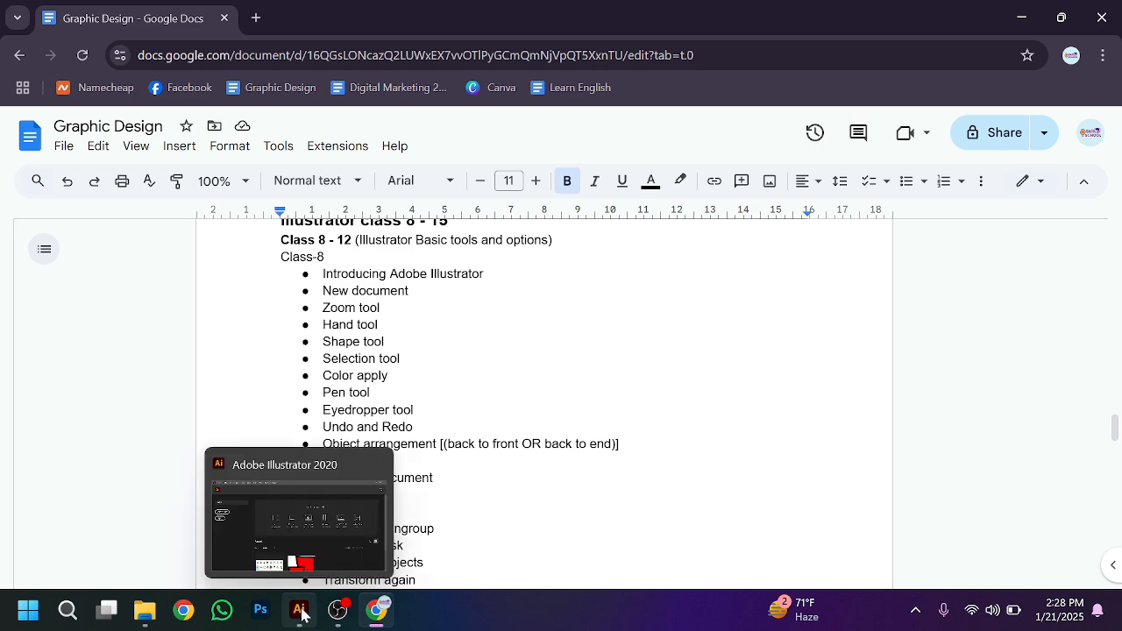
Switch to Adobe Illustrator to look over its home screen and recent files, and return to the class outline in Google Docs
{"action": "left_click", "coordinate": [301, 611]}
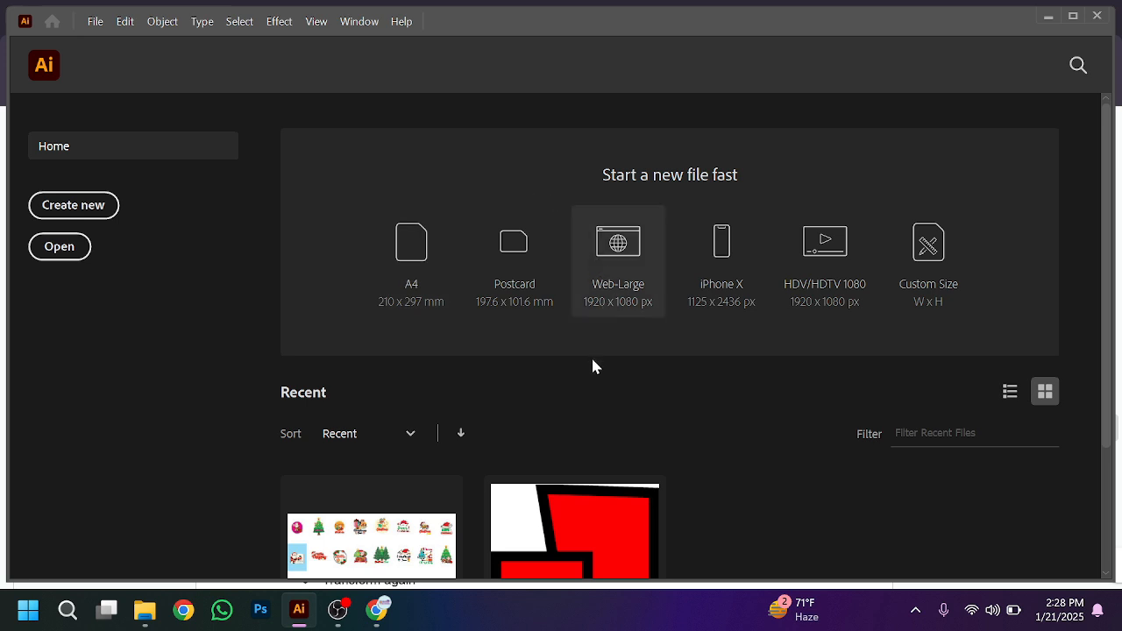
{"action": "scroll", "coordinate": [445, 433], "scroll_direction": "down", "scroll_amount": 2}
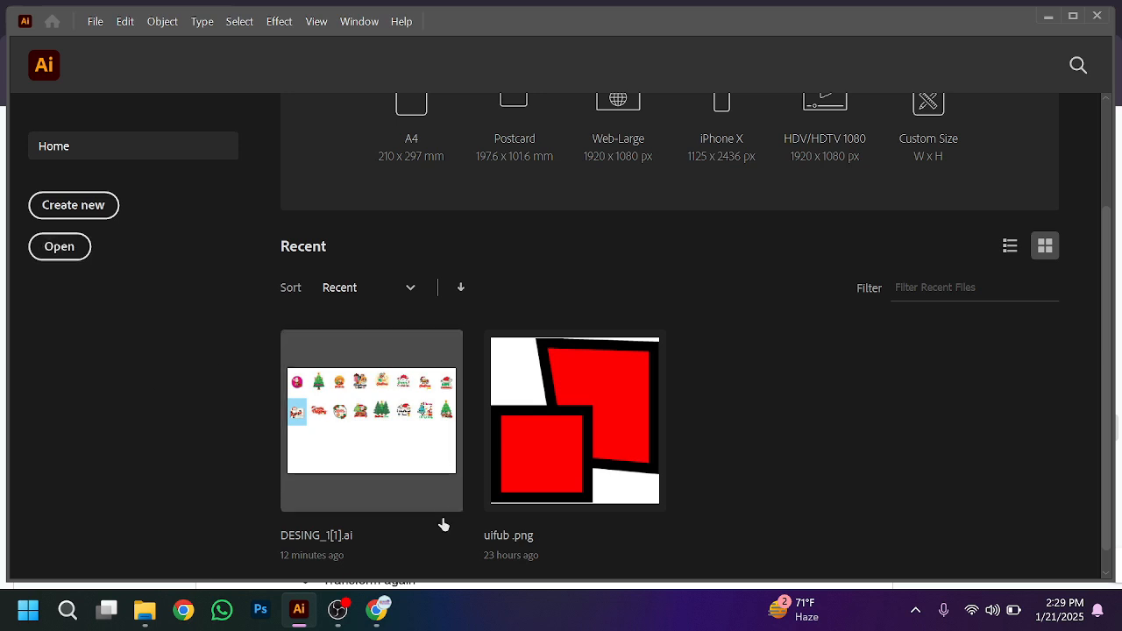
{"action": "left_click", "coordinate": [377, 612]}
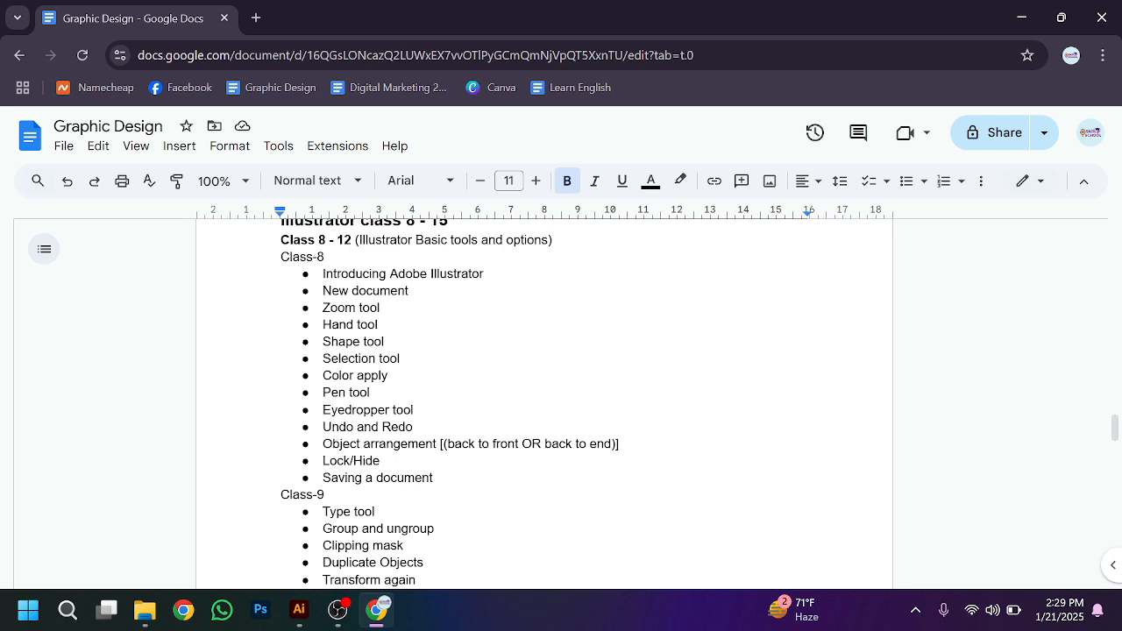
Switch to Adobe Illustrator, create a 1280 x 1024 px Web document in RGB color, and maximize the window
{"action": "mouse_move", "coordinate": [314, 622]}
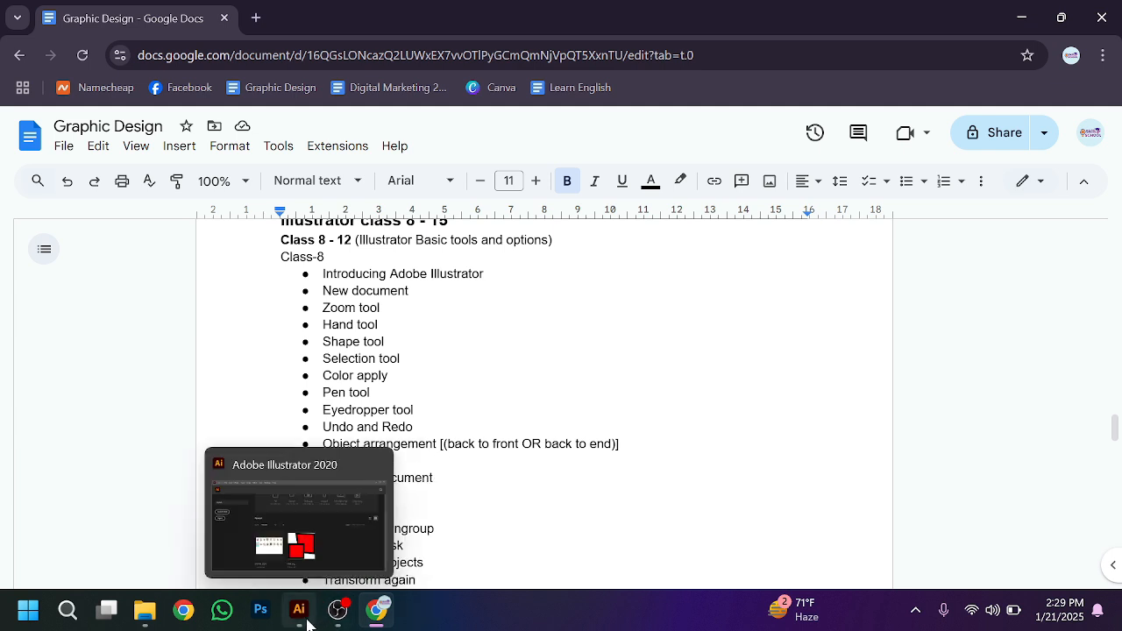
{"action": "left_click_drag", "start_coordinate": [377, 611], "coordinate": [337, 618]}
{"action": "mouse_move", "coordinate": [297, 605]}
{"action": "left_click", "coordinate": [276, 469]}
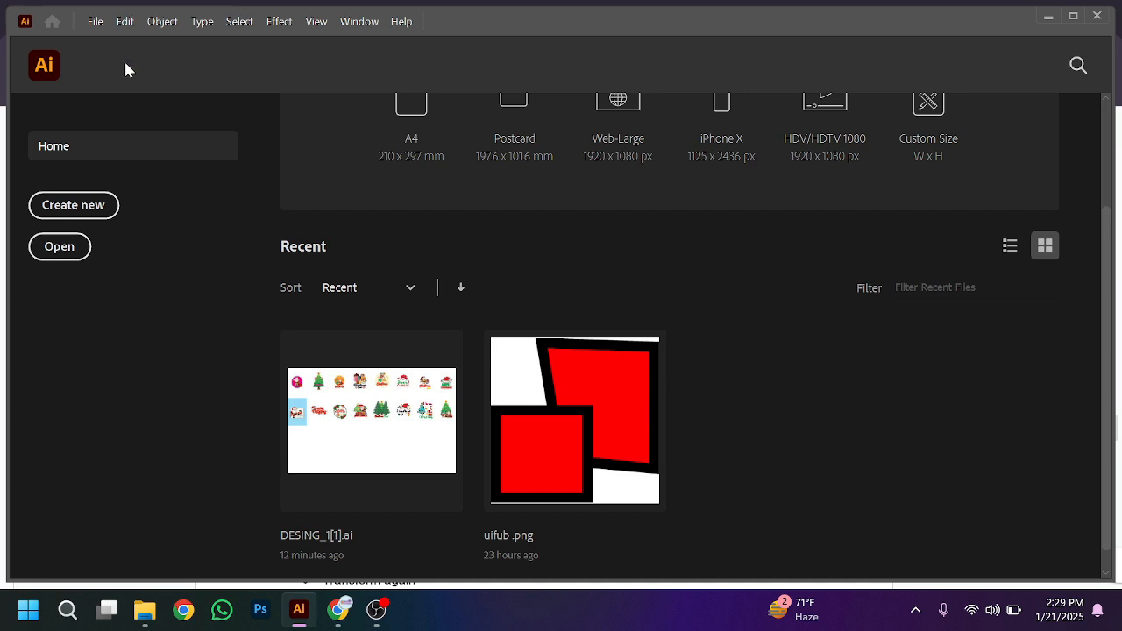
{"action": "left_click", "coordinate": [74, 214]}
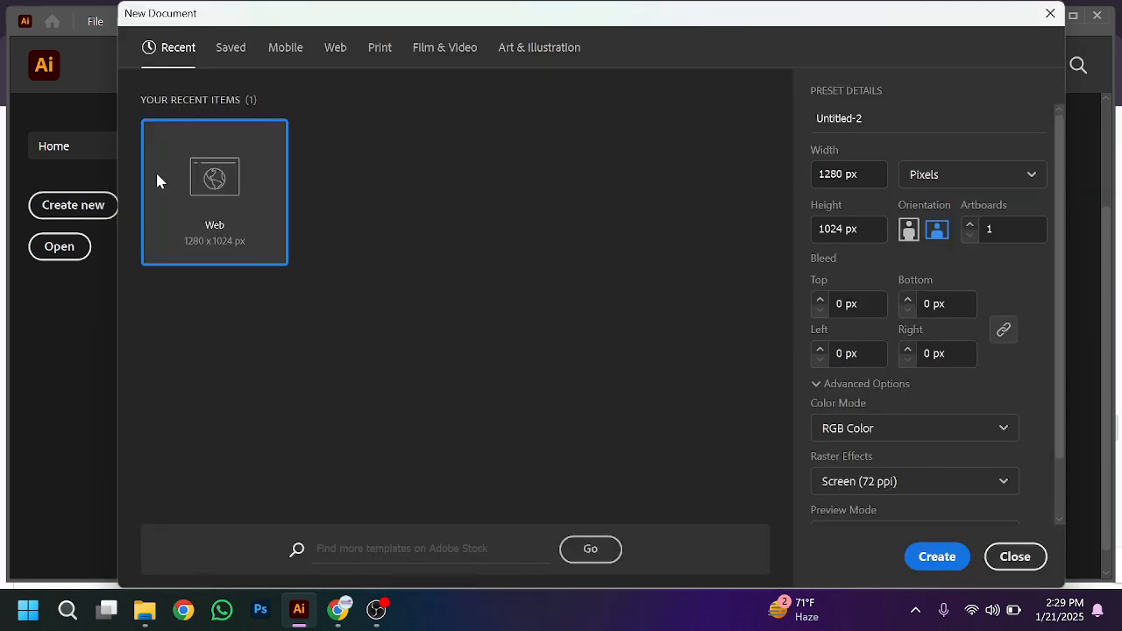
{"action": "left_click", "coordinate": [861, 176]}
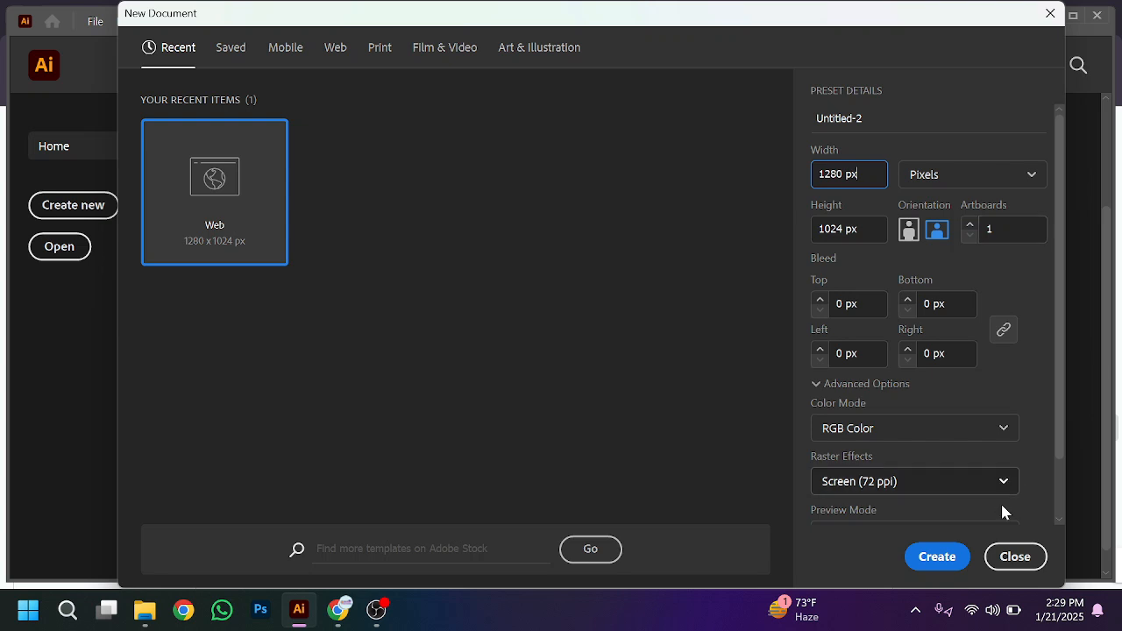
{"action": "left_click", "coordinate": [939, 559]}
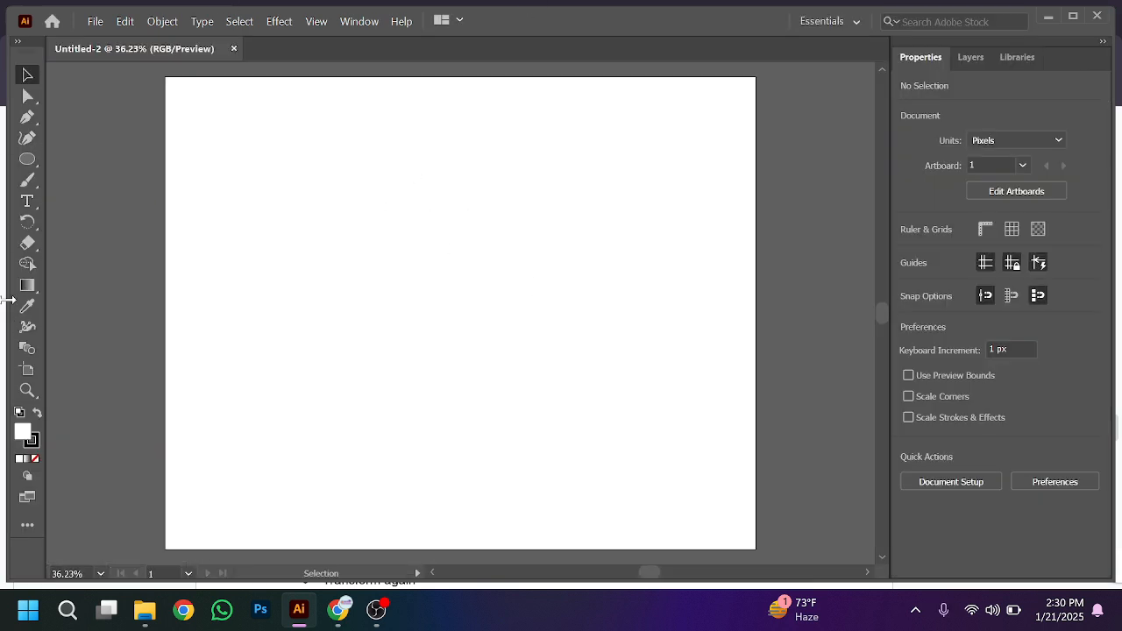
{"action": "left_click", "coordinate": [1079, 16]}
Check the class outline in Google Docs and, back in Illustrator, use the Zoom tool to magnify the artboard to 150% and reduce it to 33.33%
{"action": "left_click", "coordinate": [338, 616]}
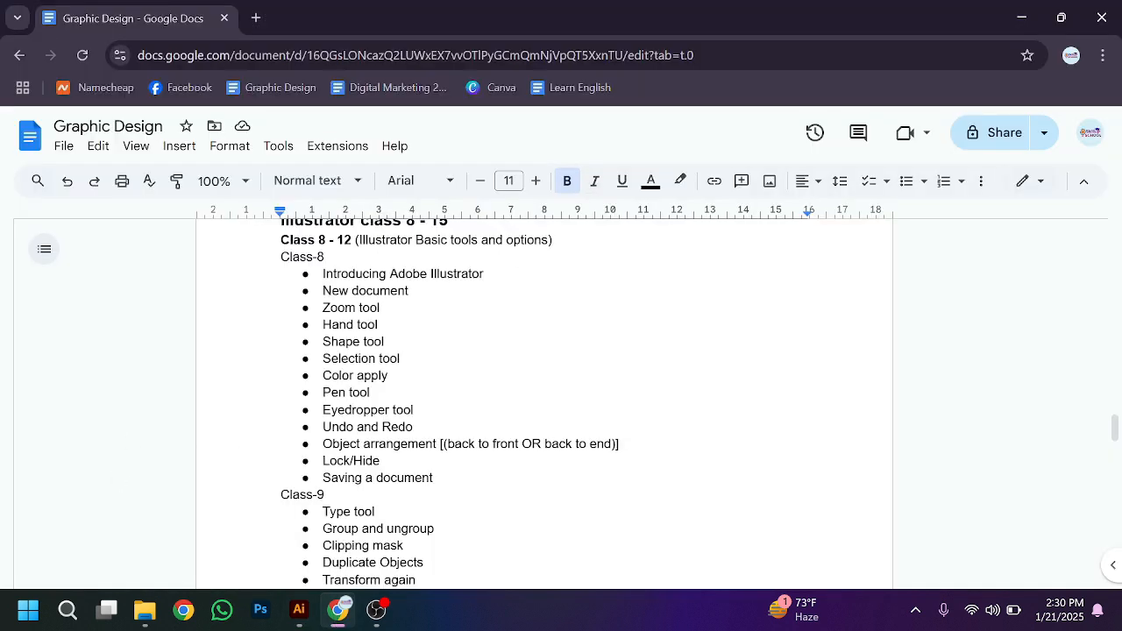
{"action": "left_click", "coordinate": [341, 611]}
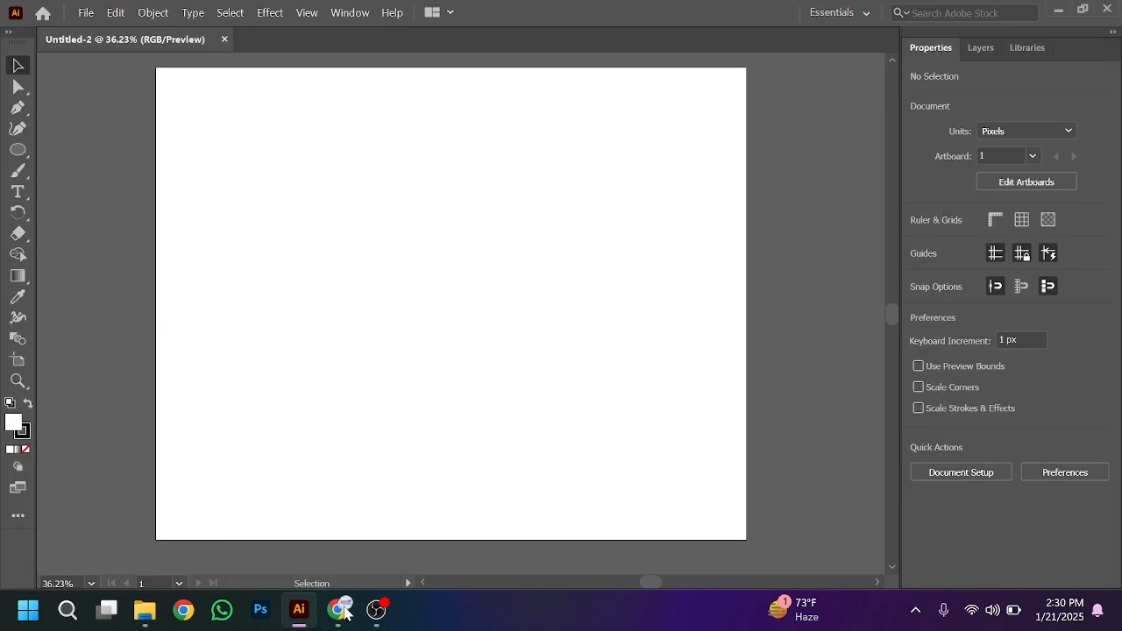
{"action": "left_click", "coordinate": [17, 381]}
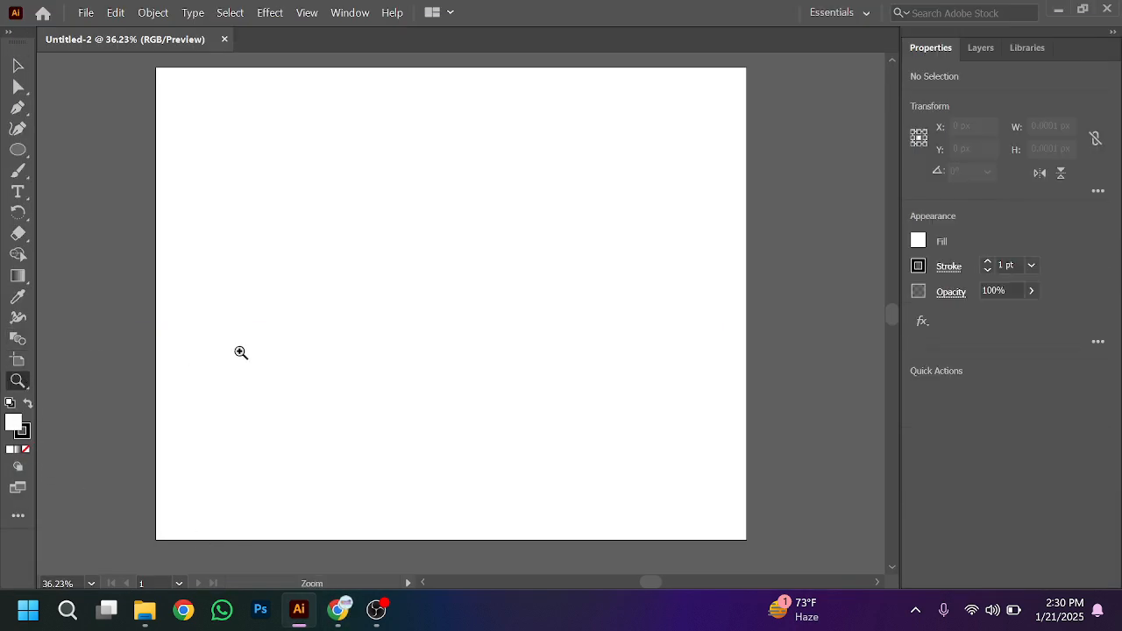
{"action": "left_click", "coordinate": [308, 351]}
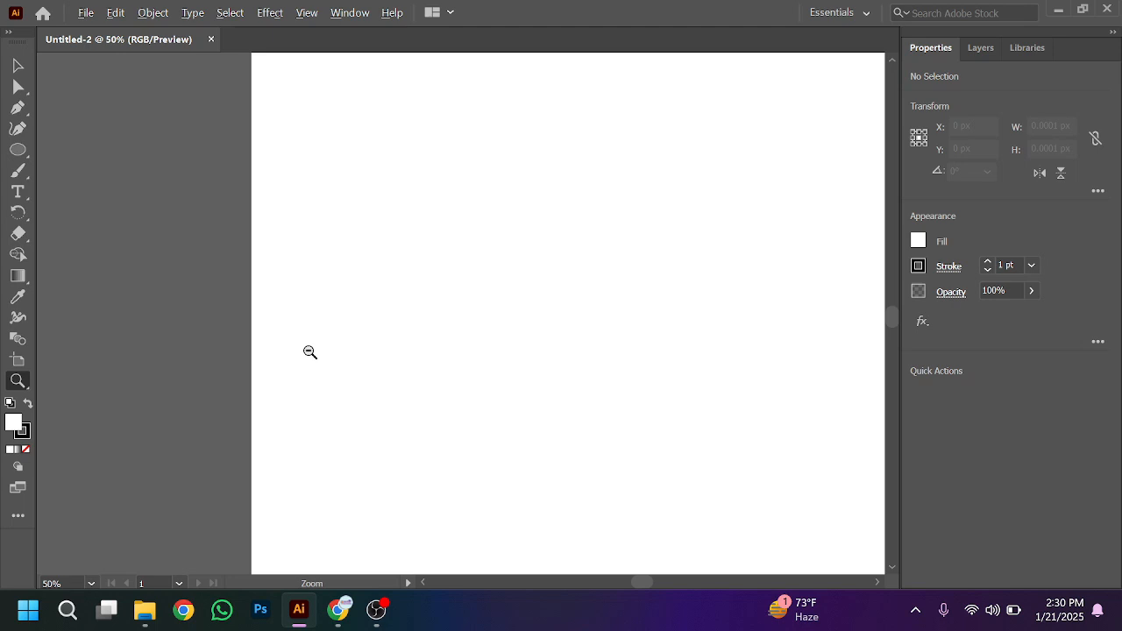
{"action": "left_click", "coordinate": [309, 352]}
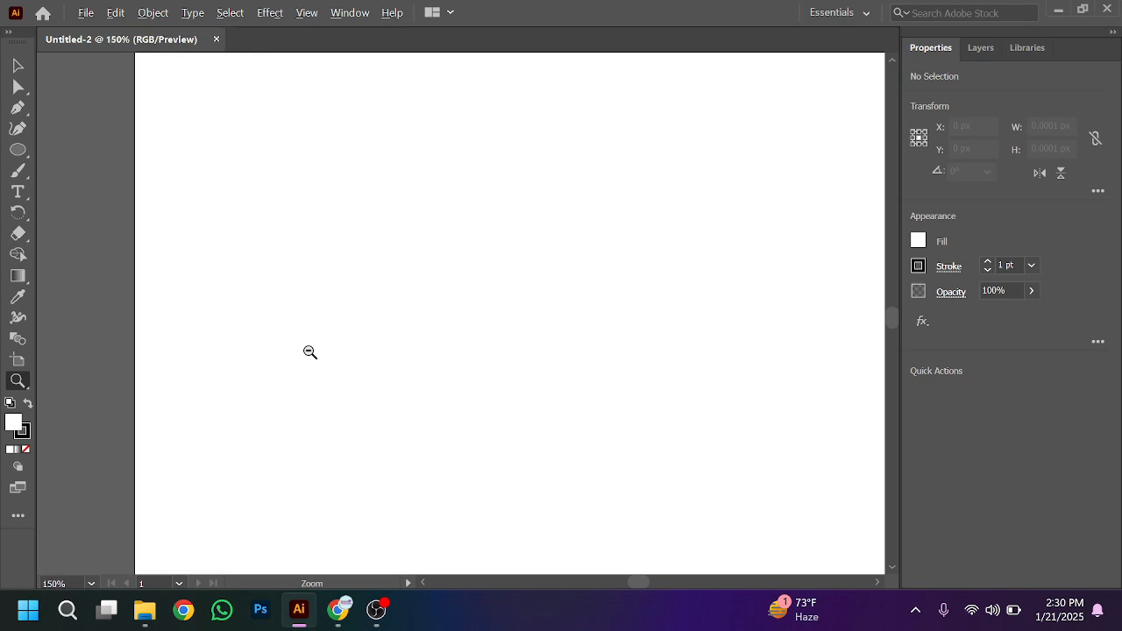
{"action": "left_click", "coordinate": [309, 351], "text": "alt"}
{"action": "left_click", "coordinate": [309, 352], "text": "alt"}
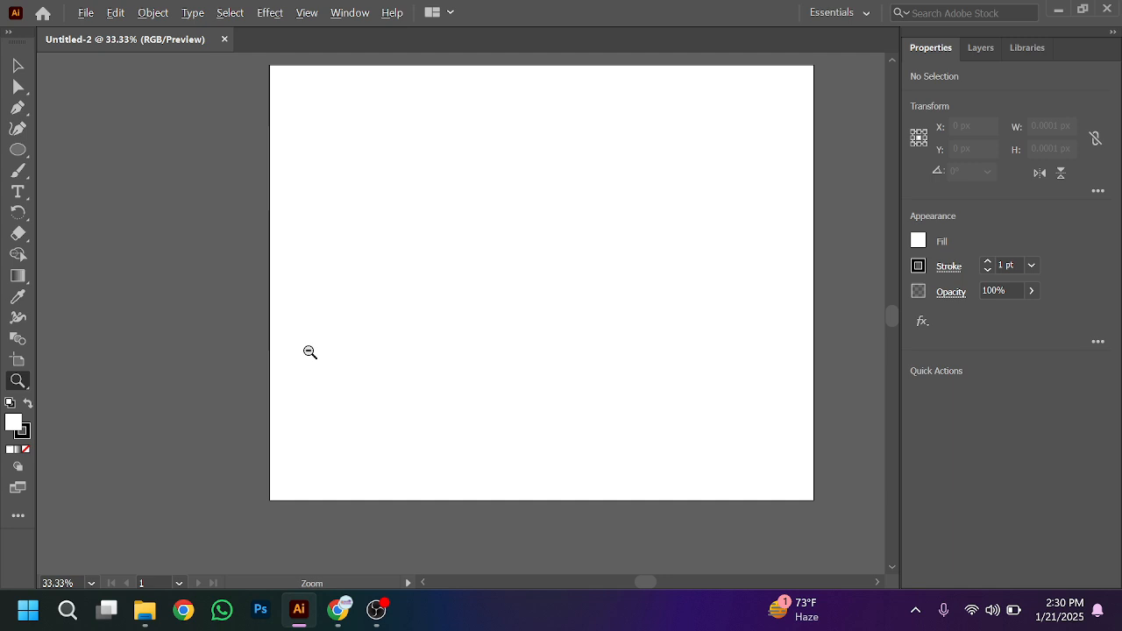
Magnify the artboard to 50%, pan across it with the Hand tool, and zoom out to 16.67%
{"action": "left_click", "coordinate": [25, 390]}
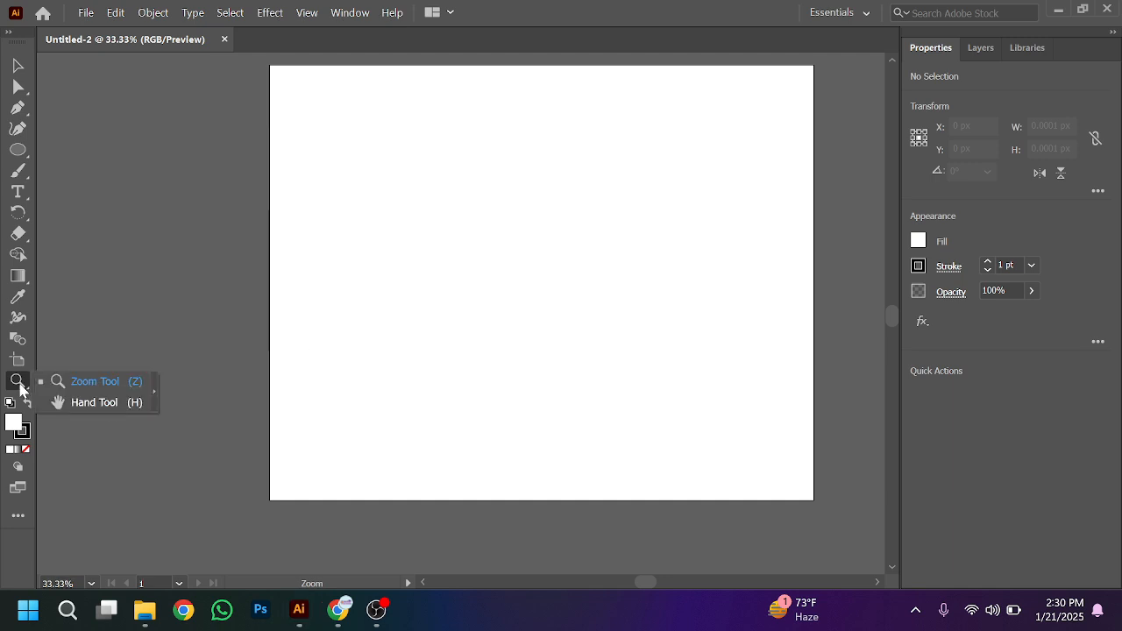
{"action": "left_click", "coordinate": [386, 359]}
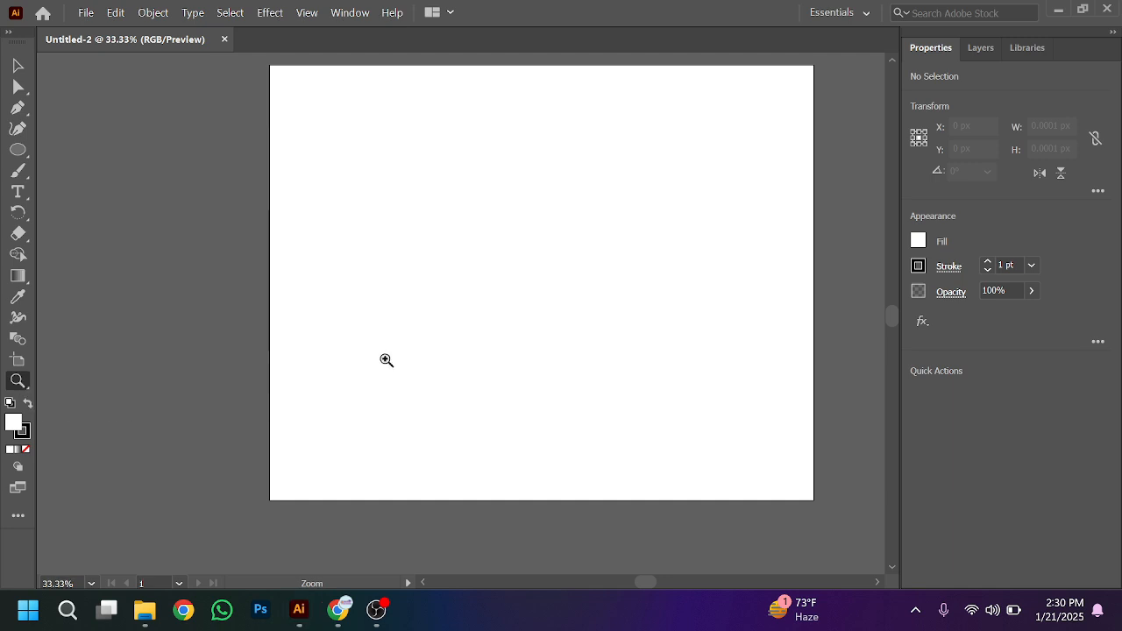
{"action": "key", "text": "space"}
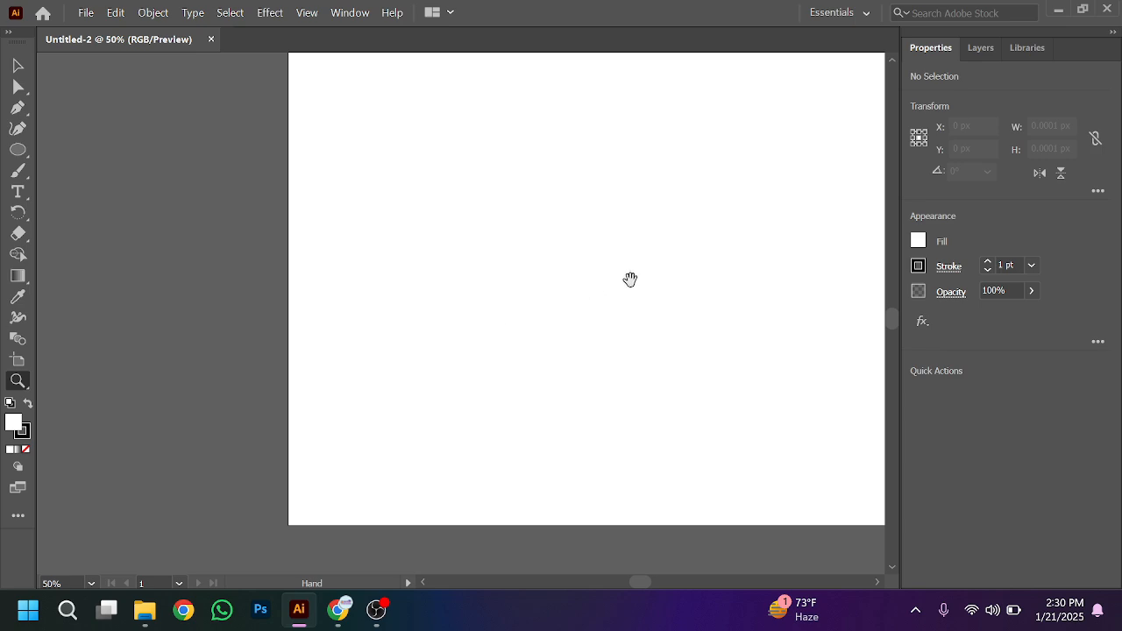
{"action": "left_click_drag", "start_coordinate": [628, 278], "coordinate": [471, 305]}
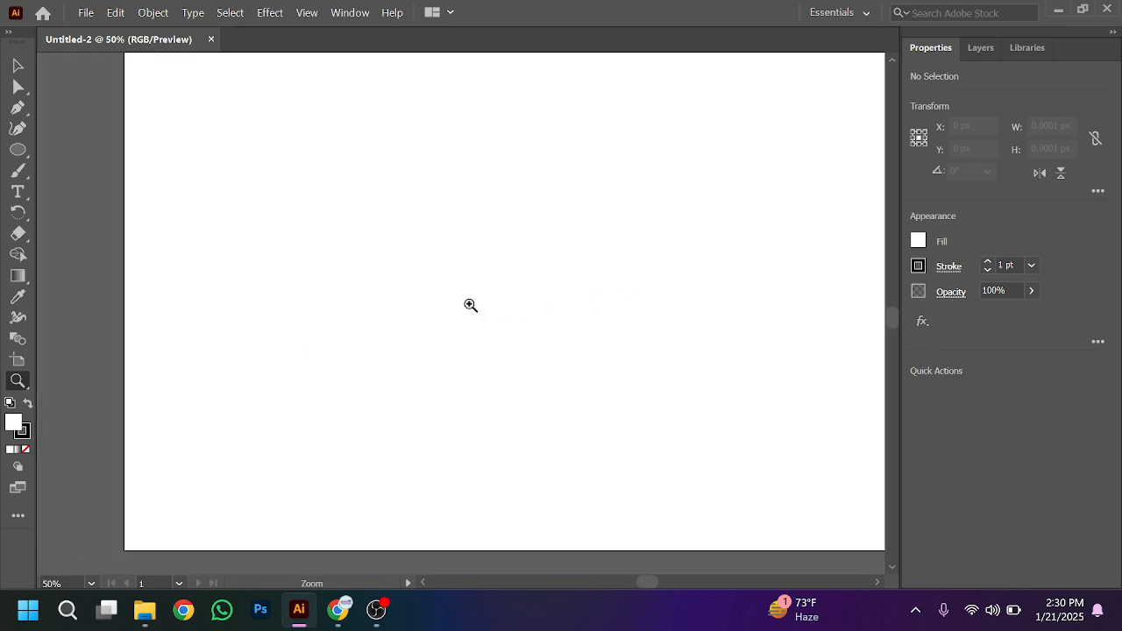
{"action": "scroll", "coordinate": [470, 305], "scroll_direction": "down", "scroll_amount": 3}
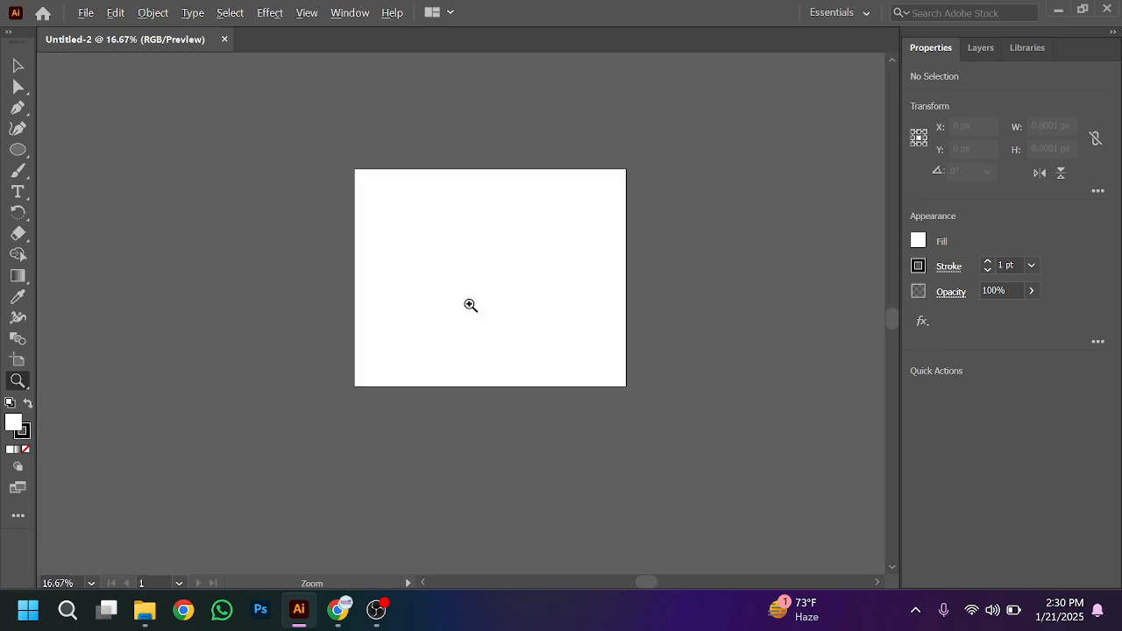
Check the outline in Google Docs and, back in Illustrator, draw a square about 227 x 227 px in the artboard's upper-left area
{"action": "left_click", "coordinate": [338, 610]}
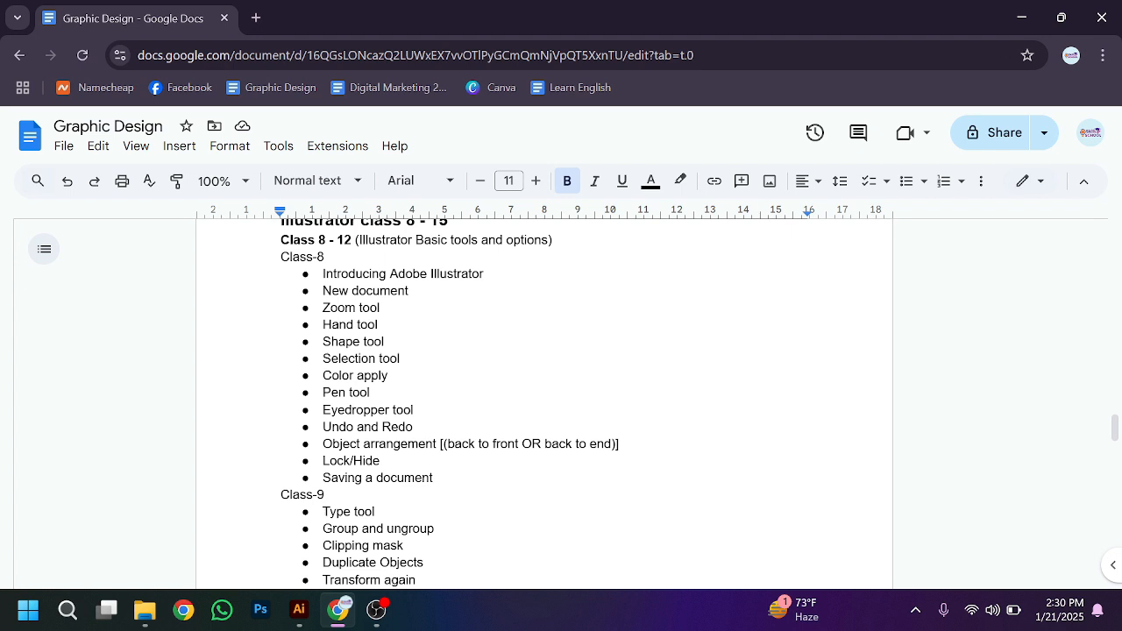
{"action": "left_click", "coordinate": [299, 610]}
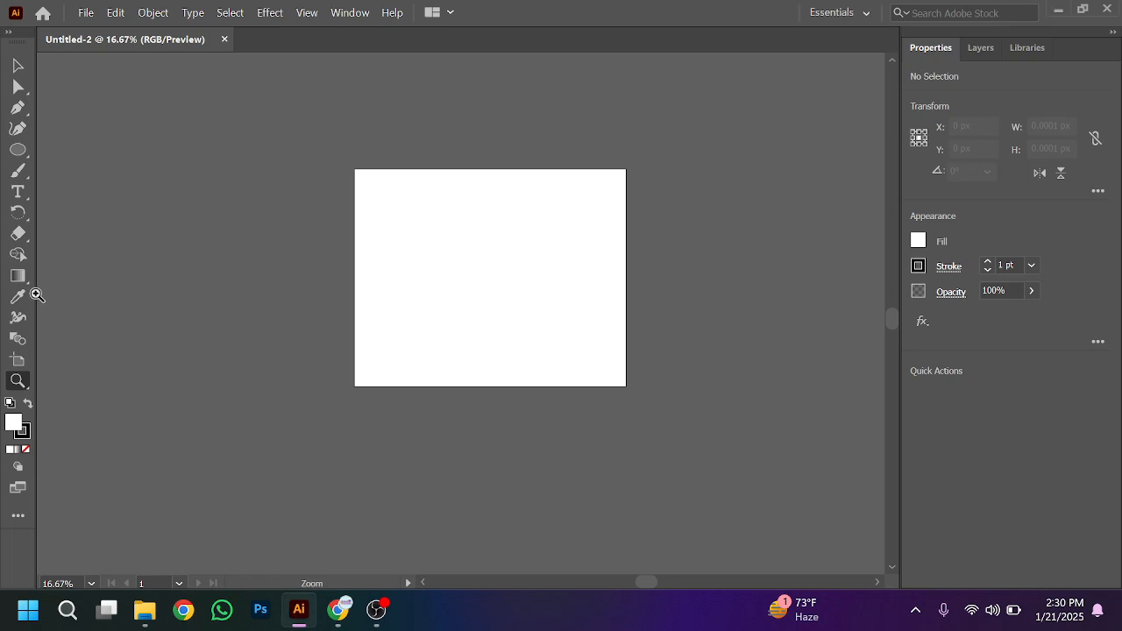
{"action": "right_click", "coordinate": [18, 150]}
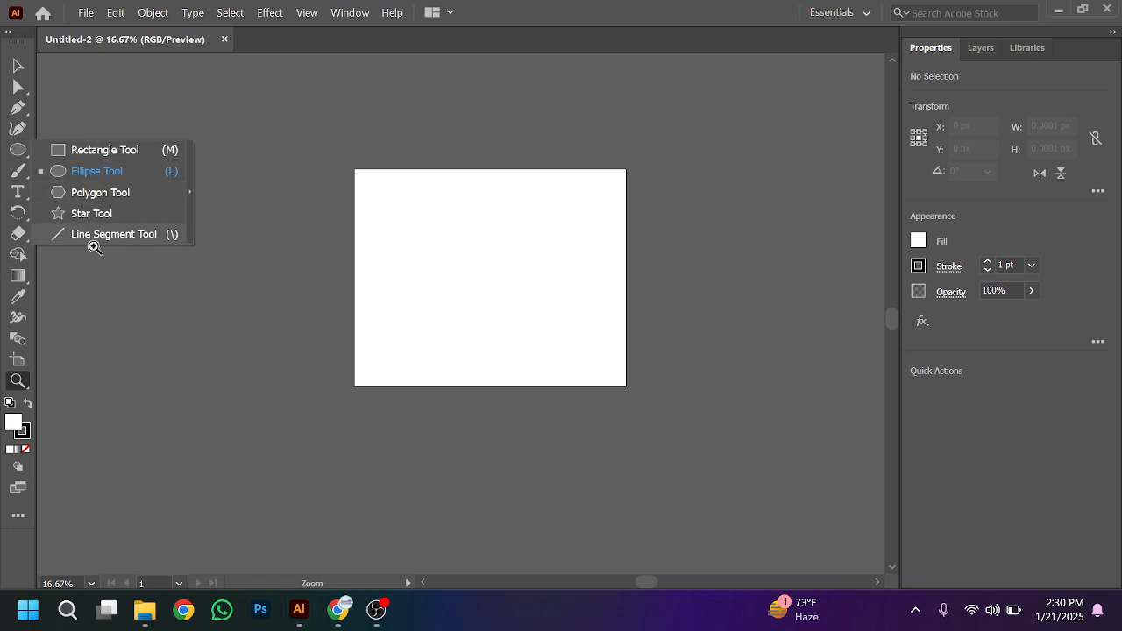
{"action": "left_click", "coordinate": [104, 151]}
{"action": "scroll", "coordinate": [424, 224], "scroll_direction": "up", "scroll_amount": 2}
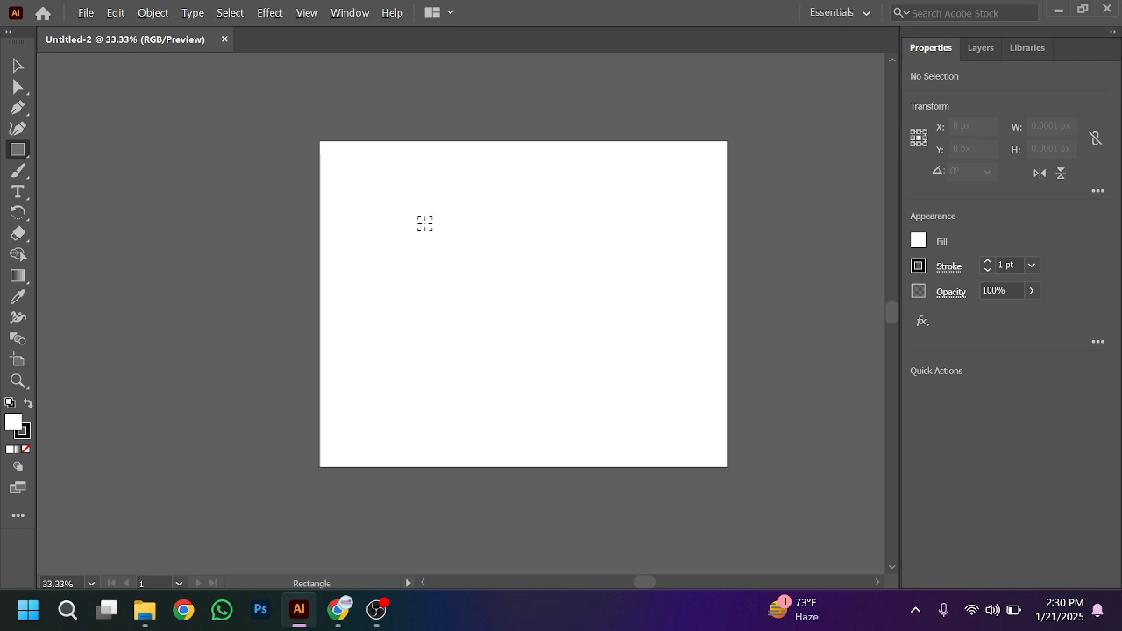
{"action": "left_click_drag", "start_coordinate": [396, 223], "coordinate": [493, 319]}
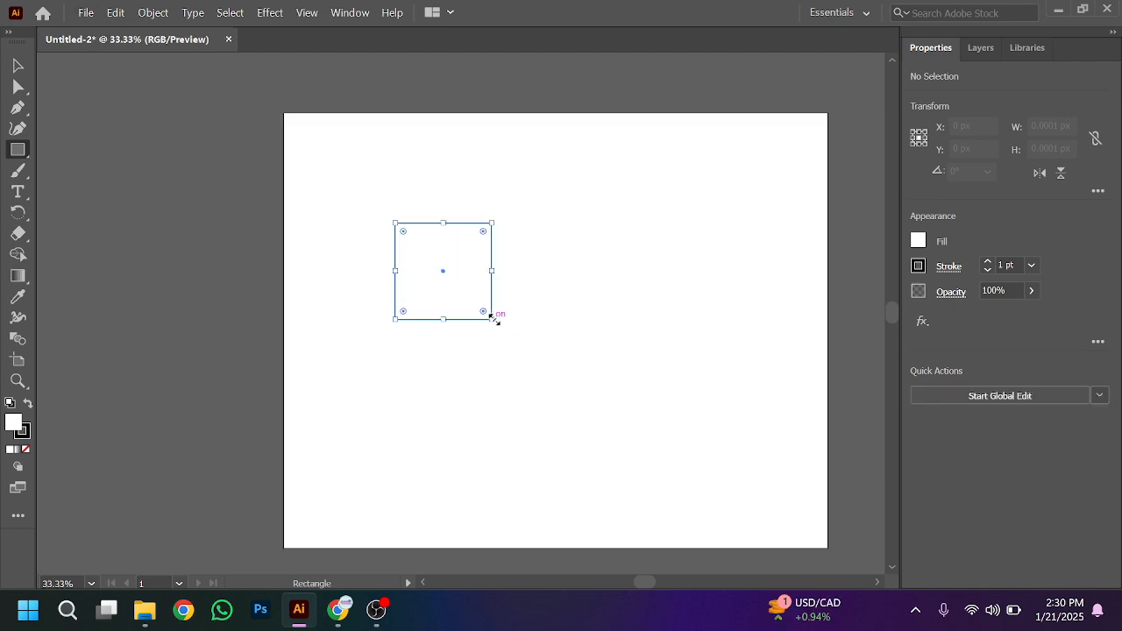
Draw an ellipse about 225 x 281 px on the artboard to the right of the square
{"action": "left_click", "coordinate": [17, 151]}
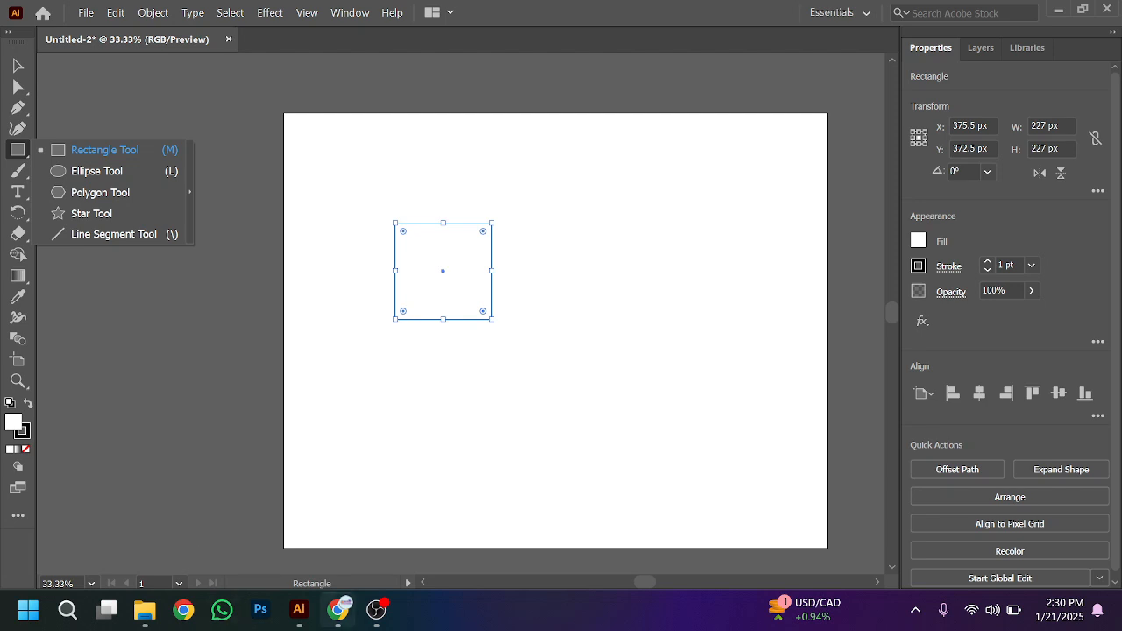
{"action": "left_click", "coordinate": [299, 610]}
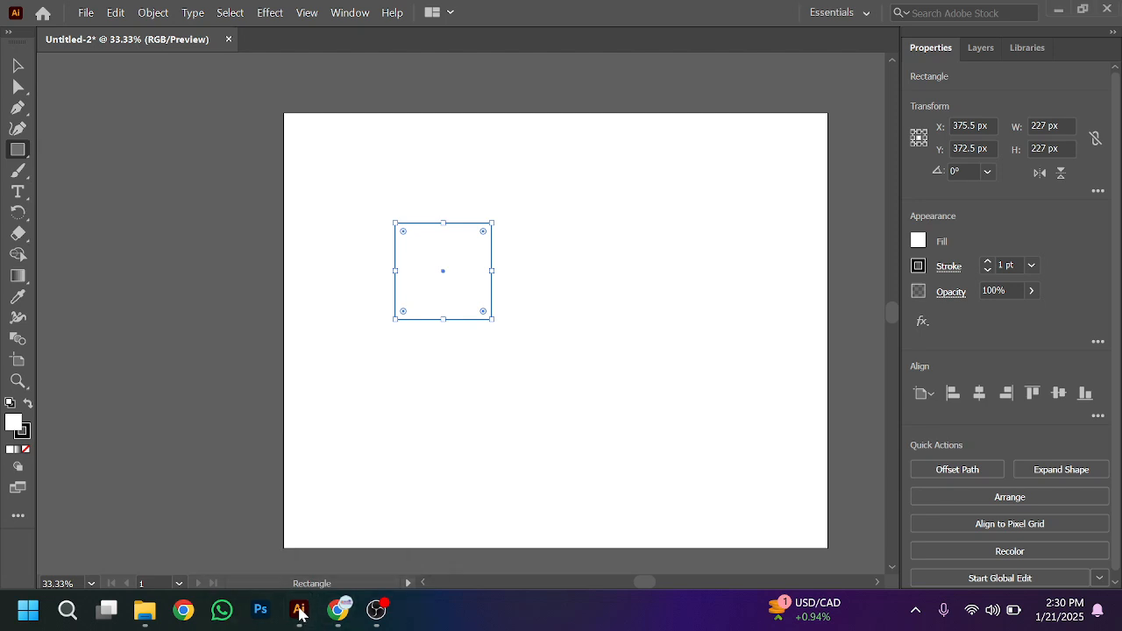
{"action": "left_click", "coordinate": [333, 614]}
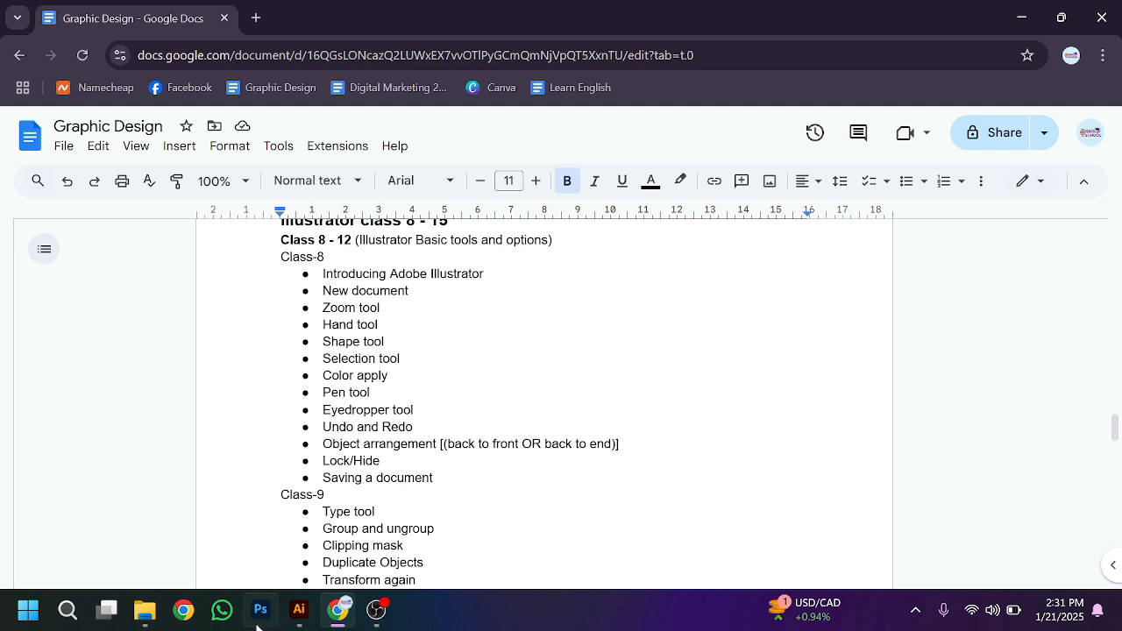
{"action": "left_click", "coordinate": [299, 614]}
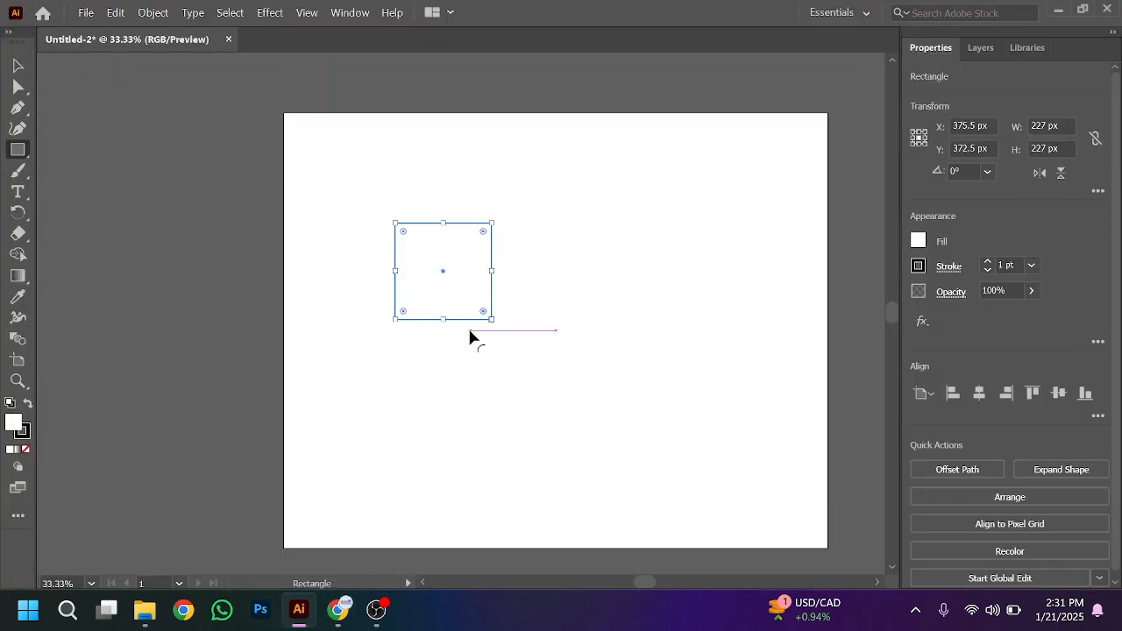
{"action": "left_click", "coordinate": [18, 160]}
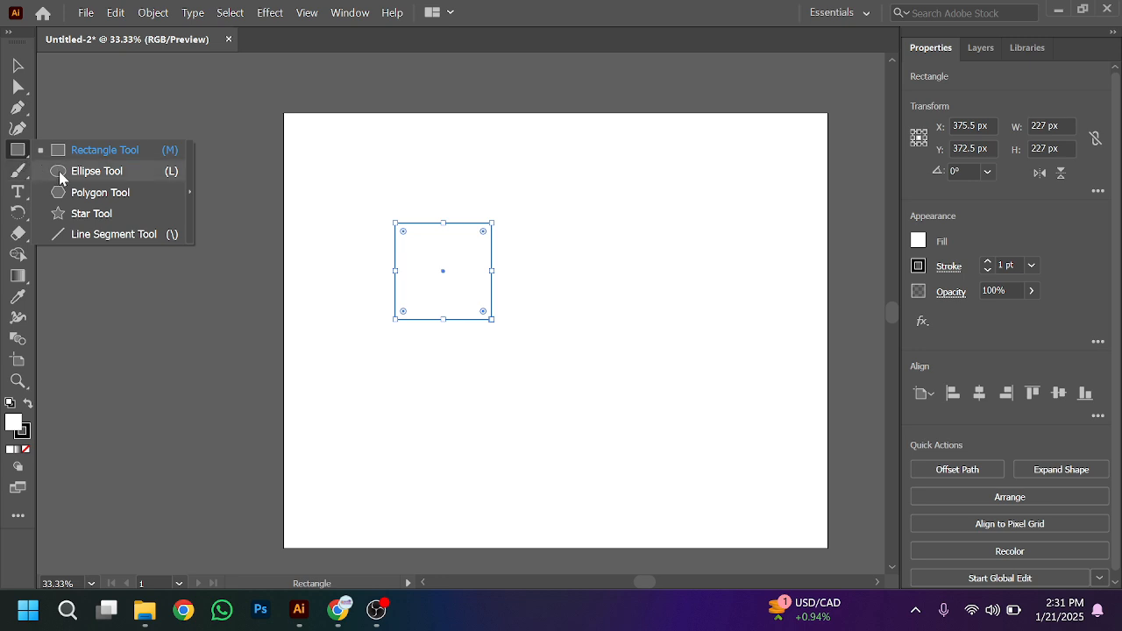
{"action": "left_click", "coordinate": [58, 171]}
{"action": "left_click_drag", "start_coordinate": [568, 223], "coordinate": [665, 343]}
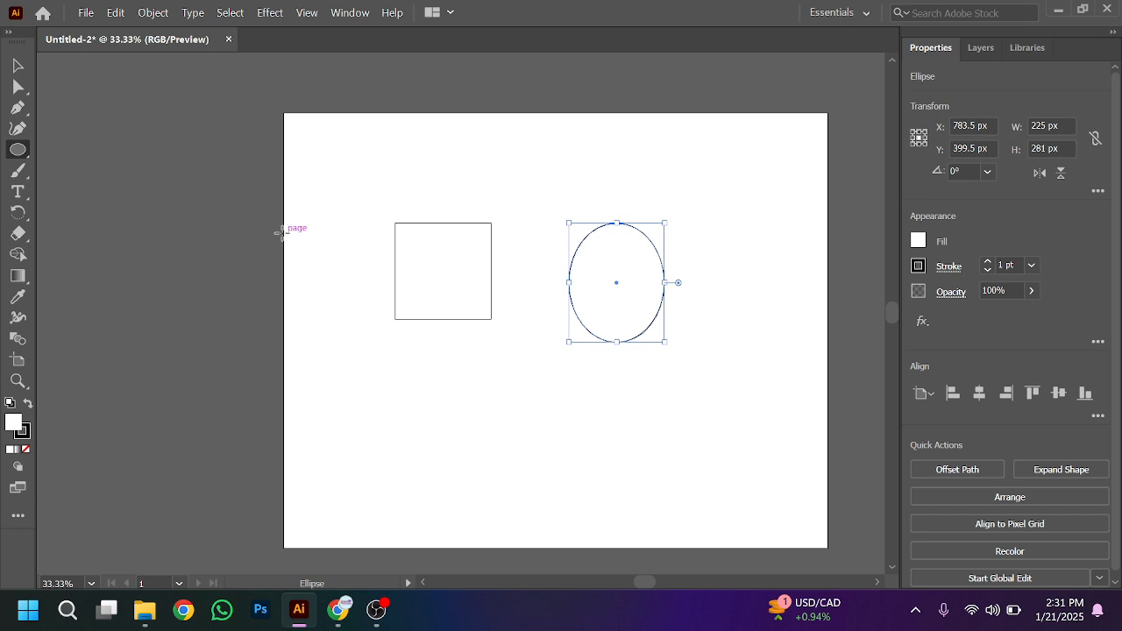
Select the square with the Selection tool and fill it with the pure red swatch
{"action": "left_click", "coordinate": [16, 65]}
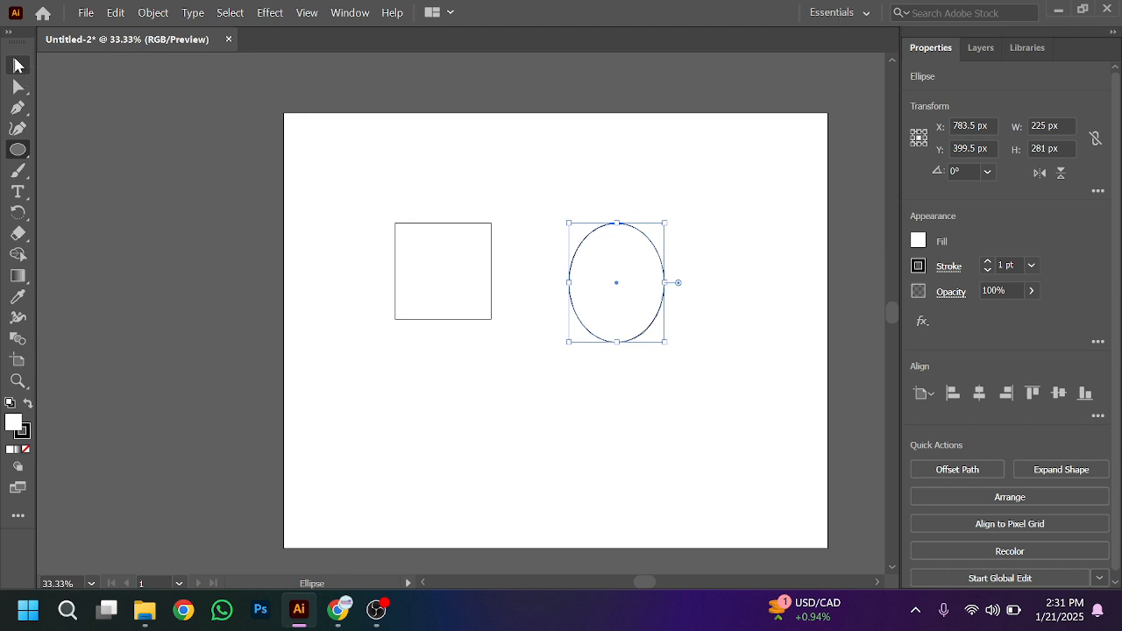
{"action": "left_click", "coordinate": [17, 65]}
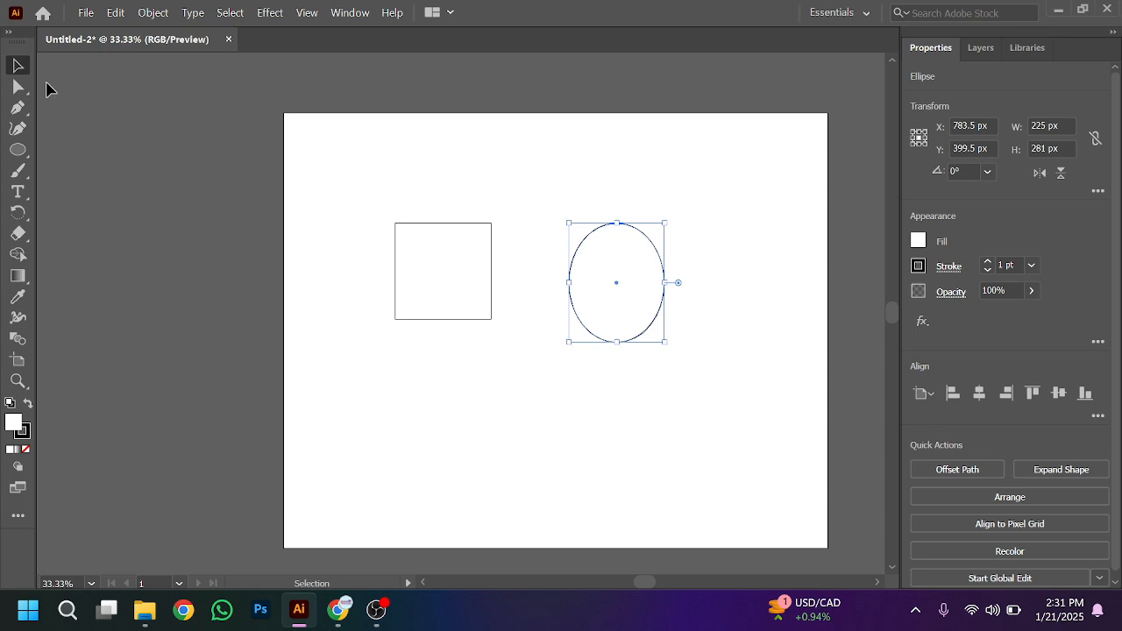
{"action": "left_click", "coordinate": [454, 283]}
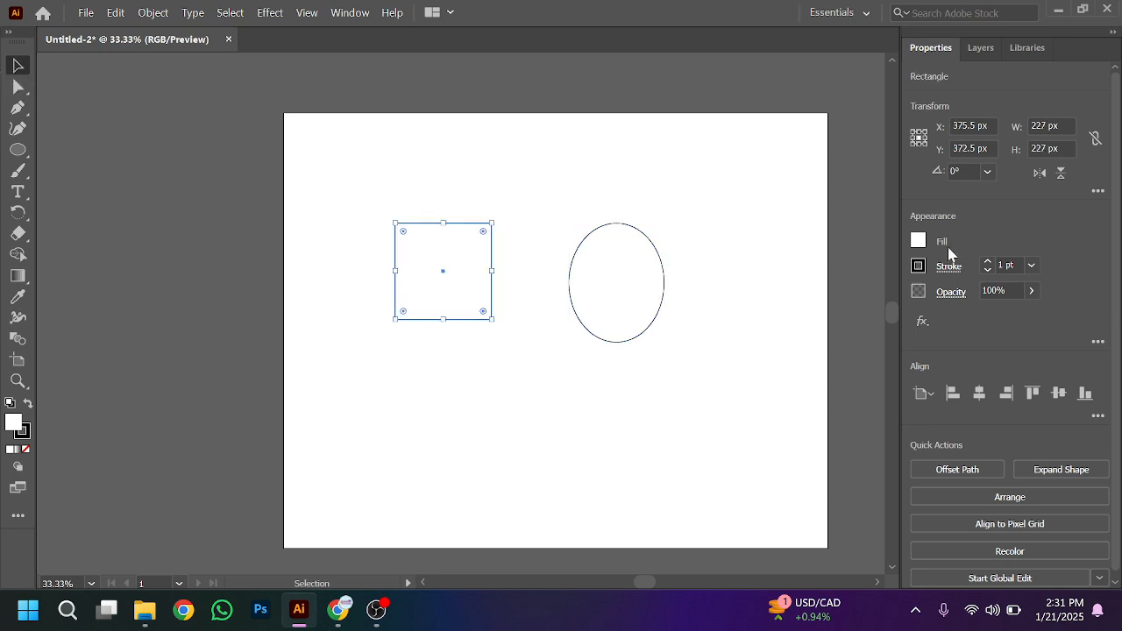
{"action": "left_click", "coordinate": [918, 241]}
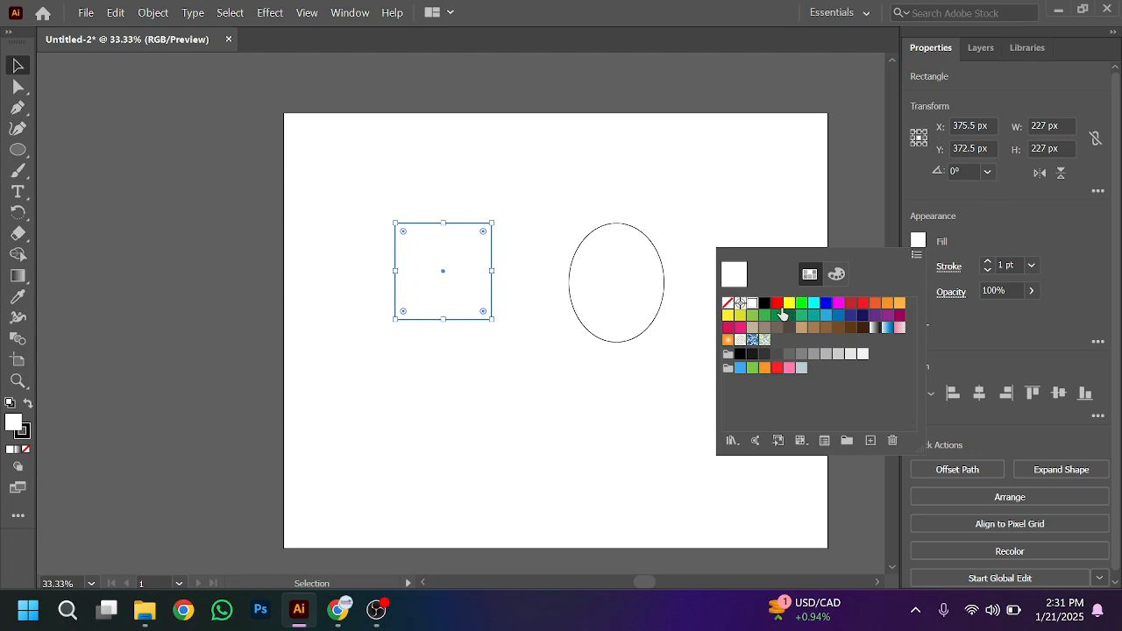
{"action": "left_click", "coordinate": [777, 303]}
{"action": "left_click", "coordinate": [614, 302]}
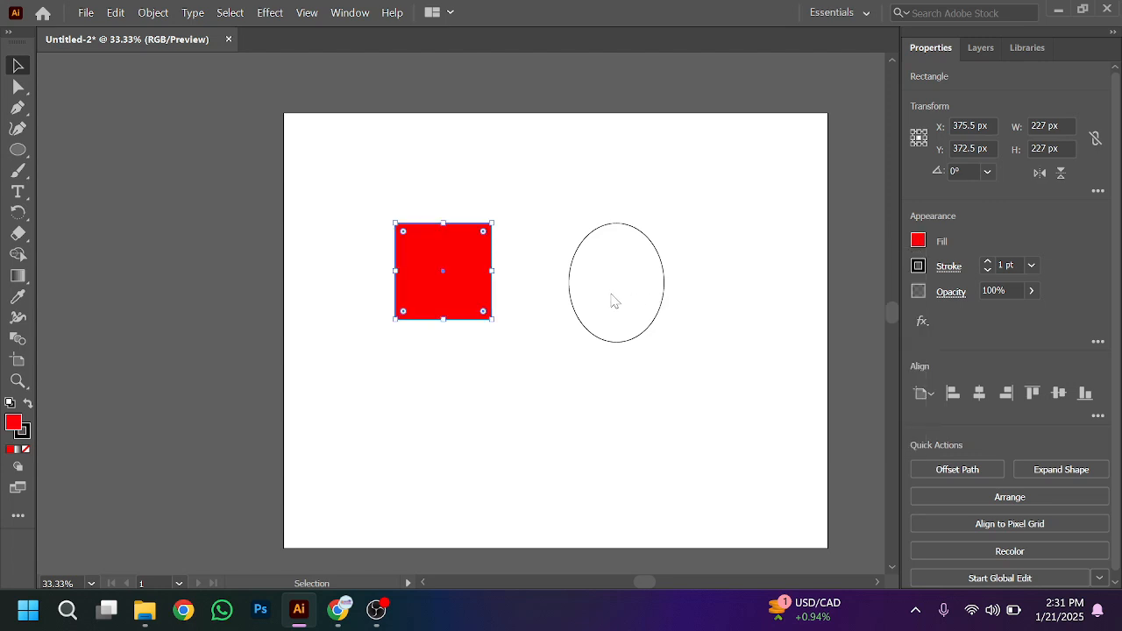
Select the white ellipse and fill it with the dark red C1272D swatch
{"action": "left_click", "coordinate": [612, 297]}
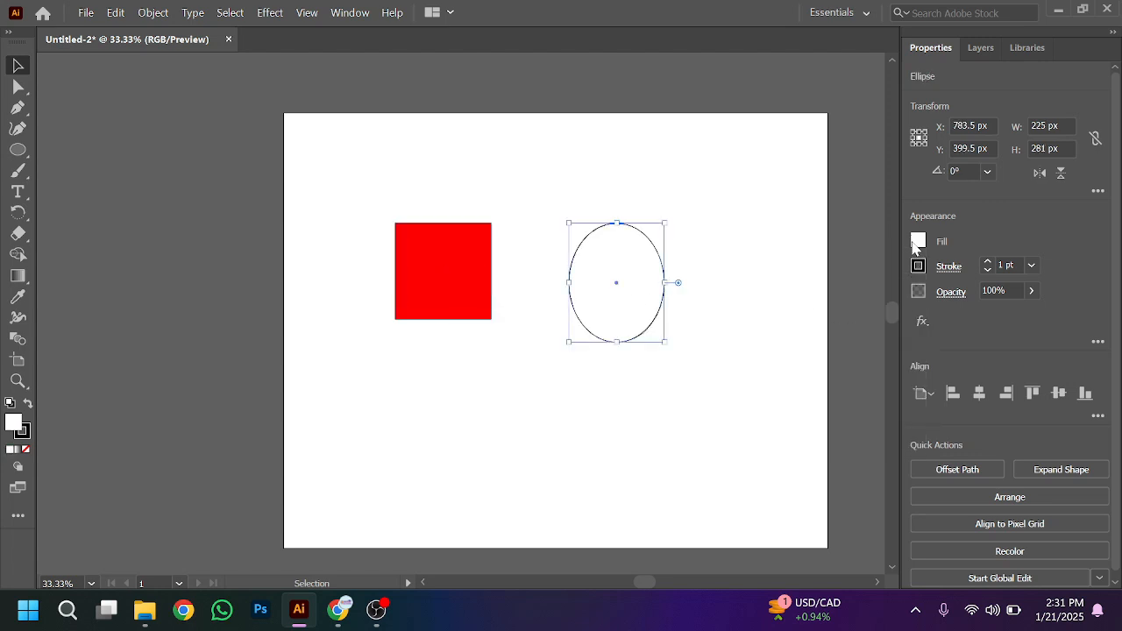
{"action": "left_click", "coordinate": [918, 241]}
{"action": "left_click", "coordinate": [848, 306]}
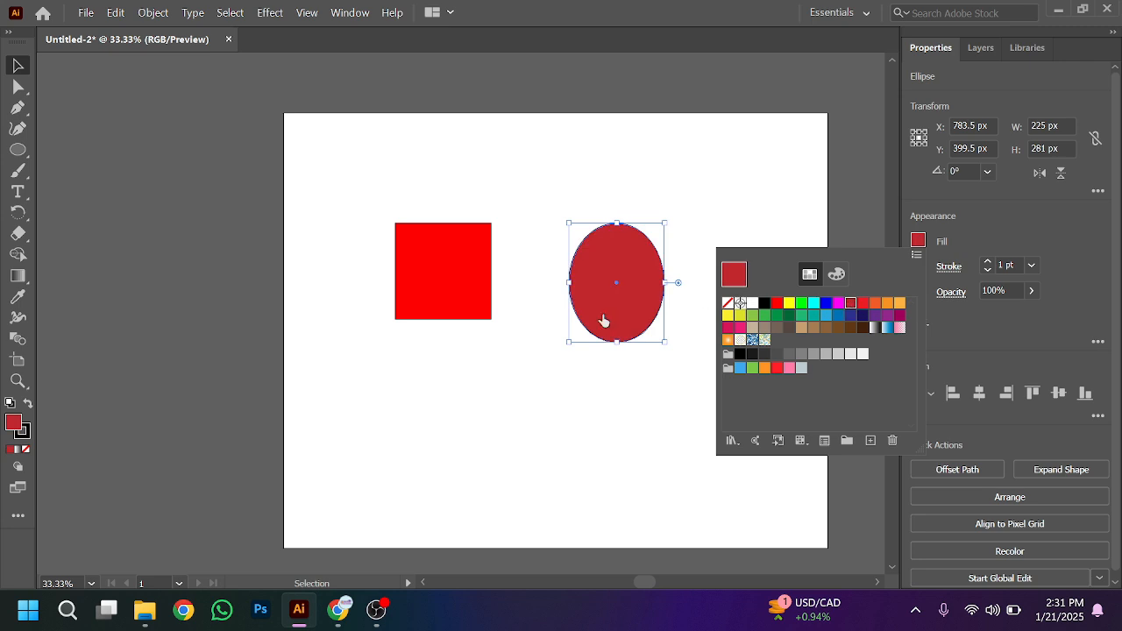
Change the ellipse's fill to a dark purple with the Color Picker
{"action": "left_click", "coordinate": [12, 427]}
{"action": "double_click", "coordinate": [12, 428]}
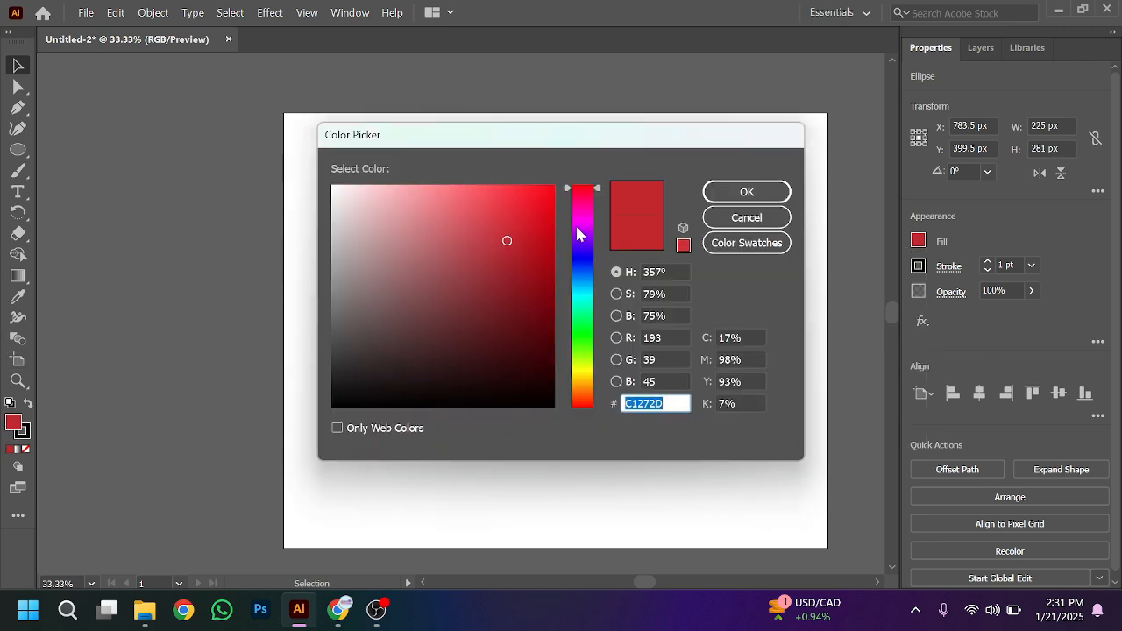
{"action": "left_click", "coordinate": [576, 227]}
{"action": "left_click", "coordinate": [521, 282]}
{"action": "left_click", "coordinate": [712, 191]}
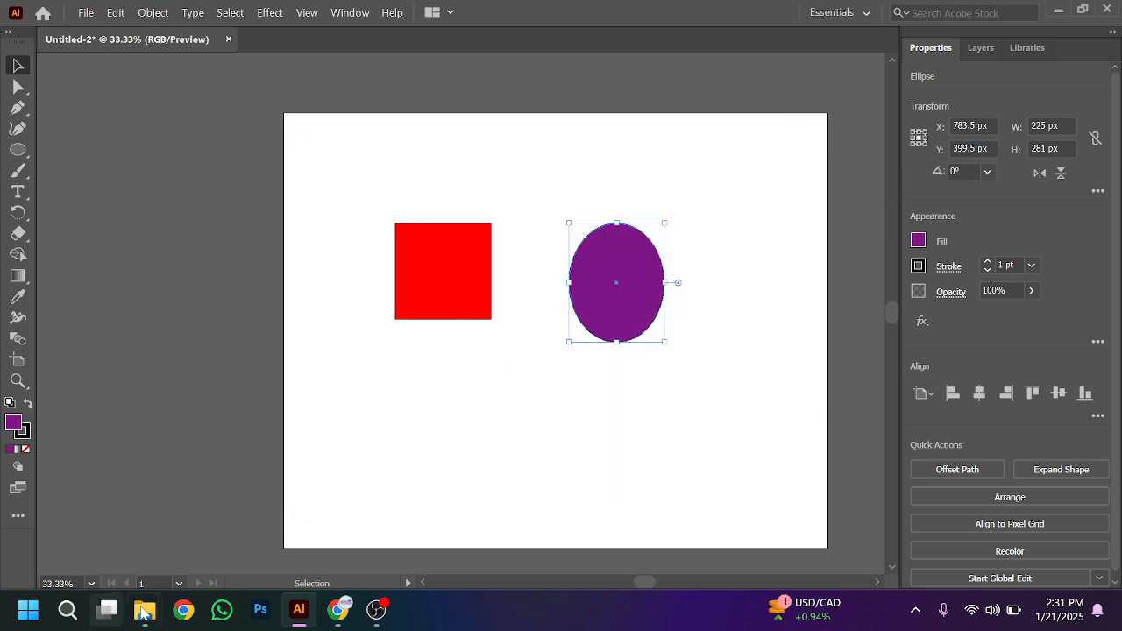
Check the outline in Google Docs and, back in Illustrator, draw a closed four-sided Pen tool shape about 229 x 172 px below the square
{"action": "left_click", "coordinate": [336, 616]}
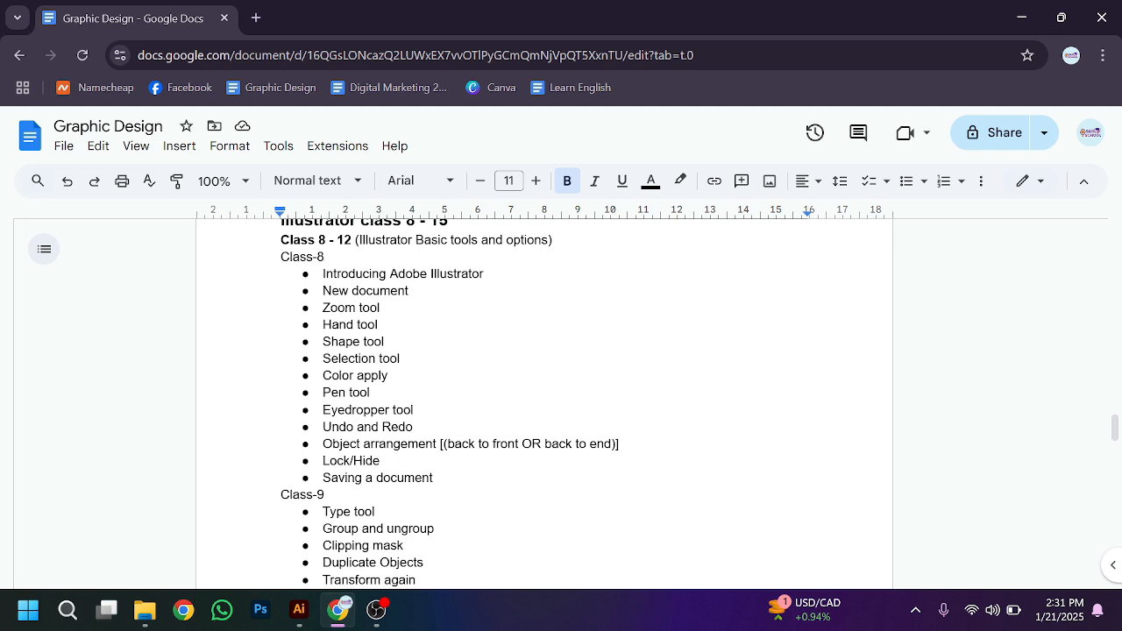
{"action": "left_click", "coordinate": [298, 609]}
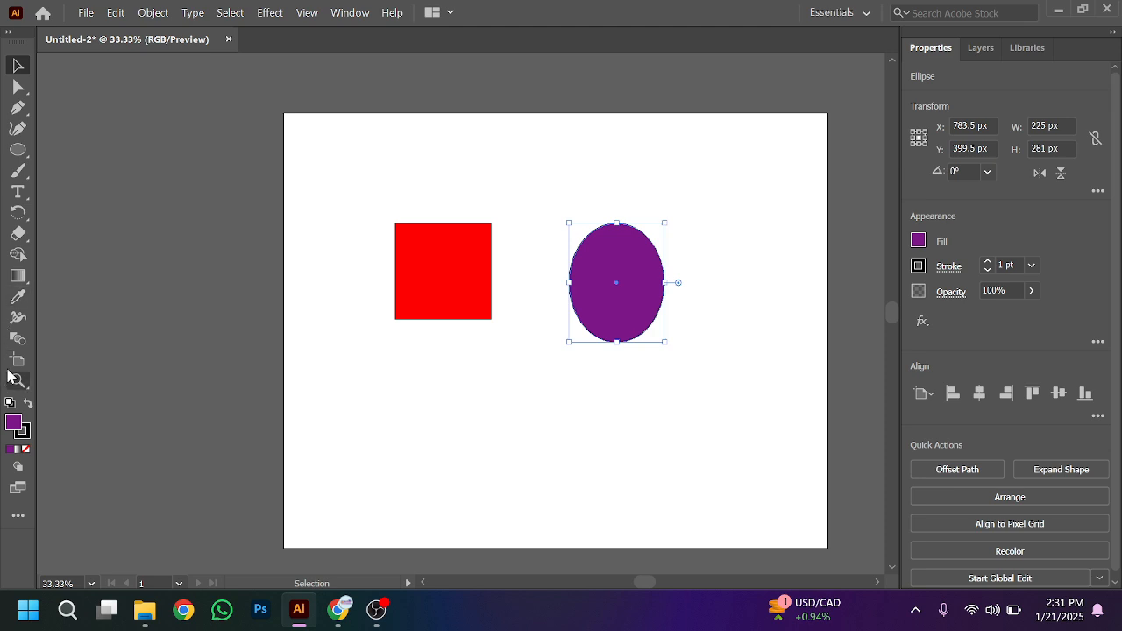
{"action": "left_click", "coordinate": [17, 108]}
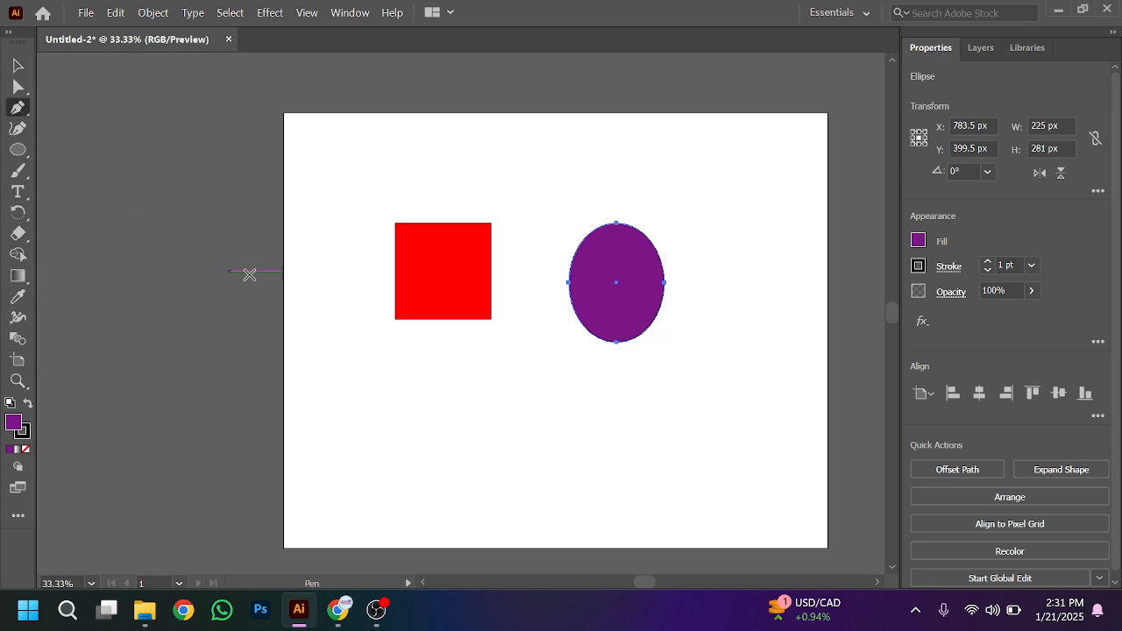
{"action": "left_click", "coordinate": [386, 369]}
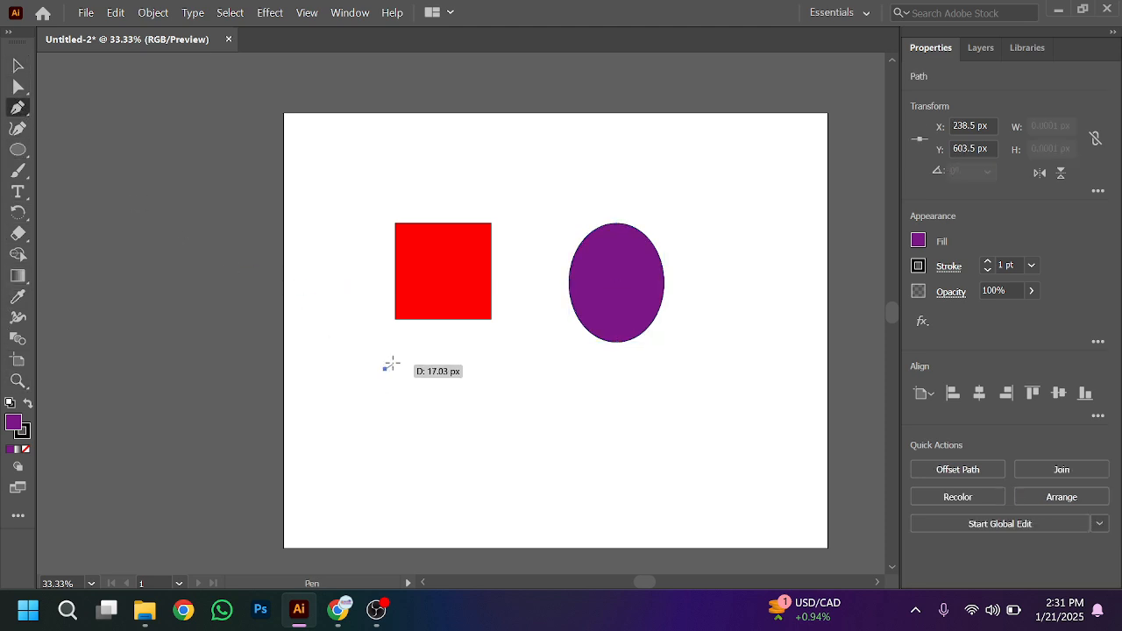
{"action": "left_click", "coordinate": [467, 342]}
{"action": "left_click", "coordinate": [480, 404]}
{"action": "left_click", "coordinate": [419, 413]}
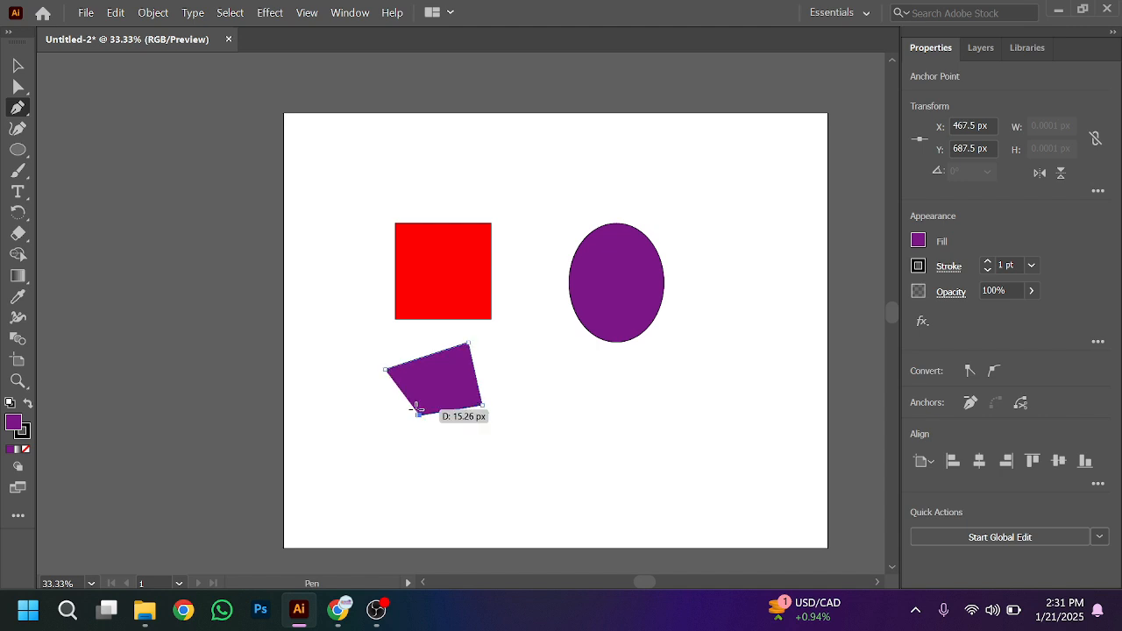
{"action": "left_click", "coordinate": [386, 370]}
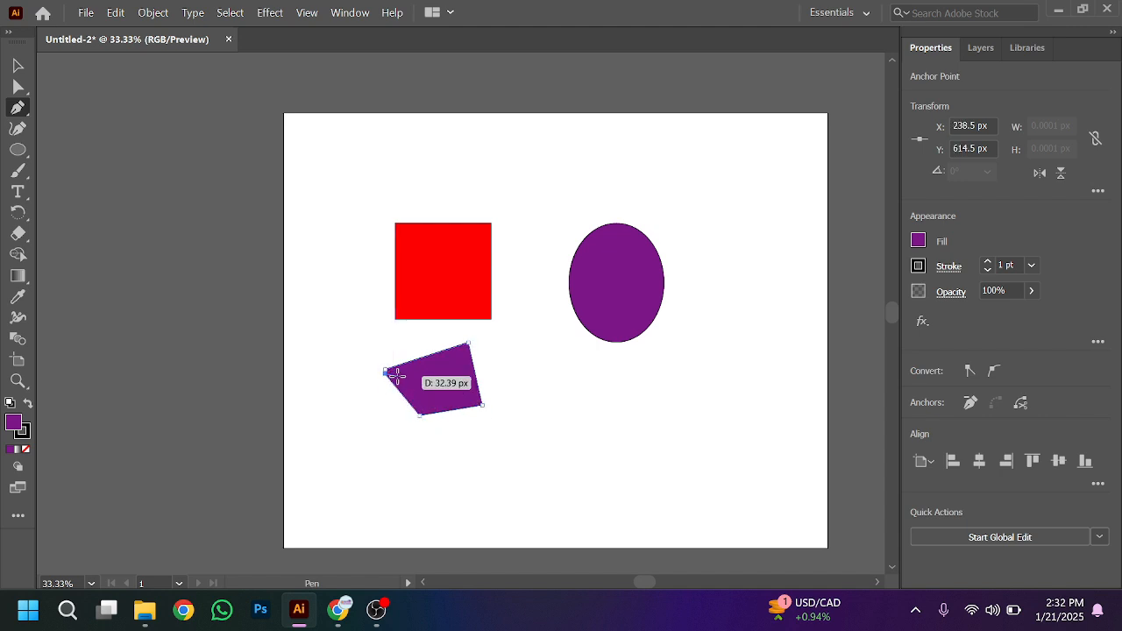
Move the four-sided shape slightly right to about X 452 px, Y 625.5 px with the Selection tool and deselect it
{"action": "left_click", "coordinate": [18, 65]}
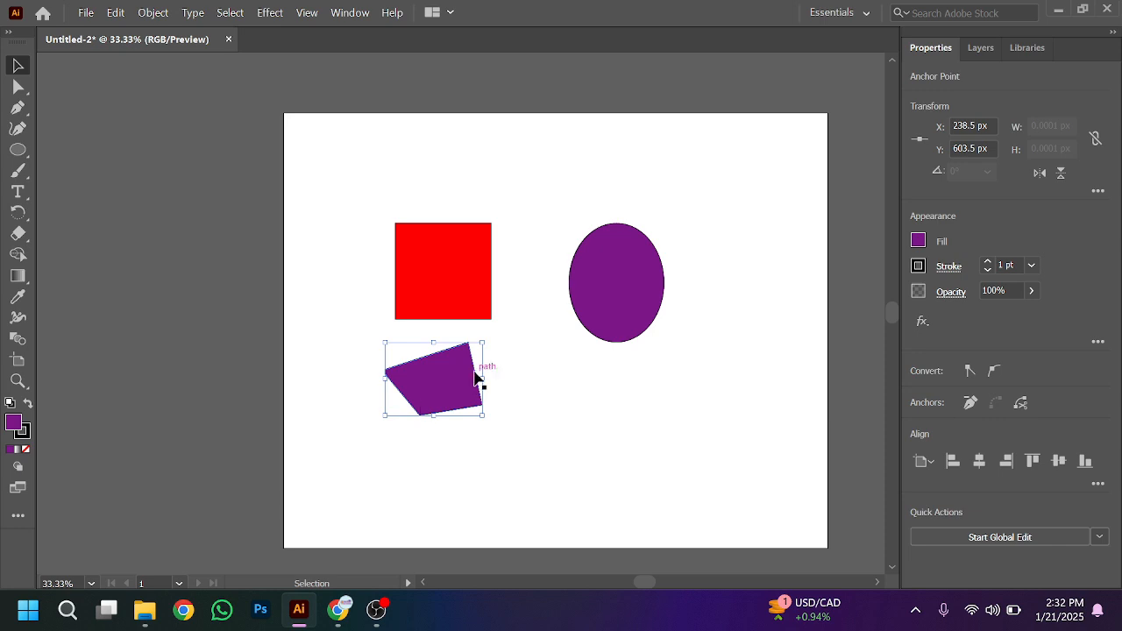
{"action": "left_click_drag", "start_coordinate": [453, 378], "coordinate": [496, 382]}
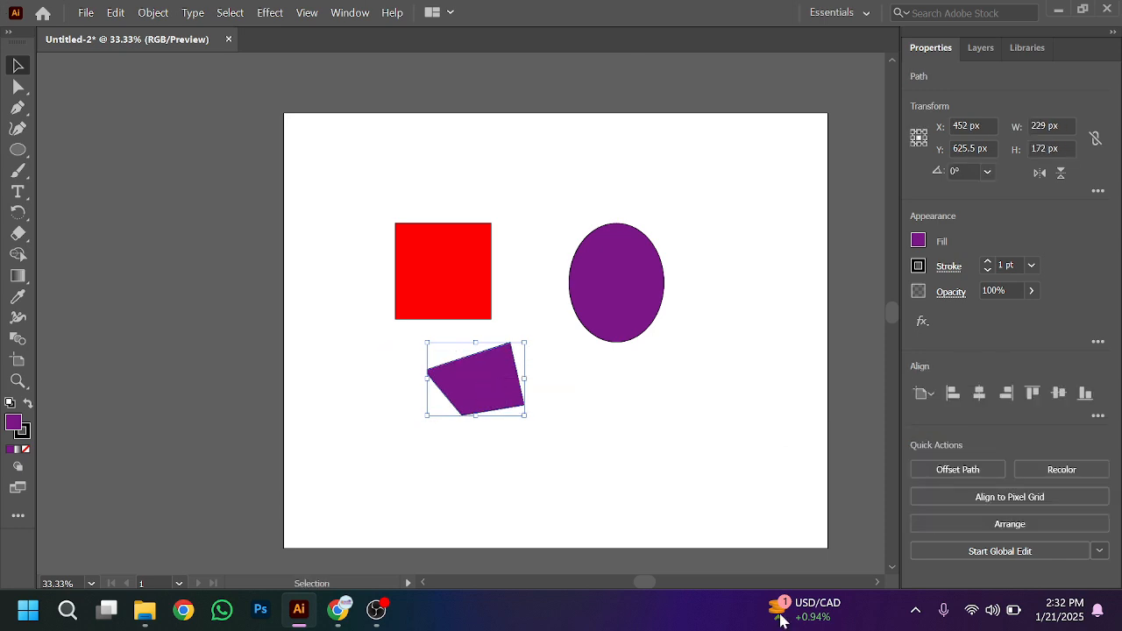
{"action": "left_click", "coordinate": [577, 426]}
Select the four-sided shape and apply the square's red fill to it with the Eyedropper tool
{"action": "left_click", "coordinate": [505, 392]}
{"action": "left_click", "coordinate": [14, 298]}
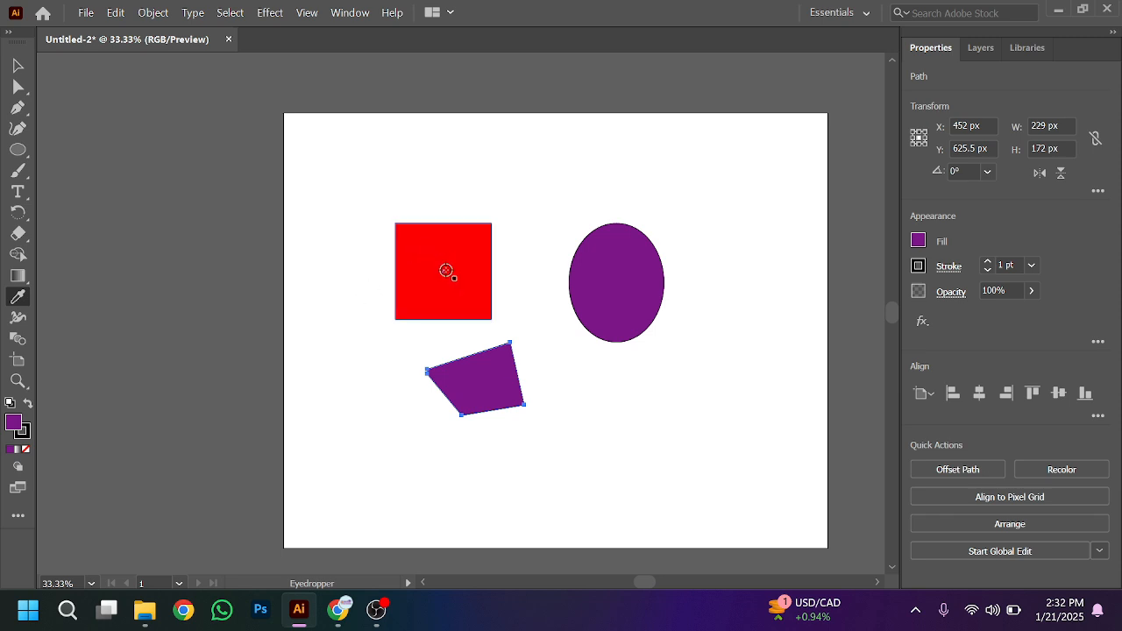
{"action": "left_click", "coordinate": [455, 252]}
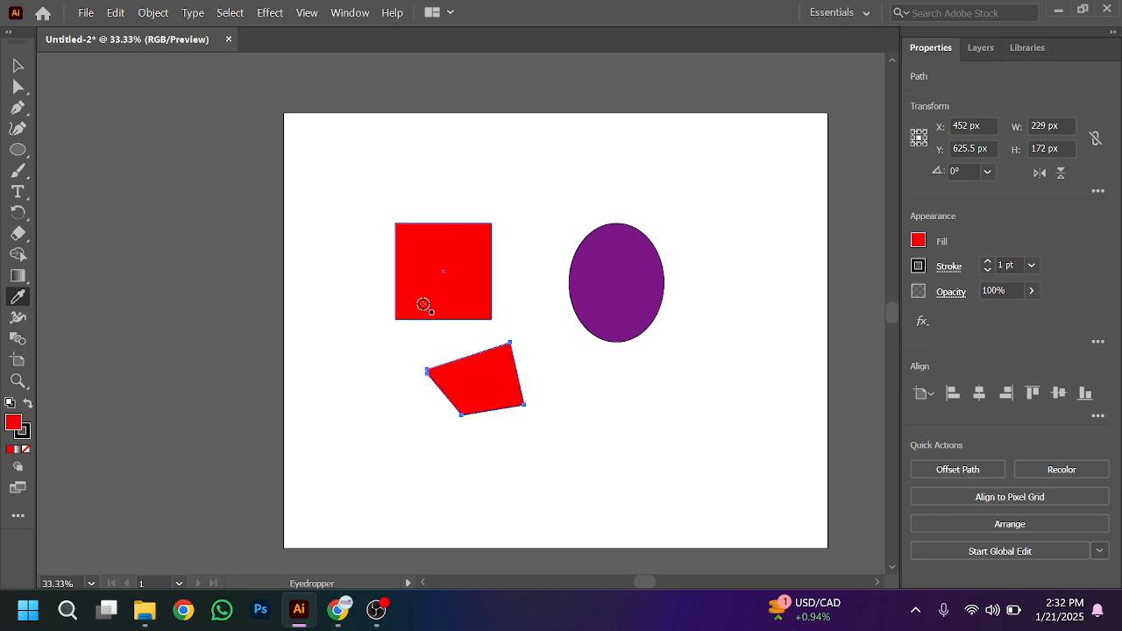
Check the outline in Google Docs and, back in Illustrator, undo and redo the four-sided shape's color change
{"action": "left_click", "coordinate": [338, 611]}
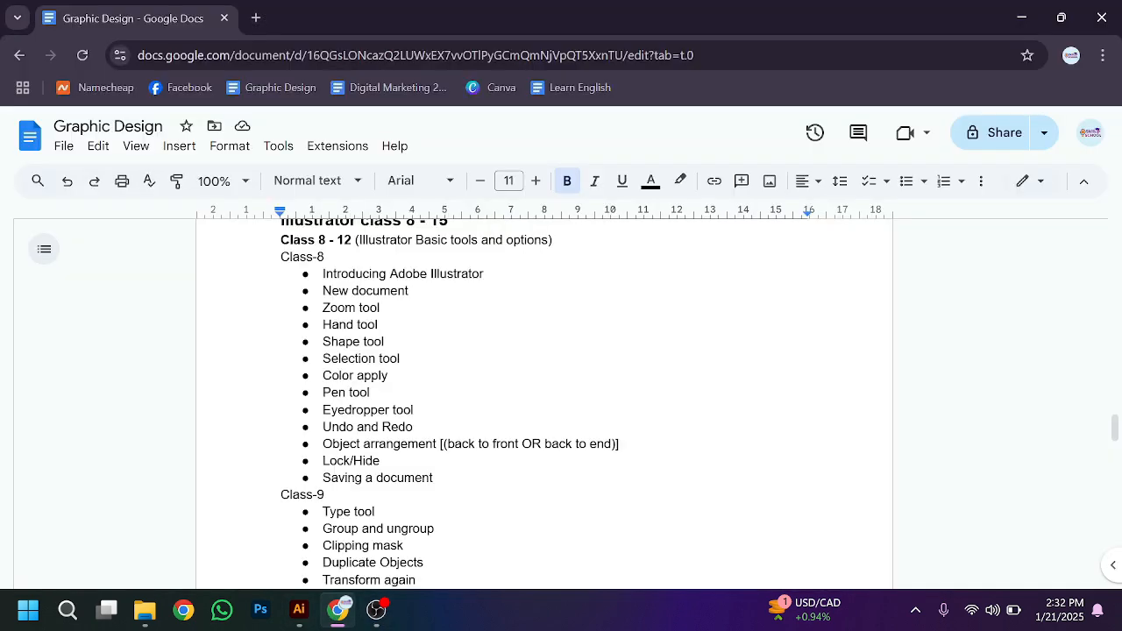
{"action": "left_click", "coordinate": [299, 611]}
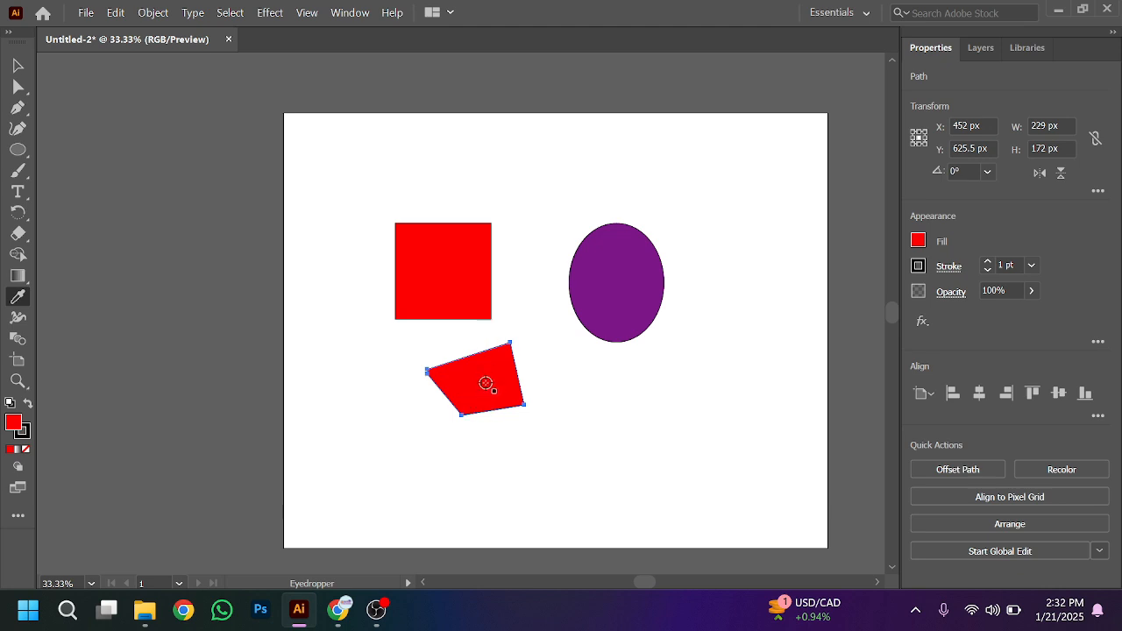
{"action": "key", "text": "ctrl+z"}
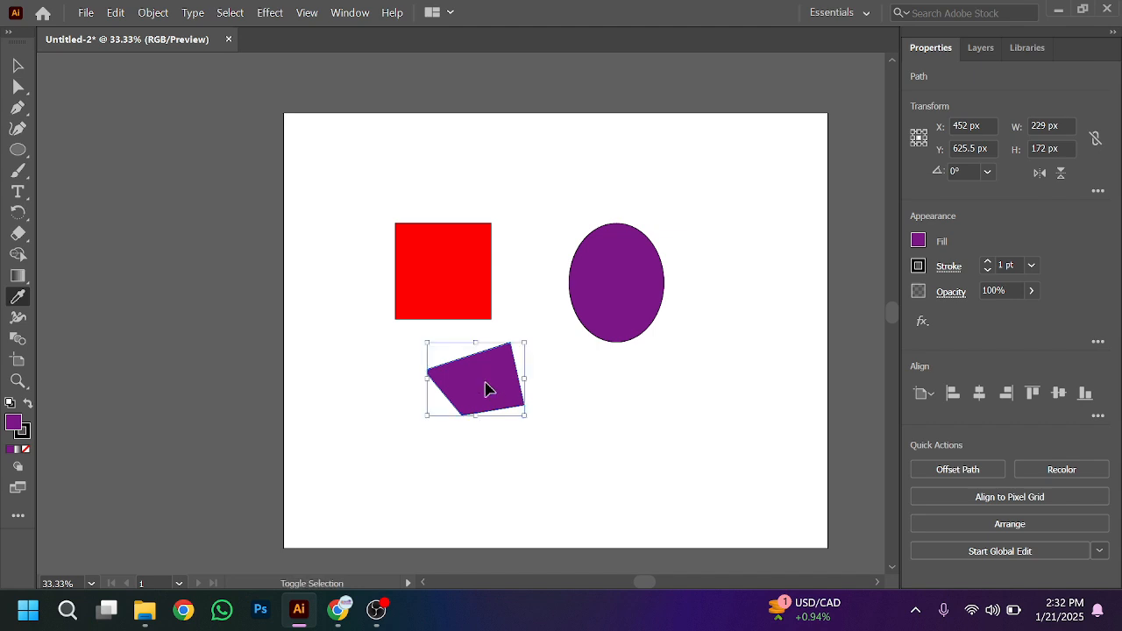
{"action": "key", "text": "ctrl+shift+z"}
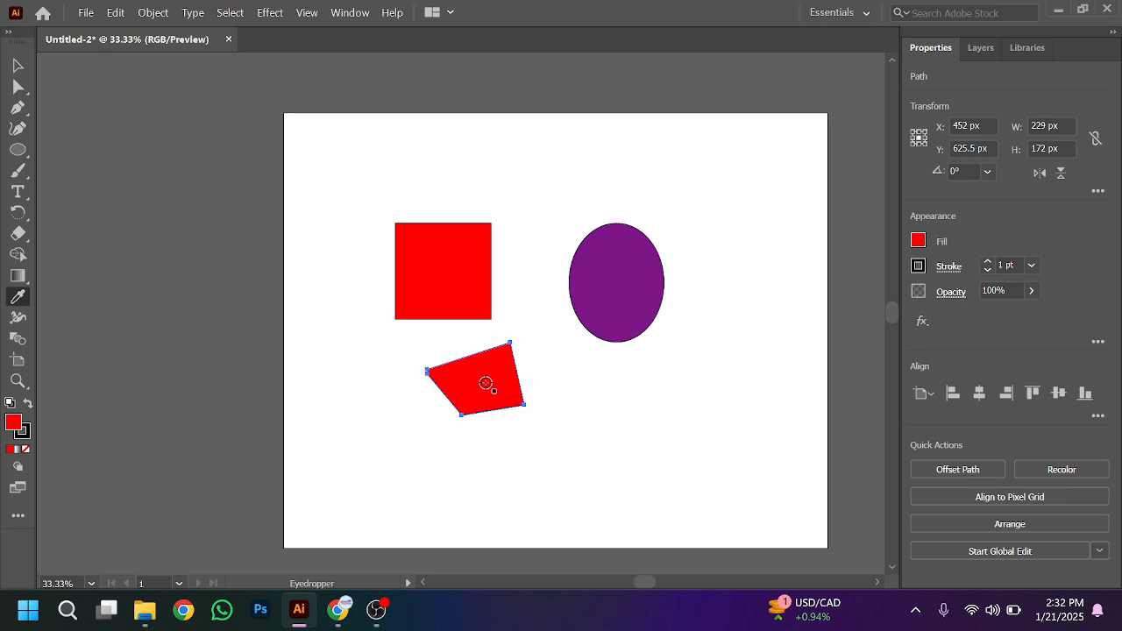
Check the Google Docs outline and, back in Illustrator, move the ellipse over the square's lower-right corner and the four-sided shape over the ellipse's right side
{"action": "left_click", "coordinate": [338, 610]}
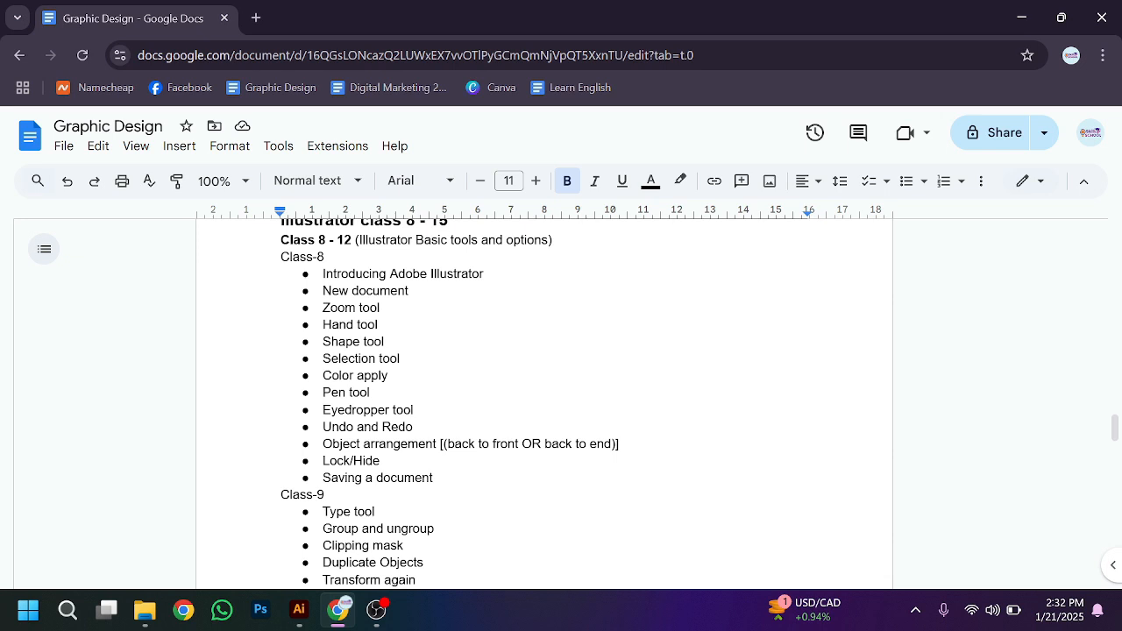
{"action": "left_click", "coordinate": [298, 609]}
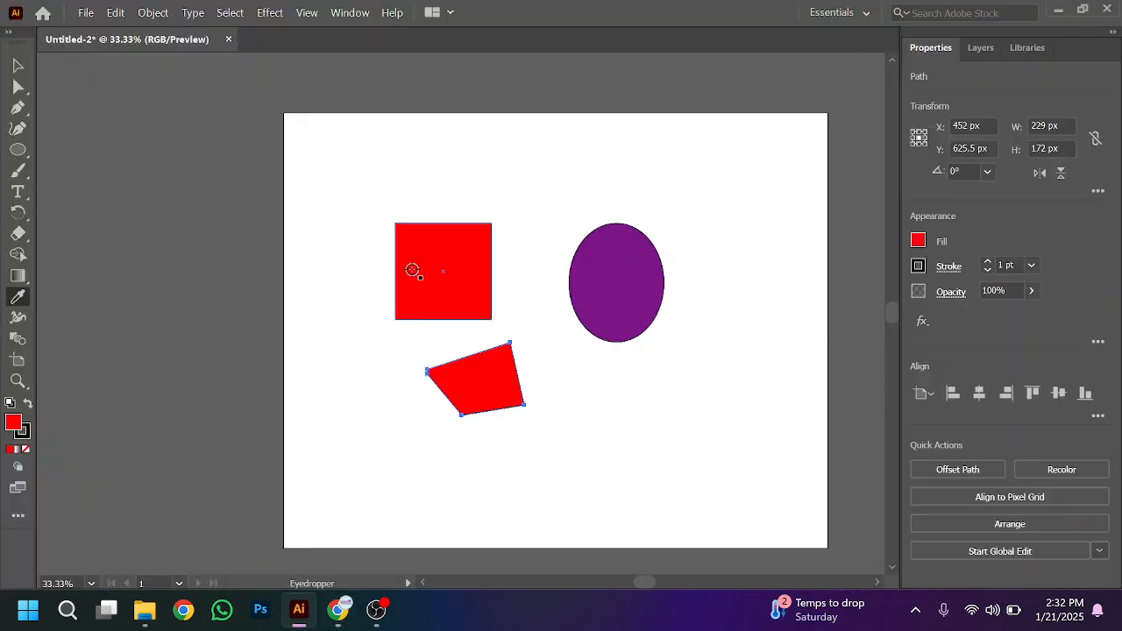
{"action": "left_click", "coordinate": [17, 64]}
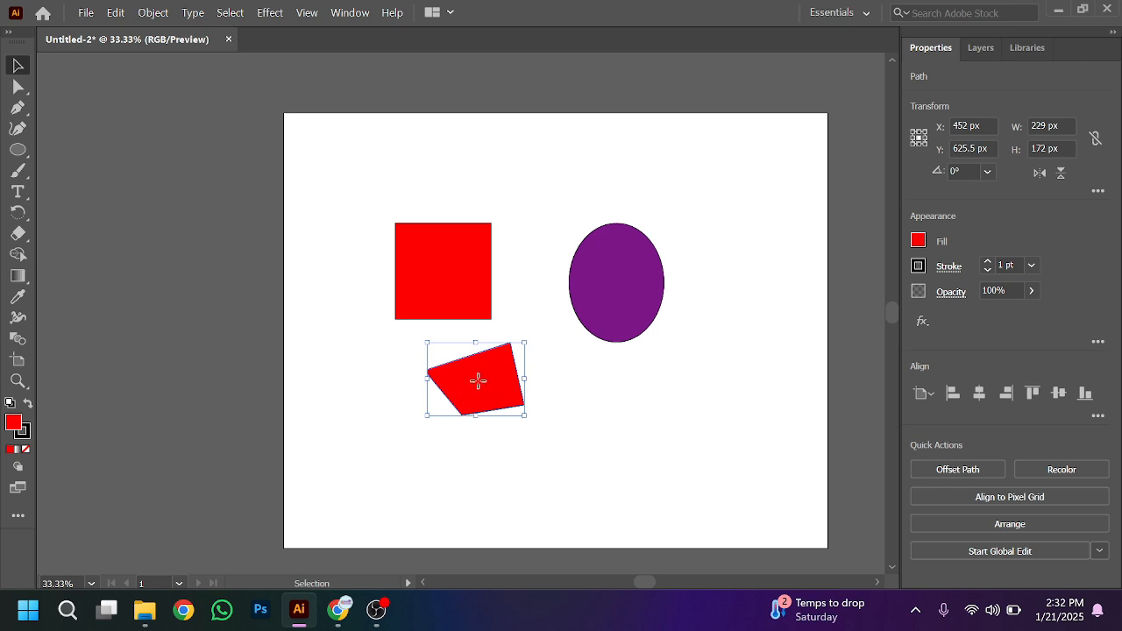
{"action": "left_click_drag", "start_coordinate": [476, 377], "coordinate": [488, 409]}
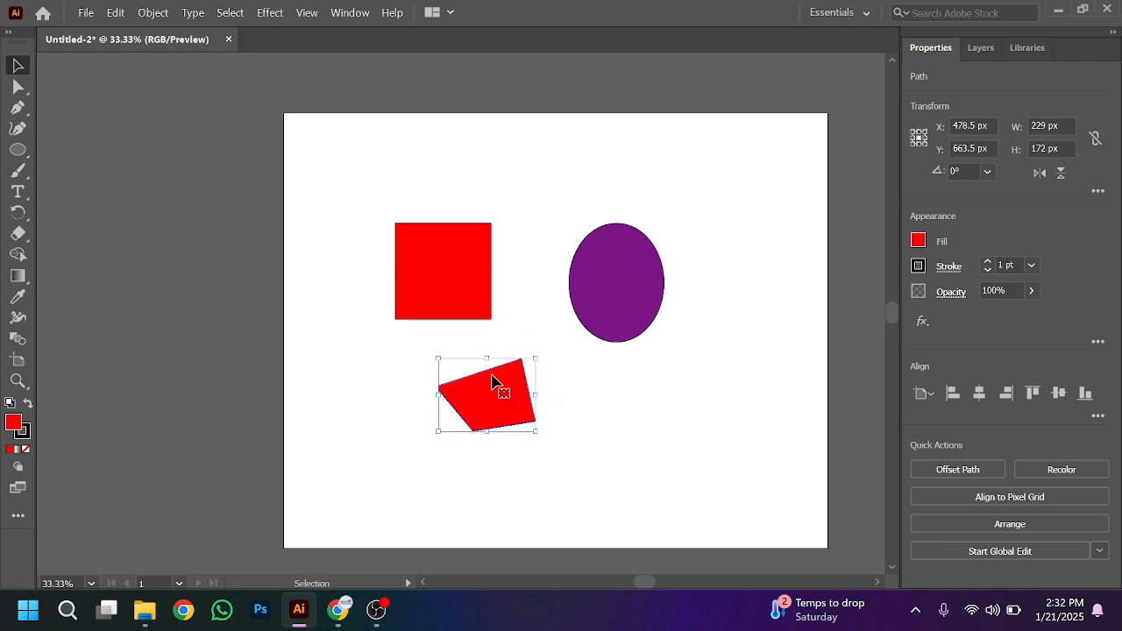
{"action": "left_click_drag", "start_coordinate": [631, 279], "coordinate": [502, 318]}
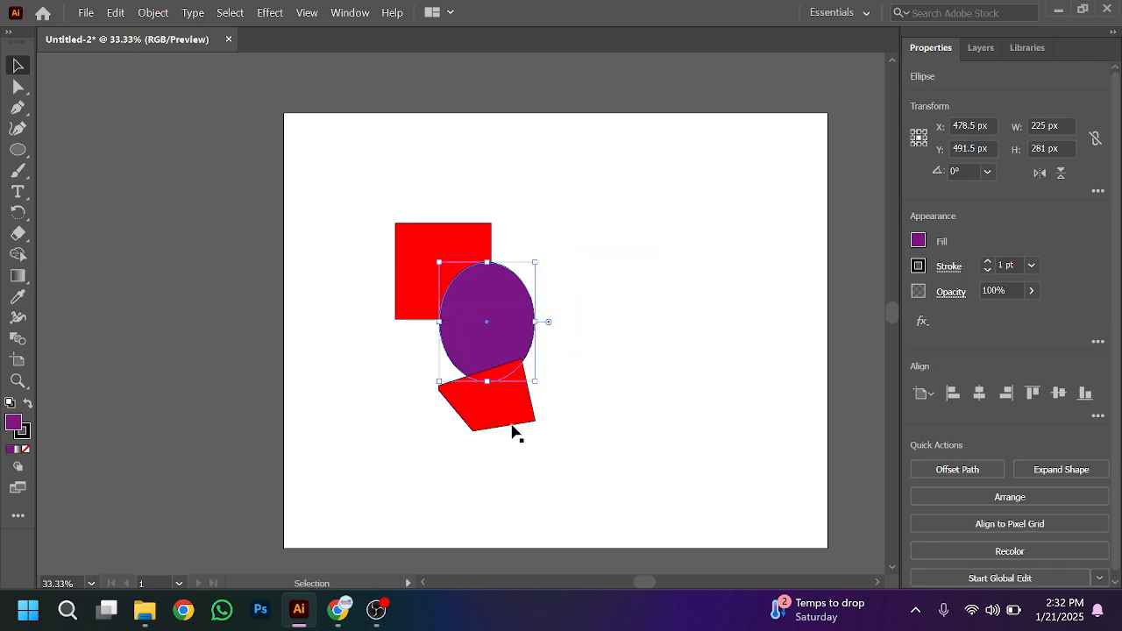
{"action": "left_click_drag", "start_coordinate": [506, 405], "coordinate": [552, 347]}
Send the purple ellipse to the back, bring it to the front, send it to the back again, and deselect it
{"action": "left_click", "coordinate": [462, 362]}
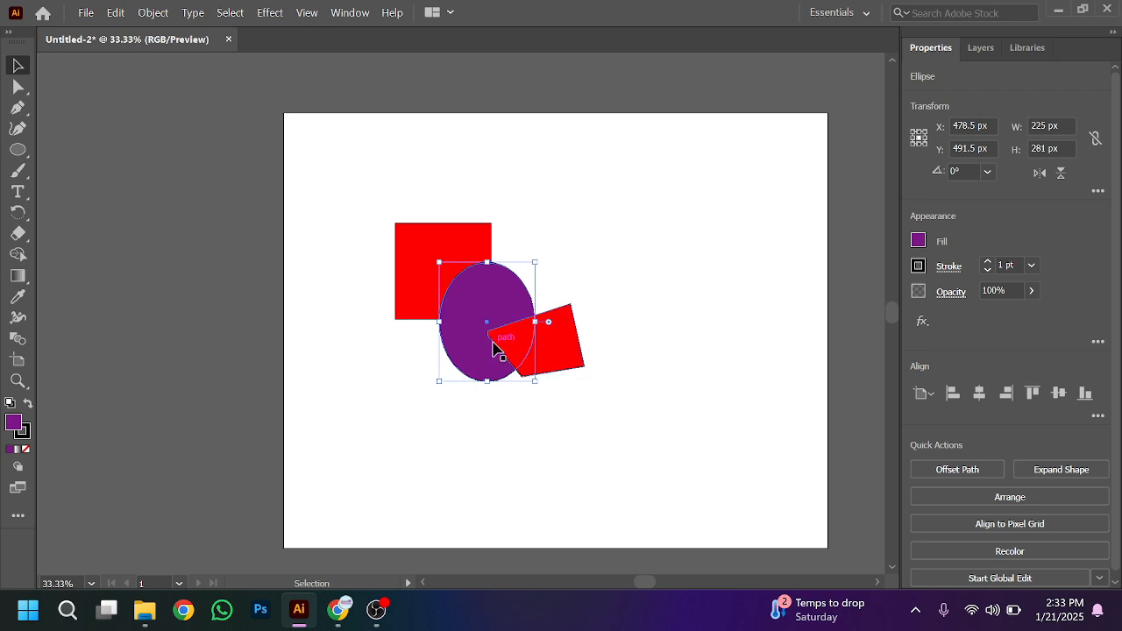
{"action": "key", "text": "ctrl"}
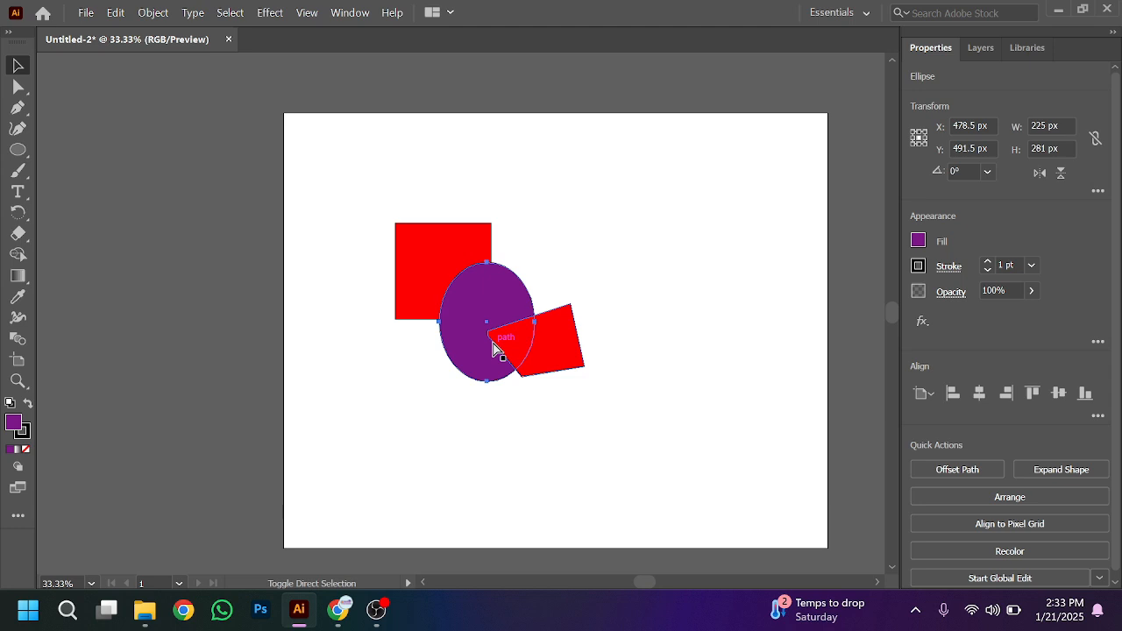
{"action": "key", "text": "ctrl+shift+bracketleft"}
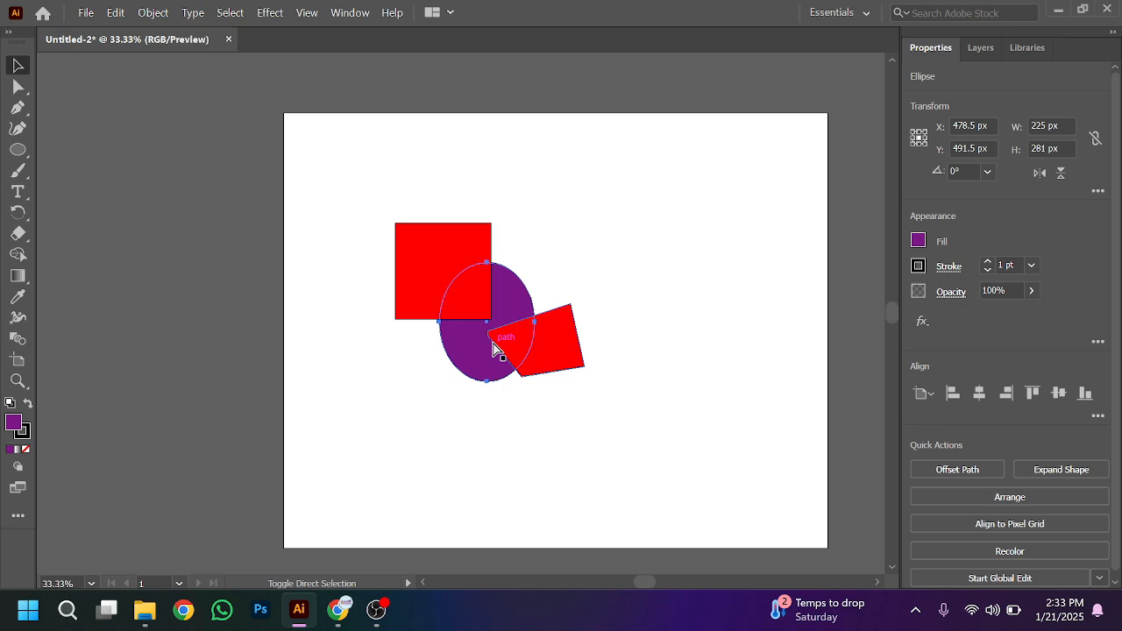
{"action": "key", "text": "ctrl+shift+bracketright"}
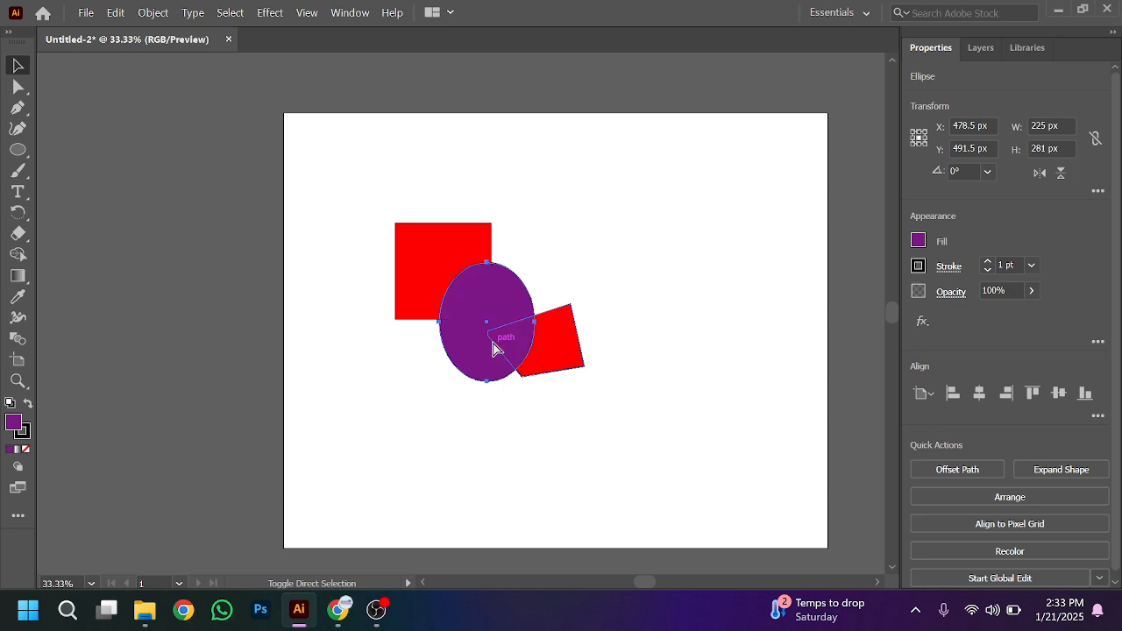
{"action": "key", "text": "ctrl+shift+bracketleft"}
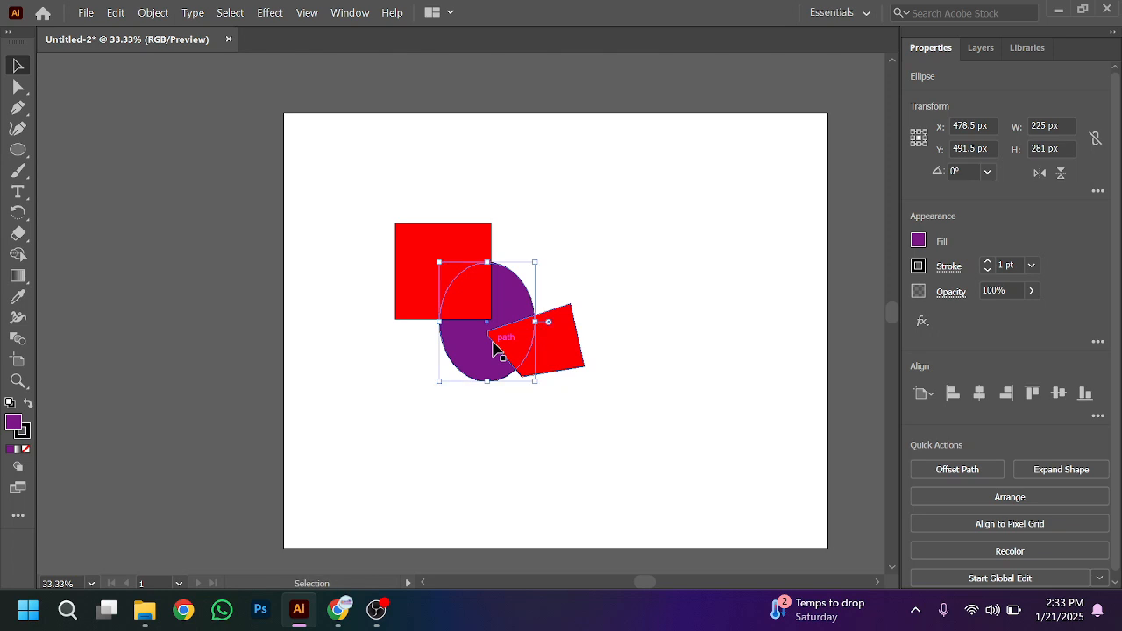
{"action": "left_click", "coordinate": [499, 351]}
{"action": "left_click", "coordinate": [482, 460]}
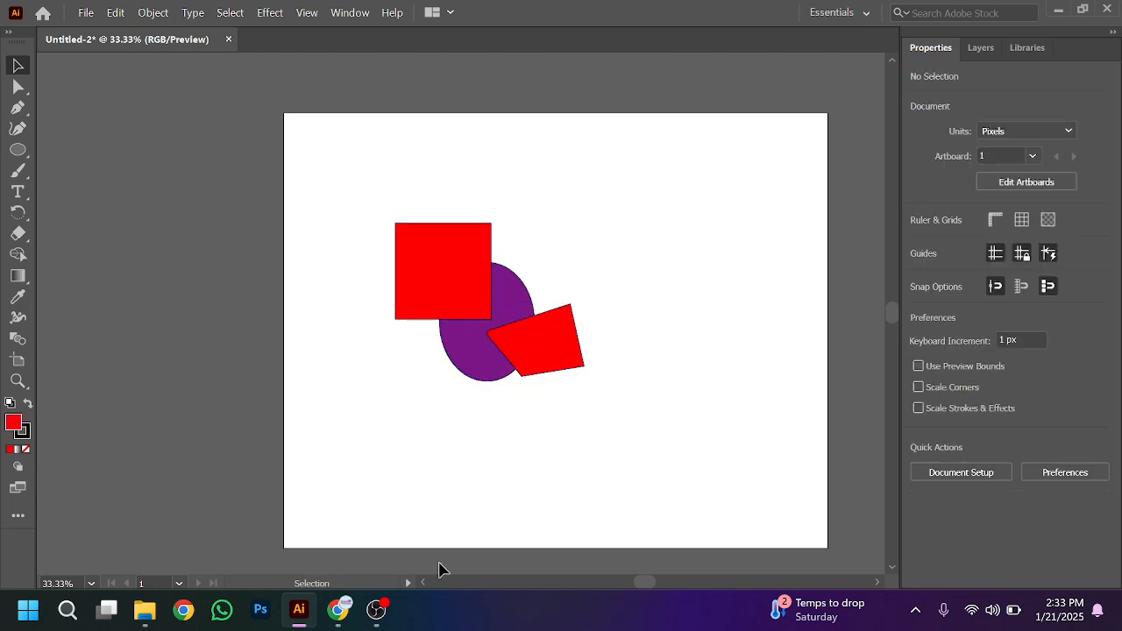
Check the outline in Google Docs and, back in Illustrator, select the red square and lock it
{"action": "left_click", "coordinate": [337, 610]}
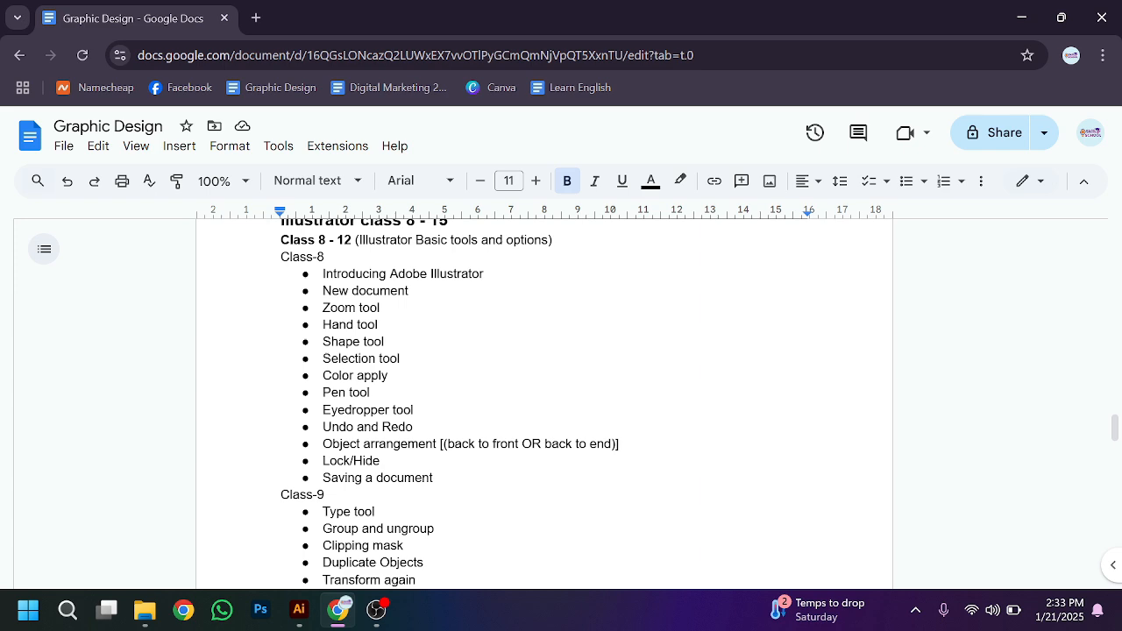
{"action": "left_click", "coordinate": [336, 617]}
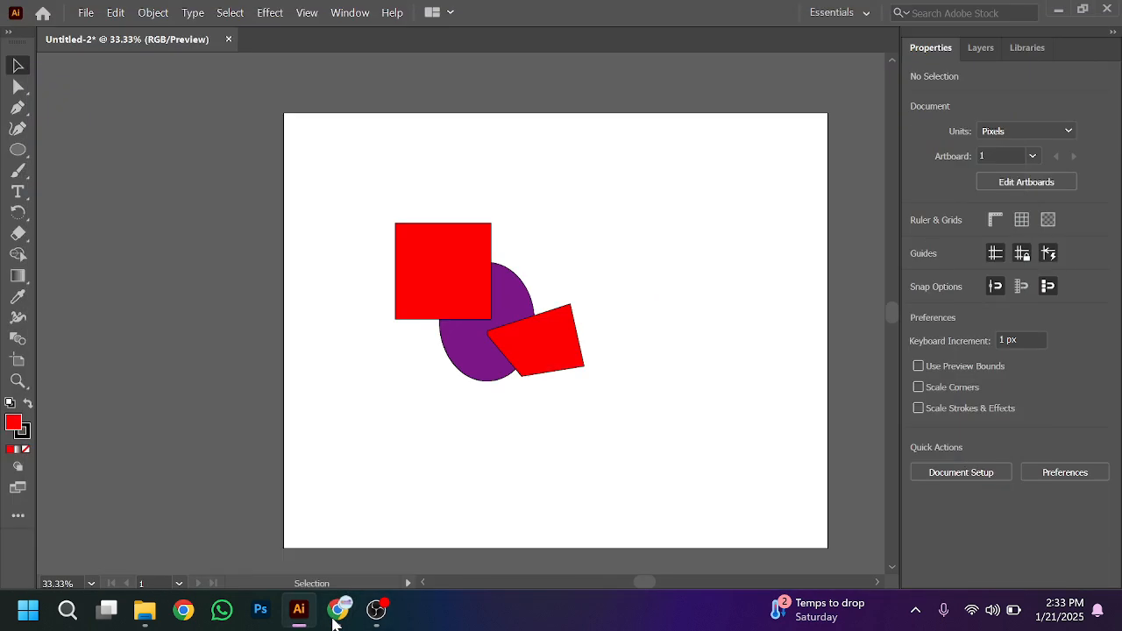
{"action": "left_click", "coordinate": [464, 296]}
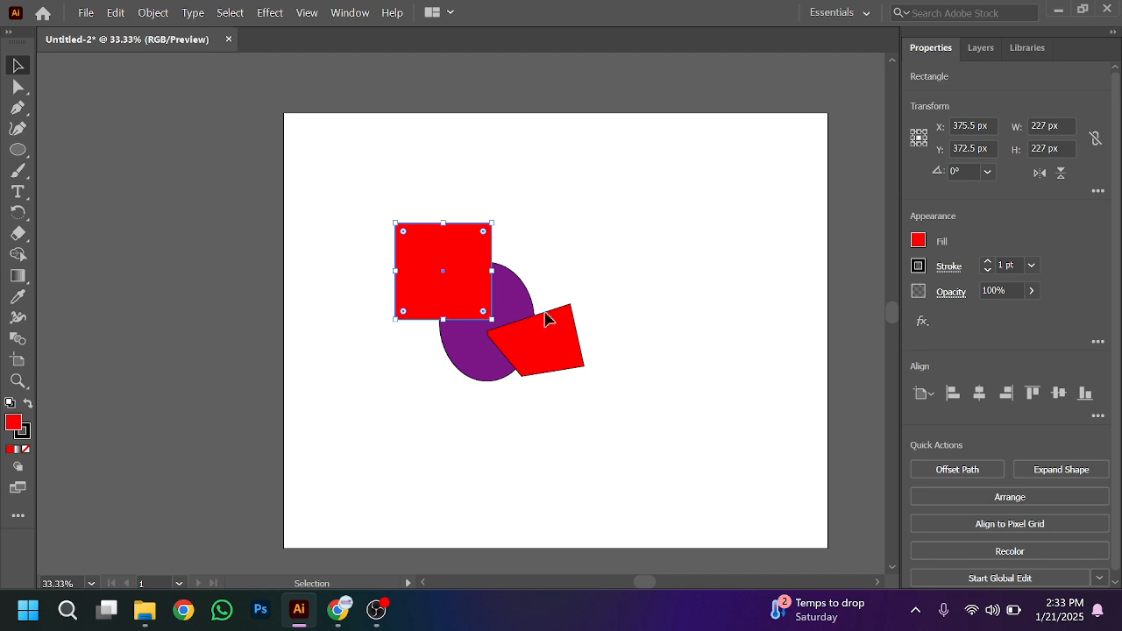
{"action": "left_click", "coordinate": [153, 16]}
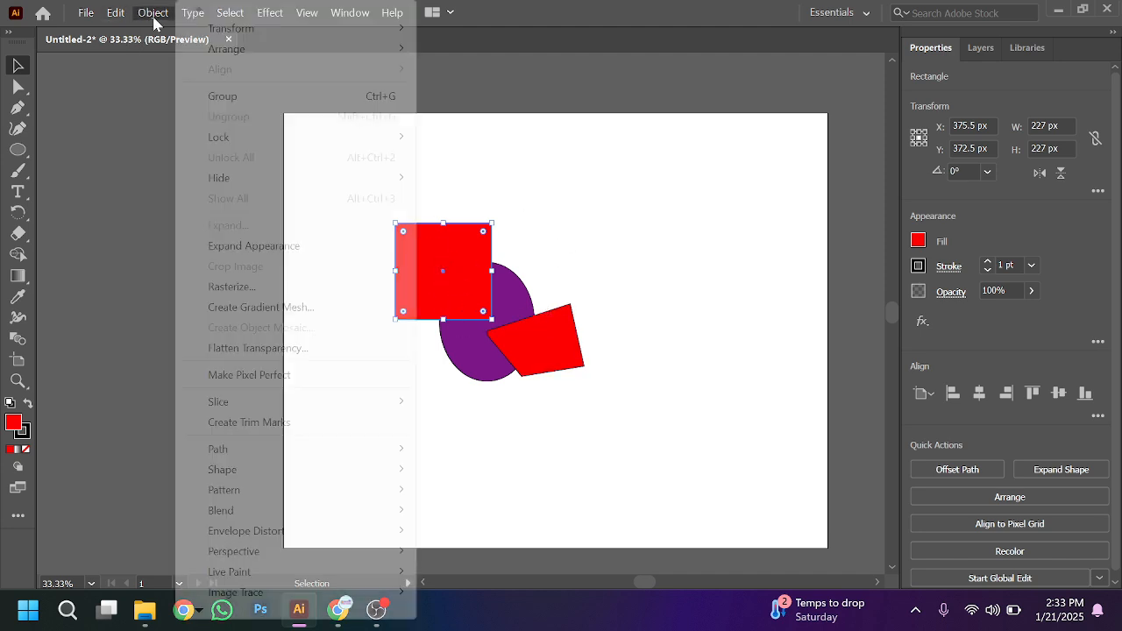
{"action": "mouse_move", "coordinate": [251, 142]}
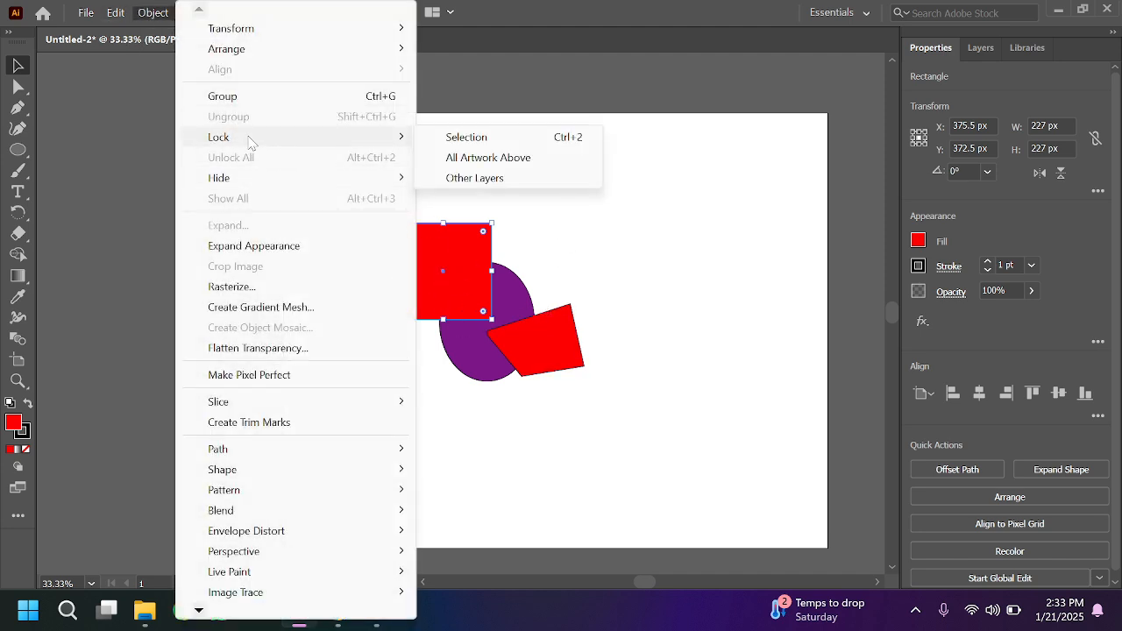
{"action": "left_click", "coordinate": [465, 137]}
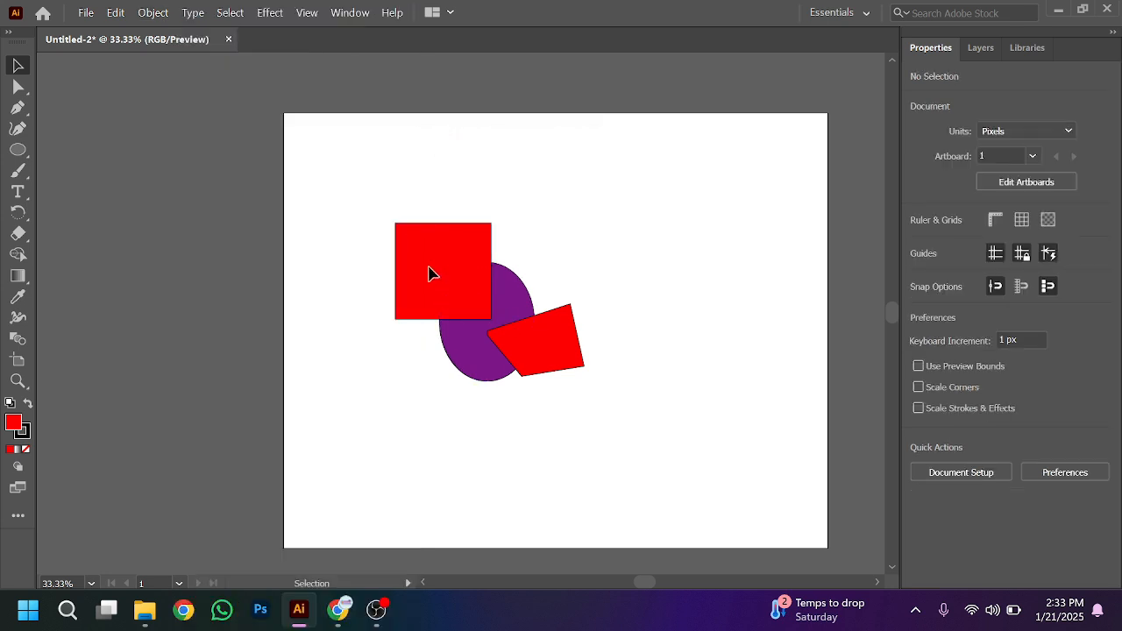
Select the purple ellipse behind the red square and hide it
{"action": "left_click", "coordinate": [497, 360]}
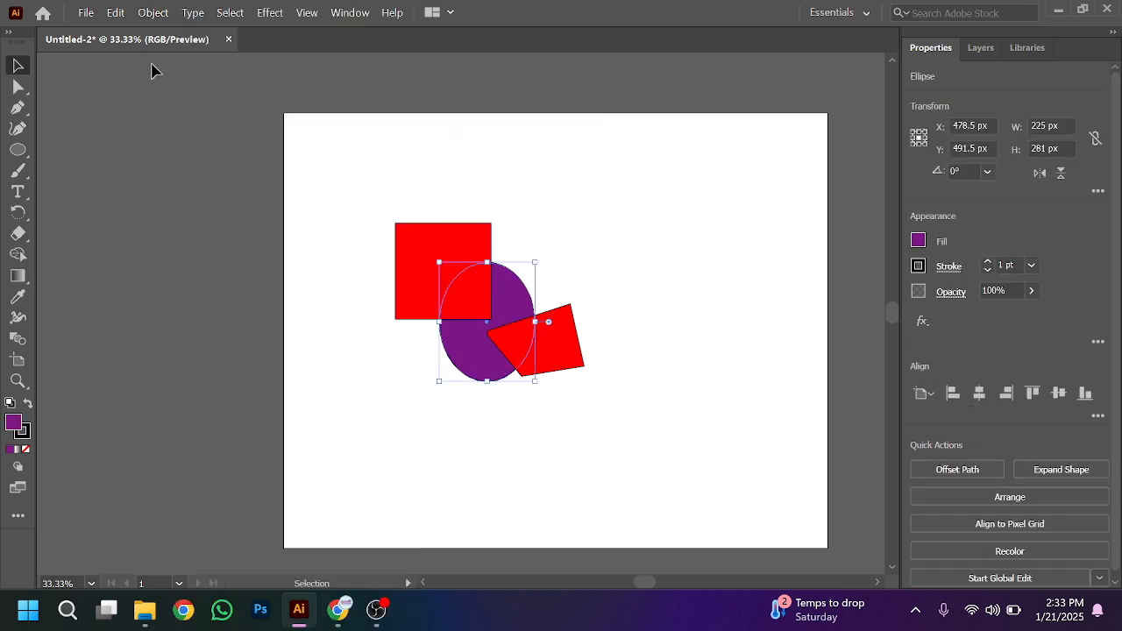
{"action": "left_click", "coordinate": [154, 13]}
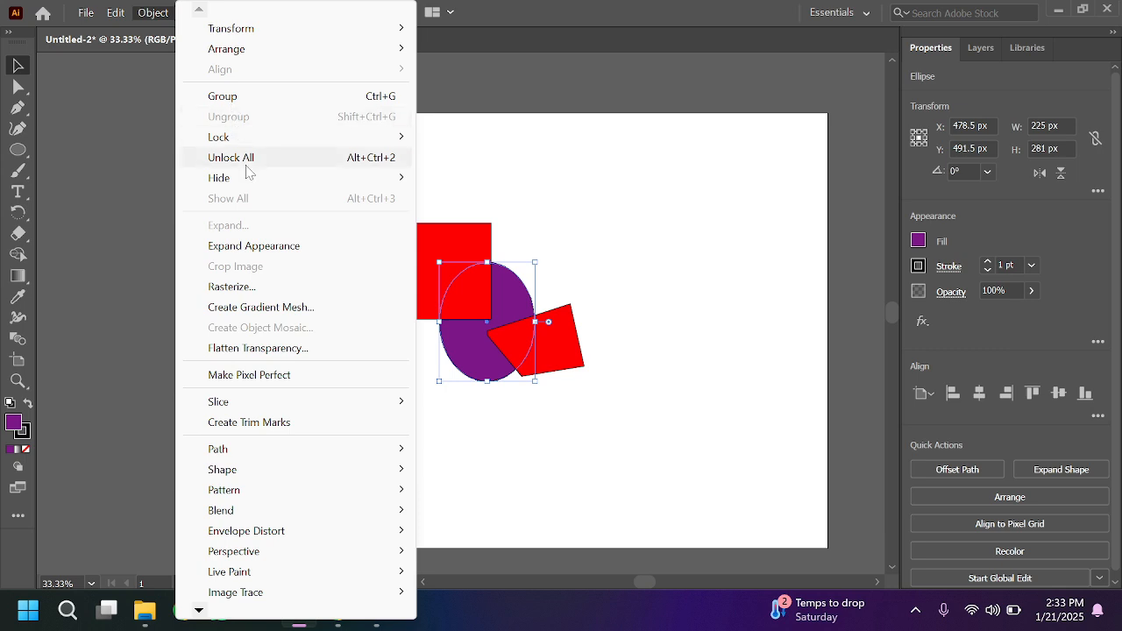
{"action": "mouse_move", "coordinate": [250, 179]}
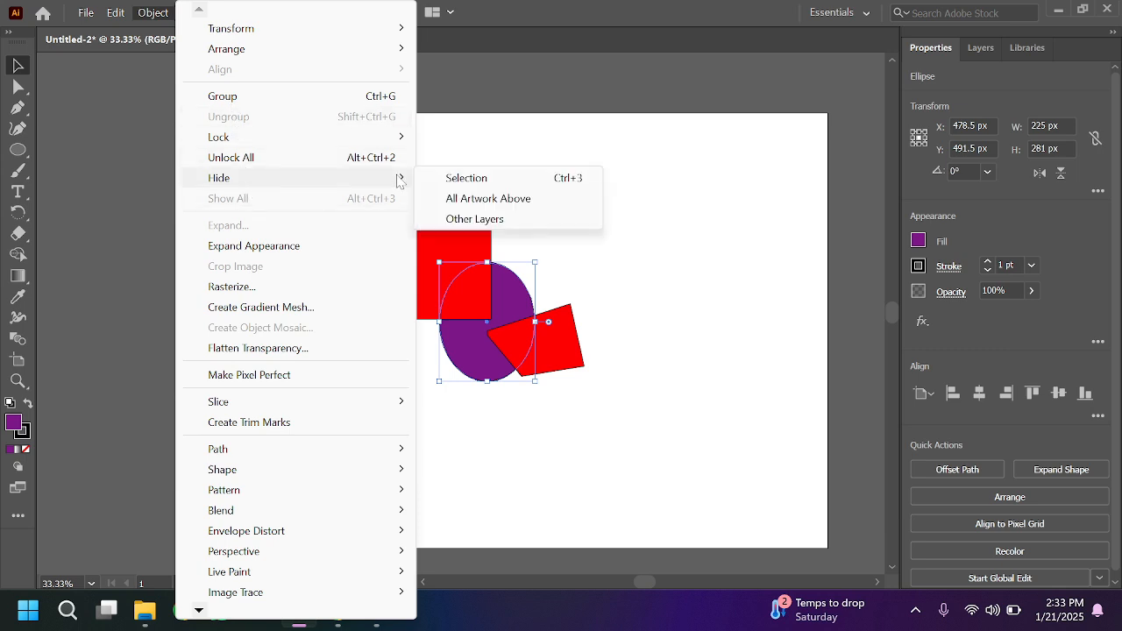
{"action": "left_click", "coordinate": [455, 179]}
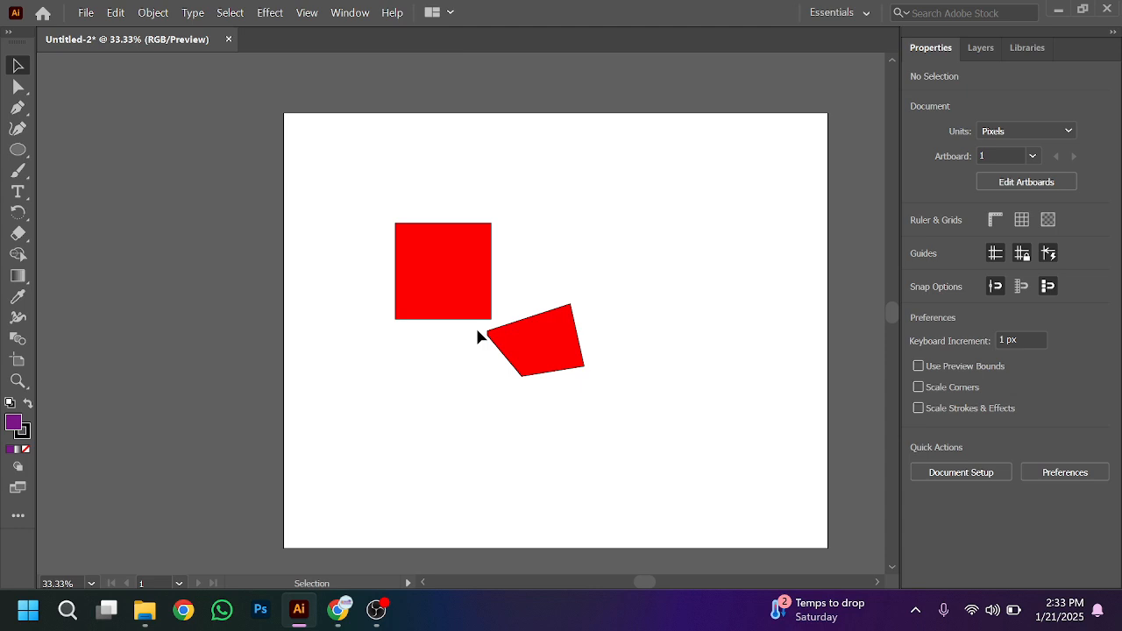
Move the red four-sided shape away from the square, toward the right side of the artboard
{"action": "left_click", "coordinate": [518, 346]}
{"action": "left_click", "coordinate": [498, 317]}
{"action": "double_click", "coordinate": [532, 345]}
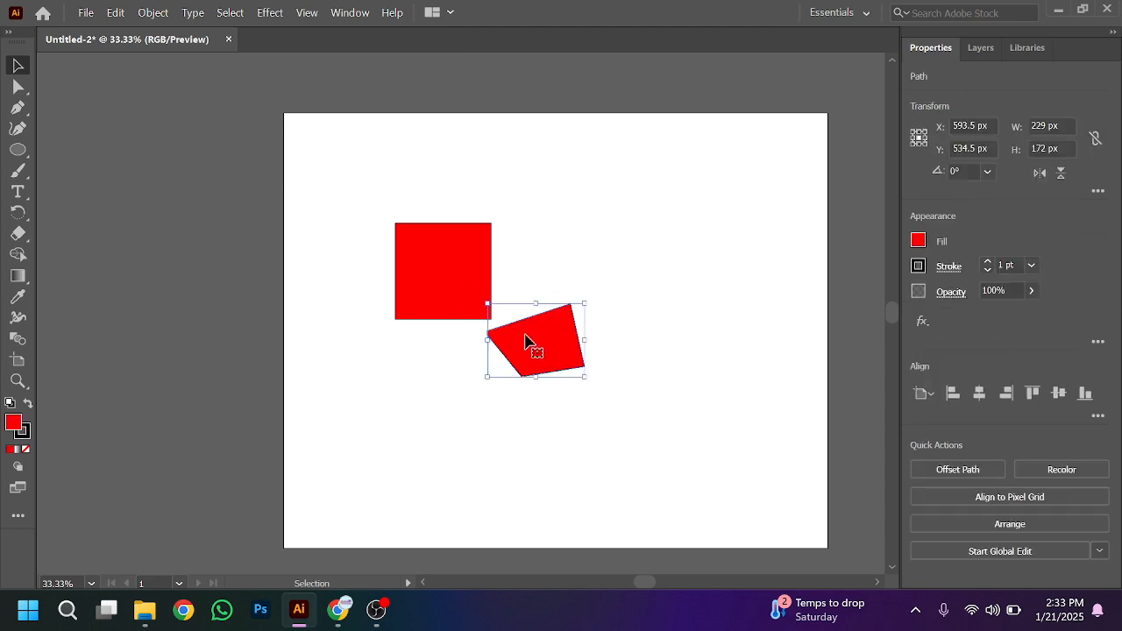
{"action": "left_click", "coordinate": [587, 66]}
{"action": "left_click_drag", "start_coordinate": [544, 342], "coordinate": [696, 364]}
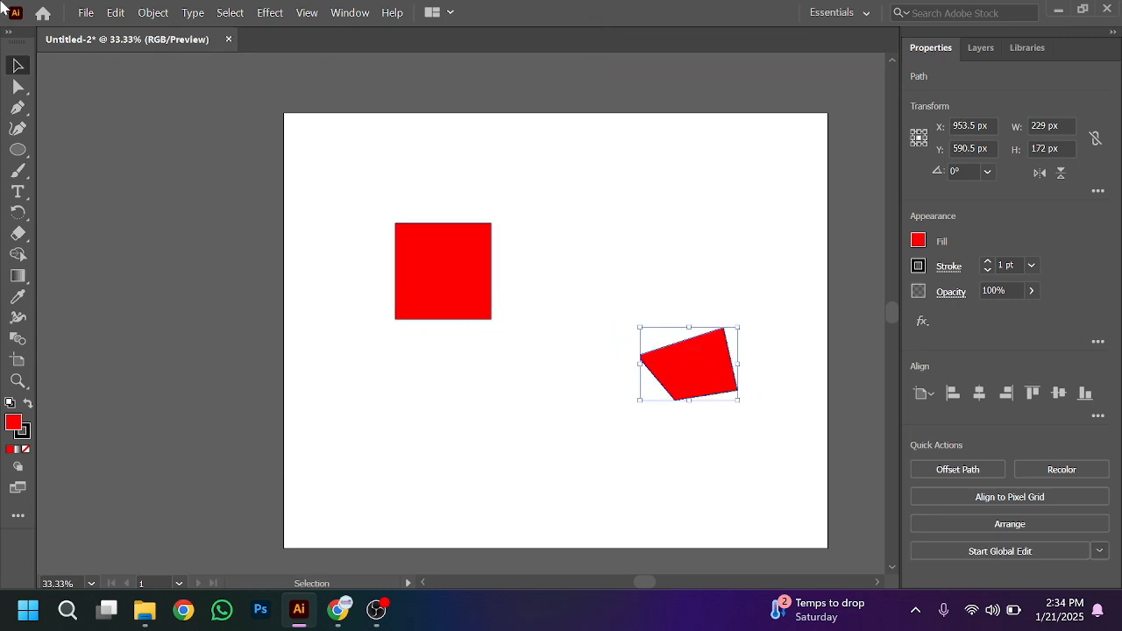
Show all hidden objects, unlock all locked objects, and select the square and the ellipse in turn
{"action": "left_click", "coordinate": [148, 16]}
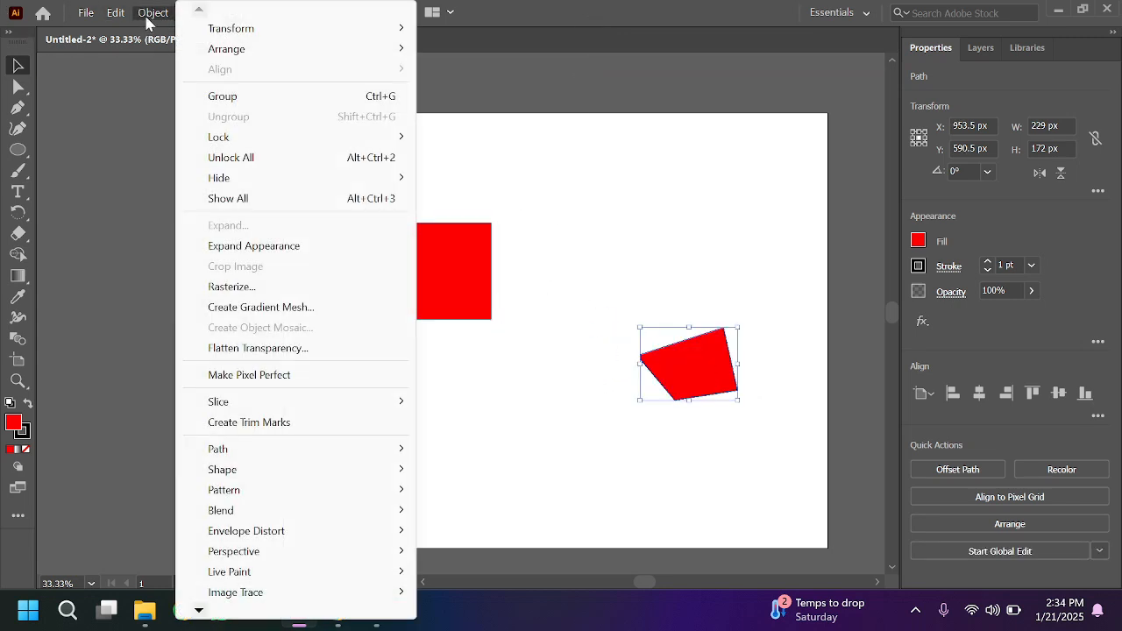
{"action": "left_click", "coordinate": [274, 198]}
{"action": "left_click", "coordinate": [151, 12]}
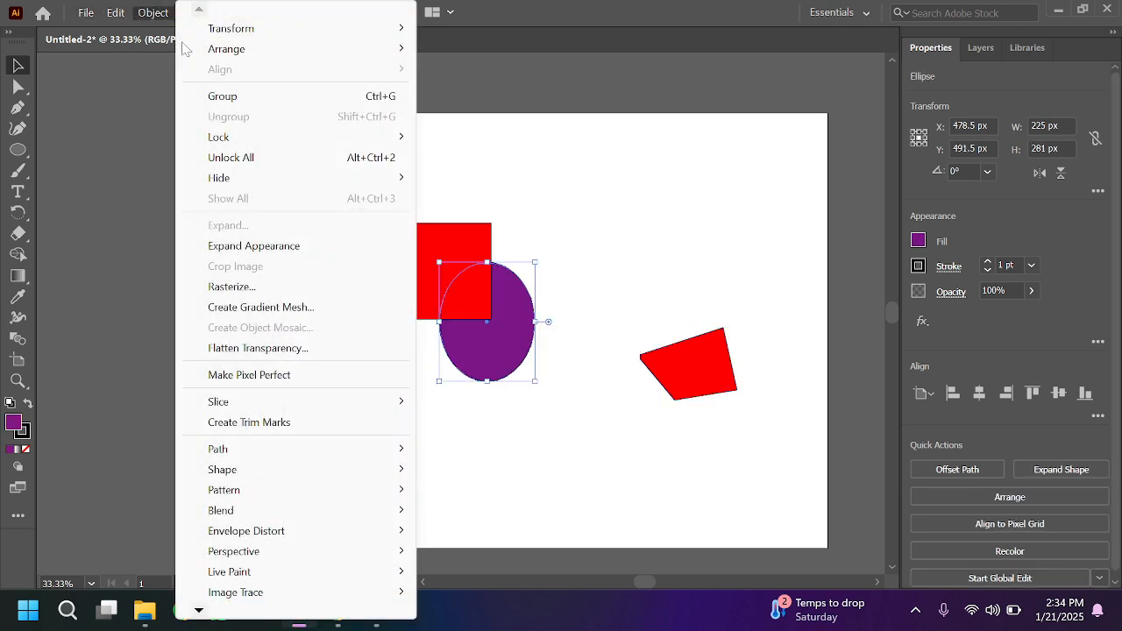
{"action": "left_click", "coordinate": [249, 163]}
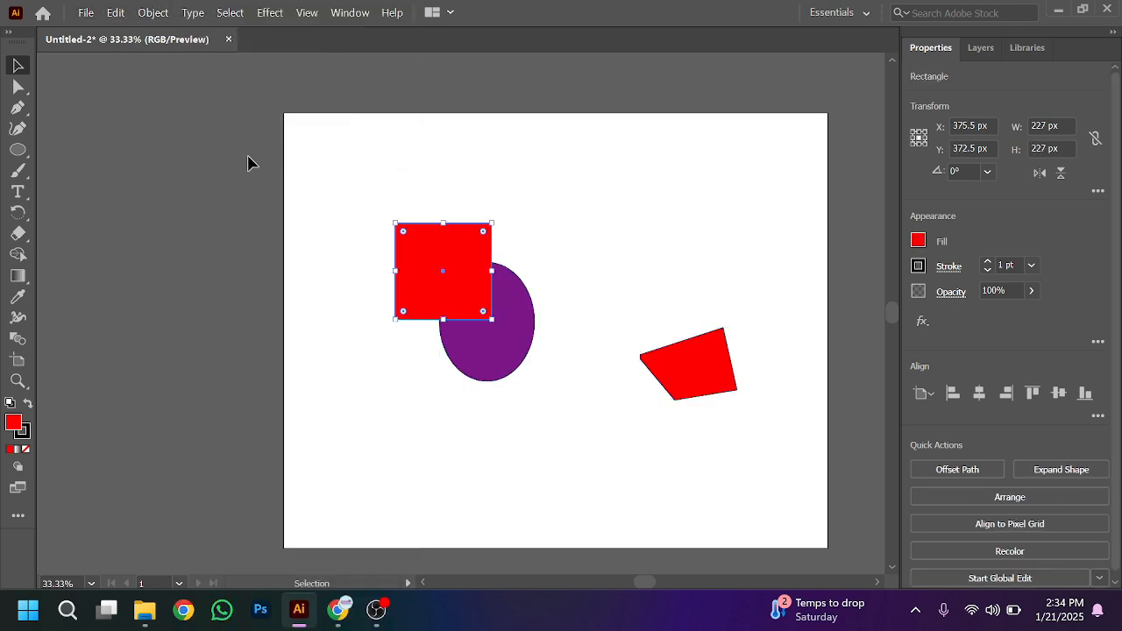
{"action": "left_click", "coordinate": [411, 392]}
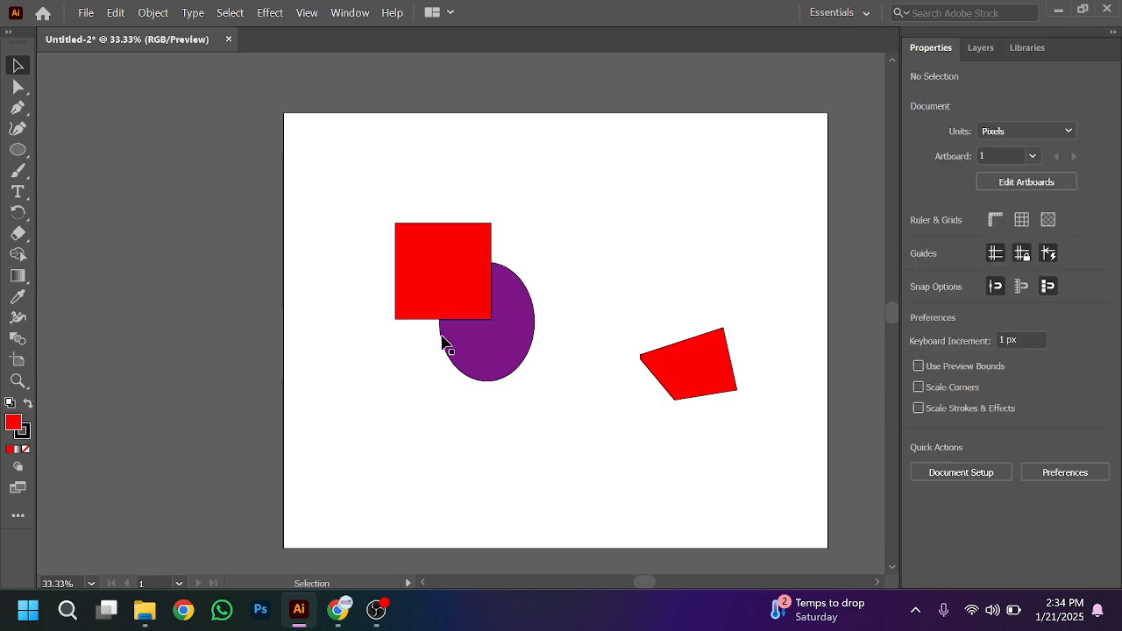
{"action": "left_click", "coordinate": [483, 298]}
{"action": "left_click", "coordinate": [501, 359]}
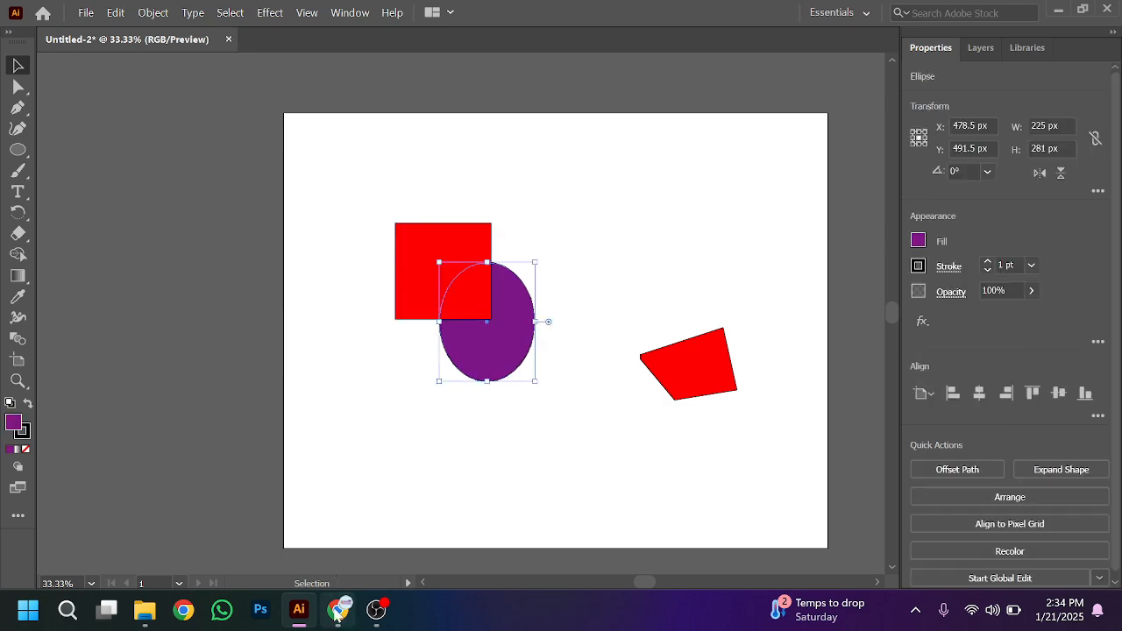
Check the topic after Lock/Hide in the Google Docs class outline and return to Illustrator
{"action": "left_click", "coordinate": [337, 610]}
{"action": "scroll", "coordinate": [543, 403], "scroll_direction": "down", "scroll_amount": 2}
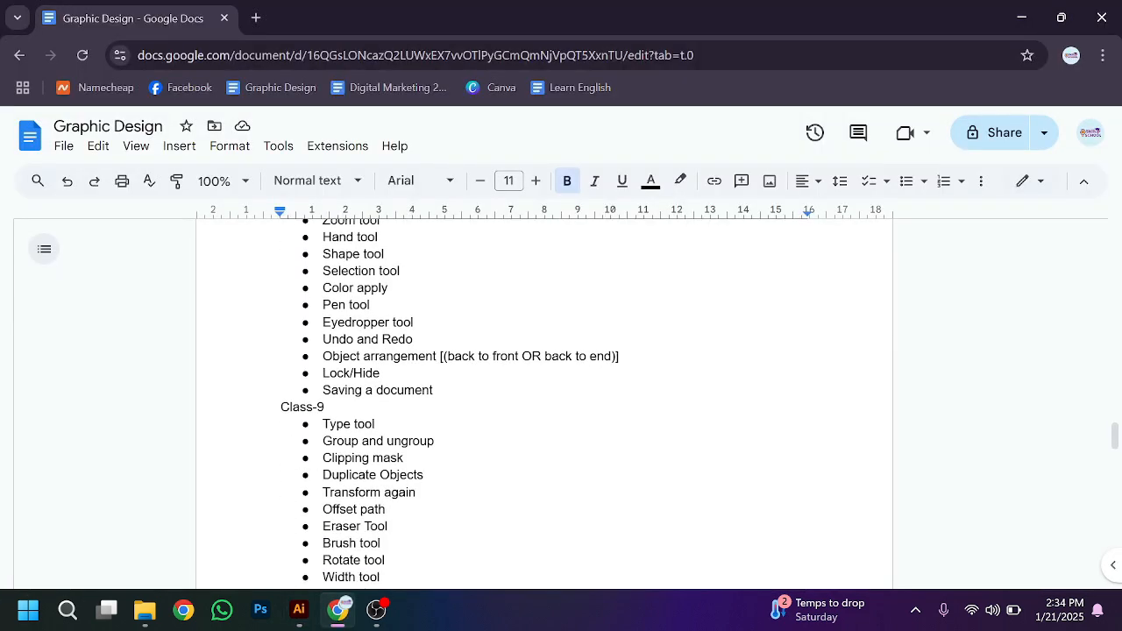
{"action": "left_click", "coordinate": [337, 609]}
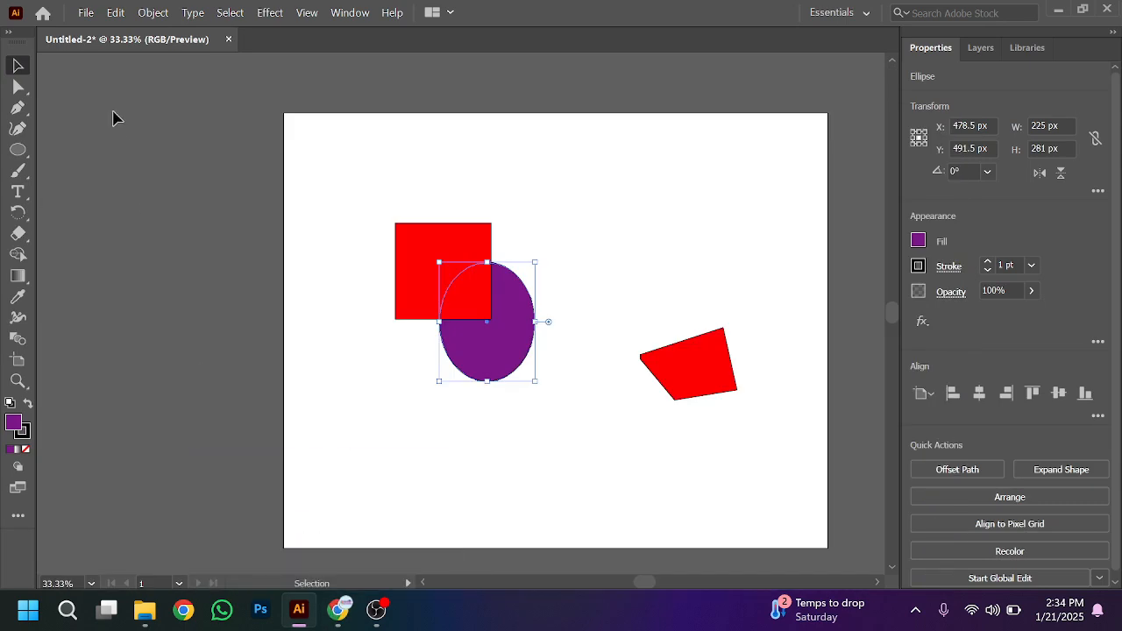
Set up an export of the artwork to Downloads as a JPEG named "Untitled-2ERT54 FY", and cancel it
{"action": "left_click", "coordinate": [85, 13]}
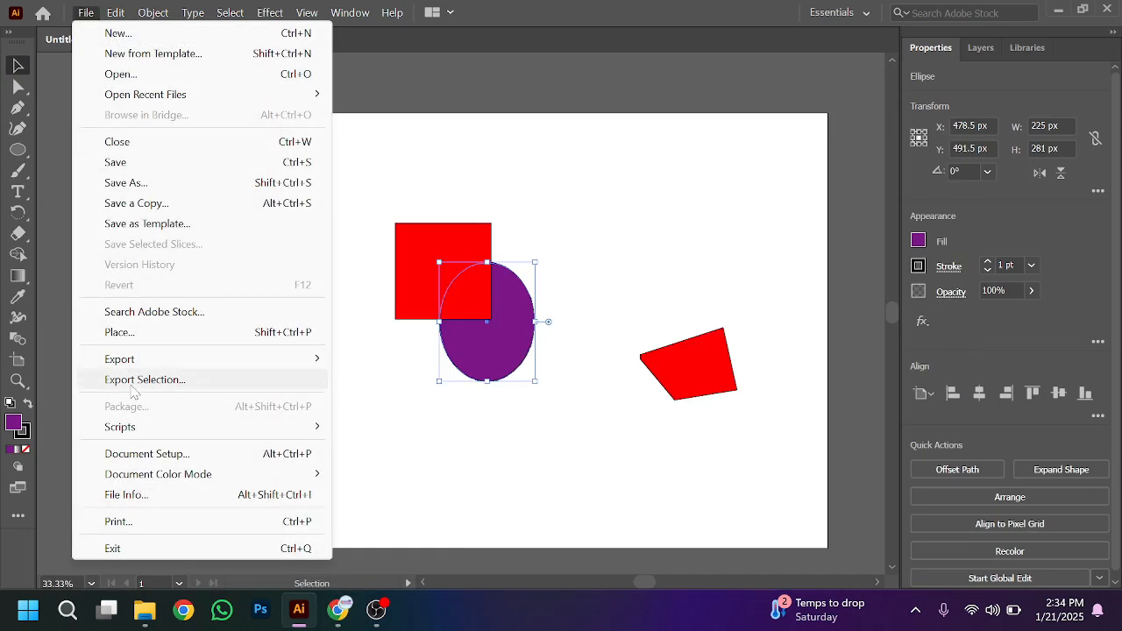
{"action": "mouse_move", "coordinate": [132, 360]}
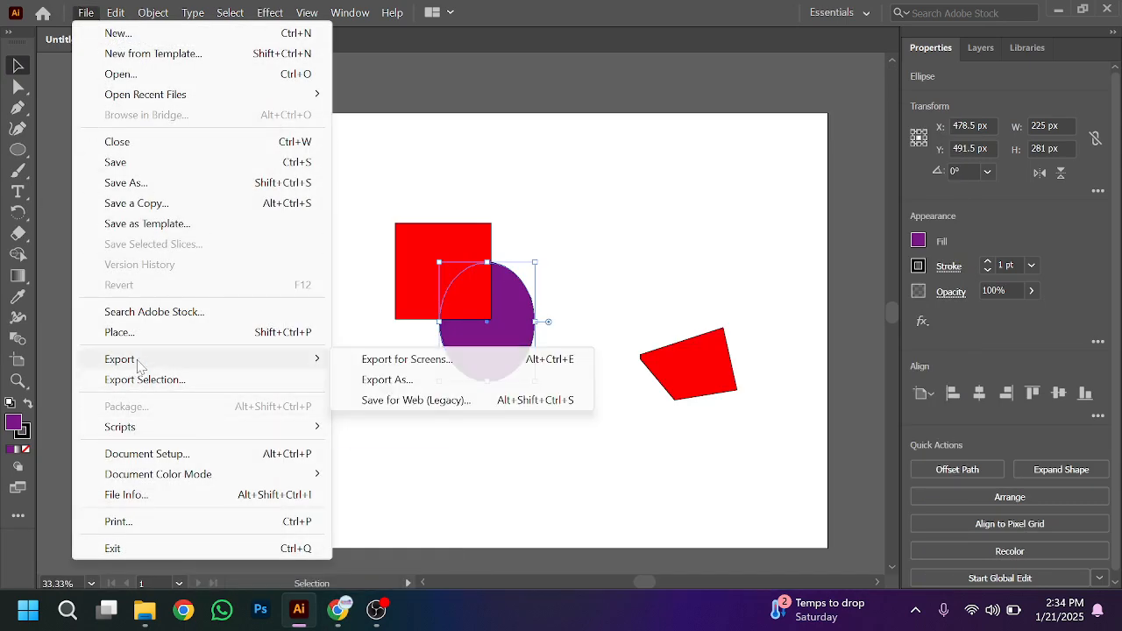
{"action": "left_click", "coordinate": [408, 379]}
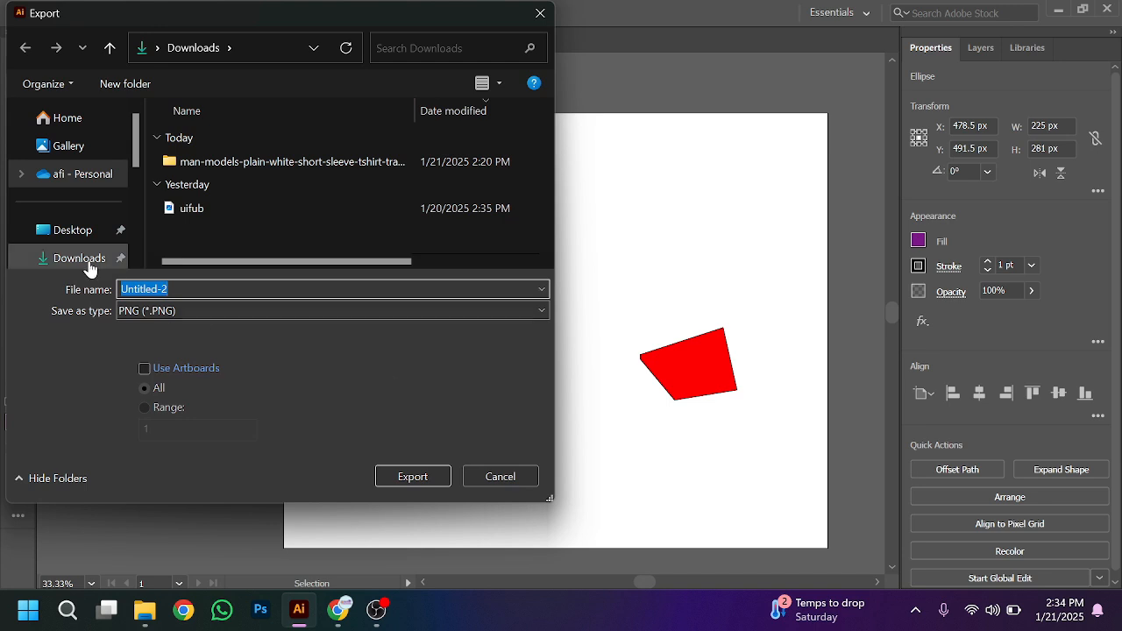
{"action": "left_click", "coordinate": [169, 289]}
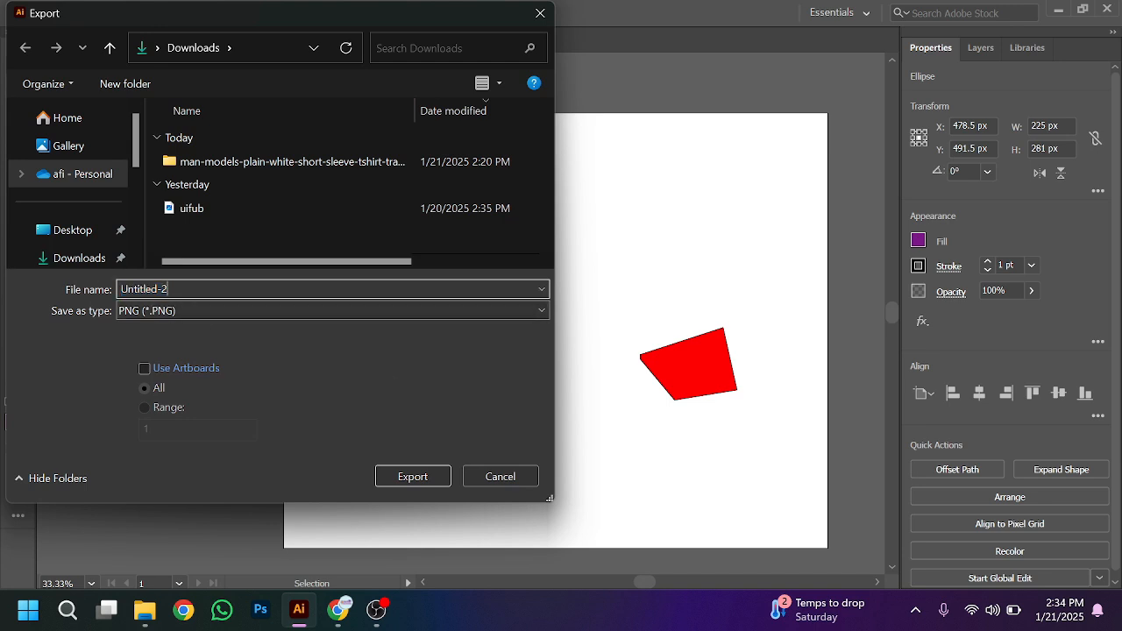
{"action": "type", "text": "ERT54 FY"}
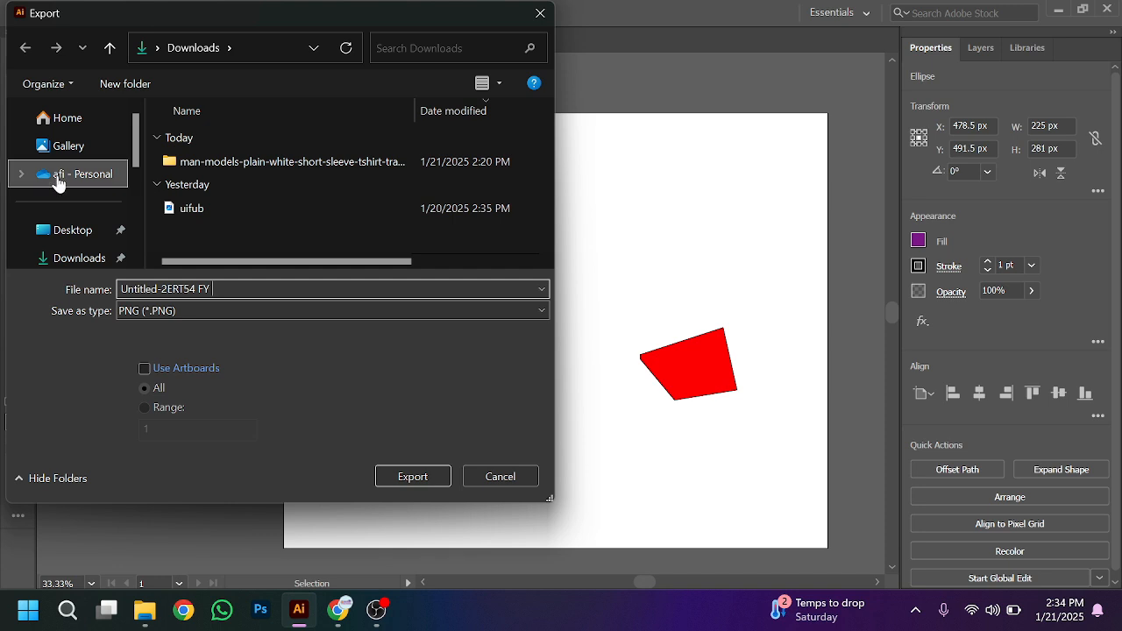
{"action": "scroll", "coordinate": [60, 204], "scroll_direction": "down", "scroll_amount": 2}
{"action": "scroll", "coordinate": [61, 202], "scroll_direction": "up", "scroll_amount": 1}
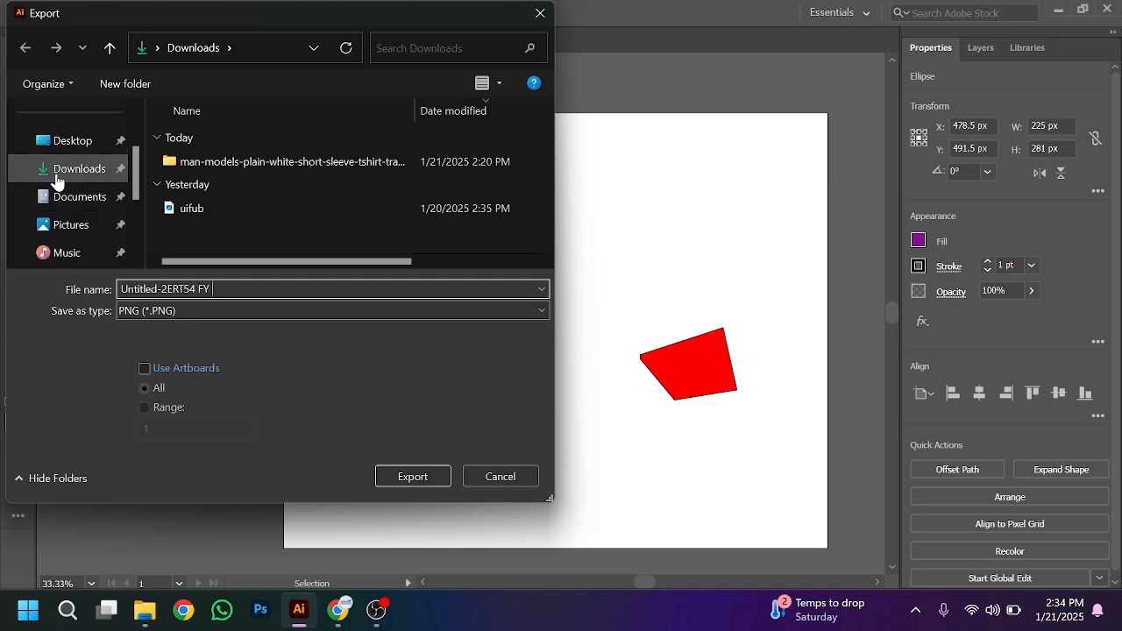
{"action": "left_click", "coordinate": [58, 178]}
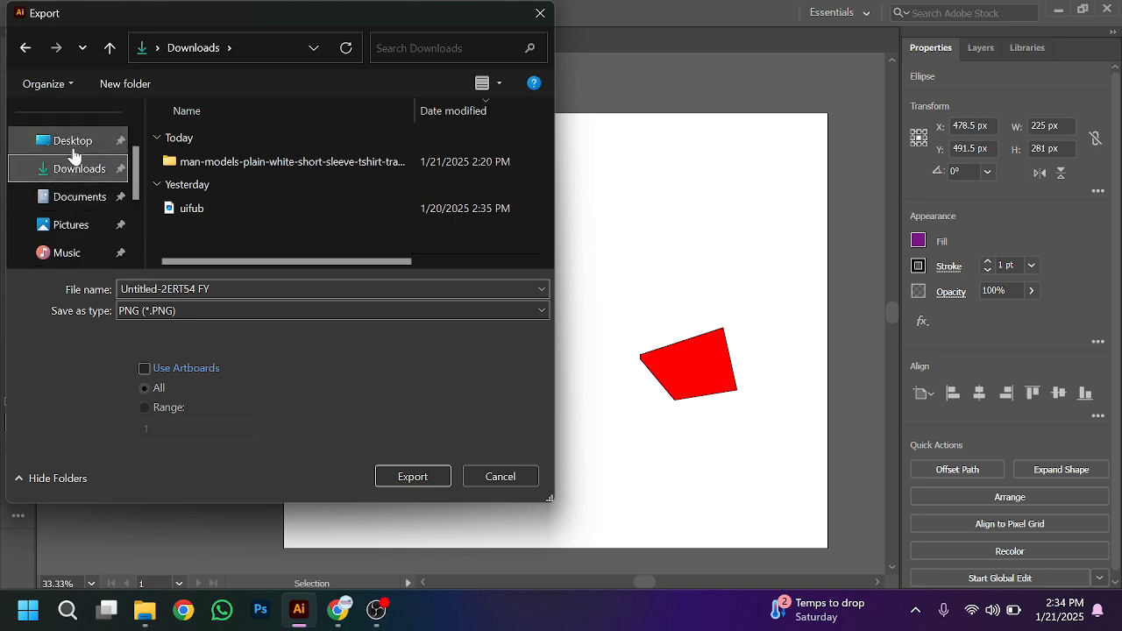
{"action": "left_click", "coordinate": [202, 309]}
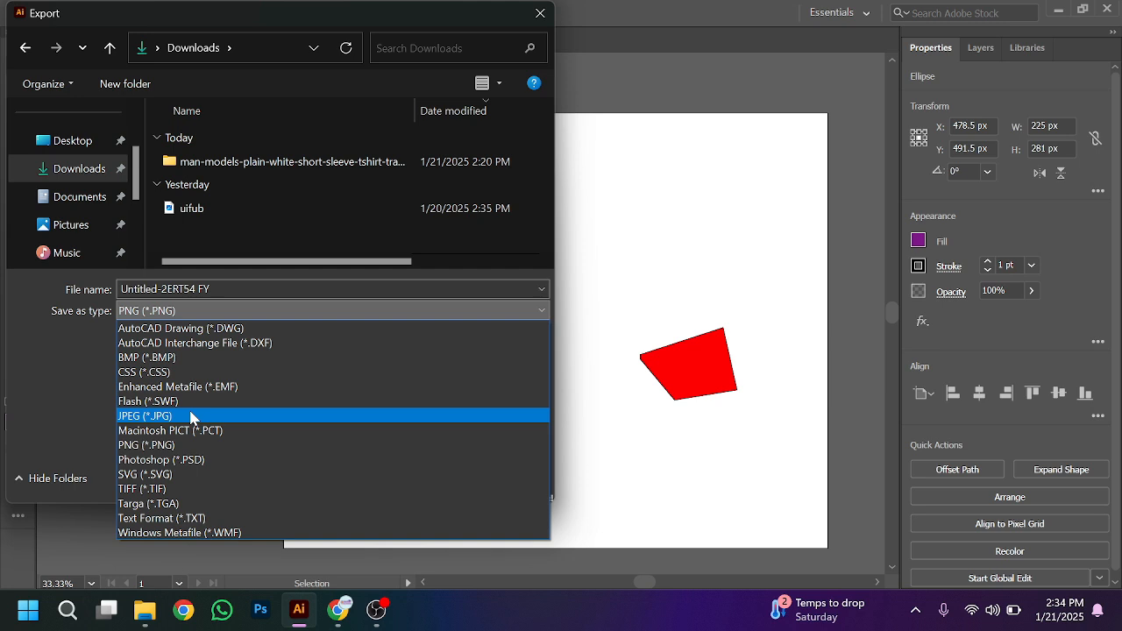
{"action": "left_click", "coordinate": [191, 416]}
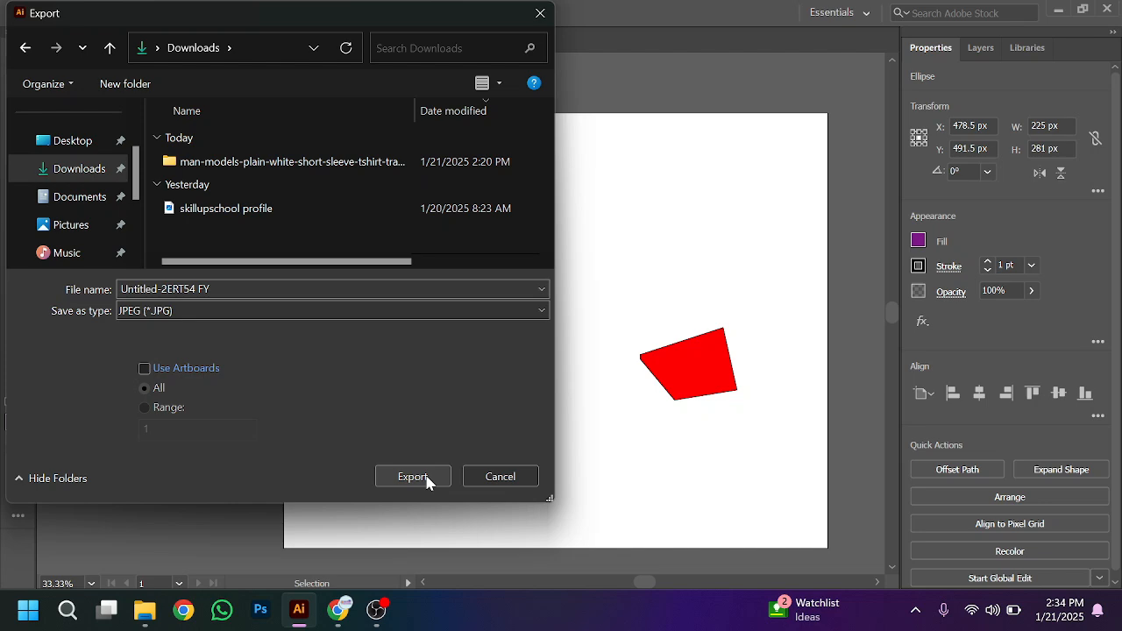
{"action": "left_click", "coordinate": [497, 477]}
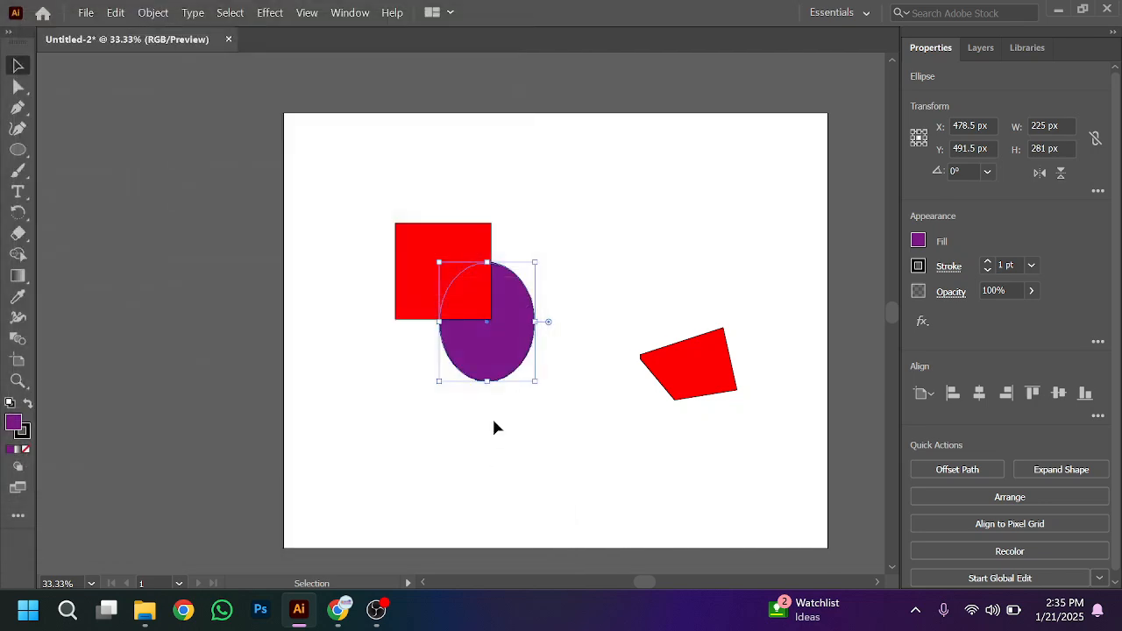
Rotate the purple ellipse about 8° counterclockwise
{"action": "left_click_drag", "start_coordinate": [488, 388], "coordinate": [496, 387]}
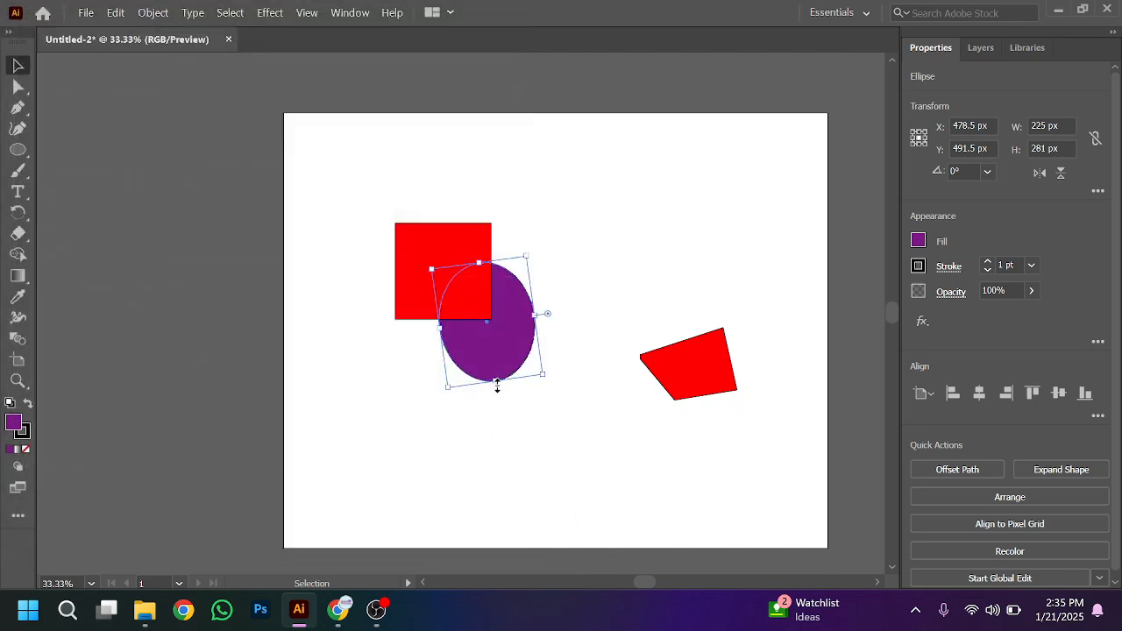
{"action": "left_click", "coordinate": [342, 617]}
{"action": "left_click", "coordinate": [307, 618]}
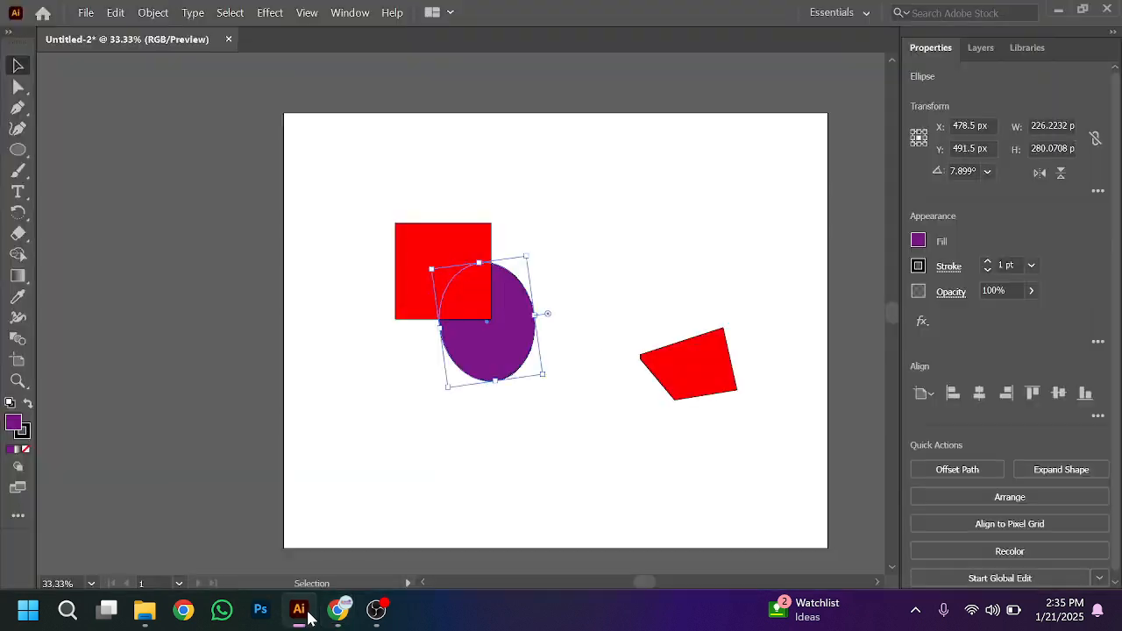
Restore the Illustrator window from full screen, narrow it to leave room beside it, and extend it to the screen's edge
{"action": "left_click", "coordinate": [1083, 9]}
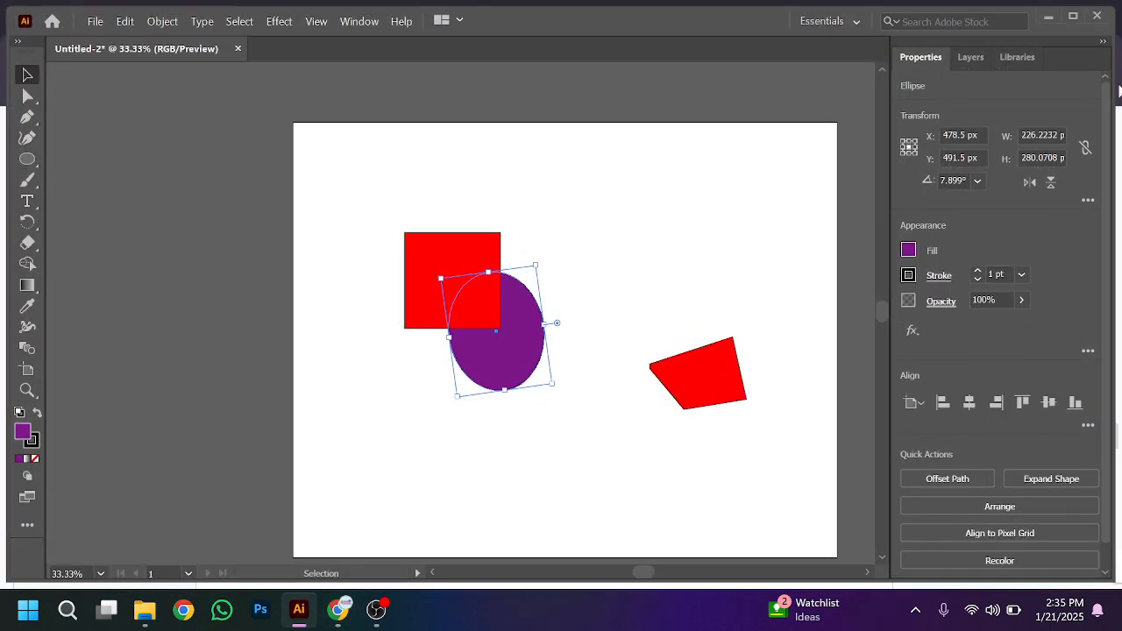
{"action": "left_click_drag", "start_coordinate": [1110, 99], "coordinate": [908, 107]}
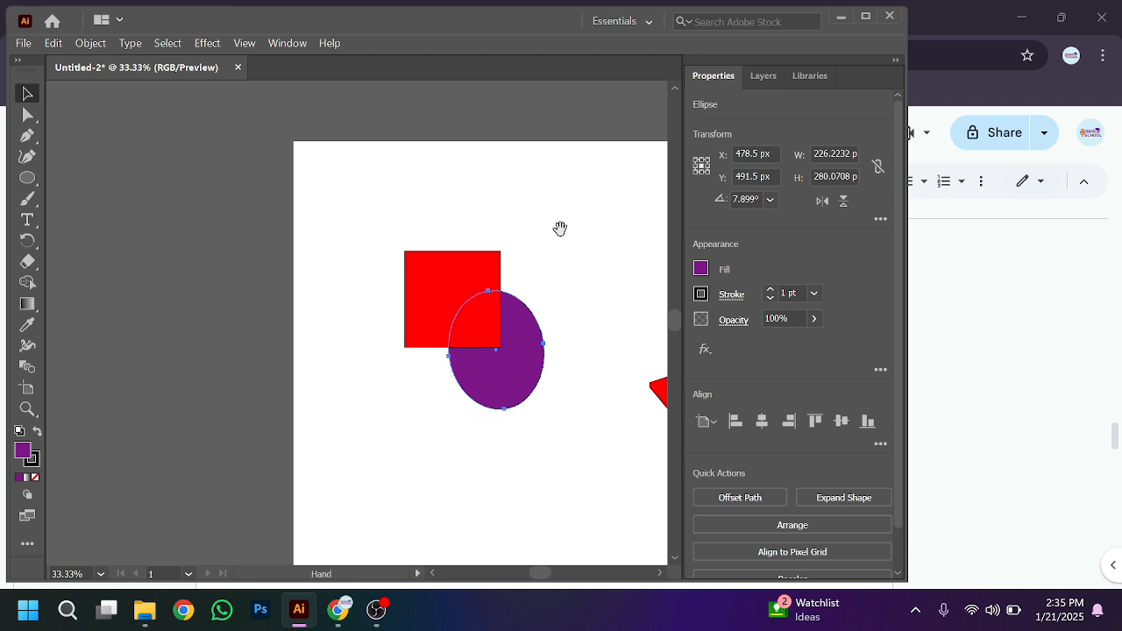
{"action": "left_click_drag", "start_coordinate": [561, 228], "coordinate": [377, 201]}
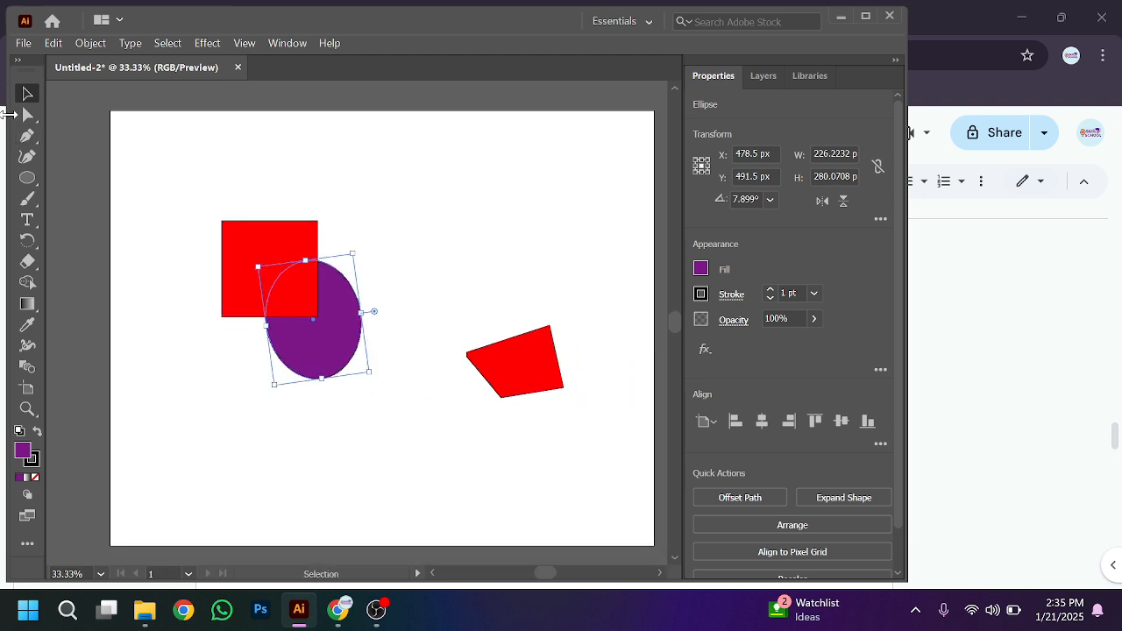
{"action": "left_click_drag", "start_coordinate": [6, 114], "coordinate": [0, 113]}
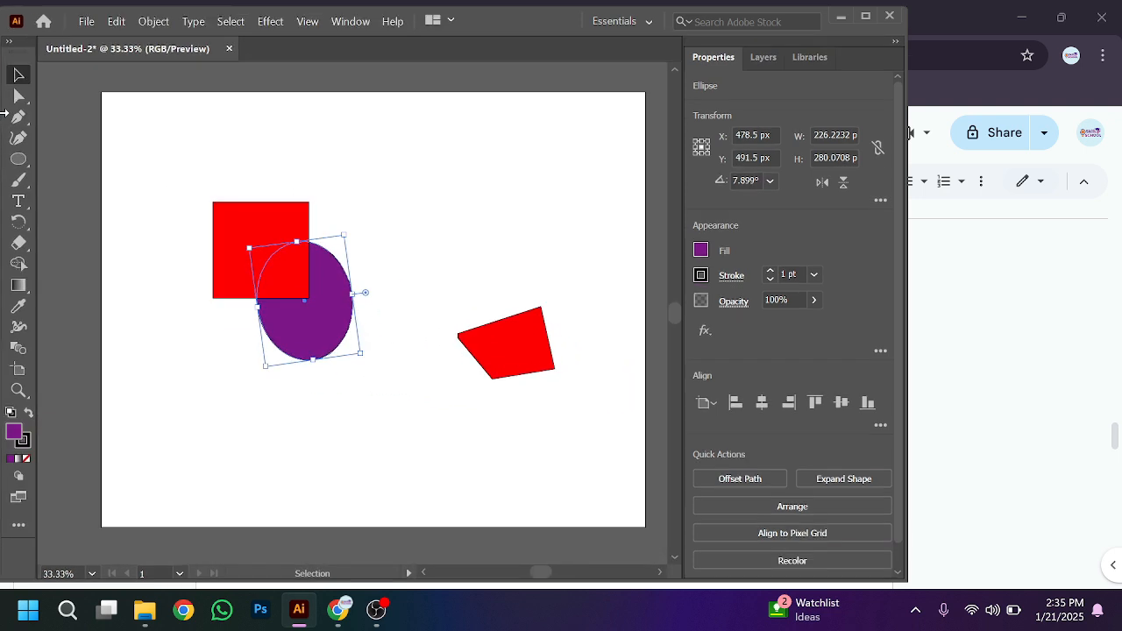
Switch to the Google Docs outline, restore its browser window from full screen, and narrow and reposition it beside Illustrator
{"action": "left_click", "coordinate": [337, 609]}
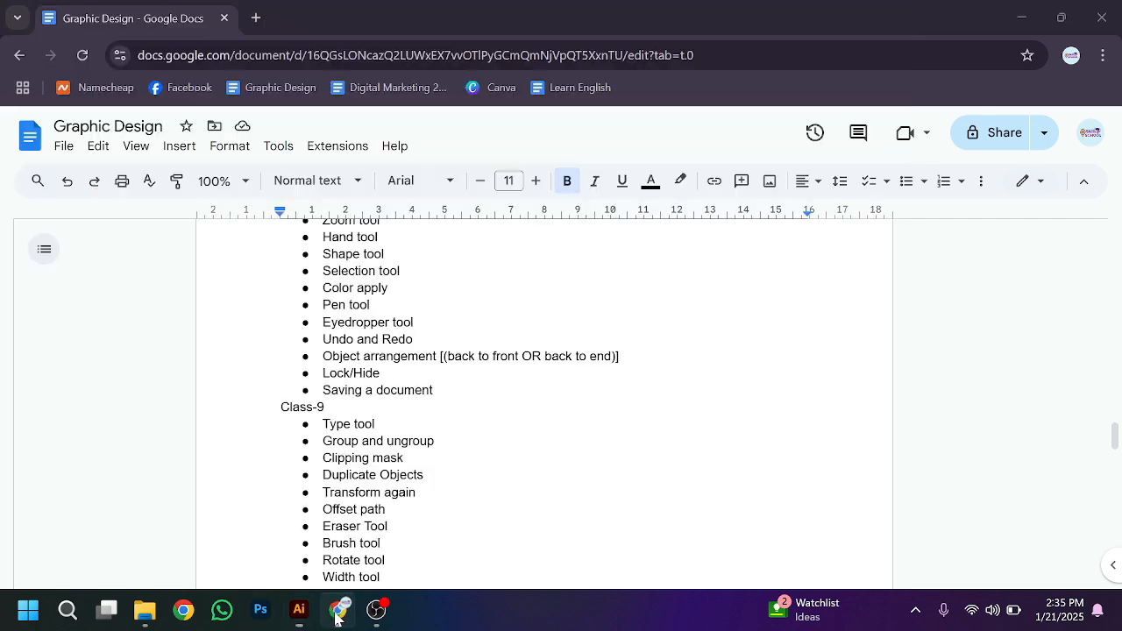
{"action": "left_click", "coordinate": [1060, 18]}
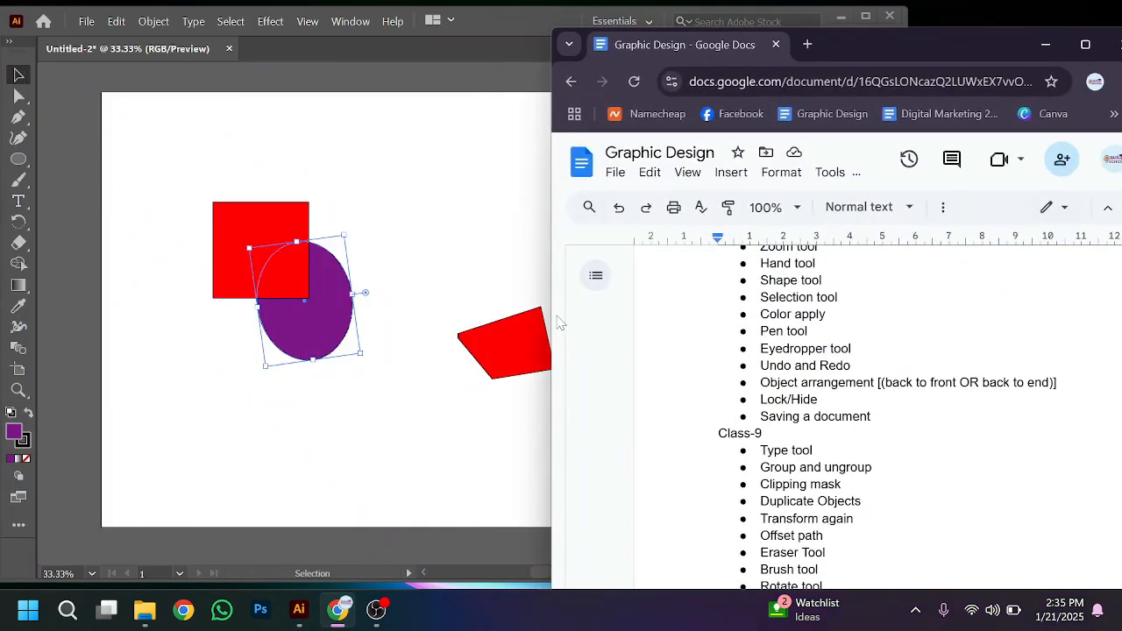
{"action": "left_click_drag", "start_coordinate": [552, 317], "coordinate": [728, 306]}
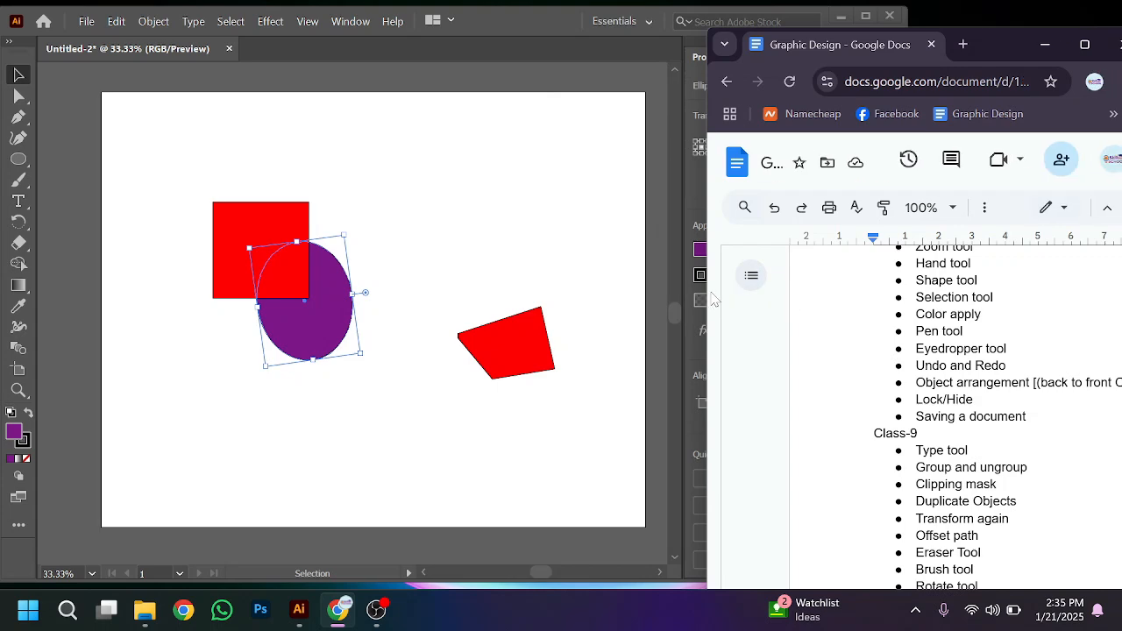
{"action": "left_click_drag", "start_coordinate": [991, 50], "coordinate": [995, 24]}
Bring Illustrator forward, narrow its window so the outline's topic list stays readable beside it, and deselect the ellipse
{"action": "left_click", "coordinate": [603, 138]}
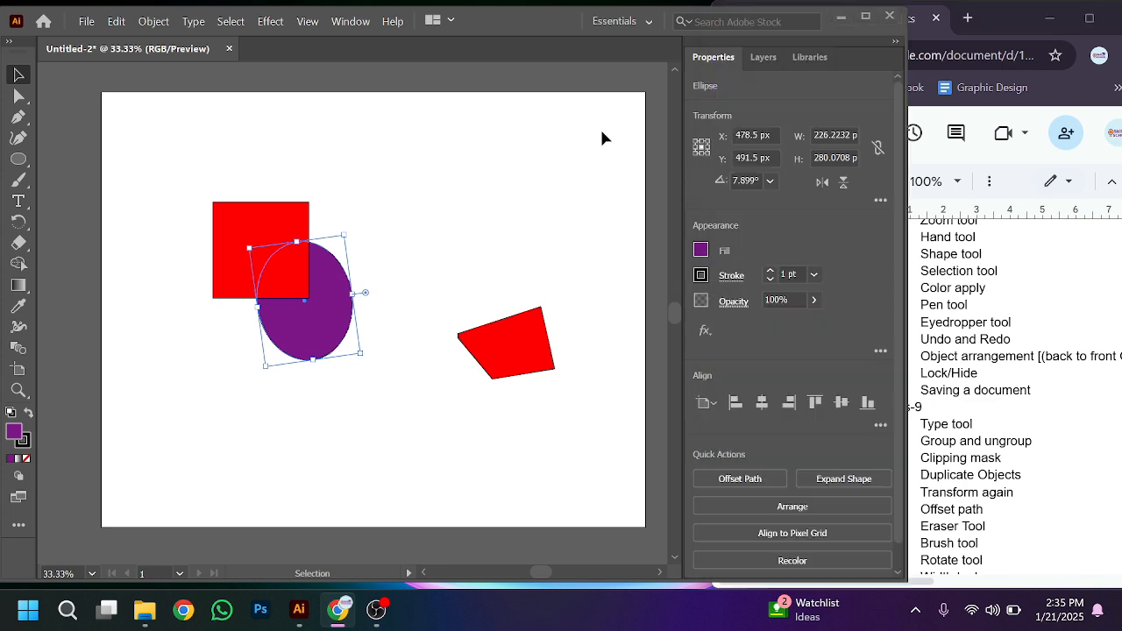
{"action": "left_click_drag", "start_coordinate": [909, 184], "coordinate": [861, 209]}
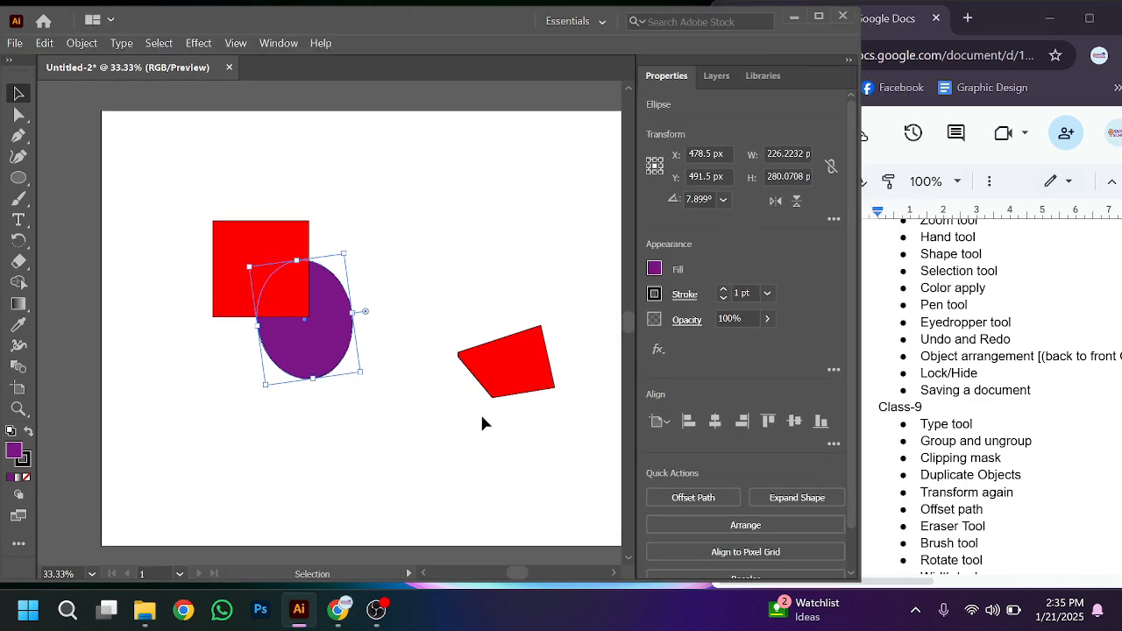
{"action": "left_click_drag", "start_coordinate": [433, 422], "coordinate": [408, 418]}
{"action": "key", "text": "space"}
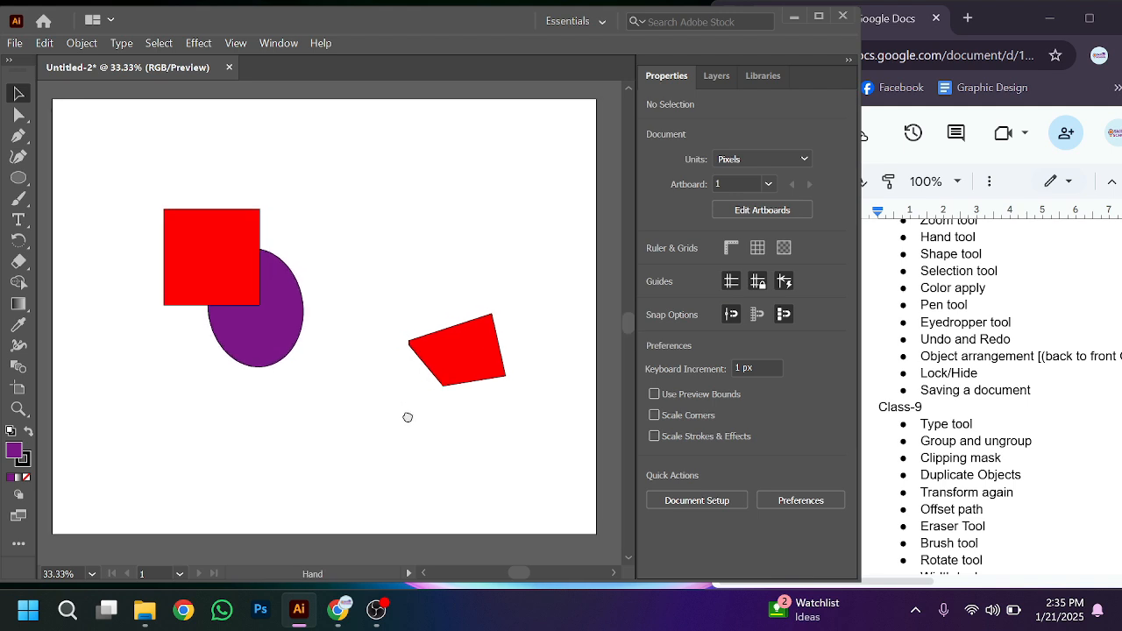
Examine the Class-8 and Class-9 topic lists in the outline beside the artboard
{"action": "scroll", "coordinate": [999, 395], "scroll_direction": "up", "scroll_amount": 2}
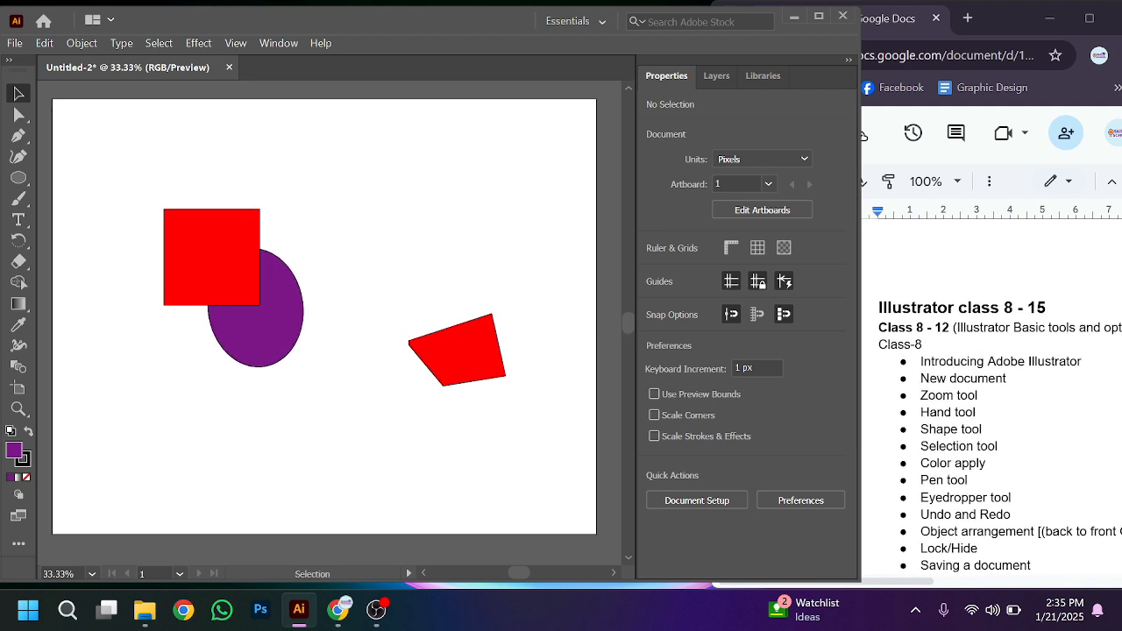
{"action": "scroll", "coordinate": [999, 394], "scroll_direction": "down", "scroll_amount": 2}
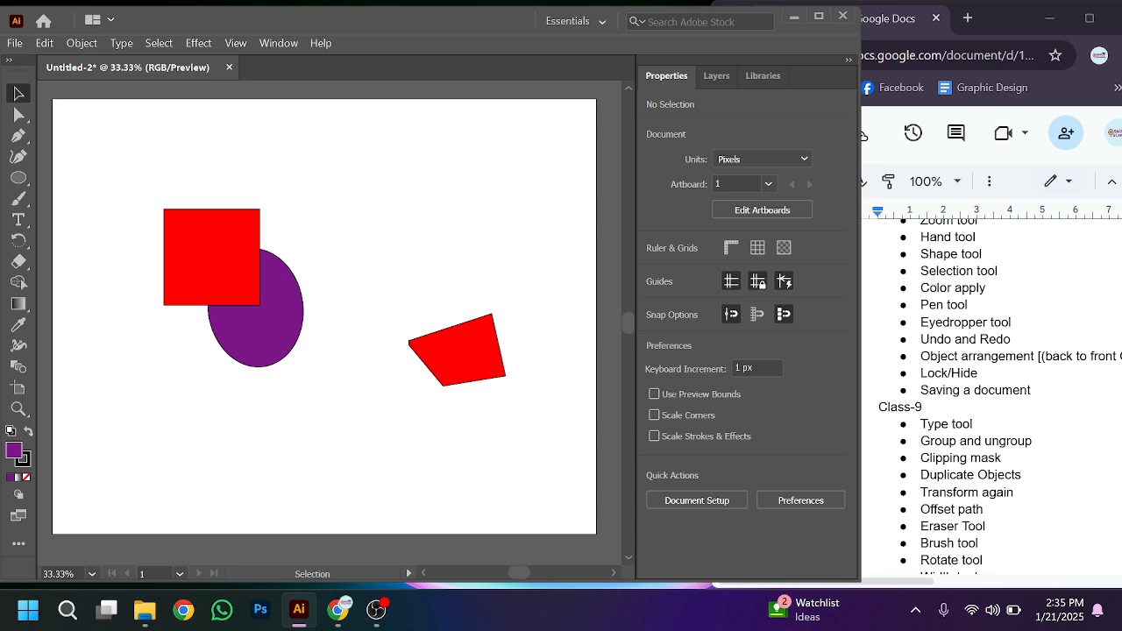
{"action": "scroll", "coordinate": [990, 394], "scroll_direction": "up", "scroll_amount": 2}
{"action": "scroll", "coordinate": [991, 394], "scroll_direction": "down", "scroll_amount": 2}
{"action": "scroll", "coordinate": [998, 397], "scroll_direction": "up", "scroll_amount": 2}
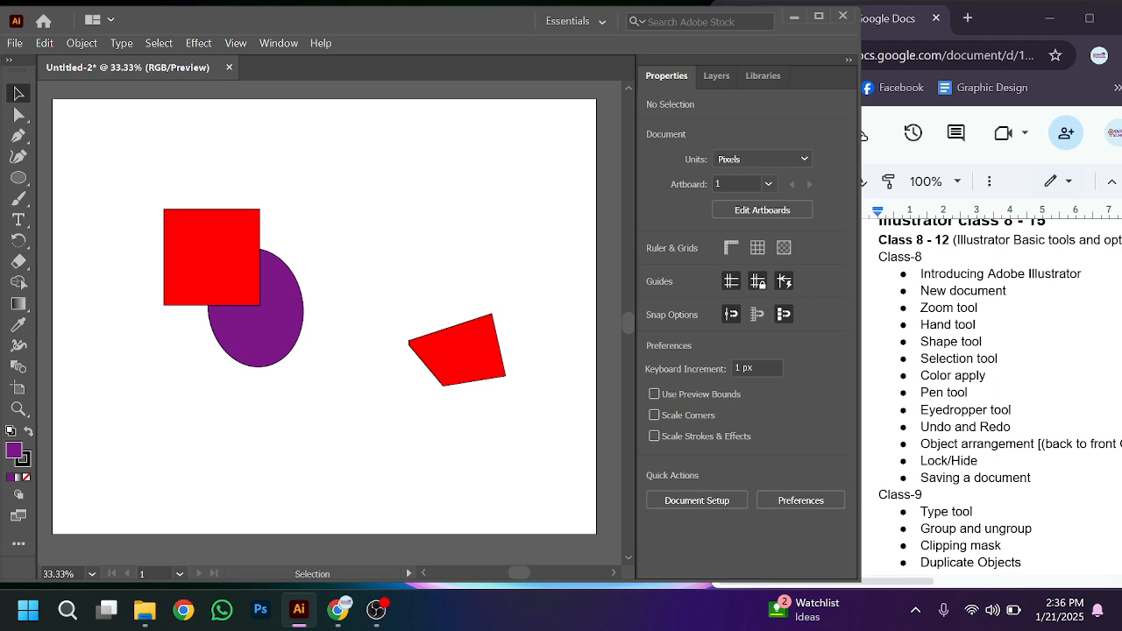
{"action": "left_click", "coordinate": [921, 478]}
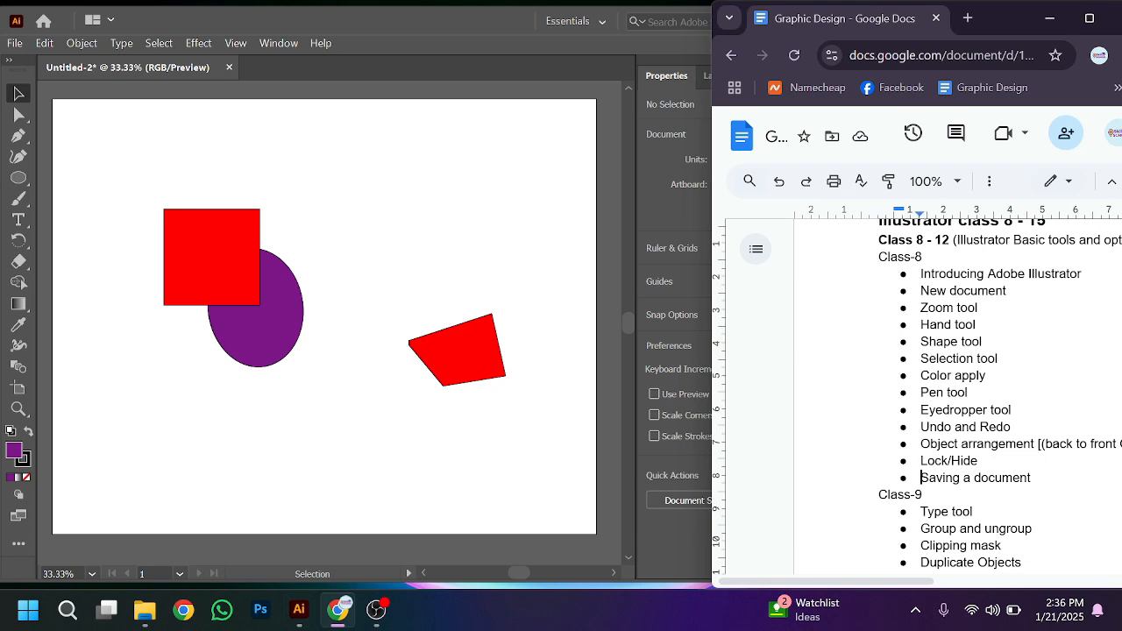
{"action": "left_click", "coordinate": [528, 510]}
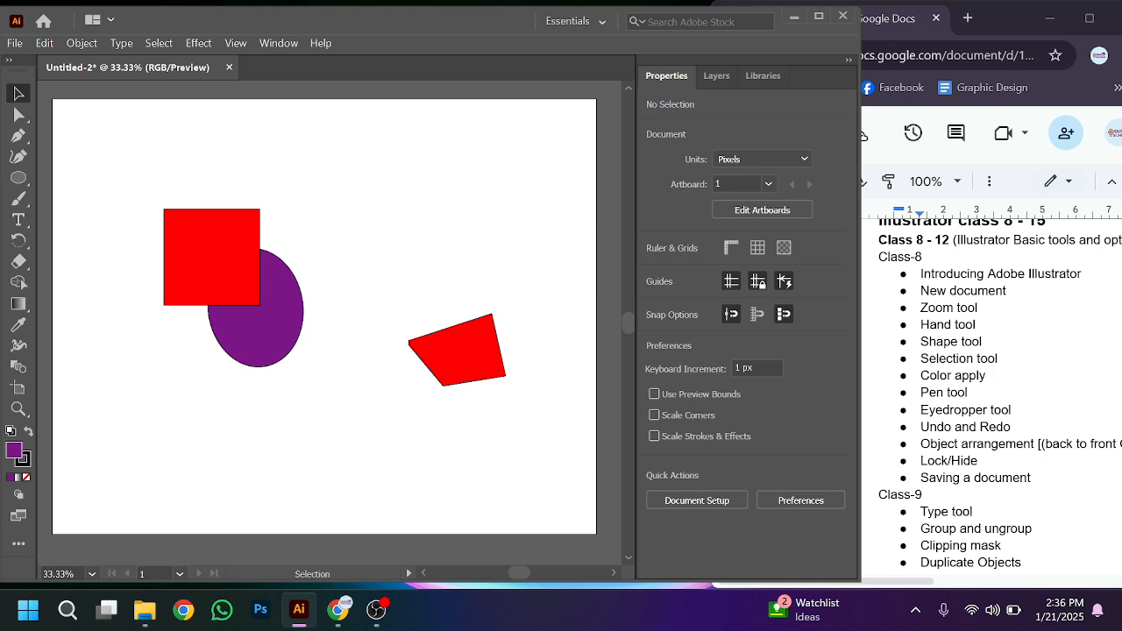
{"action": "scroll", "coordinate": [1000, 394], "scroll_direction": "down", "scroll_amount": 3}
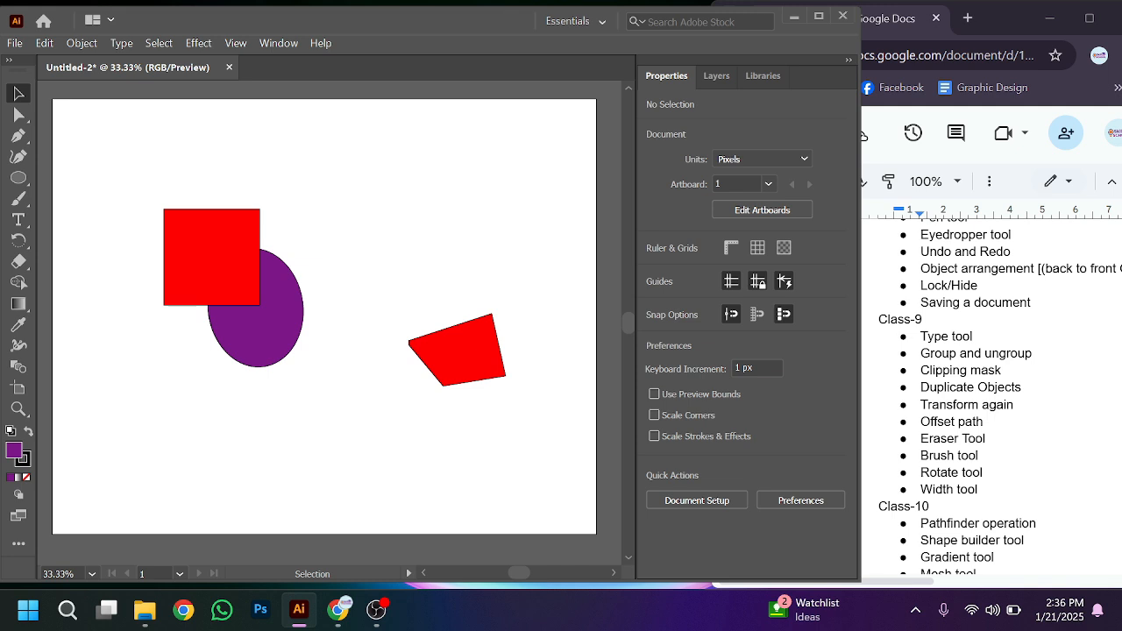
Add a line of placeholder point text with the Type tool in the empty area above the red polygon
{"action": "left_click", "coordinate": [230, 256]}
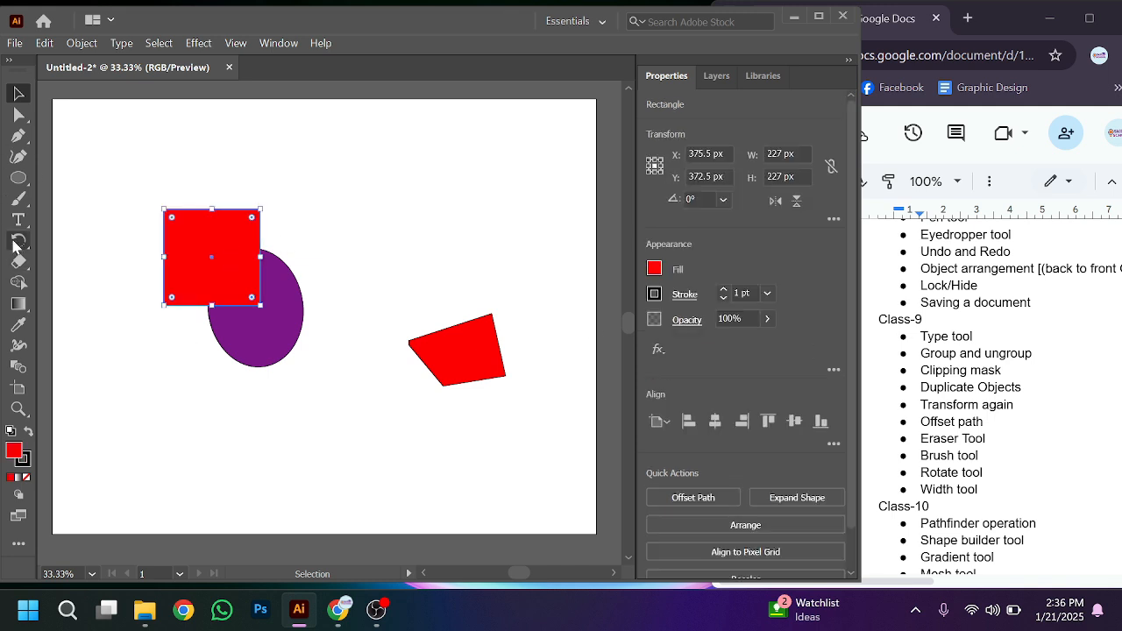
{"action": "left_click", "coordinate": [18, 221]}
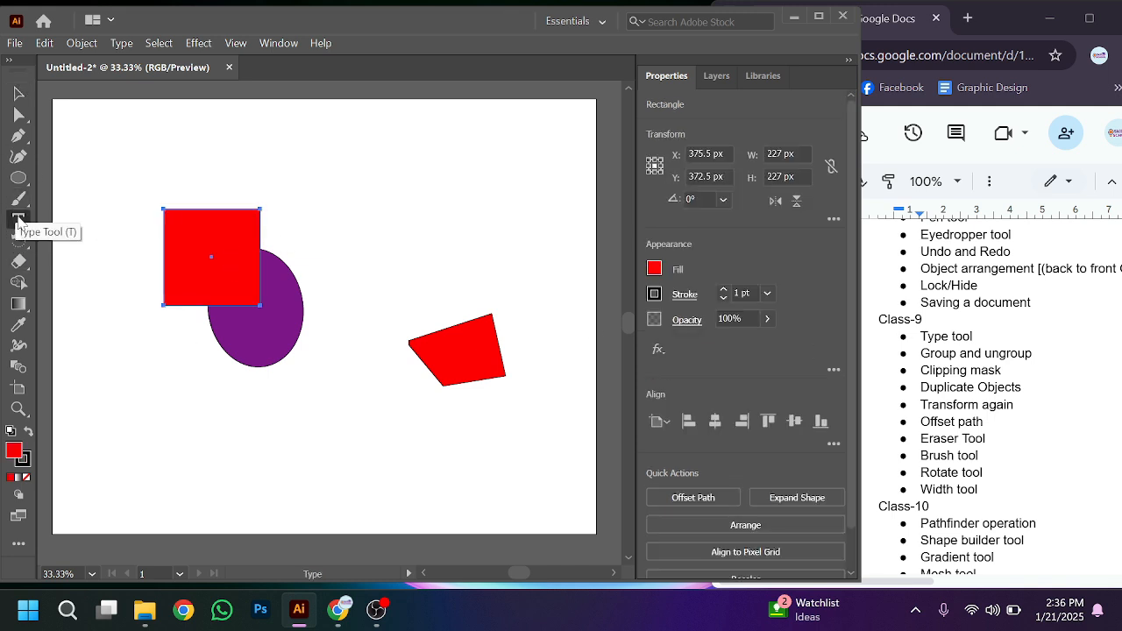
{"action": "left_click", "coordinate": [364, 223]}
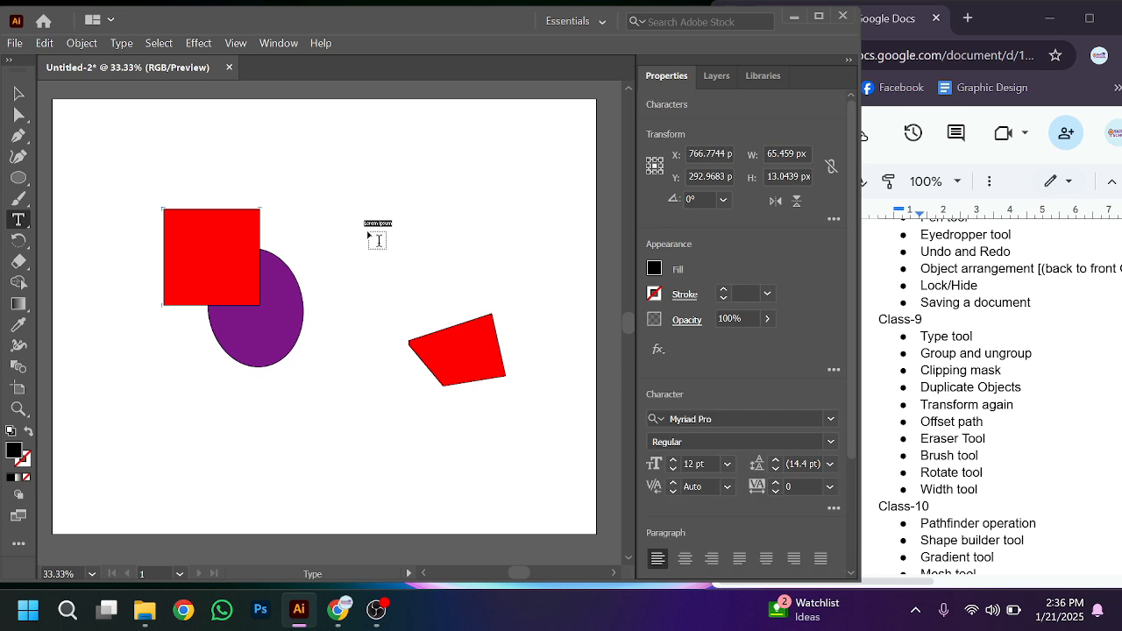
{"action": "left_click", "coordinate": [18, 93]}
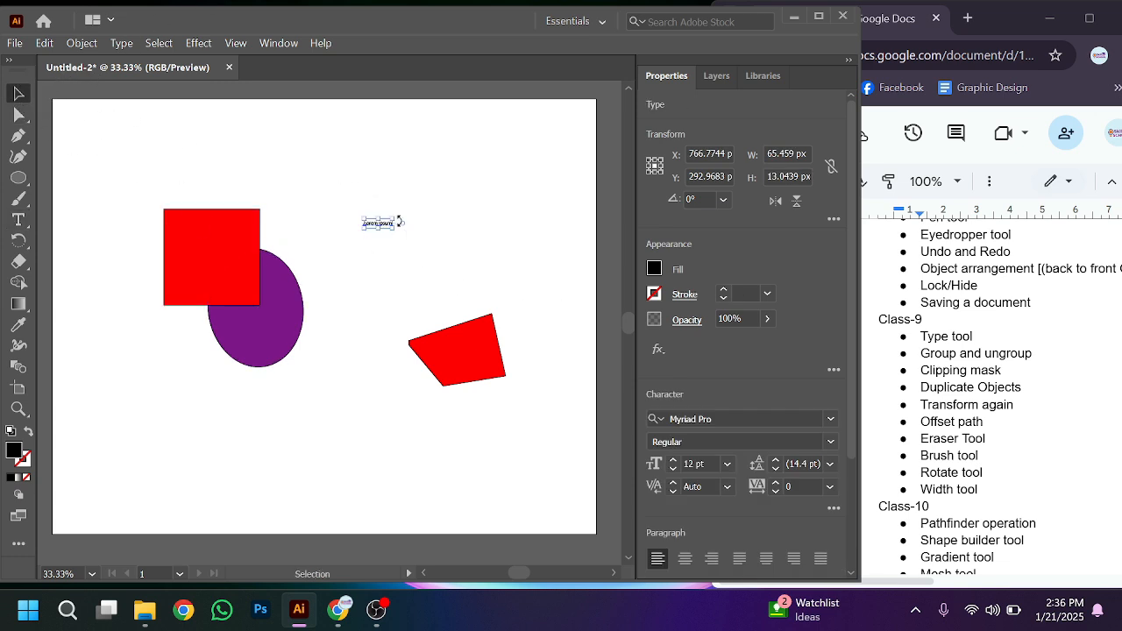
{"action": "left_click_drag", "start_coordinate": [399, 230], "coordinate": [503, 314]}
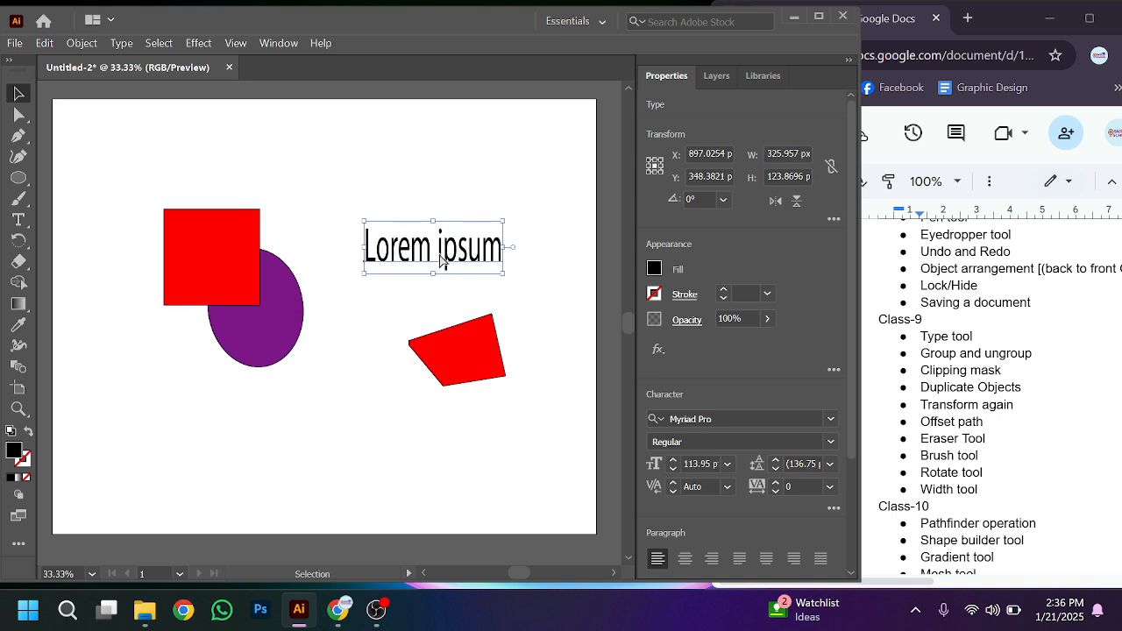
{"action": "key", "text": "ctrl"}
{"action": "key", "text": "ctrl+z"}
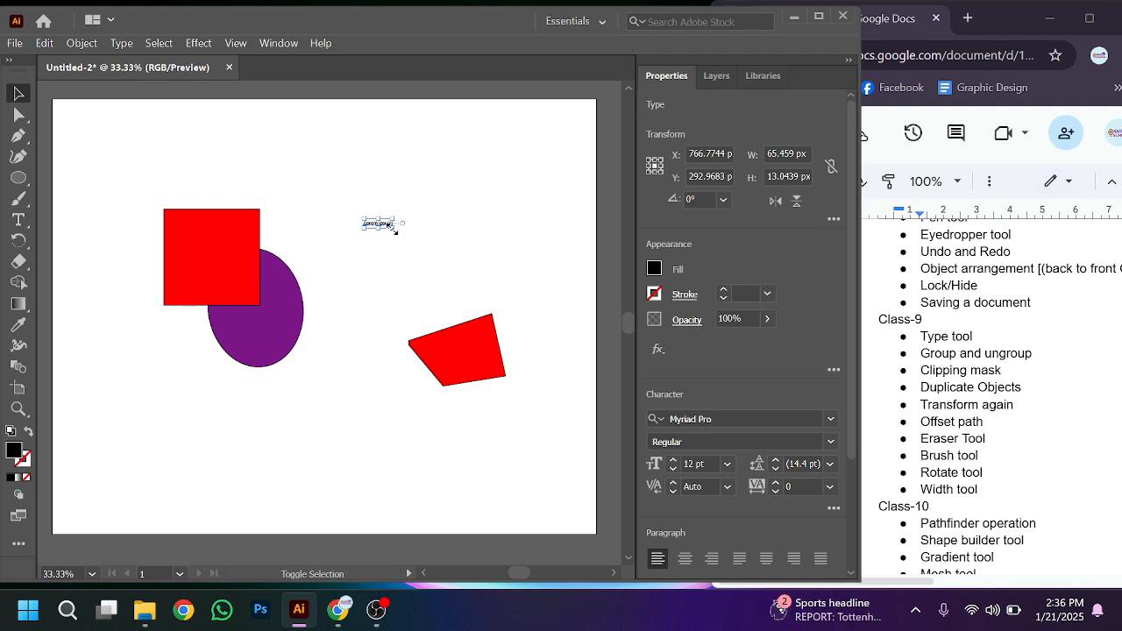
Enlarge the placeholder text proportionally to about 88 pt and move it up and left, beside the red square's upper edge
{"action": "left_click_drag", "start_coordinate": [394, 225], "coordinate": [567, 359]}
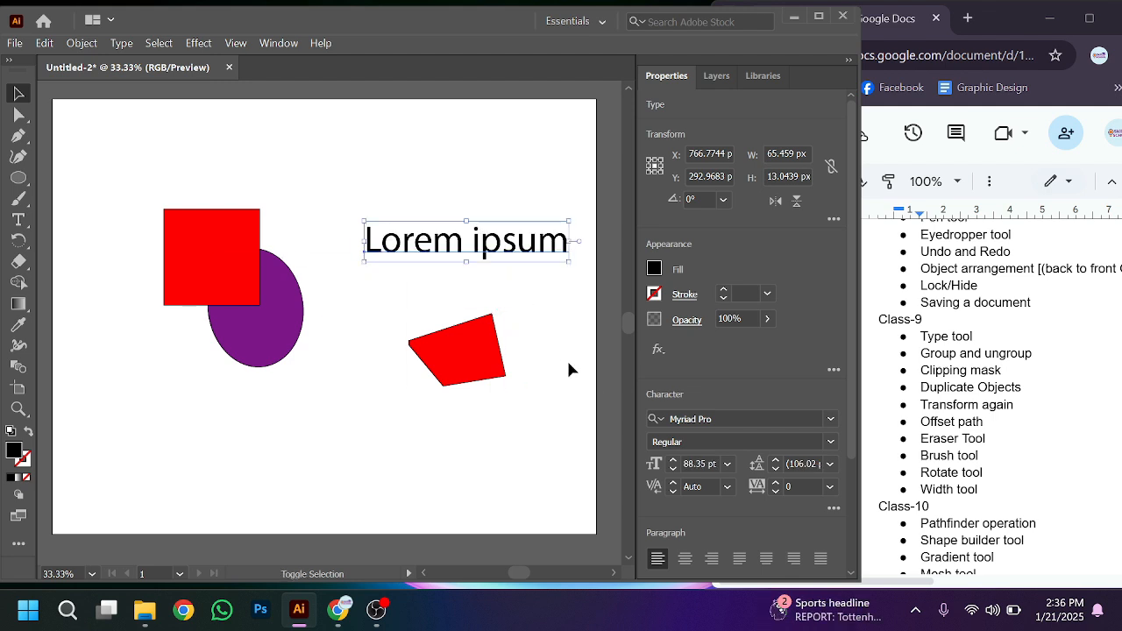
{"action": "left_click_drag", "start_coordinate": [456, 251], "coordinate": [406, 200]}
Replace the placeholder wording with "Type tool" and finish editing the text
{"action": "double_click", "coordinate": [413, 193]}
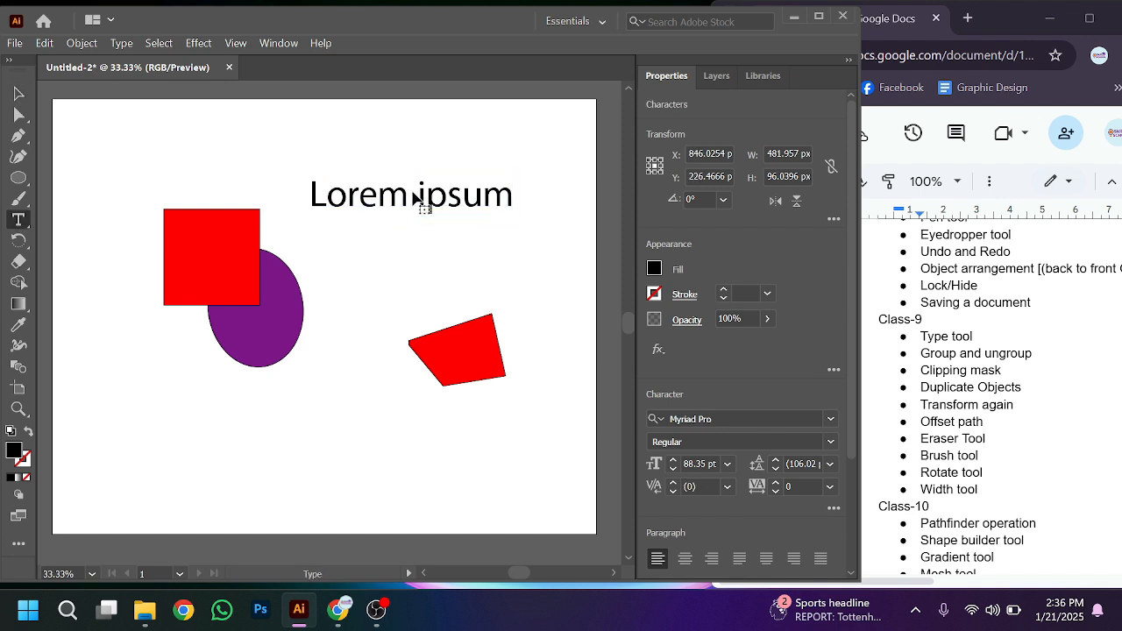
{"action": "key", "text": "ctrl+a"}
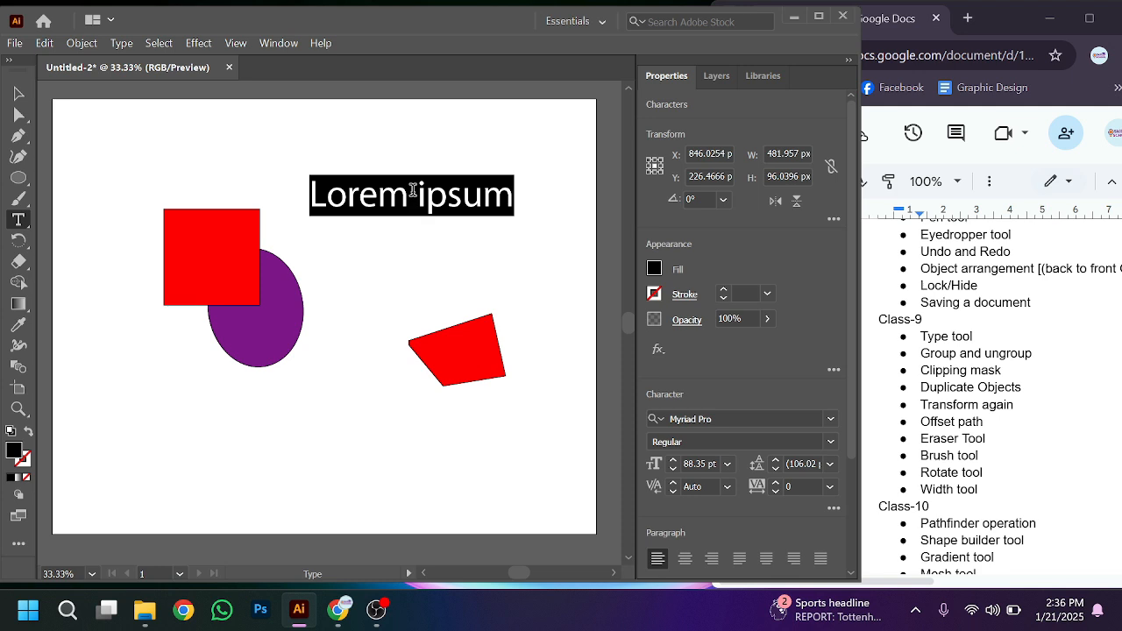
{"action": "type", "text": "t"}
{"action": "key", "text": "BackSpace"}
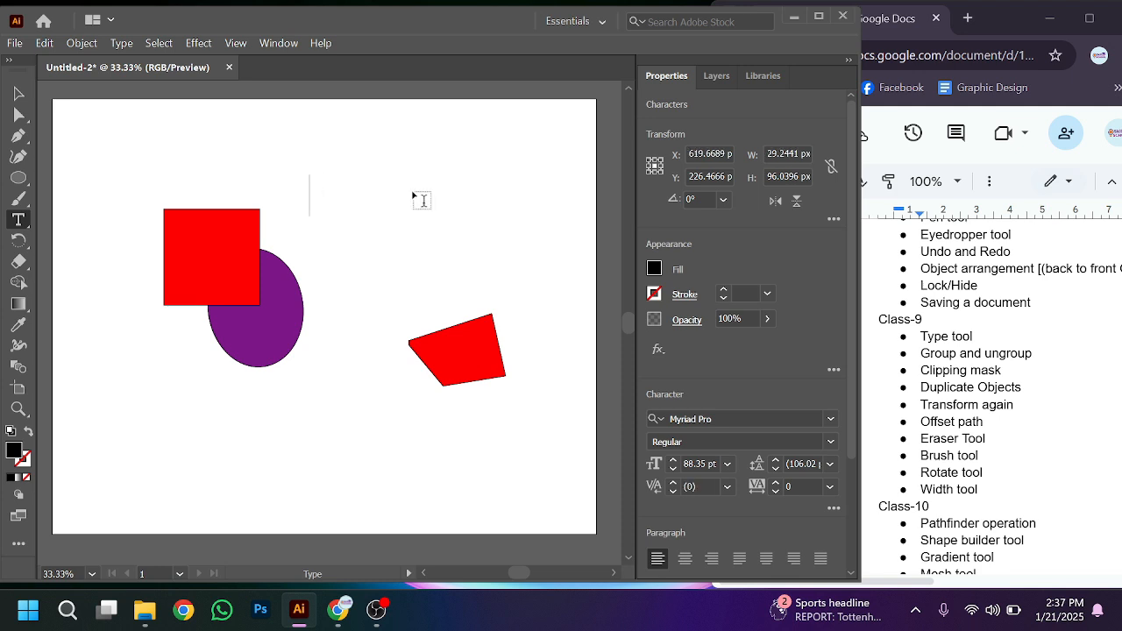
{"action": "key", "text": "Caps_Lock"}
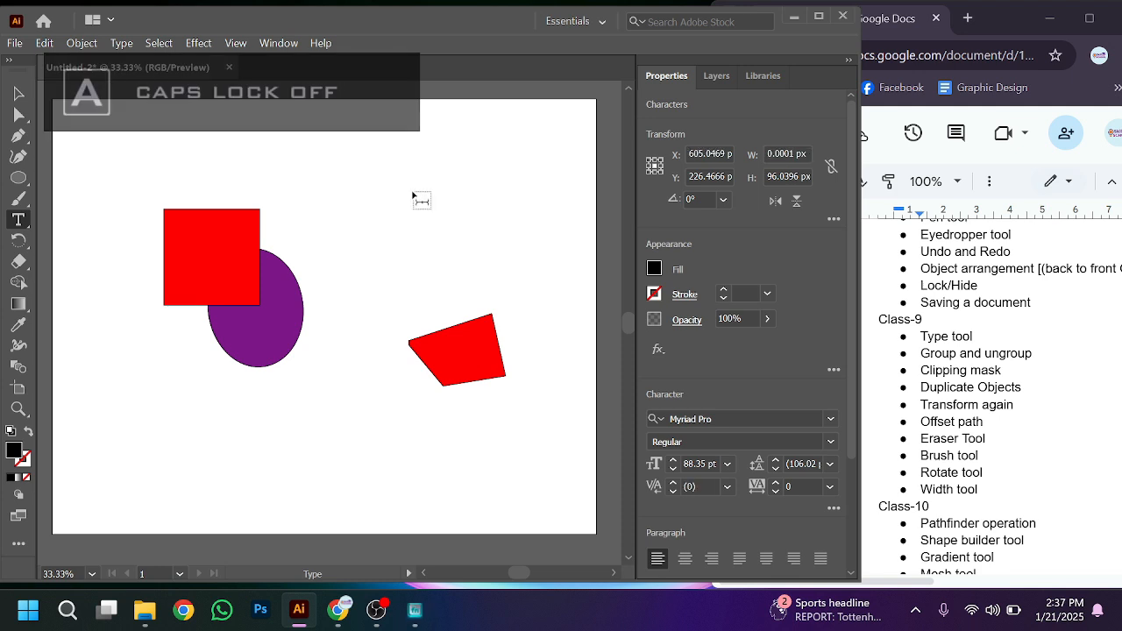
{"action": "type", "text": "Ty"}
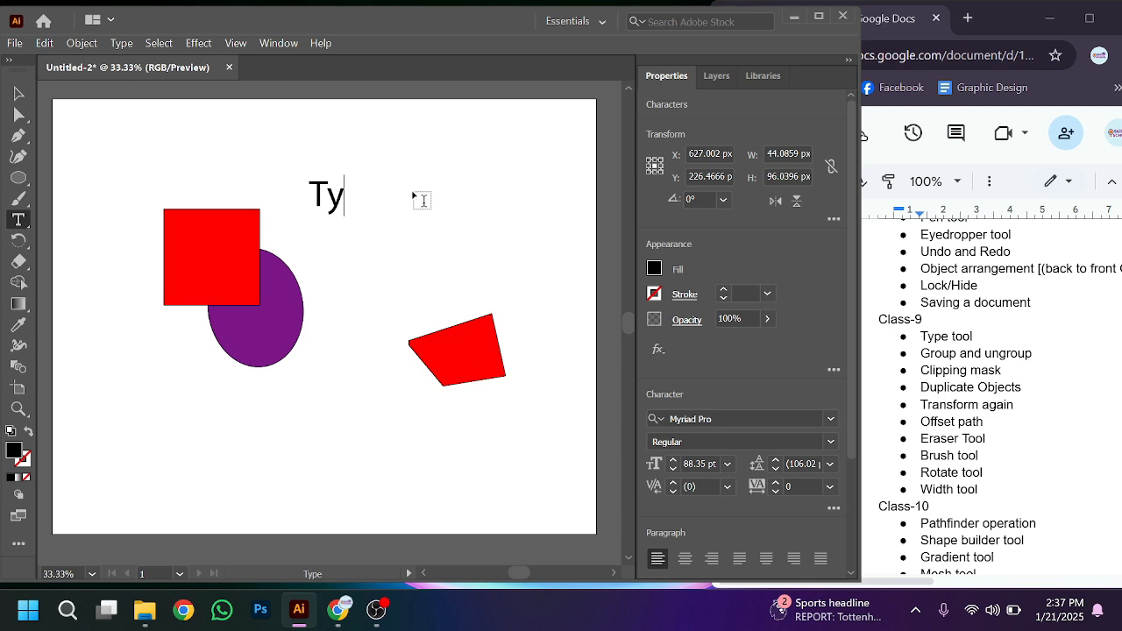
{"action": "type", "text": "pe tool"}
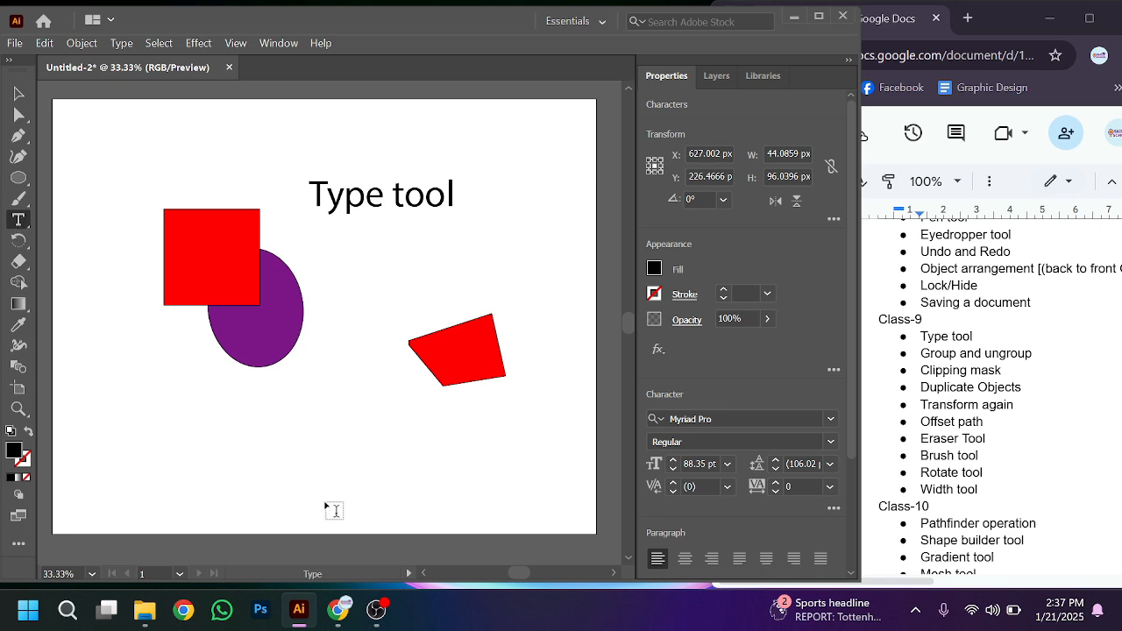
{"action": "scroll", "coordinate": [957, 396], "scroll_direction": "down", "scroll_amount": 2}
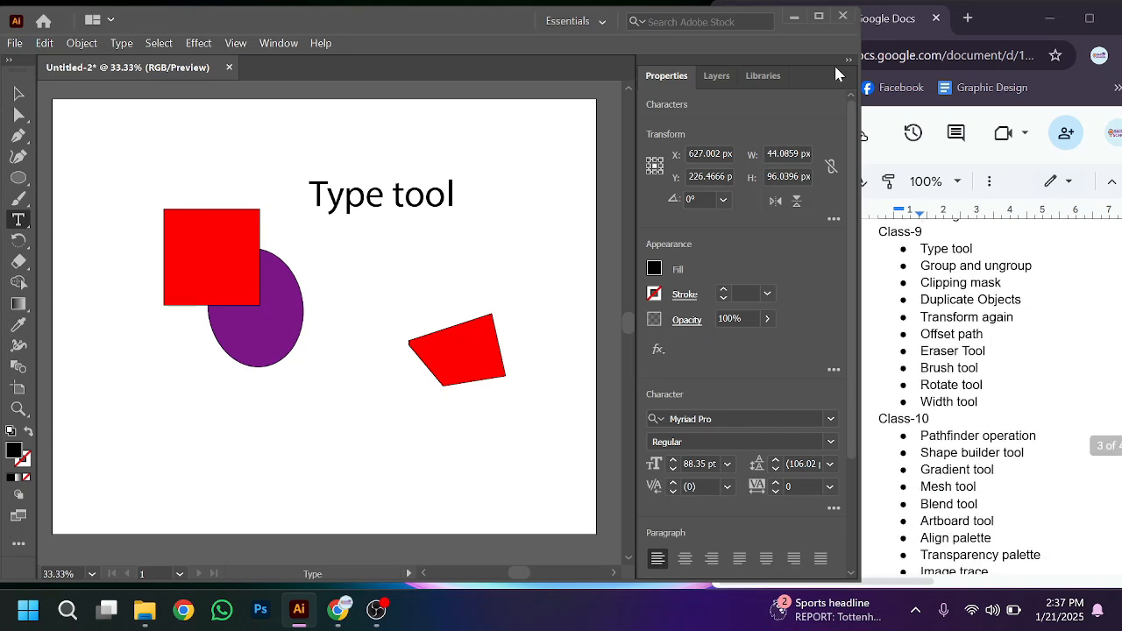
{"action": "left_click", "coordinate": [17, 94]}
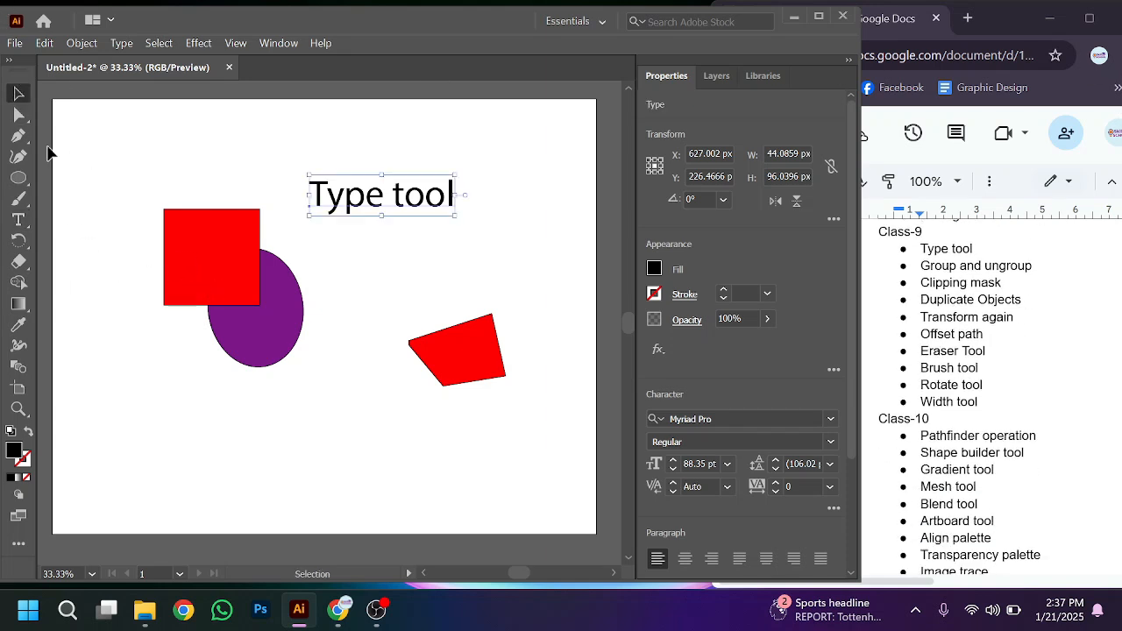
Move the red square, purple ellipse and red polygon together so they overlap, and shrink the text and place it over the square
{"action": "left_click_drag", "start_coordinate": [220, 283], "coordinate": [274, 282]}
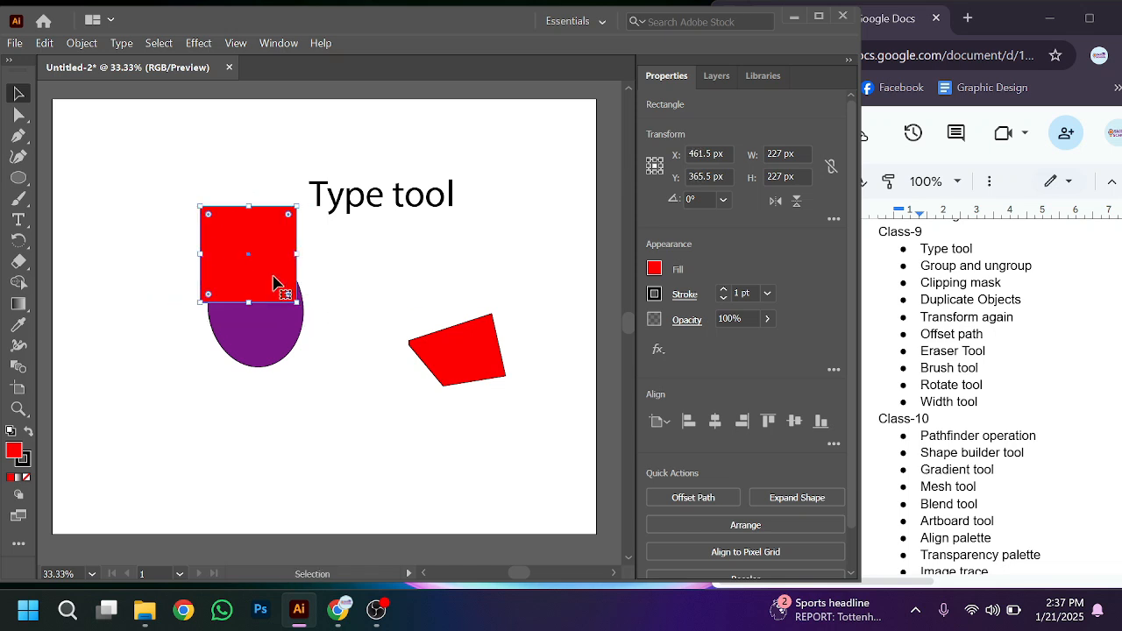
{"action": "left_click", "coordinate": [258, 340]}
{"action": "left_click_drag", "start_coordinate": [258, 339], "coordinate": [286, 321]}
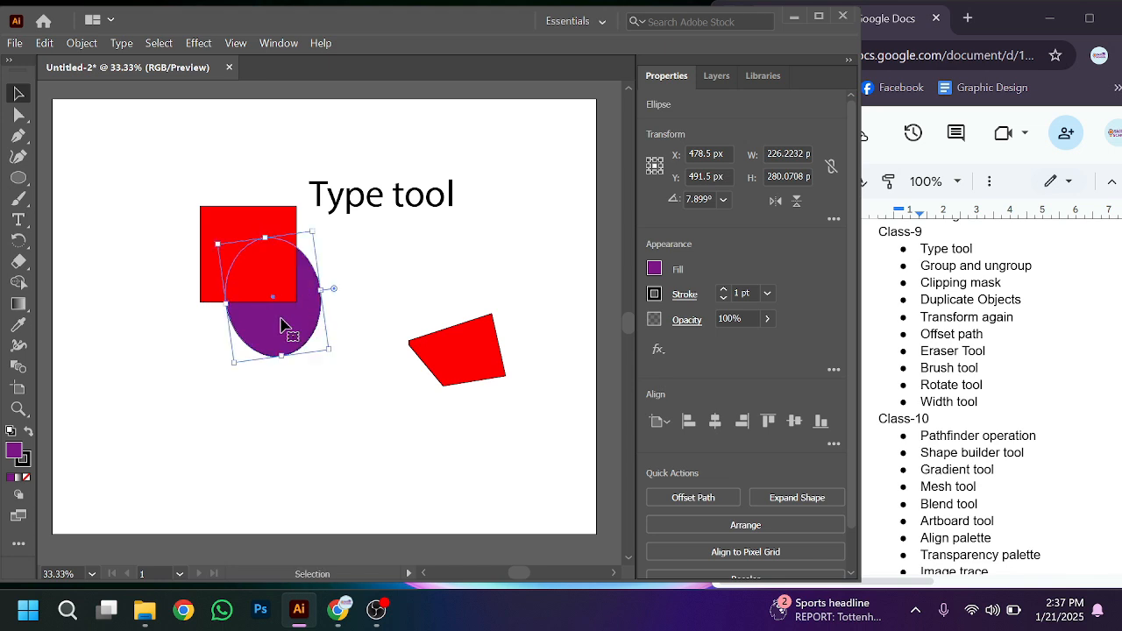
{"action": "left_click", "coordinate": [393, 204]}
{"action": "left_click_drag", "start_coordinate": [456, 174], "coordinate": [260, 284]}
{"action": "left_click_drag", "start_coordinate": [489, 360], "coordinate": [335, 280]}
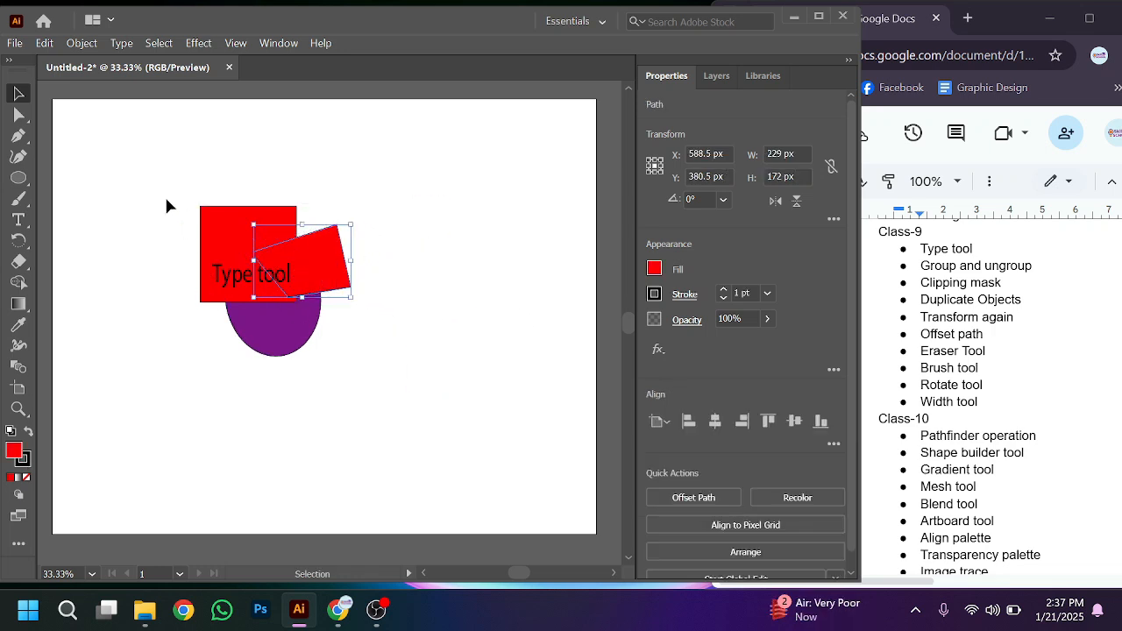
{"action": "left_click", "coordinate": [166, 206]}
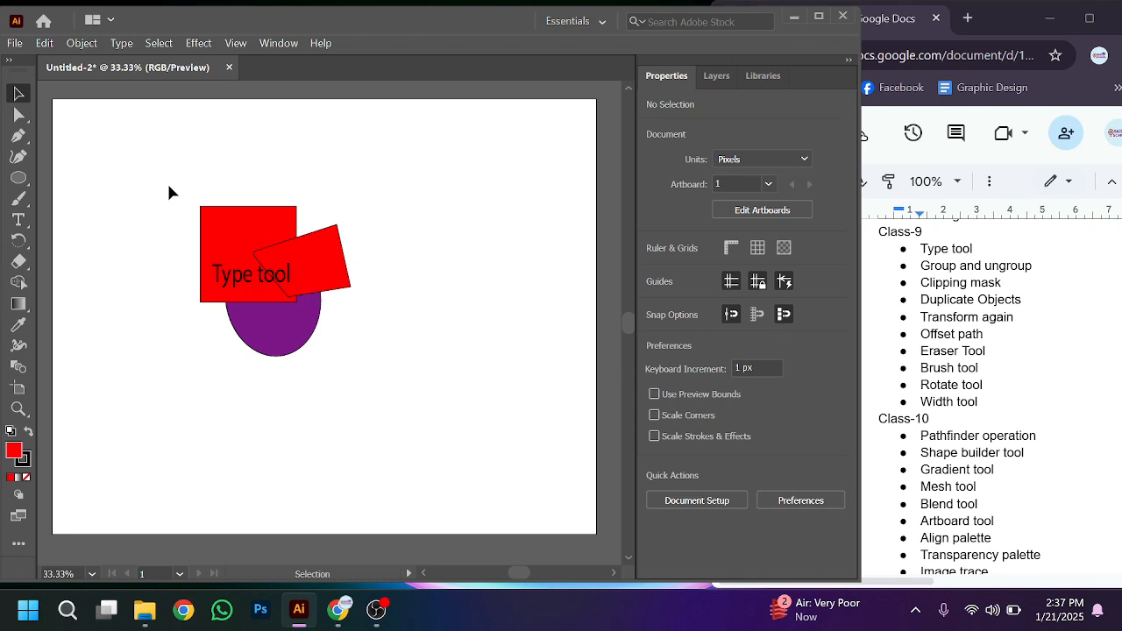
Select the square, ellipse, polygon and text together and group them
{"action": "left_click_drag", "start_coordinate": [175, 188], "coordinate": [367, 382]}
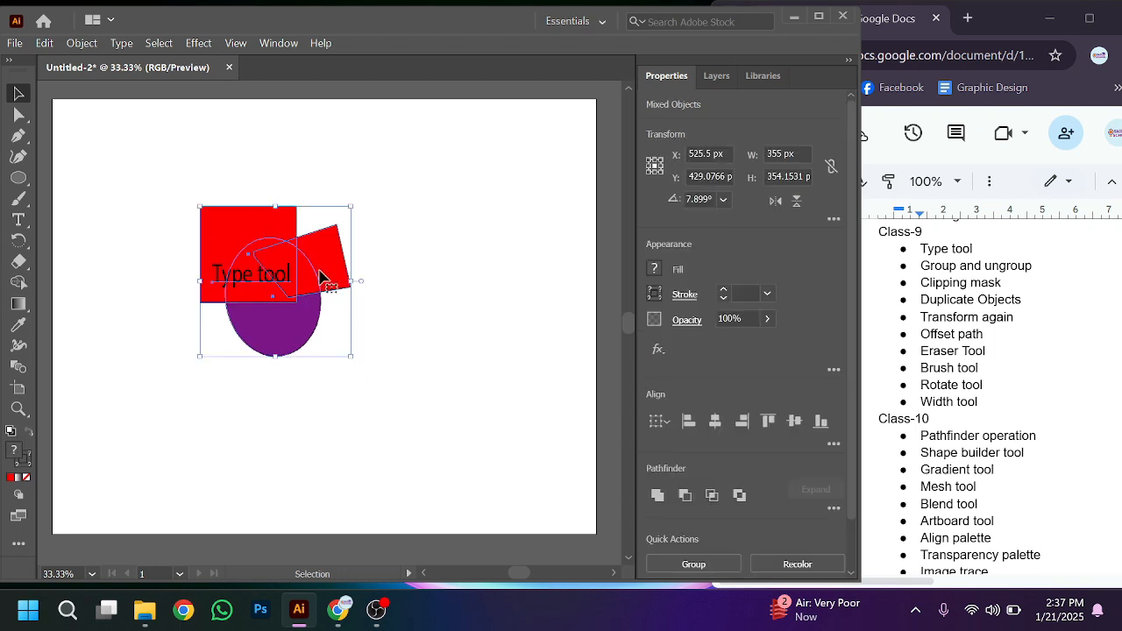
{"action": "right_click", "coordinate": [312, 217]}
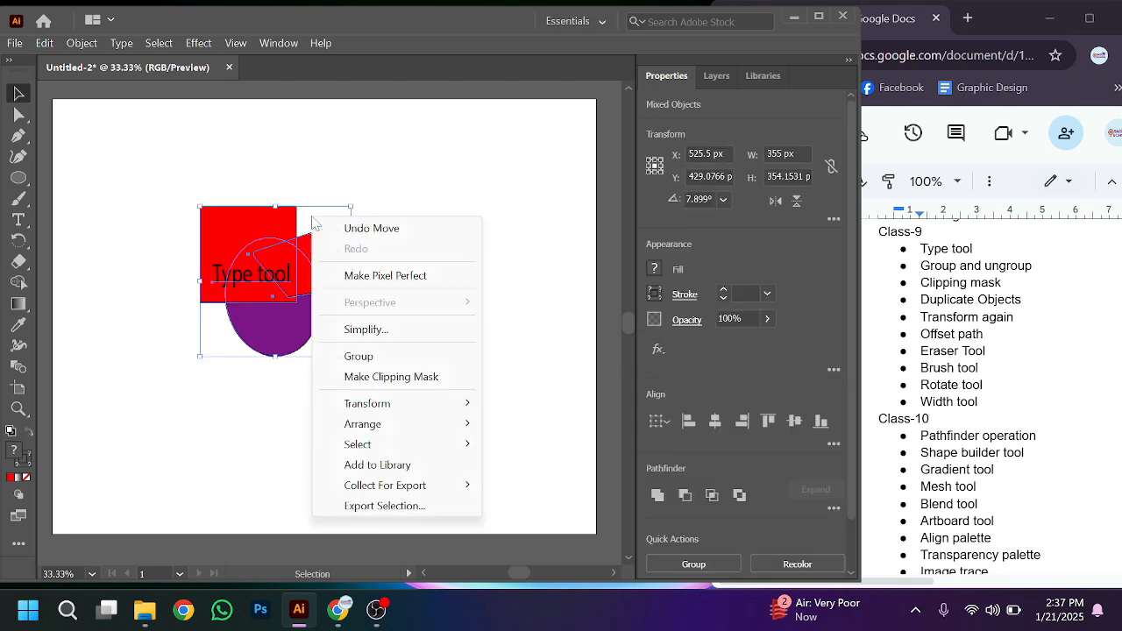
{"action": "left_click", "coordinate": [364, 356]}
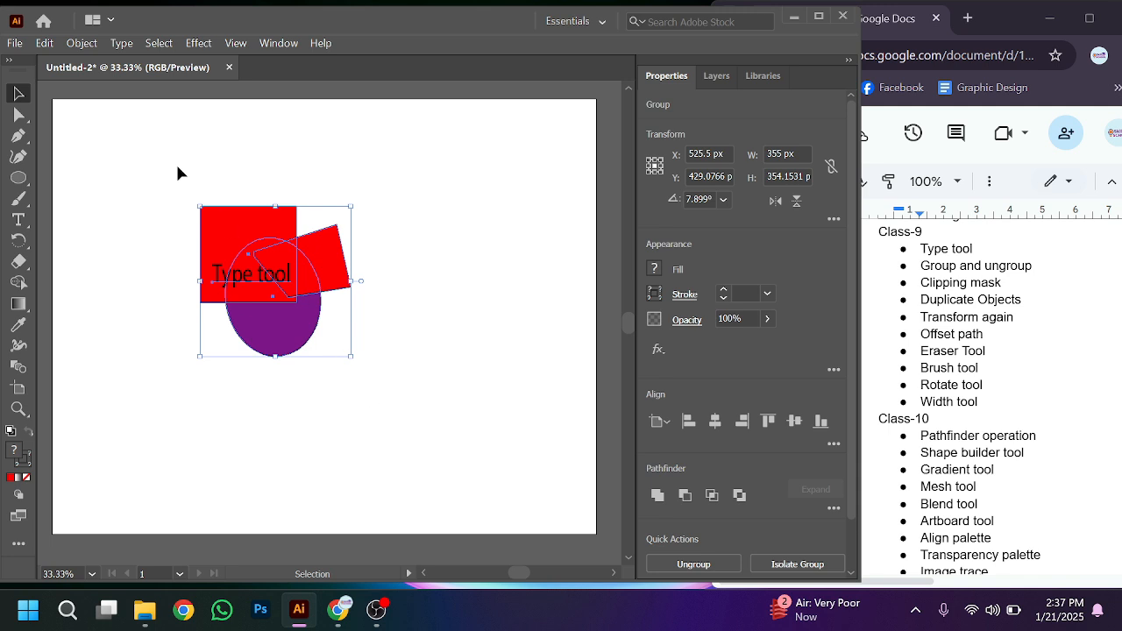
Ungroup the four overlapping objects, group them again, and clear the selection
{"action": "left_click", "coordinate": [87, 44]}
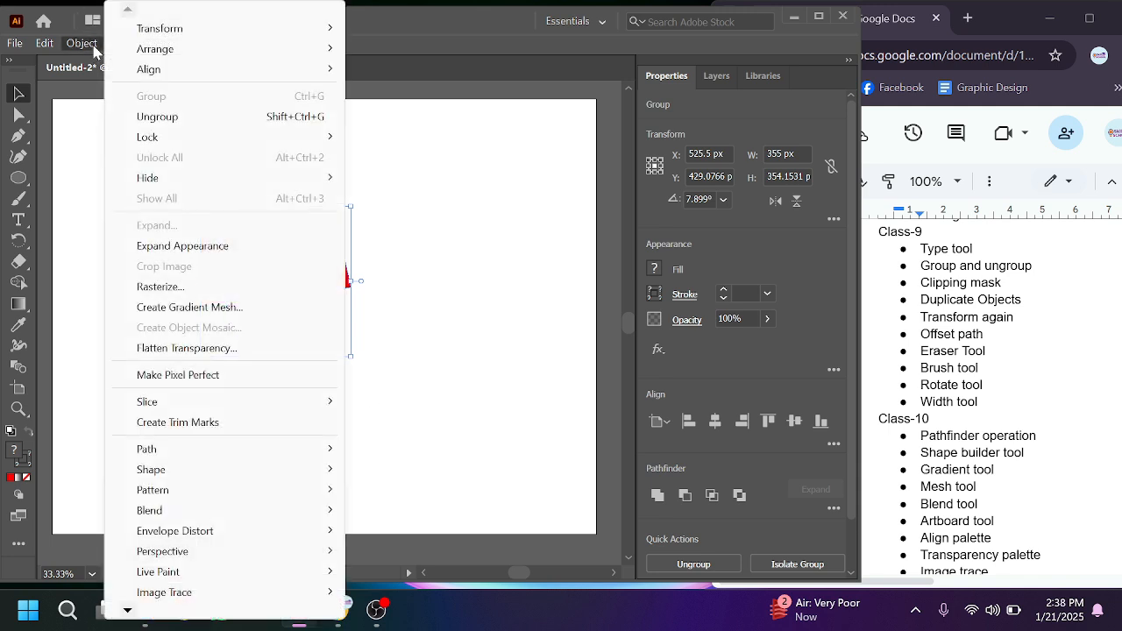
{"action": "left_click", "coordinate": [166, 117]}
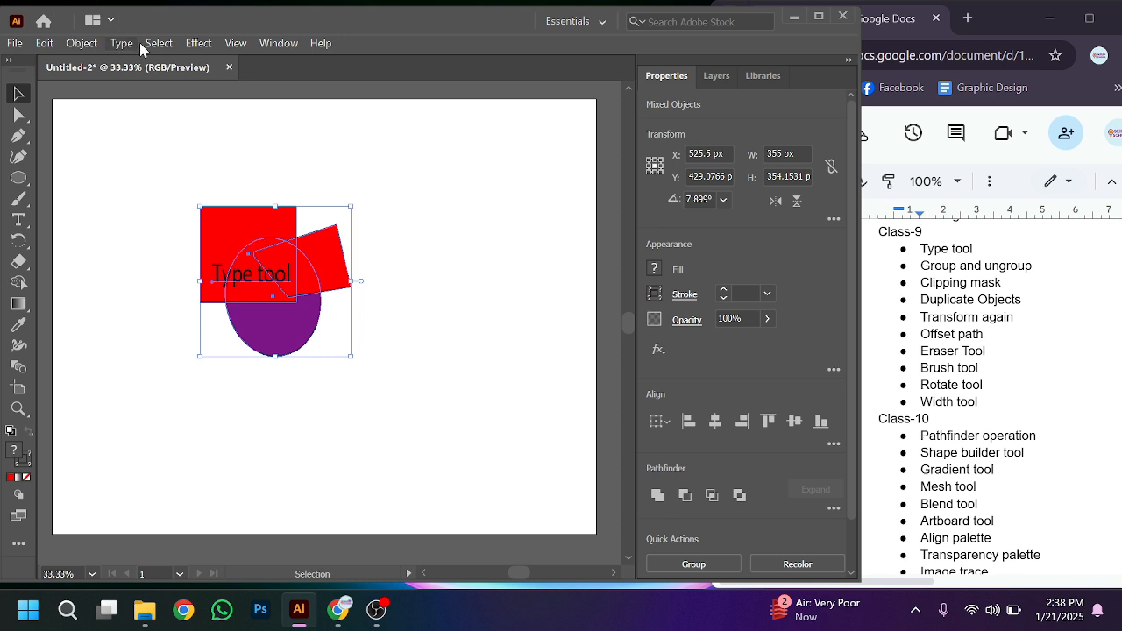
{"action": "left_click", "coordinate": [92, 44]}
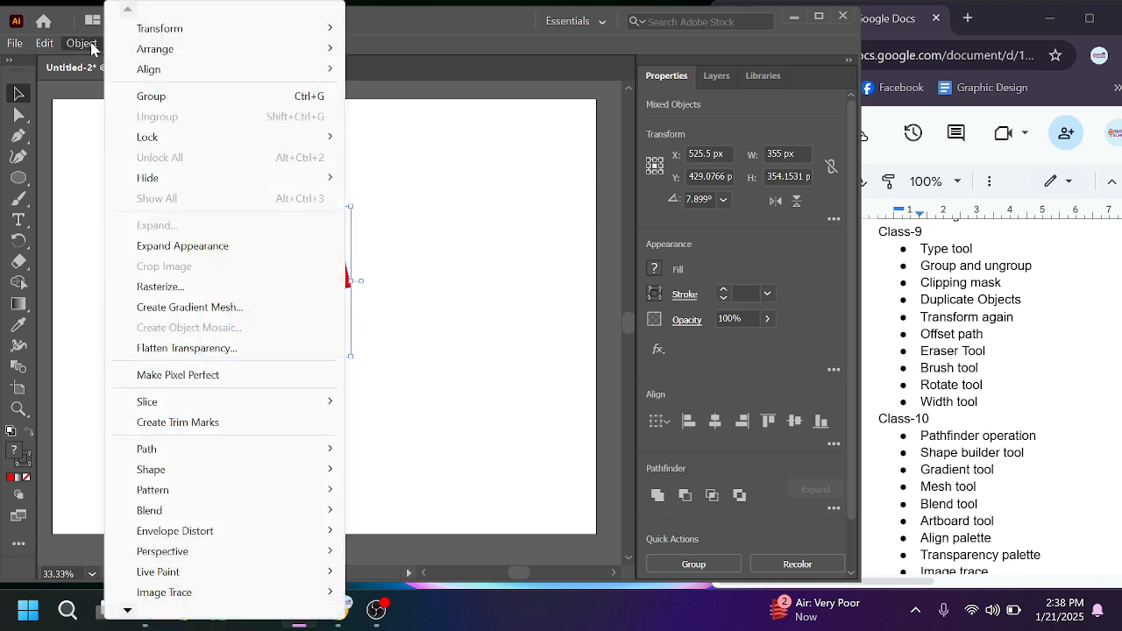
{"action": "left_click", "coordinate": [149, 98]}
{"action": "left_click", "coordinate": [327, 391]}
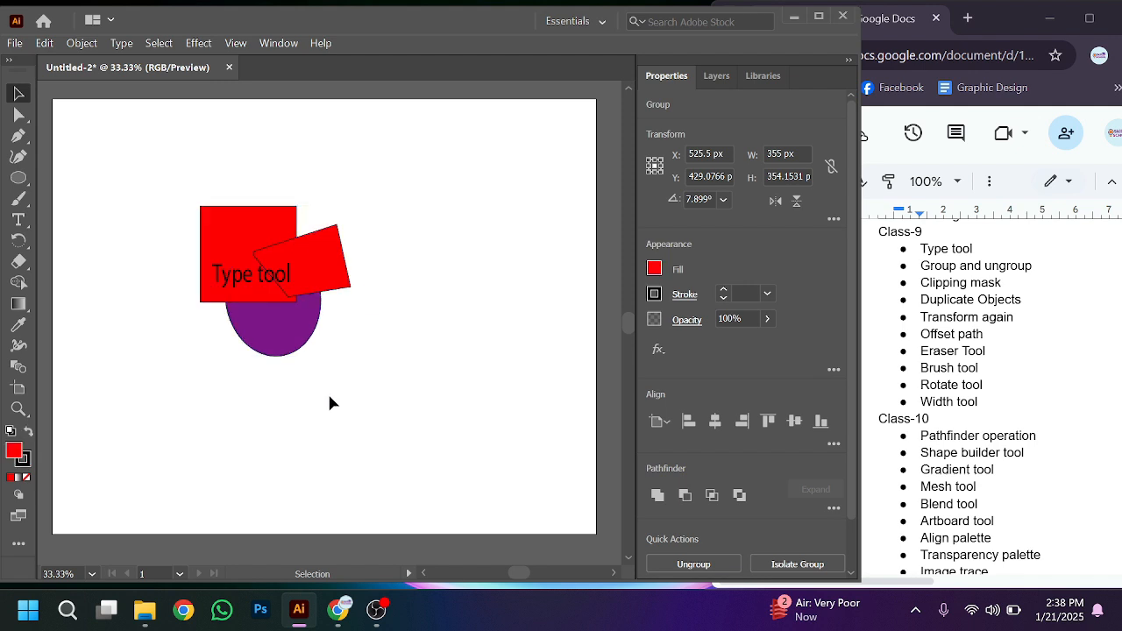
Move the group about 65 px right and 30 px up, and ungroup its objects
{"action": "left_click", "coordinate": [300, 323]}
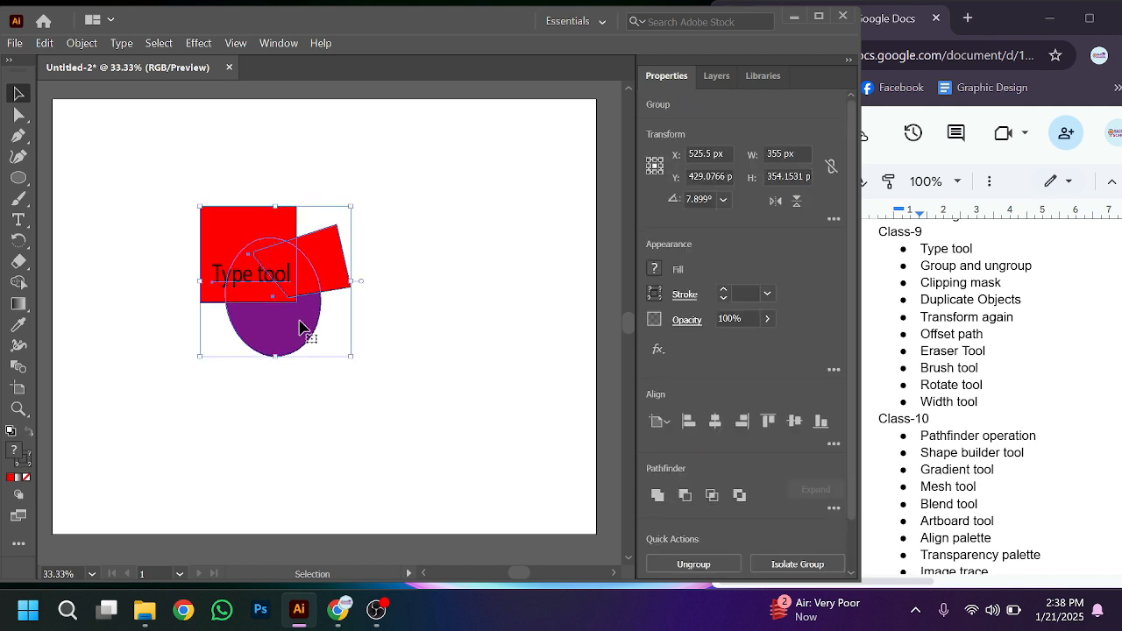
{"action": "mouse_move", "coordinate": [289, 301]}
{"action": "left_mouse_down"}
{"action": "mouse_move", "coordinate": [313, 333]}
{"action": "mouse_move", "coordinate": [385, 348]}
{"action": "mouse_move", "coordinate": [310, 275]}
{"action": "mouse_move", "coordinate": [298, 283]}
{"action": "left_mouse_up"}
{"action": "right_click", "coordinate": [302, 270]}
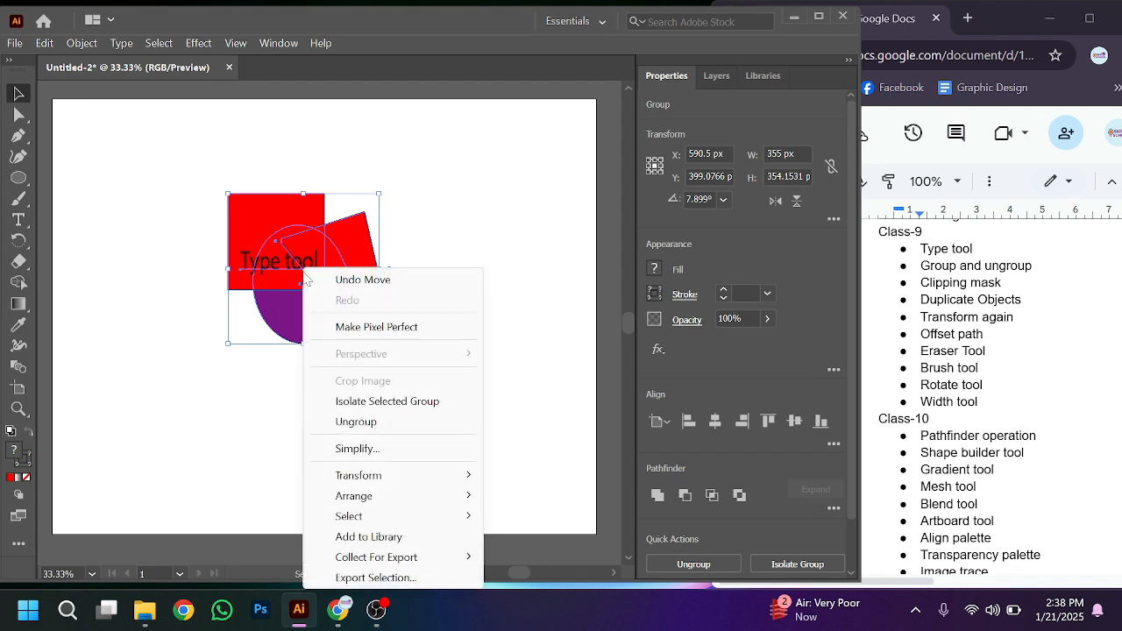
{"action": "left_click", "coordinate": [358, 422]}
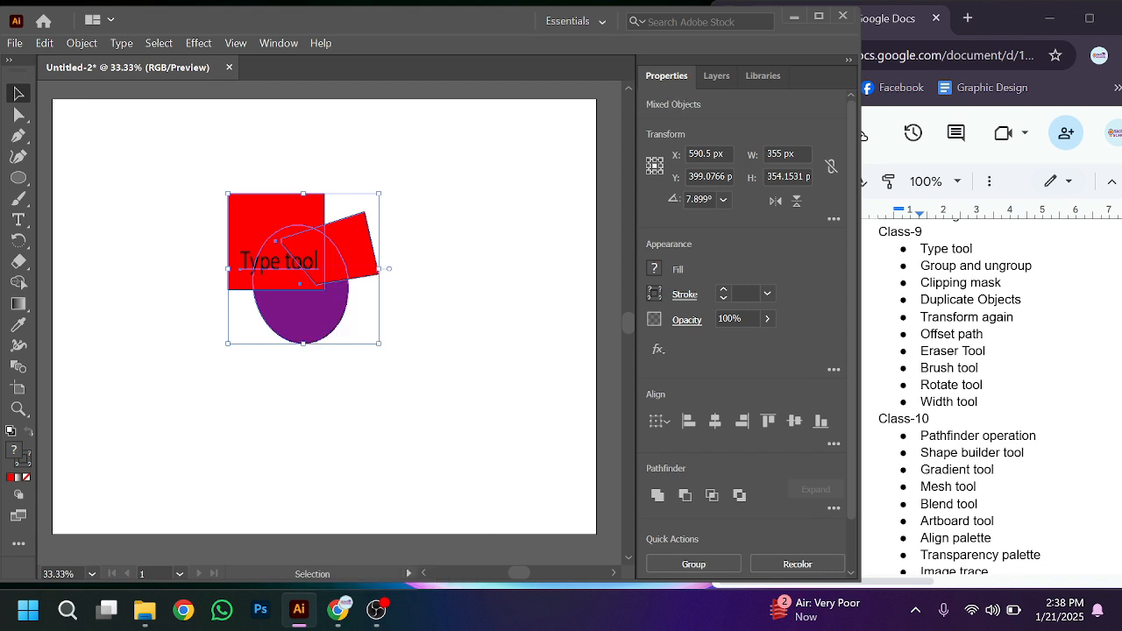
Move the red polygon and the "Type tool" text away from the other shapes, and place the red square over the purple ellipse
{"action": "scroll", "coordinate": [998, 397], "scroll_direction": "down", "scroll_amount": 3}
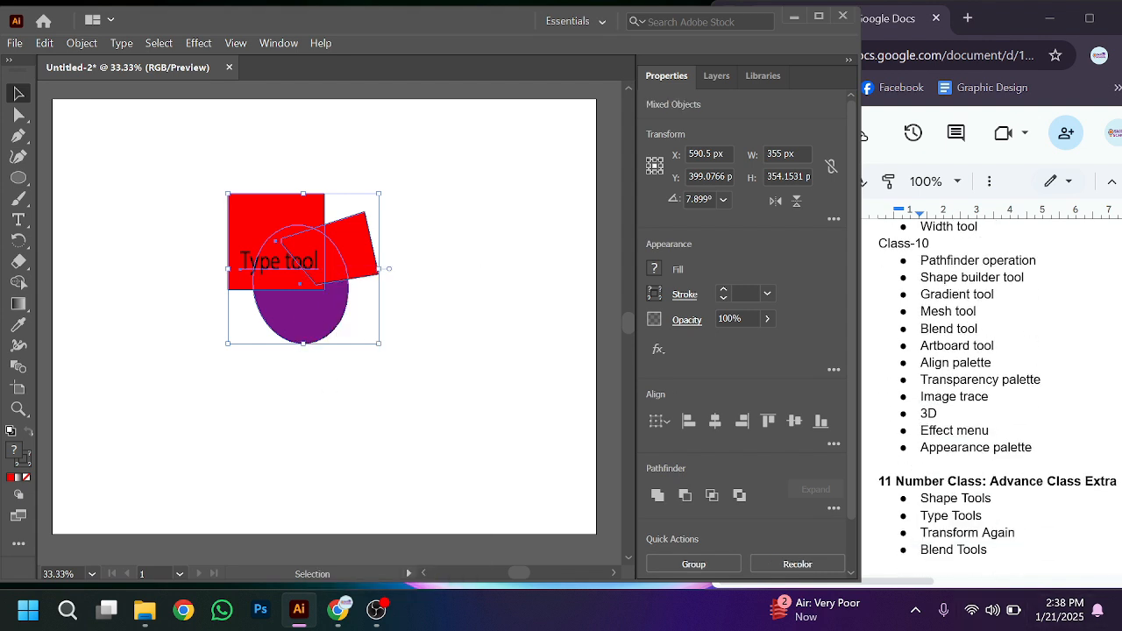
{"action": "scroll", "coordinate": [991, 394], "scroll_direction": "up", "scroll_amount": 3}
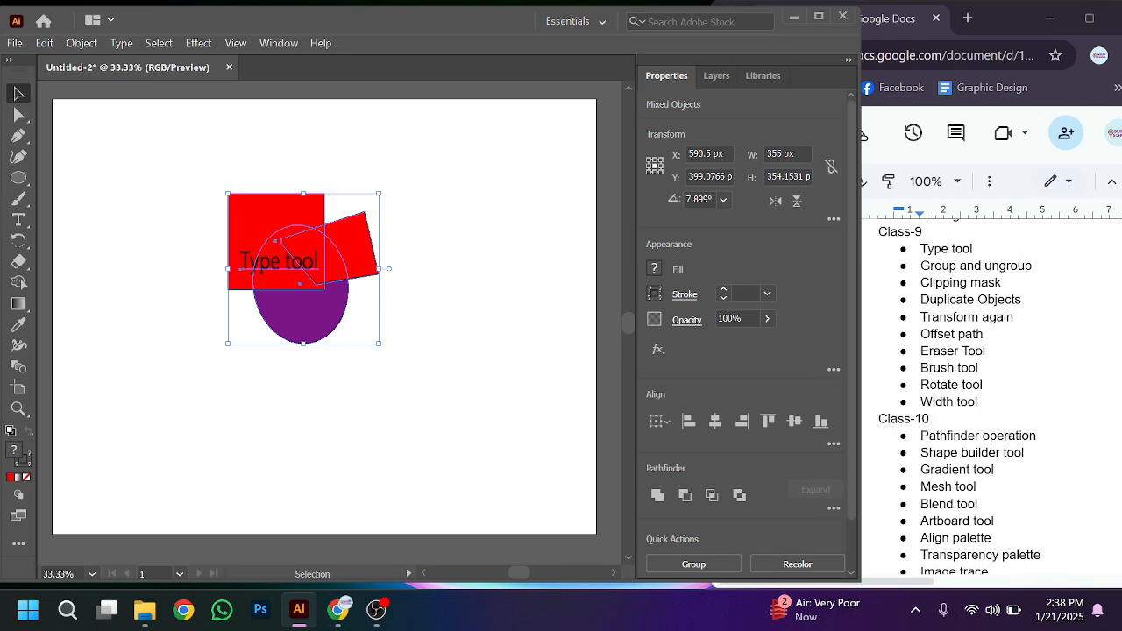
{"action": "left_click", "coordinate": [312, 403]}
{"action": "left_click_drag", "start_coordinate": [355, 250], "coordinate": [441, 256]}
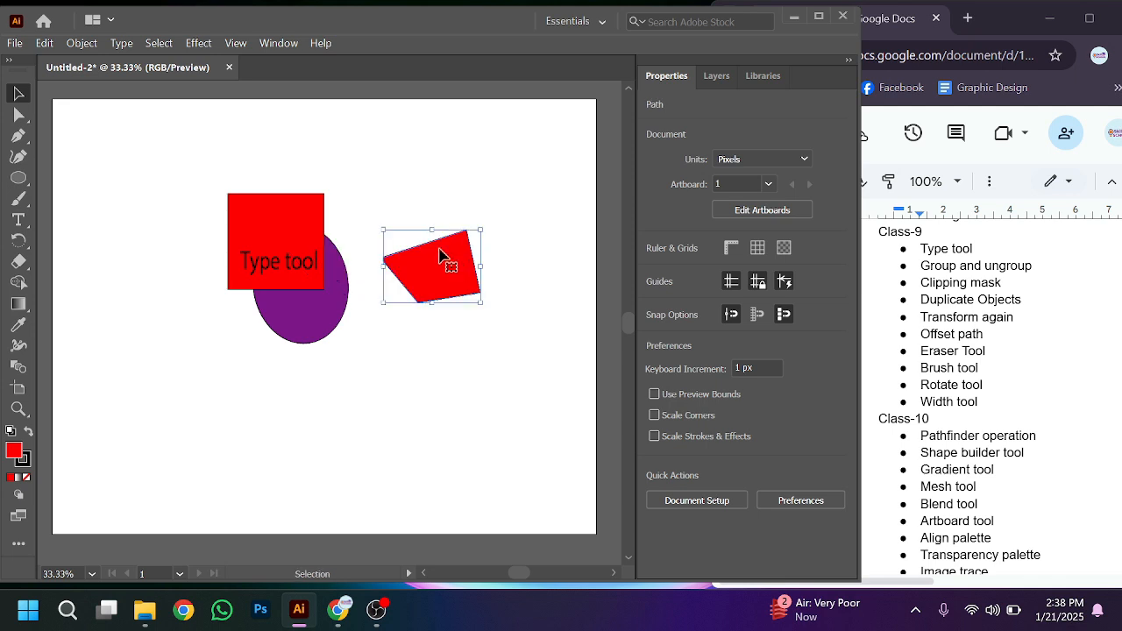
{"action": "left_click_drag", "start_coordinate": [300, 240], "coordinate": [330, 270]}
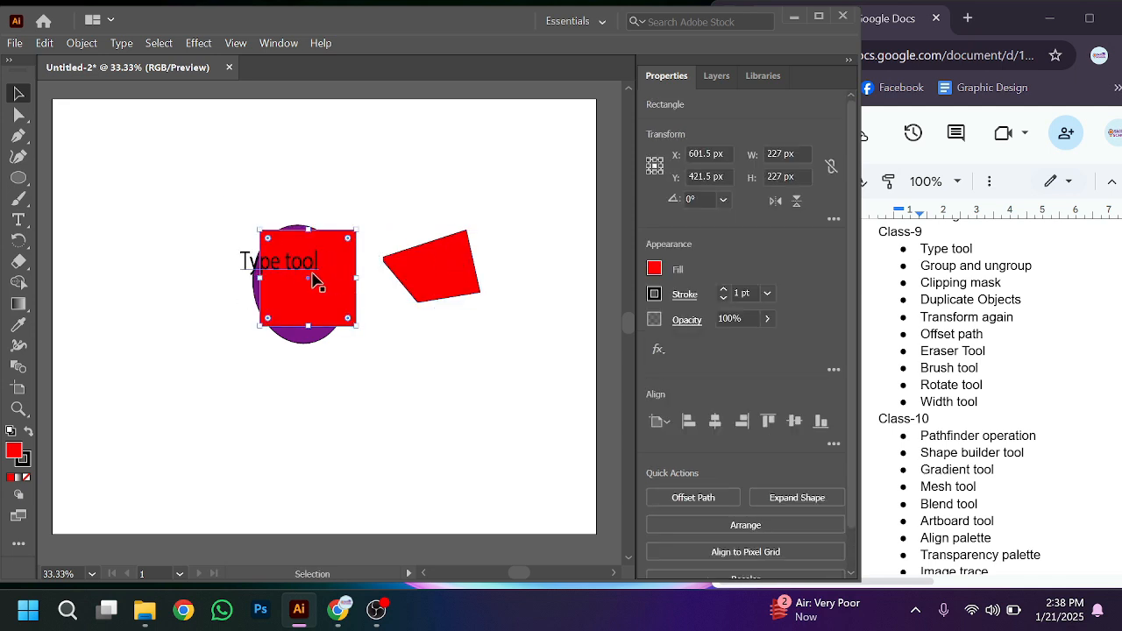
{"action": "left_click", "coordinate": [216, 273]}
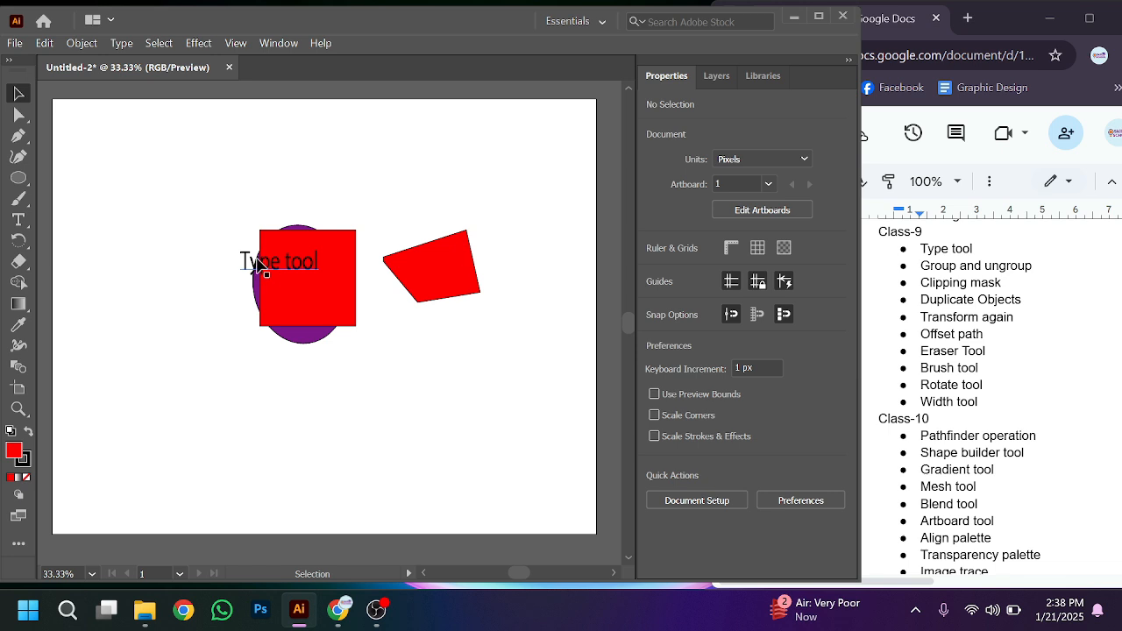
{"action": "left_click_drag", "start_coordinate": [263, 268], "coordinate": [223, 185]}
{"action": "left_click_drag", "start_coordinate": [297, 307], "coordinate": [288, 296]}
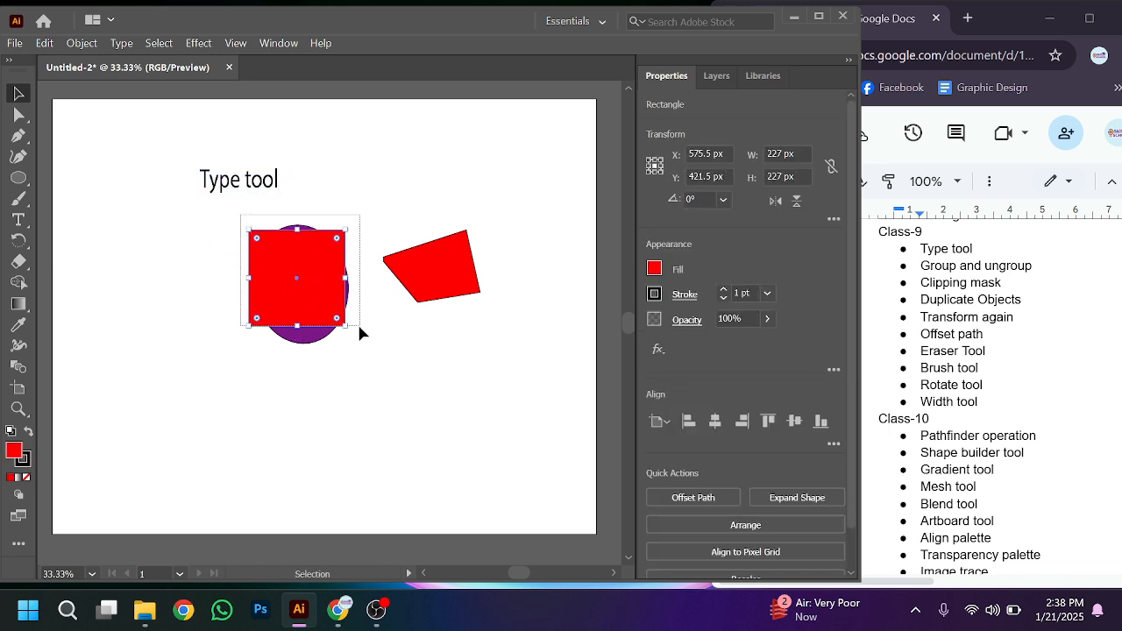
Select the red square and purple ellipse together and make a clipping mask from them
{"action": "left_click_drag", "start_coordinate": [360, 327], "coordinate": [363, 348]}
{"action": "right_click", "coordinate": [311, 219]}
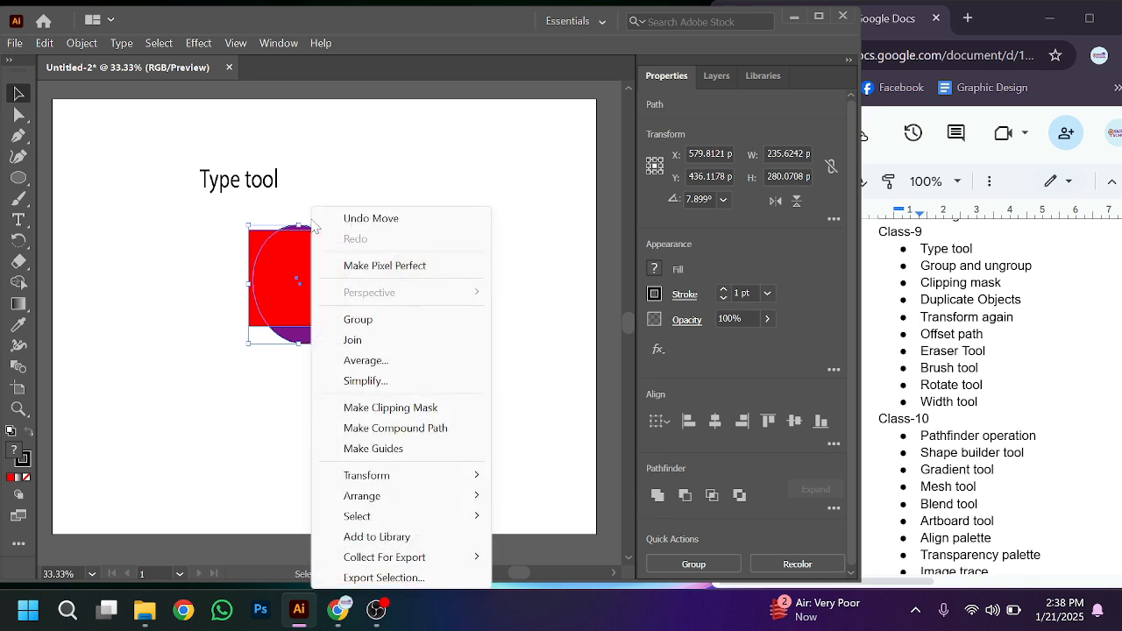
{"action": "left_click", "coordinate": [390, 409]}
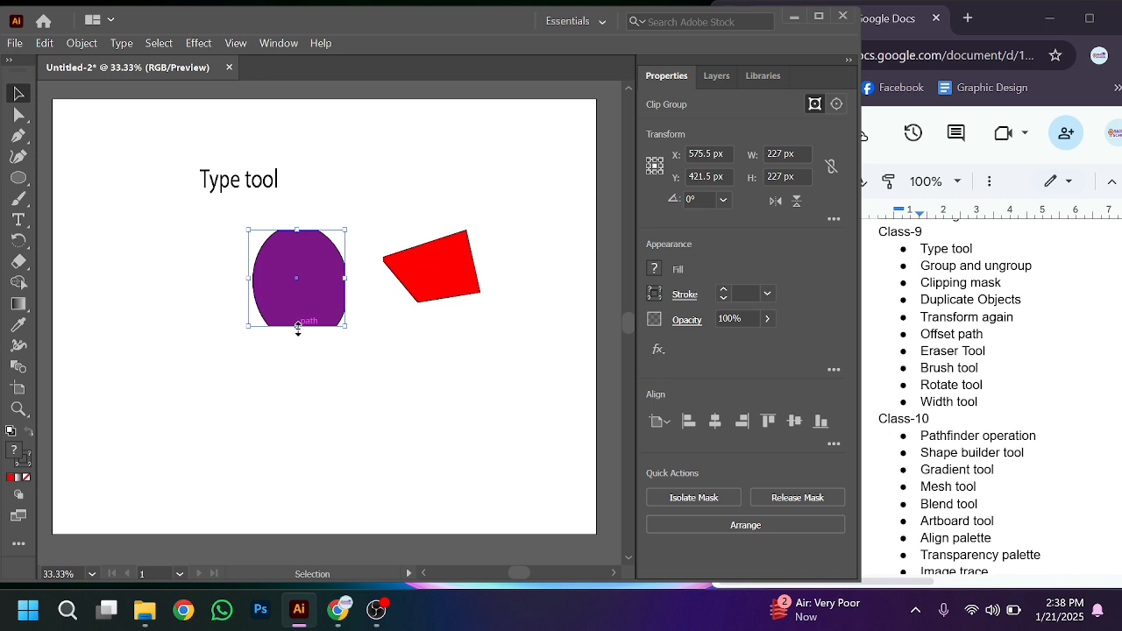
Resize the clipped ellipse to about 275 px wide and 250 px high, and clear the selection
{"action": "left_click_drag", "start_coordinate": [298, 327], "coordinate": [298, 356]}
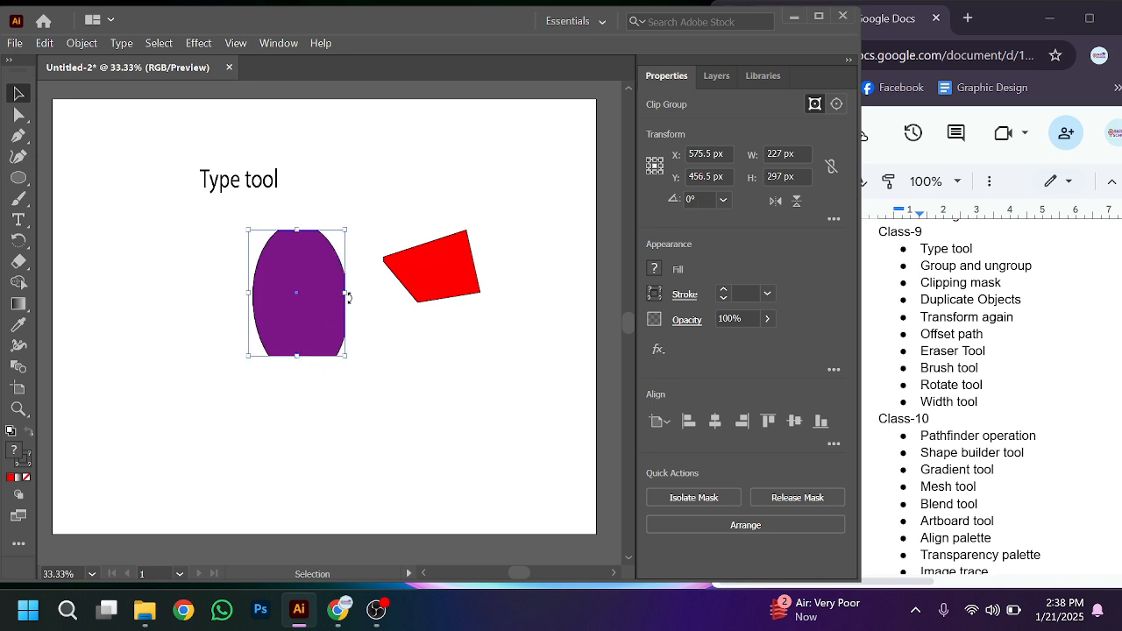
{"action": "left_click_drag", "start_coordinate": [345, 294], "coordinate": [365, 294]}
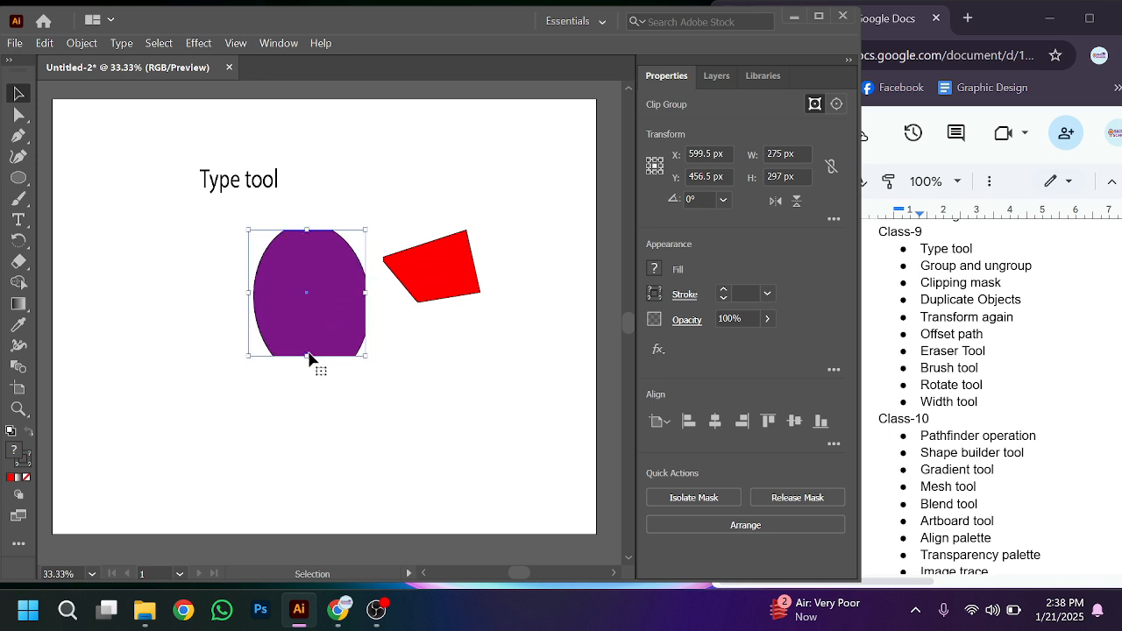
{"action": "left_click_drag", "start_coordinate": [310, 356], "coordinate": [309, 341]}
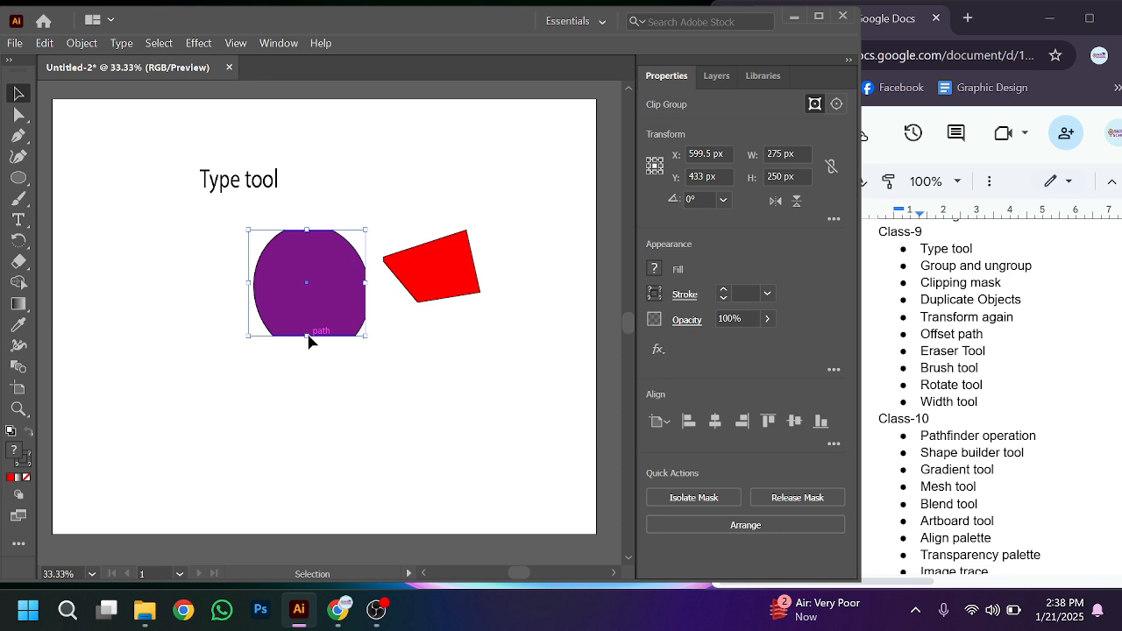
{"action": "left_click", "coordinate": [306, 348]}
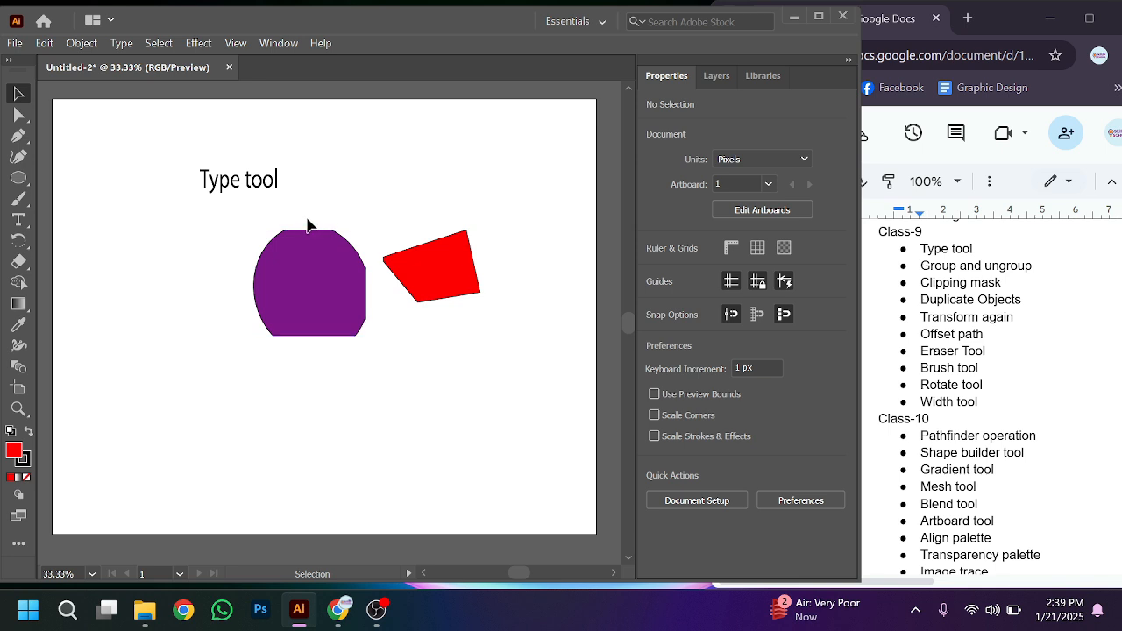
Delete the clipped ellipse and the red polygon from the artboard
{"action": "left_click", "coordinate": [321, 294]}
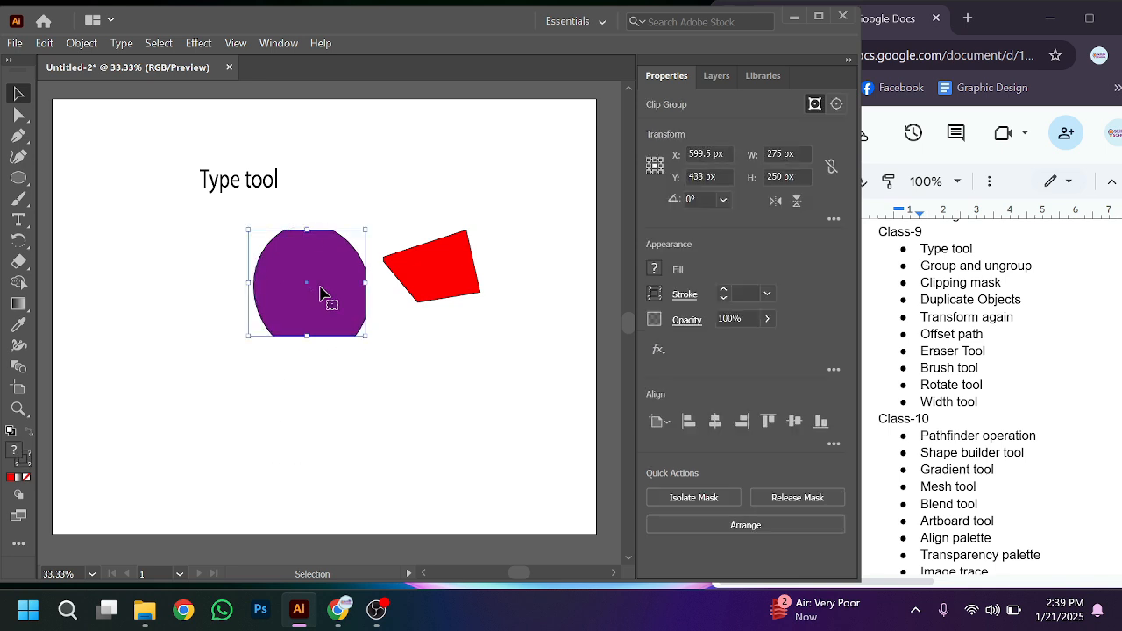
{"action": "key", "text": "Delete"}
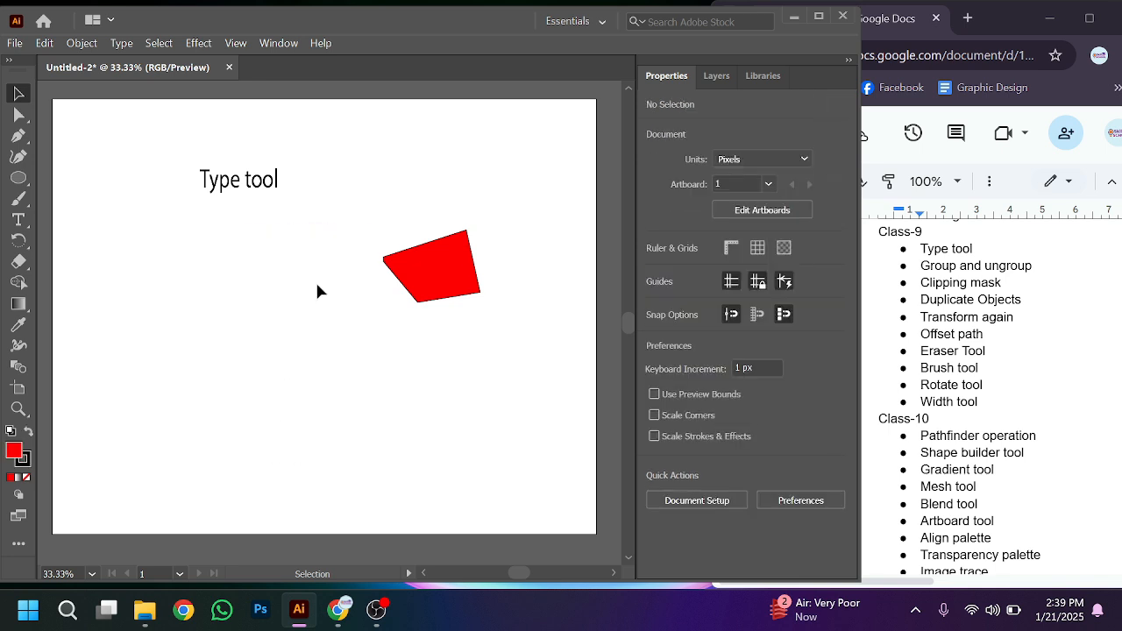
{"action": "left_click", "coordinate": [470, 285]}
{"action": "key", "text": "Delete"}
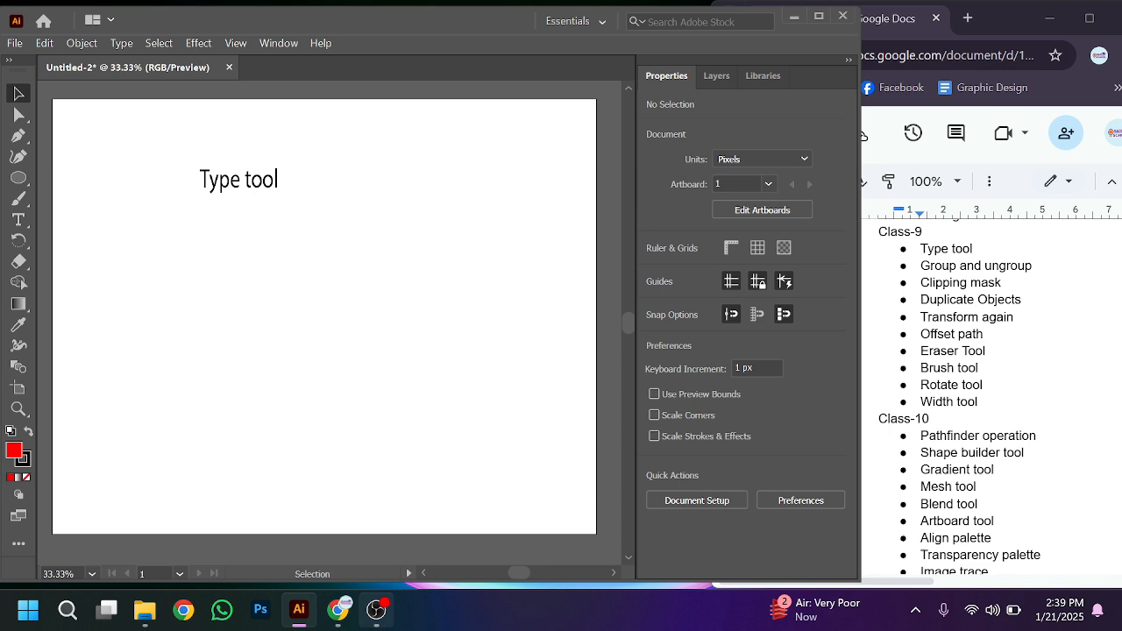
Switch to a new Chrome window under the first listed profile and maximize it
{"action": "left_click", "coordinate": [341, 614]}
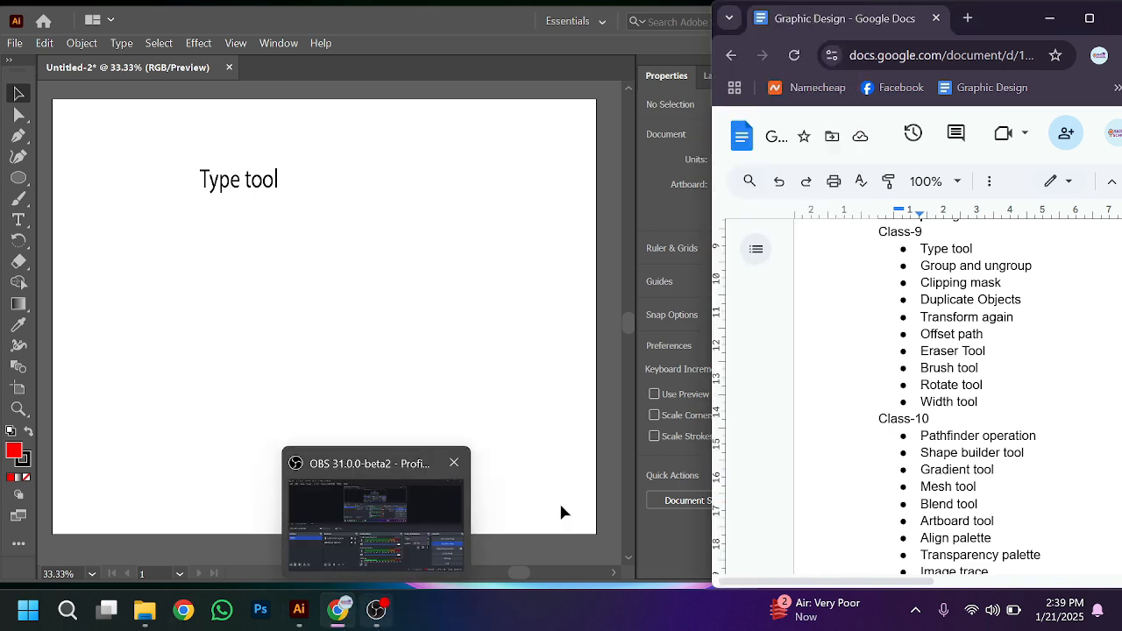
{"action": "left_click", "coordinate": [502, 347]}
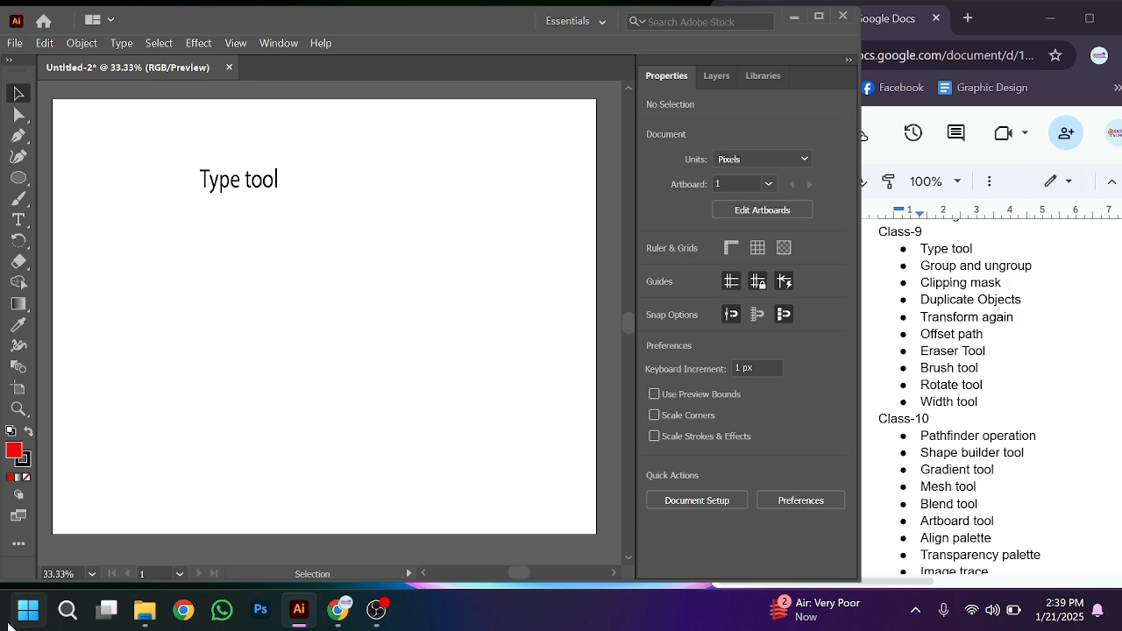
{"action": "left_click", "coordinate": [183, 611]}
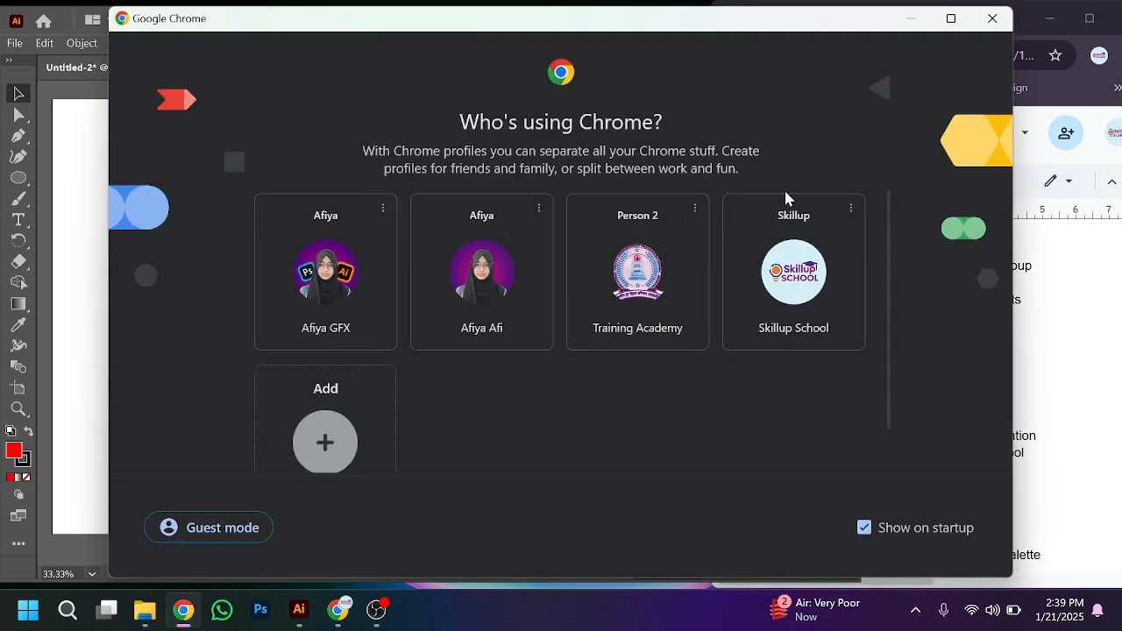
{"action": "left_click", "coordinate": [360, 295]}
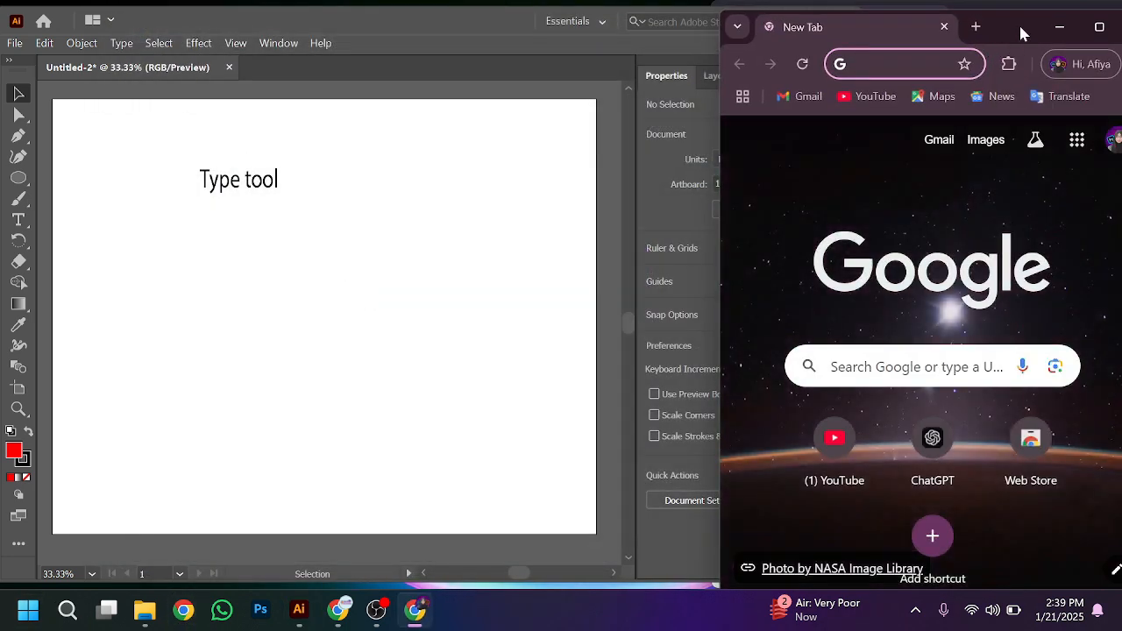
{"action": "left_click", "coordinate": [1100, 27]}
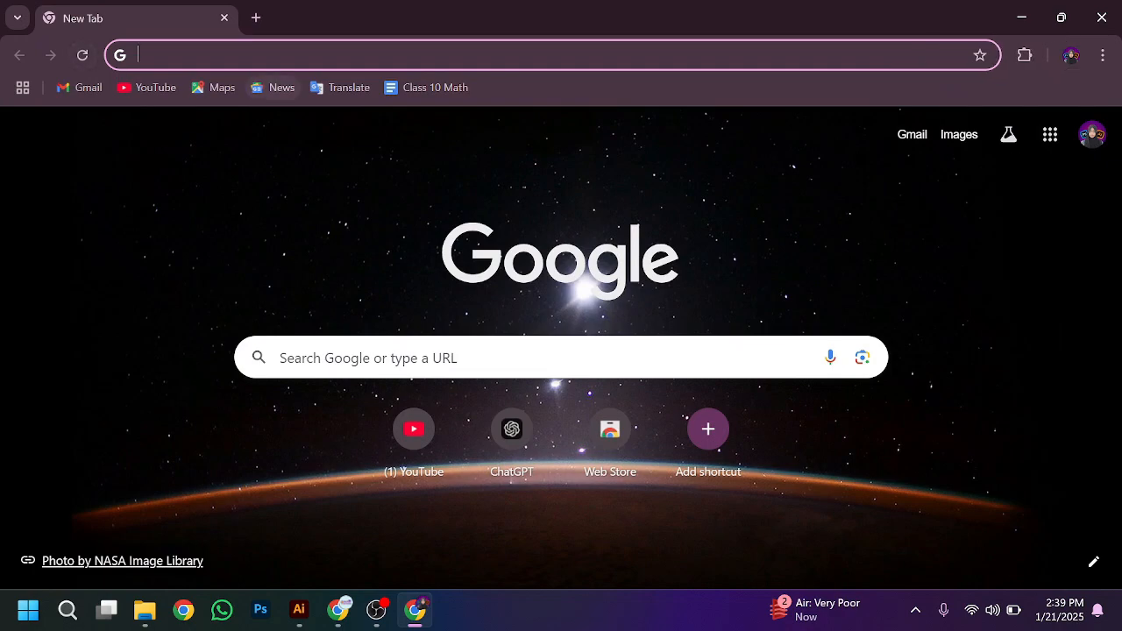
Search Google for "imag" and show the image results
{"action": "left_click", "coordinate": [149, 55]}
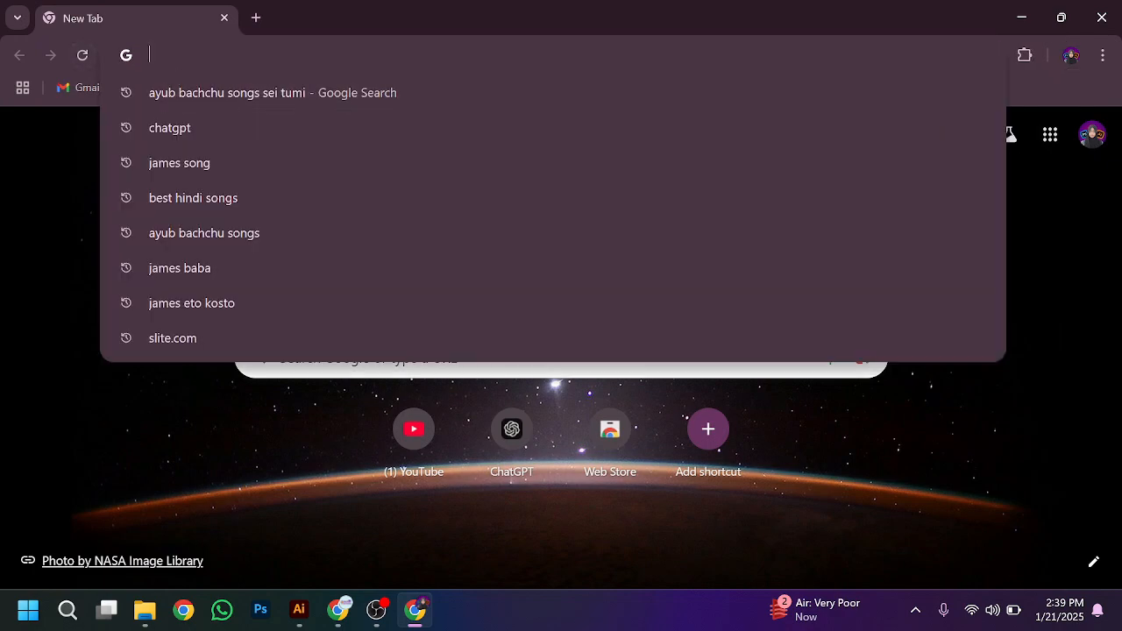
{"action": "type", "text": "imag"}
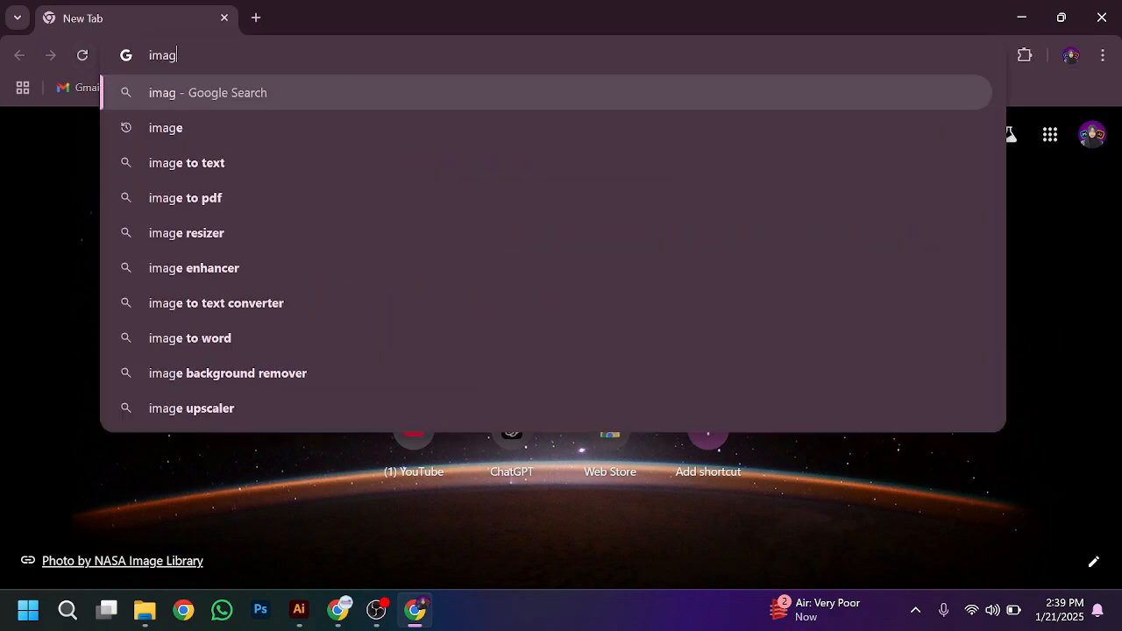
{"action": "key", "text": "Return"}
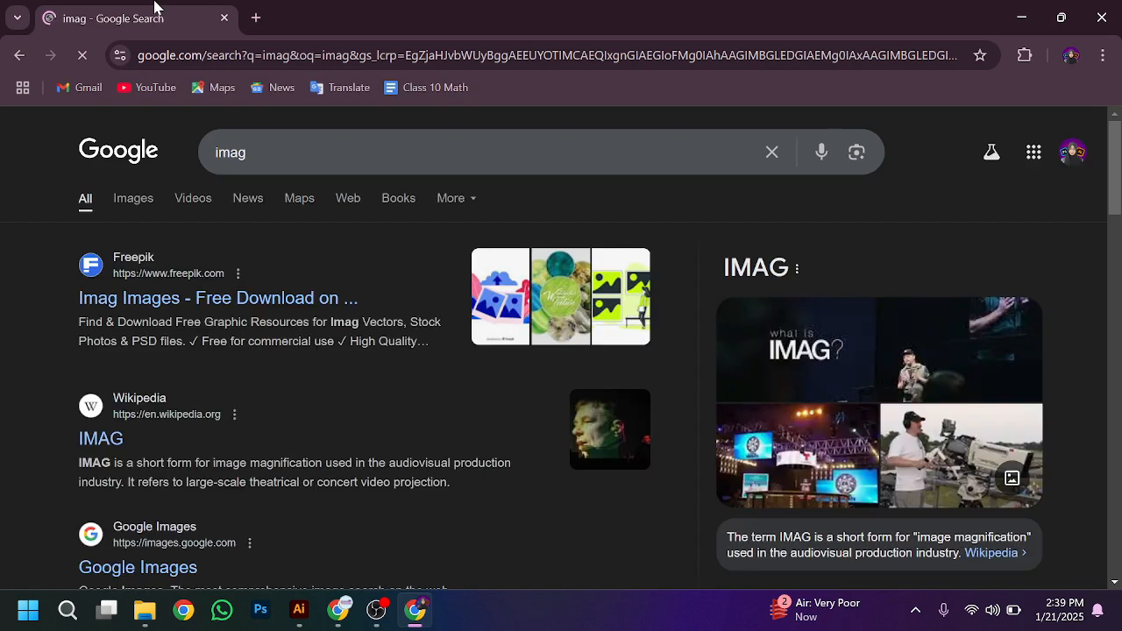
{"action": "scroll", "coordinate": [223, 424], "scroll_direction": "down", "scroll_amount": 2}
{"action": "scroll", "coordinate": [137, 373], "scroll_direction": "up", "scroll_amount": 2}
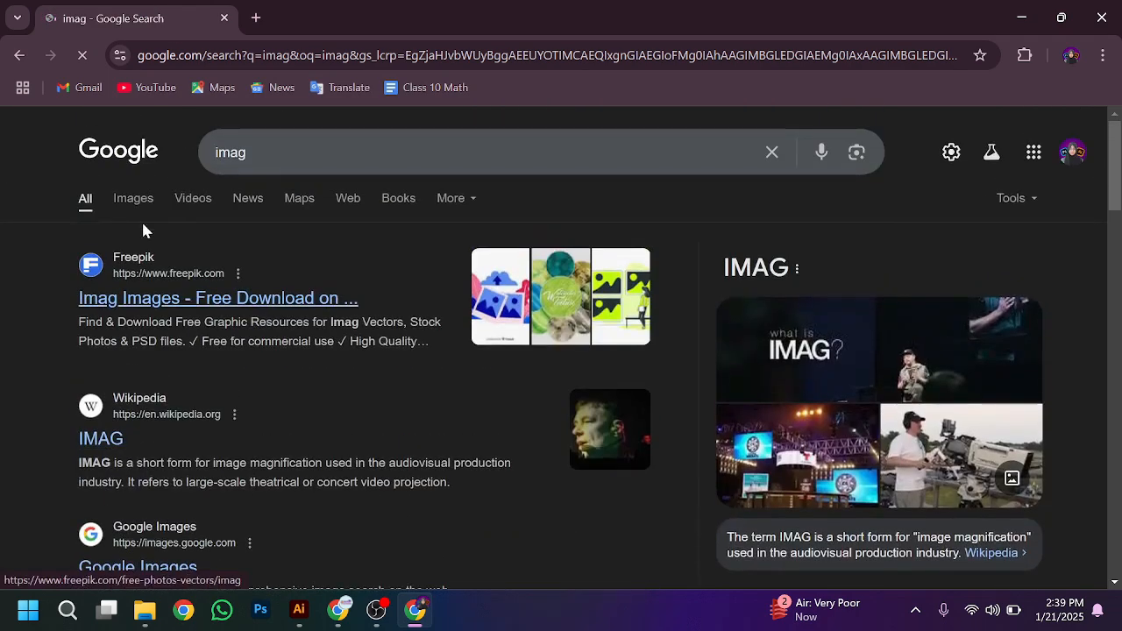
{"action": "left_click", "coordinate": [131, 204]}
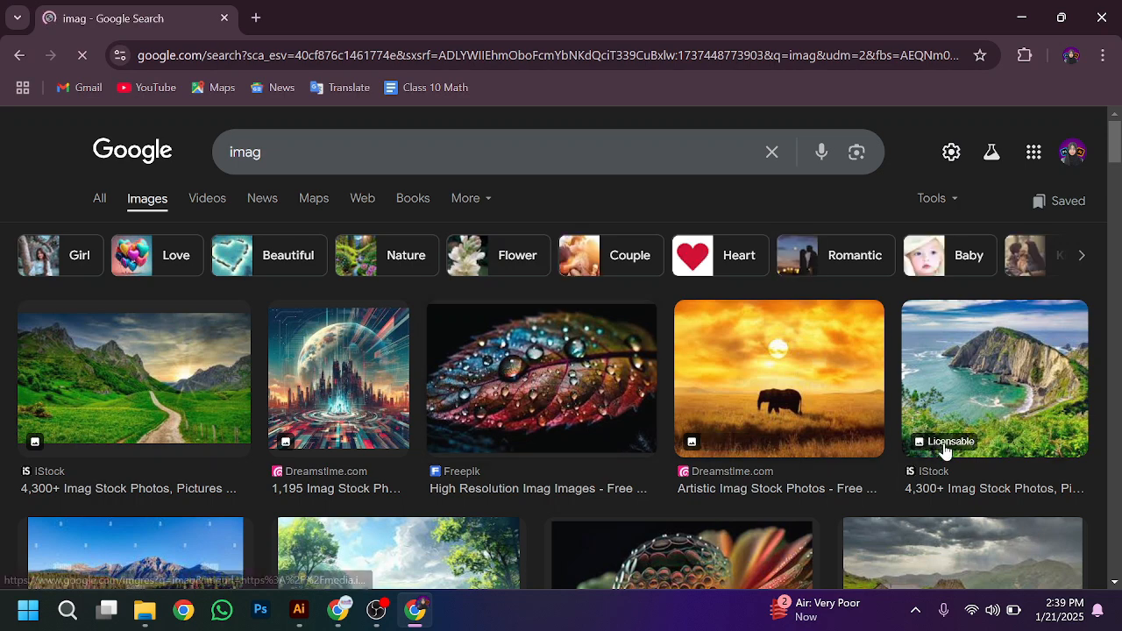
Open the Dreamstime picture of a futuristic city with a moon from the results and copy the image
{"action": "left_click", "coordinate": [324, 395]}
{"action": "right_click", "coordinate": [895, 364]}
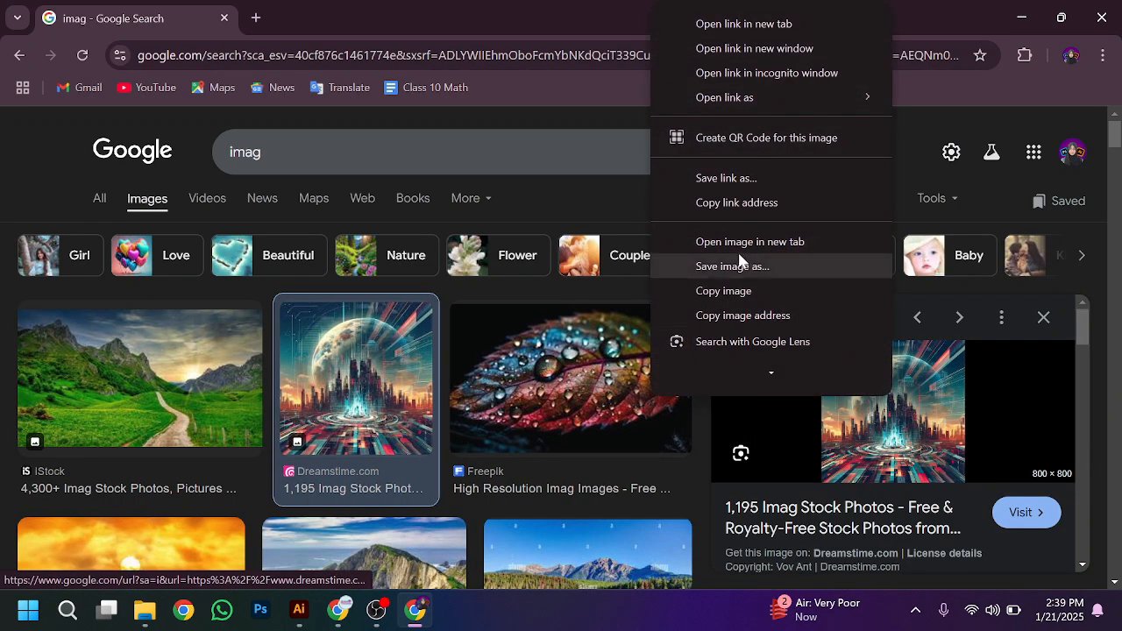
{"action": "left_click", "coordinate": [744, 292]}
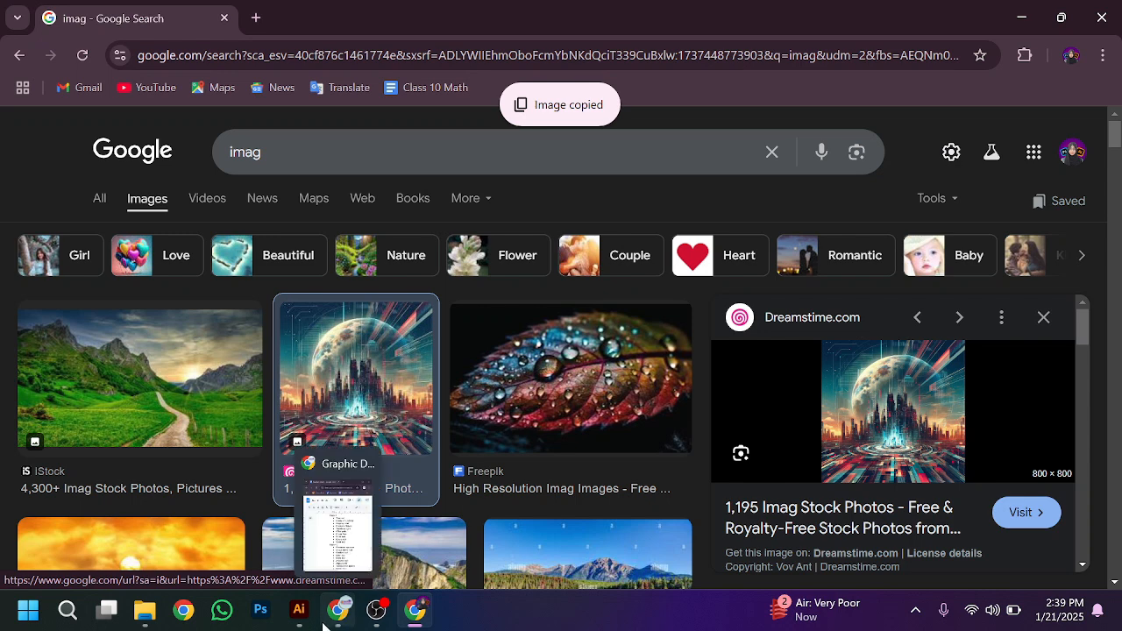
Reorder the taskbar so Illustrator sits between OBS and the two Chrome windows, and switch to Illustrator
{"action": "left_click_drag", "start_coordinate": [338, 619], "coordinate": [298, 619]}
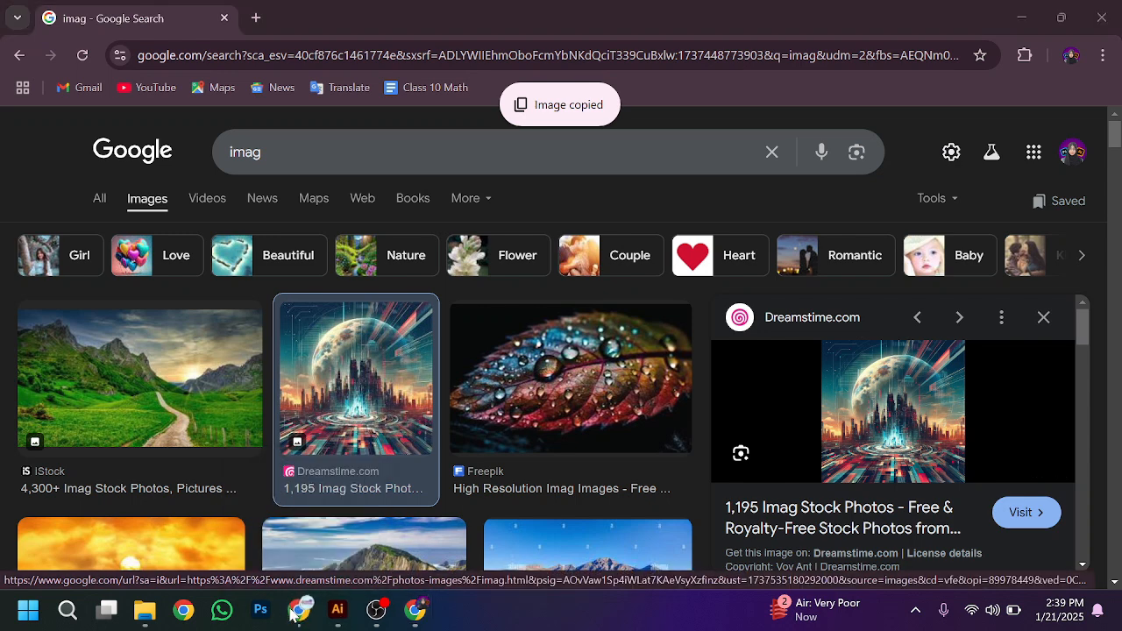
{"action": "left_click_drag", "start_coordinate": [370, 616], "coordinate": [297, 617]}
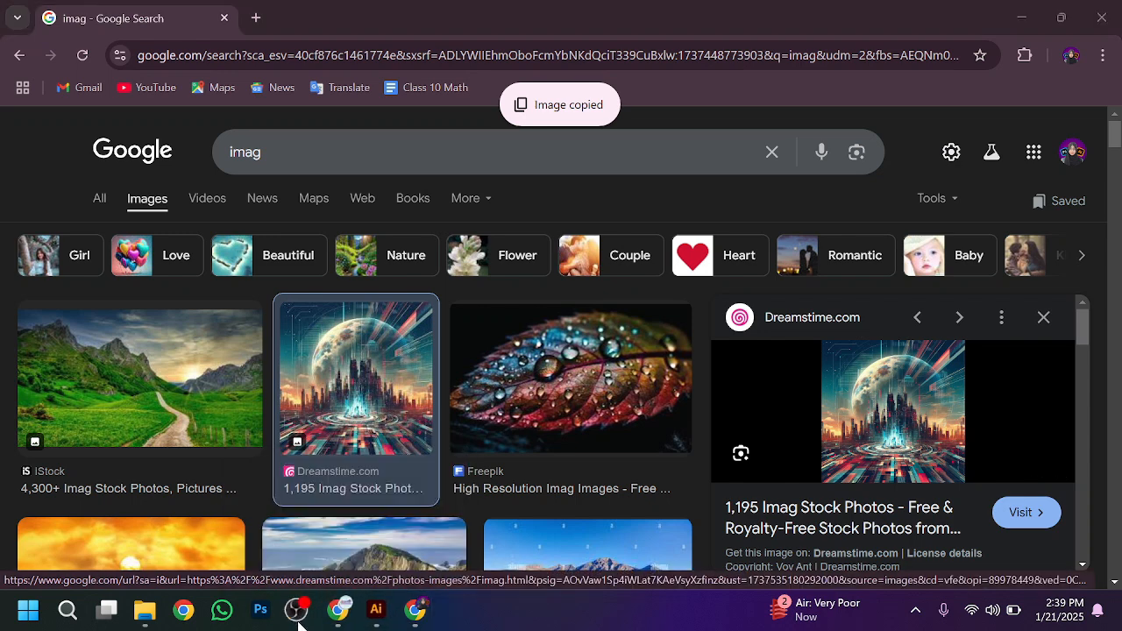
{"action": "left_click", "coordinate": [377, 615]}
{"action": "mouse_move", "coordinate": [354, 620]}
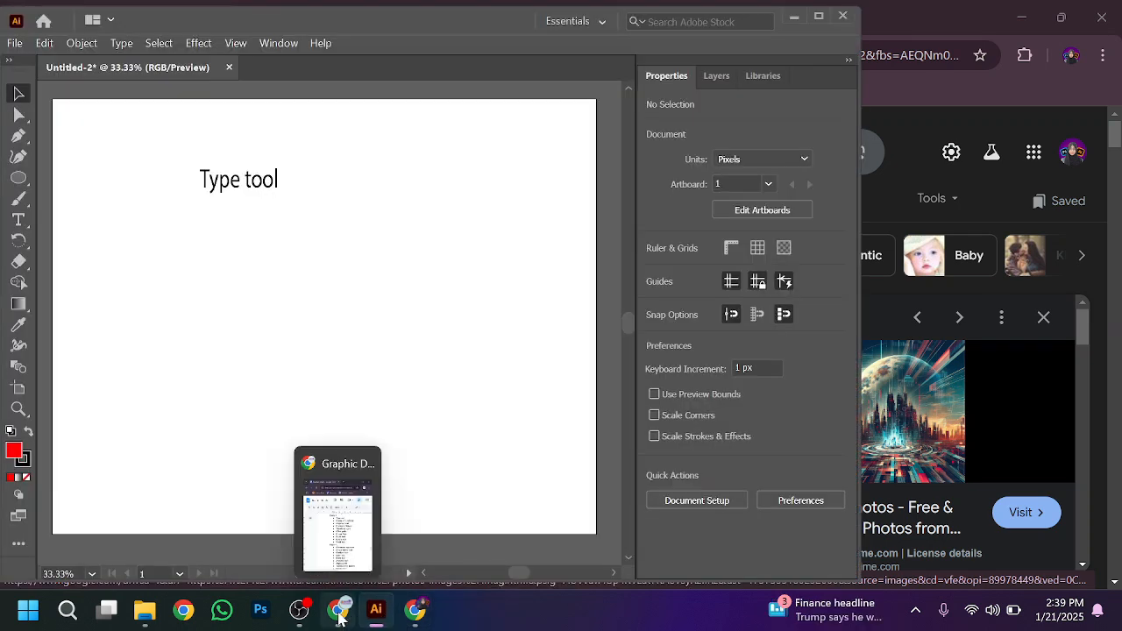
{"action": "left_click_drag", "start_coordinate": [340, 619], "coordinate": [377, 618]}
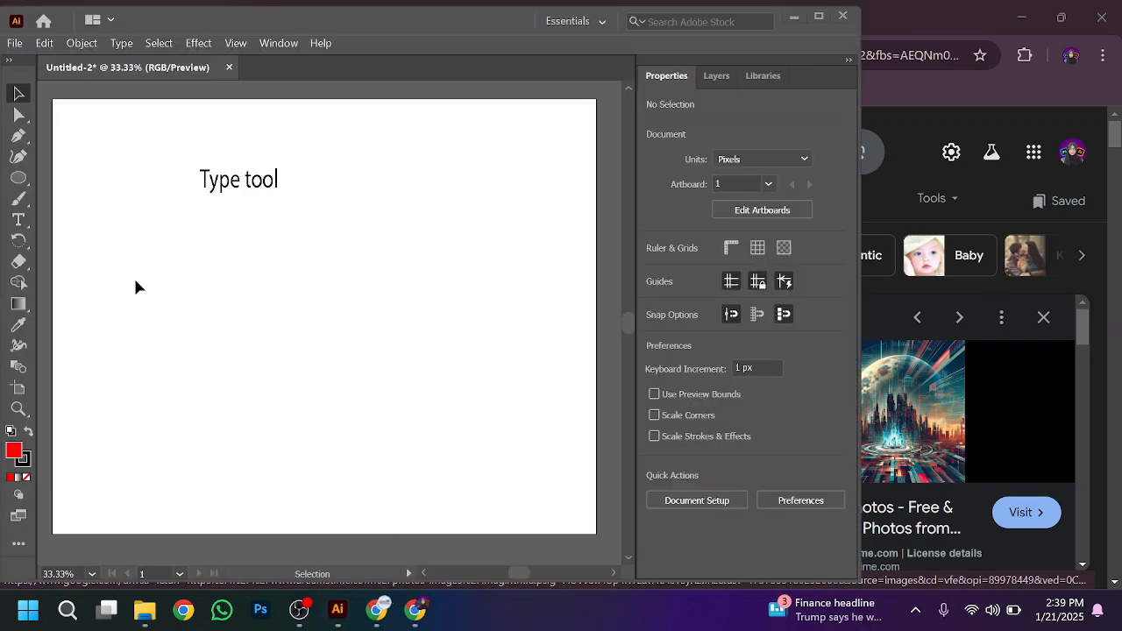
Bring the class outline document back beside Illustrator and paste the copied city image onto the artboard
{"action": "left_click", "coordinate": [377, 616]}
{"action": "left_click", "coordinate": [427, 461]}
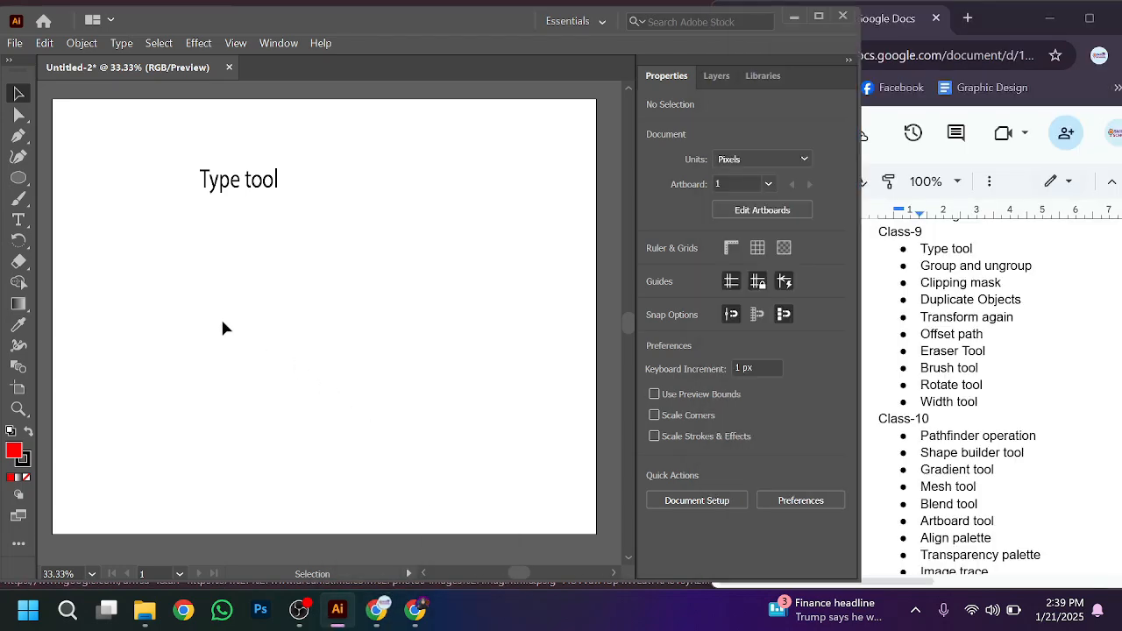
{"action": "key", "text": "ctrl+v"}
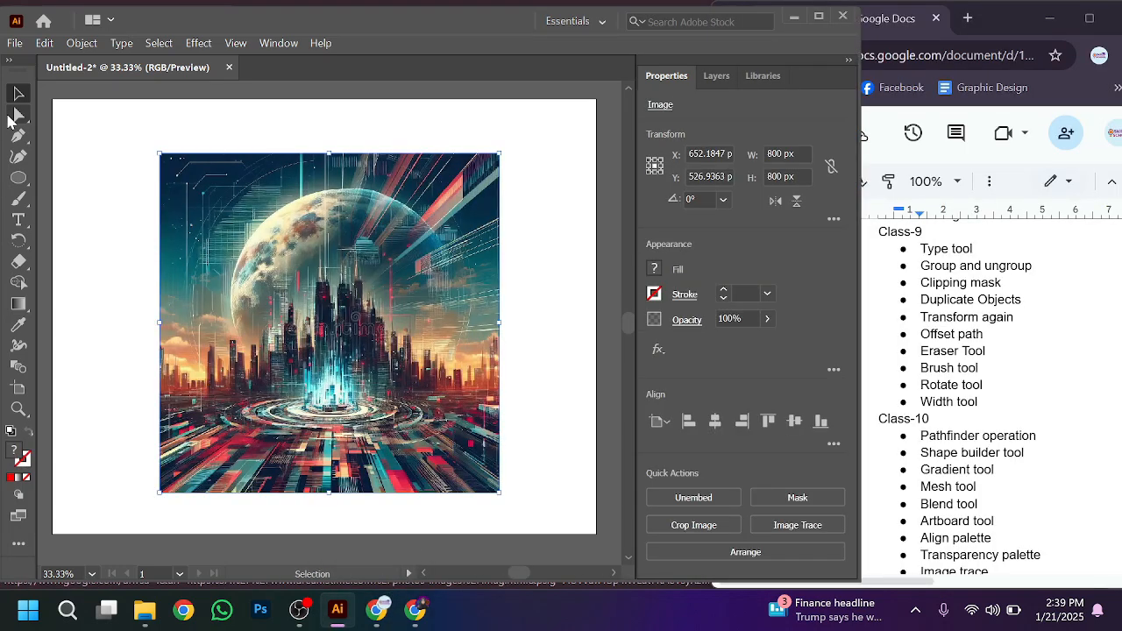
Draw an ellipse about 637 × 681 px over the city image and centre it on the image
{"action": "left_click", "coordinate": [17, 177]}
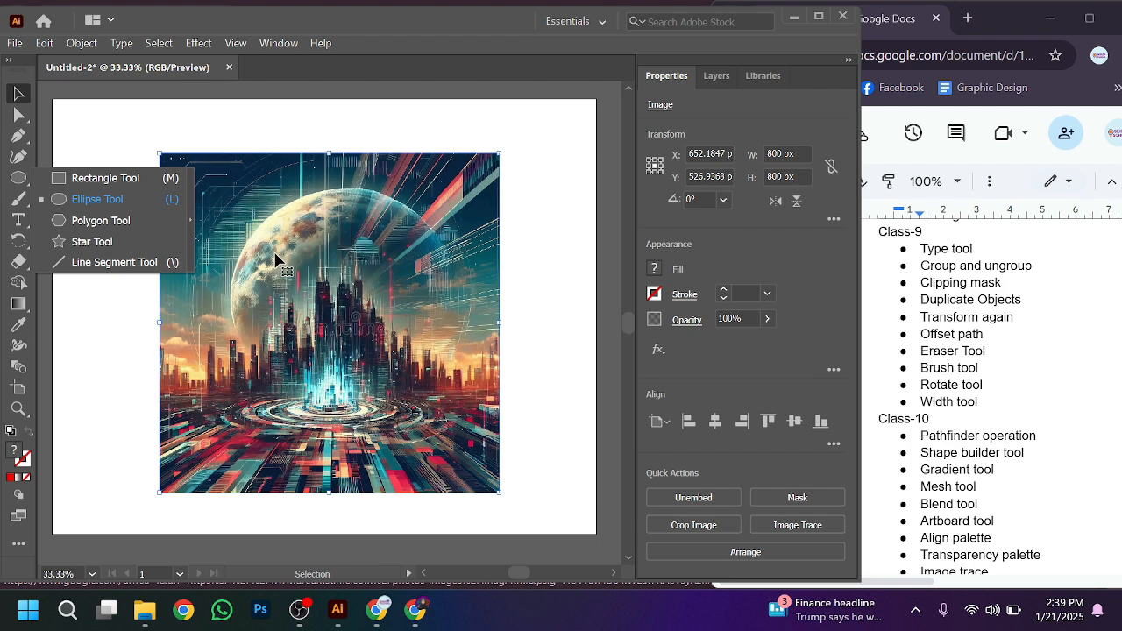
{"action": "left_click", "coordinate": [97, 199]}
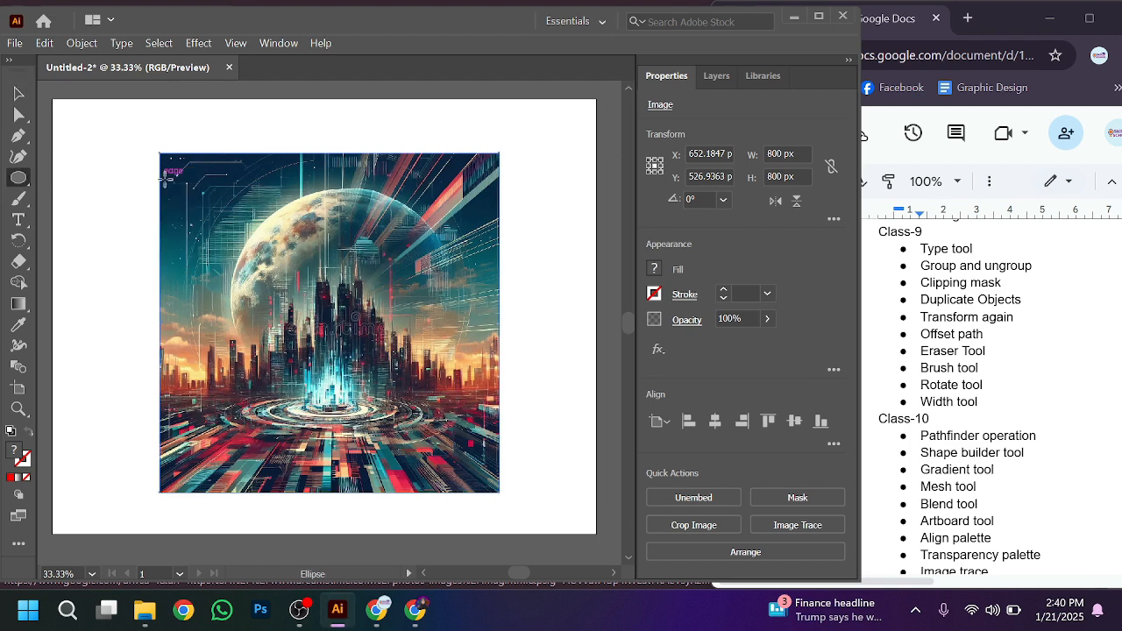
{"action": "left_click_drag", "start_coordinate": [222, 184], "coordinate": [494, 476]}
{"action": "left_click", "coordinate": [19, 93]}
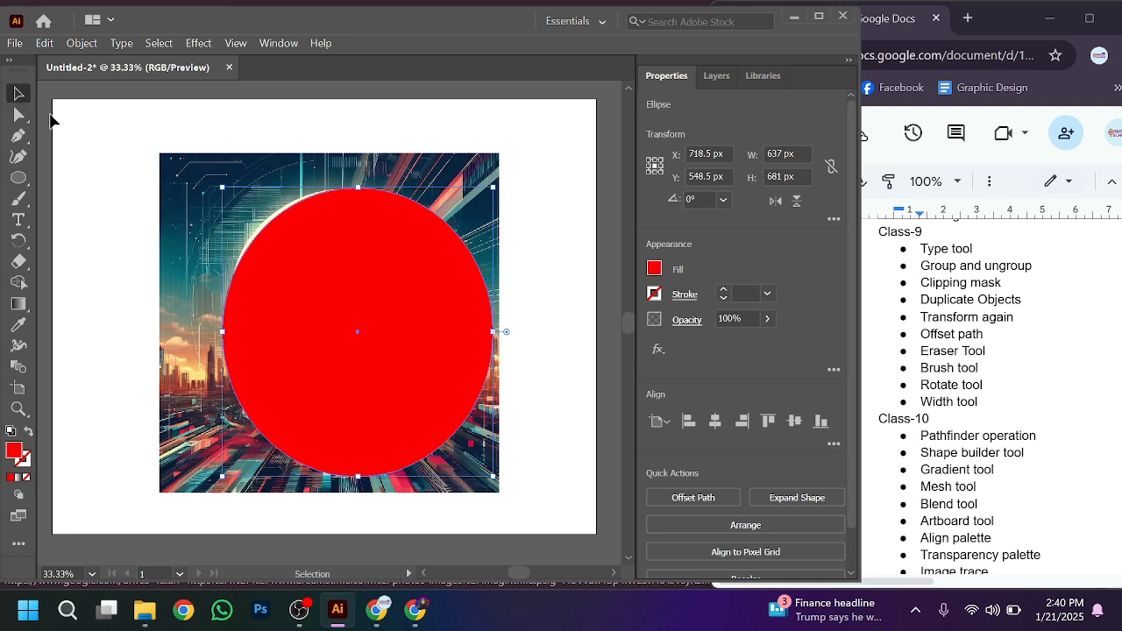
{"action": "left_click_drag", "start_coordinate": [313, 284], "coordinate": [280, 277]}
Select the ellipse together with the city image and make a clipping mask from them
{"action": "left_click_drag", "start_coordinate": [104, 112], "coordinate": [517, 500]}
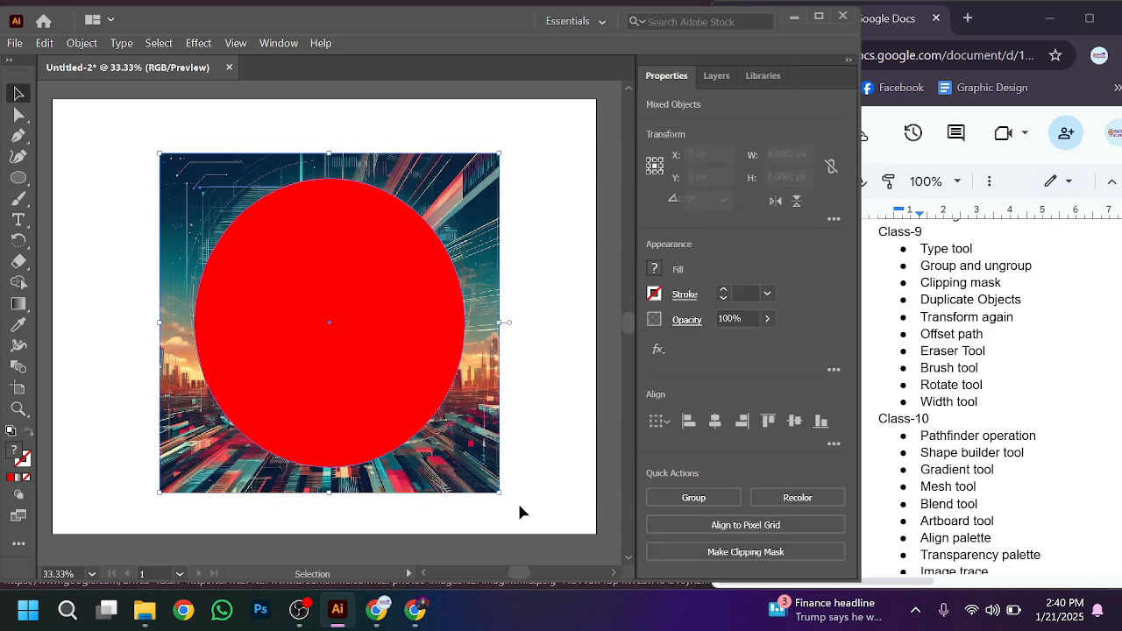
{"action": "right_click", "coordinate": [318, 224]}
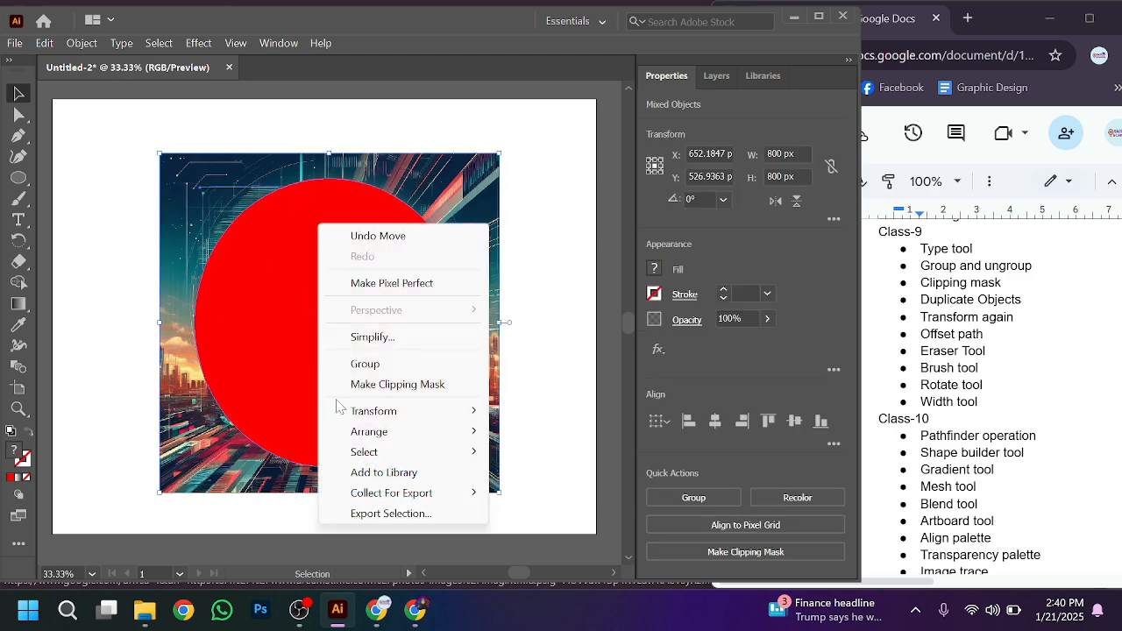
{"action": "left_click", "coordinate": [371, 386]}
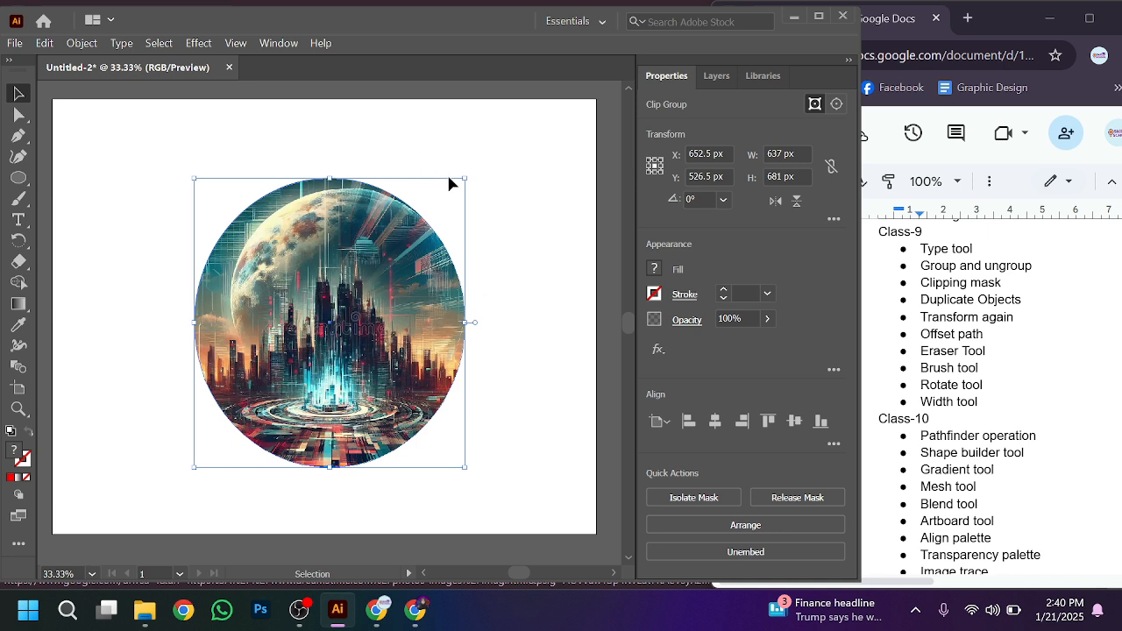
Scale the clipped image down to about 295 px wide and place an overlapping duplicate diagonally below it
{"action": "left_click_drag", "start_coordinate": [468, 179], "coordinate": [320, 334]}
{"action": "left_click_drag", "start_coordinate": [255, 437], "coordinate": [250, 282]}
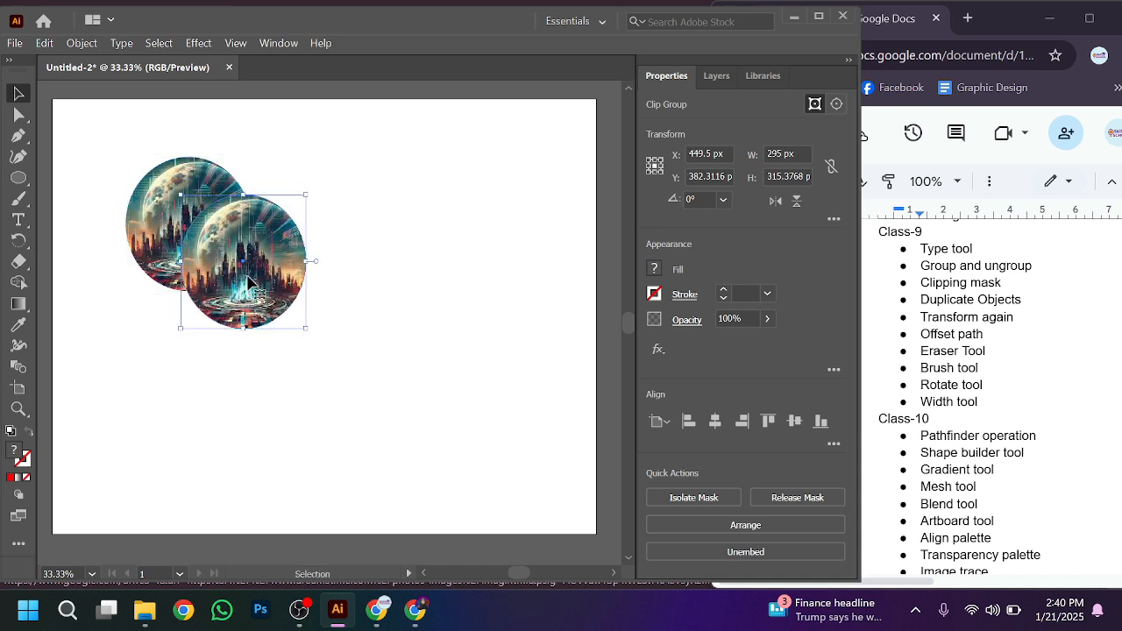
Repeat the duplicate transformation to add five more clipped images along the diagonal, and deselect them
{"action": "key", "text": "ctrl"}
{"action": "key", "text": "ctrl+d"}
{"action": "key", "text": "ctrl+d"}
{"action": "key", "text": "ctrl+d"}
{"action": "key", "text": "ctrl+d"}
{"action": "key", "text": "ctrl+d"}
{"action": "key", "text": "ctrl+d"}
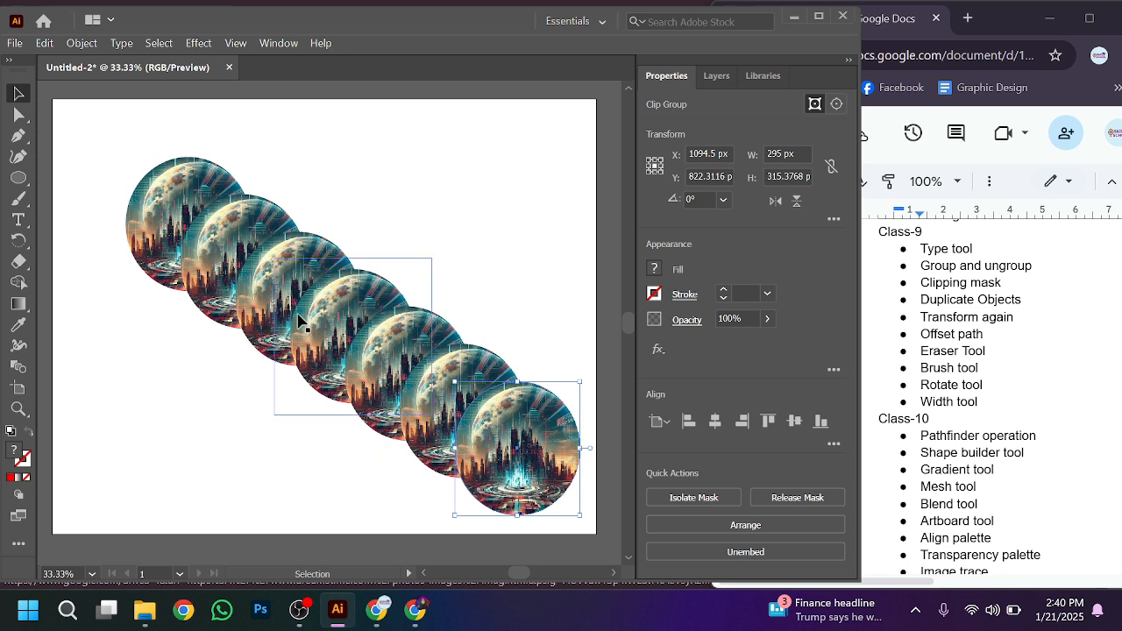
{"action": "left_click", "coordinate": [152, 382]}
Draw a red star about 145 px wide above the row of images and place an overlapping duplicate diagonally below it
{"action": "left_click", "coordinate": [18, 178]}
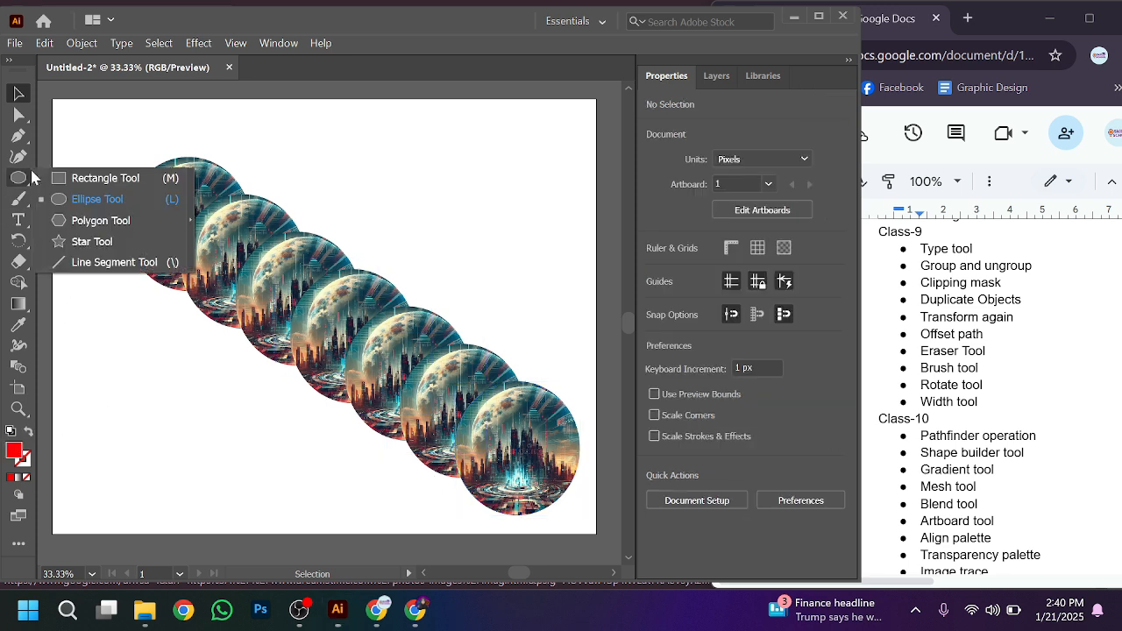
{"action": "left_click", "coordinate": [88, 241]}
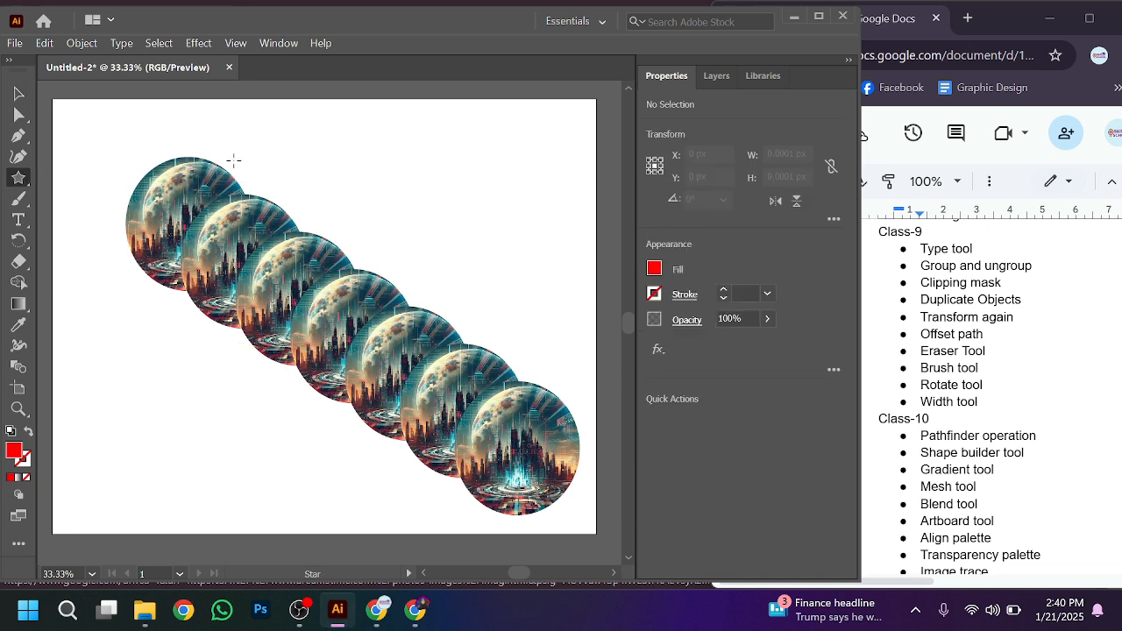
{"action": "left_click_drag", "start_coordinate": [318, 138], "coordinate": [349, 162]}
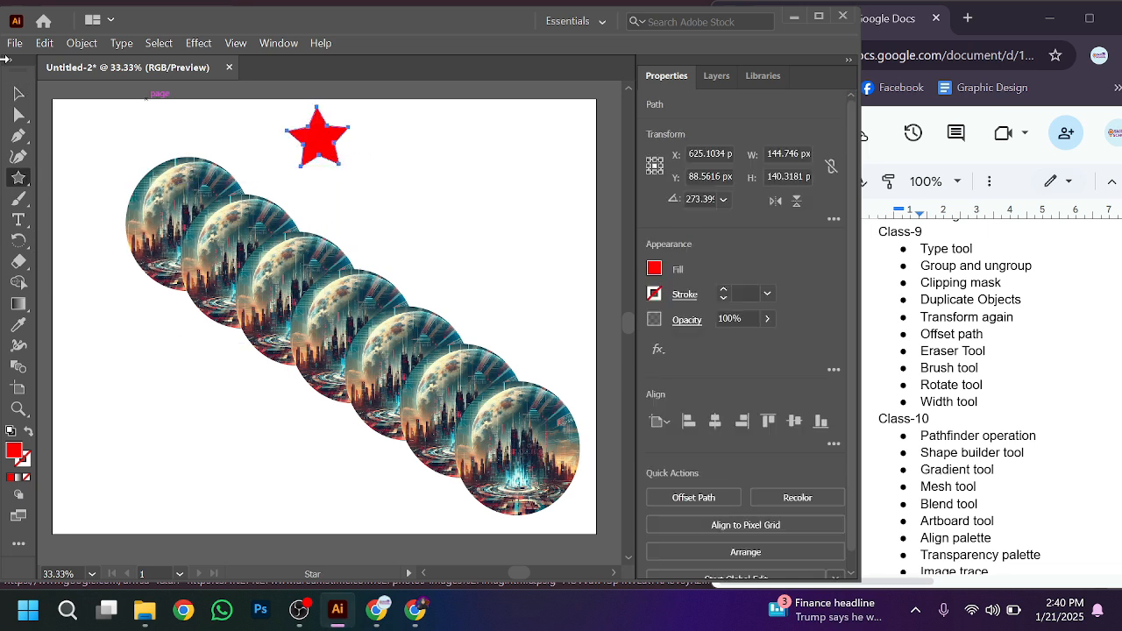
{"action": "left_click", "coordinate": [19, 94]}
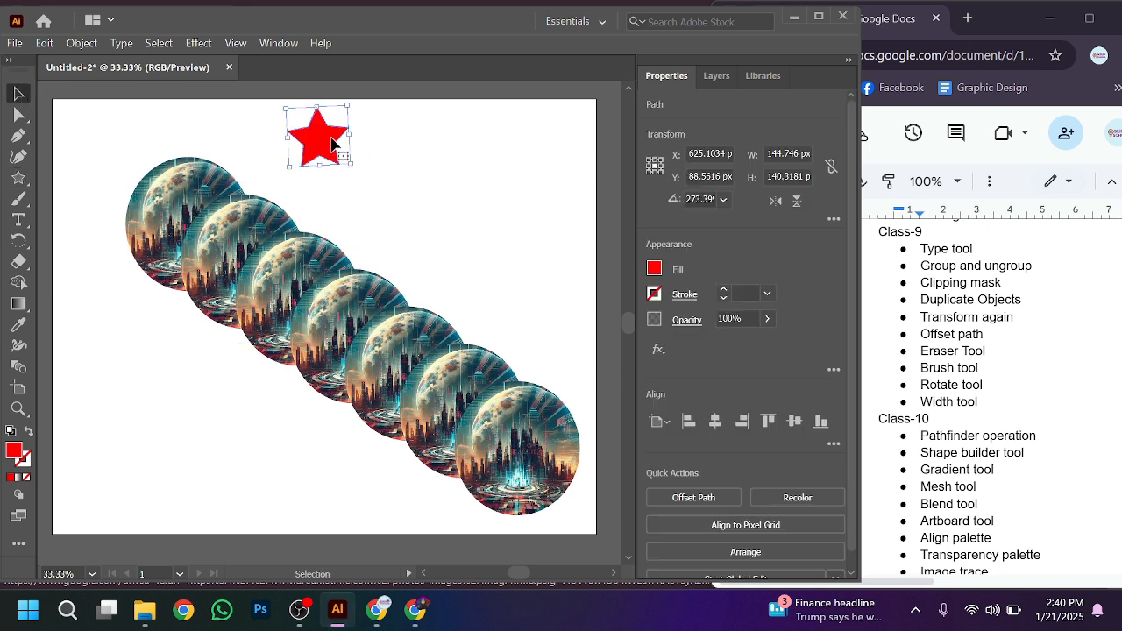
{"action": "left_click_drag", "start_coordinate": [333, 142], "coordinate": [350, 166]}
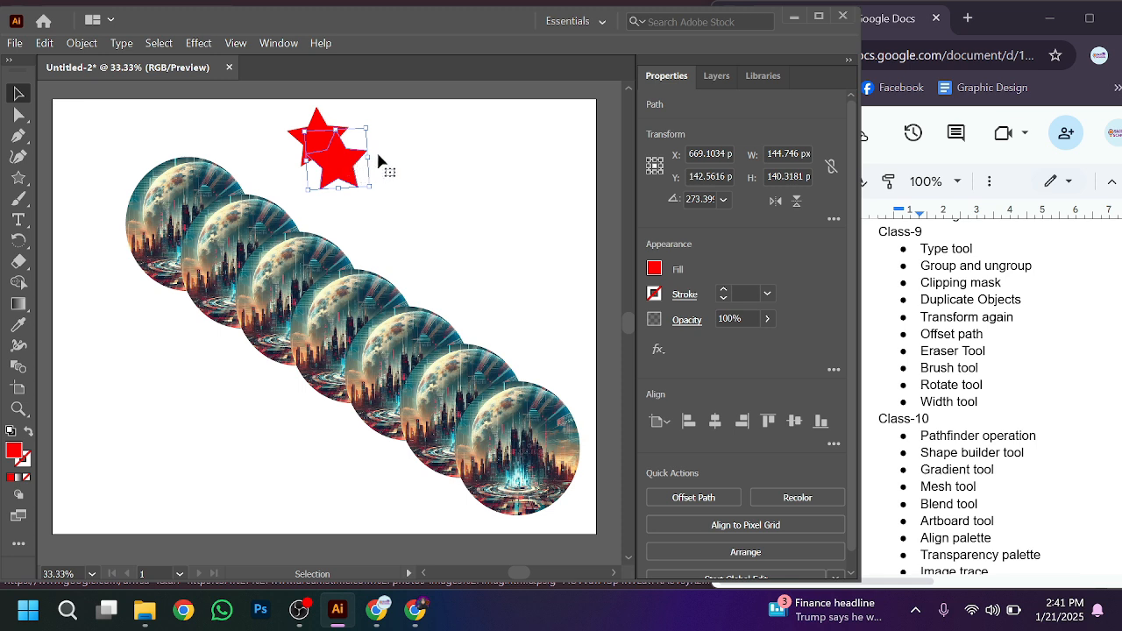
Repeat the star duplication until the diagonal row of stars reaches the artboard's right edge
{"action": "key", "text": "ctrl+d"}
{"action": "key", "text": "ctrl+d"}
{"action": "key", "text": "ctrl+d"}
{"action": "key", "text": "ctrl+d"}
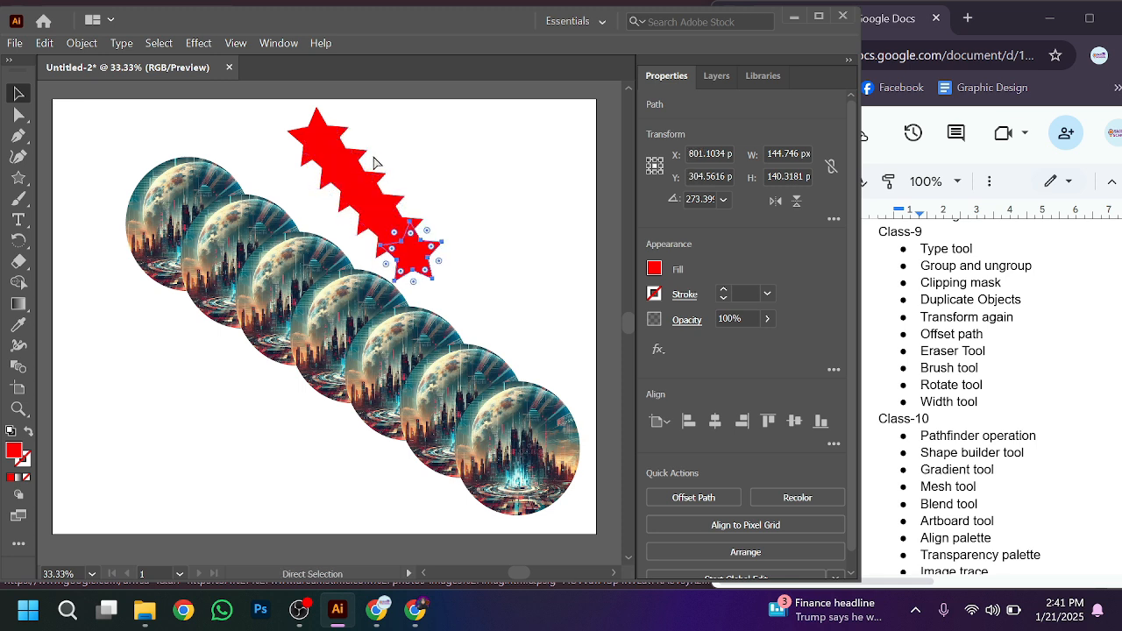
{"action": "key", "text": "ctrl+d"}
{"action": "key", "text": "ctrl+d"}
{"action": "key", "text": "ctrl+d"}
{"action": "key", "text": "ctrl+d"}
{"action": "key", "text": "ctrl+d"}
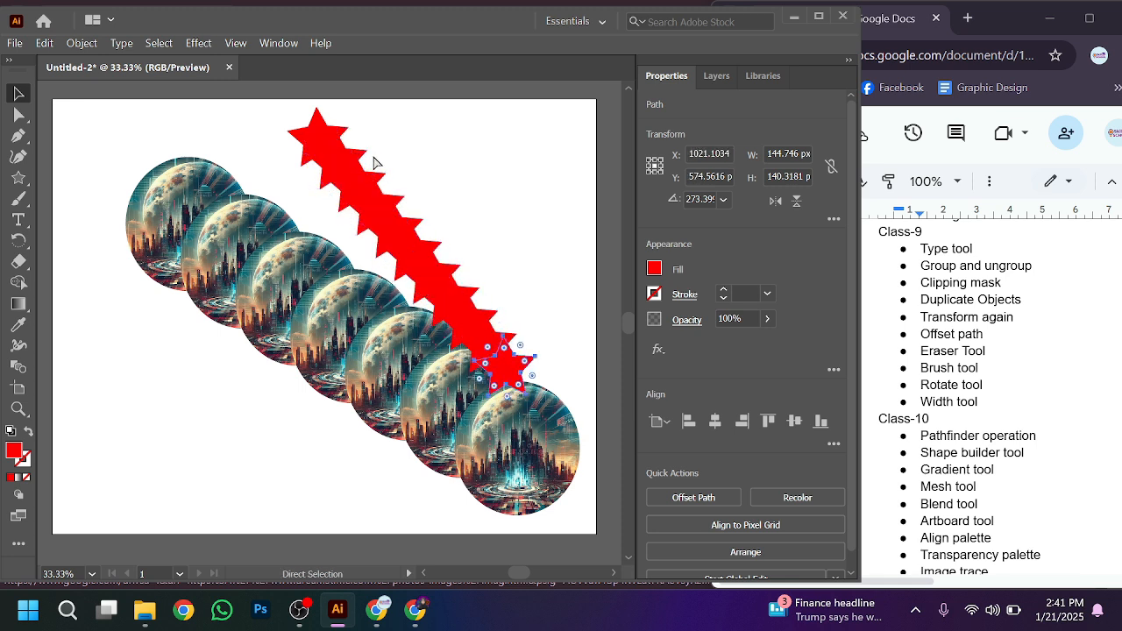
{"action": "key", "text": "ctrl+d"}
{"action": "key", "text": "ctrl+d"}
{"action": "key", "text": "ctrl+d"}
{"action": "key", "text": "ctrl+d"}
{"action": "key", "text": "ctrl+d"}
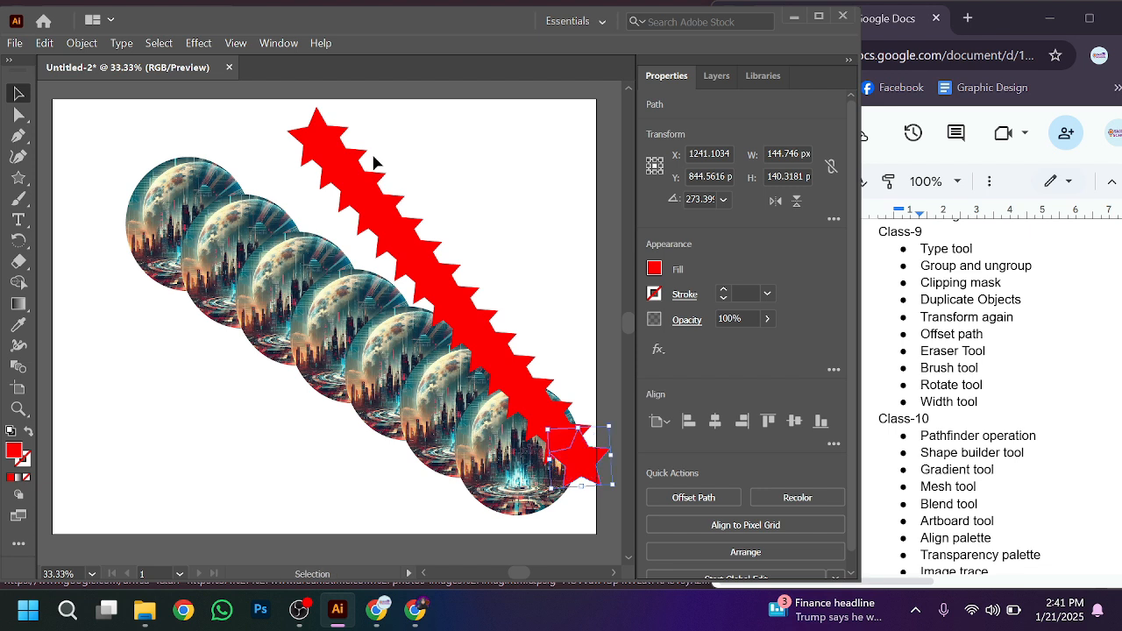
Delete all the stars and the duplicated clipped images, keeping only the first clipped image
{"action": "left_click_drag", "start_coordinate": [354, 121], "coordinate": [575, 395]}
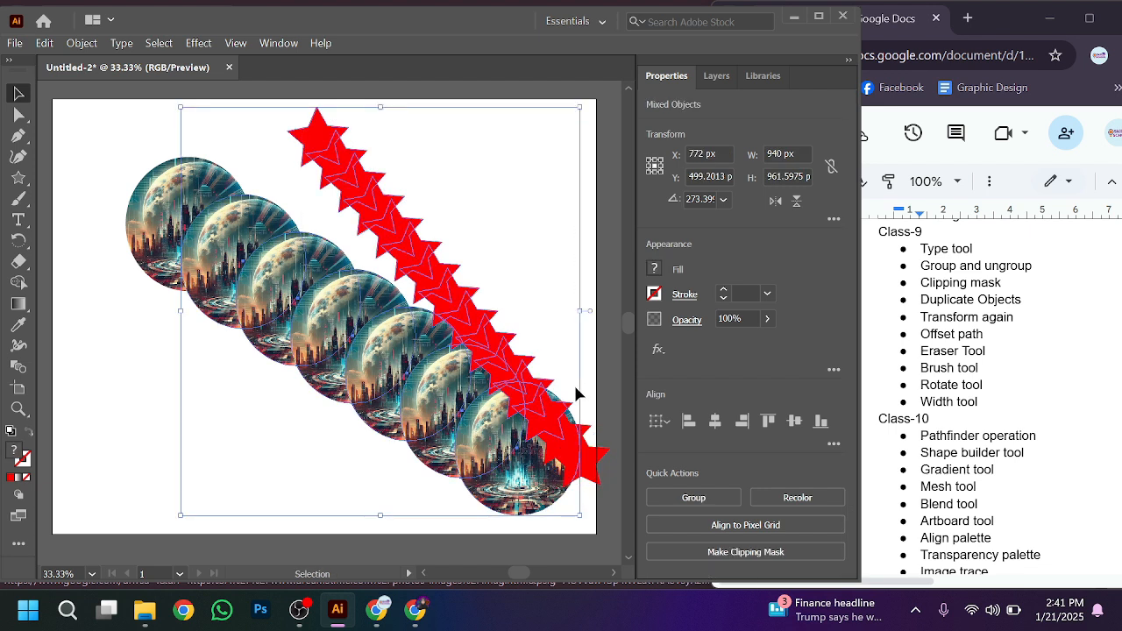
{"action": "key", "text": "Delete"}
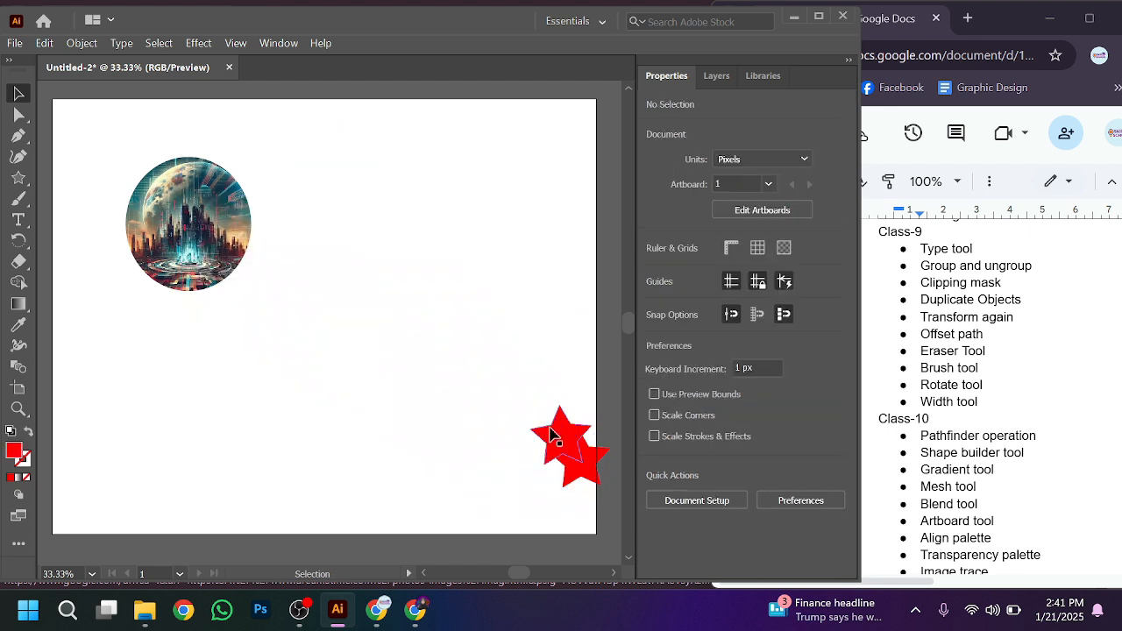
{"action": "left_click_drag", "start_coordinate": [524, 386], "coordinate": [609, 483]}
{"action": "key", "text": "Delete"}
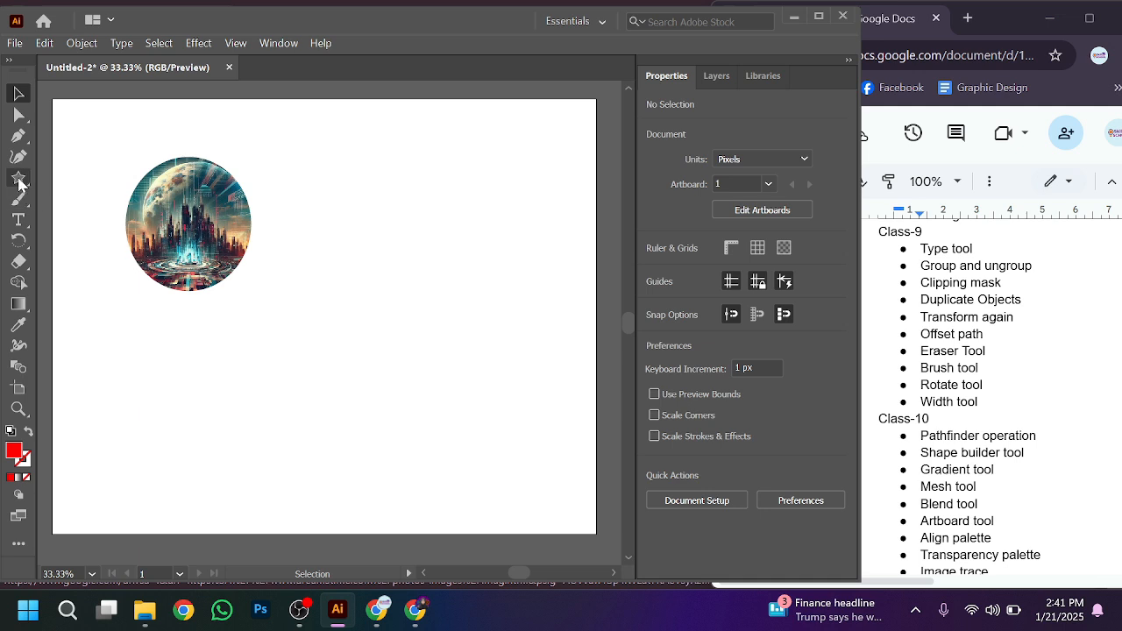
Draw a narrow upright ellipse about 76 × 331 px beside the clipped image and set its fill to none
{"action": "left_click_drag", "start_coordinate": [17, 177], "coordinate": [69, 199]}
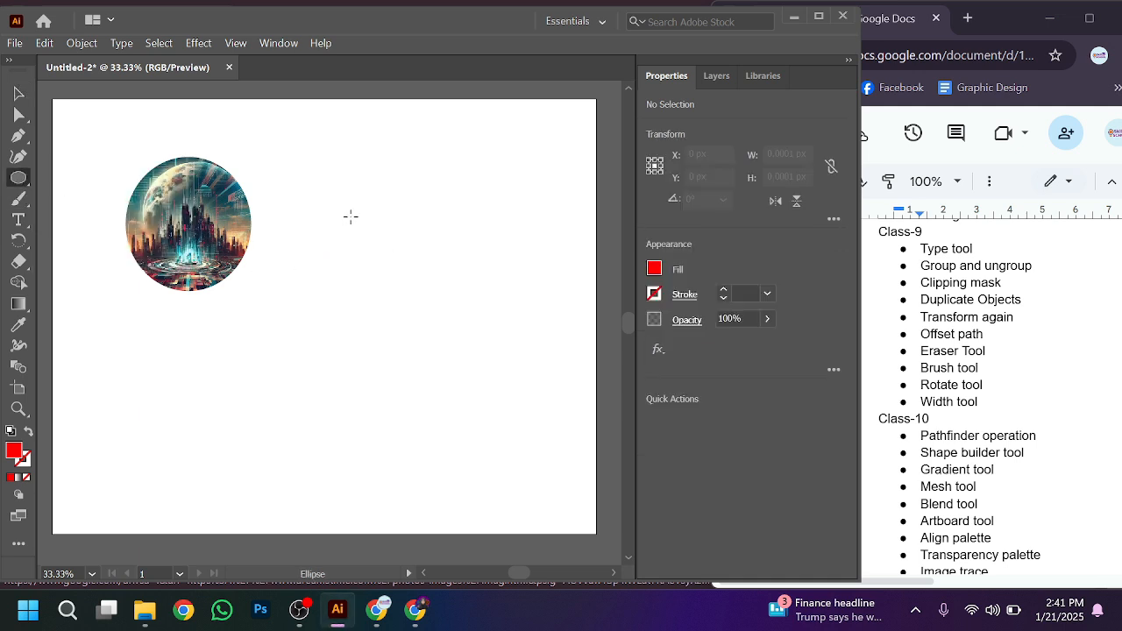
{"action": "left_click_drag", "start_coordinate": [339, 208], "coordinate": [372, 349]}
{"action": "left_click", "coordinate": [654, 269]}
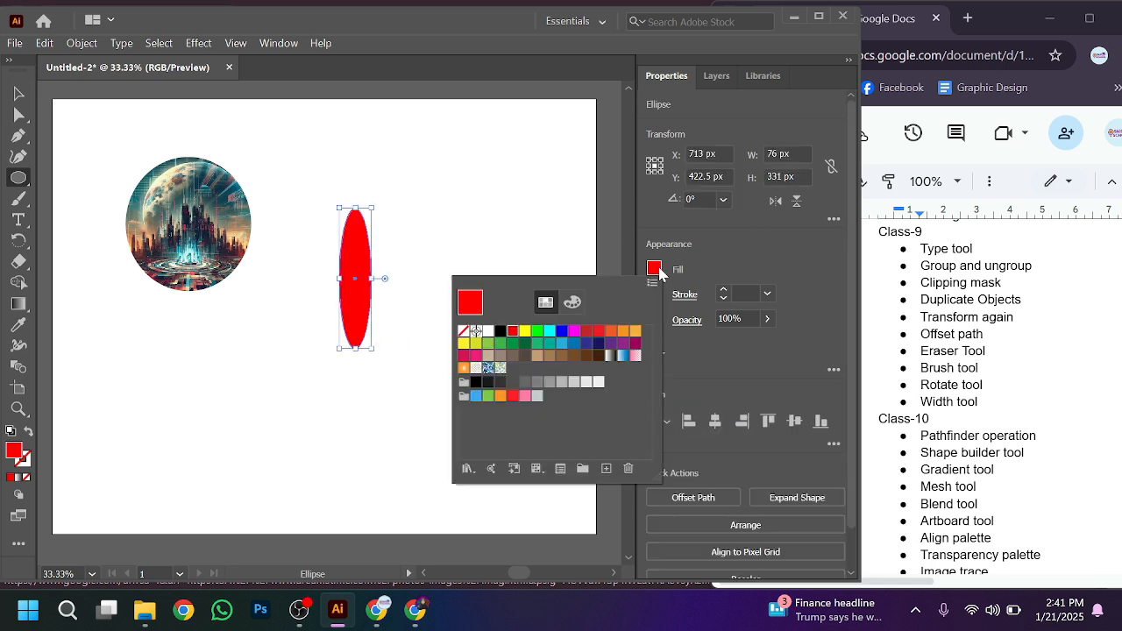
{"action": "left_click", "coordinate": [464, 333]}
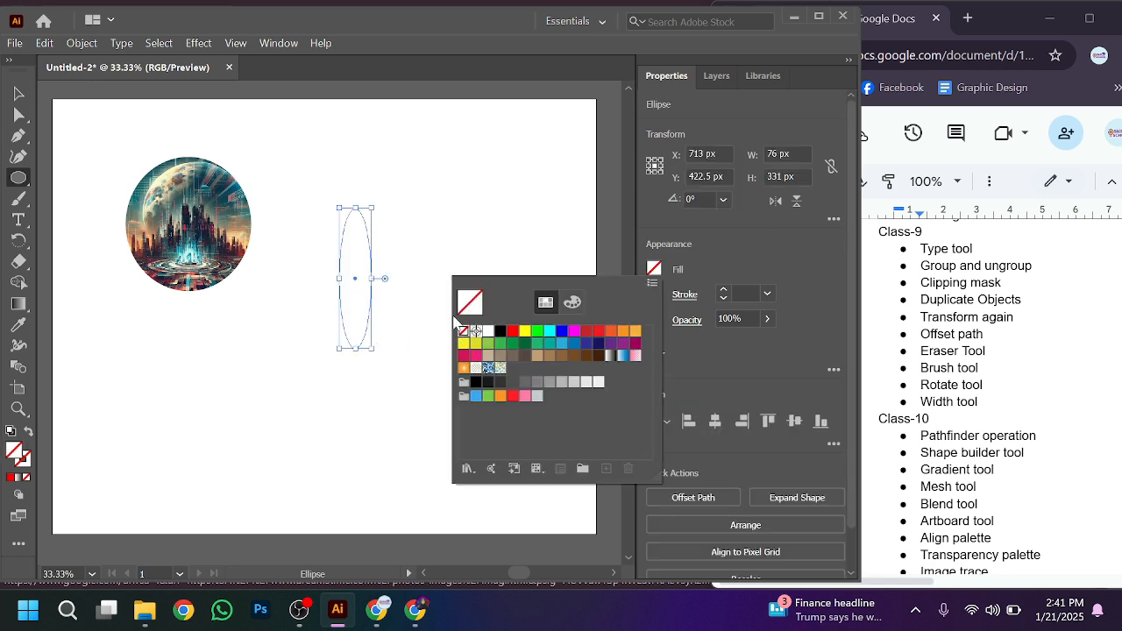
{"action": "left_click", "coordinate": [692, 274]}
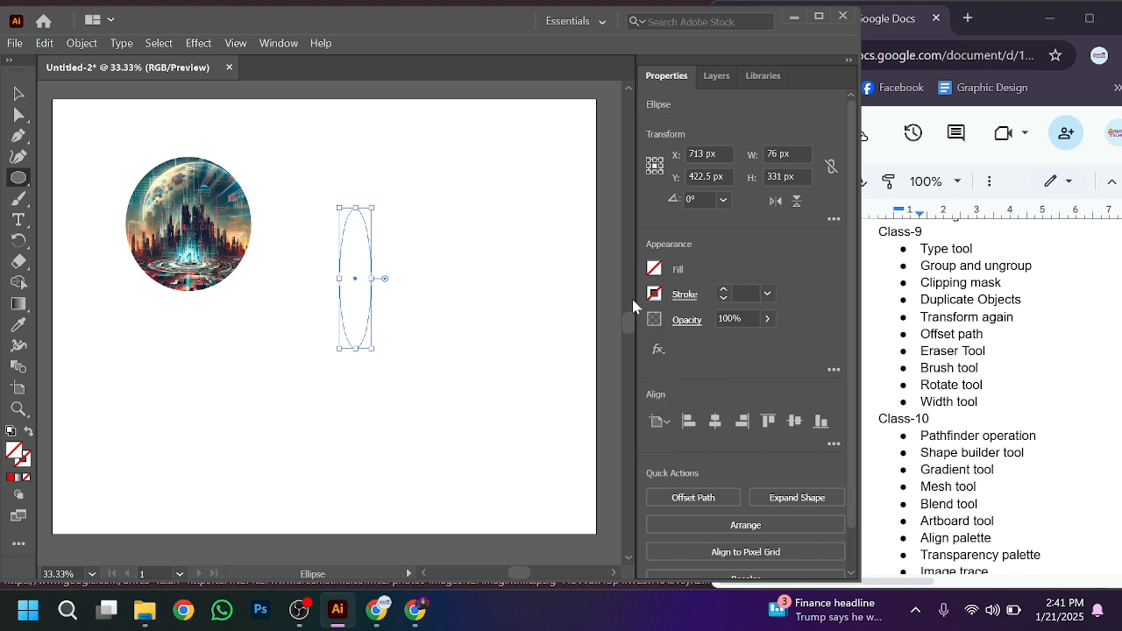
Give the narrow ellipse a black stroke with a weight of 4 pt
{"action": "left_click", "coordinate": [655, 295]}
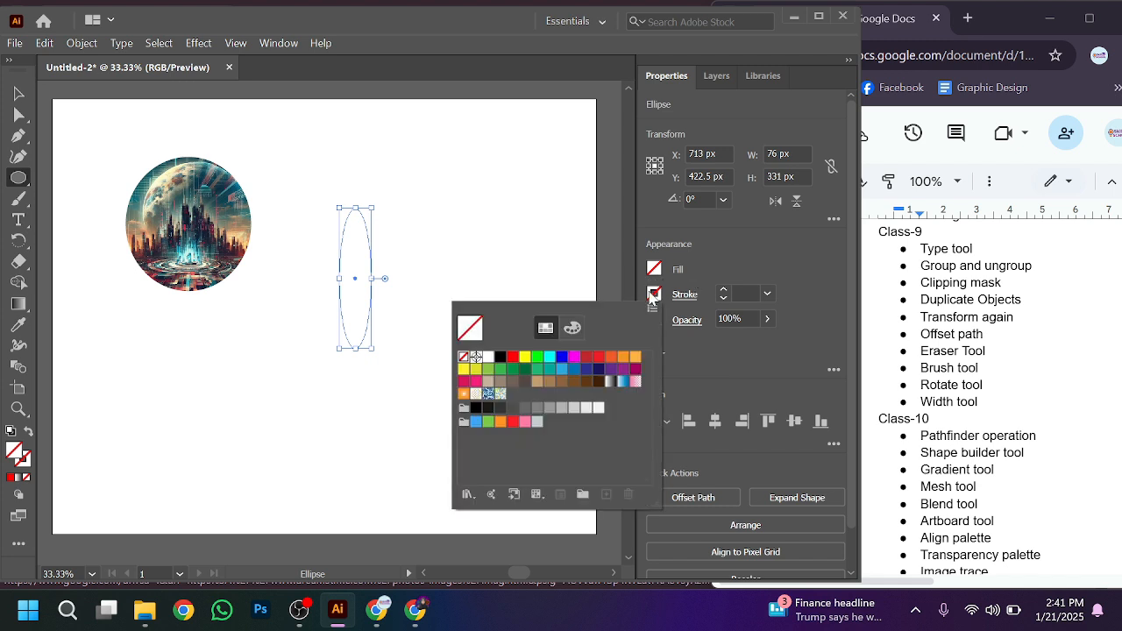
{"action": "left_click", "coordinate": [499, 357]}
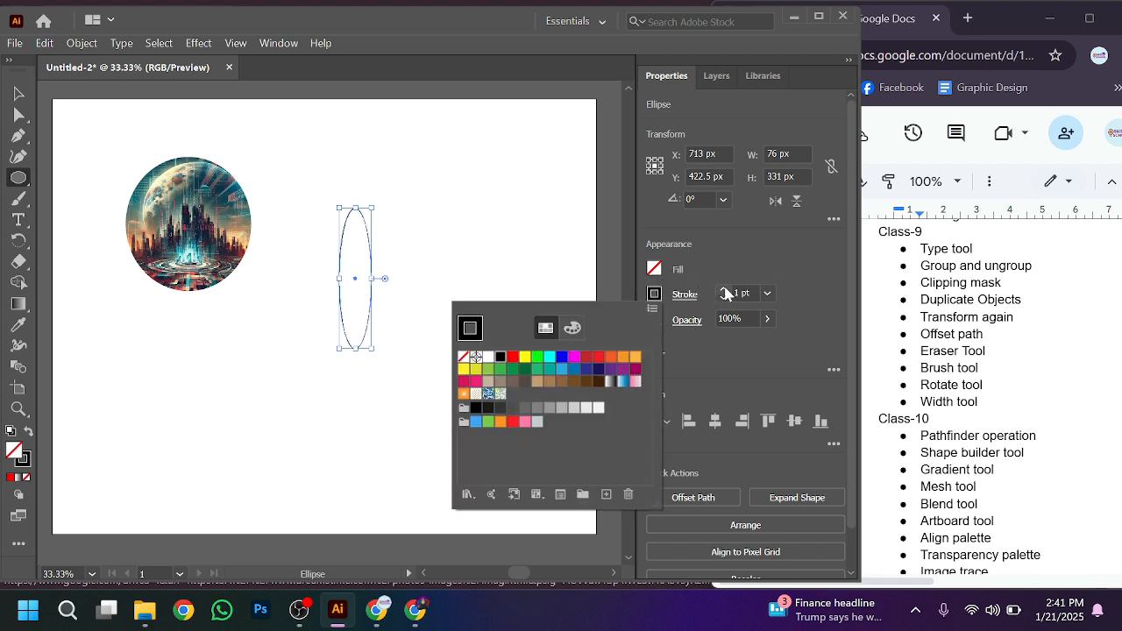
{"action": "left_click", "coordinate": [724, 290]}
{"action": "left_click", "coordinate": [725, 290]}
{"action": "left_click", "coordinate": [724, 290]}
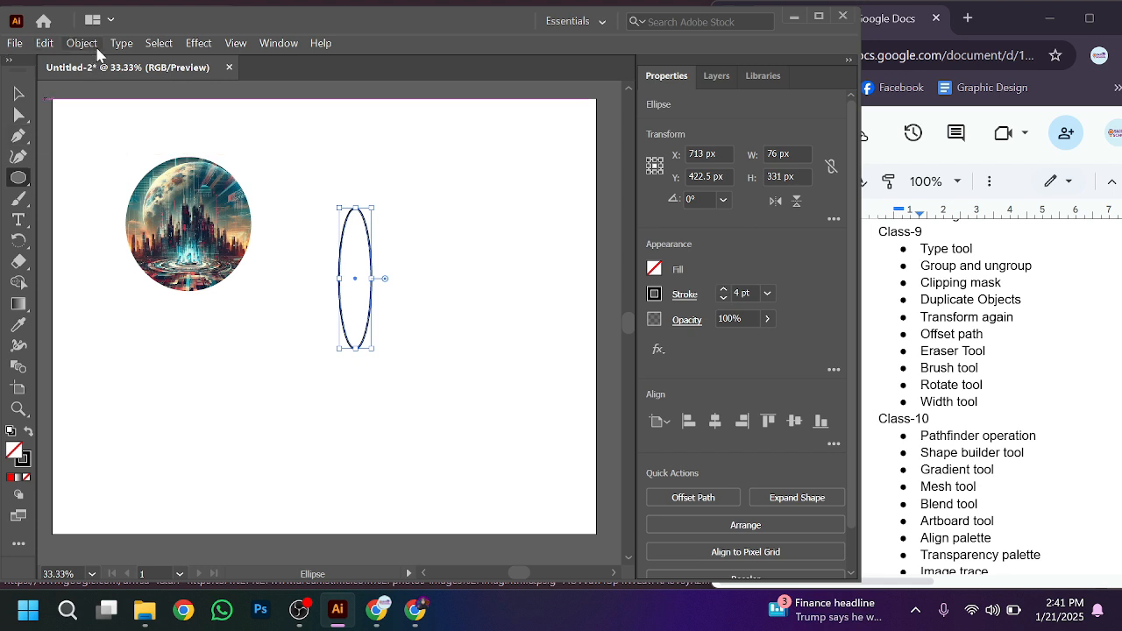
Apply the Distort & Transform Transform effect to the ellipse with a rotation angle of -12°
{"action": "left_click", "coordinate": [210, 42]}
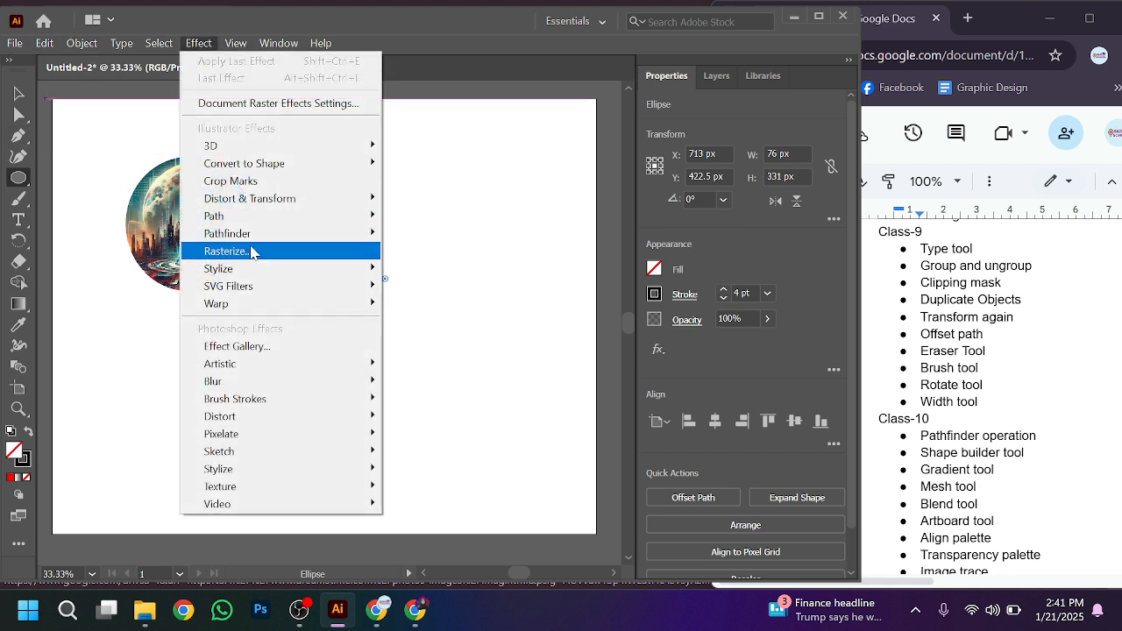
{"action": "mouse_move", "coordinate": [252, 202]}
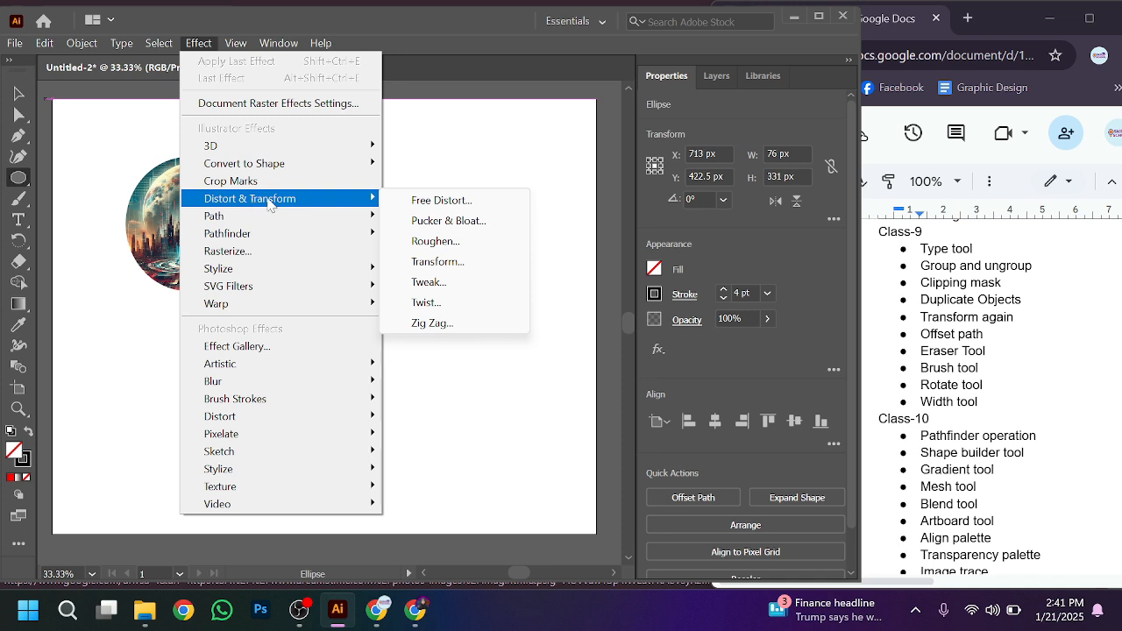
{"action": "left_click", "coordinate": [438, 261]}
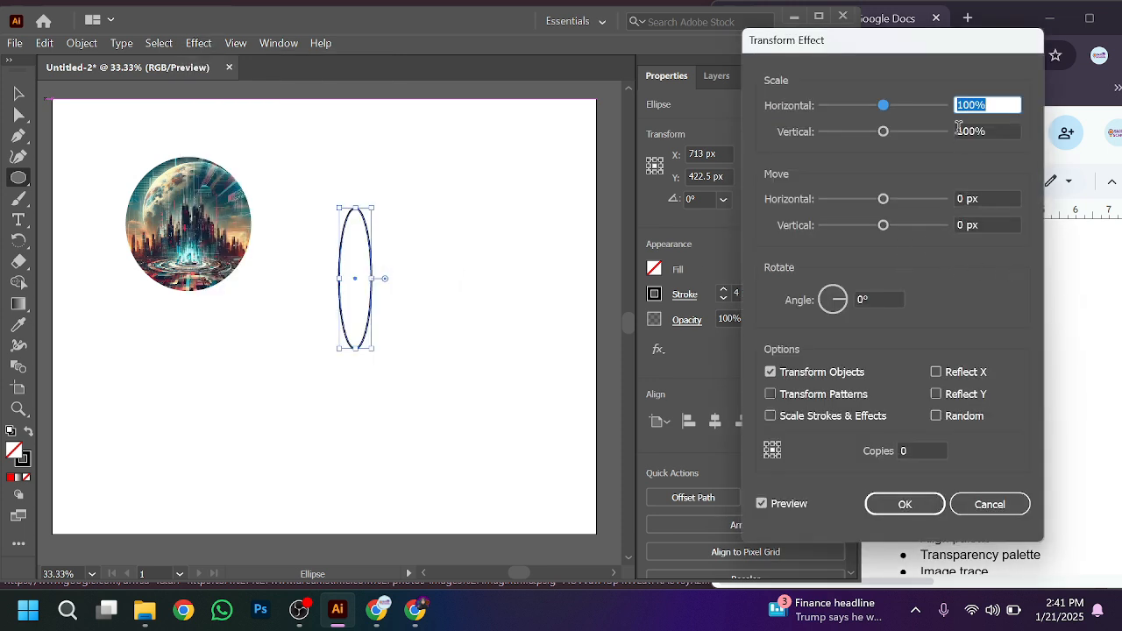
{"action": "left_click_drag", "start_coordinate": [891, 50], "coordinate": [615, 55]}
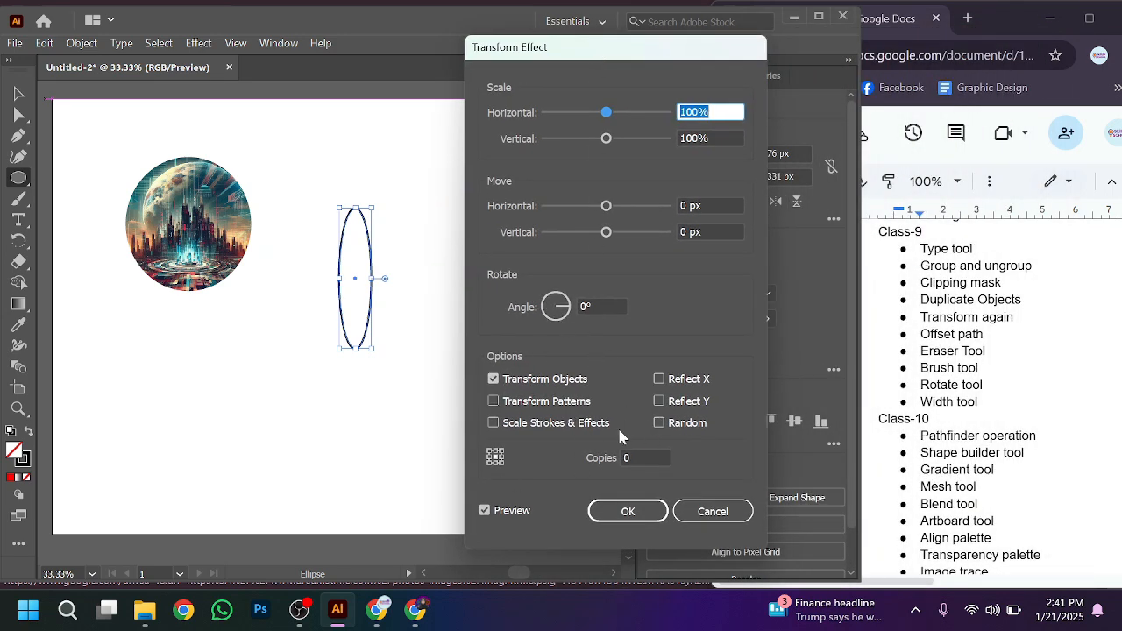
{"action": "left_click", "coordinate": [594, 306]}
{"action": "scroll", "coordinate": [594, 306], "scroll_direction": "down", "scroll_amount": 4}
{"action": "scroll", "coordinate": [593, 306], "scroll_direction": "down", "scroll_amount": 8}
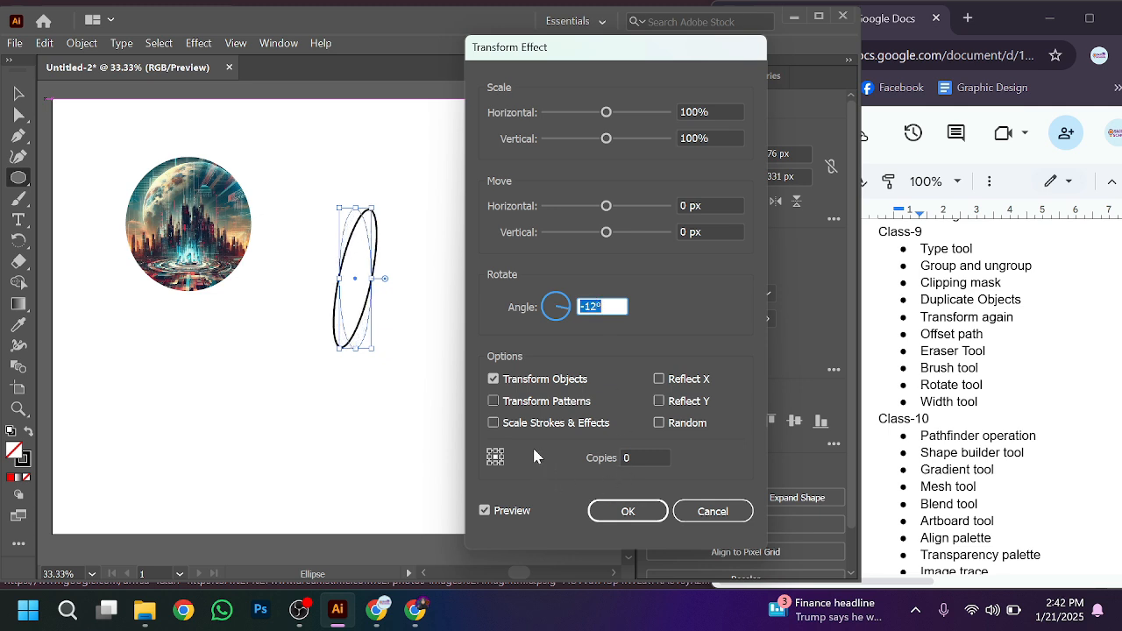
Set the number of copies in the ellipse's Transform effect to 14
{"action": "left_click", "coordinate": [637, 458]}
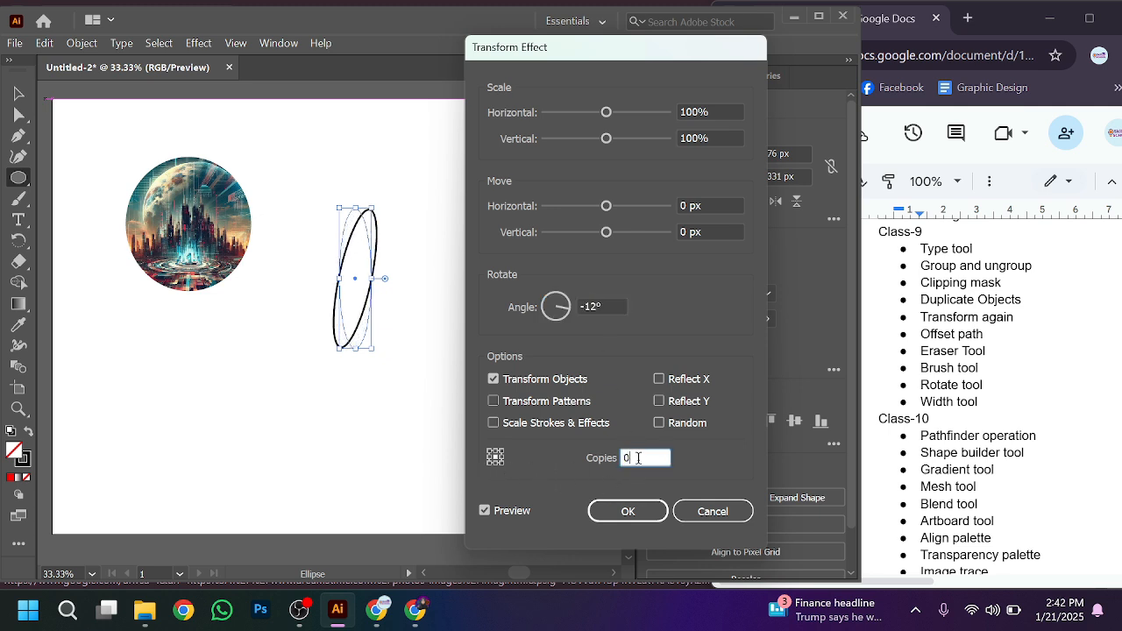
{"action": "scroll", "coordinate": [638, 458], "scroll_direction": "up", "scroll_amount": 3}
{"action": "scroll", "coordinate": [637, 457], "scroll_direction": "up", "scroll_amount": 11}
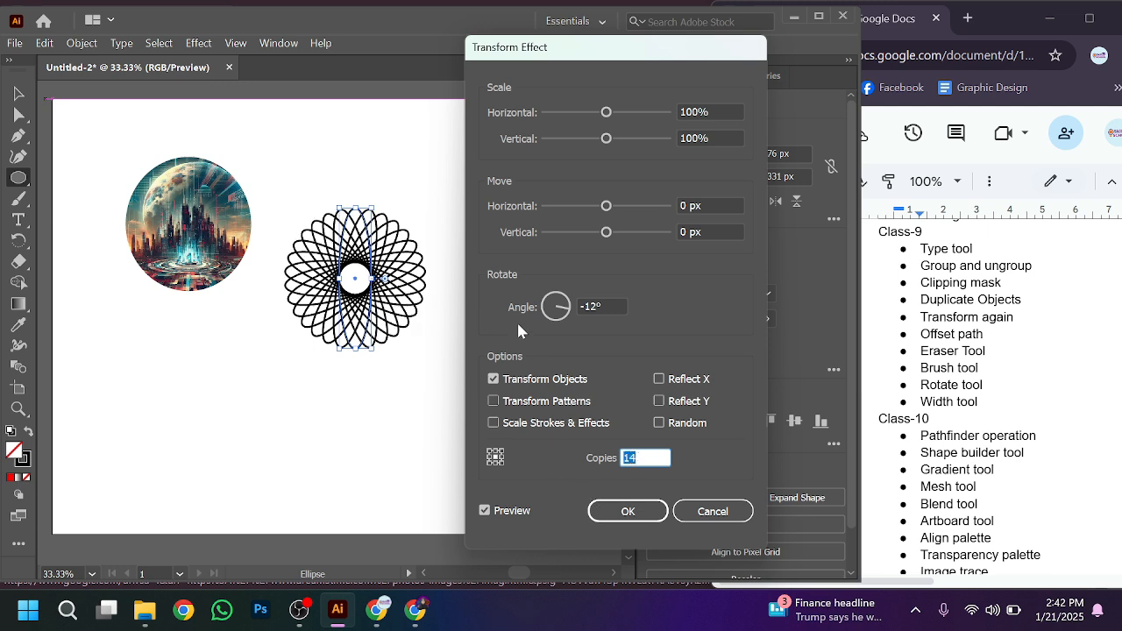
Try corner and edge reference points for the ellipse's rotated copies, return to the center point and apply the effect
{"action": "left_click", "coordinate": [501, 463]}
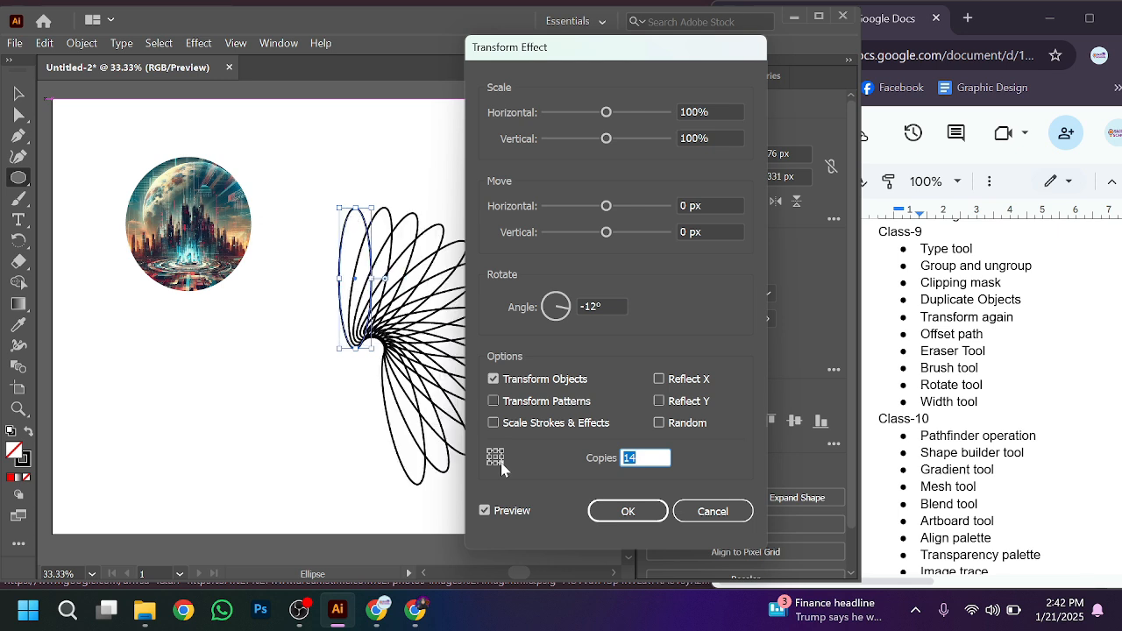
{"action": "left_click", "coordinate": [493, 463]}
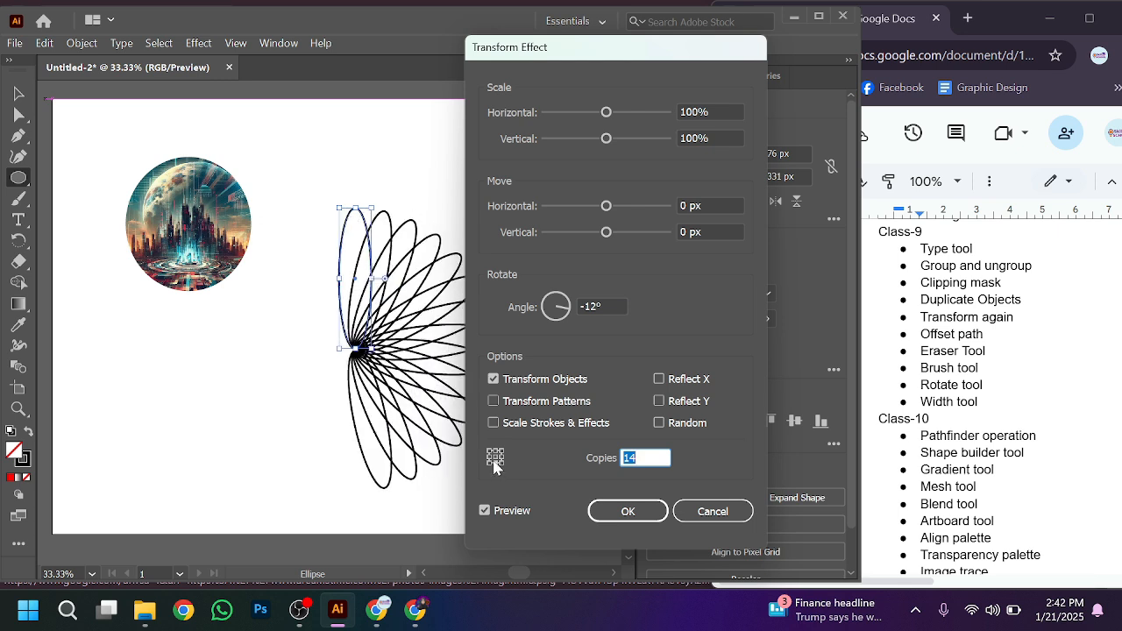
{"action": "left_click", "coordinate": [490, 457]}
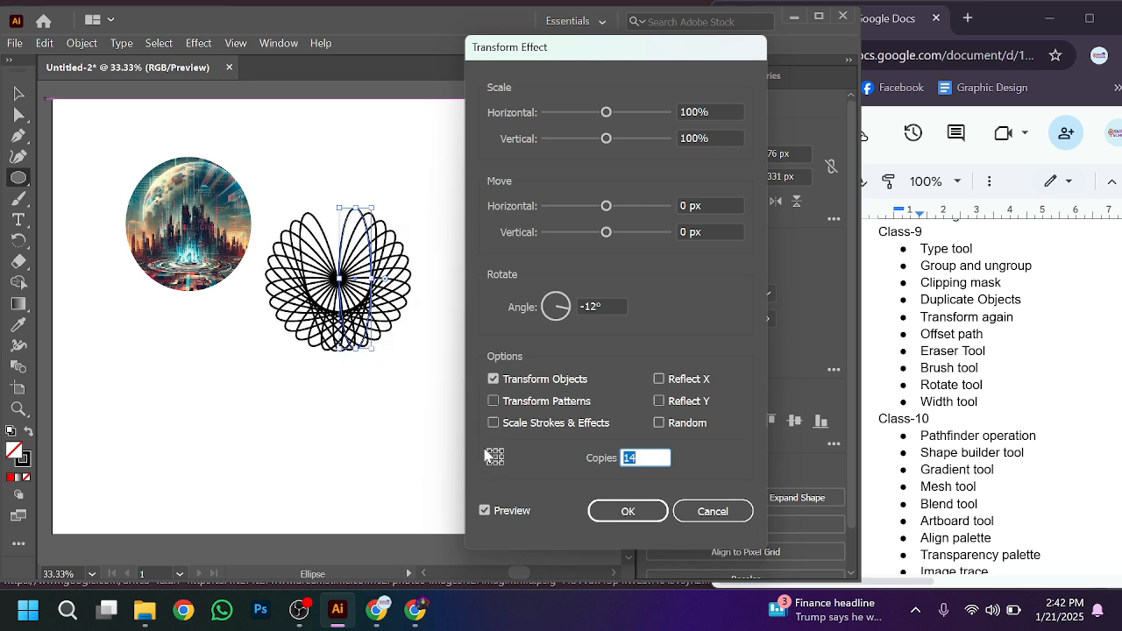
{"action": "left_click", "coordinate": [495, 457]}
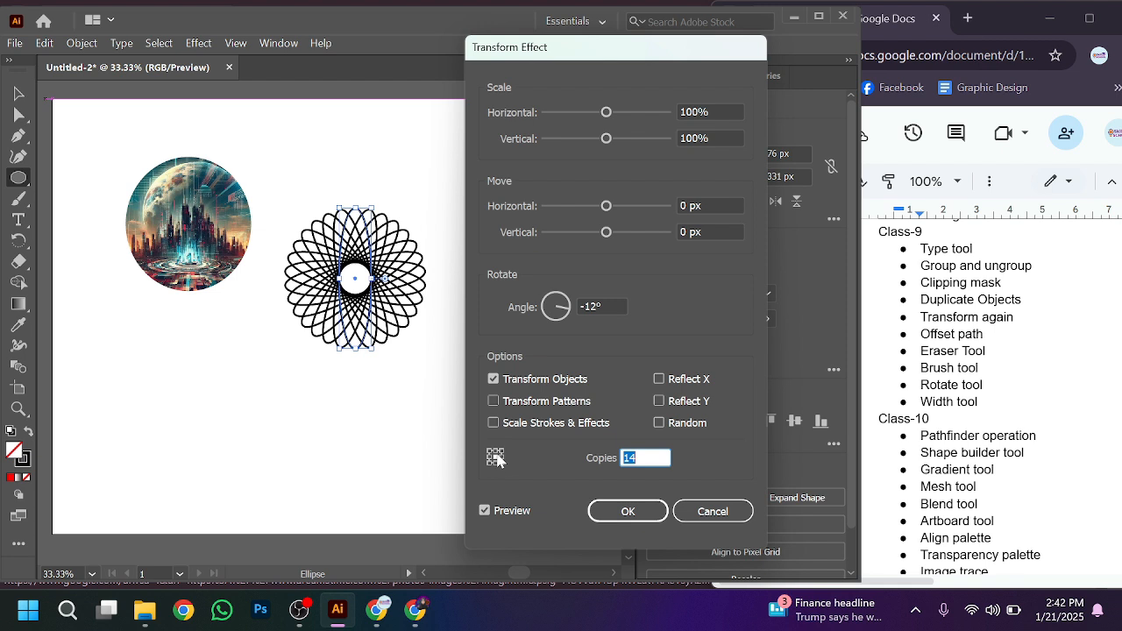
{"action": "left_click", "coordinate": [646, 511]}
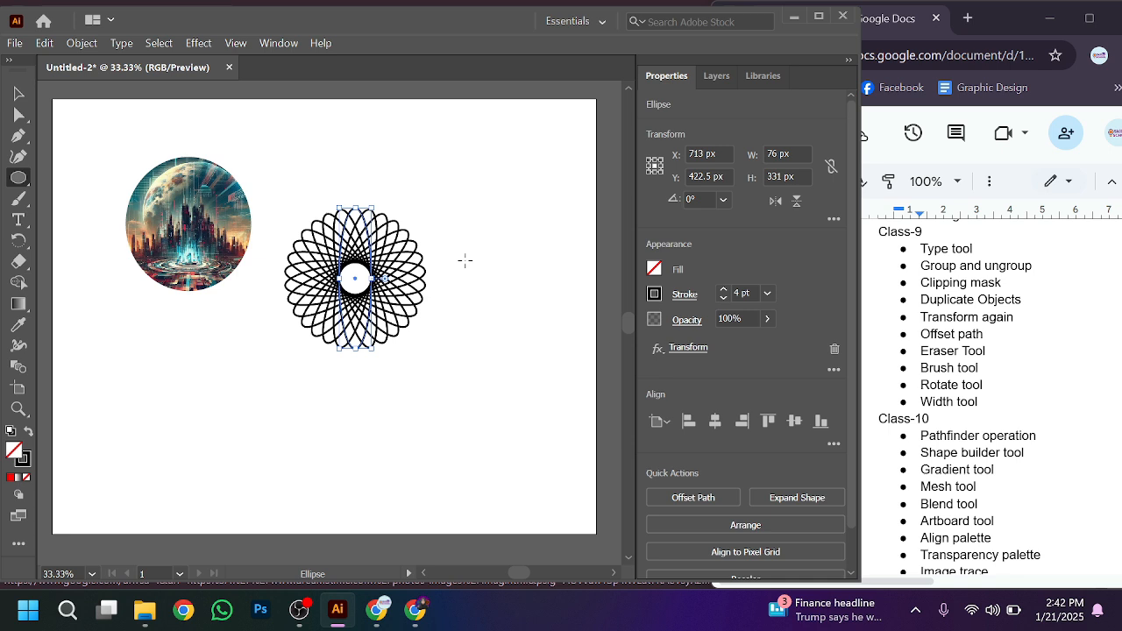
Delete the clipped circular image and the rotated ellipse pattern from the artboard
{"action": "left_click", "coordinate": [20, 94]}
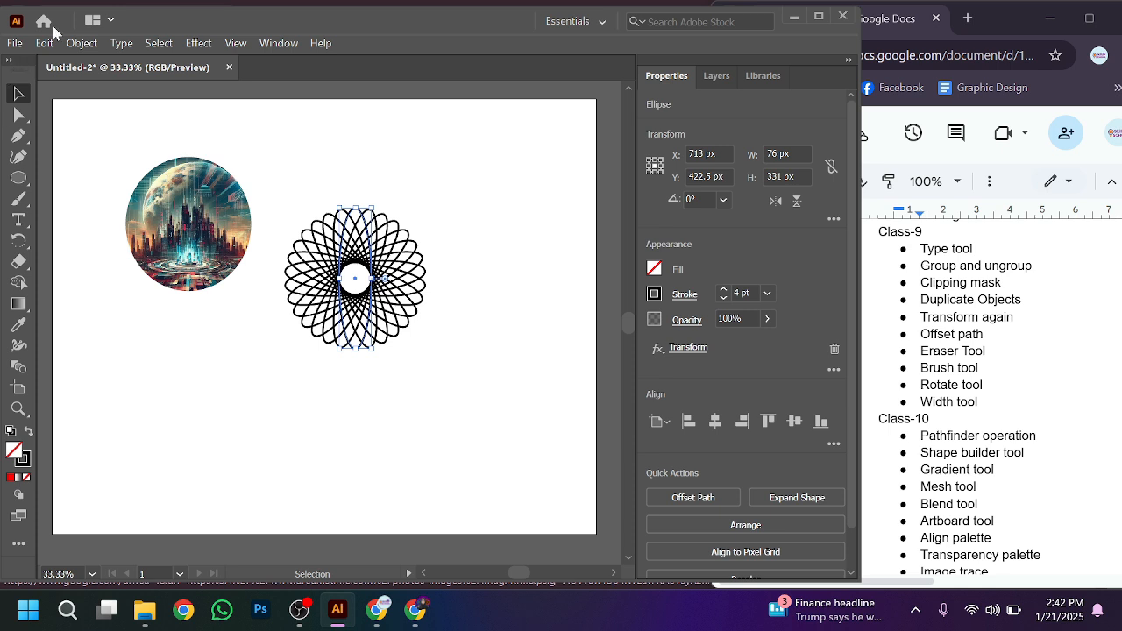
{"action": "left_click_drag", "start_coordinate": [111, 139], "coordinate": [436, 357]}
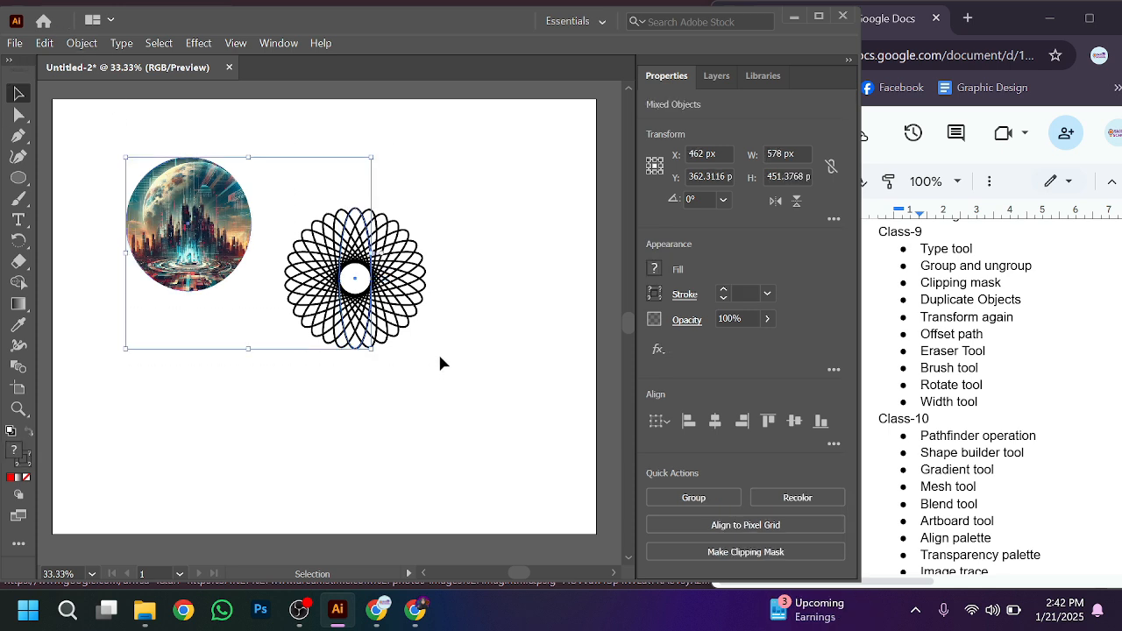
{"action": "key", "text": "Delete"}
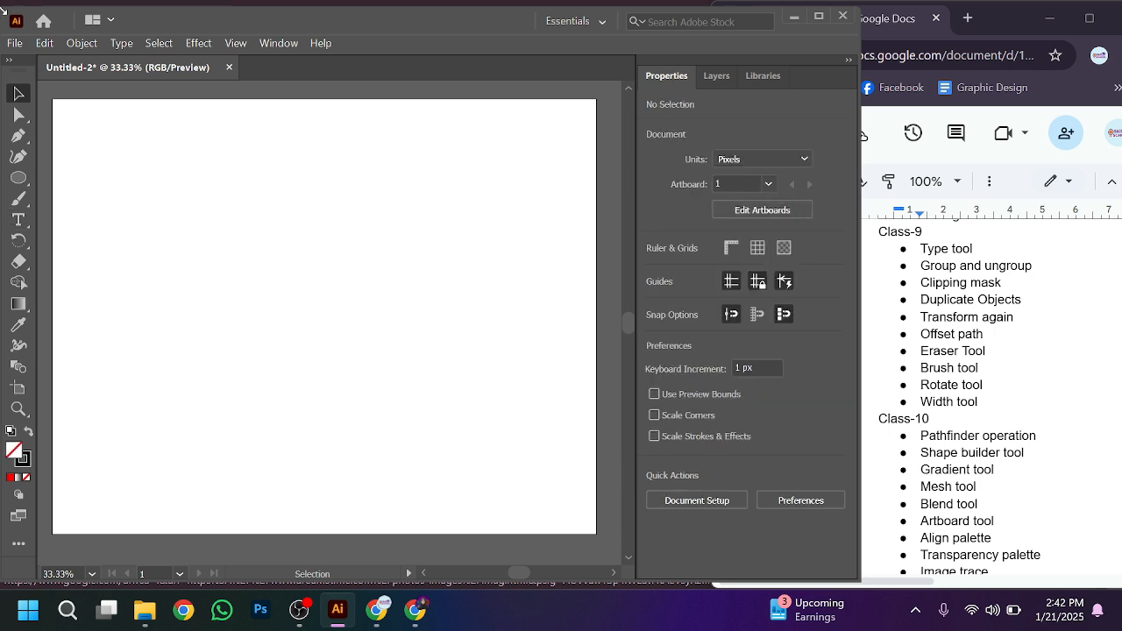
Draw an ellipse about 259 × 279 px in the artboard's upper left area, with a black fill and no stroke
{"action": "left_click", "coordinate": [17, 177]}
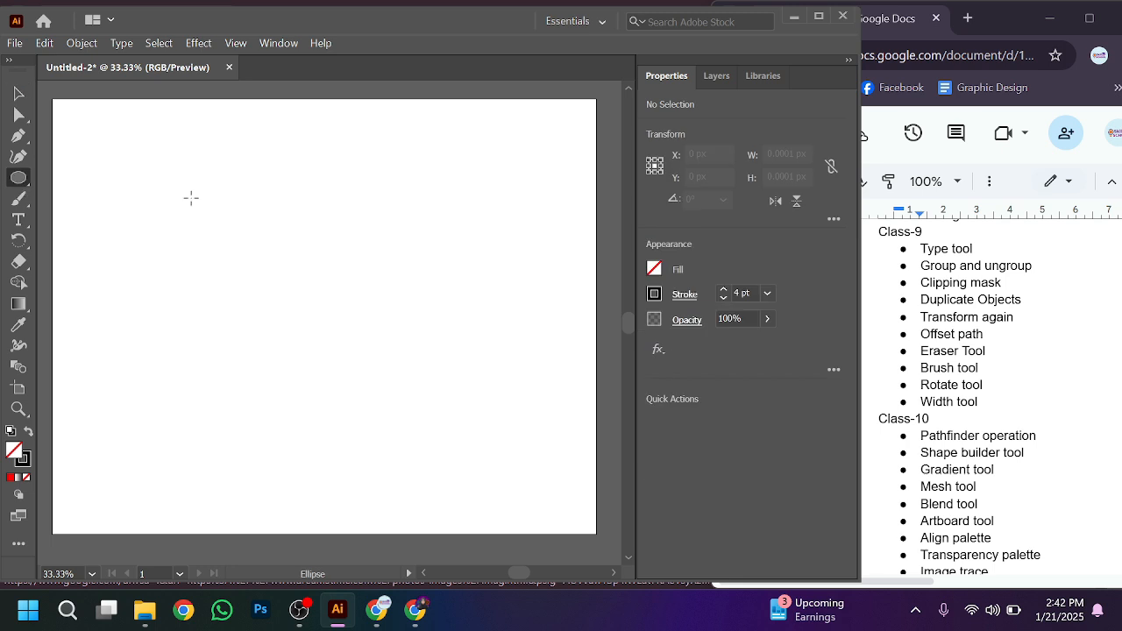
{"action": "left_click_drag", "start_coordinate": [128, 175], "coordinate": [239, 286]}
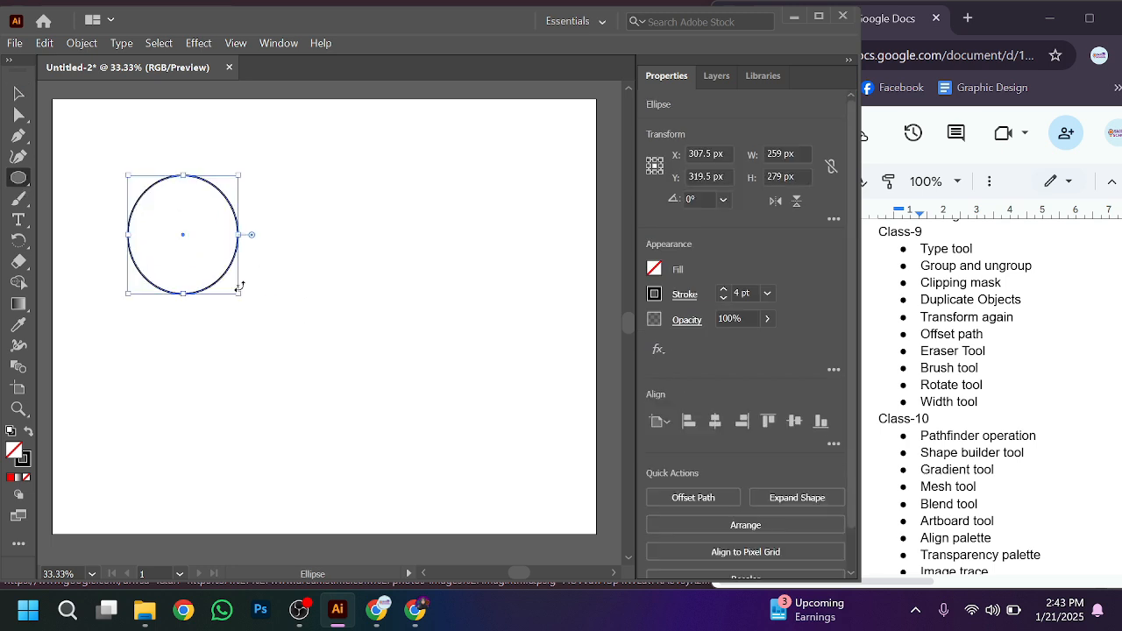
{"action": "left_click", "coordinate": [655, 270]}
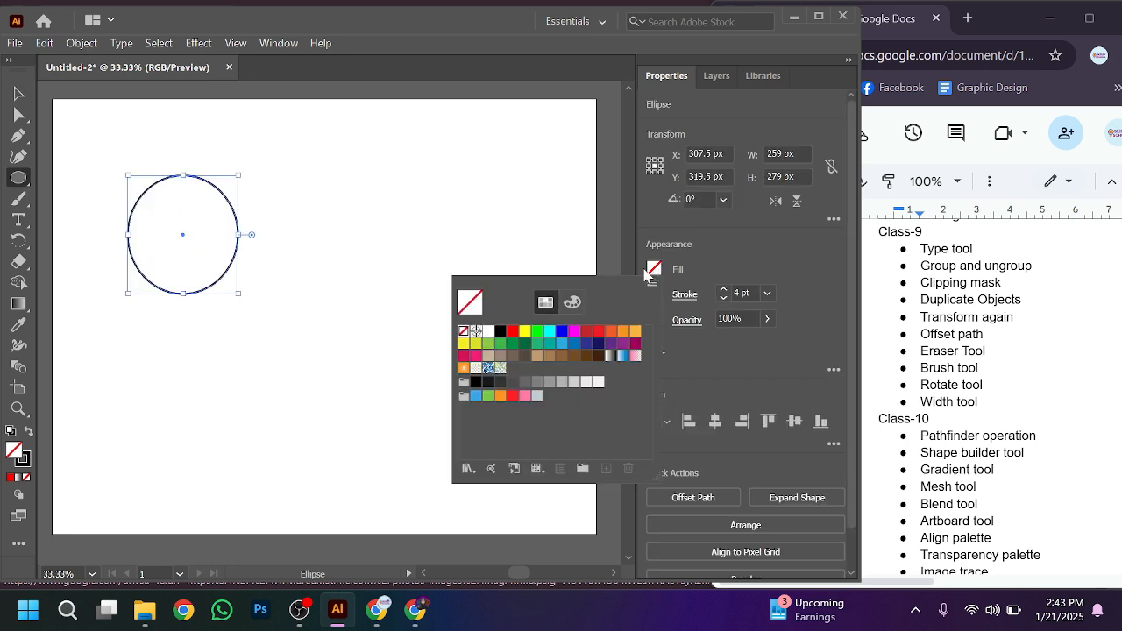
{"action": "left_click", "coordinate": [501, 331]}
{"action": "left_click", "coordinate": [690, 276]}
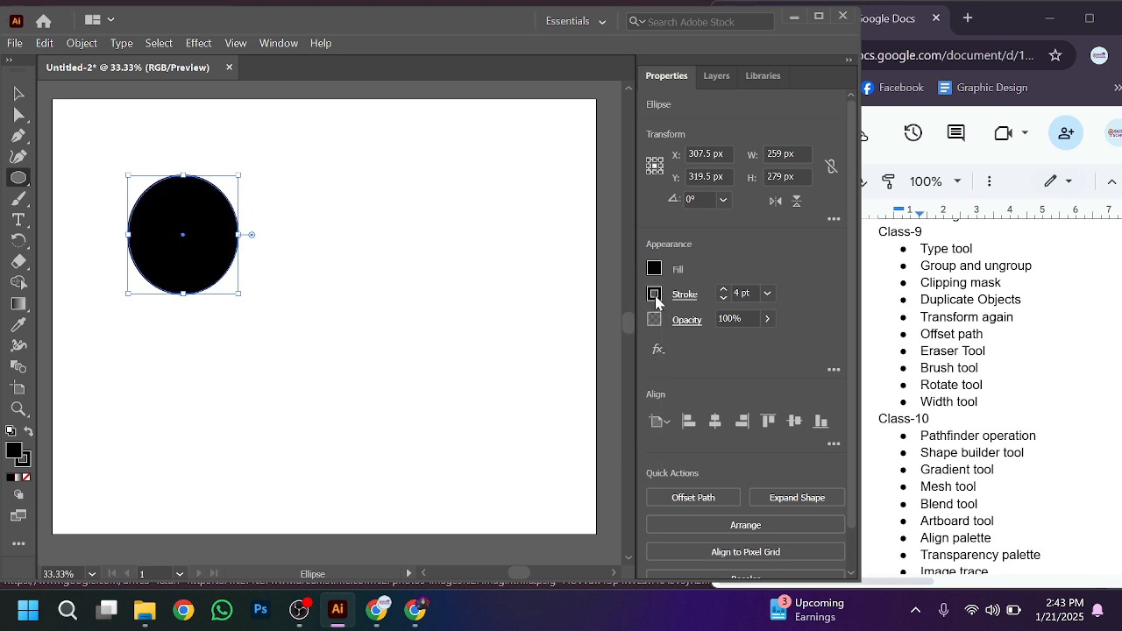
{"action": "left_click", "coordinate": [655, 294]}
{"action": "left_click", "coordinate": [464, 357]}
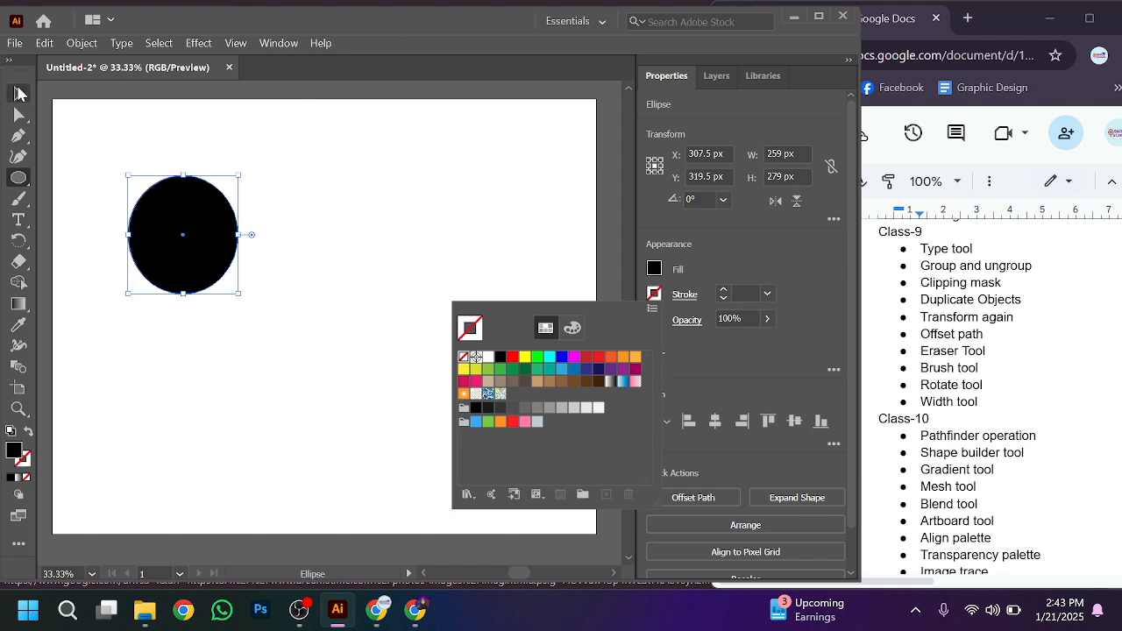
Duplicate the black ellipse, placing the copy slightly lower and to the right so that it overlaps the original
{"action": "left_click", "coordinate": [14, 92]}
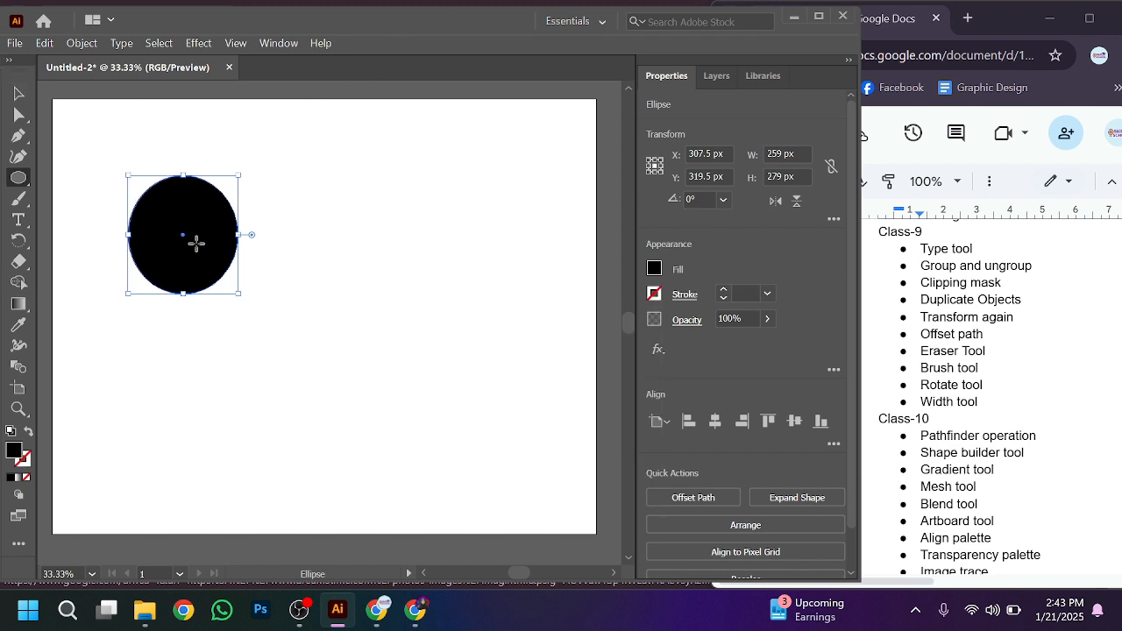
{"action": "left_click", "coordinate": [19, 93]}
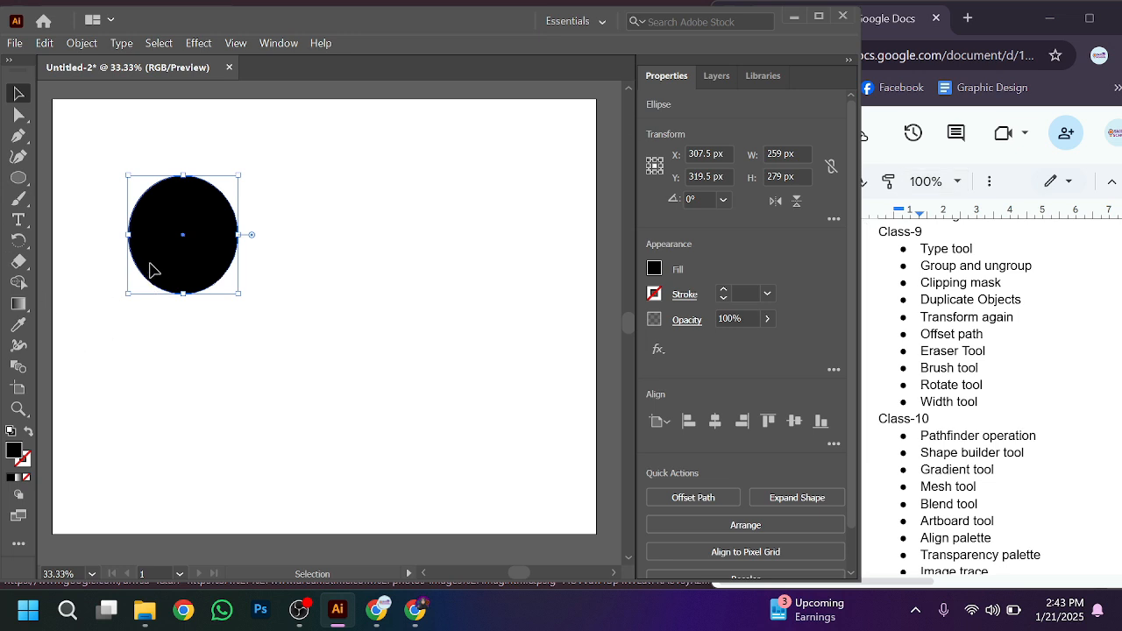
{"action": "left_click_drag", "start_coordinate": [150, 270], "coordinate": [219, 275]}
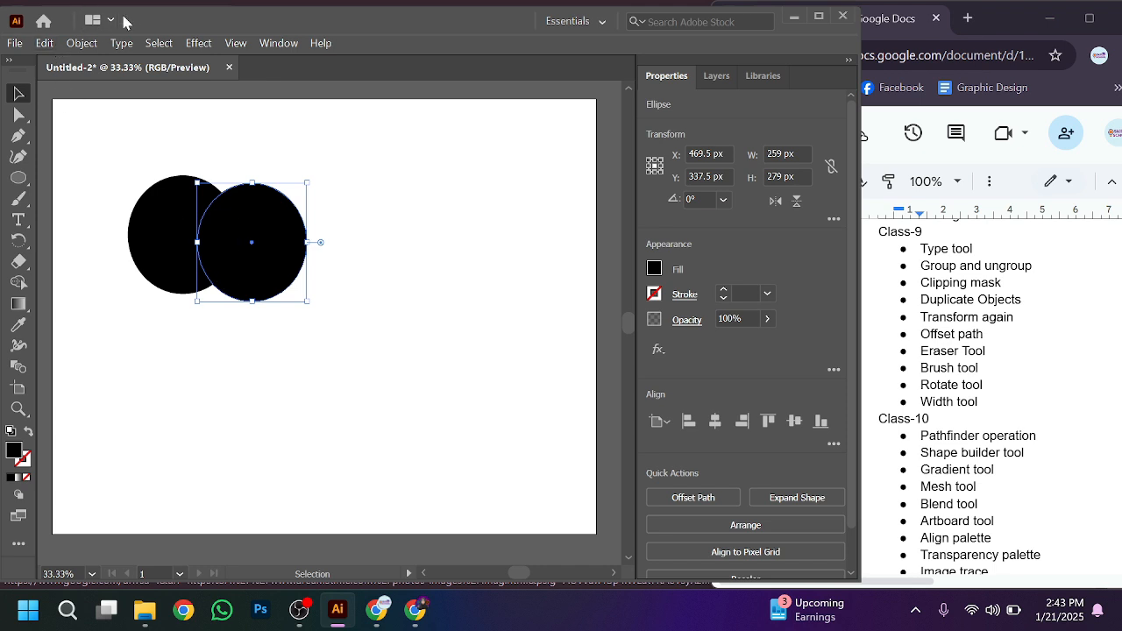
Offset the path of the duplicated ellipse by 20 px with Miter joins
{"action": "left_click", "coordinate": [87, 46]}
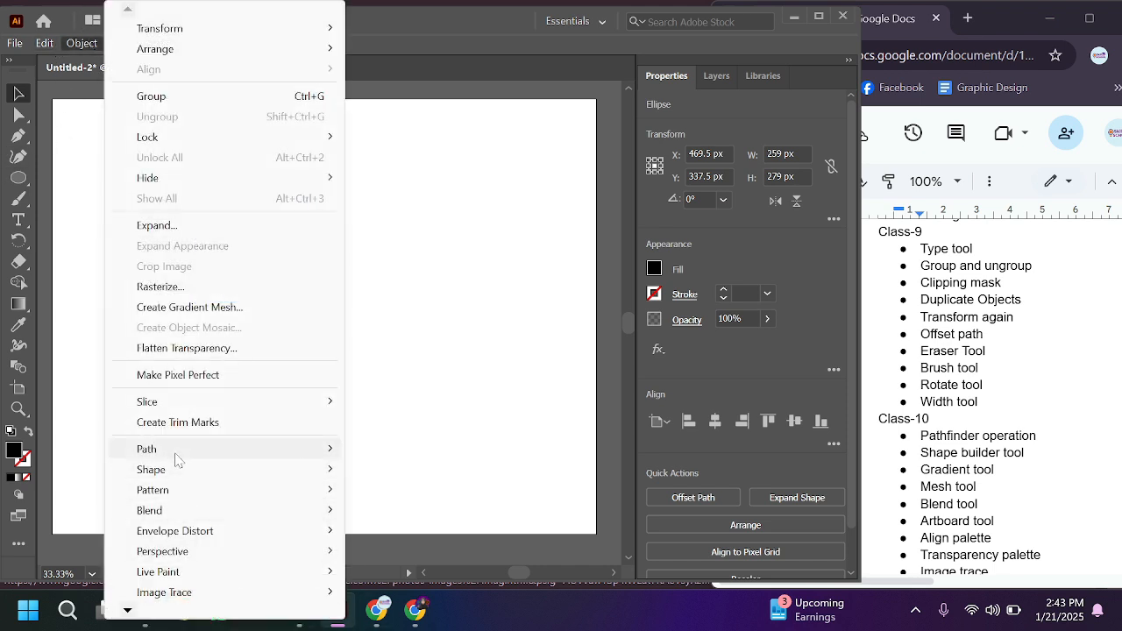
{"action": "mouse_move", "coordinate": [175, 458]}
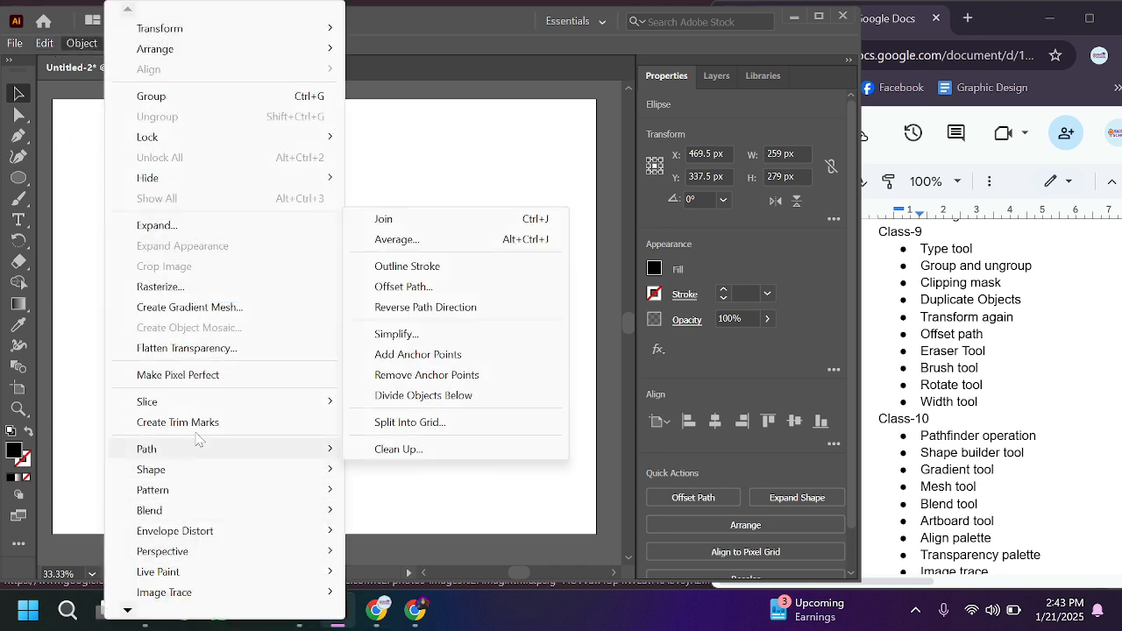
{"action": "left_click", "coordinate": [431, 286]}
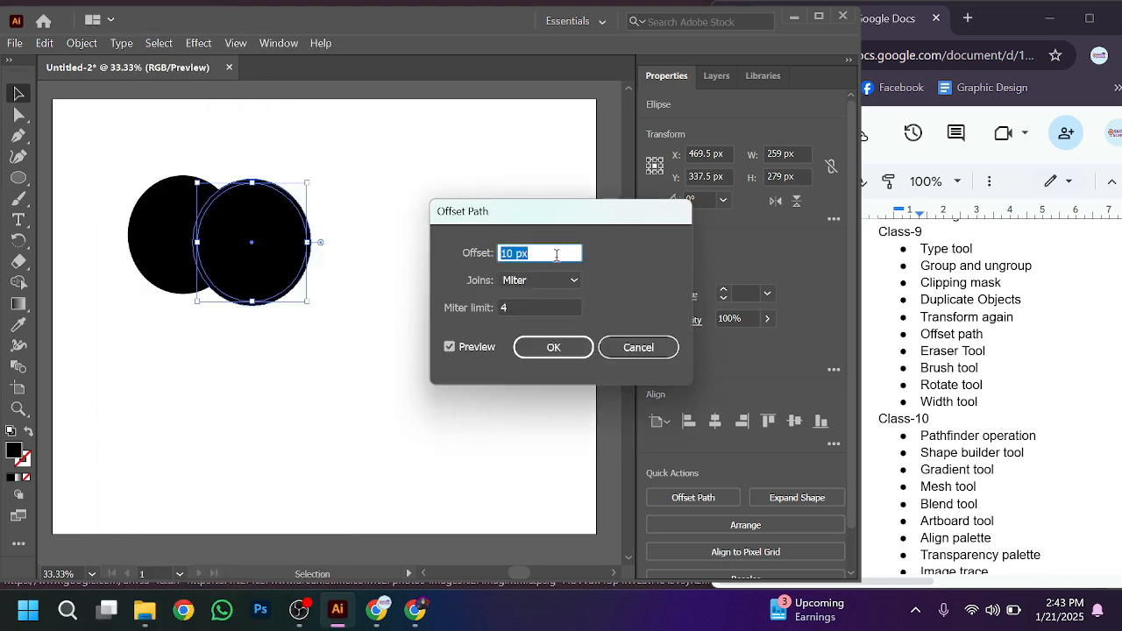
{"action": "left_click", "coordinate": [556, 254]}
{"action": "key", "text": "shift+Up"}
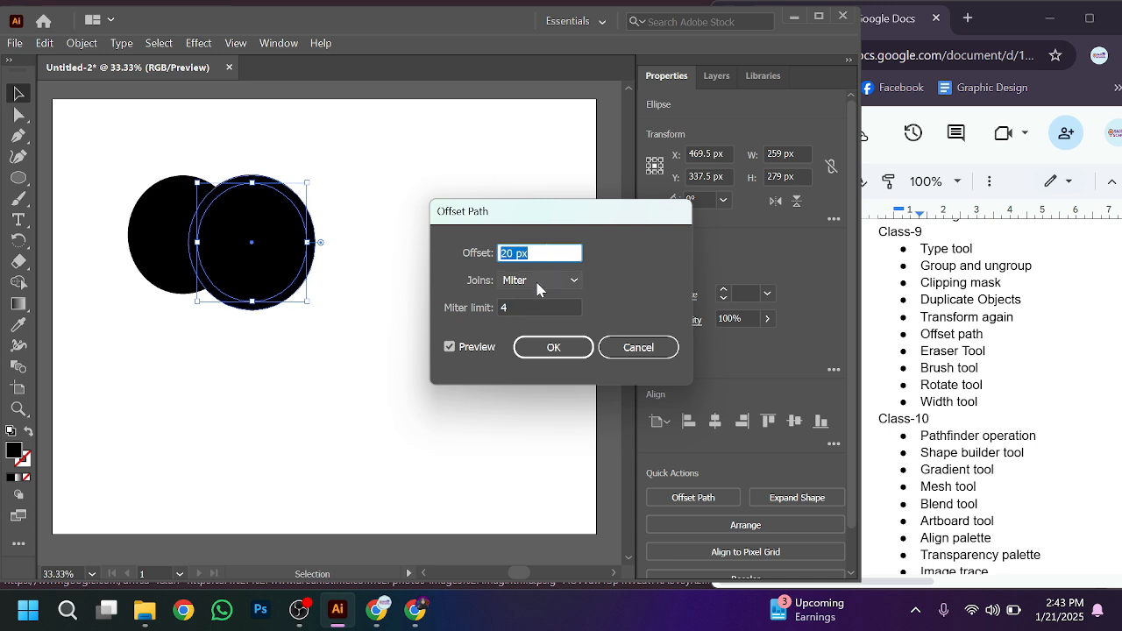
{"action": "left_click", "coordinate": [538, 289]}
{"action": "left_click", "coordinate": [339, 347]}
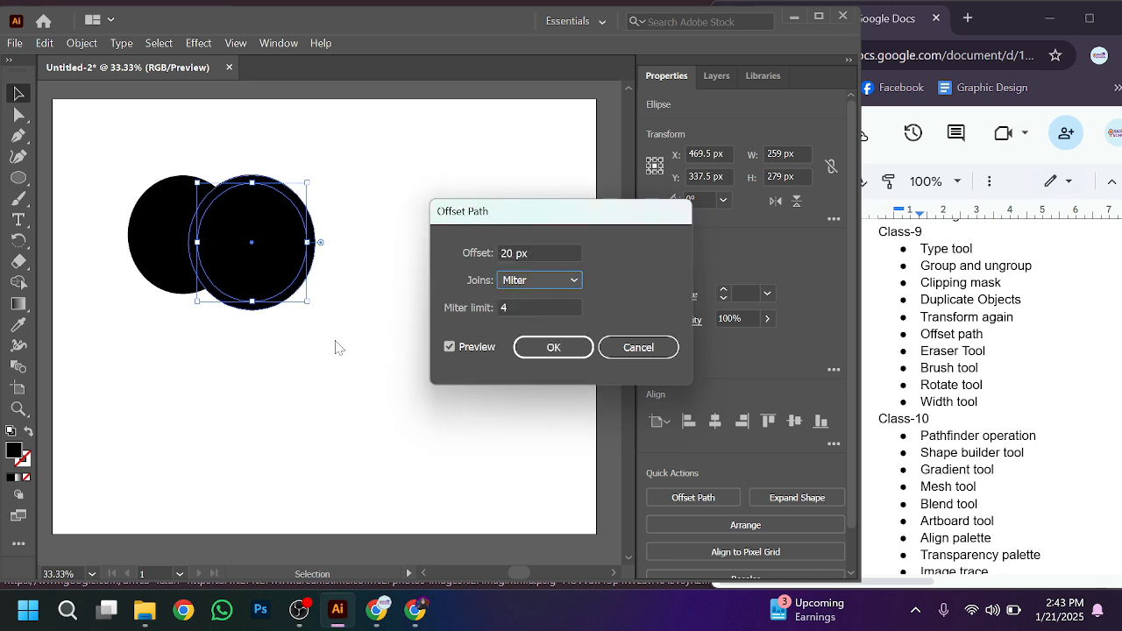
{"action": "left_click", "coordinate": [525, 307]}
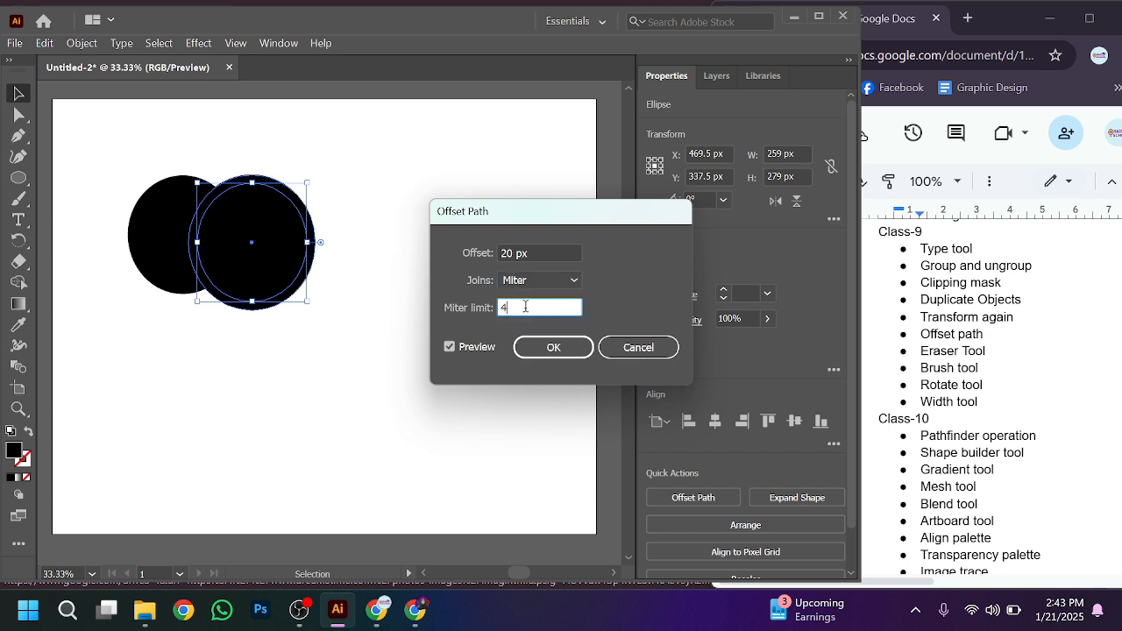
{"action": "left_click", "coordinate": [570, 346]}
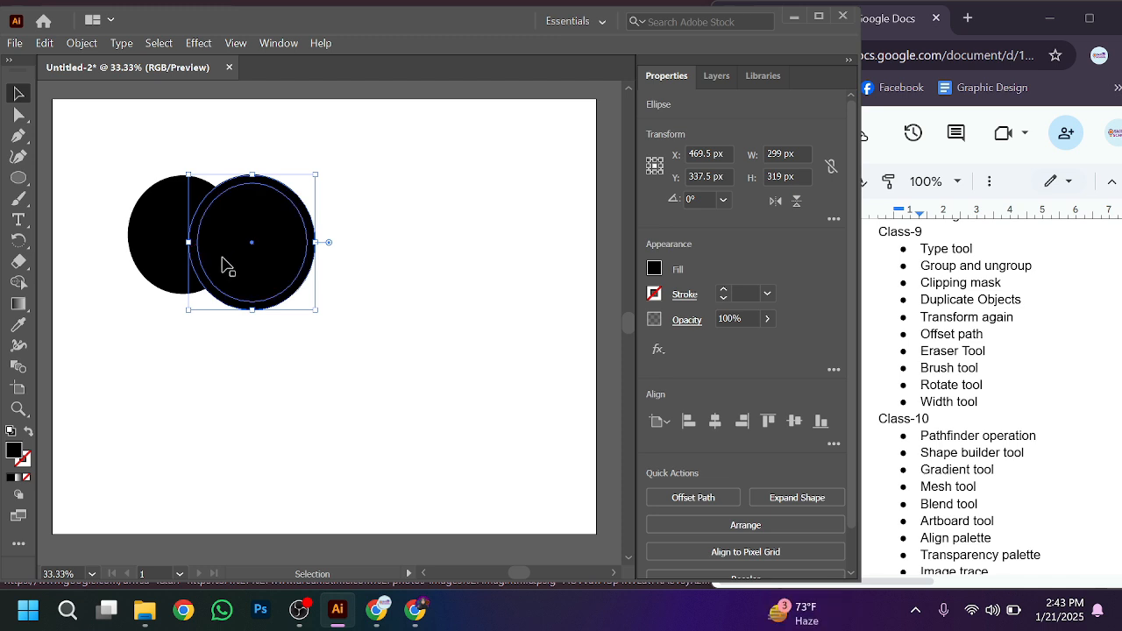
Use Shape Builder on the original ellipse and the enlarged offset ellipse to remove the offset shape and their overlap, and deselect the artwork
{"action": "left_click", "coordinate": [174, 237], "text": "shift"}
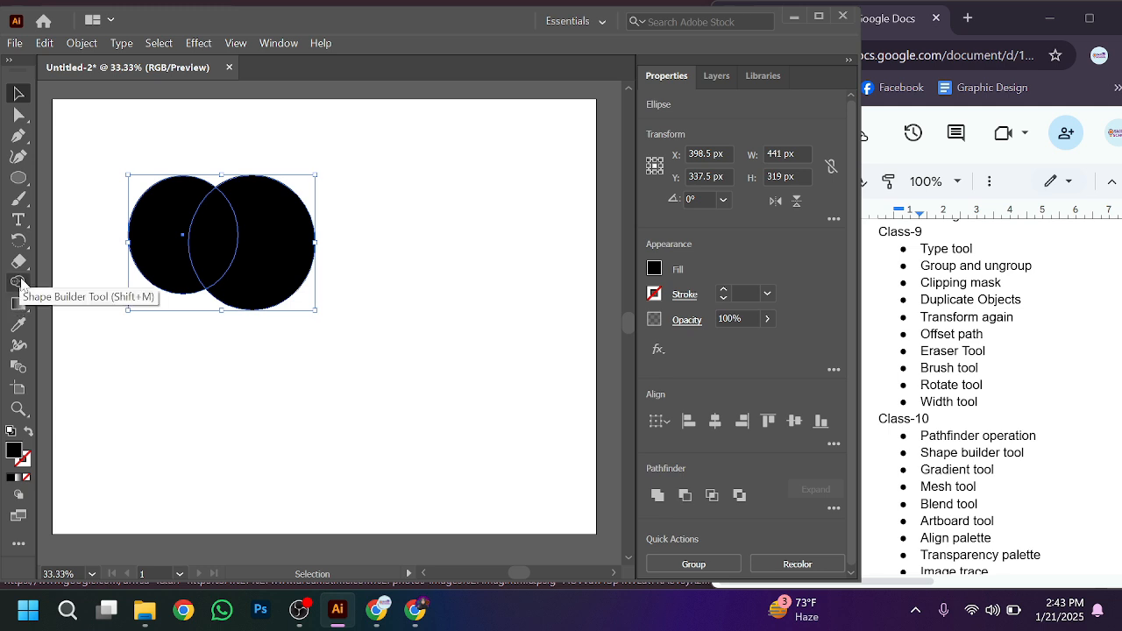
{"action": "left_click", "coordinate": [19, 283]}
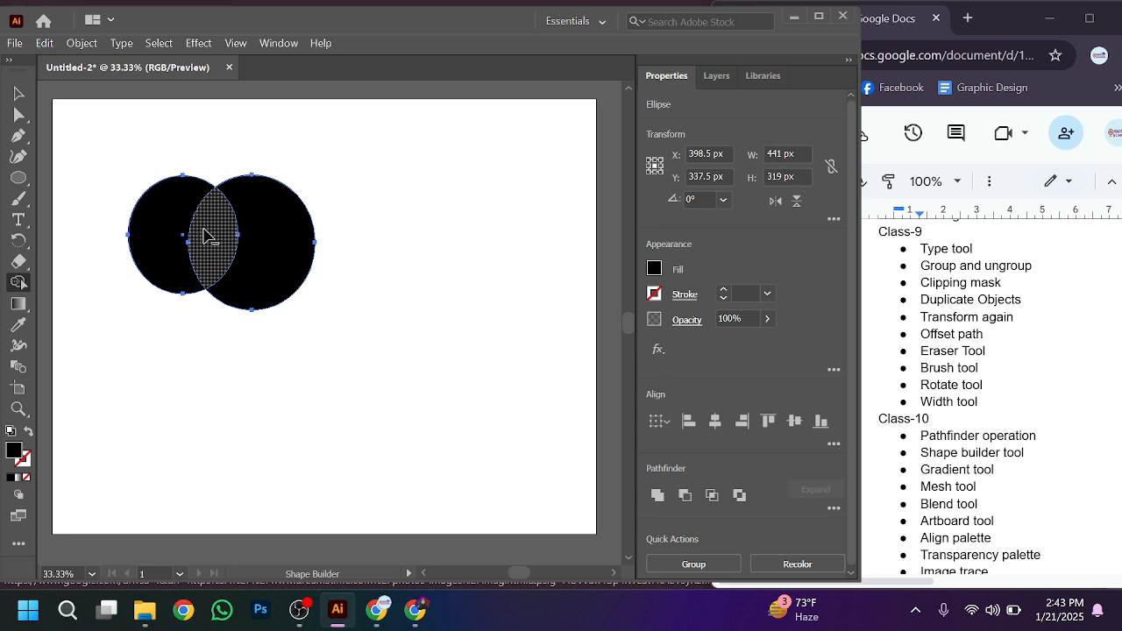
{"action": "left_click_drag", "start_coordinate": [207, 235], "coordinate": [347, 283]}
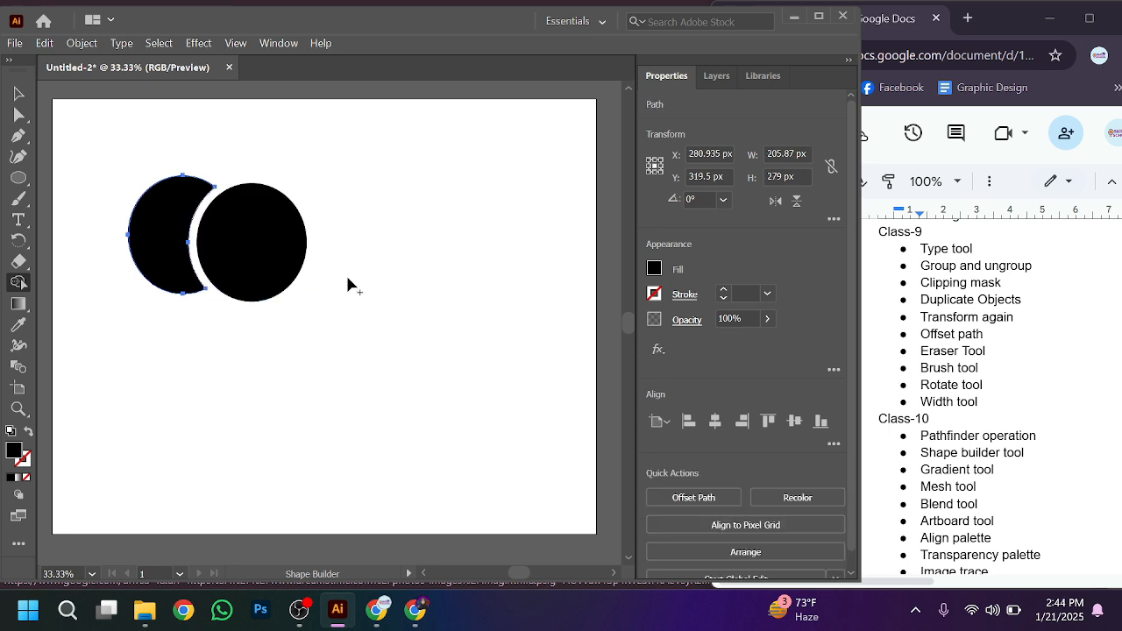
{"action": "left_click", "coordinate": [18, 95]}
{"action": "left_click", "coordinate": [218, 385]}
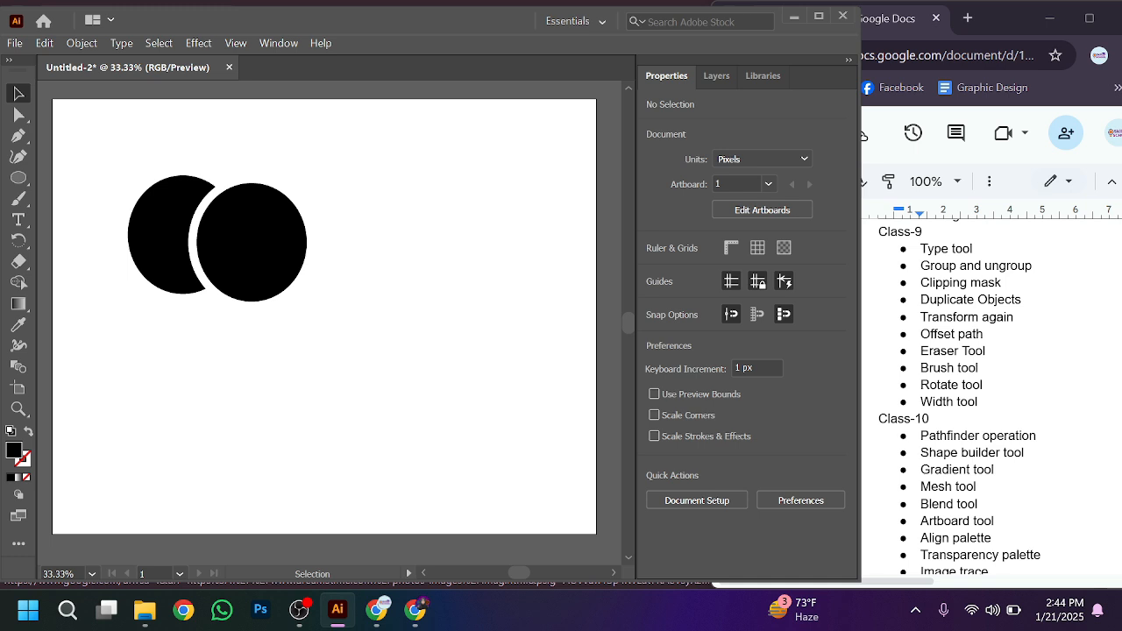
Erase several thin crossing and vertical lines through the right black ellipse with the Eraser tool
{"action": "mouse_move", "coordinate": [19, 261]}
{"action": "left_mouse_down"}
{"action": "mouse_move", "coordinate": [112, 283]}
{"action": "mouse_move", "coordinate": [109, 267]}
{"action": "left_mouse_up"}
{"action": "left_click_drag", "start_coordinate": [254, 166], "coordinate": [238, 307]}
{"action": "left_click_drag", "start_coordinate": [200, 219], "coordinate": [267, 263]}
{"action": "left_click_drag", "start_coordinate": [249, 167], "coordinate": [286, 305]}
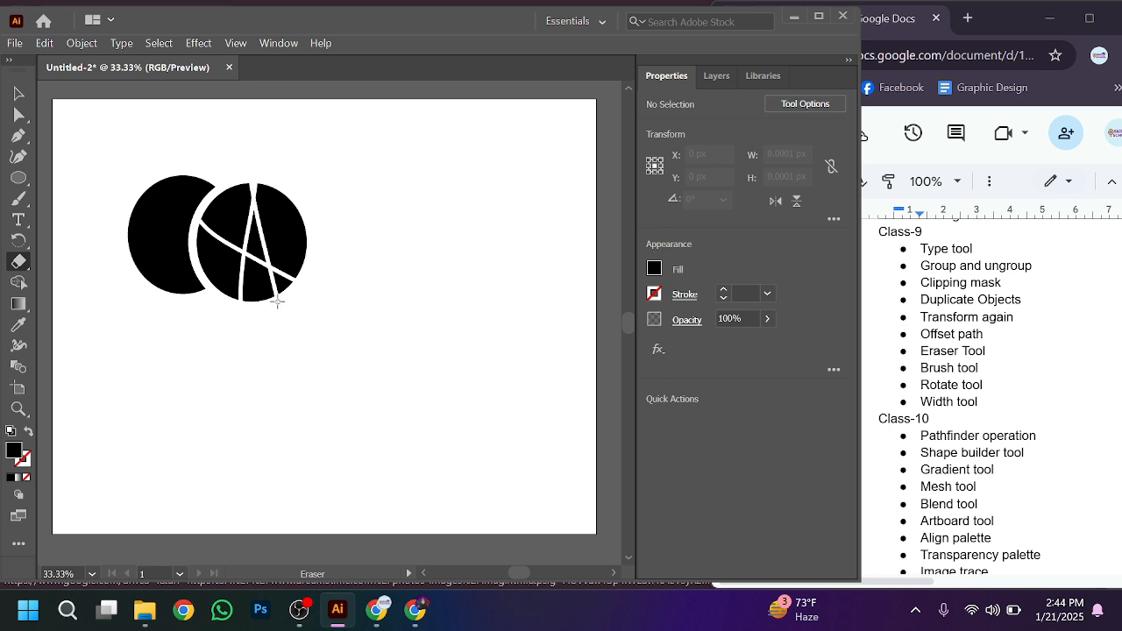
{"action": "left_click_drag", "start_coordinate": [278, 199], "coordinate": [284, 304]}
{"action": "right_click", "coordinate": [323, 298]}
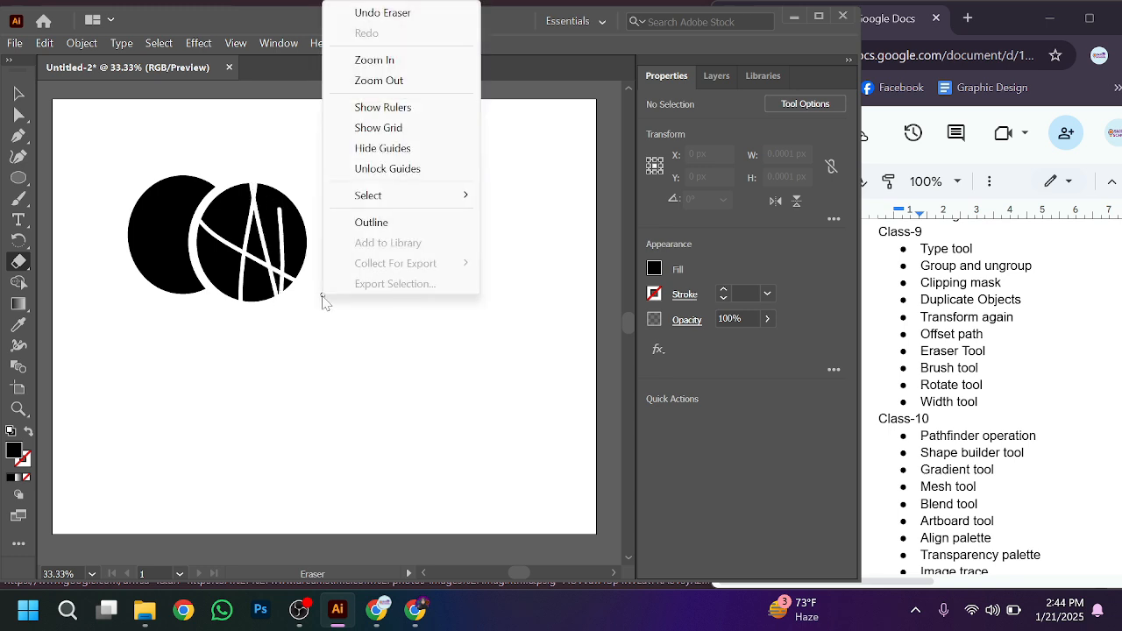
{"action": "left_click", "coordinate": [321, 332]}
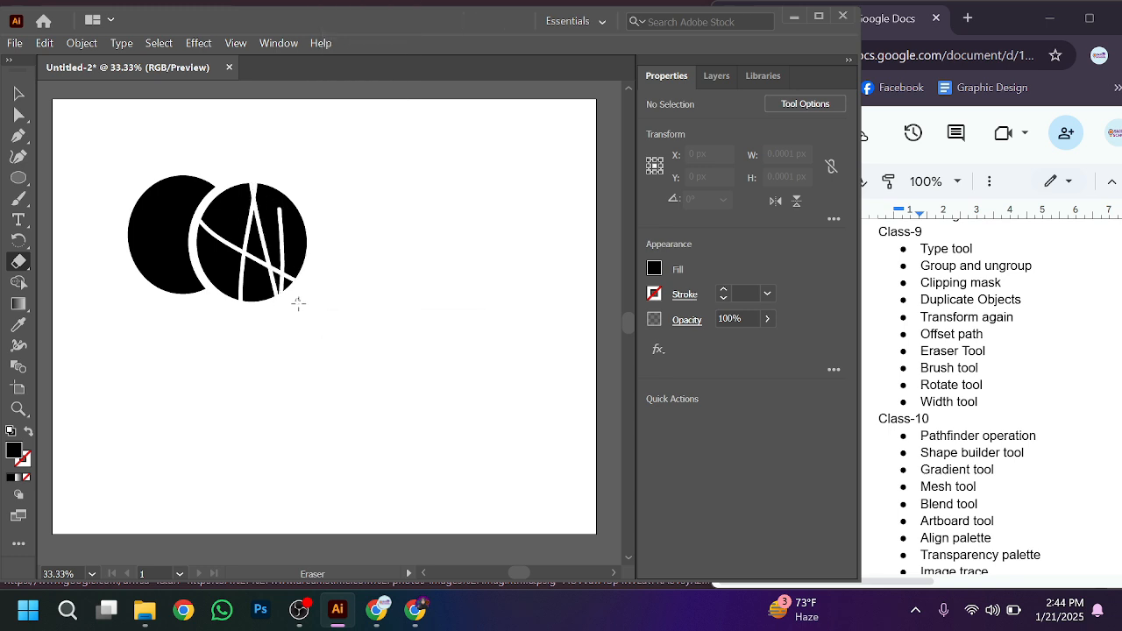
{"action": "left_click_drag", "start_coordinate": [272, 223], "coordinate": [273, 293]}
{"action": "right_click", "coordinate": [276, 291]}
{"action": "left_click", "coordinate": [248, 357]}
{"action": "left_click_drag", "start_coordinate": [300, 194], "coordinate": [277, 281]}
{"action": "key", "text": "Caps_Lock"}
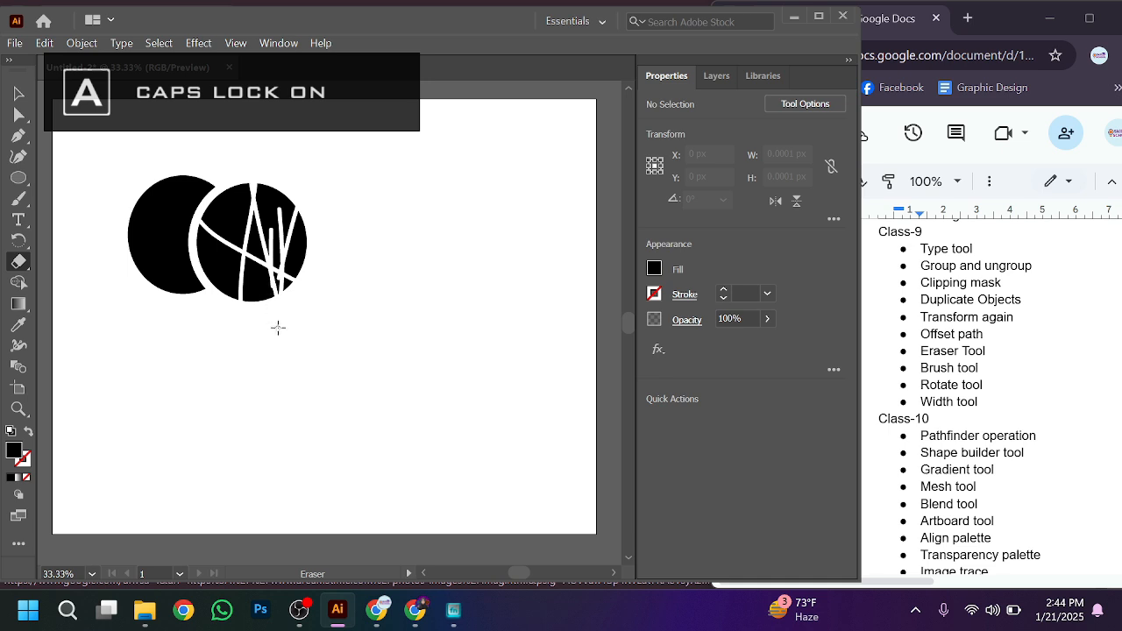
{"action": "key", "text": "Caps_Lock"}
{"action": "right_click", "coordinate": [274, 348]}
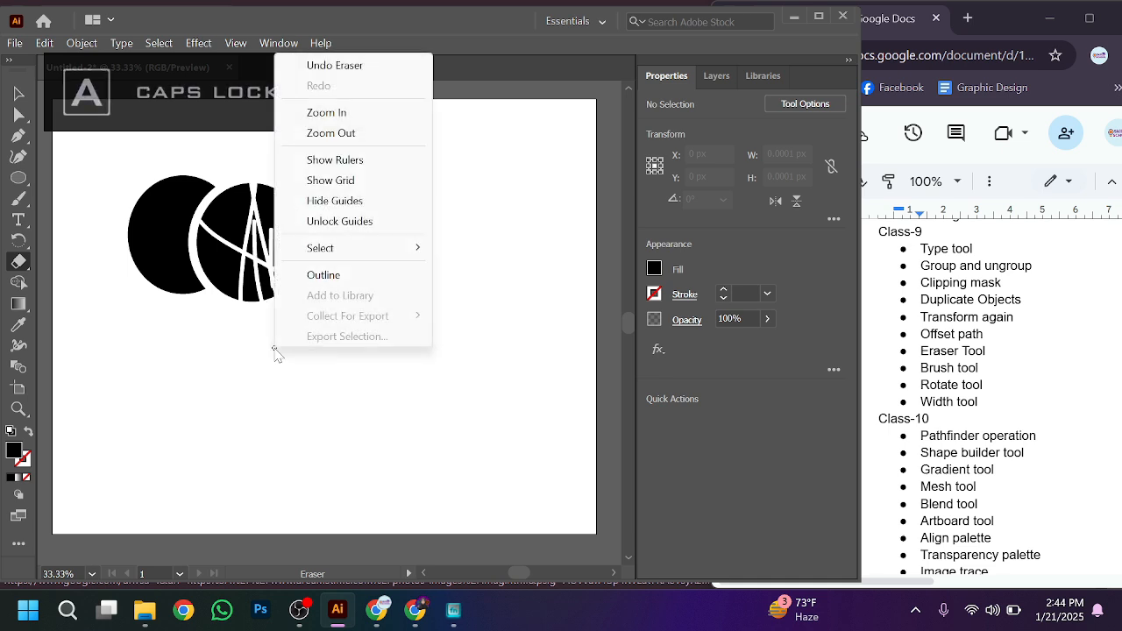
{"action": "right_click", "coordinate": [225, 348]}
{"action": "left_click", "coordinate": [255, 388]}
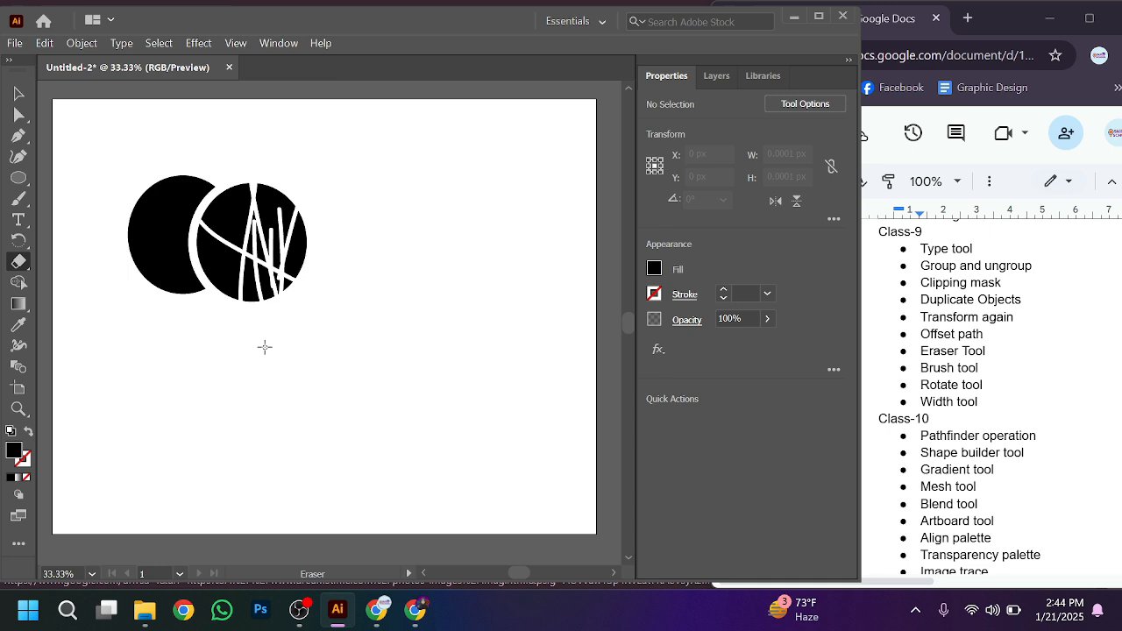
Enlarge the eraser to a very big size and erase the entire line-cut black ellipse beside the crescent
{"action": "key", "text": "bracketright"}
{"action": "key", "text": "bracketright"}
{"action": "key", "text": "bracketright"}
{"action": "key", "text": "bracketright"}
{"action": "key", "text": "bracketright"}
{"action": "key", "text": "bracketright"}
{"action": "key", "text": "bracketright"}
{"action": "key", "text": "bracketright"}
{"action": "left_click", "coordinate": [264, 332]}
{"action": "mouse_move", "coordinate": [264, 333]}
{"action": "left_mouse_down"}
{"action": "mouse_move", "coordinate": [295, 285]}
{"action": "mouse_move", "coordinate": [313, 221]}
{"action": "mouse_move", "coordinate": [271, 243]}
{"action": "mouse_move", "coordinate": [255, 232]}
{"action": "mouse_move", "coordinate": [260, 243]}
{"action": "left_mouse_up"}
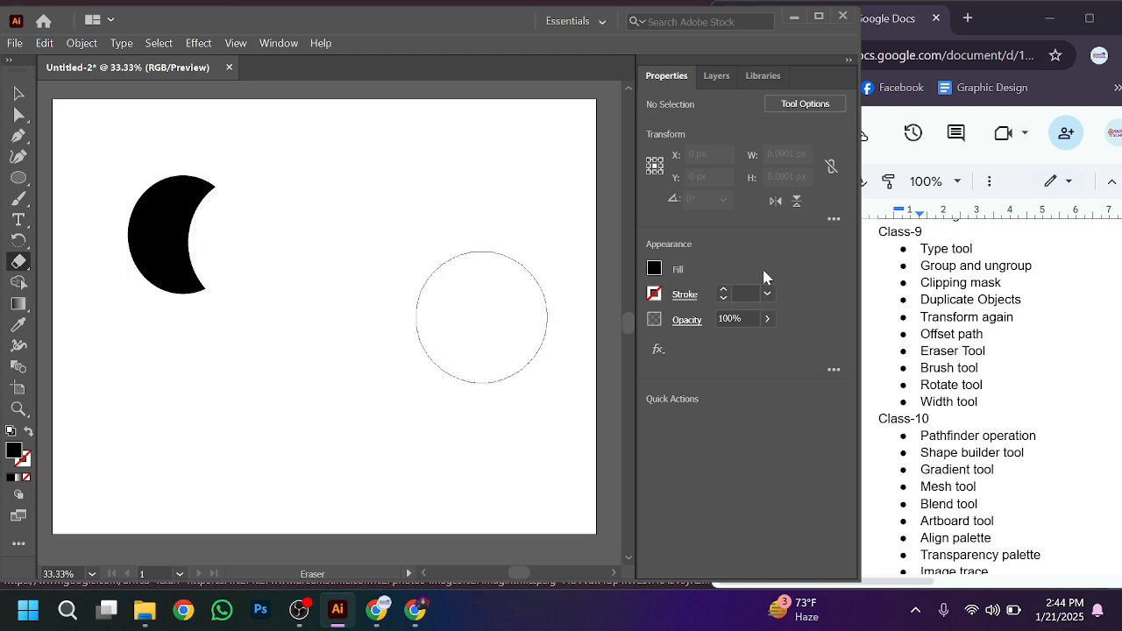
Paint five thin black strokes across and below the crescent with the Paintbrush tool, using the 3 pt. Round brush
{"action": "left_click", "coordinate": [19, 94]}
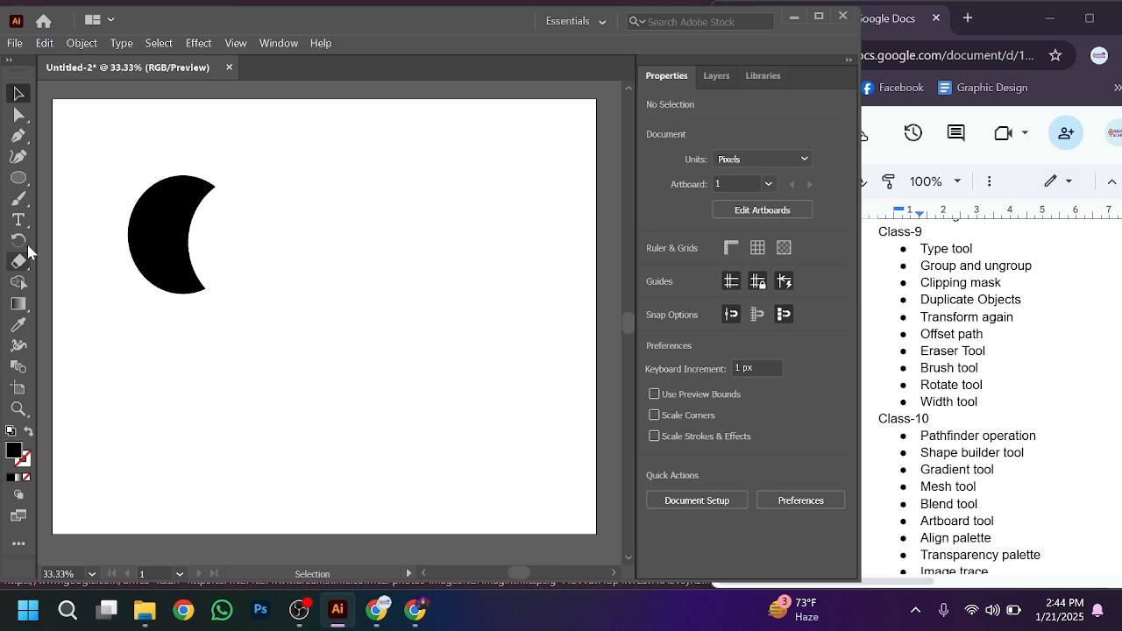
{"action": "left_click", "coordinate": [21, 200]}
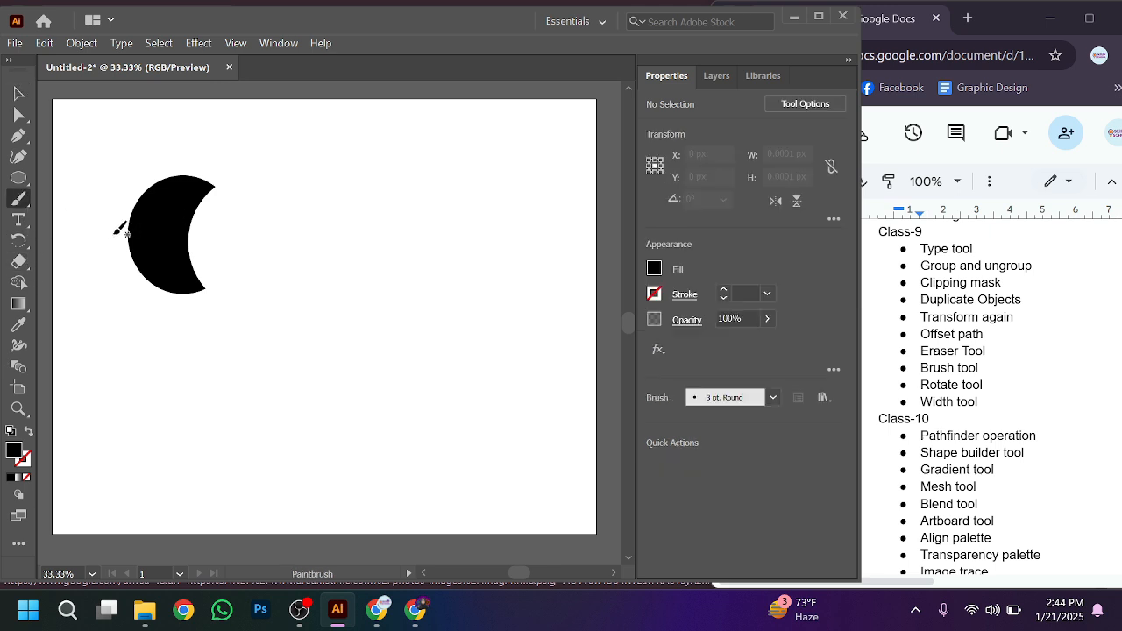
{"action": "left_click_drag", "start_coordinate": [109, 235], "coordinate": [189, 262]}
{"action": "mouse_move", "coordinate": [109, 294]}
{"action": "left_mouse_down"}
{"action": "mouse_move", "coordinate": [156, 394]}
{"action": "mouse_move", "coordinate": [297, 279]}
{"action": "left_mouse_up"}
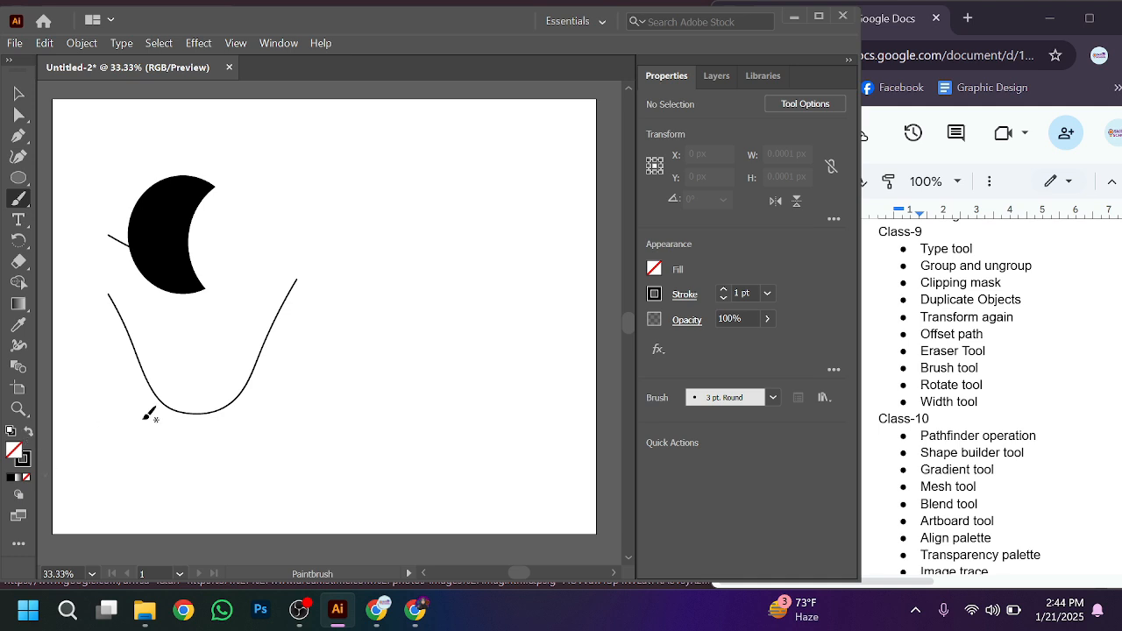
{"action": "left_click_drag", "start_coordinate": [207, 336], "coordinate": [327, 454]}
{"action": "left_click_drag", "start_coordinate": [372, 299], "coordinate": [508, 474]}
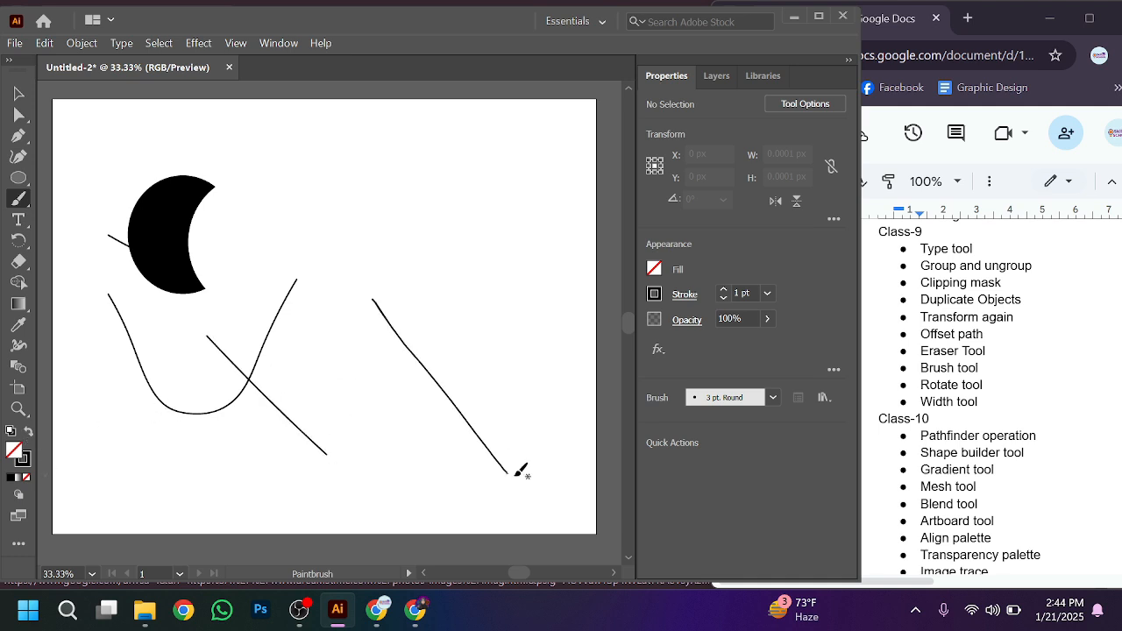
{"action": "left_click_drag", "start_coordinate": [509, 330], "coordinate": [442, 523]}
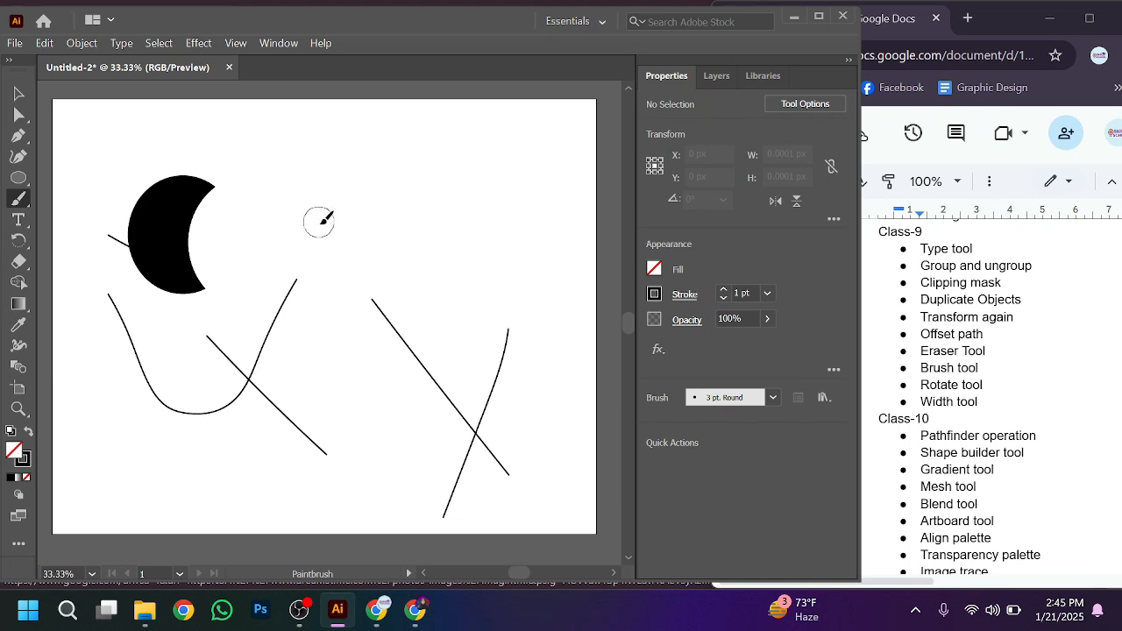
Enlarge the brush and paint several thick, crossing black strokes over the middle of the artboard
{"action": "left_click_drag", "start_coordinate": [318, 221], "coordinate": [395, 292]}
{"action": "mouse_move", "coordinate": [476, 171]}
{"action": "left_mouse_down"}
{"action": "mouse_move", "coordinate": [246, 342]}
{"action": "mouse_move", "coordinate": [221, 376]}
{"action": "left_mouse_up"}
{"action": "mouse_move", "coordinate": [465, 189]}
{"action": "left_mouse_down"}
{"action": "mouse_move", "coordinate": [409, 391]}
{"action": "mouse_move", "coordinate": [366, 353]}
{"action": "left_mouse_up"}
{"action": "left_click_drag", "start_coordinate": [410, 184], "coordinate": [253, 405]}
{"action": "left_click_drag", "start_coordinate": [241, 253], "coordinate": [338, 426]}
{"action": "left_click_drag", "start_coordinate": [275, 321], "coordinate": [289, 486]}
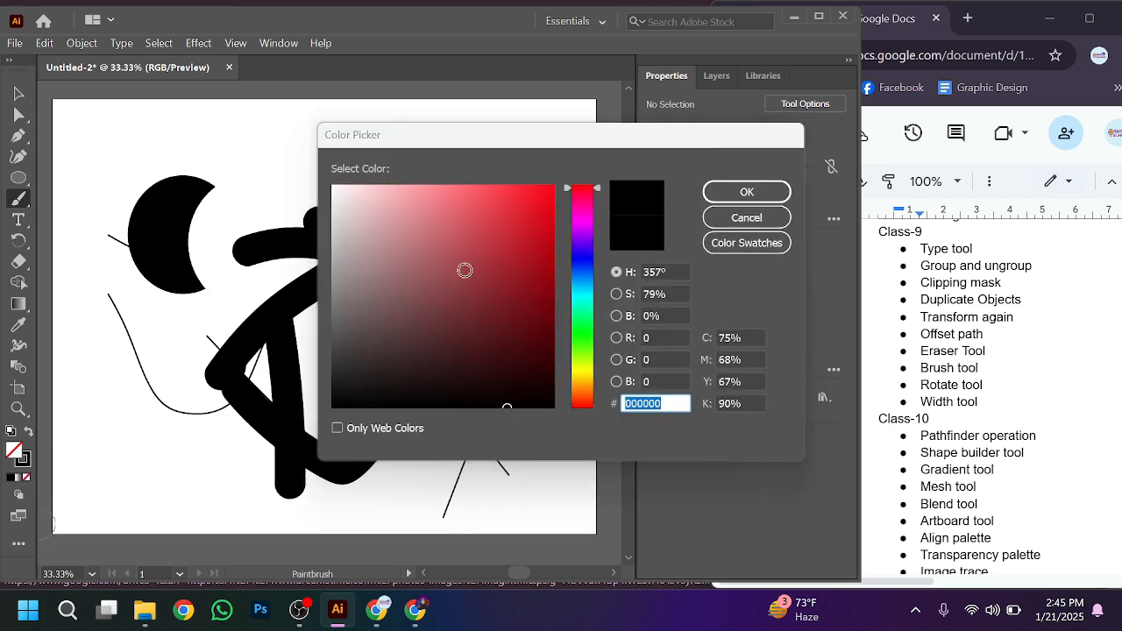
Set the fill colour to a muted dark red and paint a short thick stroke above the crossing strokes
{"action": "left_click", "coordinate": [471, 274]}
{"action": "key", "text": "Return"}
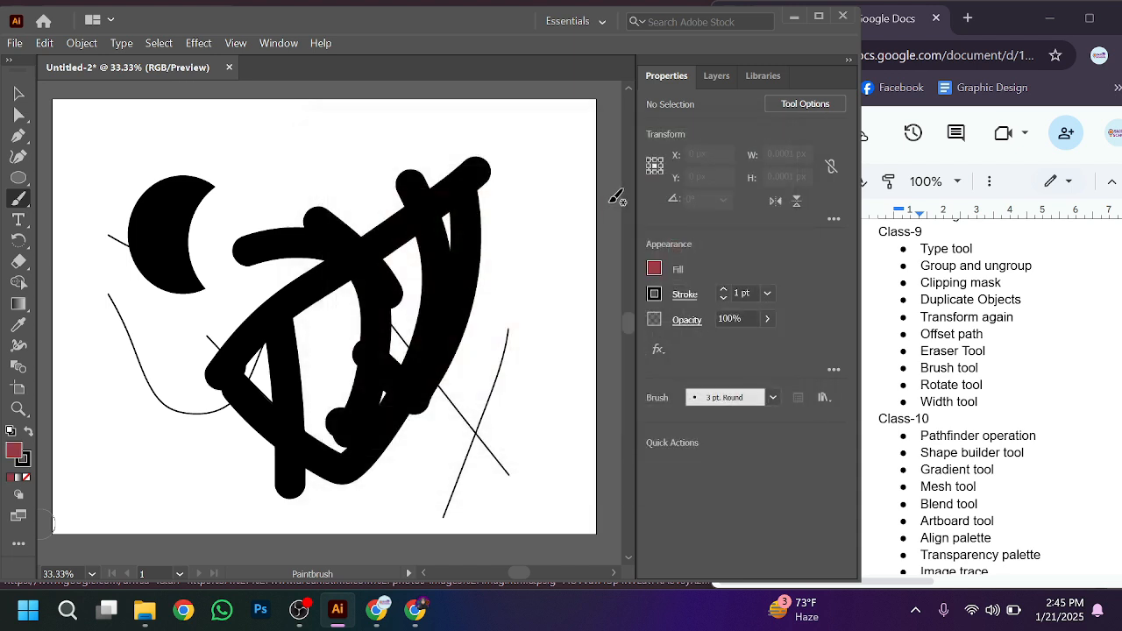
{"action": "left_click_drag", "start_coordinate": [320, 154], "coordinate": [361, 259]}
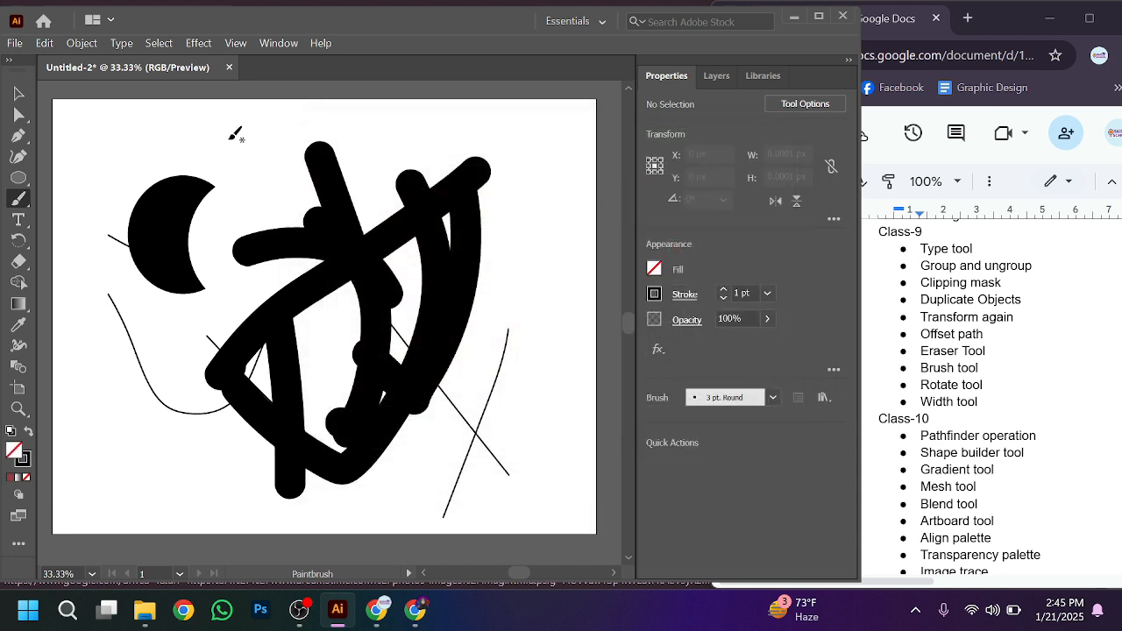
Paint a short vertical stroke with the fill set to yellow, and another below the crescent after swapping fill and stroke
{"action": "left_click", "coordinate": [655, 269]}
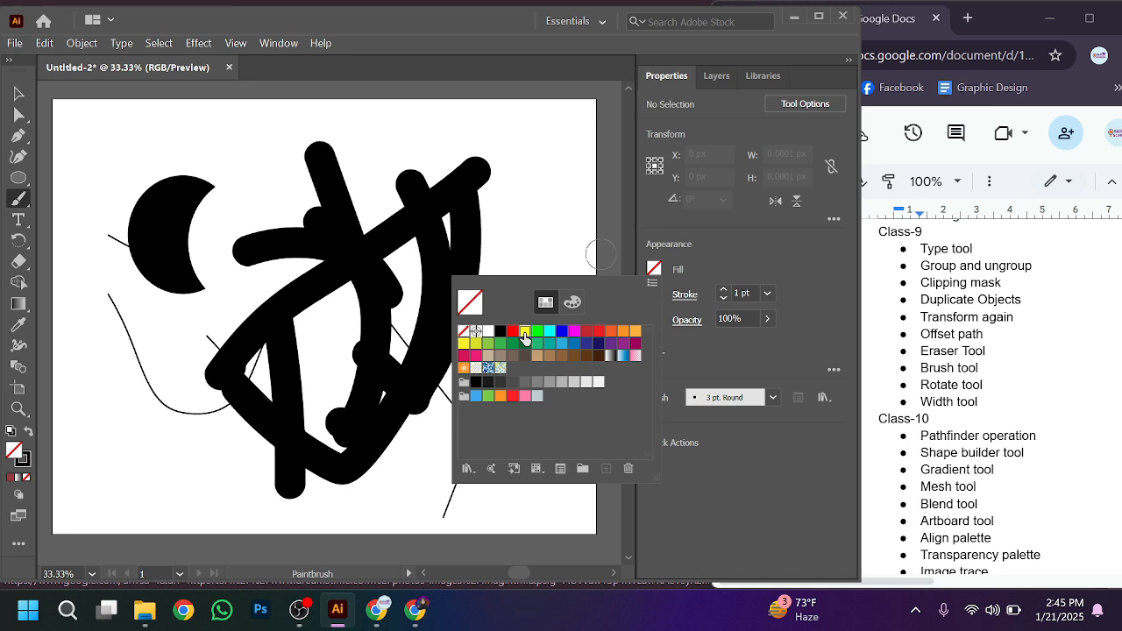
{"action": "left_click", "coordinate": [524, 332]}
{"action": "left_click", "coordinate": [489, 204]}
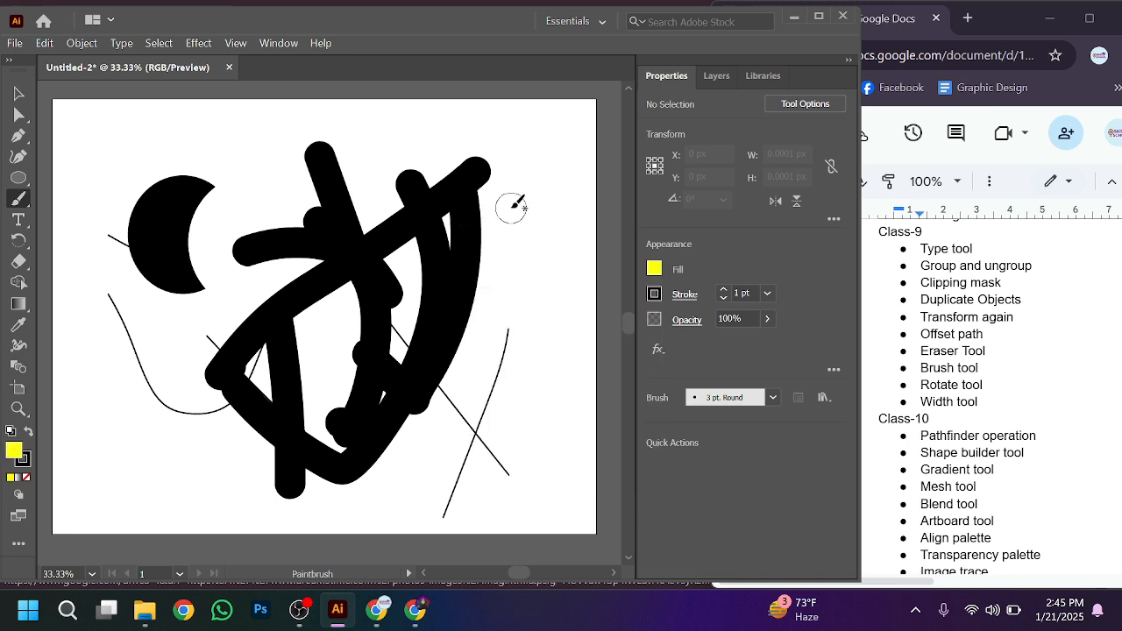
{"action": "left_click_drag", "start_coordinate": [514, 200], "coordinate": [514, 297]}
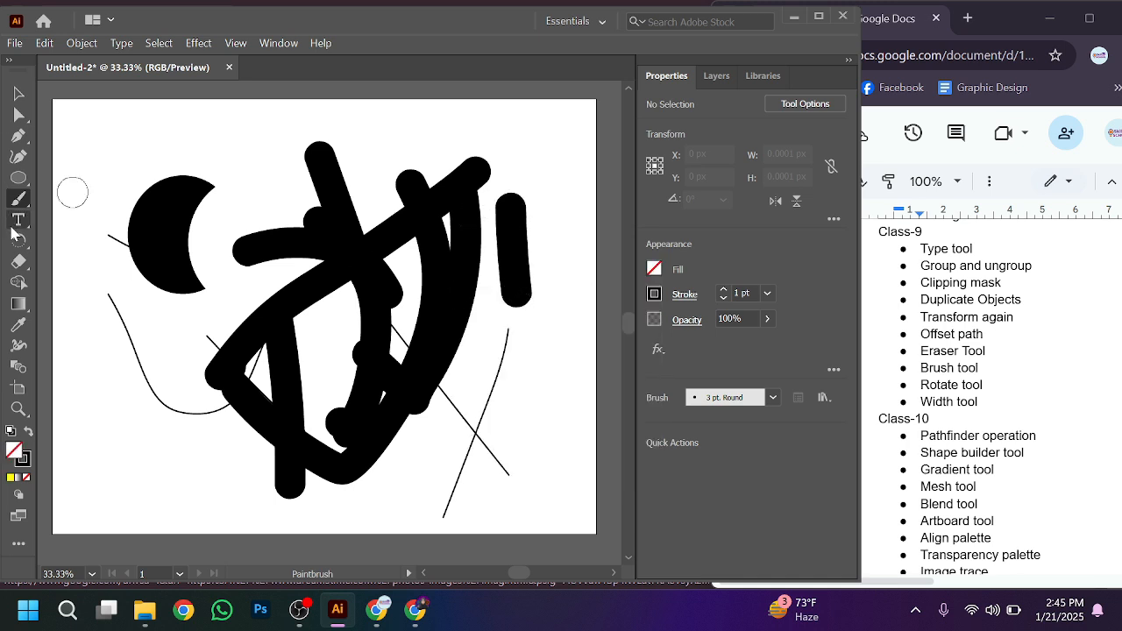
{"action": "left_click", "coordinate": [29, 434]}
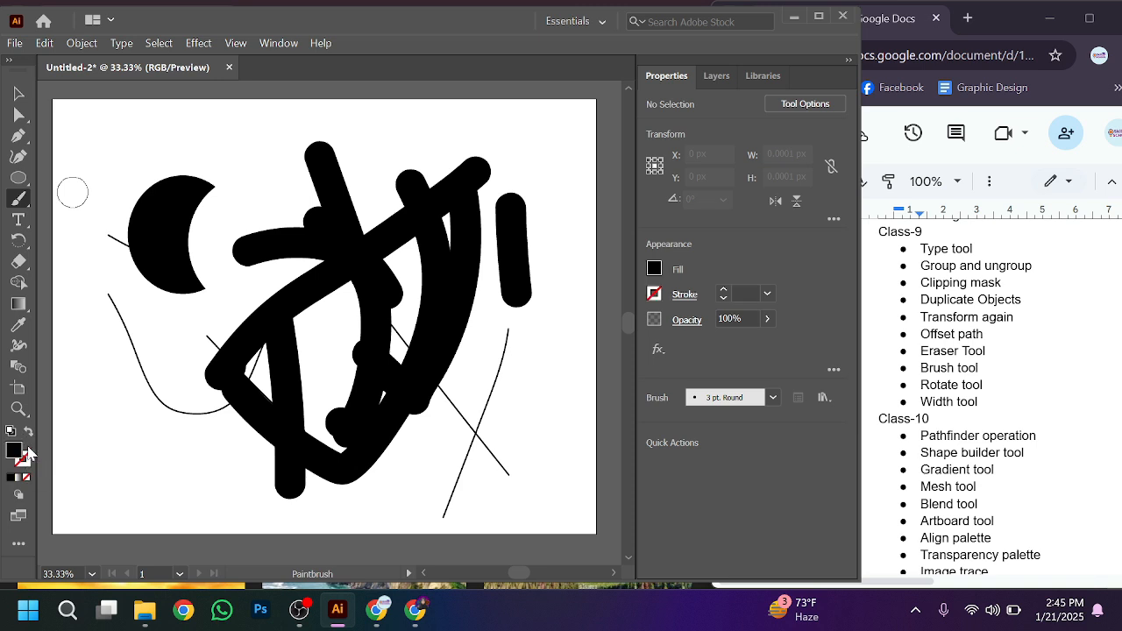
{"action": "left_click_drag", "start_coordinate": [108, 307], "coordinate": [114, 408]}
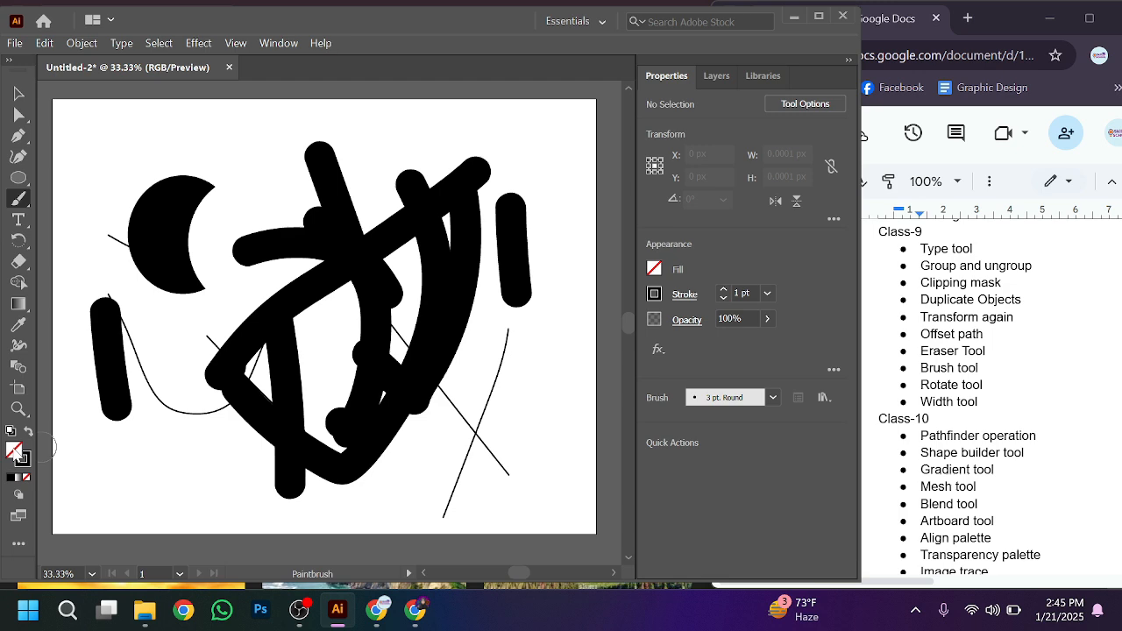
Pick the red D6323E as the colour and paint a short thick stroke near the artboard's lower-left corner
{"action": "double_click", "coordinate": [21, 457]}
{"action": "left_click", "coordinate": [502, 220]}
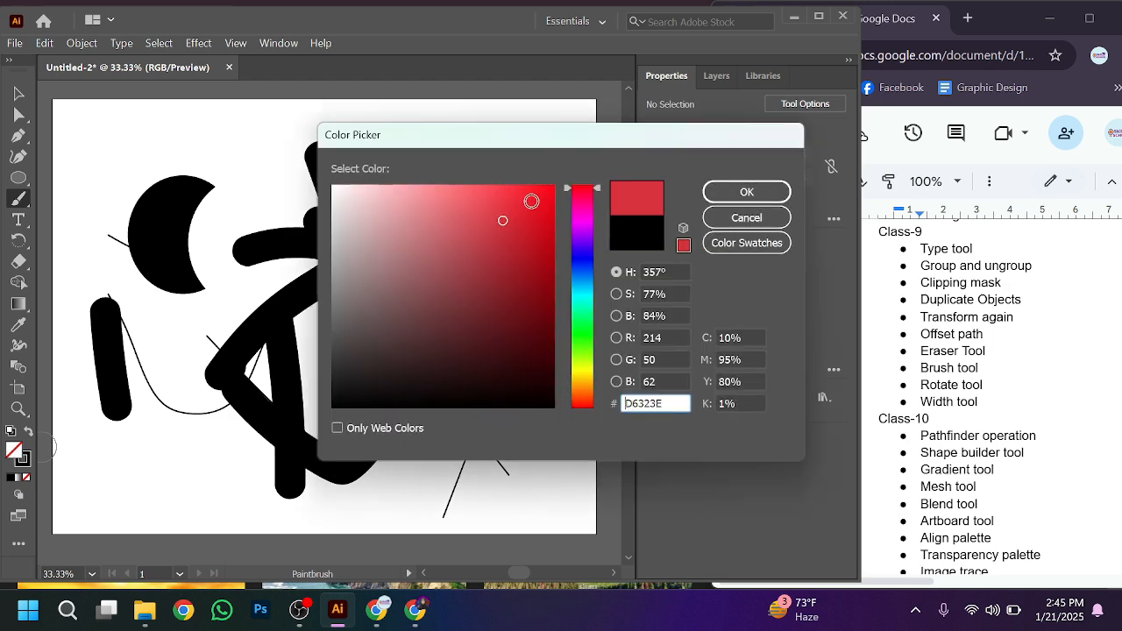
{"action": "left_click", "coordinate": [742, 197]}
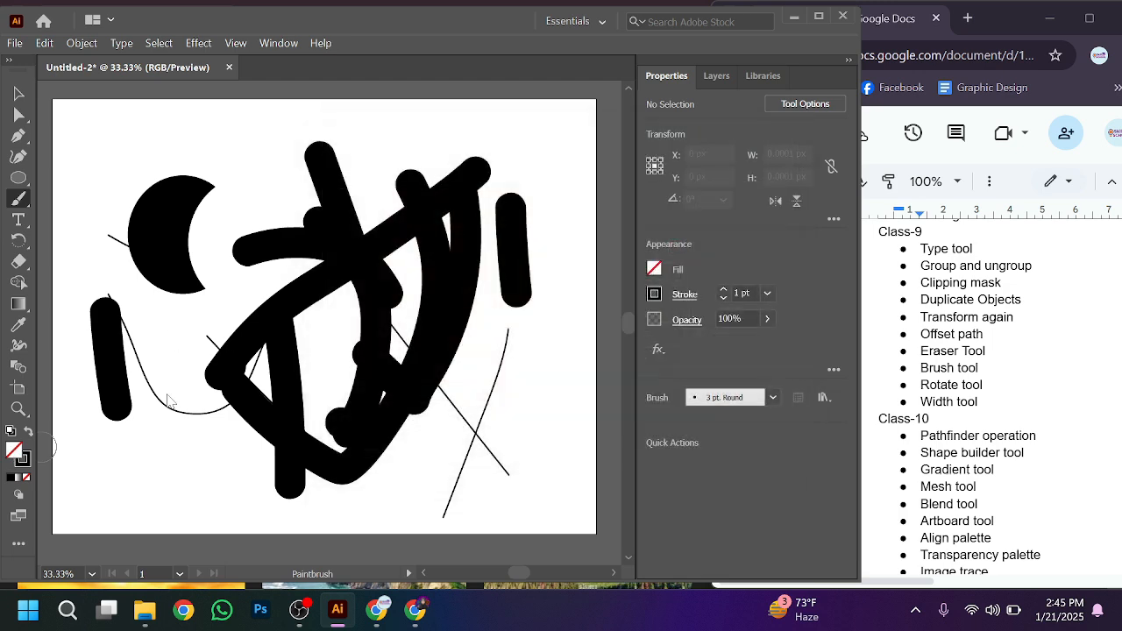
{"action": "left_click_drag", "start_coordinate": [156, 427], "coordinate": [180, 462]}
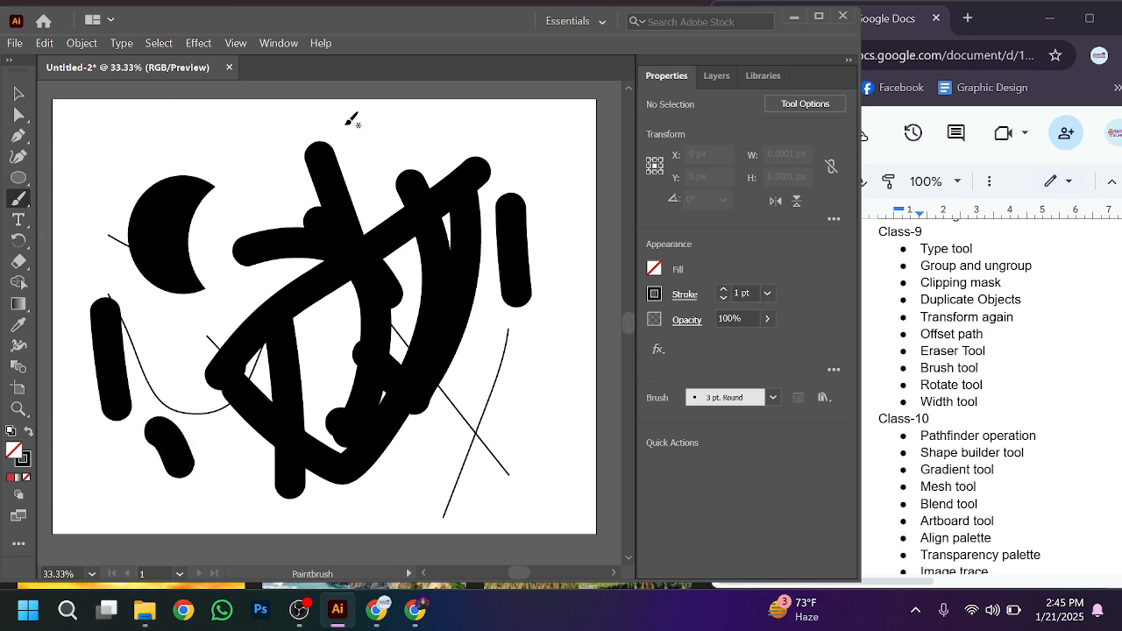
Set the stroke to None and the fill to yellow, and paint thick yellow strokes beside and across the black artwork
{"action": "left_click", "coordinate": [654, 295]}
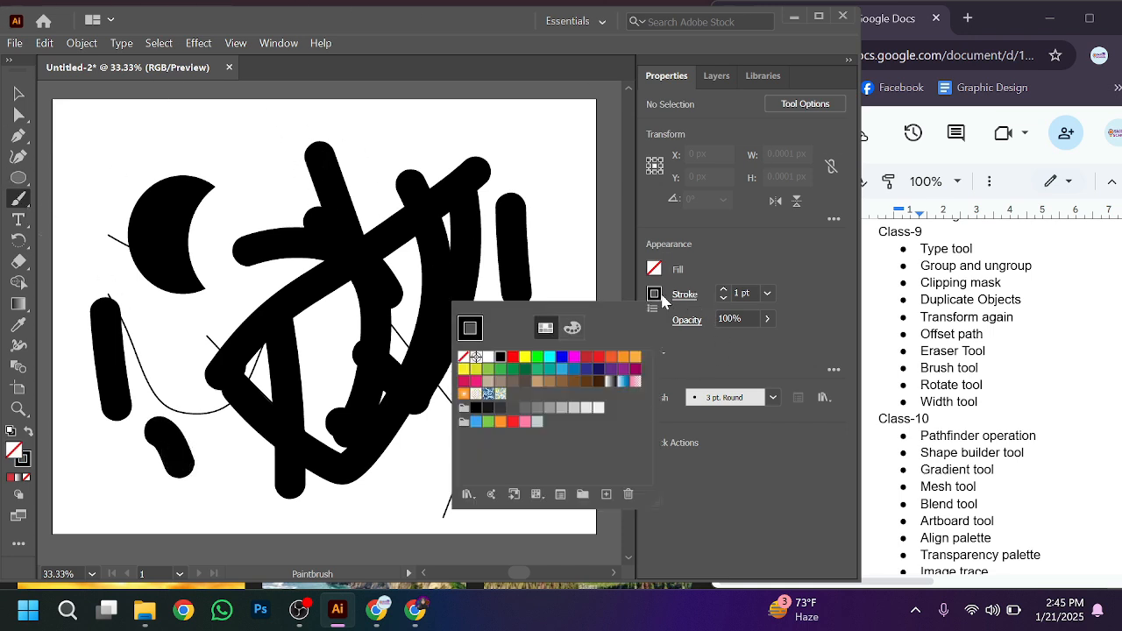
{"action": "left_click", "coordinate": [463, 361]}
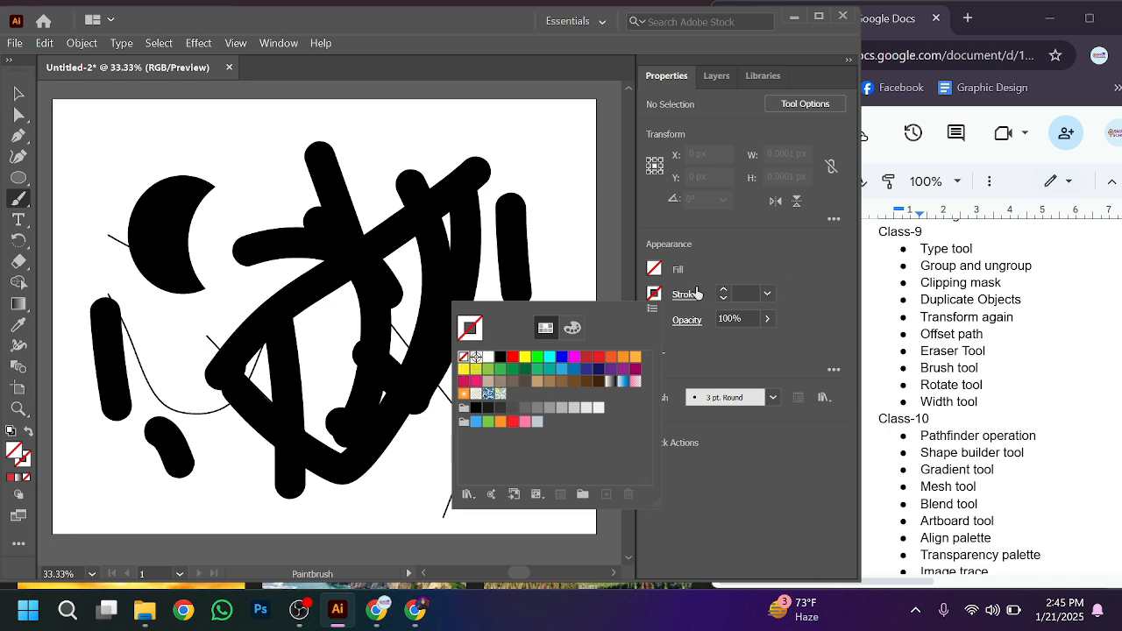
{"action": "left_click", "coordinate": [656, 271]}
{"action": "left_click", "coordinate": [656, 271]}
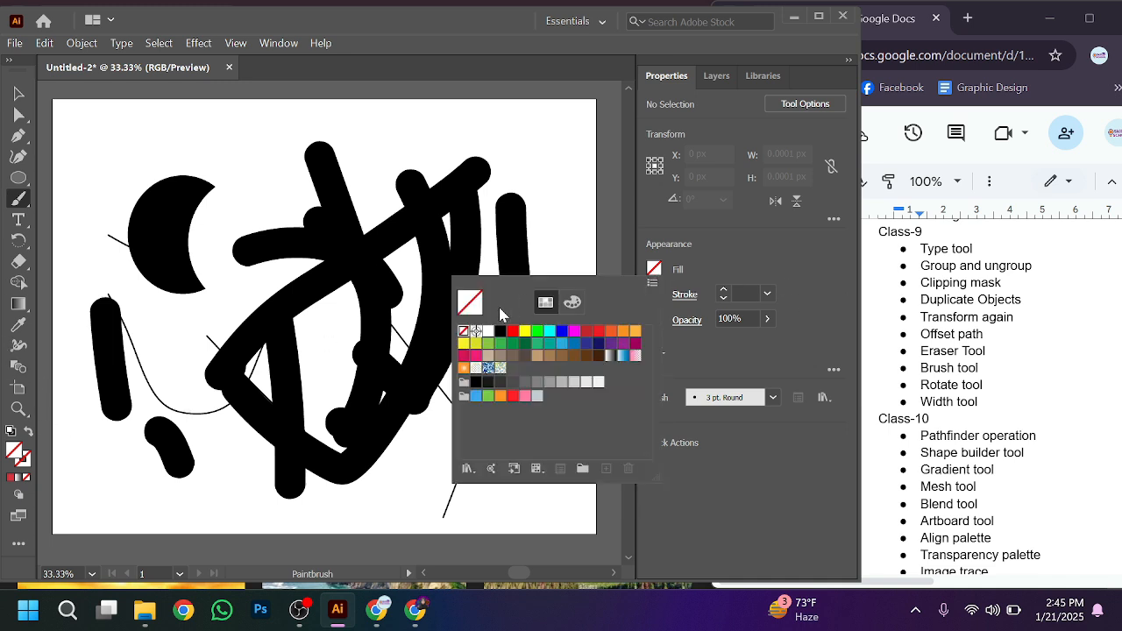
{"action": "left_click_drag", "start_coordinate": [512, 355], "coordinate": [491, 421]}
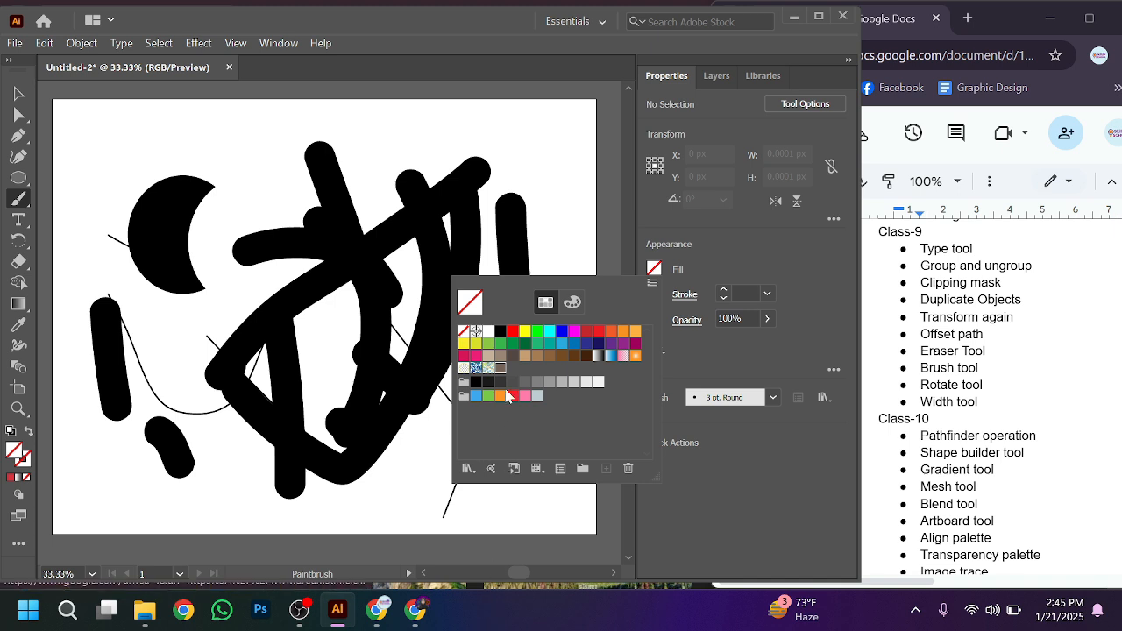
{"action": "left_click", "coordinate": [525, 332]}
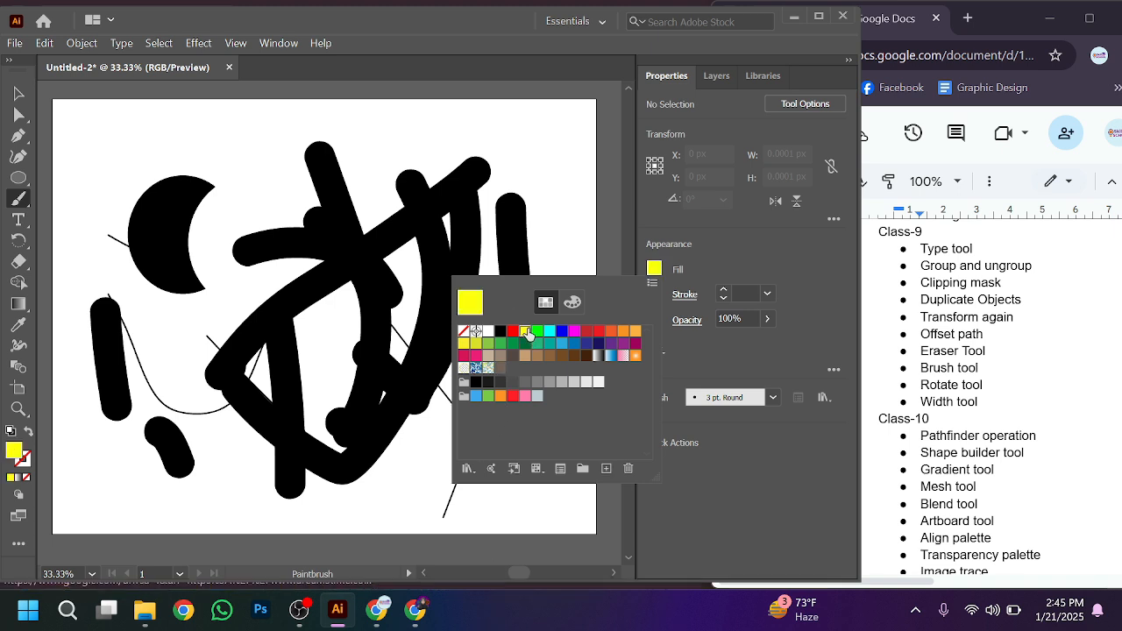
{"action": "left_click", "coordinate": [533, 150]}
{"action": "left_click_drag", "start_coordinate": [542, 172], "coordinate": [544, 257]}
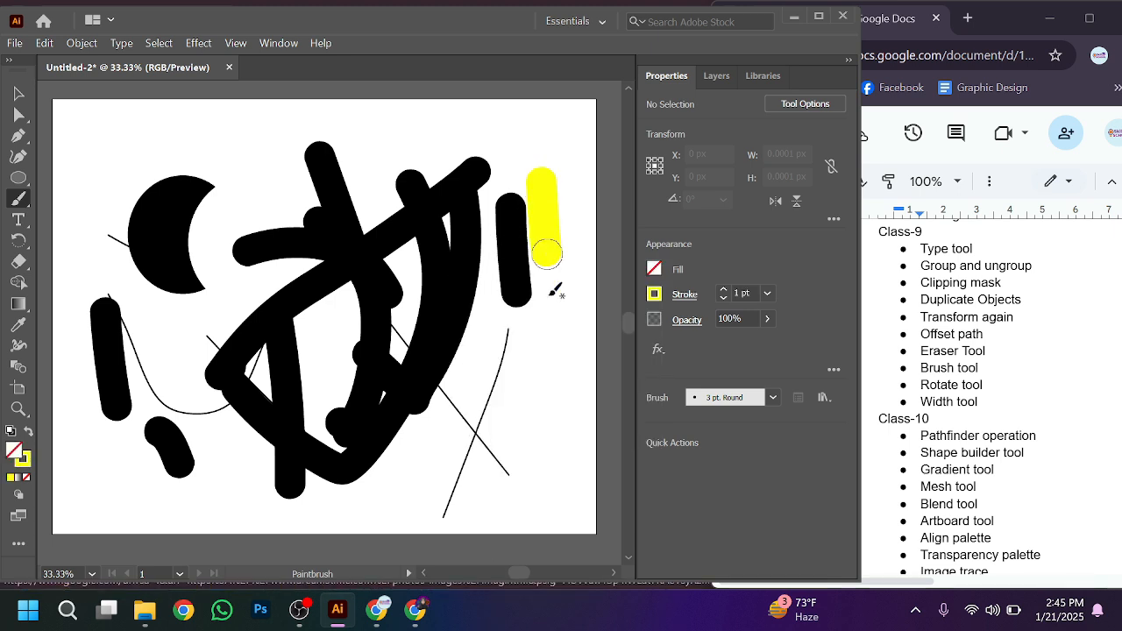
{"action": "mouse_move", "coordinate": [132, 127]}
{"action": "left_mouse_down"}
{"action": "mouse_move", "coordinate": [375, 161]}
{"action": "mouse_move", "coordinate": [200, 240]}
{"action": "left_mouse_up"}
{"action": "mouse_move", "coordinate": [211, 198]}
{"action": "left_mouse_down"}
{"action": "mouse_move", "coordinate": [355, 284]}
{"action": "mouse_move", "coordinate": [404, 332]}
{"action": "left_mouse_up"}
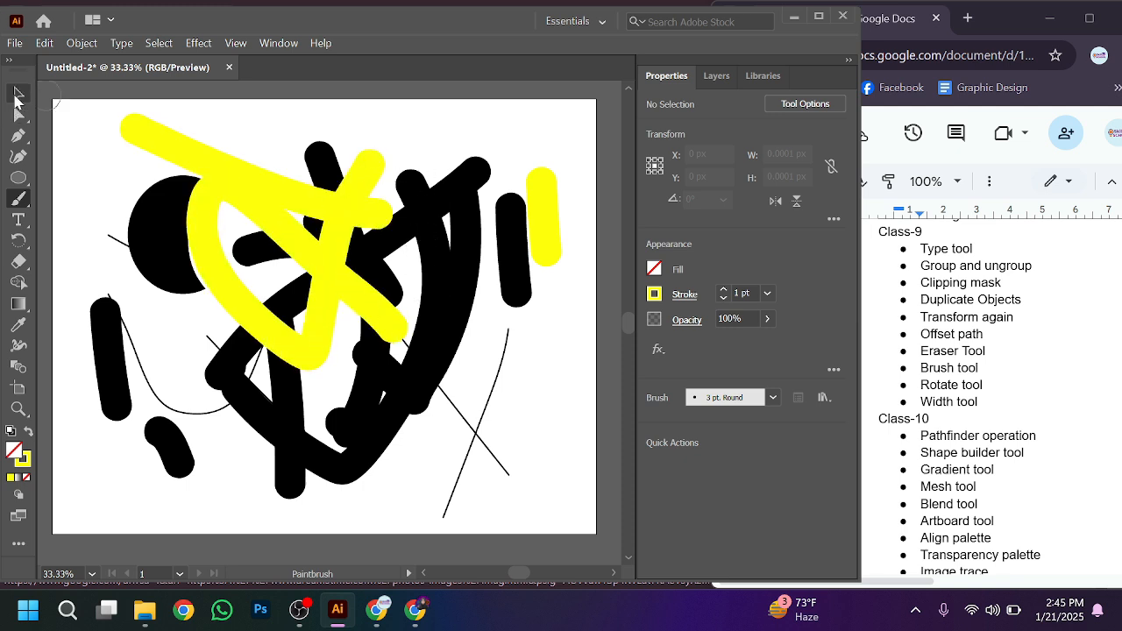
Select and delete all the brush strokes and the crescent to clear the artboard
{"action": "left_click", "coordinate": [17, 93]}
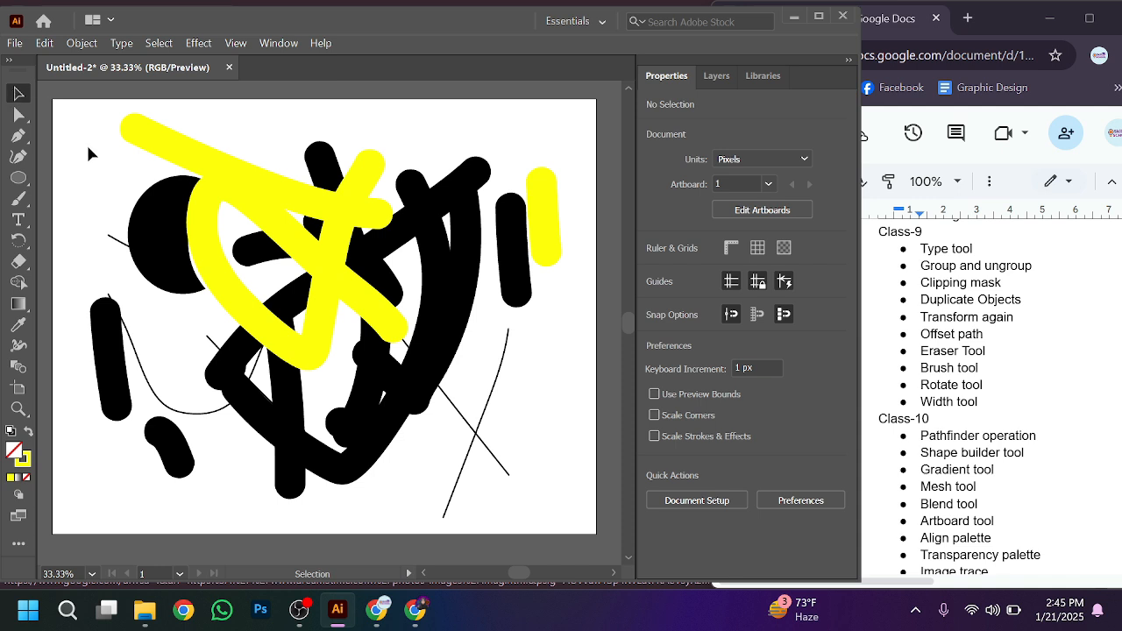
{"action": "mouse_move", "coordinate": [89, 119]}
{"action": "left_mouse_down"}
{"action": "mouse_move", "coordinate": [399, 399]}
{"action": "mouse_move", "coordinate": [536, 489]}
{"action": "left_mouse_up"}
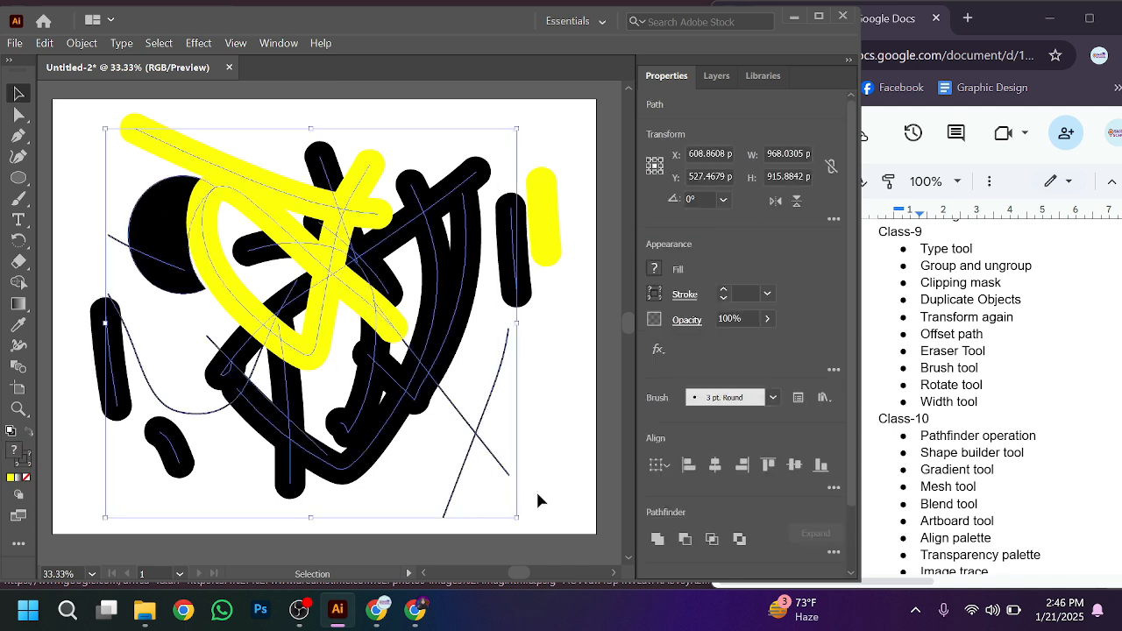
{"action": "left_click", "coordinate": [543, 485]}
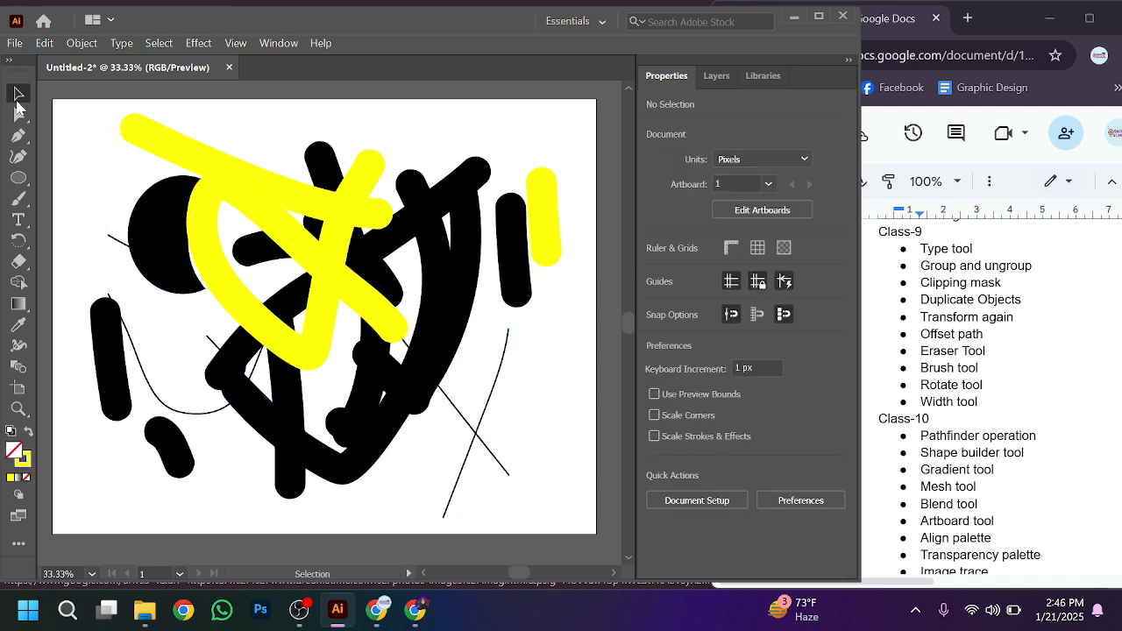
{"action": "mouse_move", "coordinate": [119, 110]}
{"action": "left_mouse_down"}
{"action": "mouse_move", "coordinate": [330, 274]}
{"action": "mouse_move", "coordinate": [525, 471]}
{"action": "left_mouse_up"}
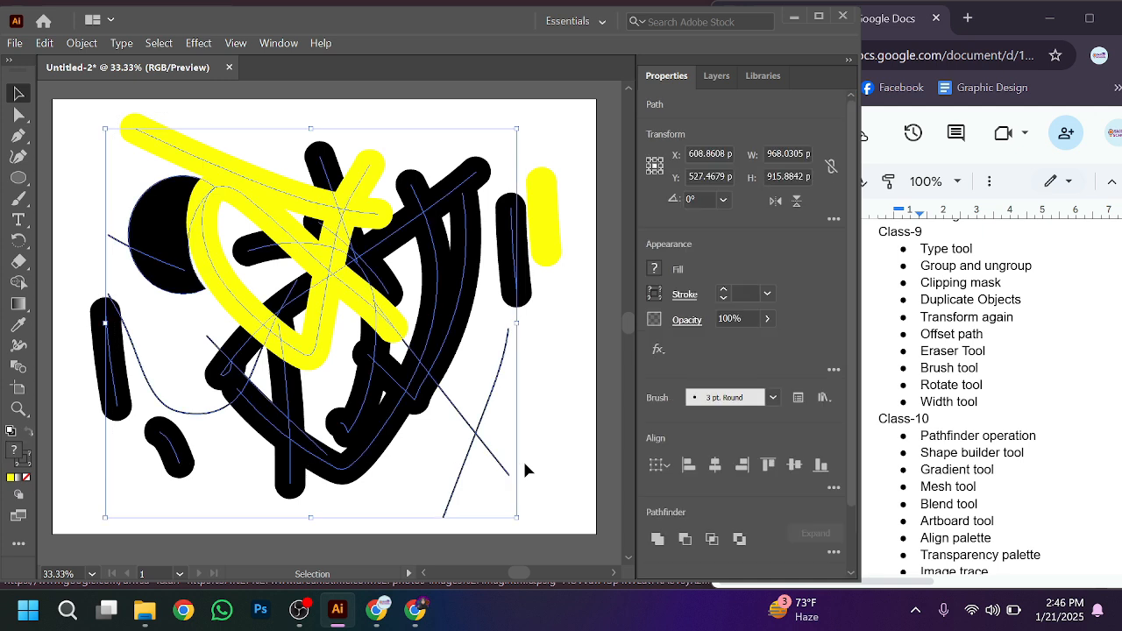
{"action": "key", "text": "Delete"}
{"action": "left_click_drag", "start_coordinate": [469, 107], "coordinate": [575, 342]}
{"action": "key", "text": "Delete"}
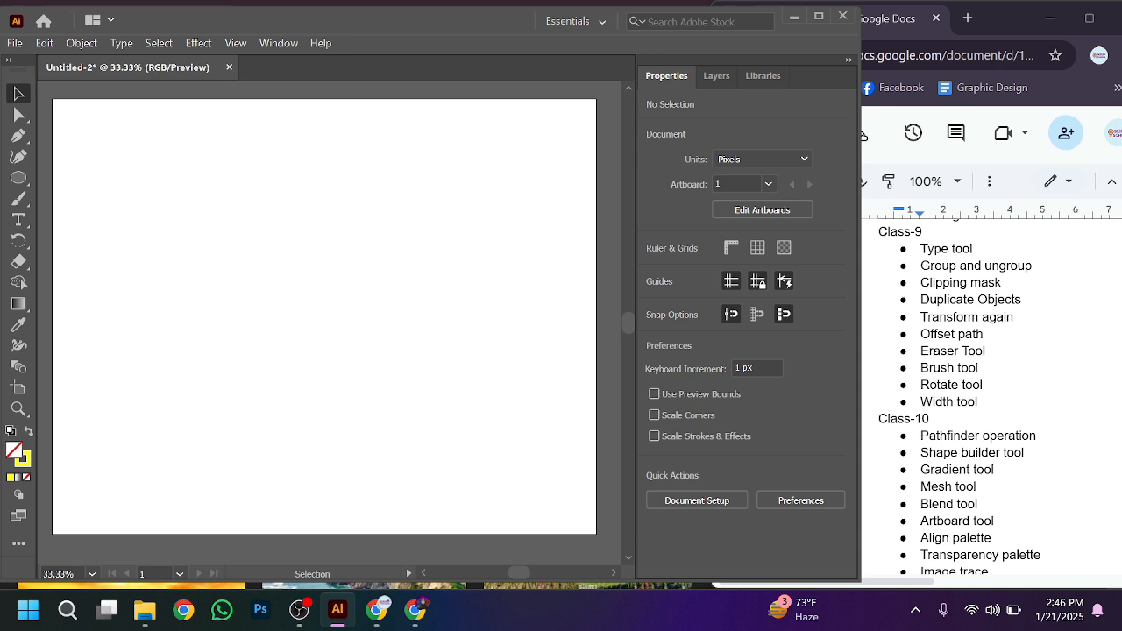
Draw a tall, narrow ellipse of about 140 by 526 px and rotate it about 2.4° clockwise
{"action": "left_click", "coordinate": [17, 177]}
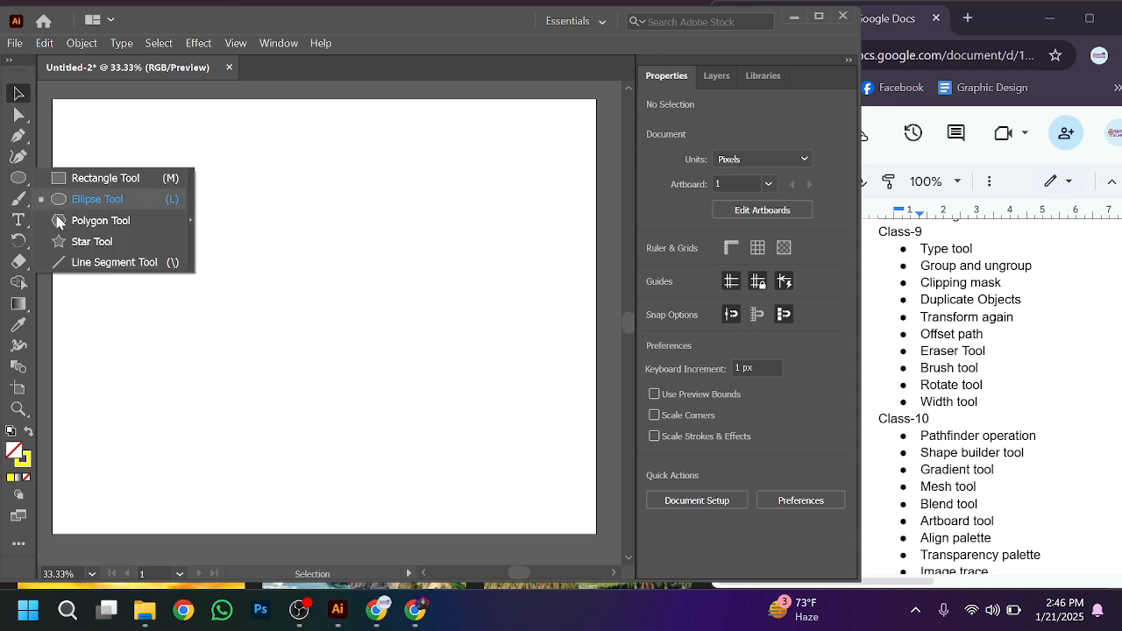
{"action": "left_click", "coordinate": [73, 200]}
{"action": "left_click_drag", "start_coordinate": [192, 155], "coordinate": [252, 379]}
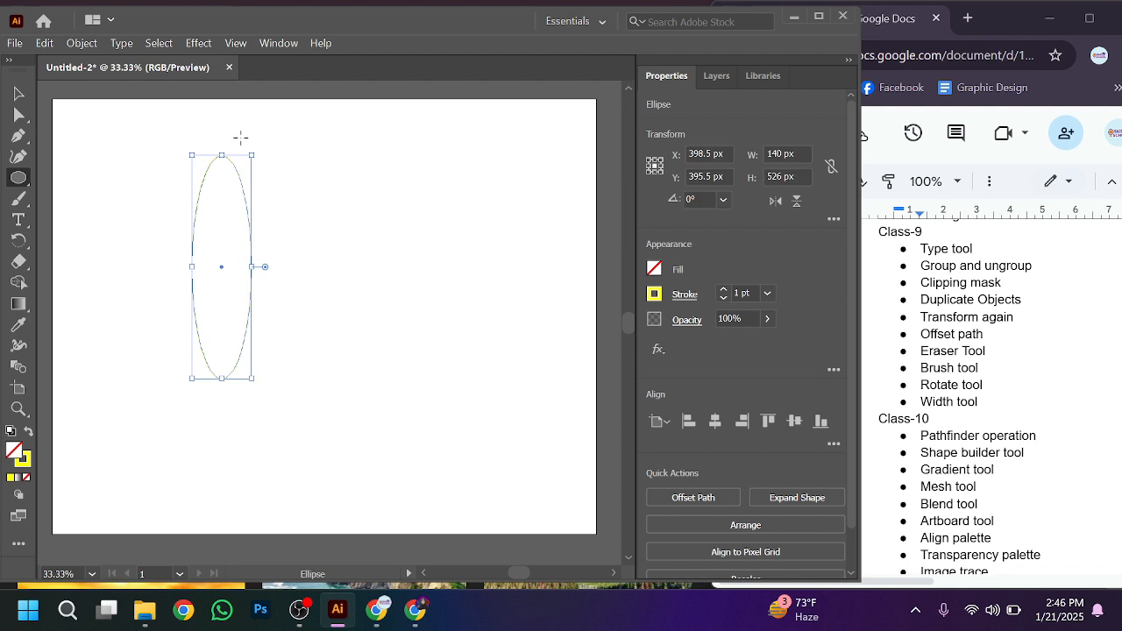
{"action": "mouse_move", "coordinate": [262, 148]}
{"action": "left_mouse_down"}
{"action": "mouse_move", "coordinate": [292, 192]}
{"action": "mouse_move", "coordinate": [254, 160]}
{"action": "left_mouse_up"}
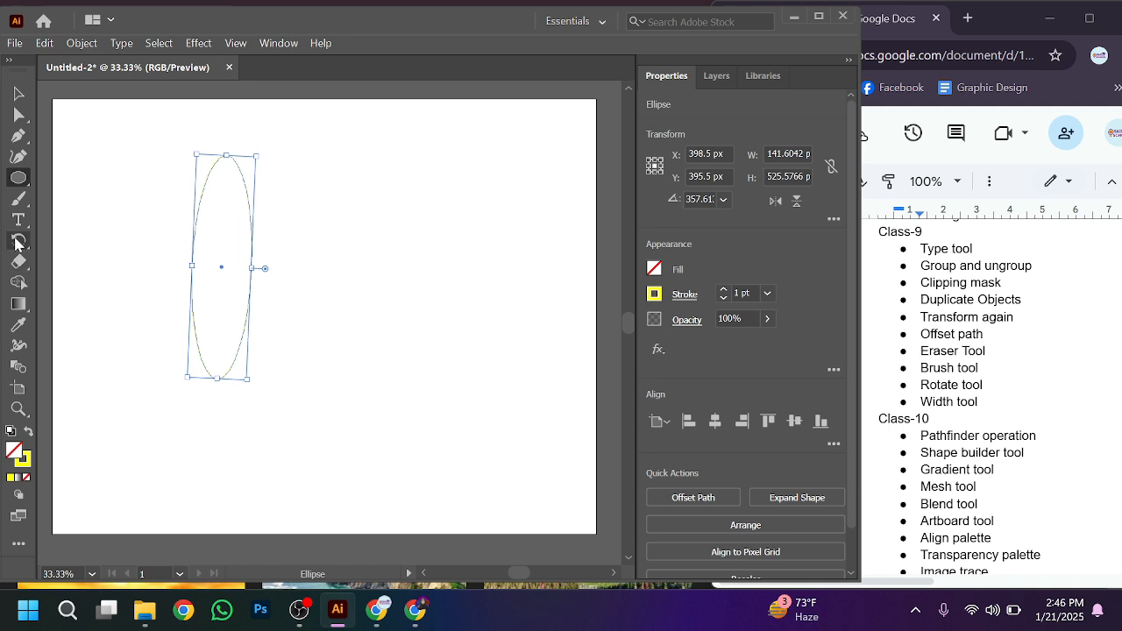
Start a Rotate operation on the ellipse with the pivot point just below its lower end and preview enabled
{"action": "left_click", "coordinate": [18, 240]}
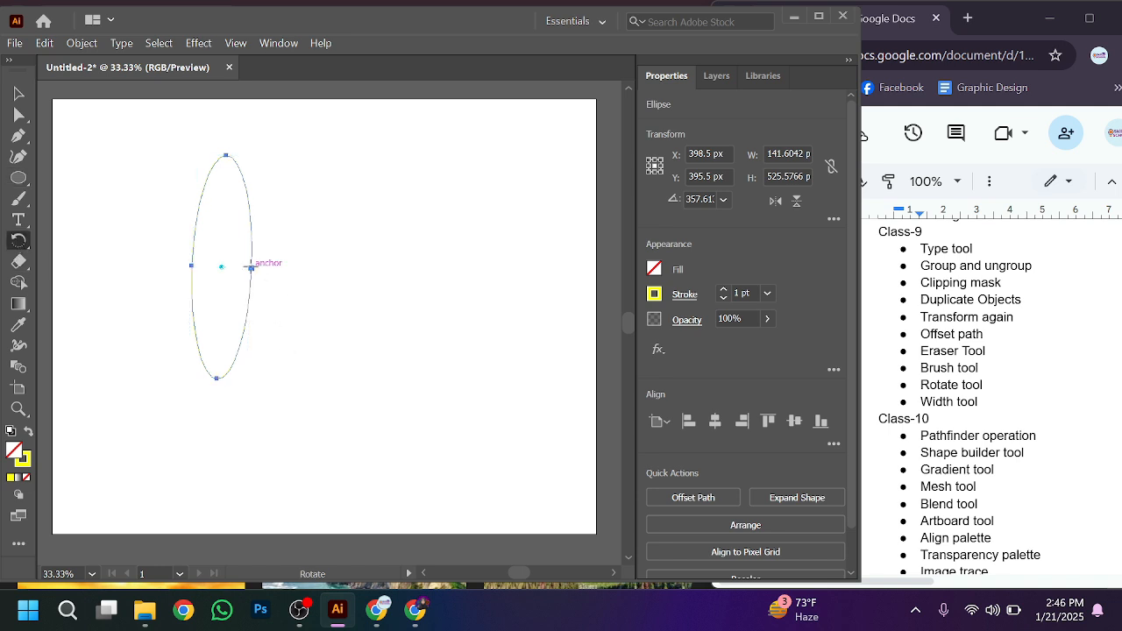
{"action": "left_click_drag", "start_coordinate": [222, 265], "coordinate": [222, 355]}
{"action": "left_click", "coordinate": [214, 393], "text": "alt"}
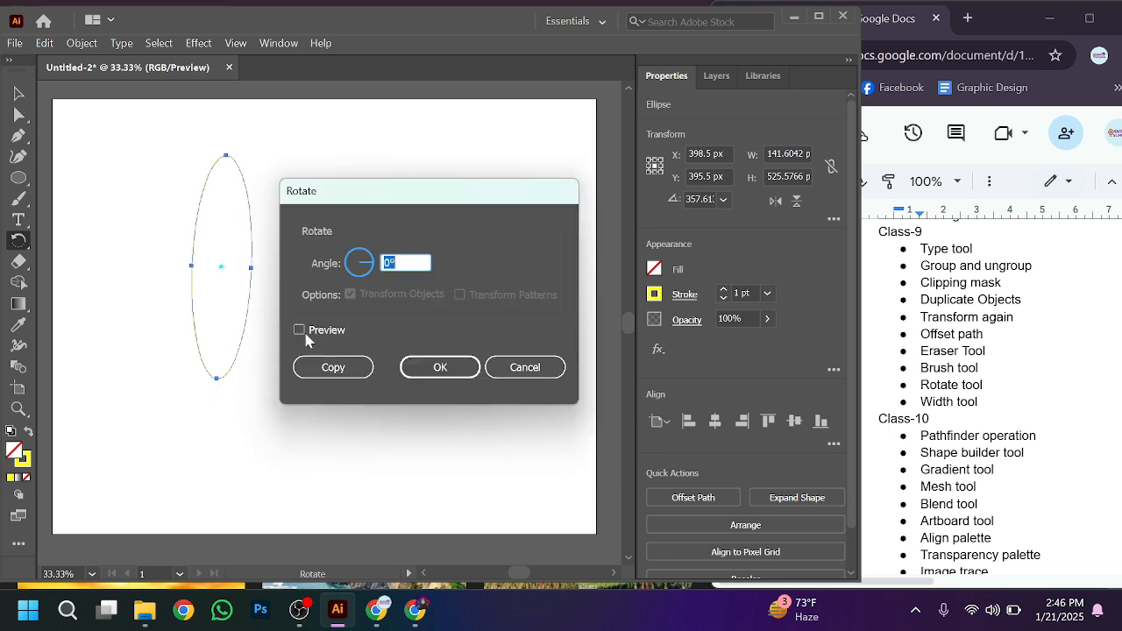
{"action": "left_click", "coordinate": [328, 334]}
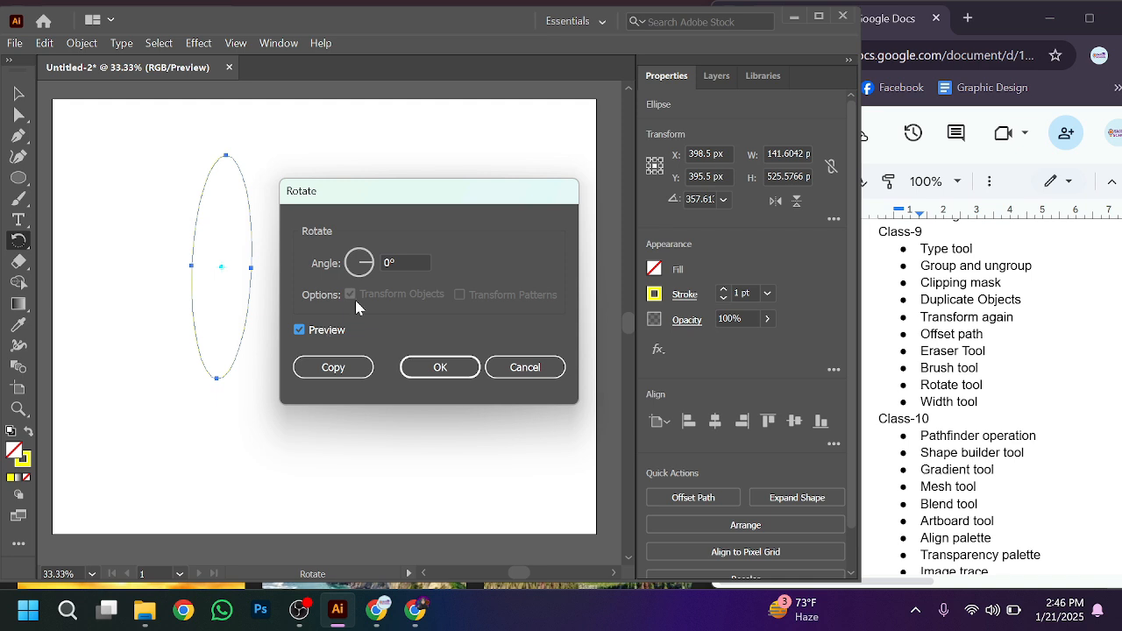
Create a copy of the ellipse rotated by 20° about its centre
{"action": "left_click", "coordinate": [407, 260]}
{"action": "key", "text": "Up"}
{"action": "key", "text": "Up"}
{"action": "key", "text": "Up"}
{"action": "key", "text": "Up"}
{"action": "key", "text": "Up"}
{"action": "key", "text": "Up"}
{"action": "key", "text": "Up"}
{"action": "key", "text": "Up"}
{"action": "key", "text": "Up"}
{"action": "key", "text": "Up"}
{"action": "key", "text": "Up"}
{"action": "key", "text": "Up"}
{"action": "key", "text": "Up"}
{"action": "key", "text": "Up"}
{"action": "key", "text": "Up"}
{"action": "key", "text": "Up"}
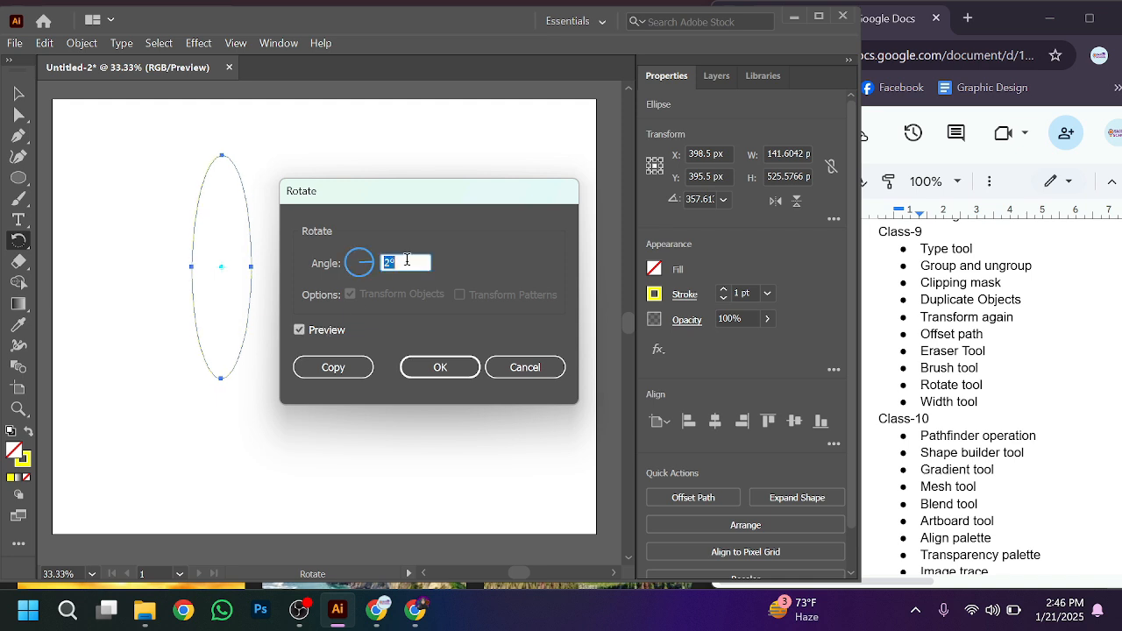
{"action": "key", "text": "Up"}
{"action": "key", "text": "Up"}
{"action": "key", "text": "Up"}
{"action": "key", "text": "Up"}
{"action": "key", "text": "Up"}
{"action": "key", "text": "Up"}
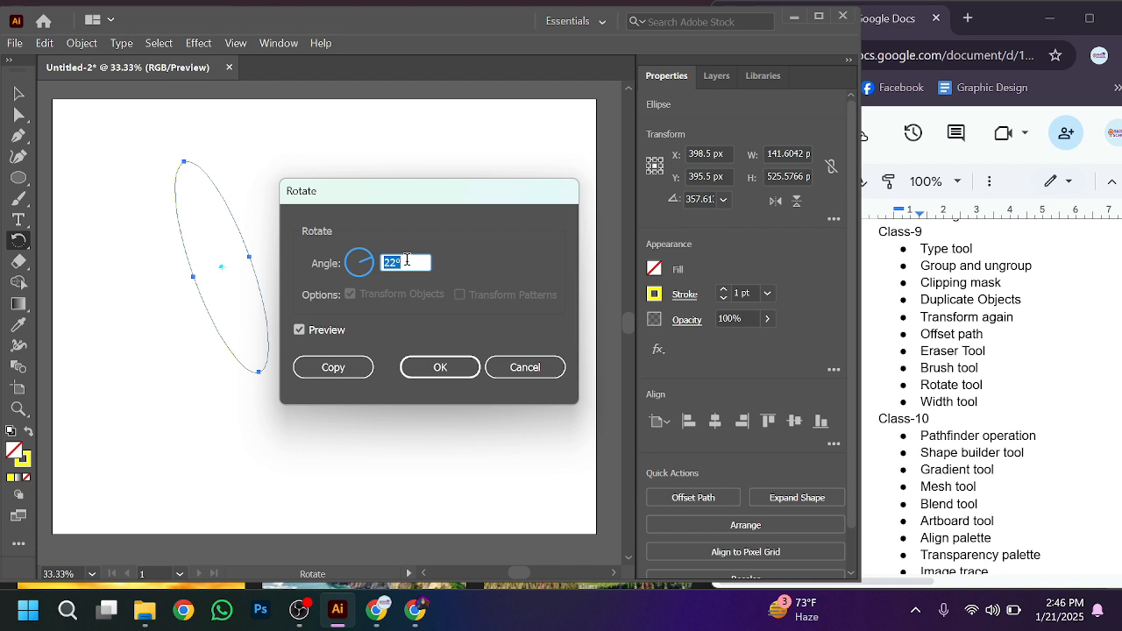
{"action": "key", "text": "Down"}
{"action": "key", "text": "Down"}
{"action": "key", "text": "Down"}
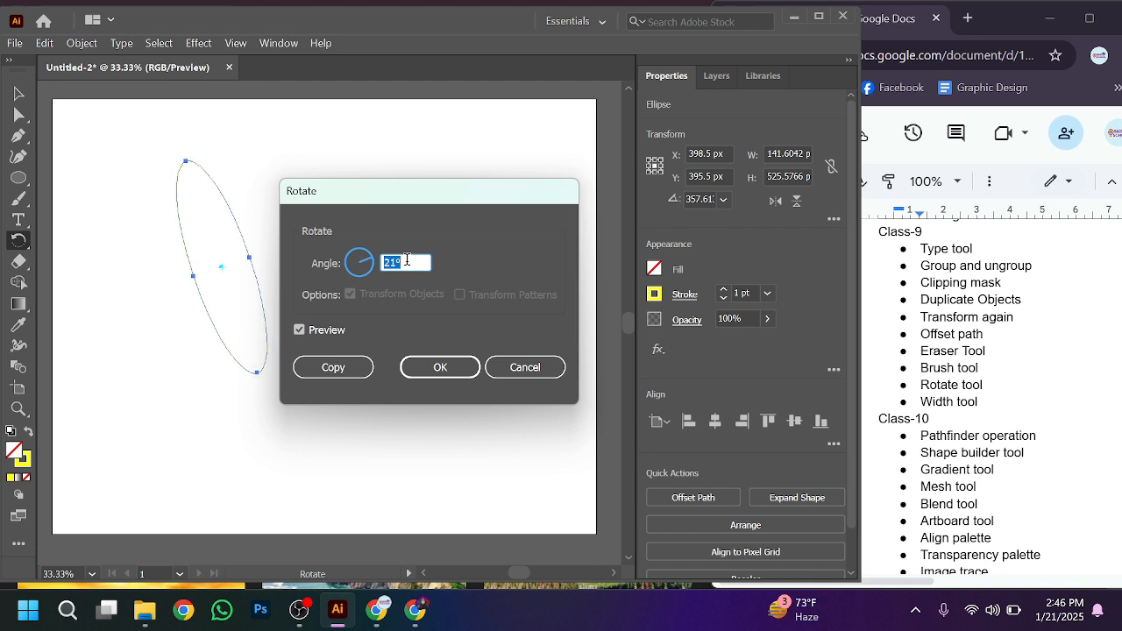
{"action": "key", "text": "Up"}
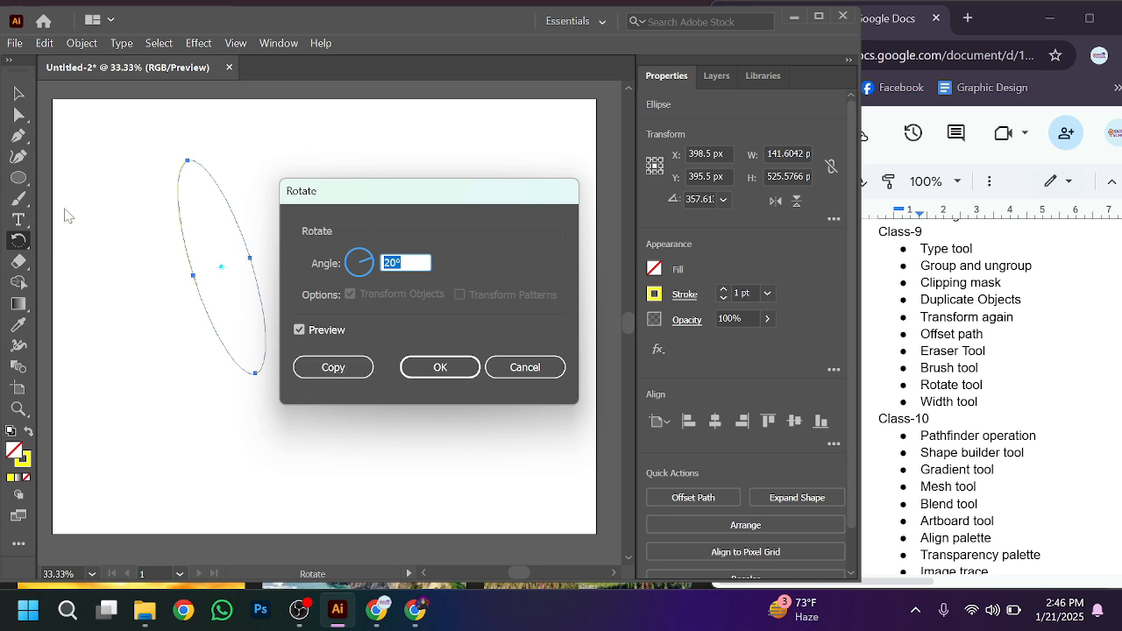
{"action": "left_click", "coordinate": [334, 364]}
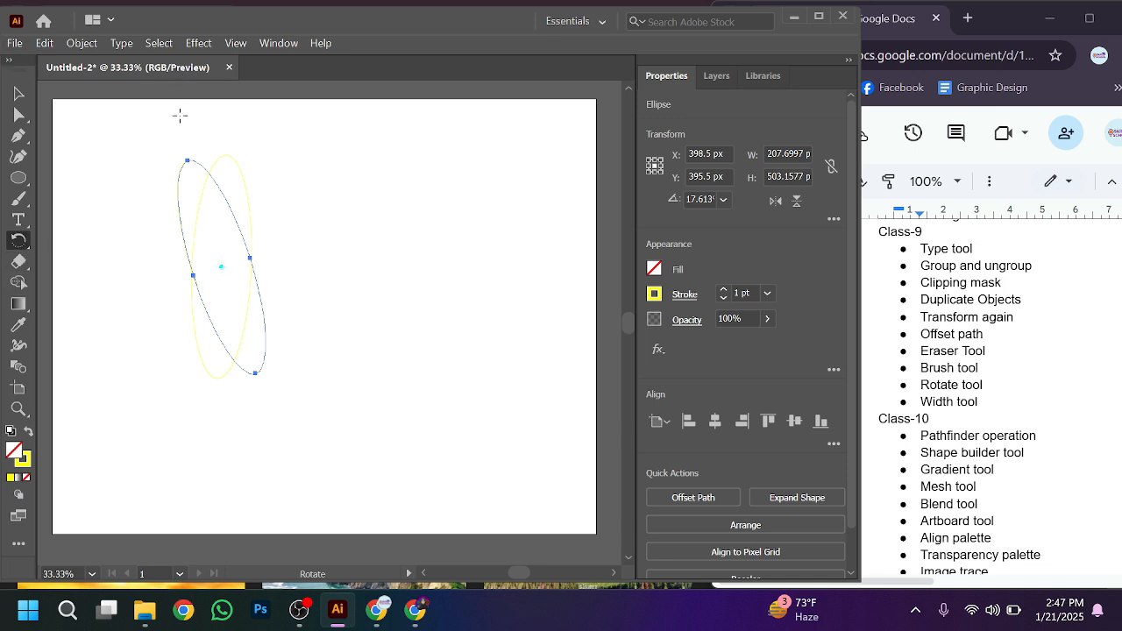
Rotate the copied ellipse freehand about its centre to an angle of 300°, crossing the upright ellipse
{"action": "left_click", "coordinate": [18, 93]}
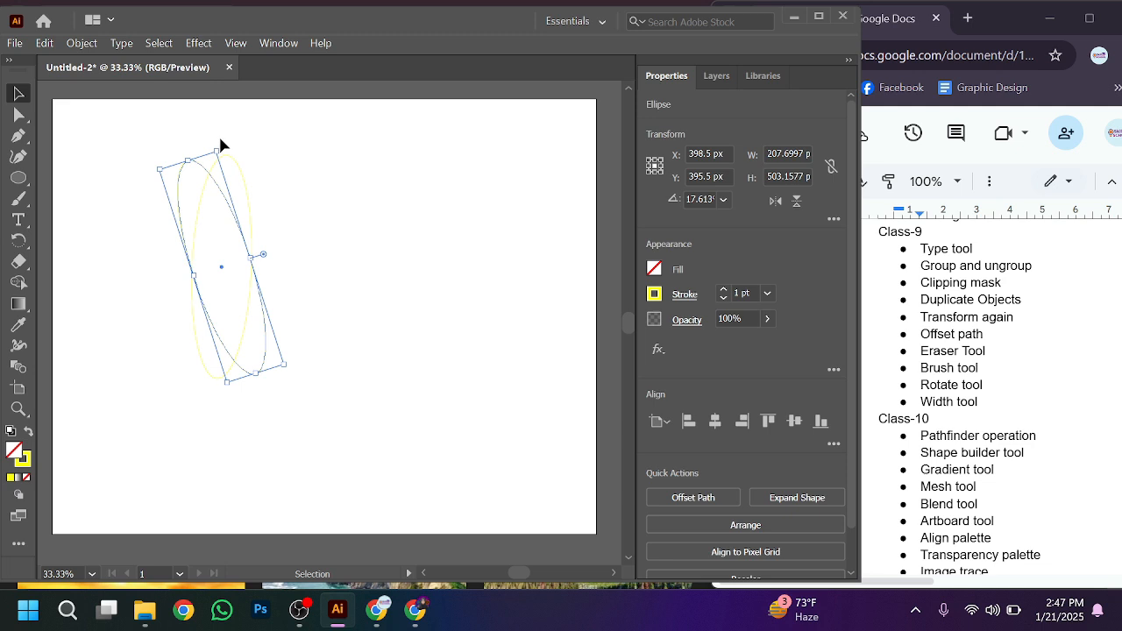
{"action": "left_click_drag", "start_coordinate": [222, 142], "coordinate": [344, 233]}
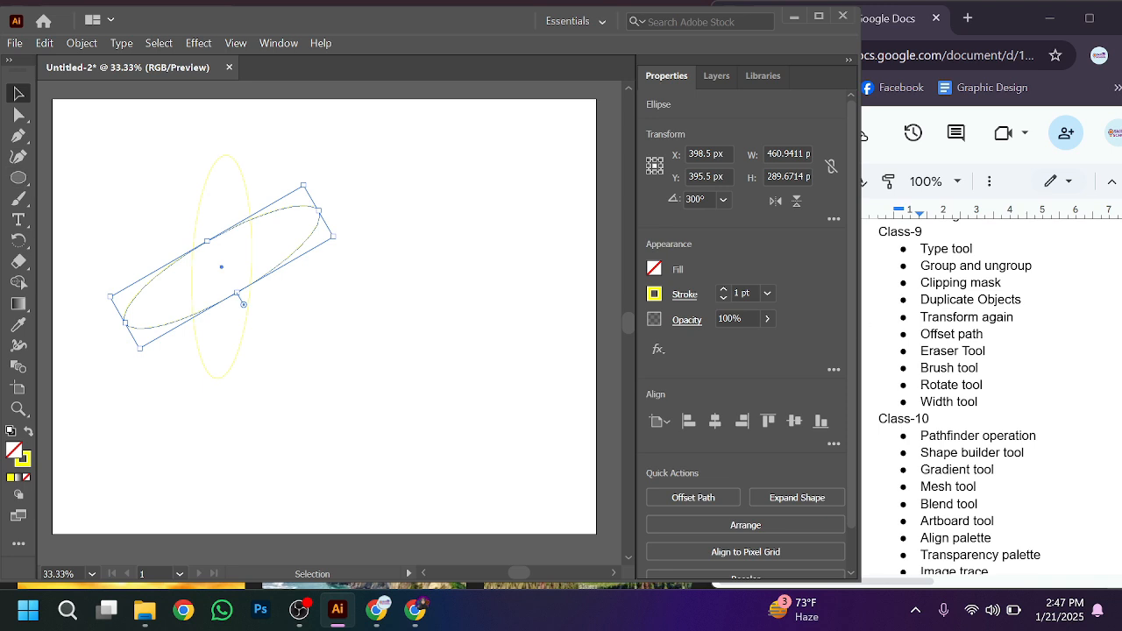
Draw a steep straight line beside the ellipses, spanning about 58 px horizontally and 328 px vertically
{"action": "left_click", "coordinate": [19, 181]}
{"action": "left_click", "coordinate": [86, 263]}
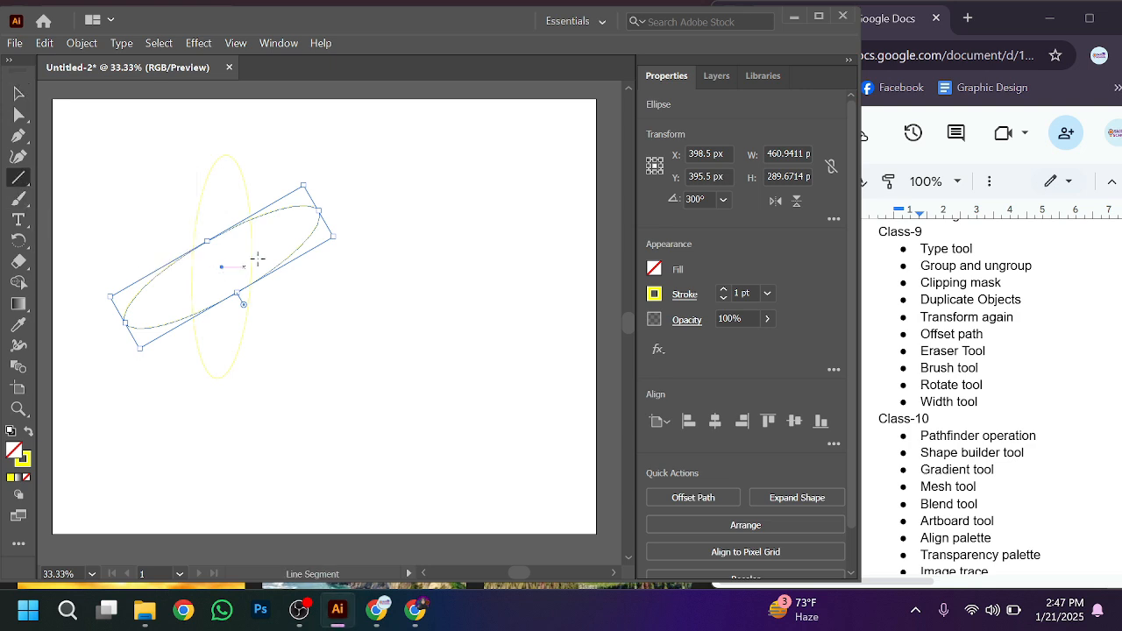
{"action": "left_click_drag", "start_coordinate": [390, 181], "coordinate": [414, 318]}
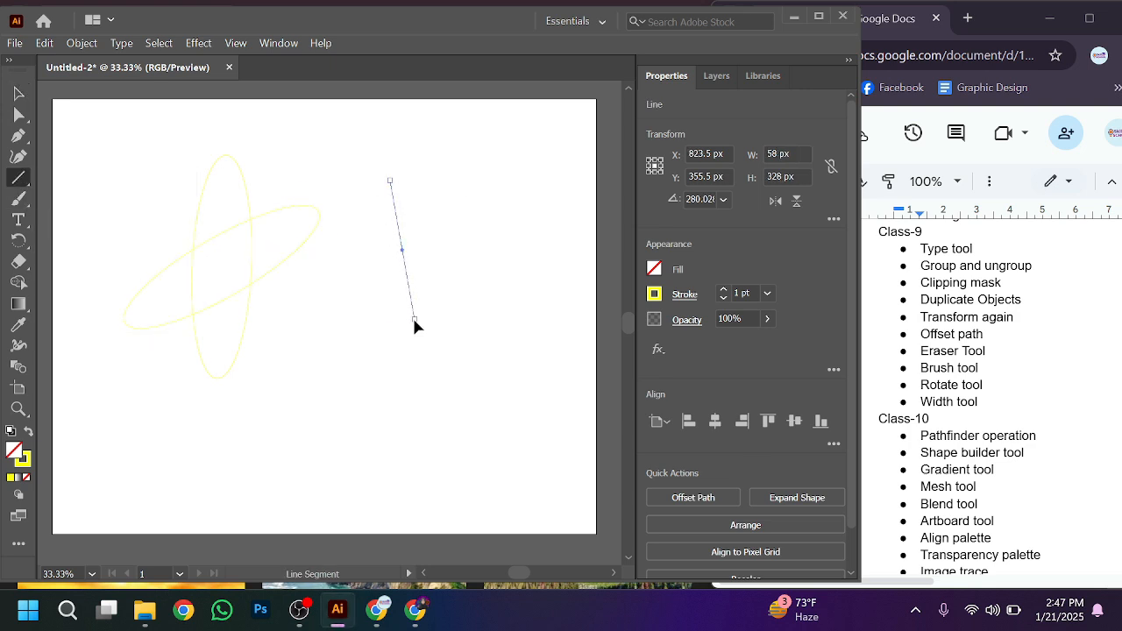
Set the line's stroke weight to 15 pt and its stroke colour to black
{"action": "left_click", "coordinate": [654, 294]}
{"action": "left_click", "coordinate": [724, 290]}
{"action": "left_click", "coordinate": [723, 290]}
{"action": "left_click", "coordinate": [723, 290]}
{"action": "left_click", "coordinate": [724, 291]}
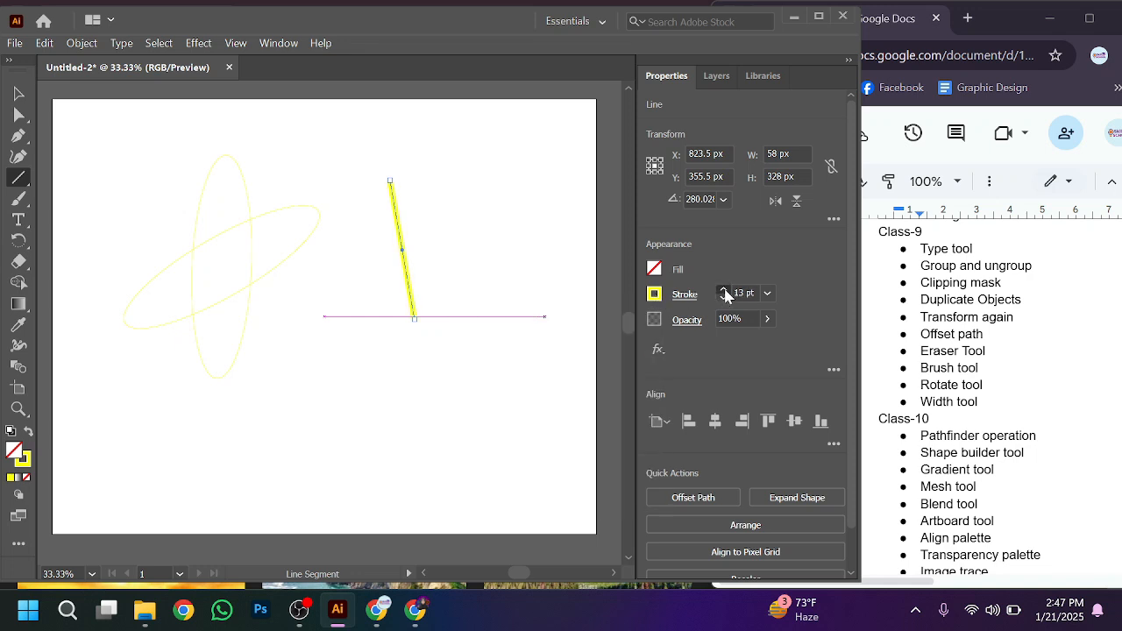
{"action": "left_click", "coordinate": [723, 292]}
{"action": "left_click", "coordinate": [724, 292]}
{"action": "left_click", "coordinate": [654, 294]}
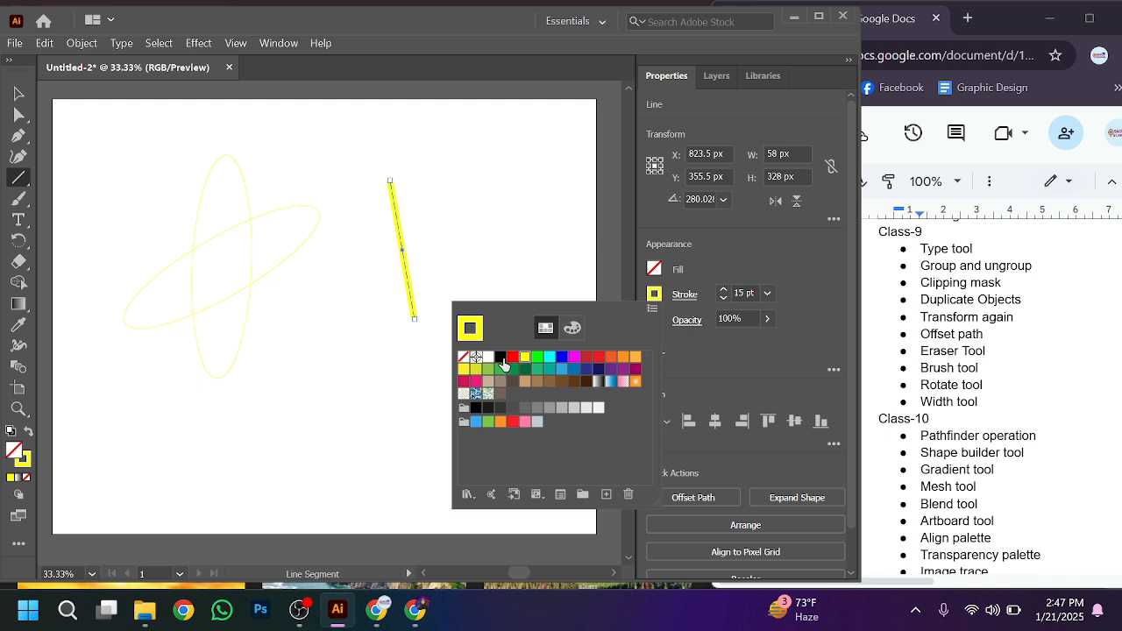
{"action": "left_click", "coordinate": [501, 358]}
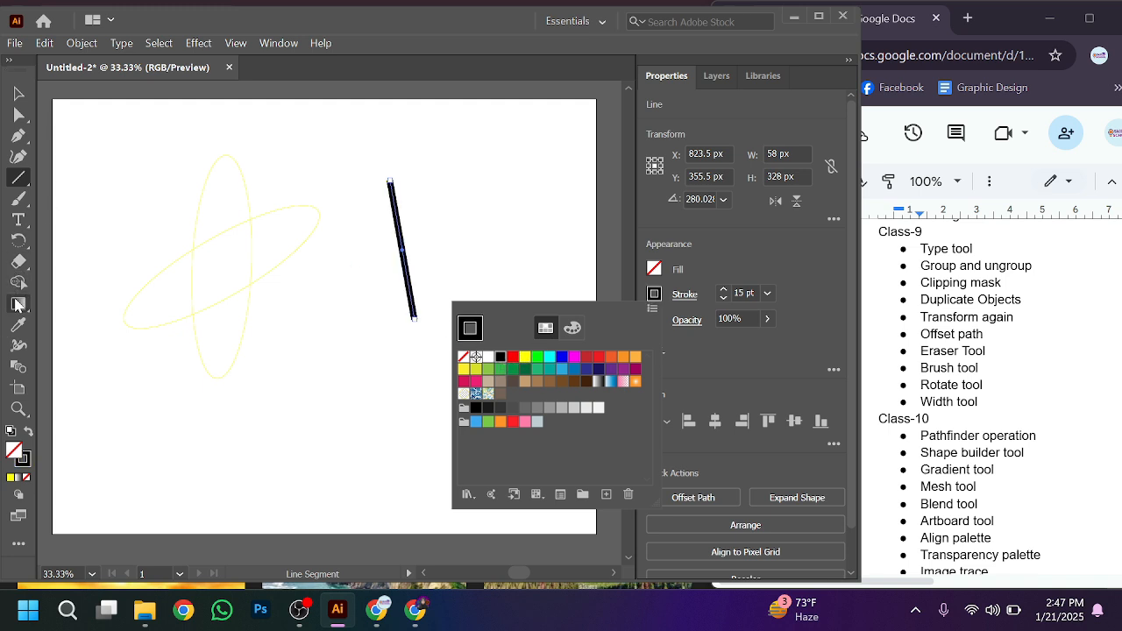
Move the black line's lower endpoint outward so the line spans about 130 px by 324 px
{"action": "left_click", "coordinate": [19, 348]}
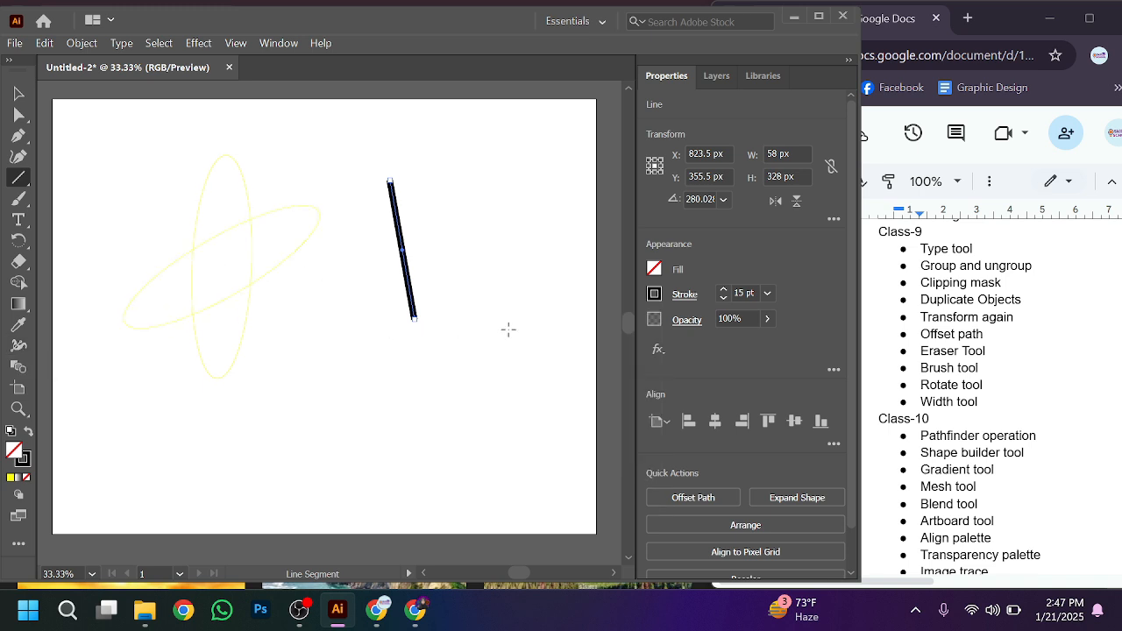
{"action": "scroll", "coordinate": [437, 337], "scroll_direction": "up", "scroll_amount": 2}
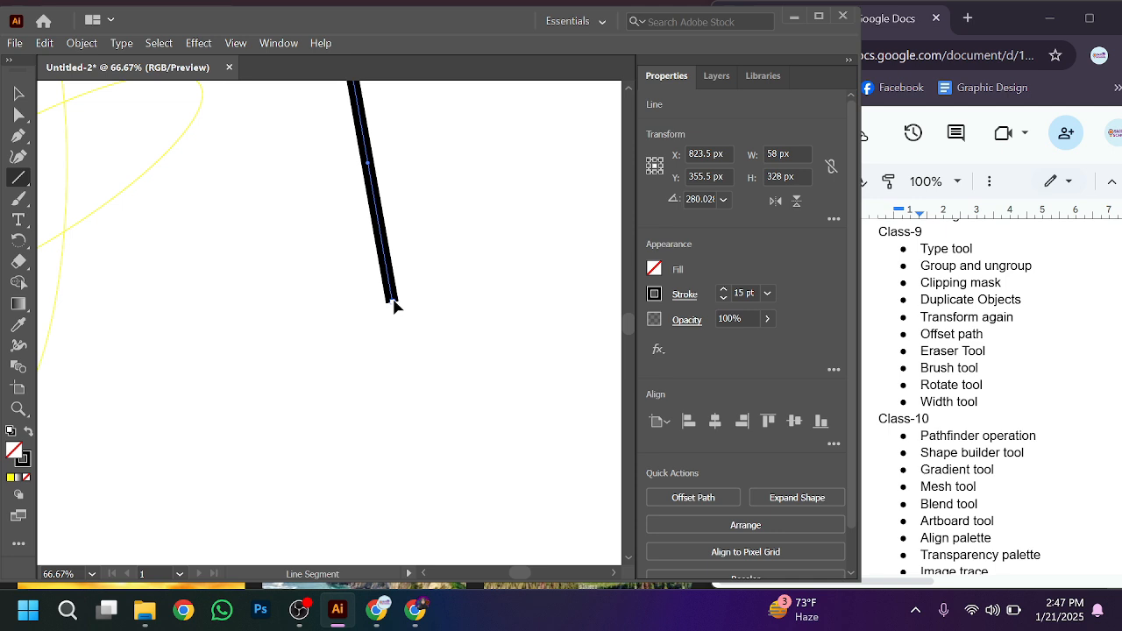
{"action": "left_click_drag", "start_coordinate": [393, 304], "coordinate": [453, 298]}
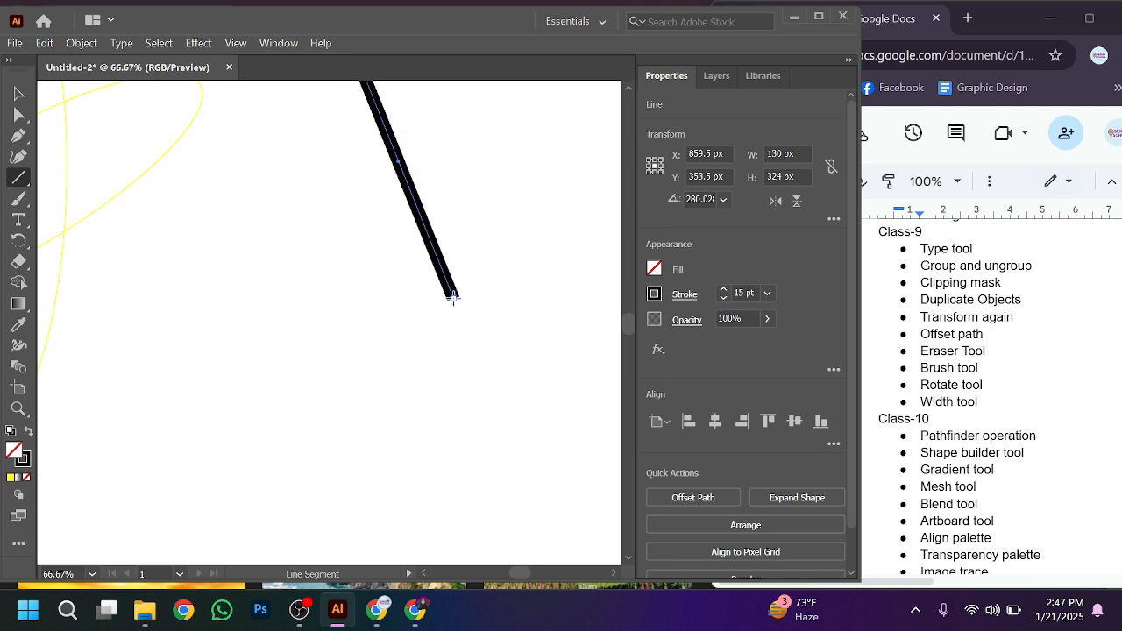
Use the Width tool to flare the line's lower end and reshape its stroke into a broad, irregular black shape
{"action": "left_click", "coordinate": [18, 345]}
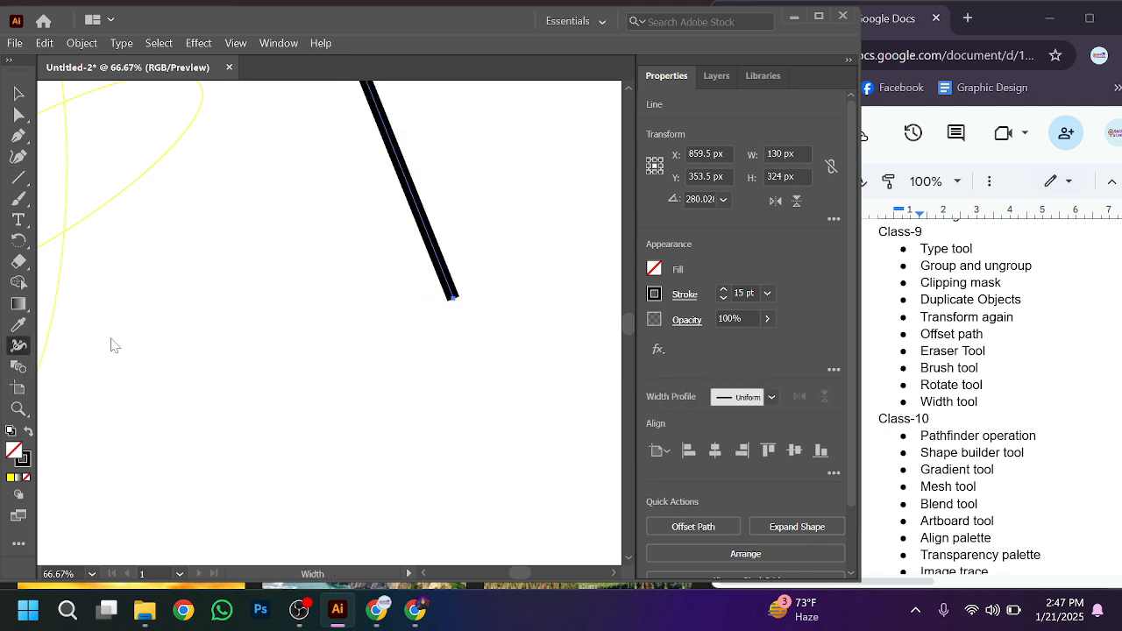
{"action": "mouse_move", "coordinate": [450, 308]}
{"action": "left_mouse_down"}
{"action": "mouse_move", "coordinate": [508, 278]}
{"action": "mouse_move", "coordinate": [501, 288]}
{"action": "left_mouse_up"}
{"action": "scroll", "coordinate": [500, 289], "scroll_direction": "down", "scroll_amount": 3}
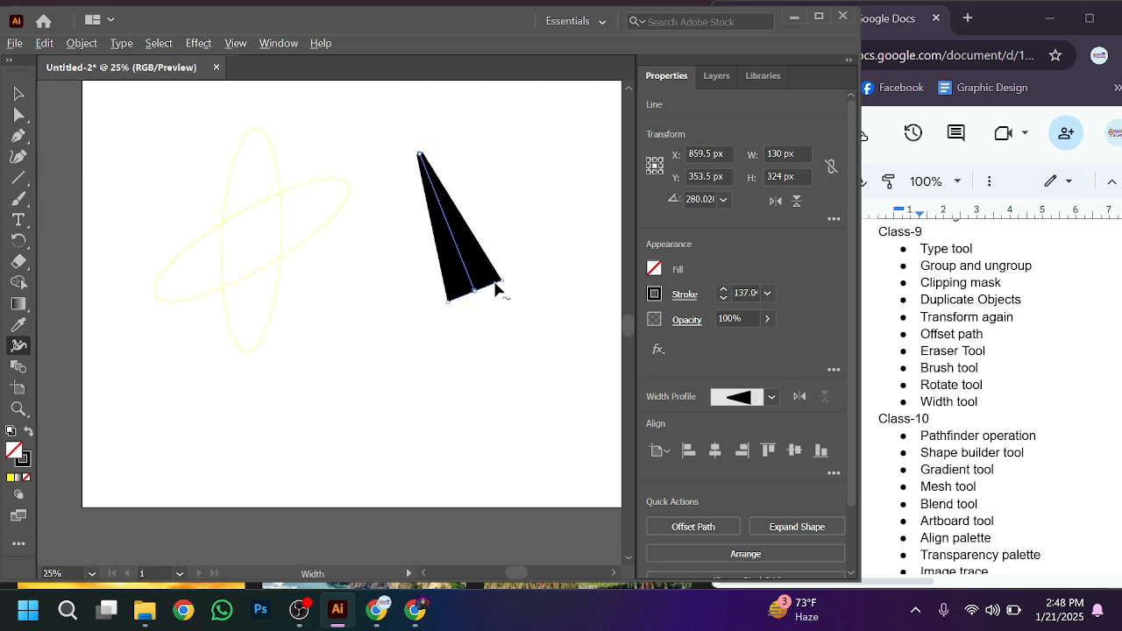
{"action": "mouse_move", "coordinate": [478, 230]}
{"action": "left_mouse_down"}
{"action": "mouse_move", "coordinate": [474, 244]}
{"action": "mouse_move", "coordinate": [494, 237]}
{"action": "mouse_move", "coordinate": [467, 224]}
{"action": "mouse_move", "coordinate": [515, 251]}
{"action": "mouse_move", "coordinate": [482, 229]}
{"action": "mouse_move", "coordinate": [514, 228]}
{"action": "mouse_move", "coordinate": [502, 275]}
{"action": "mouse_move", "coordinate": [534, 268]}
{"action": "mouse_move", "coordinate": [490, 297]}
{"action": "left_mouse_up"}
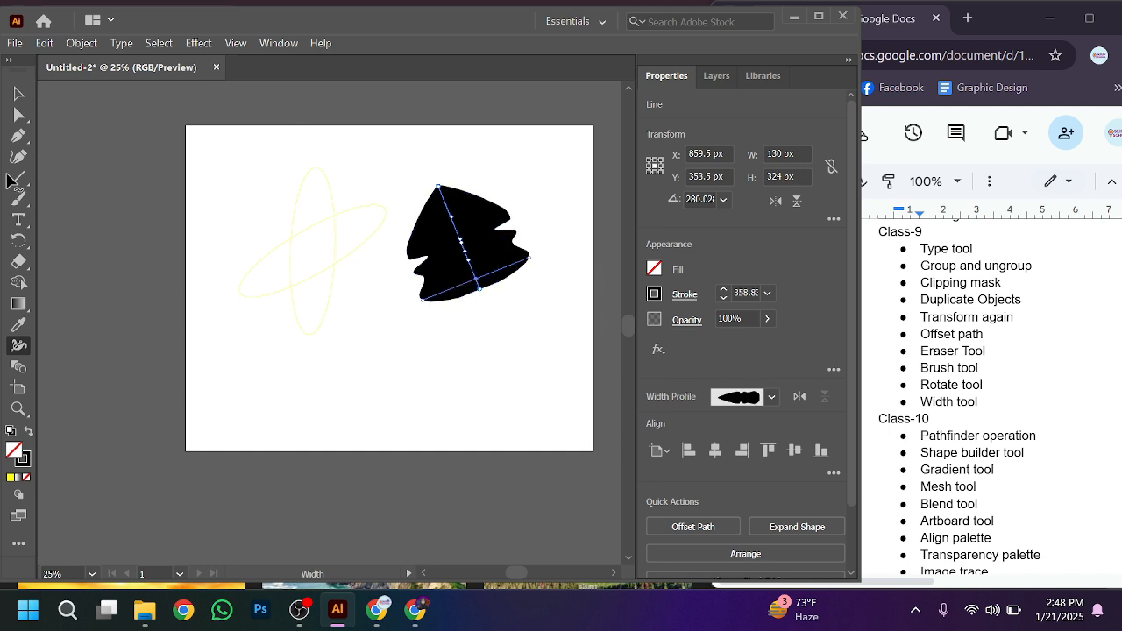
Delete both ellipses and the widened line to clear the artboard
{"action": "left_click", "coordinate": [19, 95]}
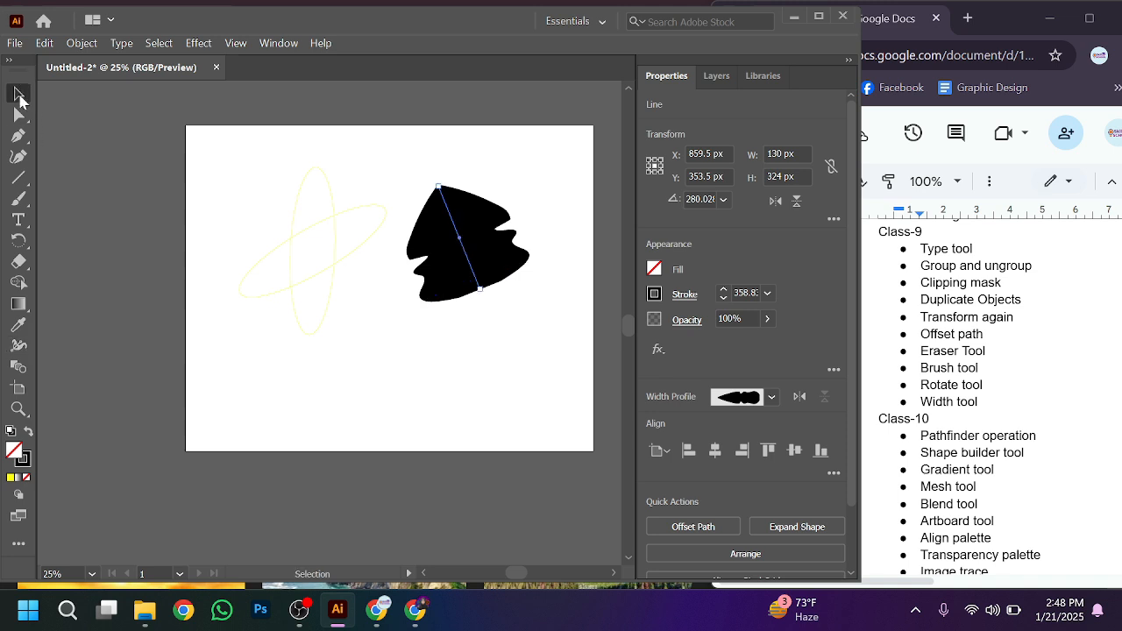
{"action": "left_click_drag", "start_coordinate": [267, 181], "coordinate": [527, 379]}
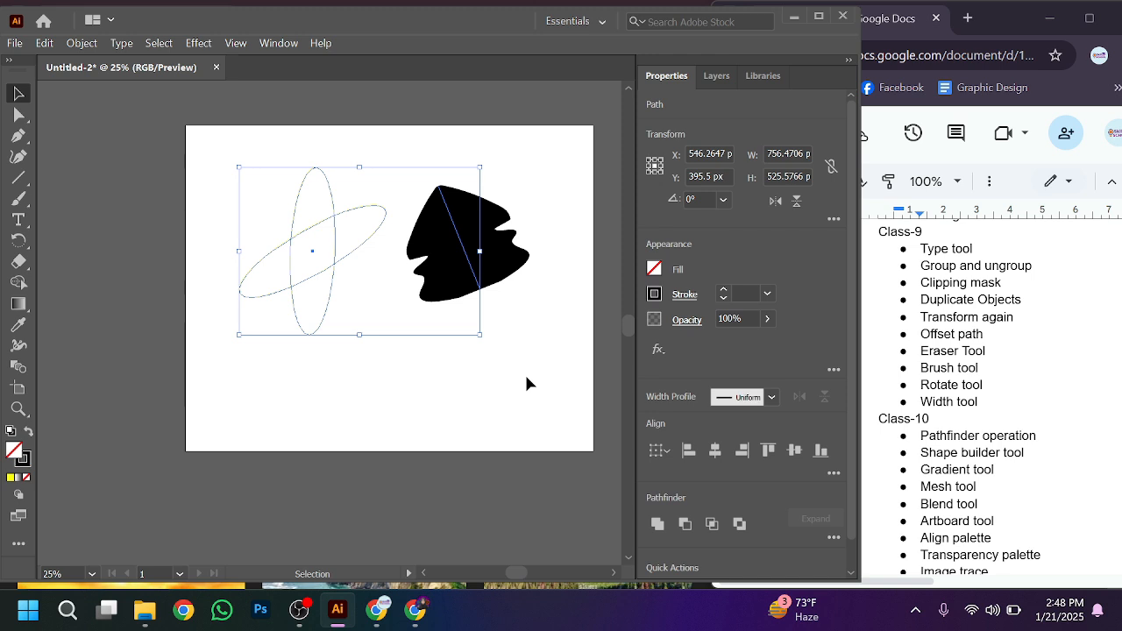
{"action": "key", "text": "Delete"}
{"action": "scroll", "coordinate": [991, 395], "scroll_direction": "down", "scroll_amount": 2}
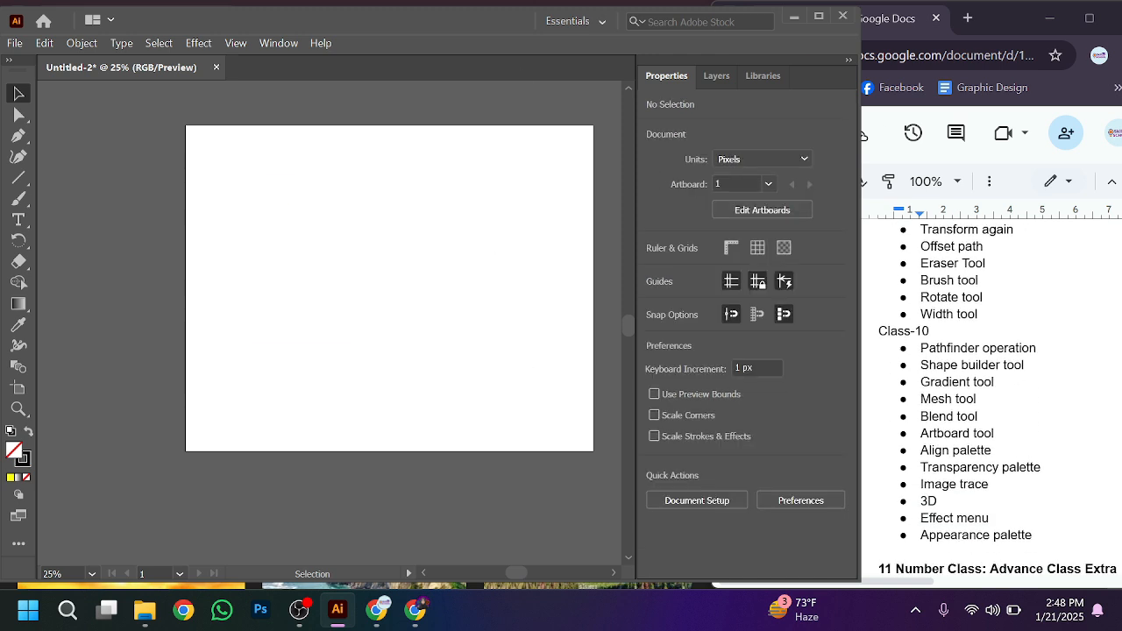
{"action": "scroll", "coordinate": [991, 394], "scroll_direction": "up", "scroll_amount": 3}
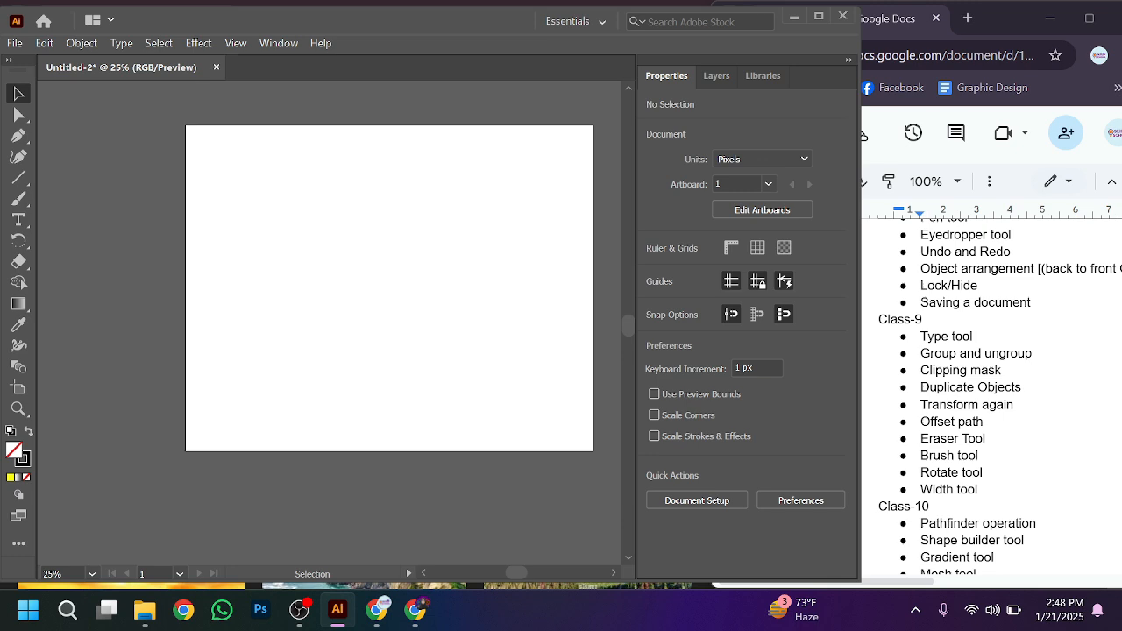
{"action": "scroll", "coordinate": [991, 359], "scroll_direction": "down", "scroll_amount": 5}
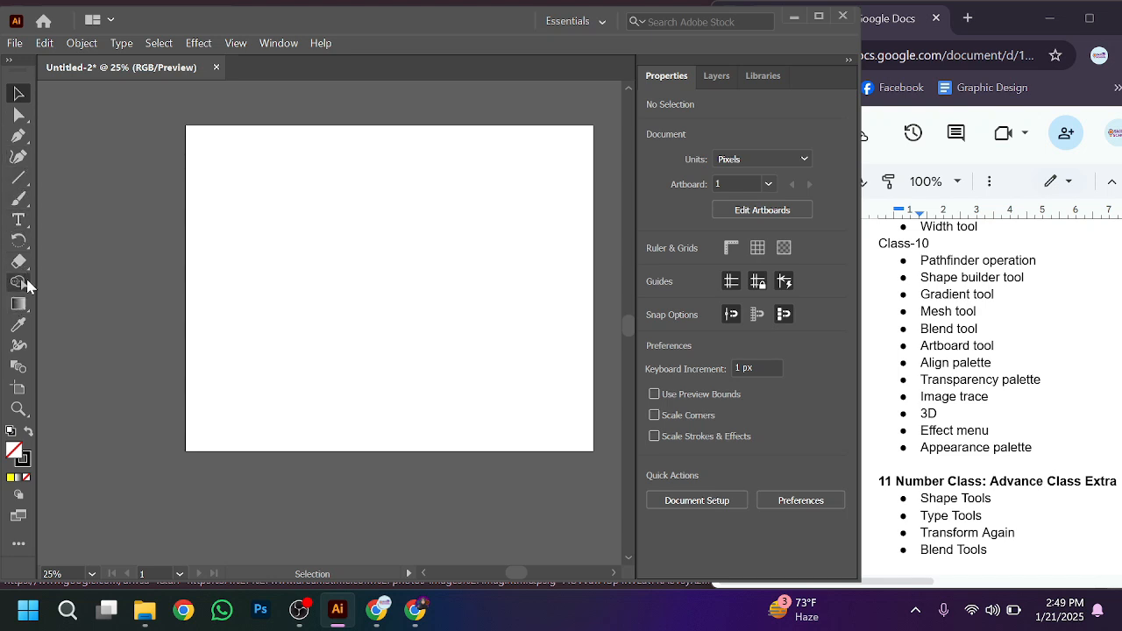
{"action": "right_click", "coordinate": [18, 177]}
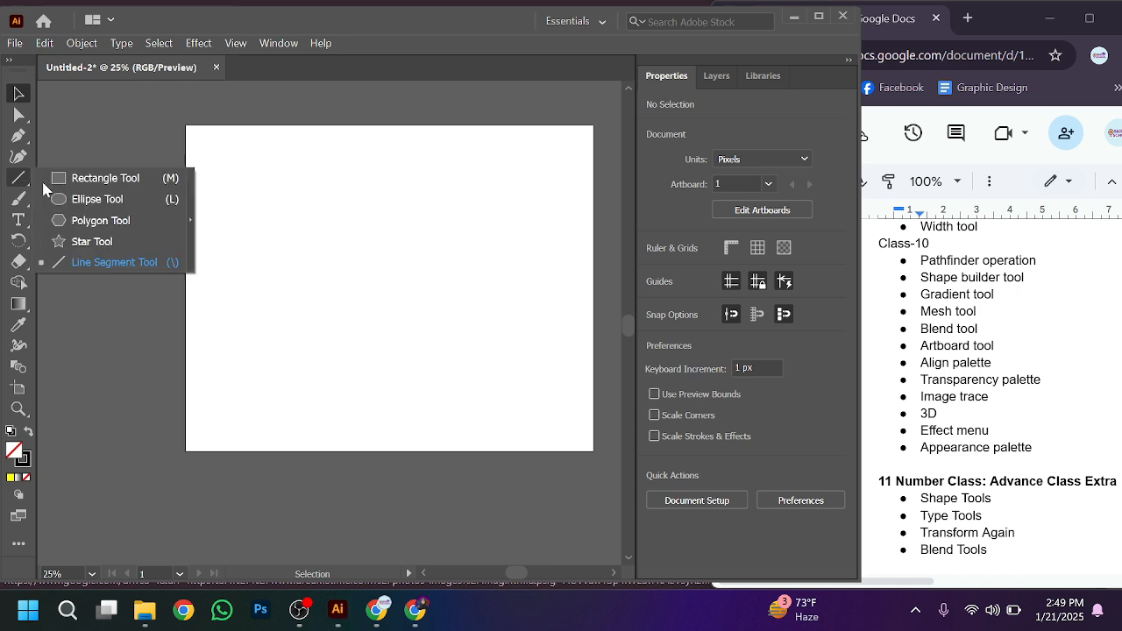
{"action": "left_click", "coordinate": [105, 177]}
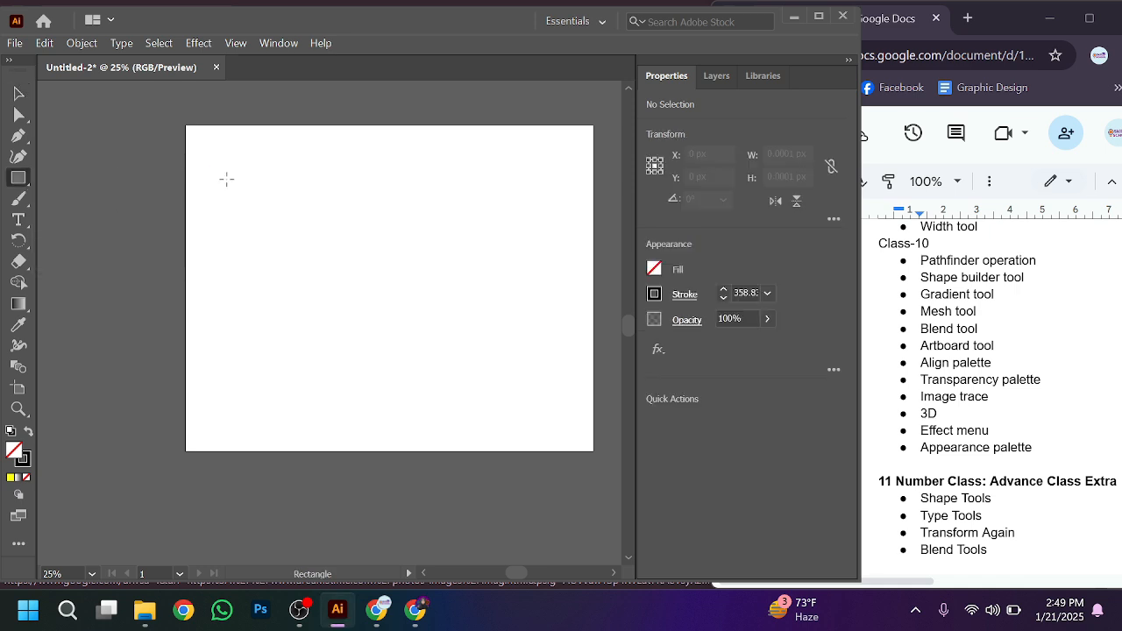
{"action": "mouse_move", "coordinate": [226, 179]}
{"action": "left_mouse_down"}
{"action": "mouse_move", "coordinate": [290, 276]}
{"action": "mouse_move", "coordinate": [330, 306]}
{"action": "left_mouse_up"}
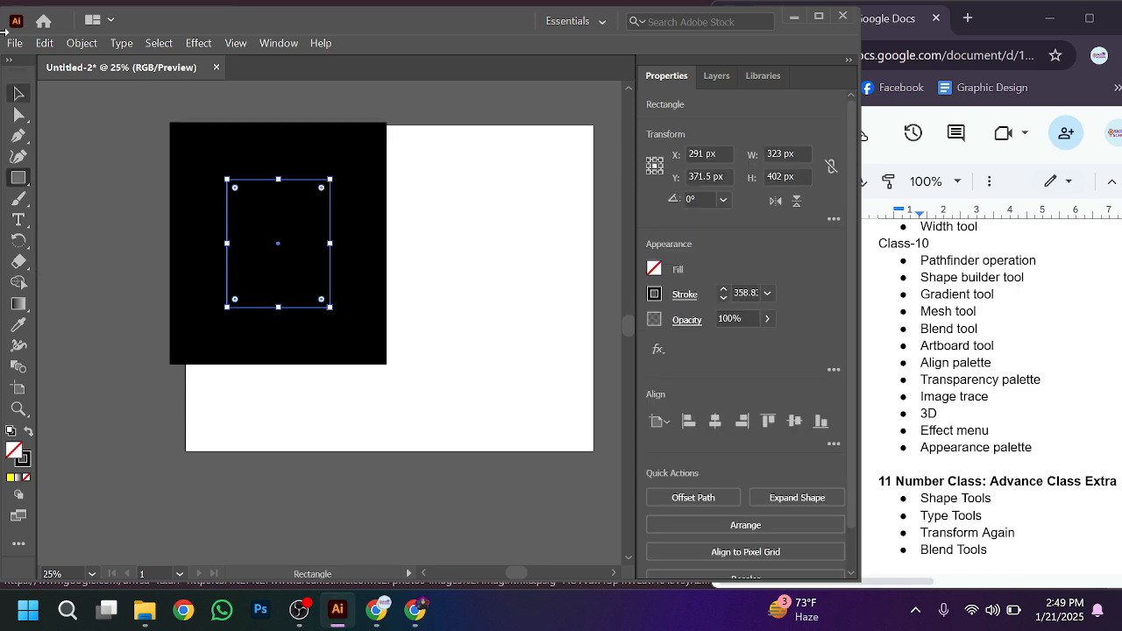
{"action": "left_click", "coordinate": [19, 93]}
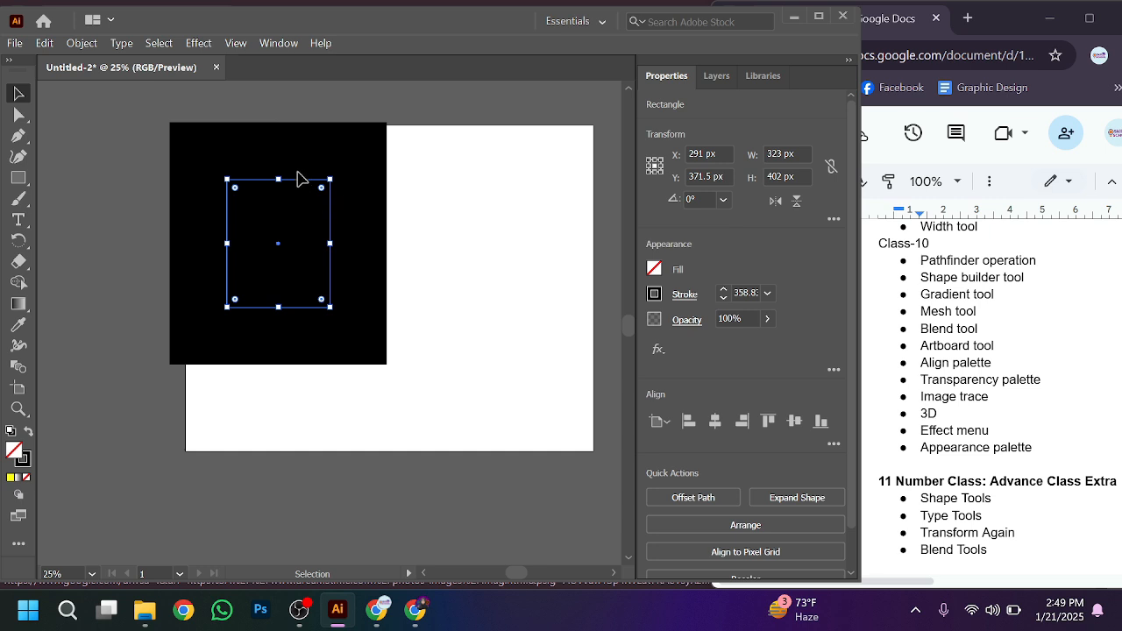
{"action": "key", "text": "Delete"}
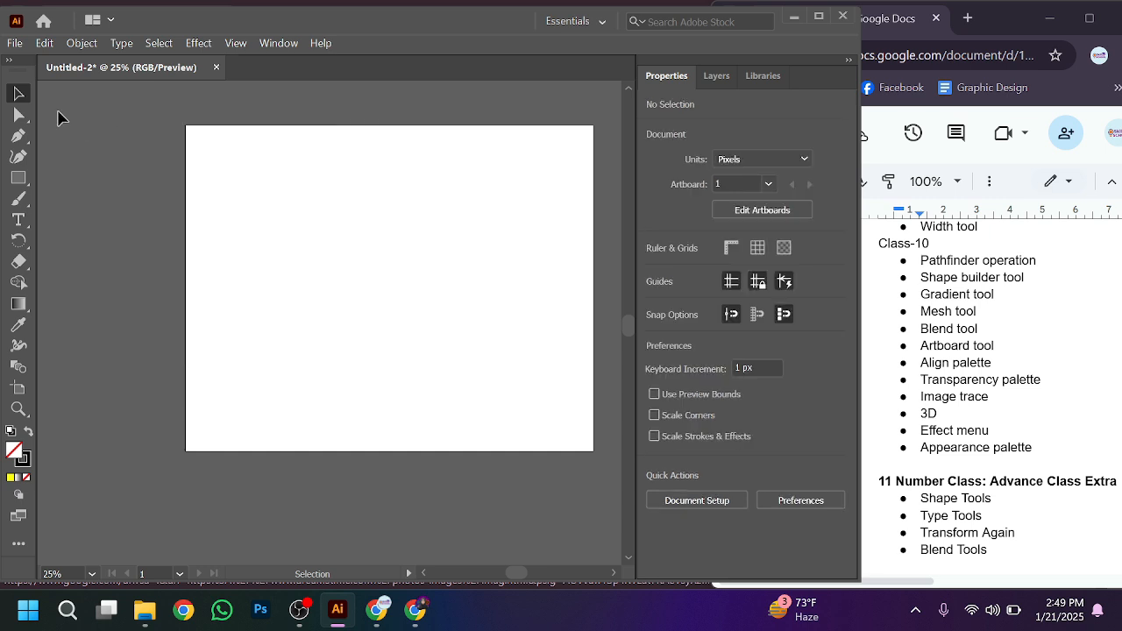
Draw a rectangle about 202 × 241 px in the artboard's upper-left area, with no stroke and a black fill
{"action": "left_click", "coordinate": [18, 177]}
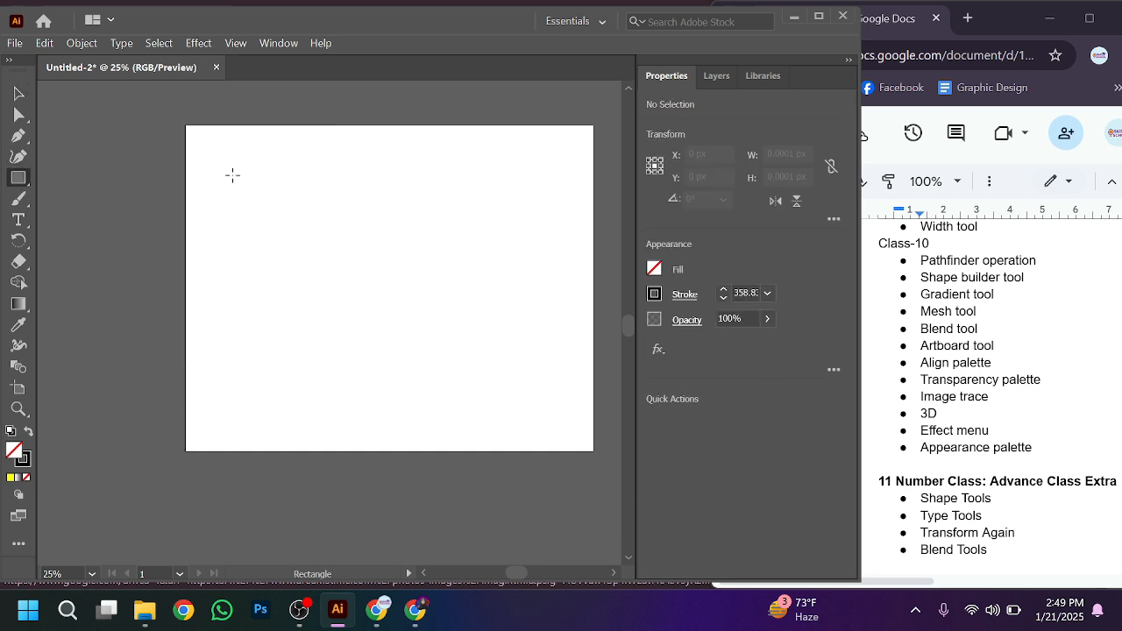
{"action": "mouse_move", "coordinate": [233, 175]}
{"action": "left_mouse_down"}
{"action": "mouse_move", "coordinate": [253, 183]}
{"action": "mouse_move", "coordinate": [296, 251]}
{"action": "left_mouse_up"}
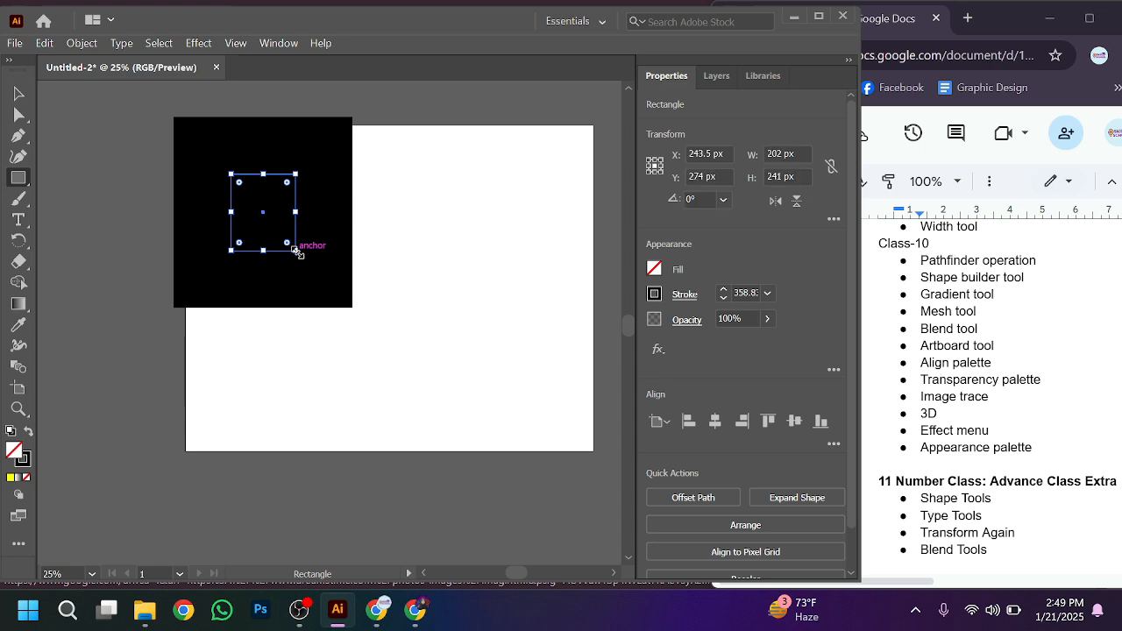
{"action": "left_click", "coordinate": [654, 295]}
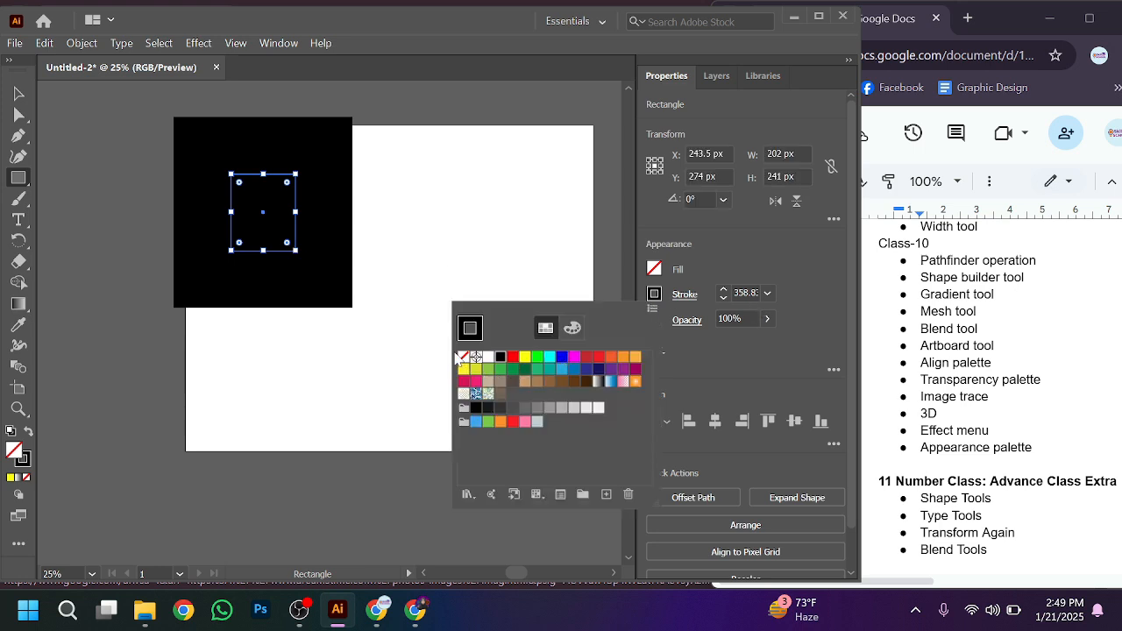
{"action": "left_click", "coordinate": [464, 356]}
{"action": "left_click", "coordinate": [654, 273]}
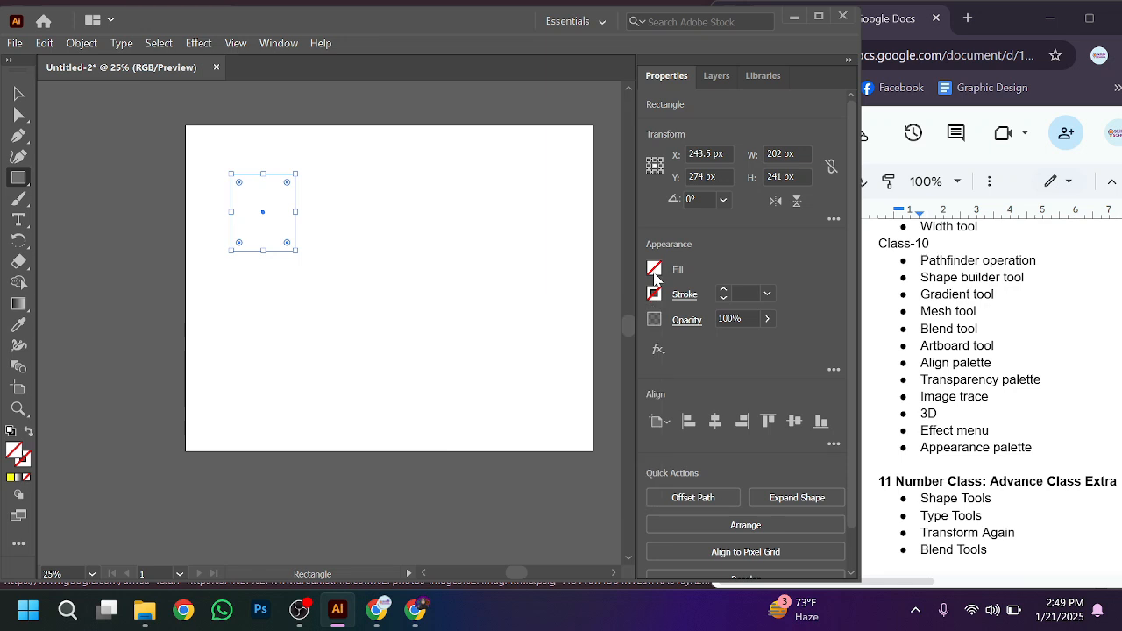
{"action": "left_click", "coordinate": [654, 274]}
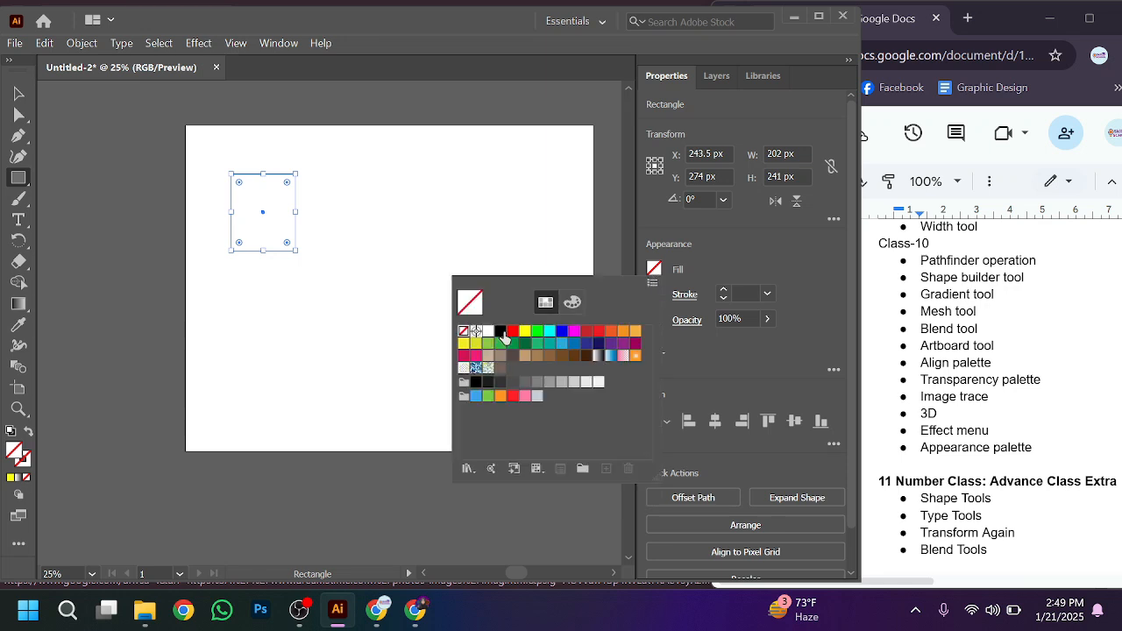
{"action": "left_click", "coordinate": [500, 332]}
Enlarge the black rectangle from its lower-right corner to about 304.5 × 326.5 px
{"action": "left_click", "coordinate": [17, 93]}
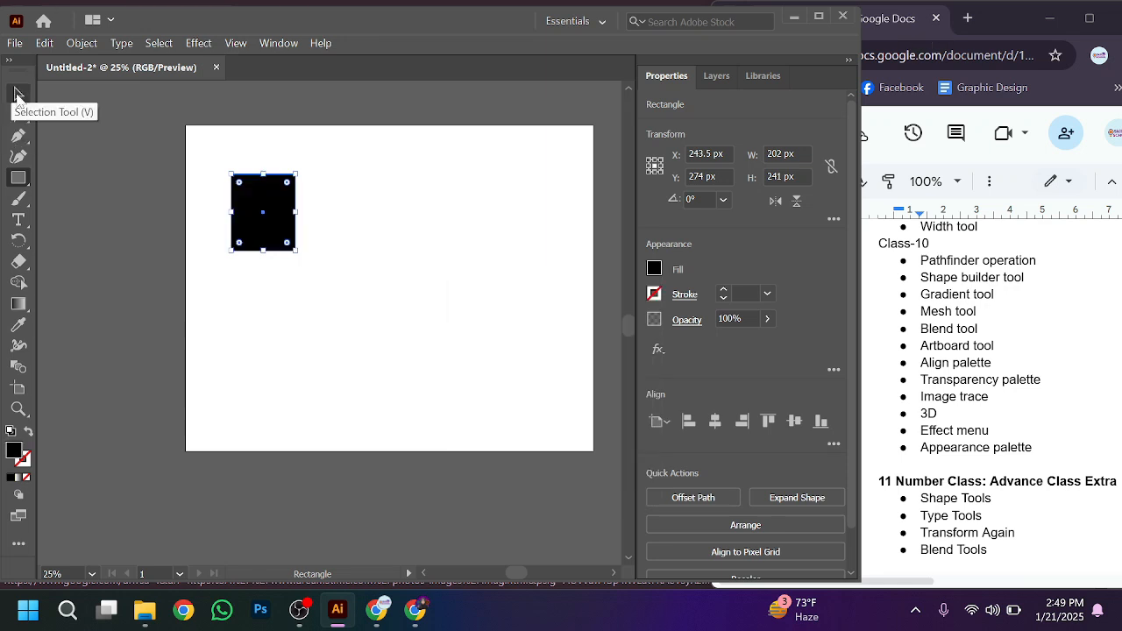
{"action": "left_click_drag", "start_coordinate": [296, 250], "coordinate": [328, 278]}
{"action": "left_click", "coordinate": [18, 93]}
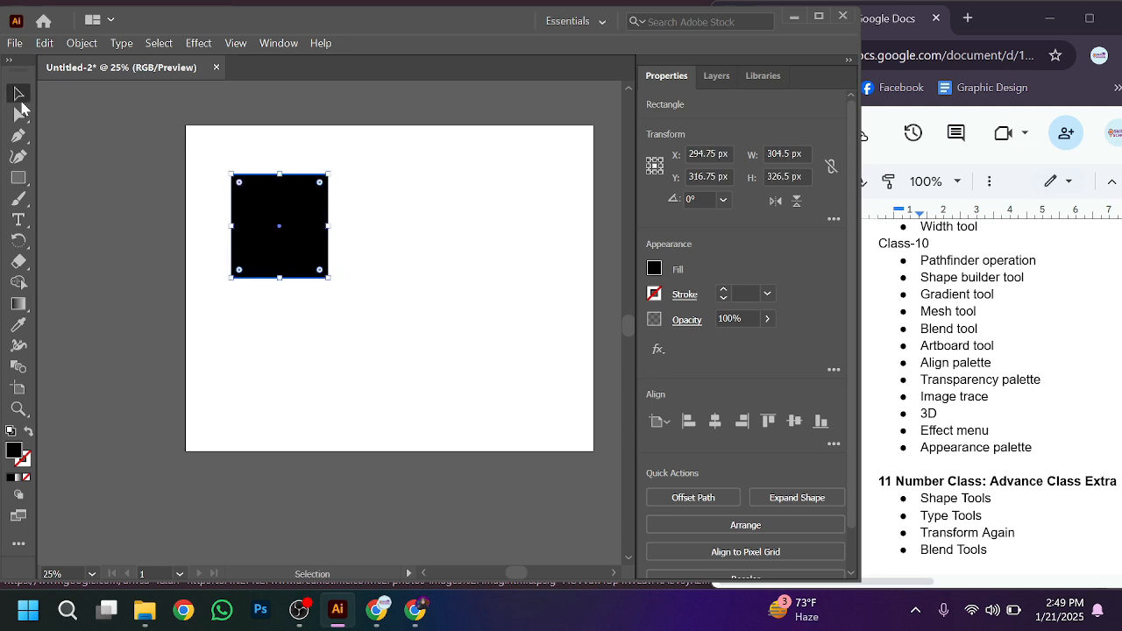
Duplicate the black rectangle with an offset so the copy overlaps the original's lower-right part, and show the Pathfinder panel
{"action": "left_click_drag", "start_coordinate": [307, 237], "coordinate": [349, 267]}
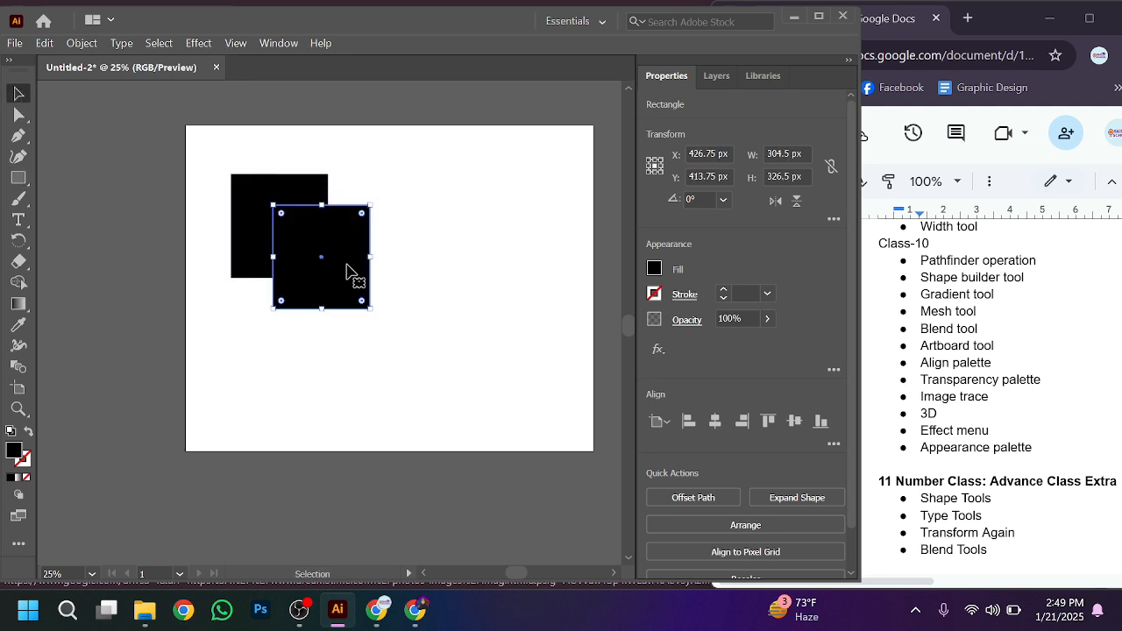
{"action": "left_click", "coordinate": [268, 44]}
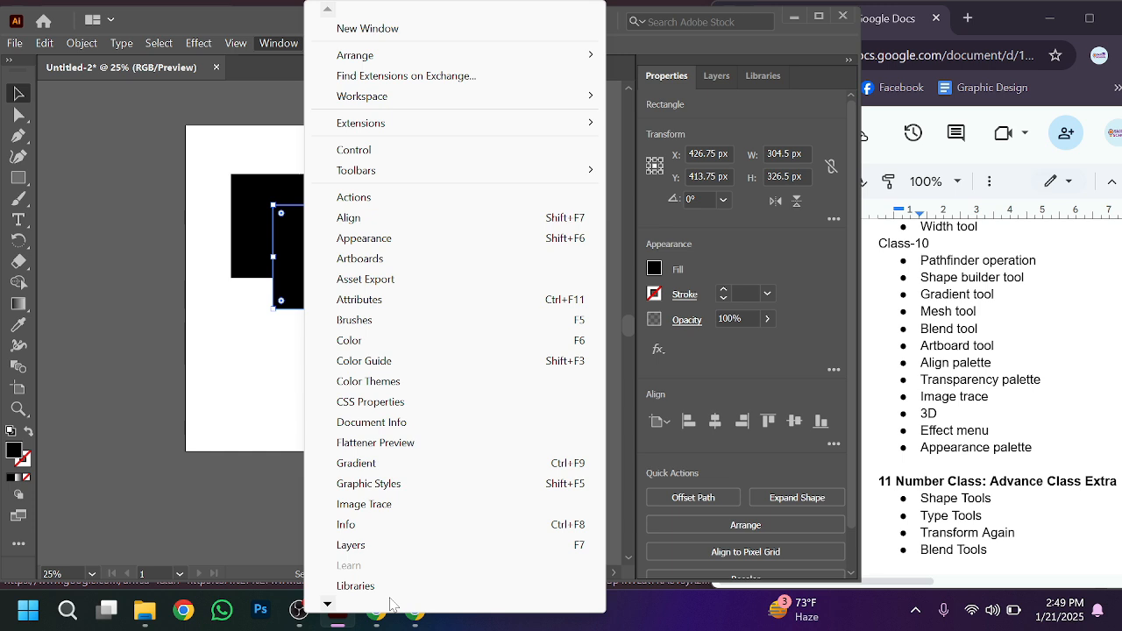
{"action": "mouse_move", "coordinate": [391, 611]}
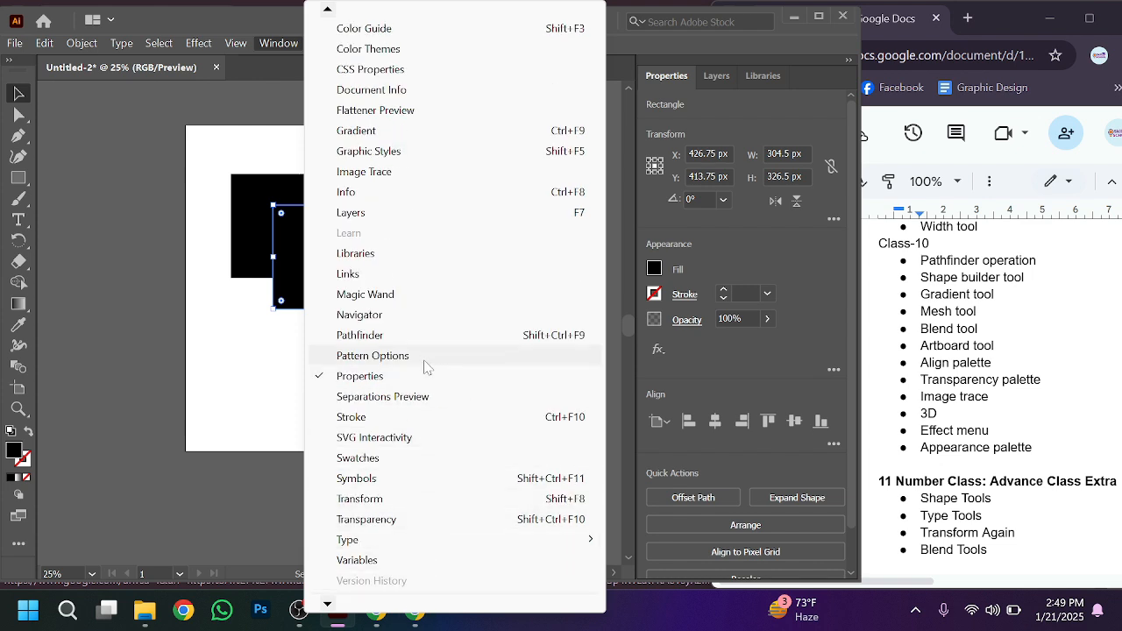
{"action": "left_click", "coordinate": [432, 336]}
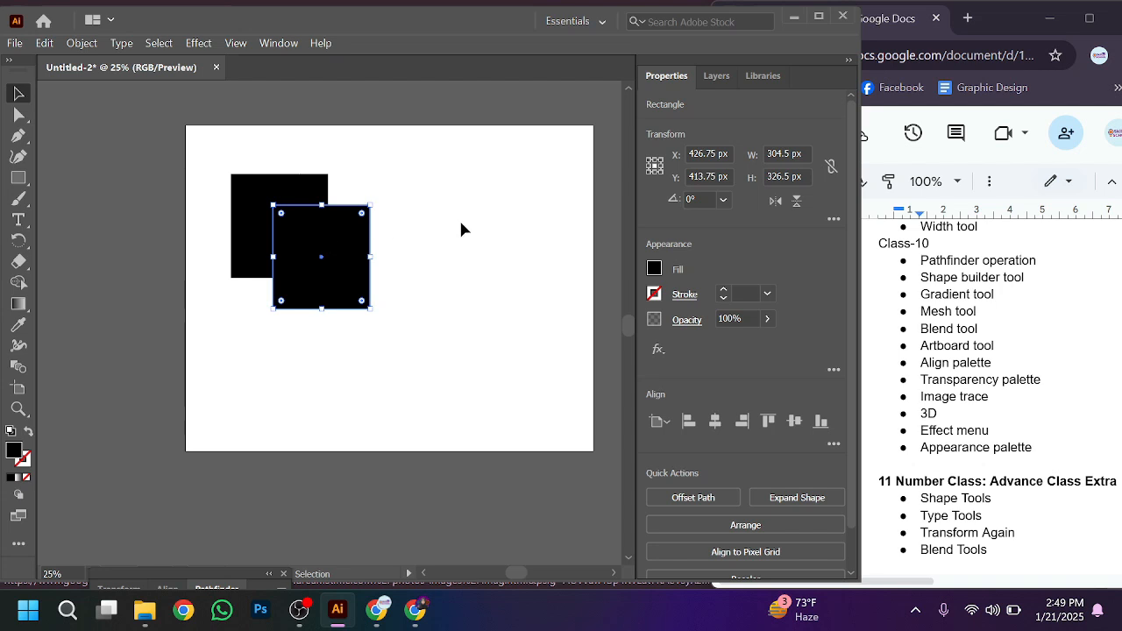
Maximize the application window and check whether the Pathfinder panel is enabled
{"action": "left_click", "coordinate": [293, 45]}
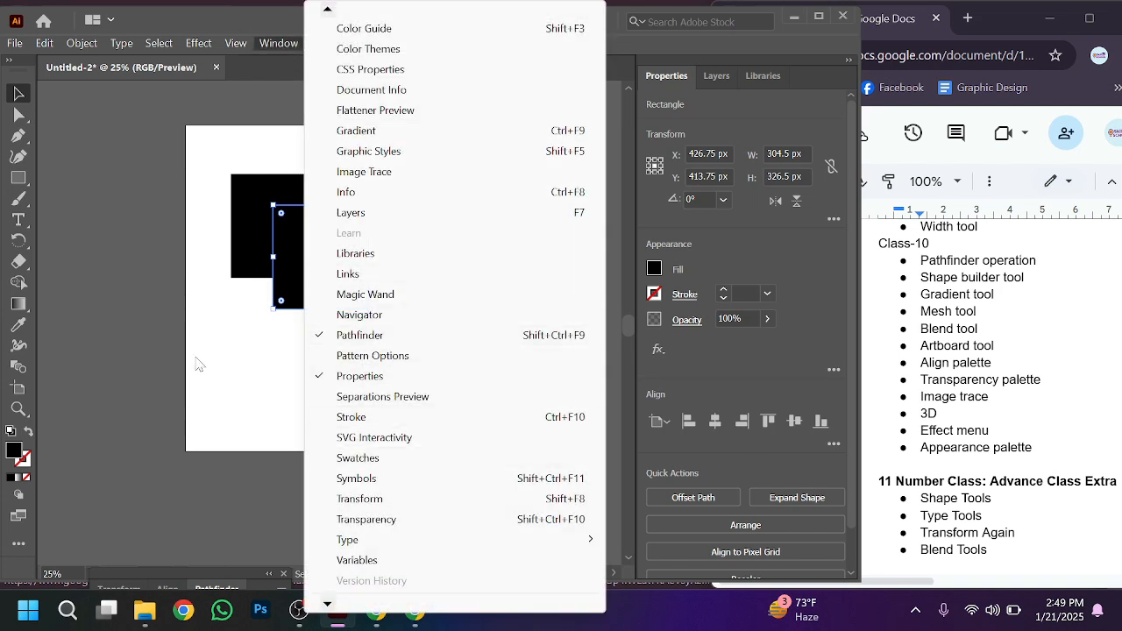
{"action": "left_click", "coordinate": [245, 362]}
{"action": "left_click", "coordinate": [245, 358]}
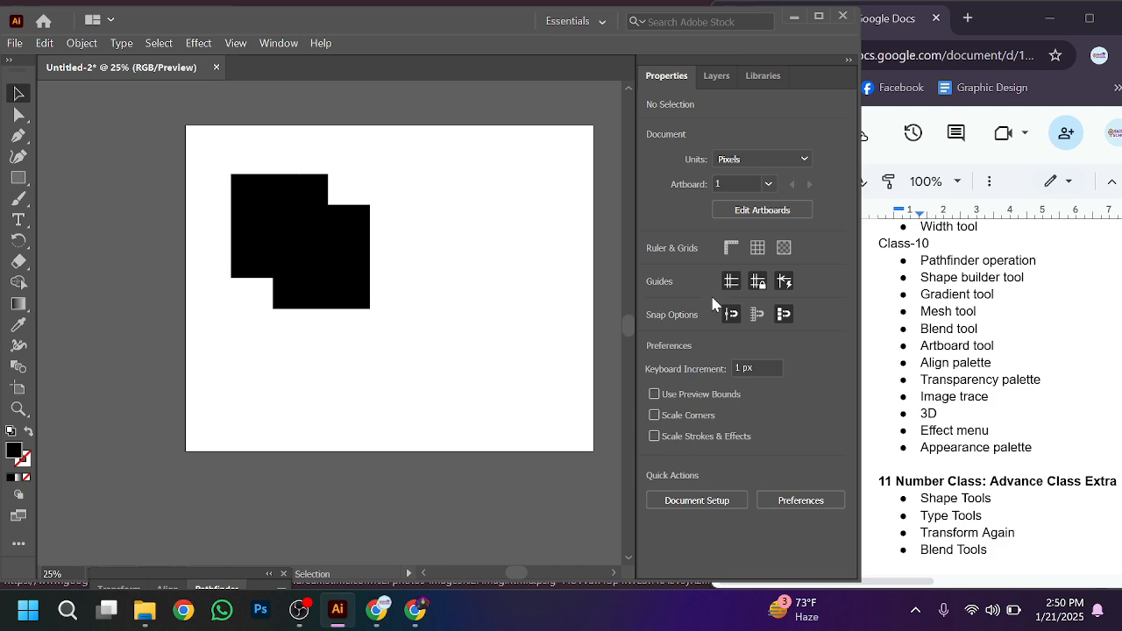
{"action": "left_click", "coordinate": [819, 17]}
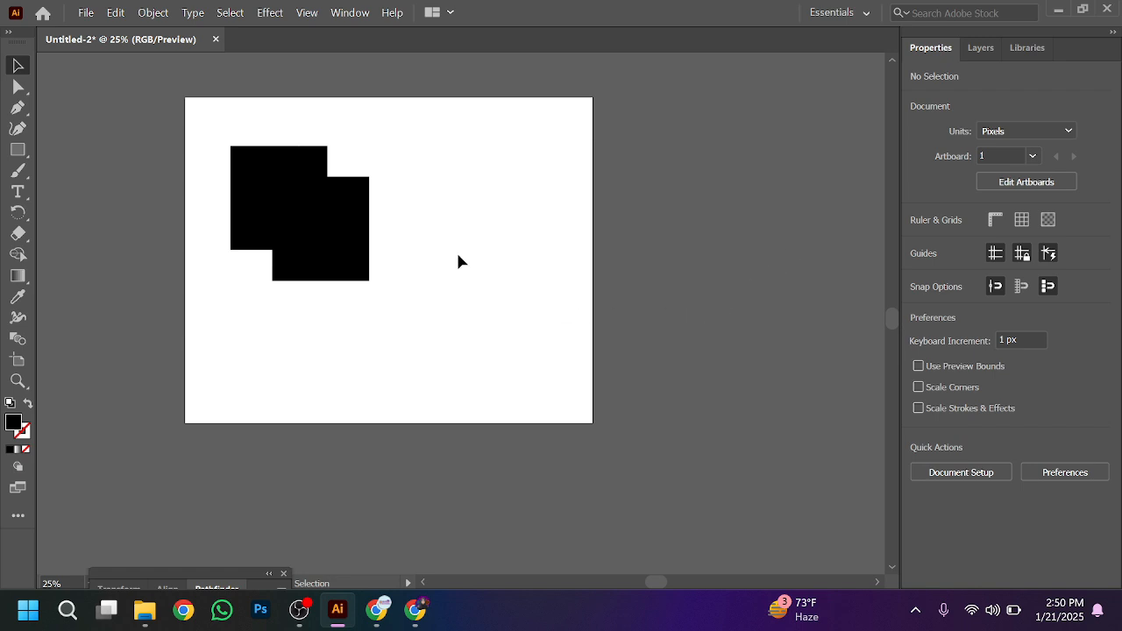
{"action": "left_click", "coordinate": [346, 13]}
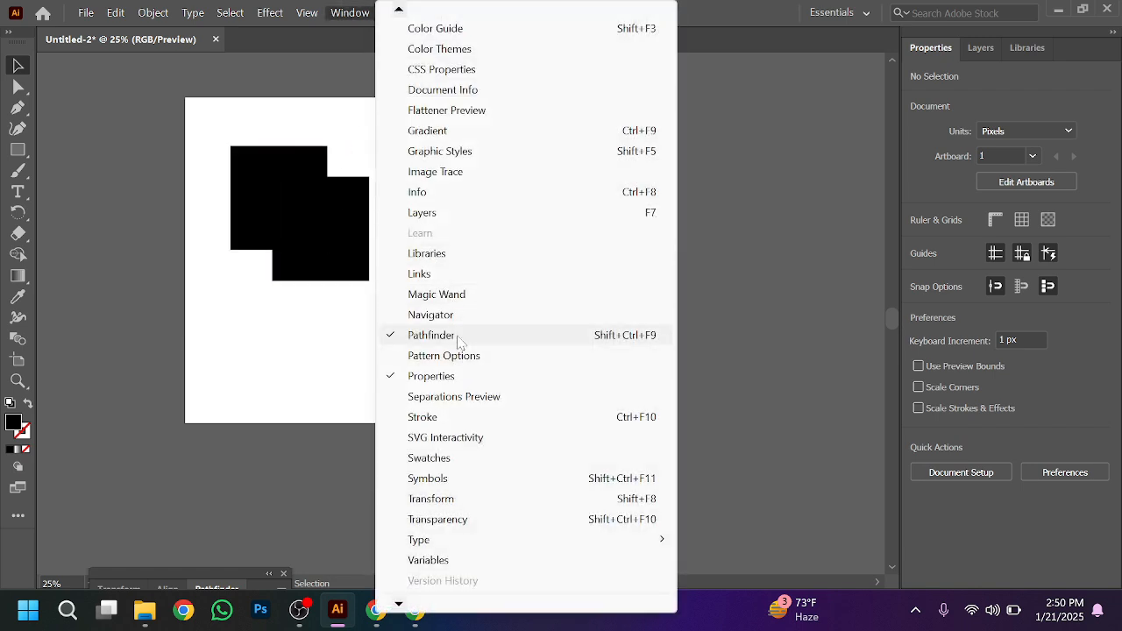
{"action": "left_click", "coordinate": [351, 317]}
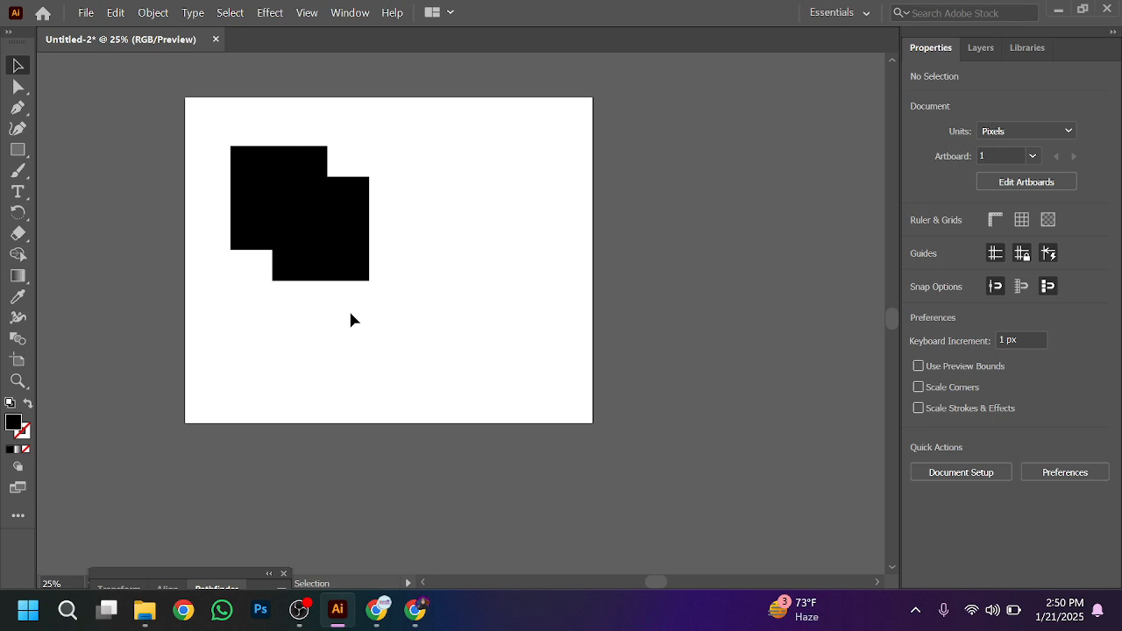
Fill the front rectangle with red (CE3A45) and deselect it
{"action": "left_click", "coordinate": [286, 192]}
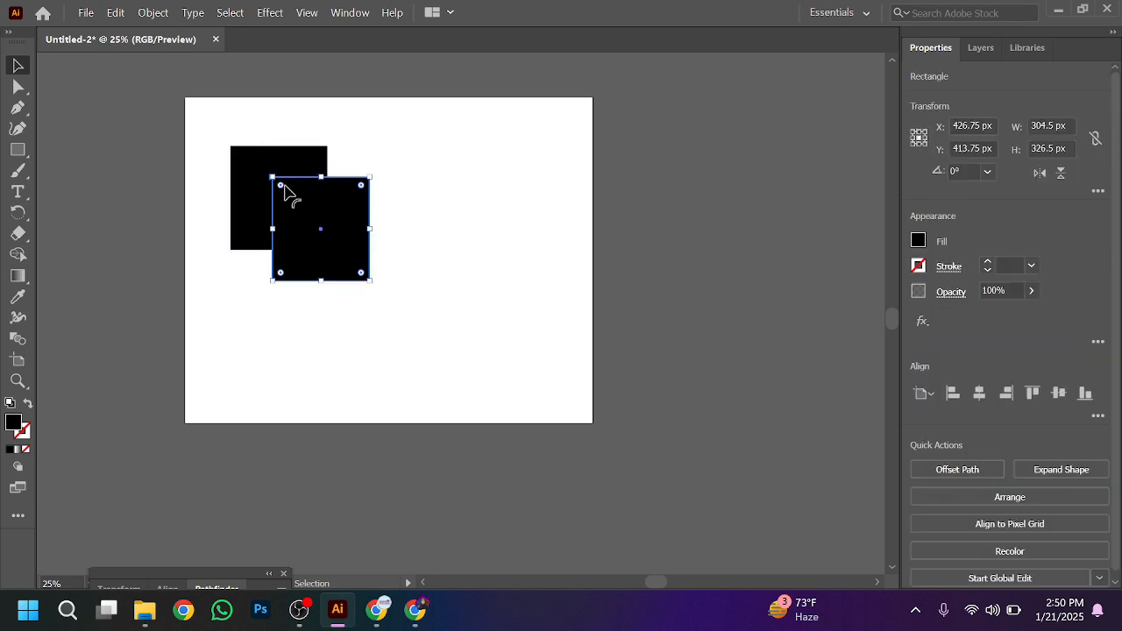
{"action": "double_click", "coordinate": [14, 423]}
{"action": "left_click", "coordinate": [491, 227]}
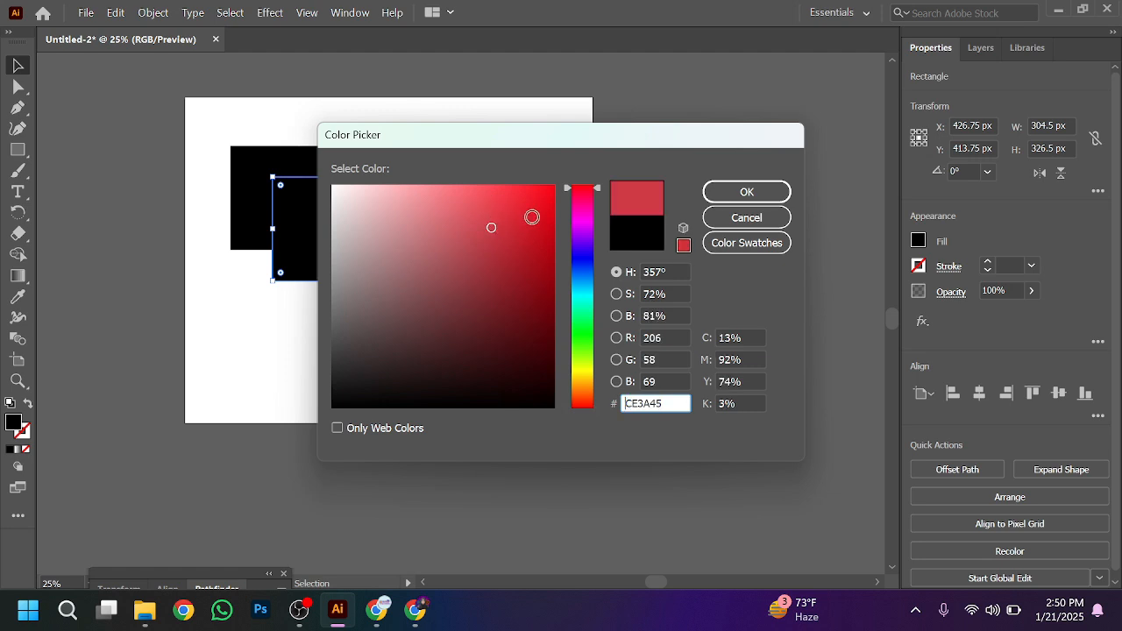
{"action": "left_click", "coordinate": [721, 193]}
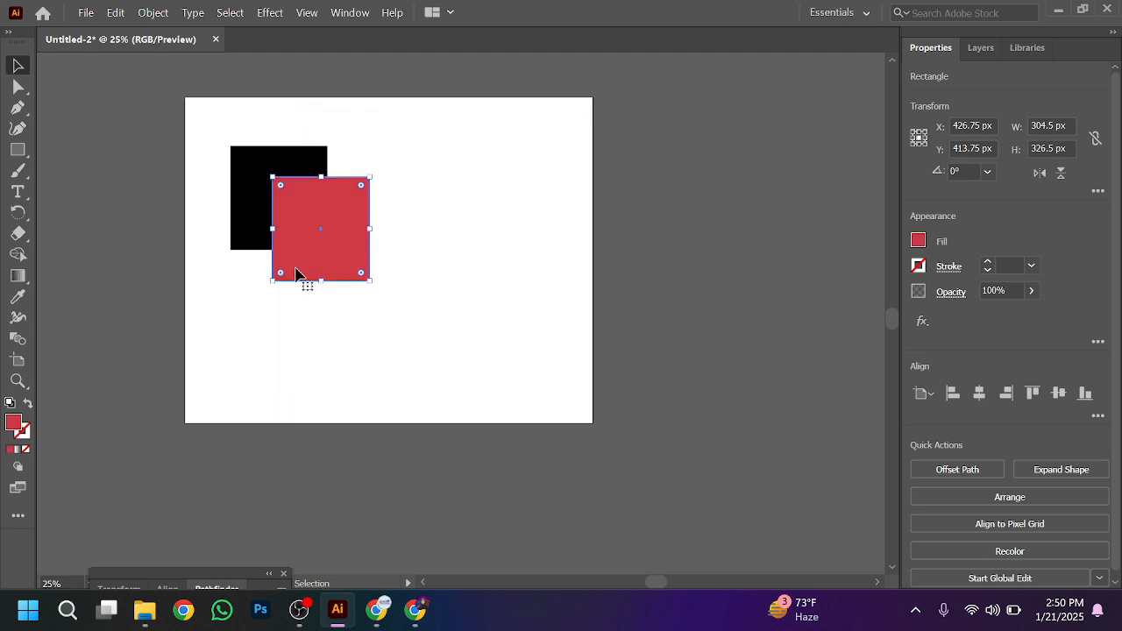
{"action": "left_click", "coordinate": [243, 304]}
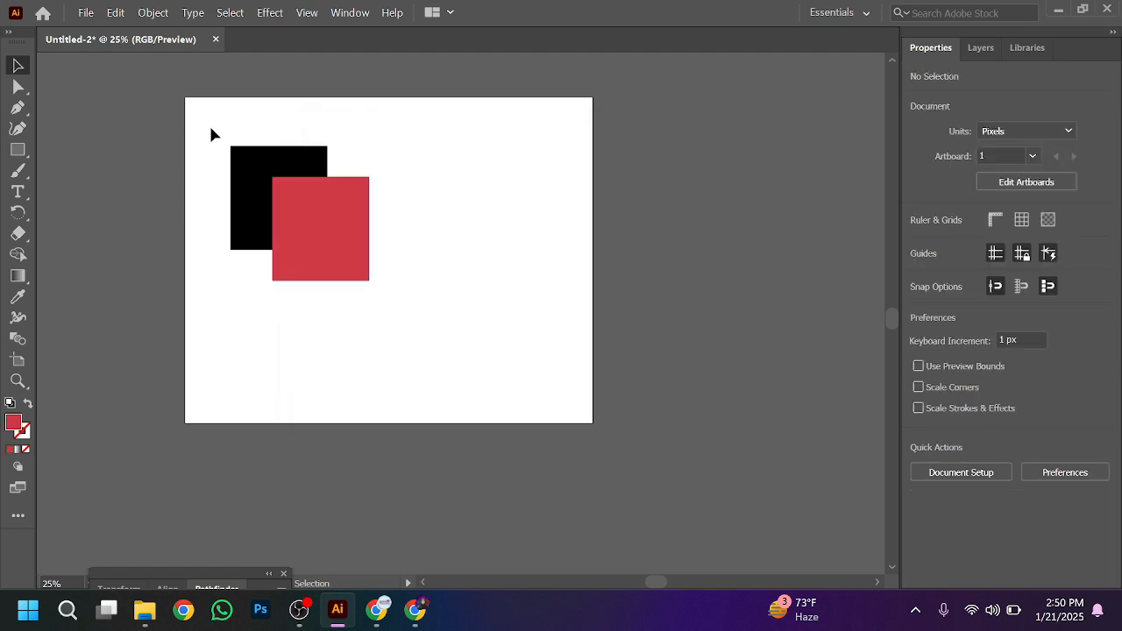
Select both overlapping rectangles and restore the application window to its smaller size beside the class outline
{"action": "left_click_drag", "start_coordinate": [212, 129], "coordinate": [391, 318]}
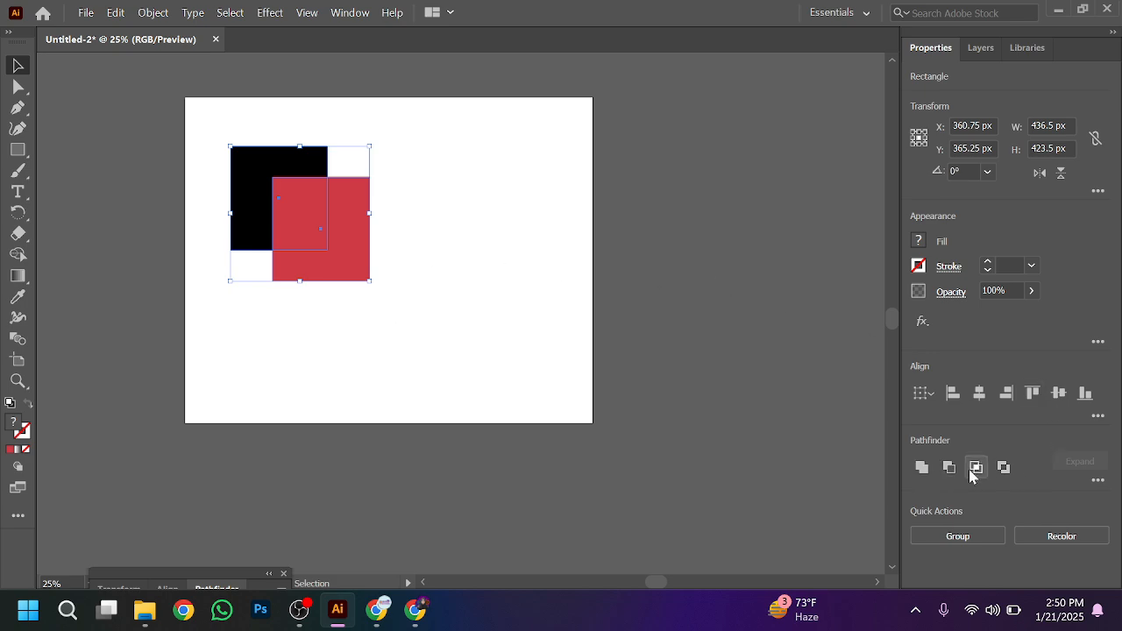
{"action": "left_click", "coordinate": [1084, 11]}
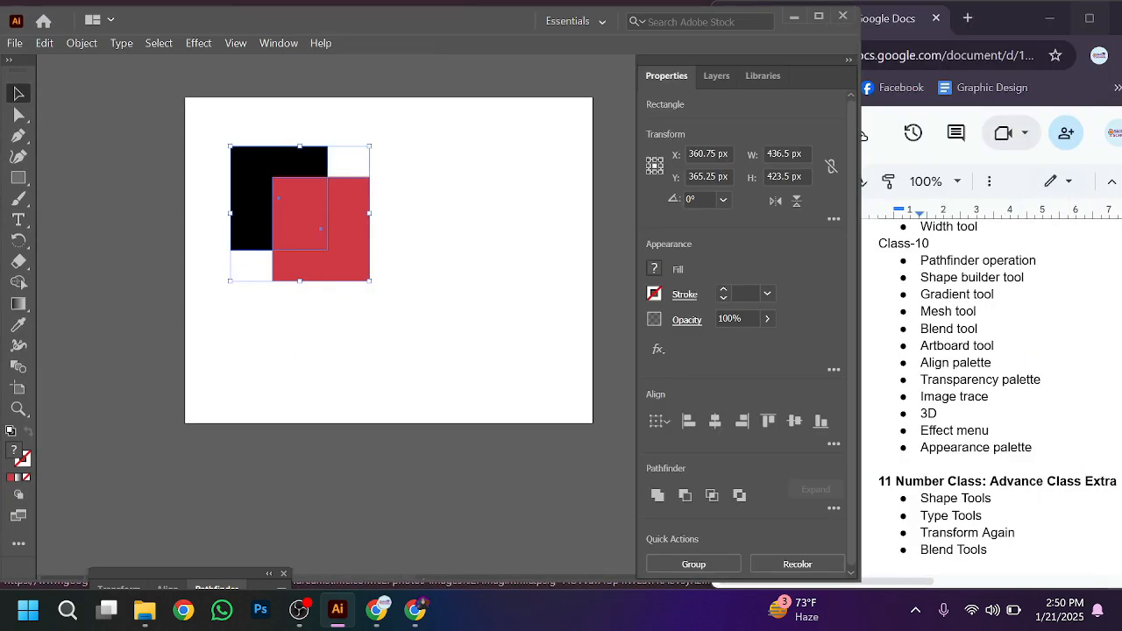
Try the Unite and Minus Front Pathfinder operations on the two rectangles, undoing each one
{"action": "left_click", "coordinate": [658, 496]}
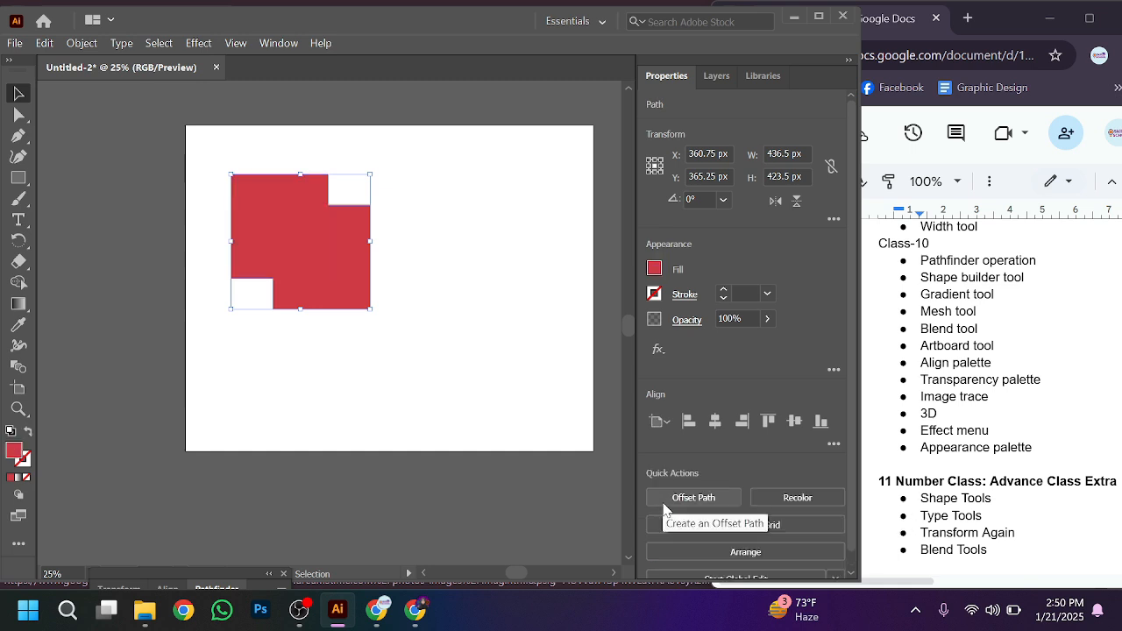
{"action": "key", "text": "ctrl+z"}
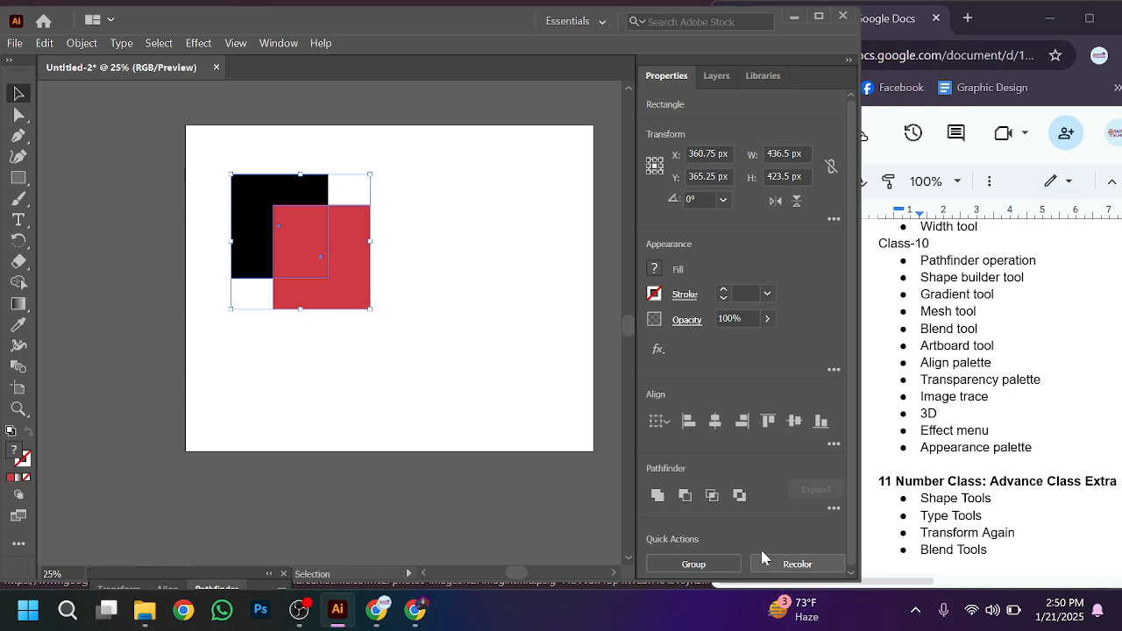
{"action": "left_click", "coordinate": [685, 497]}
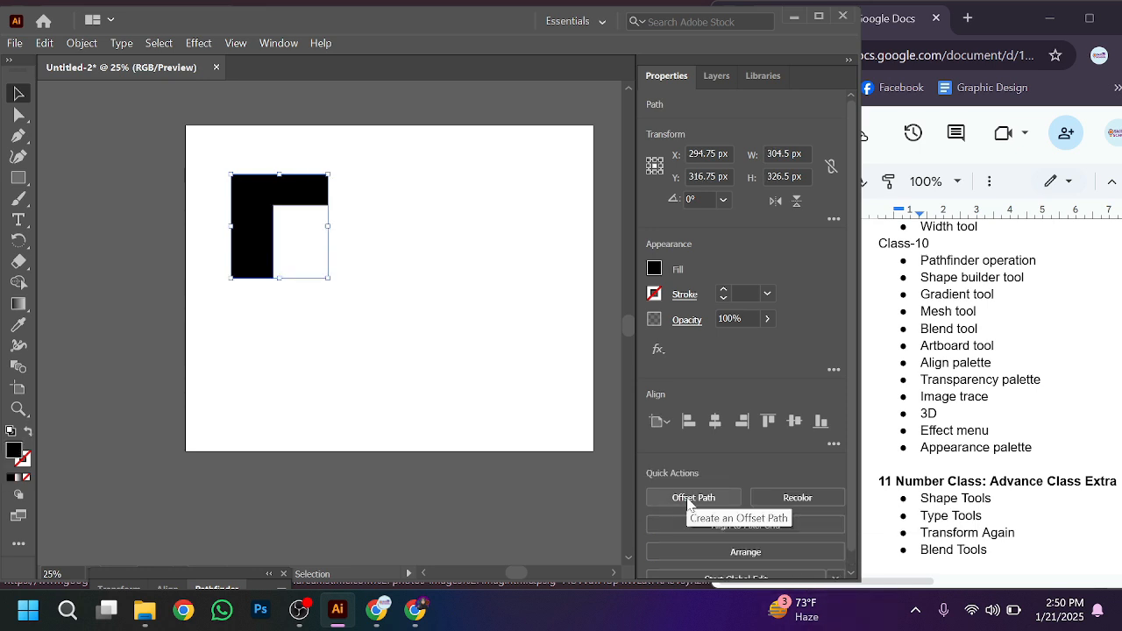
{"action": "key", "text": "ctrl+z"}
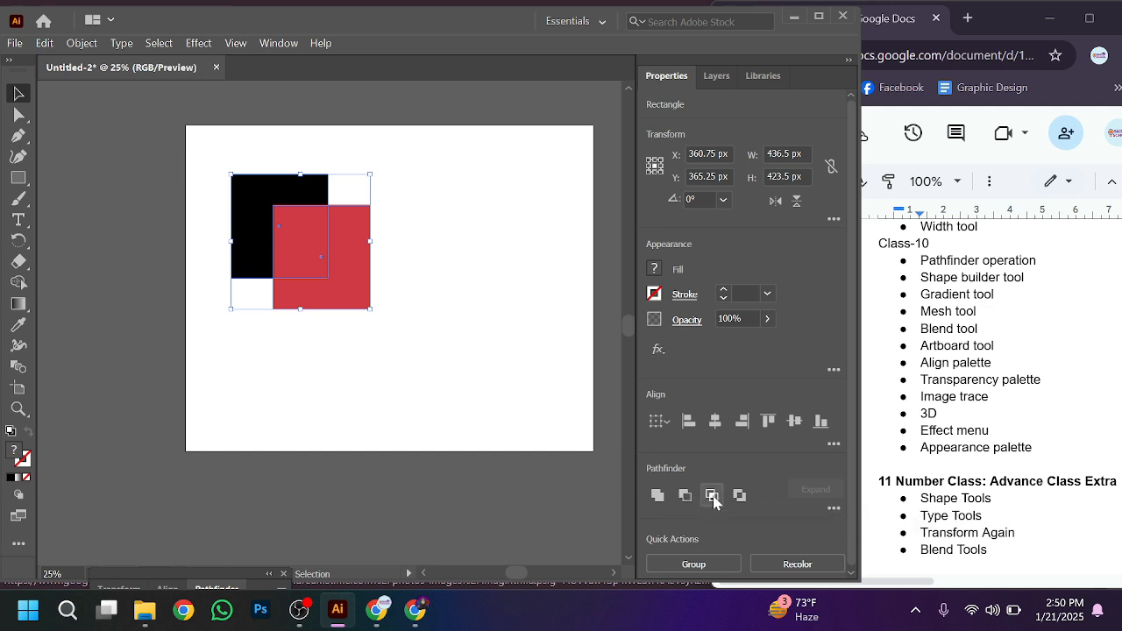
Try the Intersect and Exclude Pathfinder operations on the two rectangles, undoing each one
{"action": "left_click", "coordinate": [712, 496]}
{"action": "key", "text": "ctrl+z"}
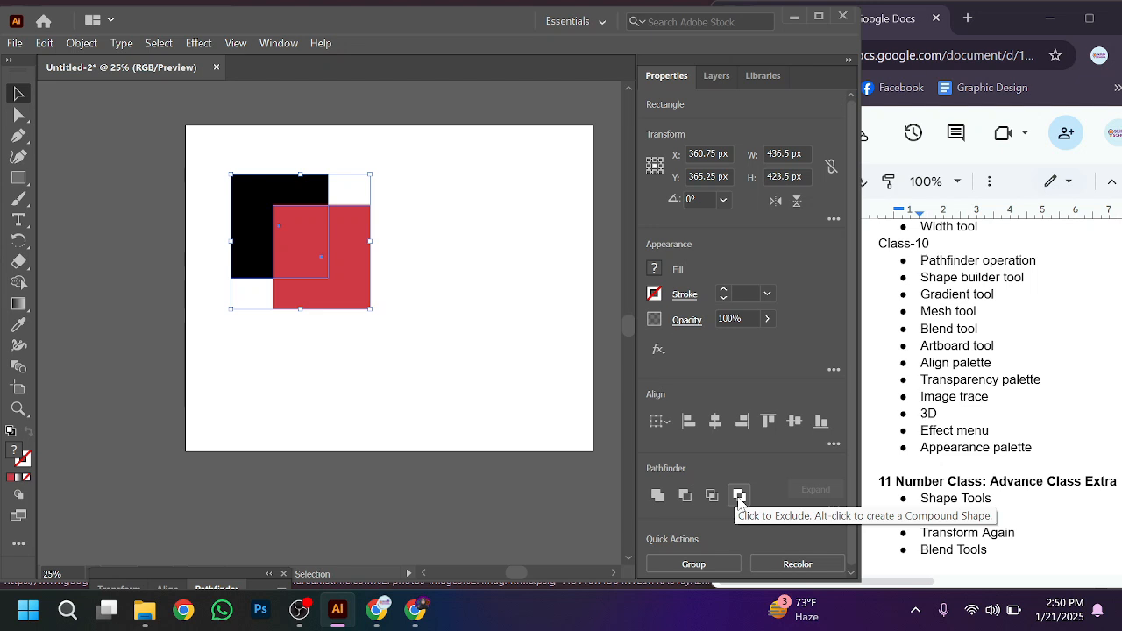
{"action": "left_click", "coordinate": [739, 496]}
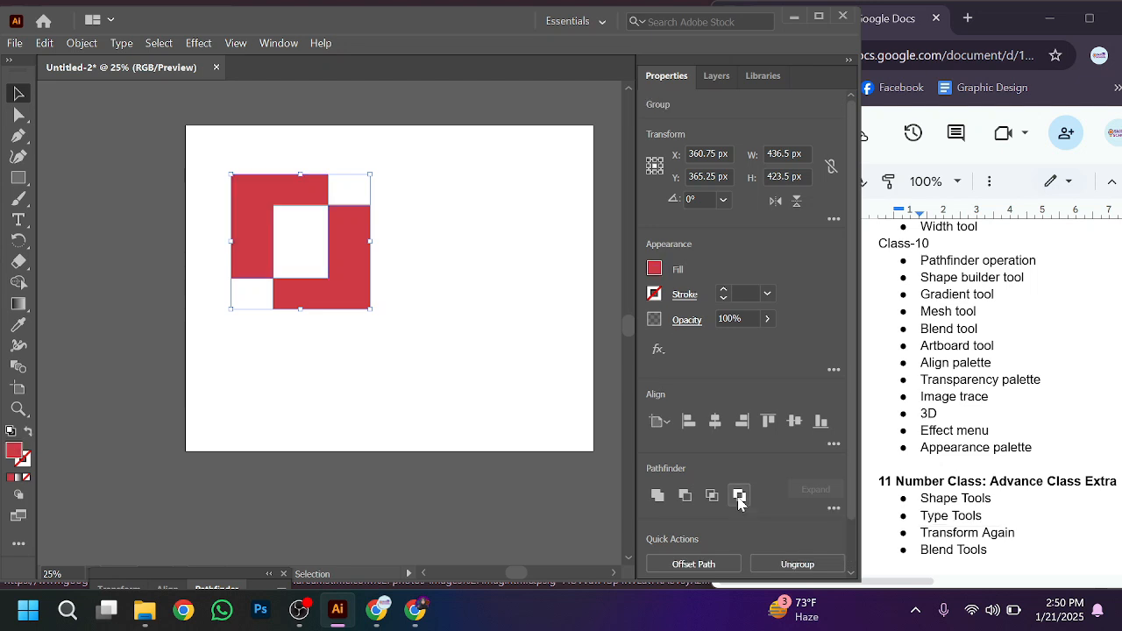
{"action": "key", "text": "ctrl+z"}
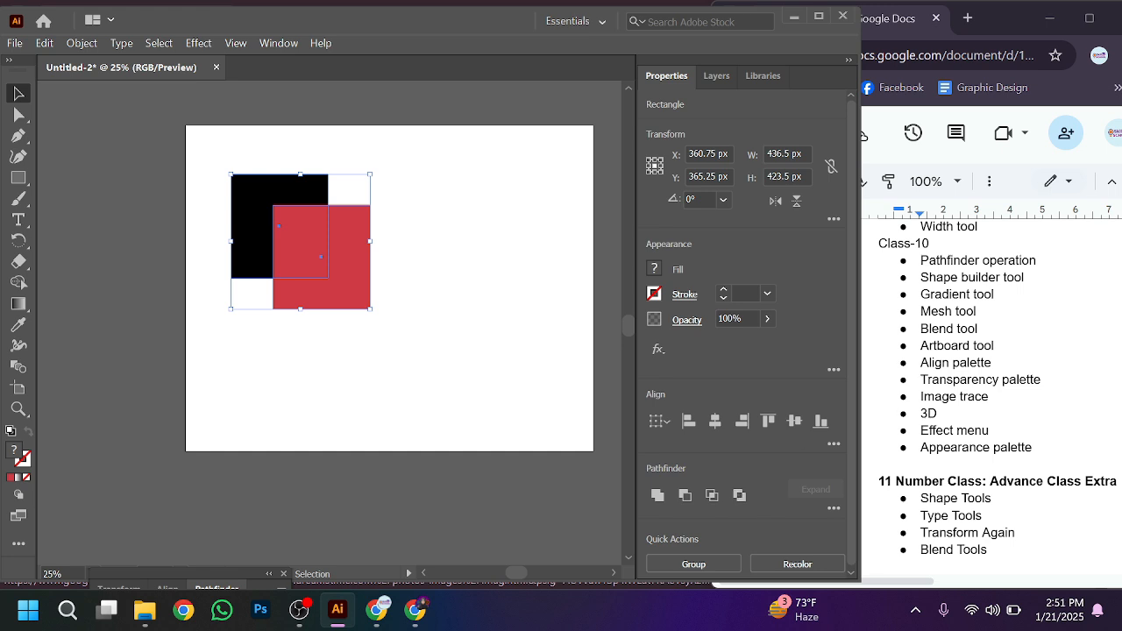
Try the Shape Builder tool on the overlapping area of the two rectangles and undo it
{"action": "left_click", "coordinate": [21, 282]}
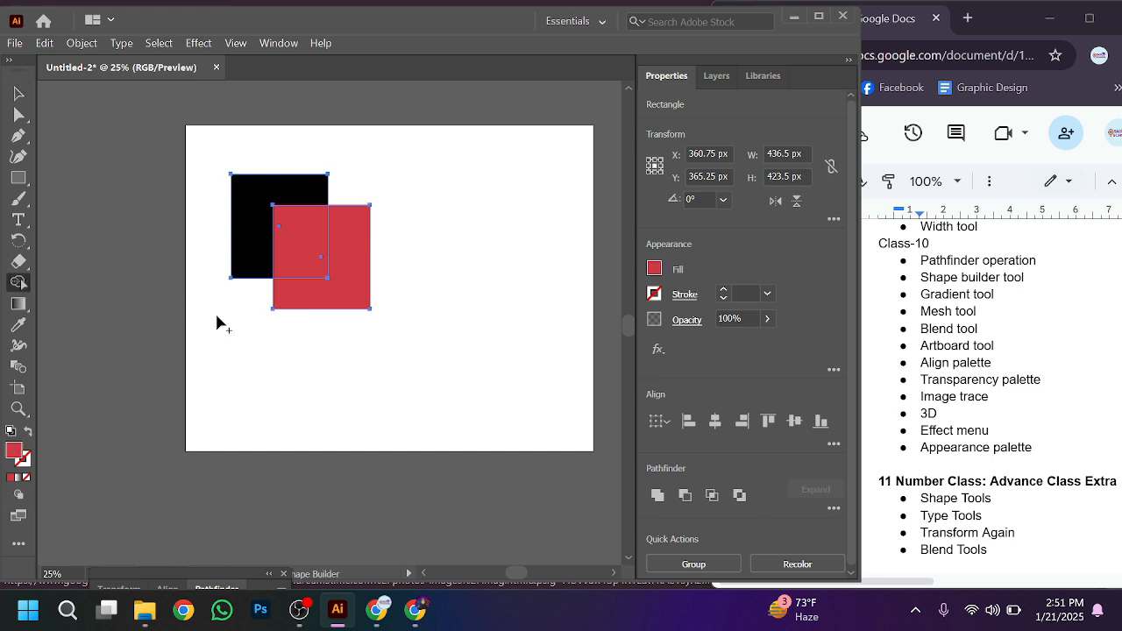
{"action": "left_click", "coordinate": [294, 245]}
{"action": "key", "text": "v"}
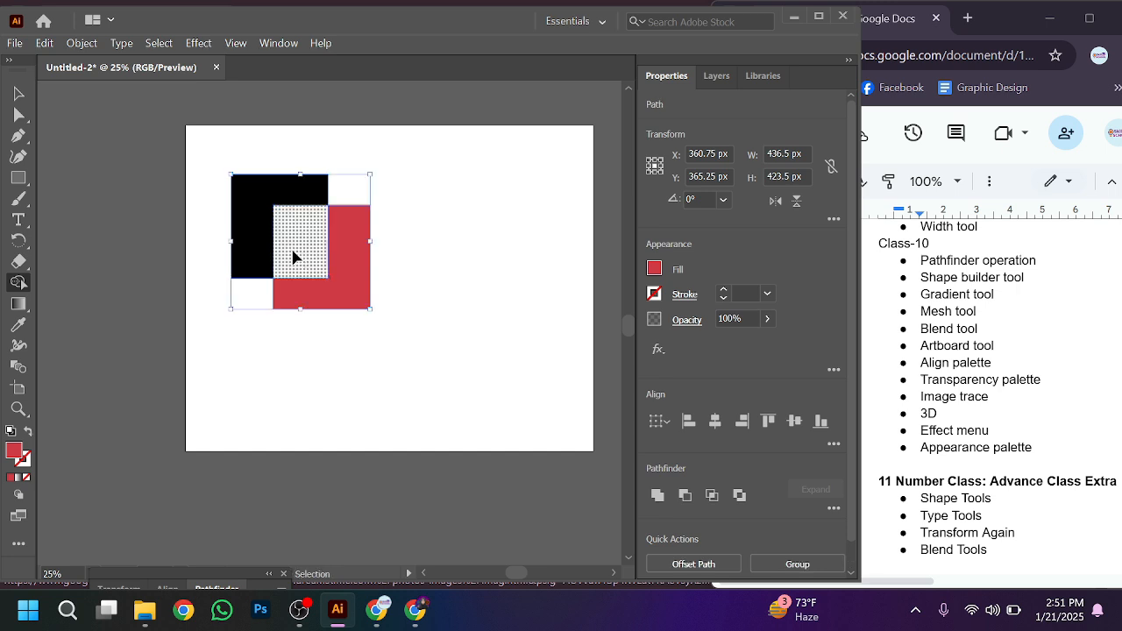
{"action": "key", "text": "ctrl+z"}
Use the Shape Builder tool to remove the red rectangle's outer region and its overlap with the black rectangle
{"action": "key", "text": "shift+m"}
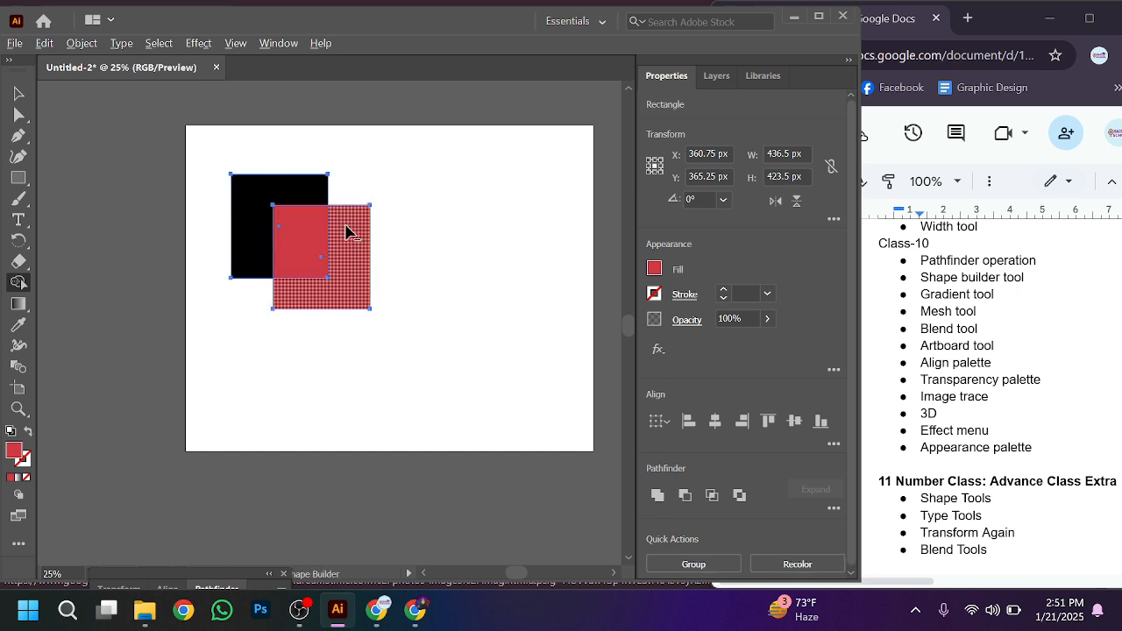
{"action": "left_click", "coordinate": [319, 303], "text": "alt"}
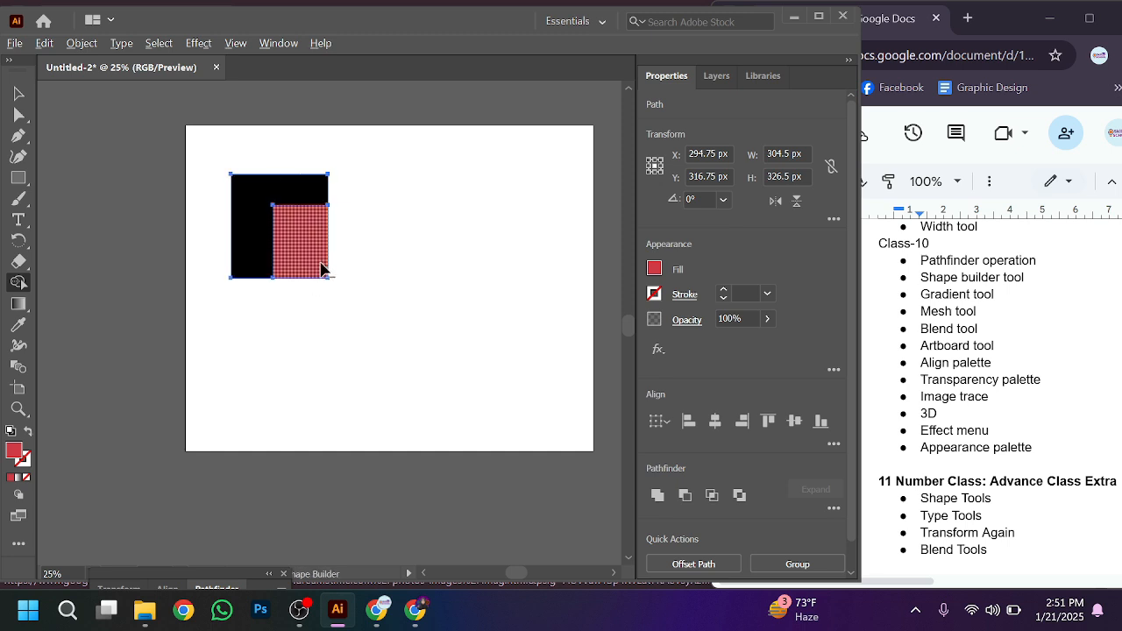
{"action": "left_click", "coordinate": [319, 263], "text": "alt"}
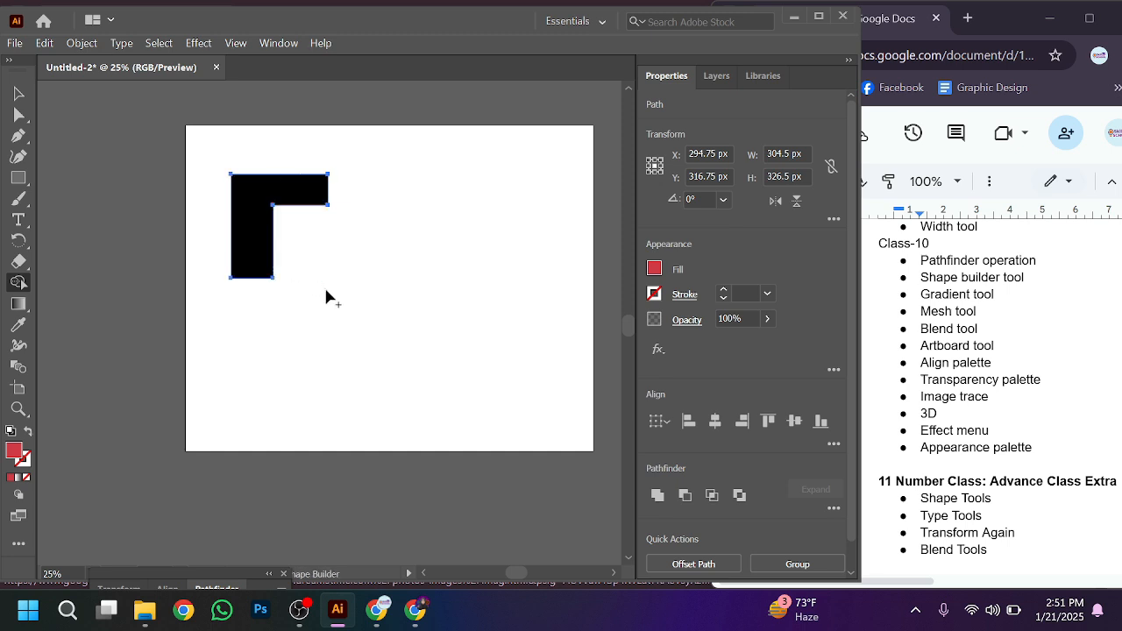
Draw a black rectangle about 334 × 358 px in the artboard's lower middle, below the L-shape
{"action": "left_click", "coordinate": [19, 94]}
{"action": "left_click", "coordinate": [18, 177]}
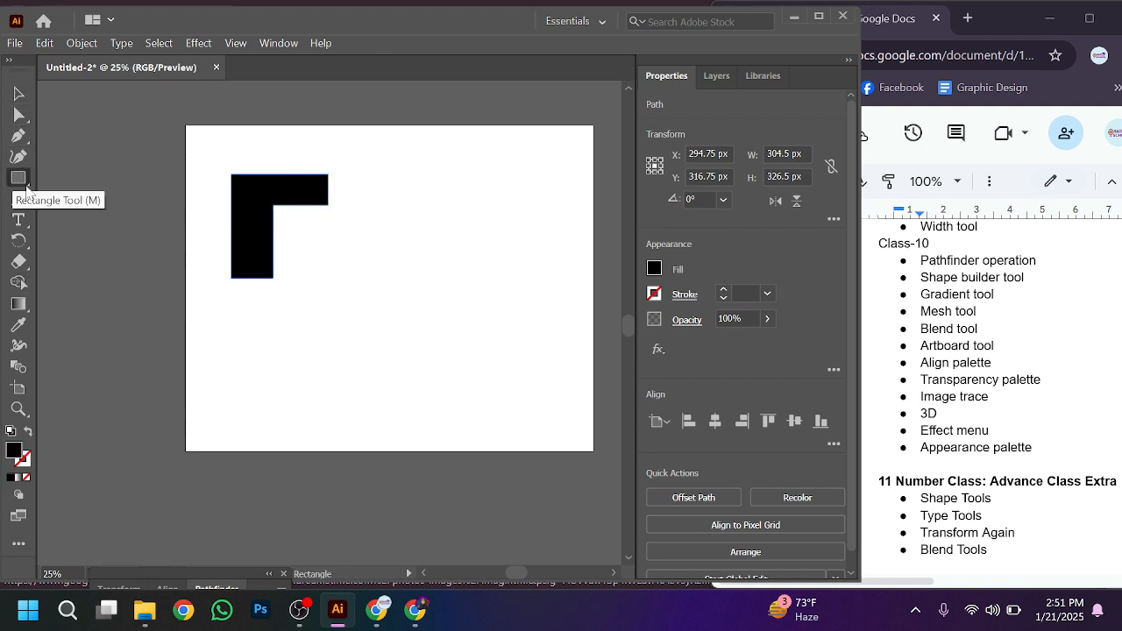
{"action": "mouse_move", "coordinate": [312, 290]}
{"action": "left_mouse_down"}
{"action": "mouse_move", "coordinate": [333, 289]}
{"action": "mouse_move", "coordinate": [409, 356]}
{"action": "mouse_move", "coordinate": [420, 396]}
{"action": "left_mouse_up"}
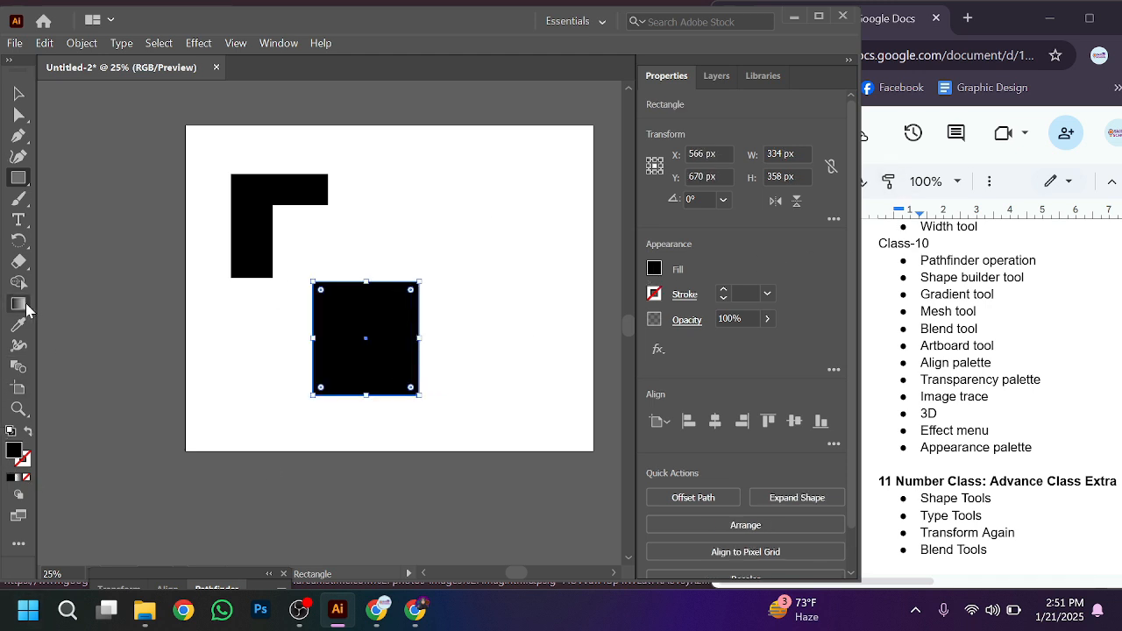
Apply a linear white-to-black gradient fill to the new rectangle and view its fill swatches
{"action": "left_click", "coordinate": [19, 303]}
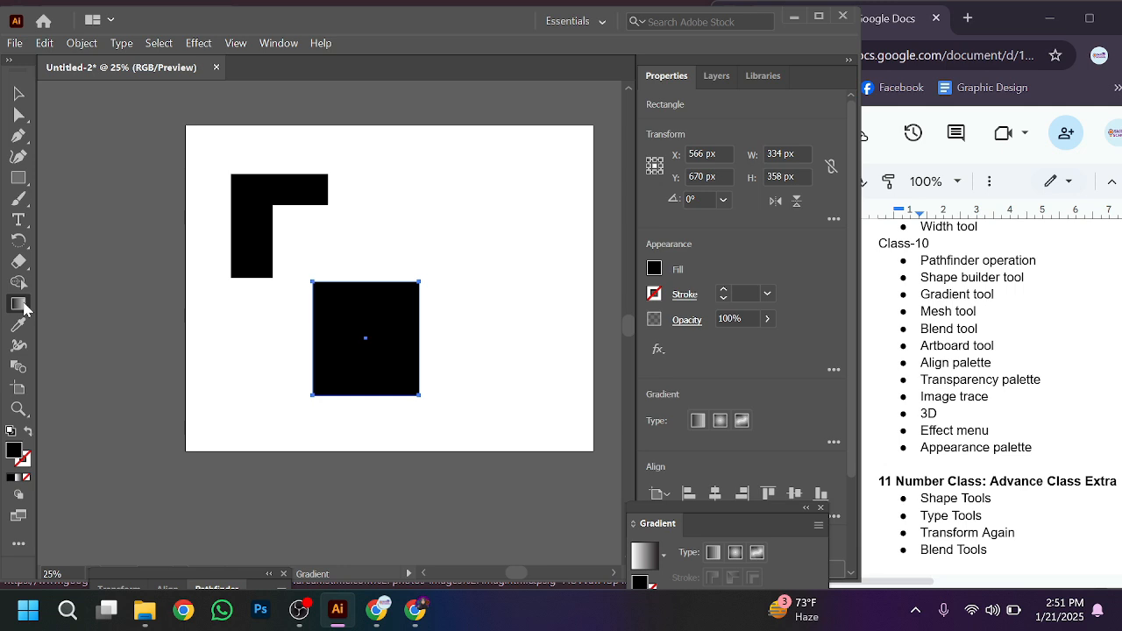
{"action": "left_click", "coordinate": [18, 479]}
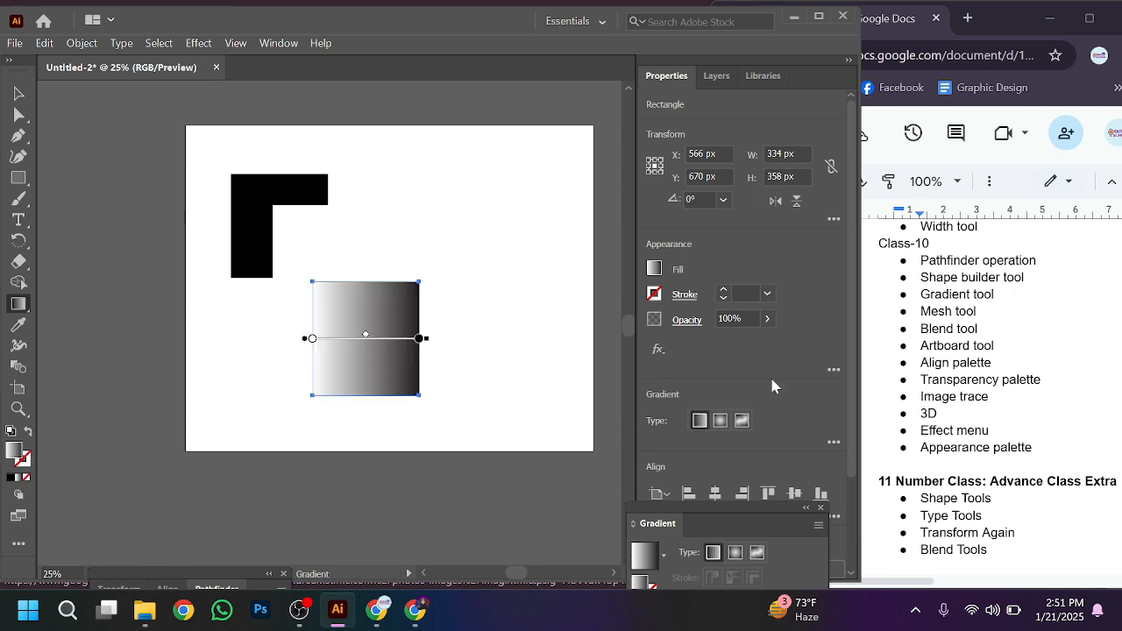
{"action": "left_click", "coordinate": [651, 270]}
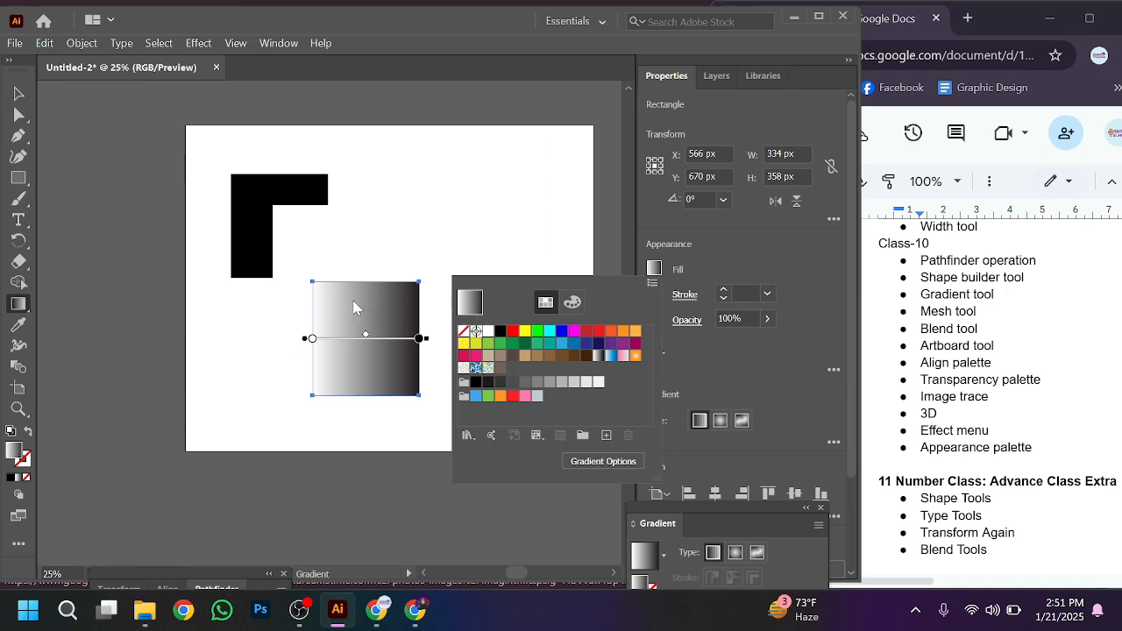
{"action": "left_click", "coordinate": [370, 266]}
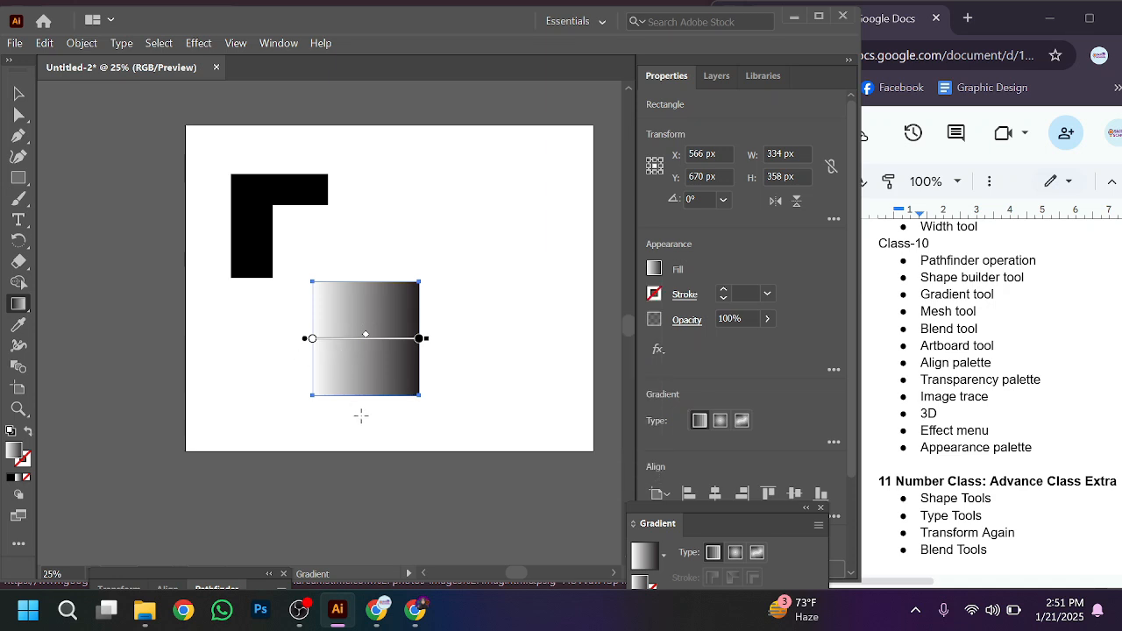
Redraw the gradient's direction and length several times, ending with it running upward from below the rectangle to near its center
{"action": "left_click_drag", "start_coordinate": [348, 414], "coordinate": [364, 346]}
{"action": "left_click_drag", "start_coordinate": [458, 340], "coordinate": [378, 338]}
{"action": "left_click_drag", "start_coordinate": [294, 342], "coordinate": [327, 341]}
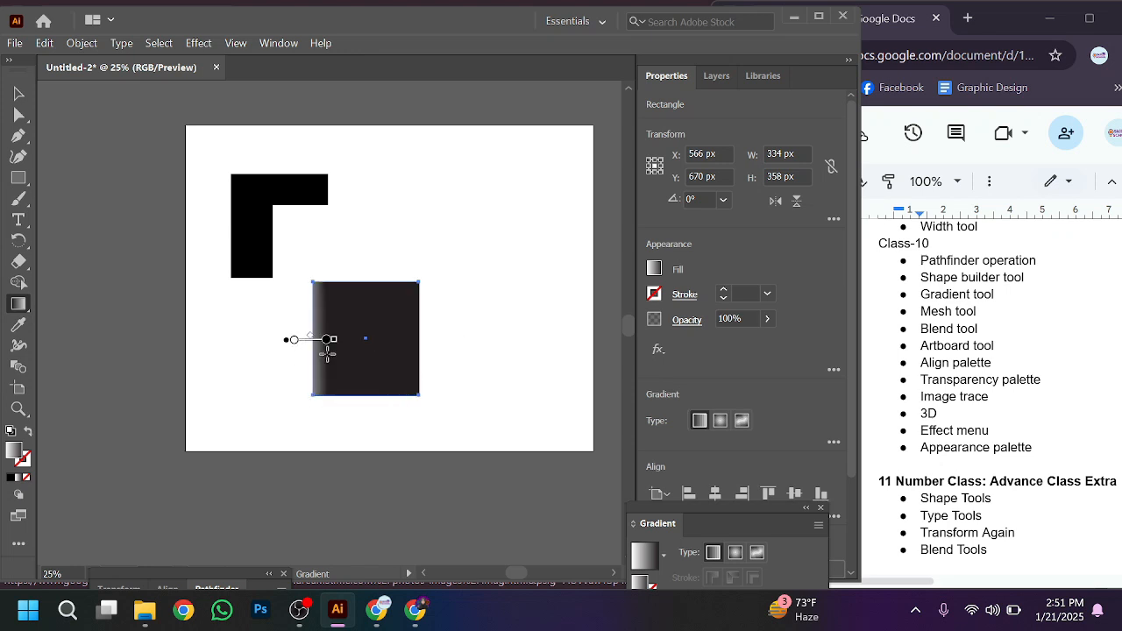
{"action": "left_click_drag", "start_coordinate": [377, 438], "coordinate": [368, 356]}
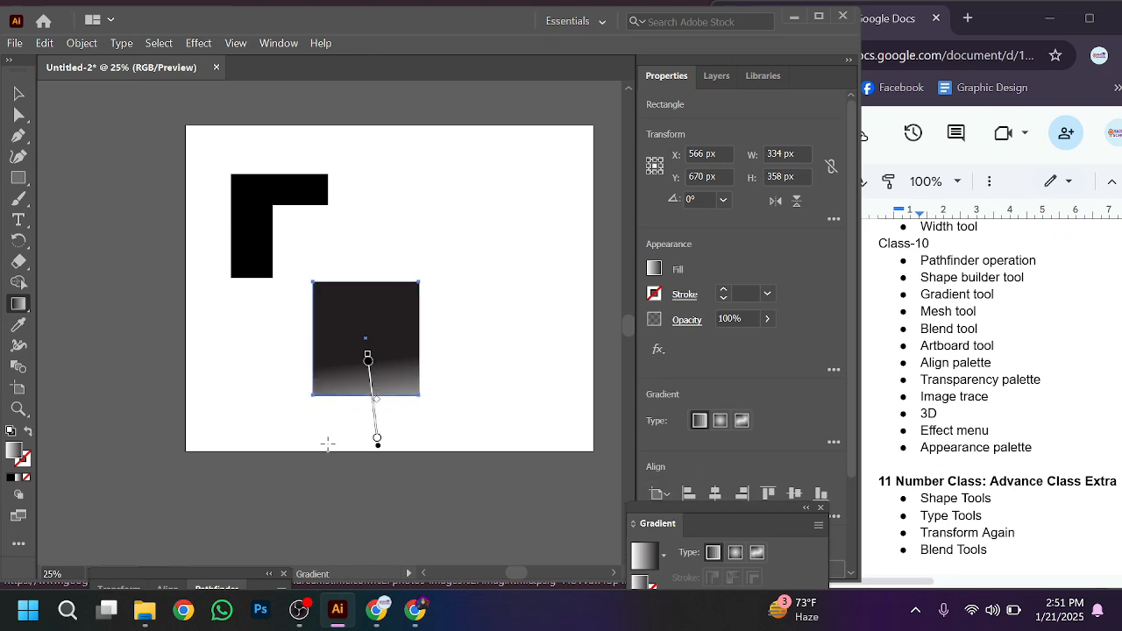
Try the radial and freeform gradient types on the selected rectangle
{"action": "left_click", "coordinate": [721, 421]}
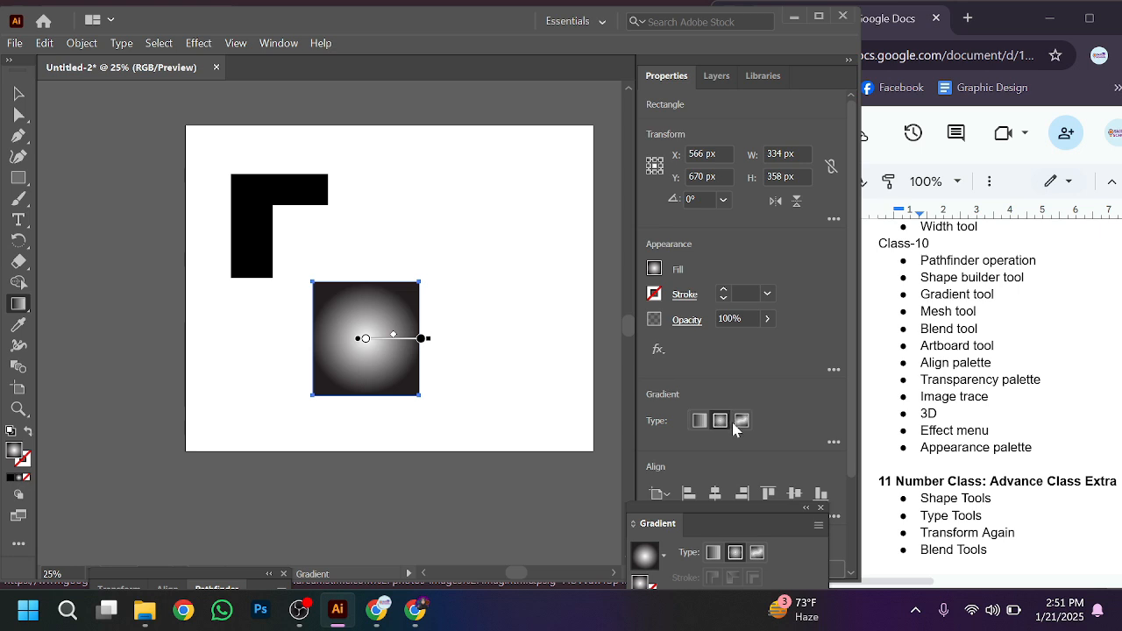
{"action": "left_click", "coordinate": [743, 422]}
{"action": "left_click", "coordinate": [741, 422]}
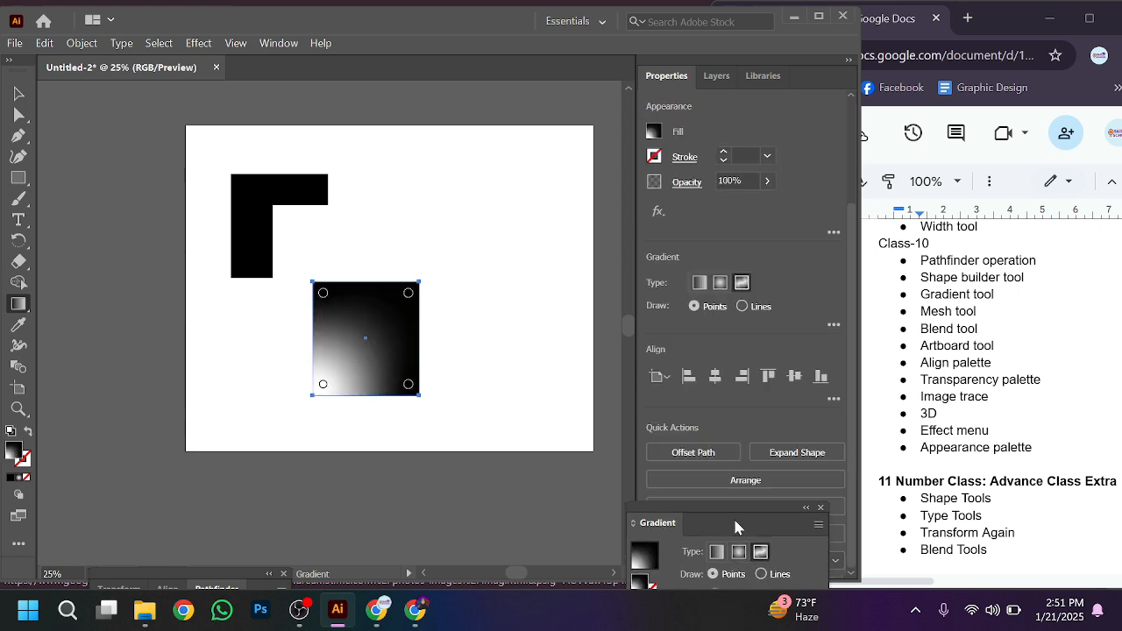
Dock the floating Gradient palette beside the object properties, collapse it and expand its settings again
{"action": "left_click_drag", "start_coordinate": [733, 518], "coordinate": [629, 212]}
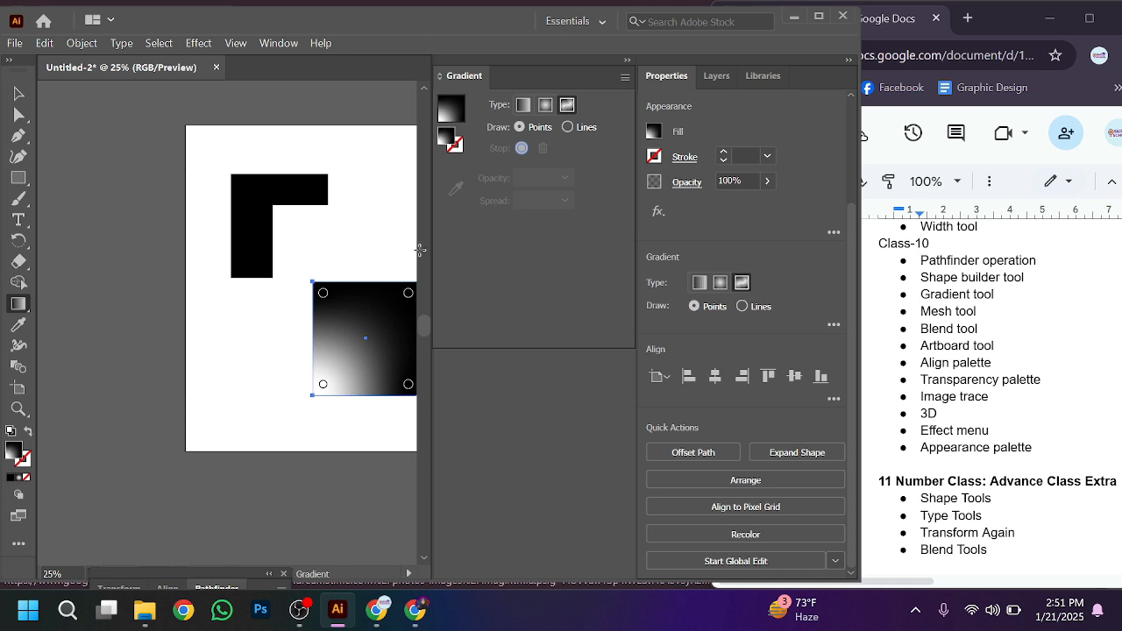
{"action": "left_click", "coordinate": [625, 62]}
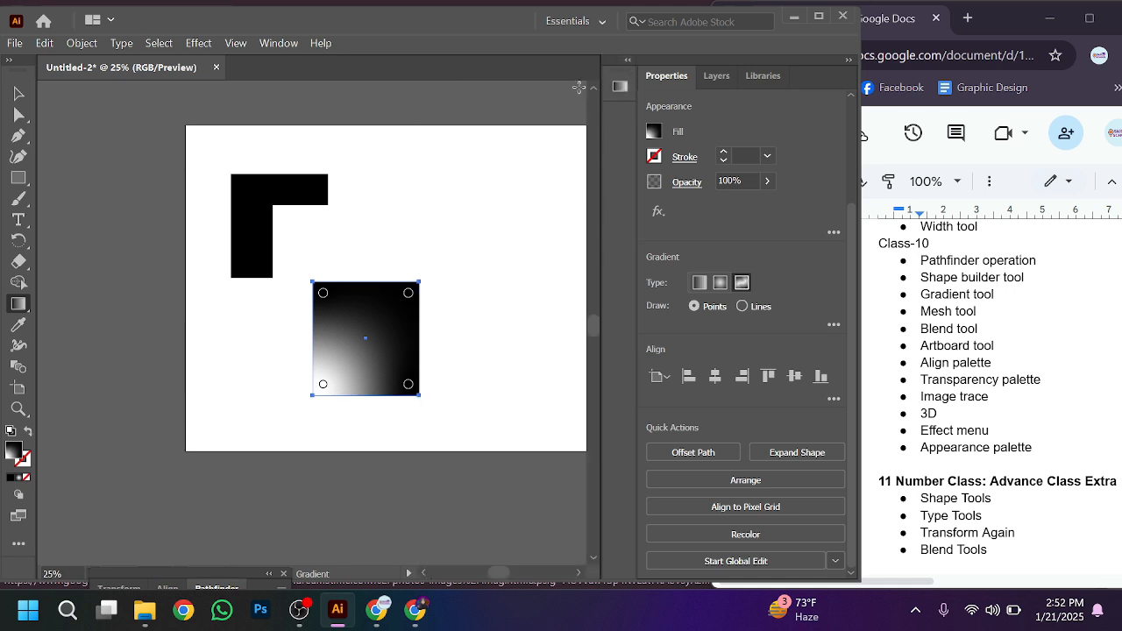
{"action": "left_click", "coordinate": [618, 87]}
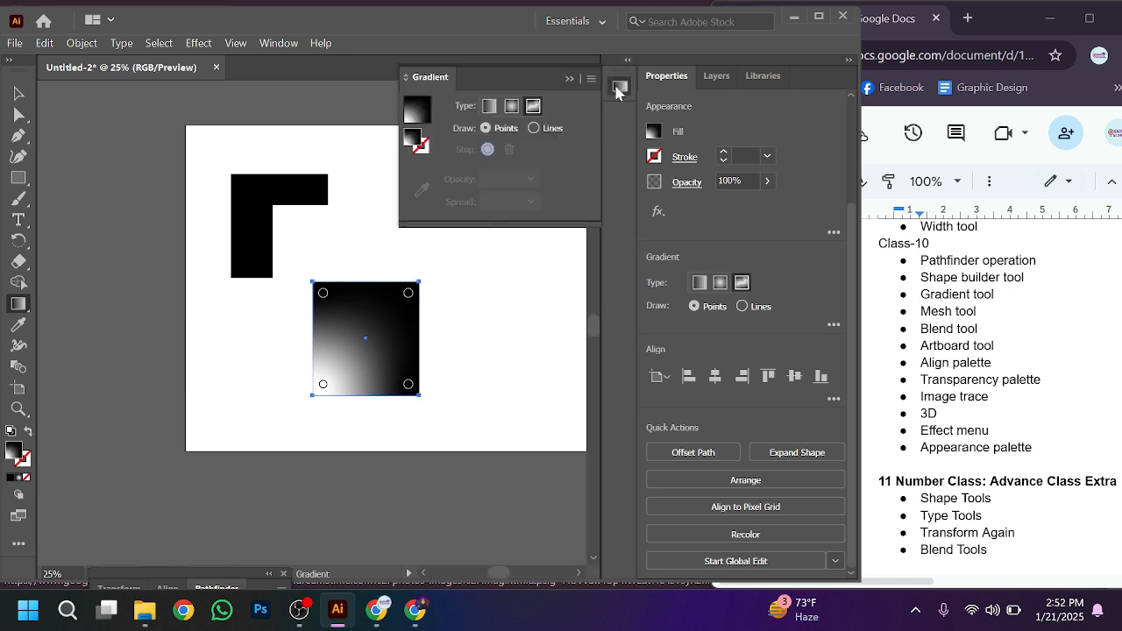
Make the rectangle's gradient radial and set its starting color stop to black
{"action": "left_click", "coordinate": [511, 106]}
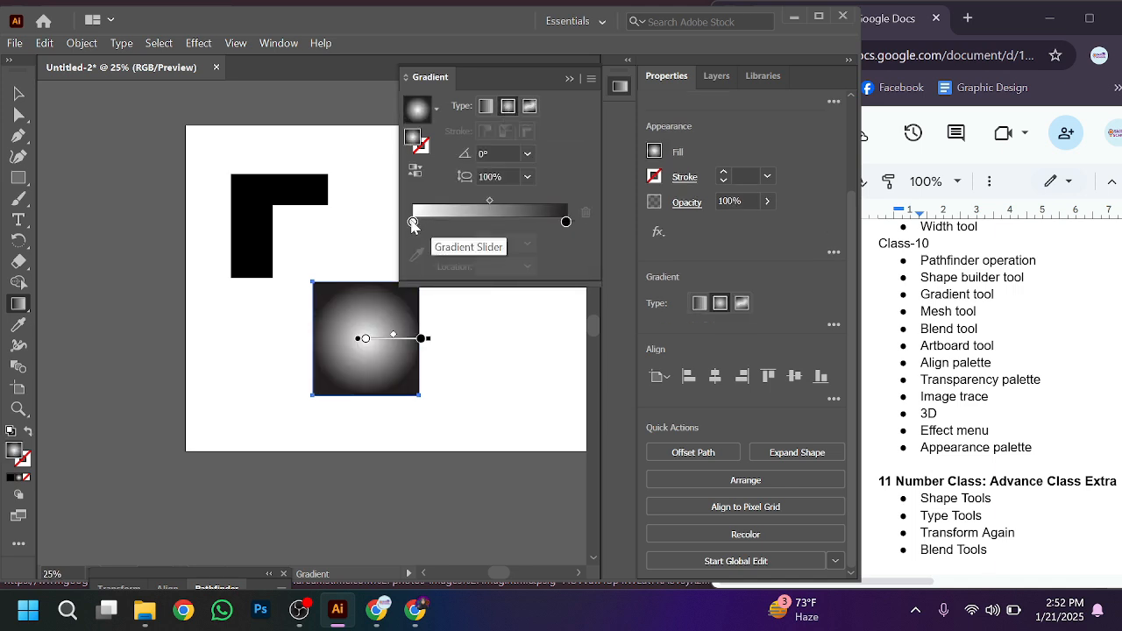
{"action": "left_click", "coordinate": [413, 223]}
{"action": "double_click", "coordinate": [413, 223]}
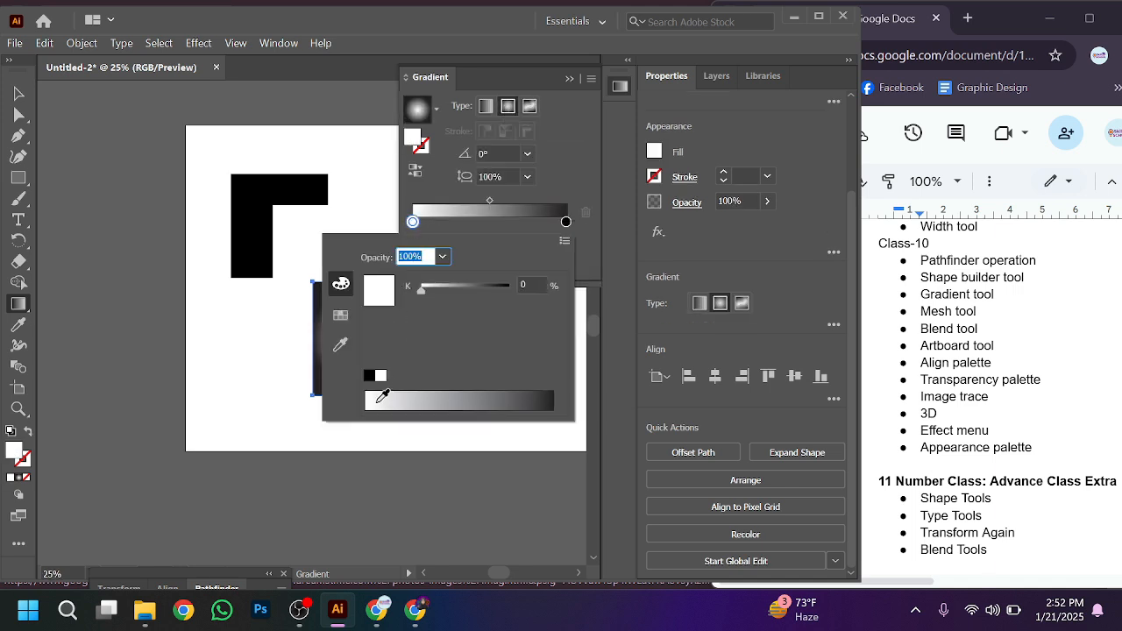
{"action": "left_click", "coordinate": [341, 284]}
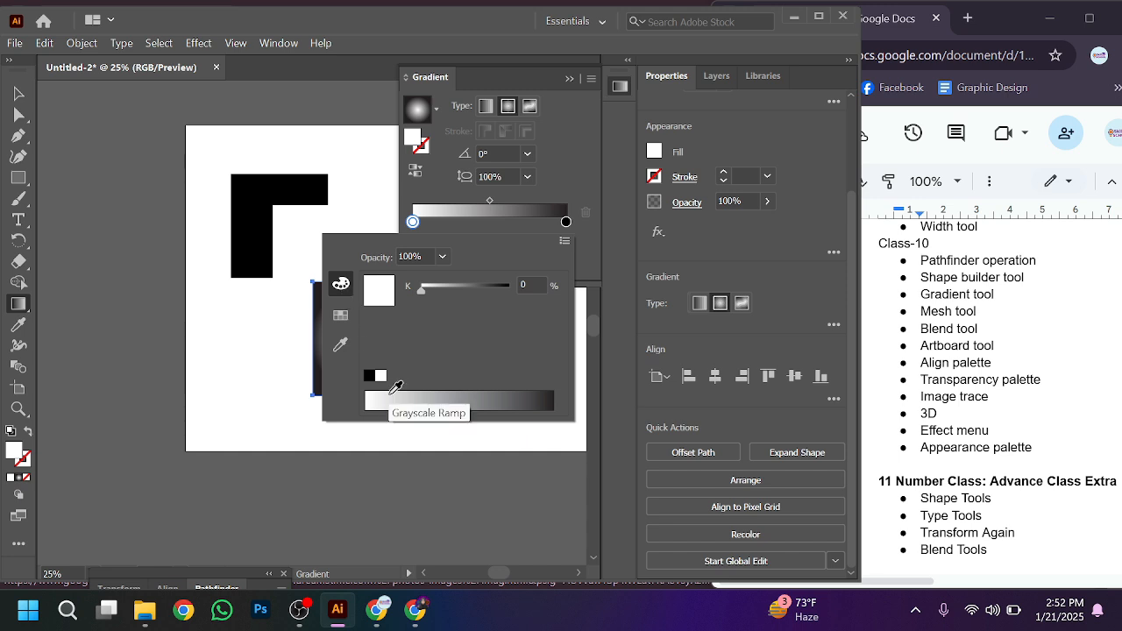
{"action": "left_click", "coordinate": [368, 376]}
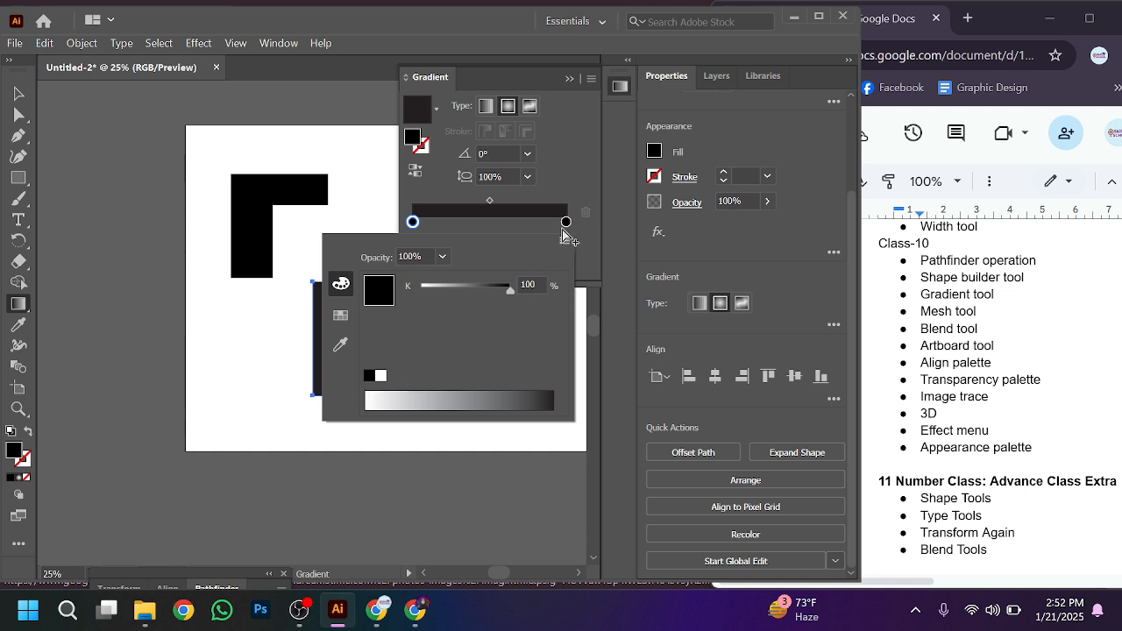
{"action": "left_click", "coordinate": [564, 240]}
{"action": "left_click", "coordinate": [359, 147]}
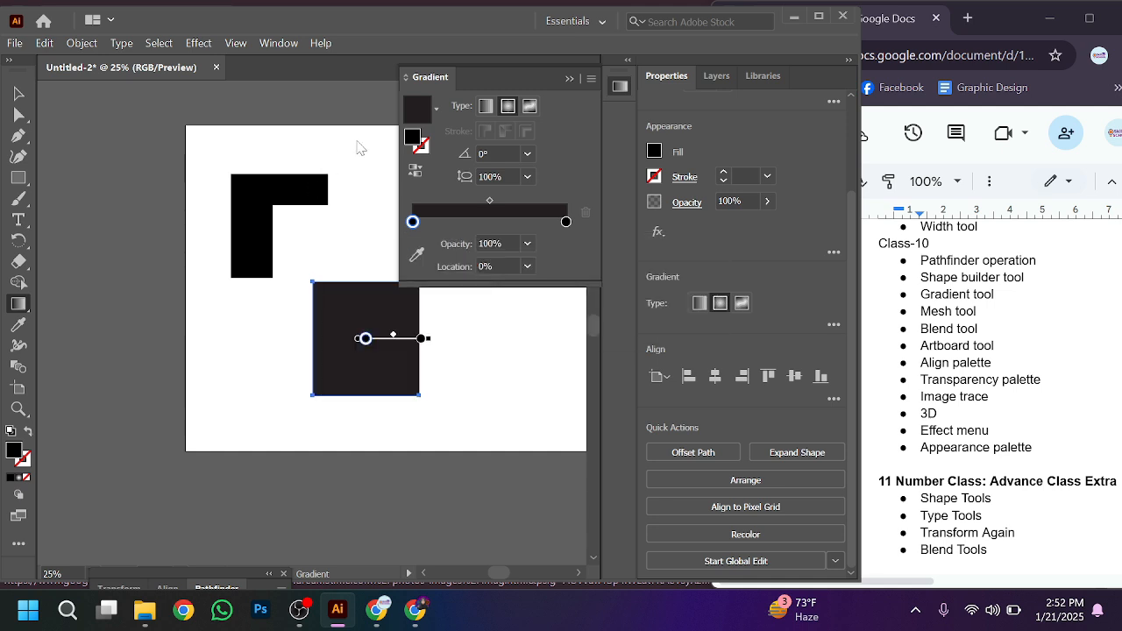
Set the gradient's ending color stop to the red swatch
{"action": "double_click", "coordinate": [567, 222]}
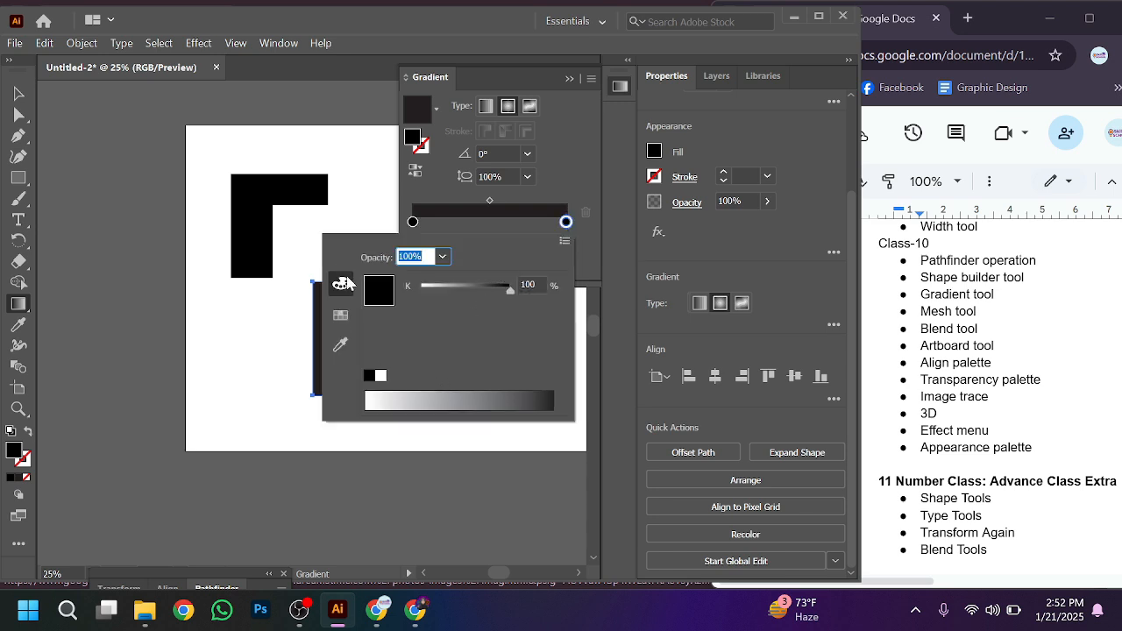
{"action": "left_click", "coordinate": [341, 315]}
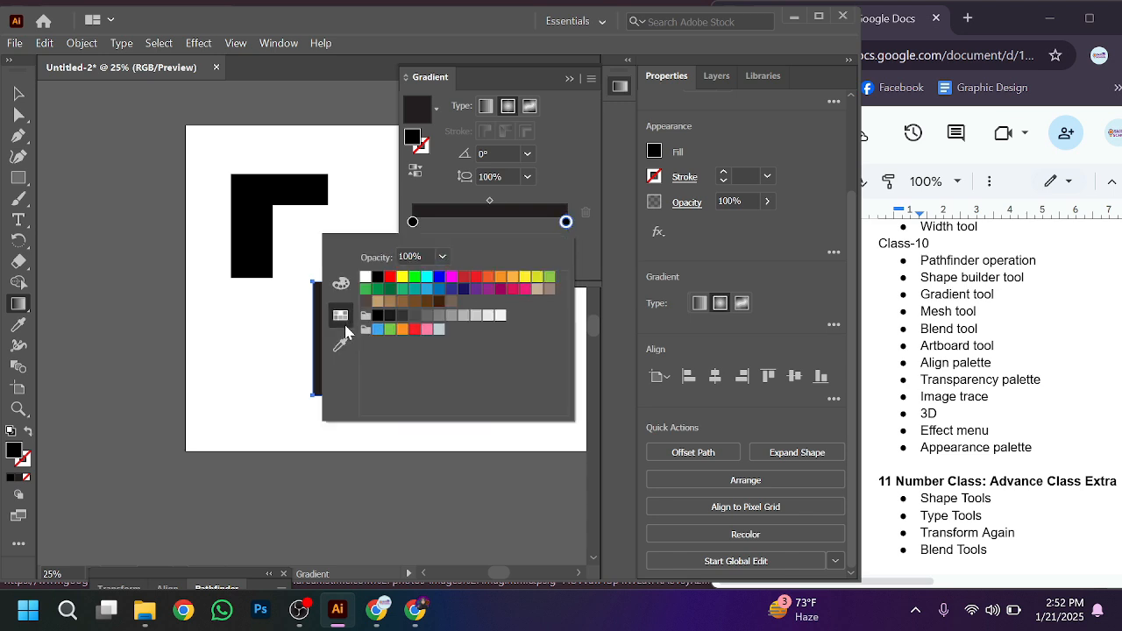
{"action": "left_click", "coordinate": [390, 278]}
{"action": "left_click", "coordinate": [354, 200]}
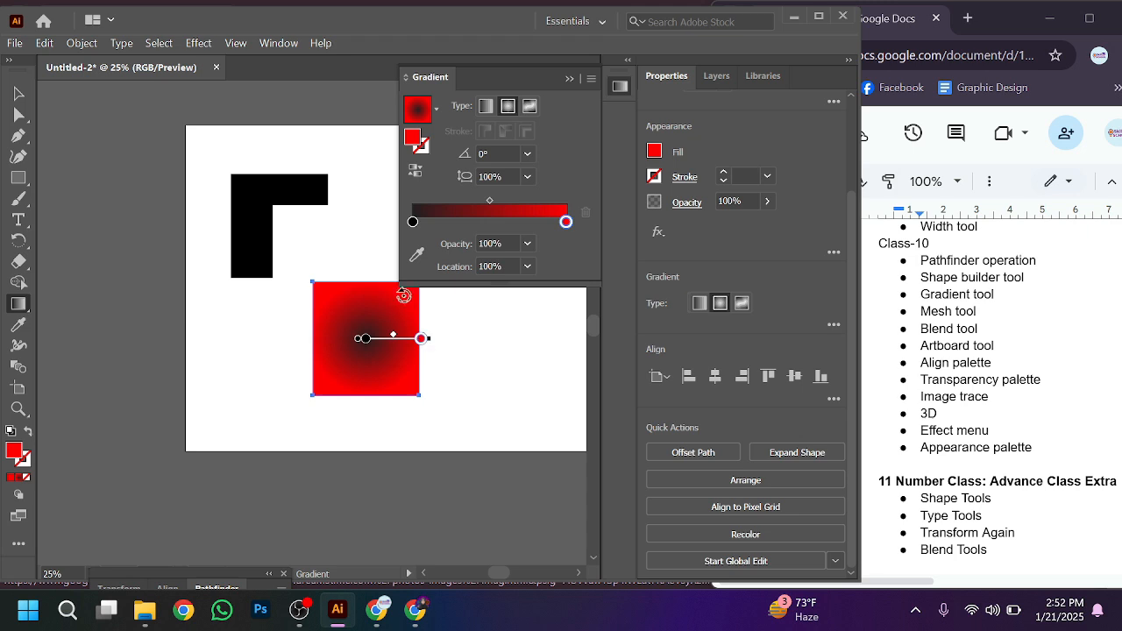
Make the gradient linear and set its starting color stop to the yellow swatch
{"action": "left_click", "coordinate": [413, 222]}
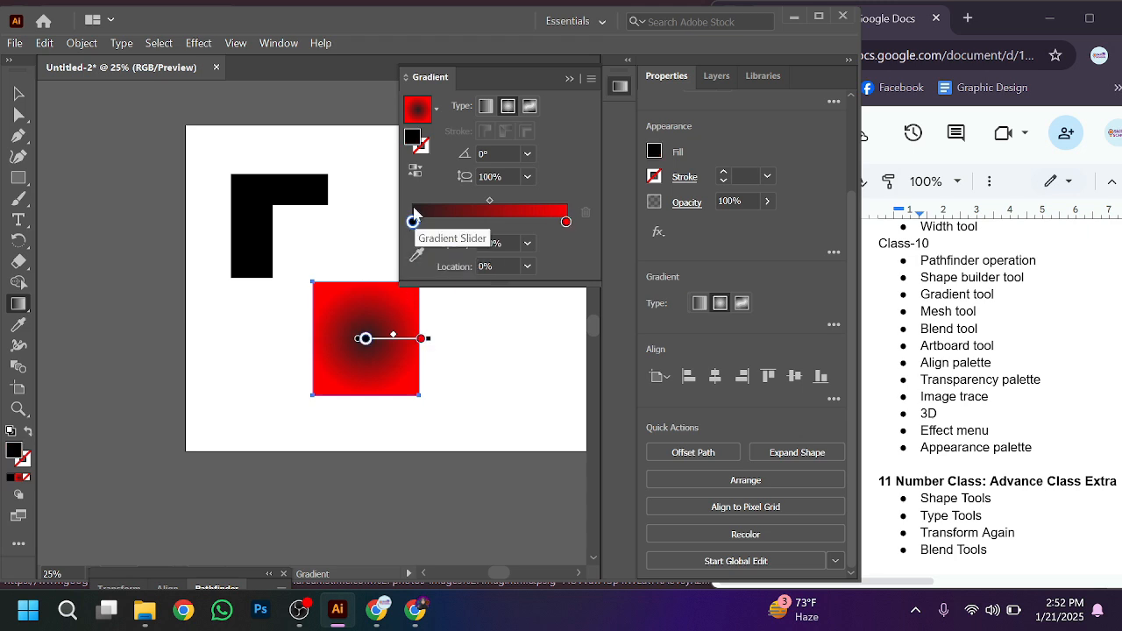
{"action": "left_click", "coordinate": [486, 107]}
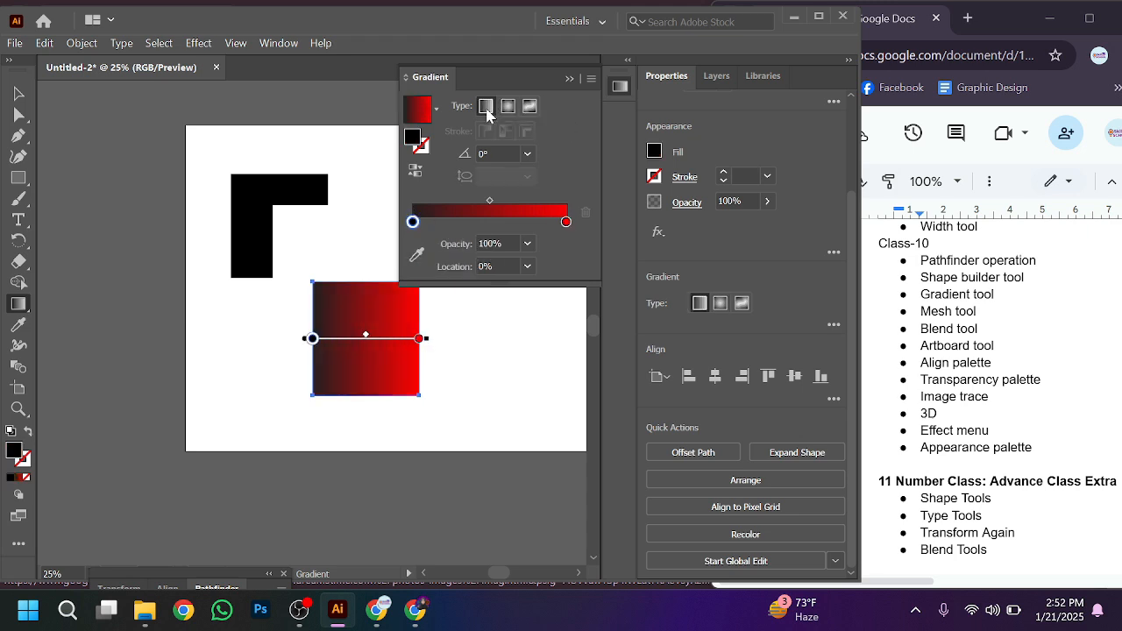
{"action": "double_click", "coordinate": [413, 222]}
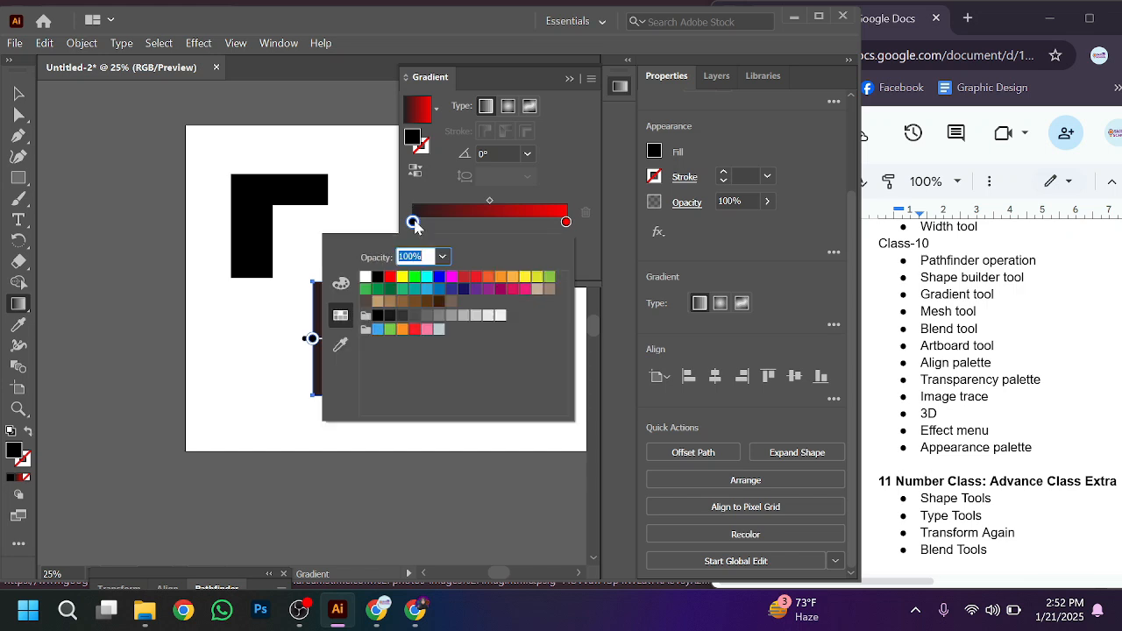
{"action": "left_click", "coordinate": [403, 277]}
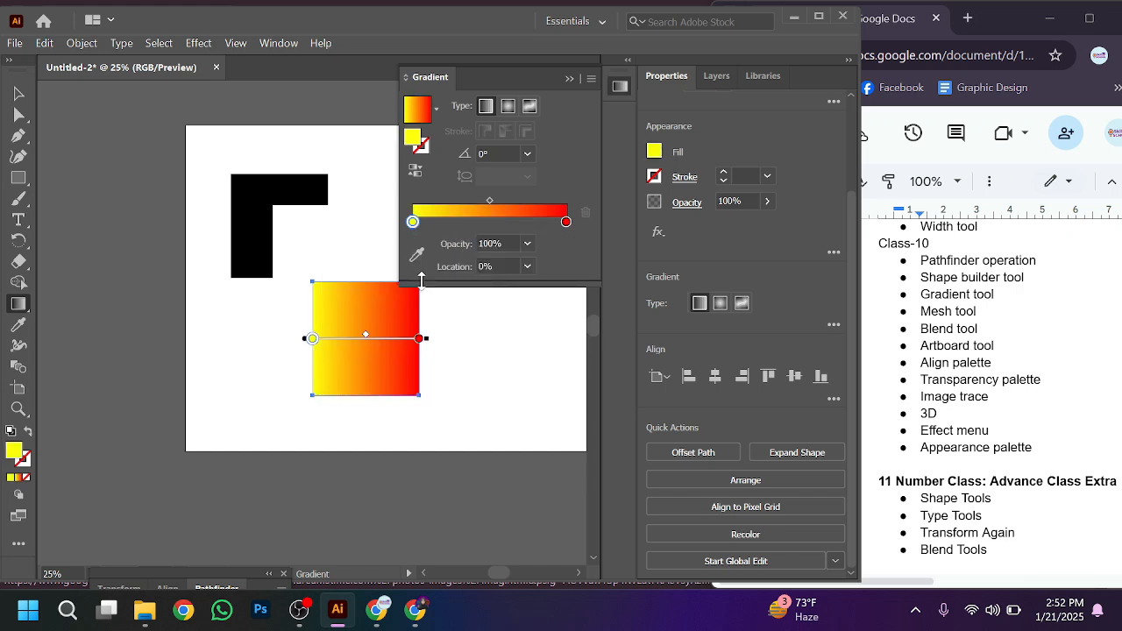
Collapse the Gradient palette and redraw the gradient as a very short one on the blank area beside the rectangle
{"action": "left_click", "coordinate": [567, 77]}
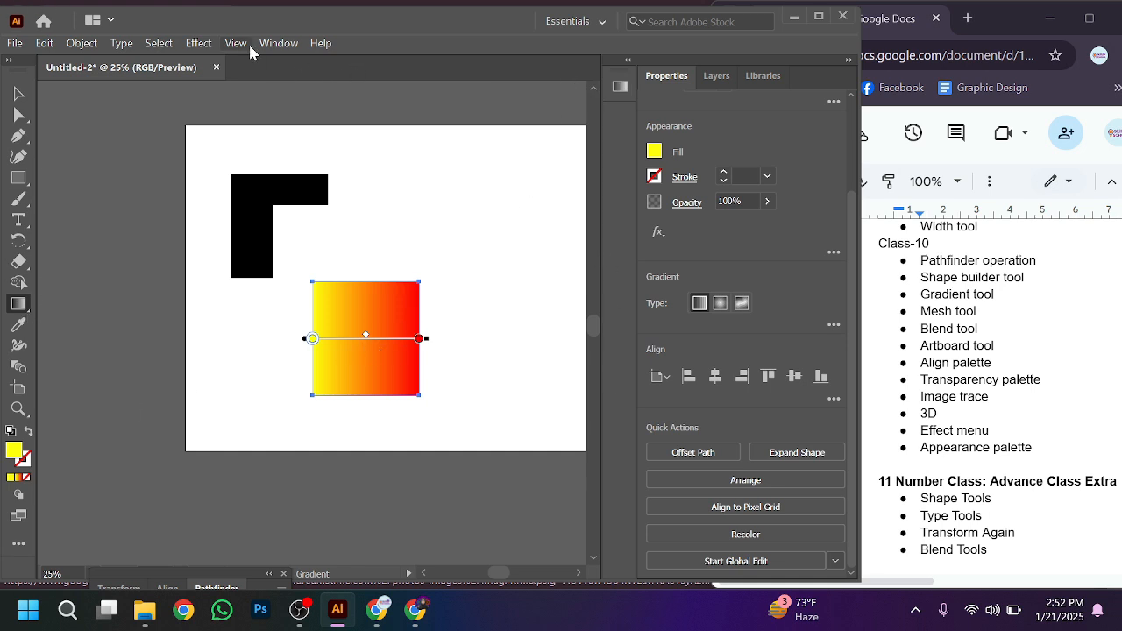
{"action": "left_click", "coordinate": [279, 43]}
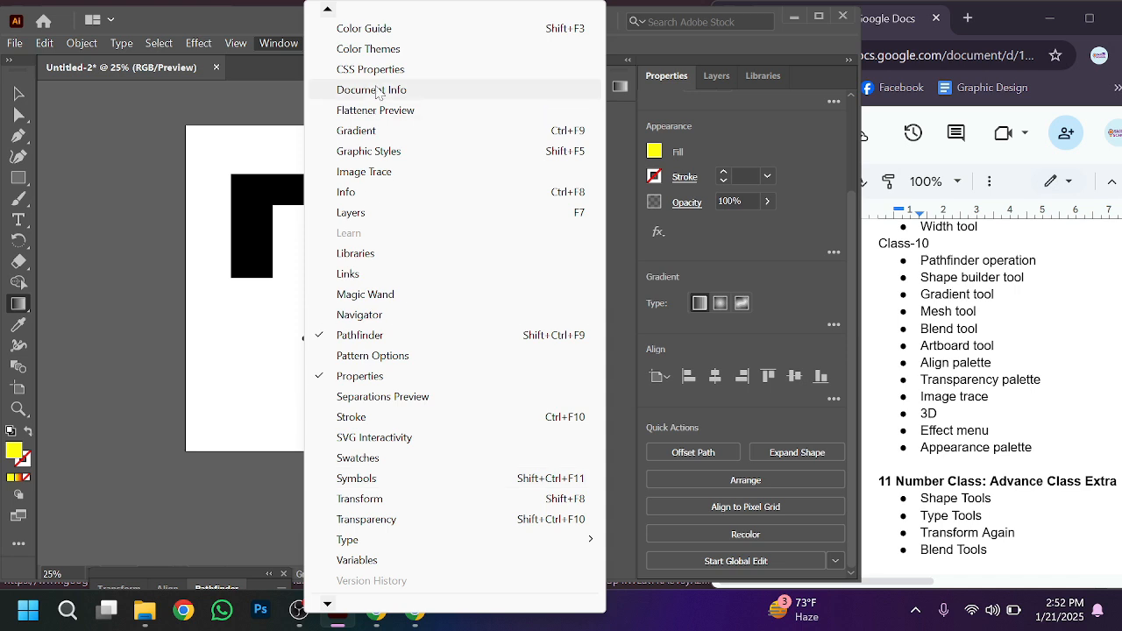
{"action": "left_click", "coordinate": [233, 359]}
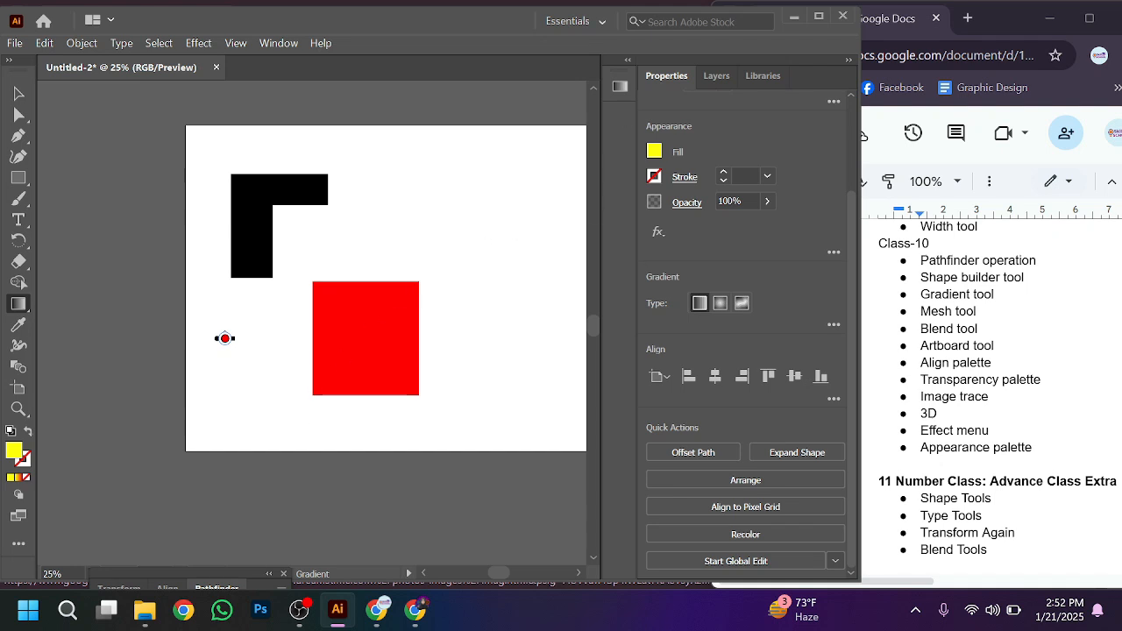
Switch to the Google Images window in Chrome and clear the existing search text
{"action": "left_click", "coordinate": [379, 611]}
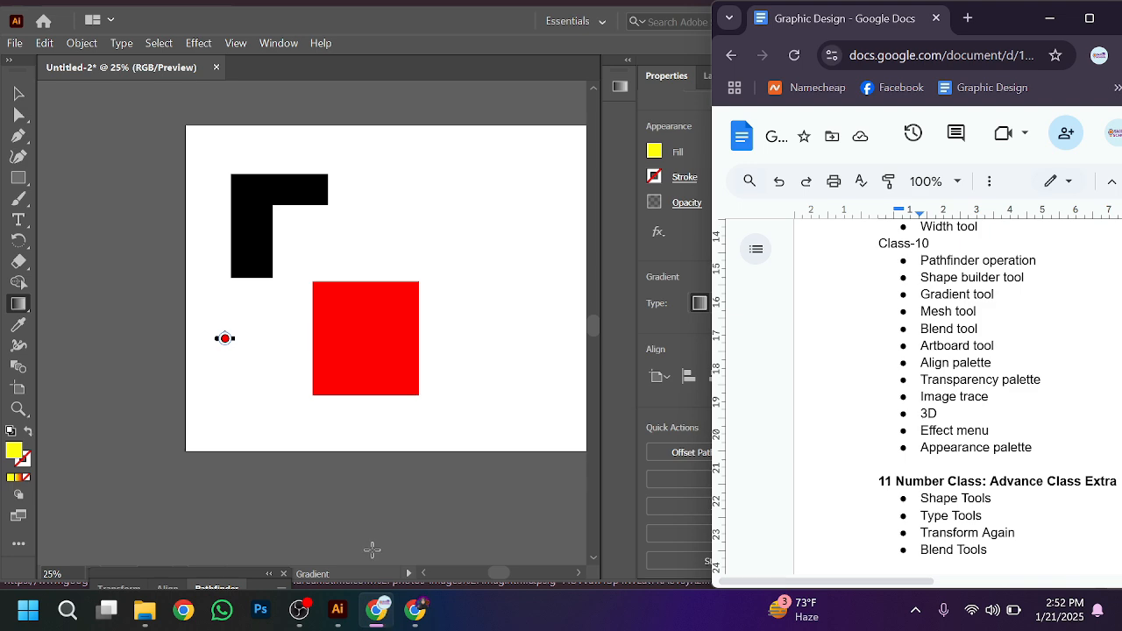
{"action": "left_click", "coordinate": [375, 618]}
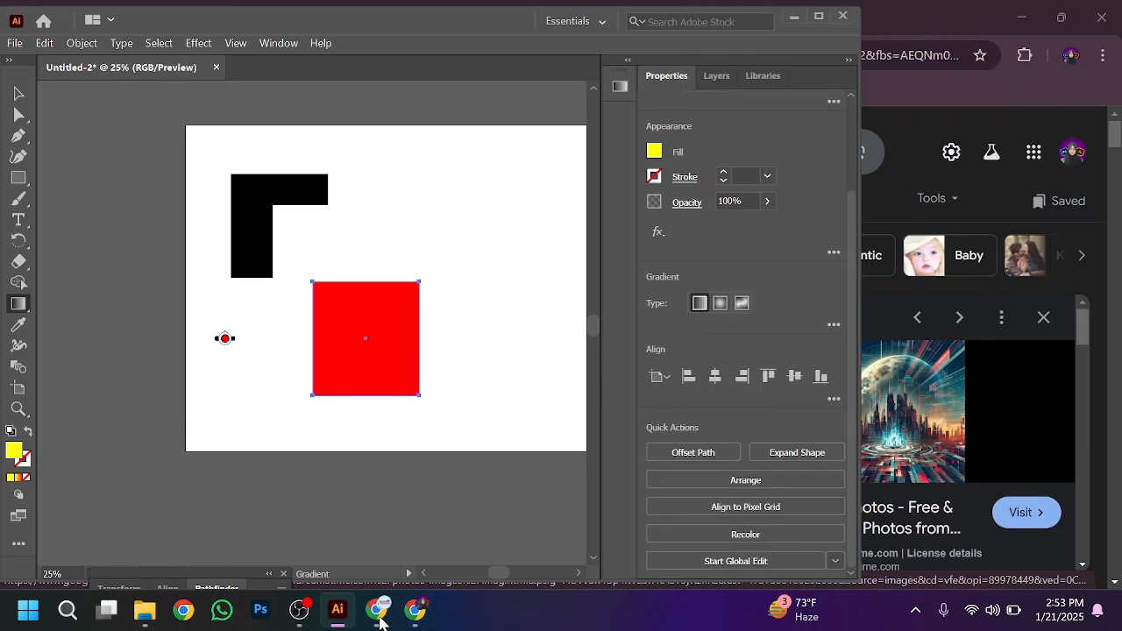
{"action": "left_click", "coordinate": [410, 616]}
{"action": "left_click", "coordinate": [376, 618]}
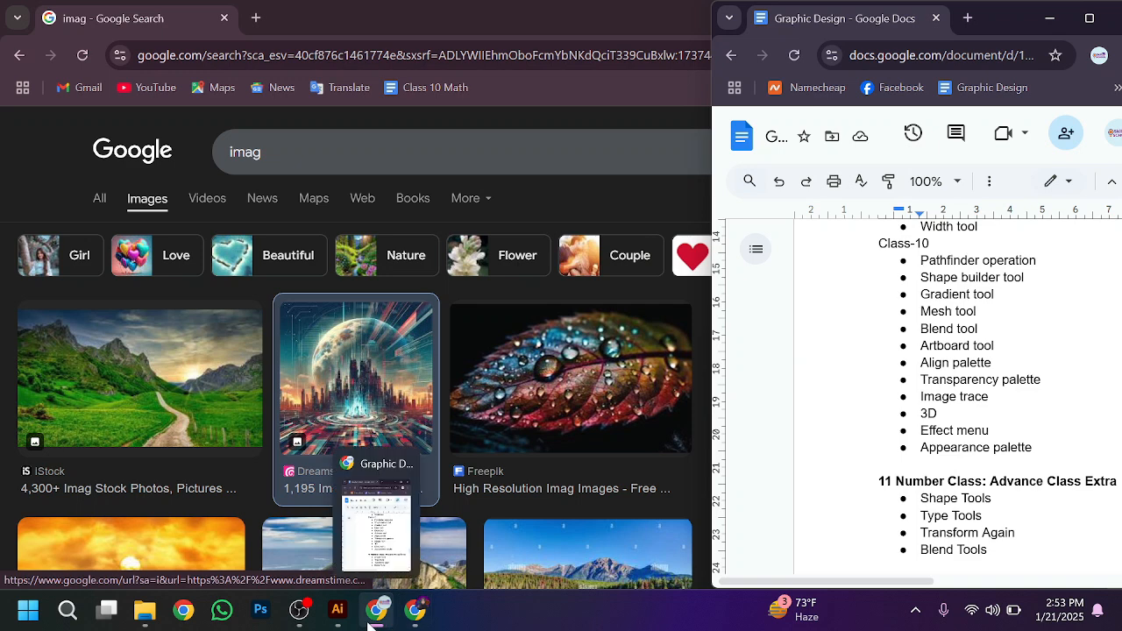
{"action": "left_click", "coordinate": [416, 614]}
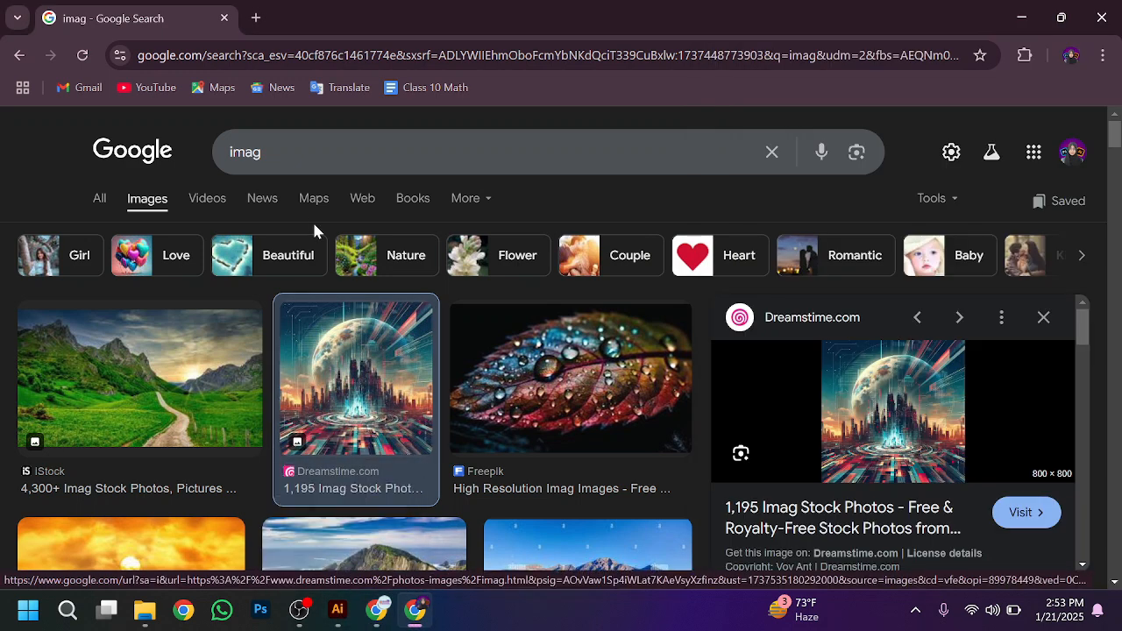
{"action": "left_click", "coordinate": [369, 153]}
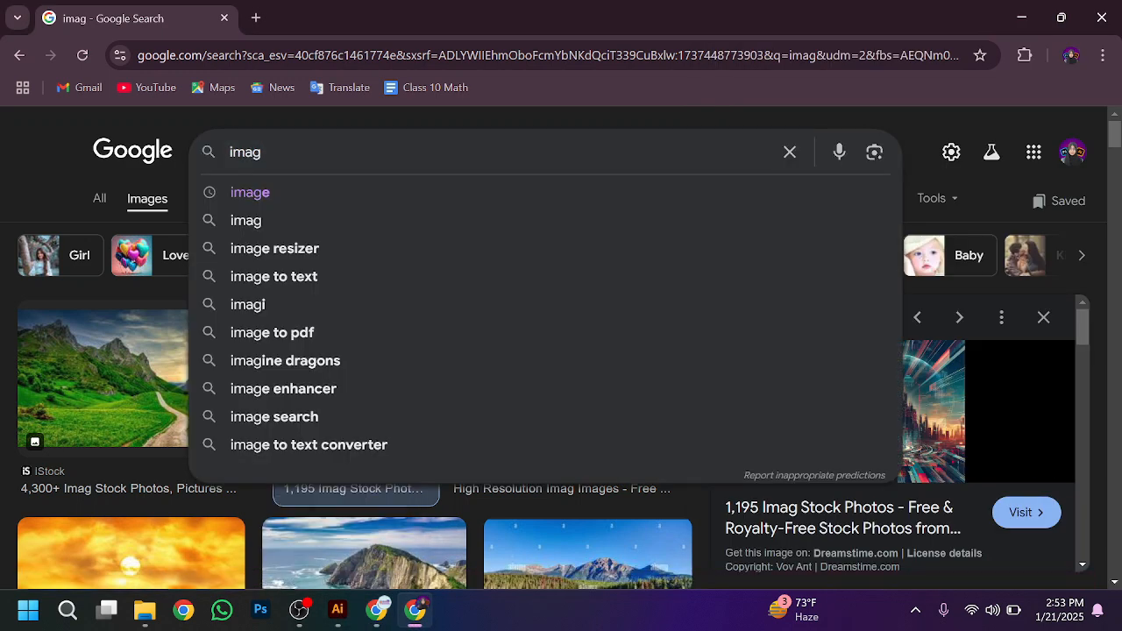
{"action": "key", "text": "BackSpace"}
{"action": "key", "text": "BackSpace"}
{"action": "key", "text": "BackSpace"}
{"action": "key", "text": "BackSpace"}
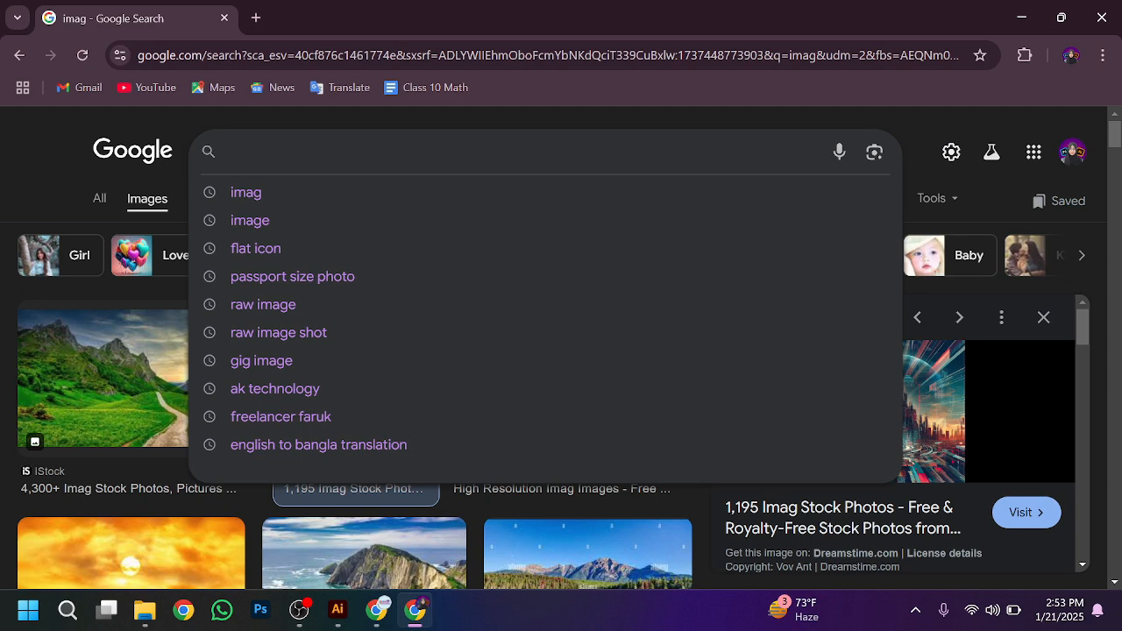
Switch to the Google Docs class outline and copy the "Mesh tool" entry under Class-10
{"action": "left_click", "coordinate": [377, 609]}
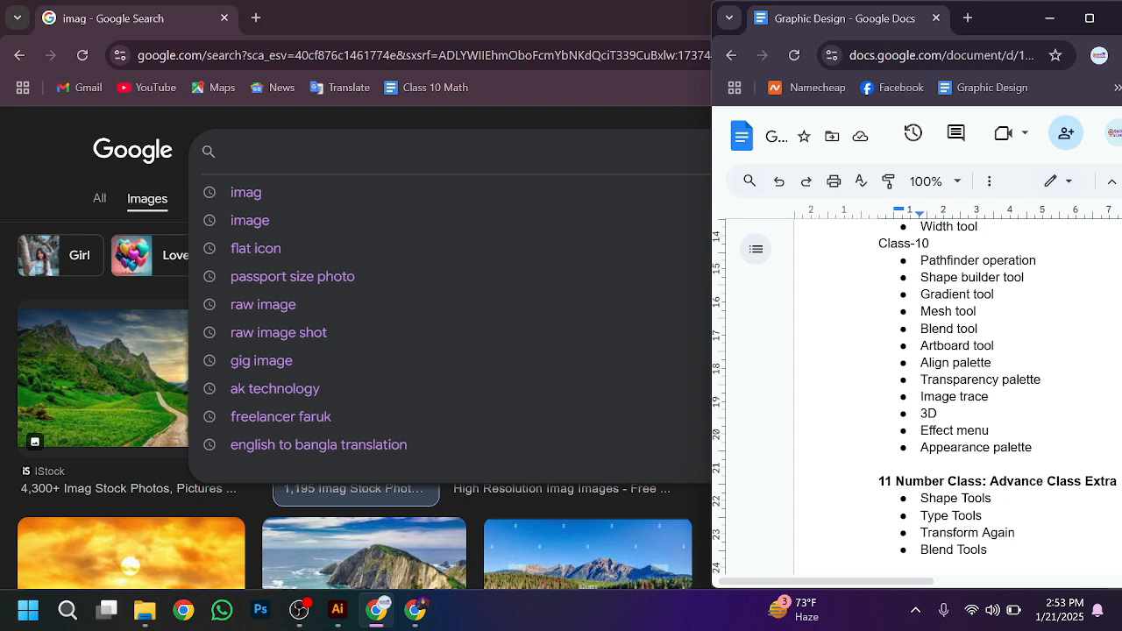
{"action": "key", "text": "shift+Right"}
{"action": "key", "text": "shift+Right"}
{"action": "key", "text": "shift+Right"}
{"action": "key", "text": "shift+Right"}
{"action": "key", "text": "shift+Right"}
{"action": "key", "text": "shift+Right"}
{"action": "key", "text": "shift+Right"}
{"action": "key", "text": "shift+Right"}
{"action": "key", "text": "shift+Right"}
{"action": "key", "text": "shift+Right"}
{"action": "key", "text": "ctrl+c"}
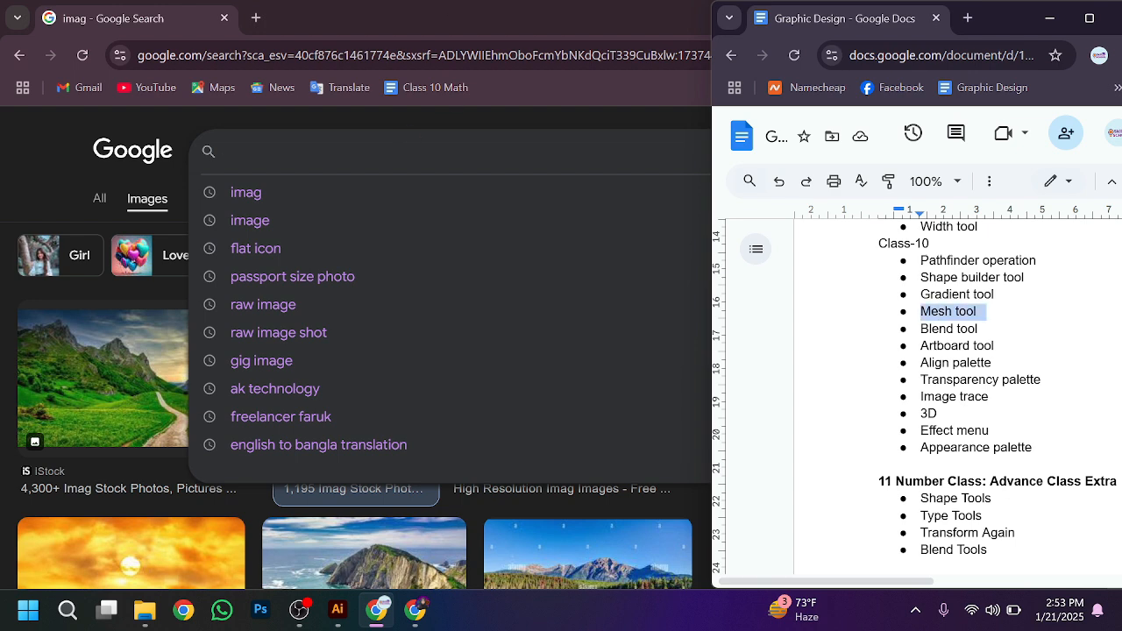
Return to the Google Images window and search for the copied "Mesh tool" text
{"action": "key", "text": "alt+Tab"}
{"action": "key", "text": "ctrl+v"}
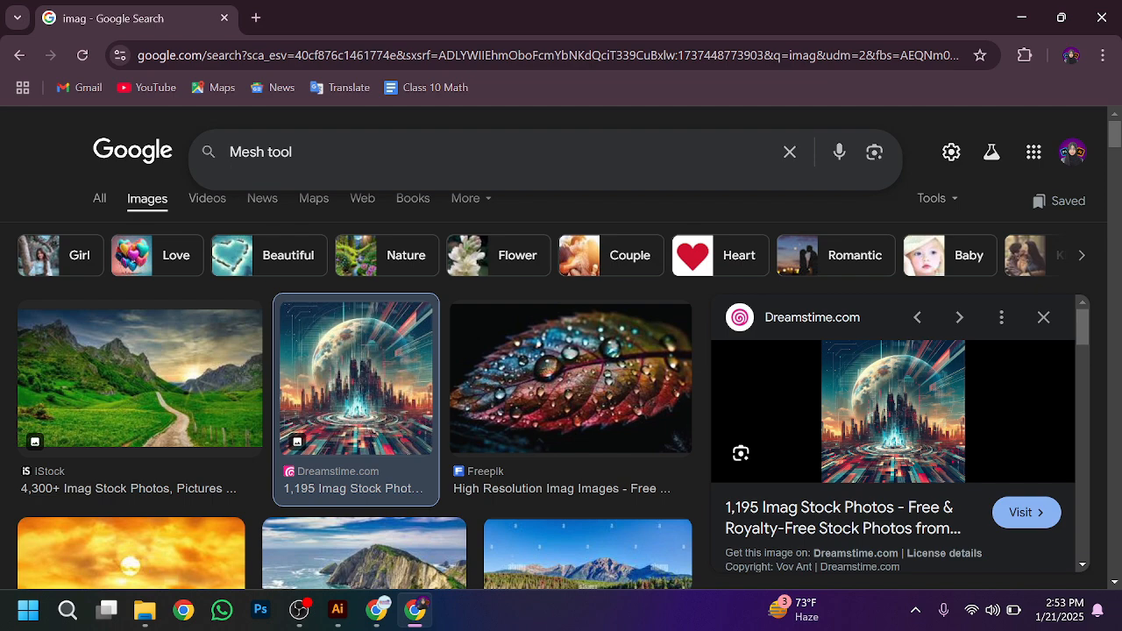
{"action": "key", "text": "Return"}
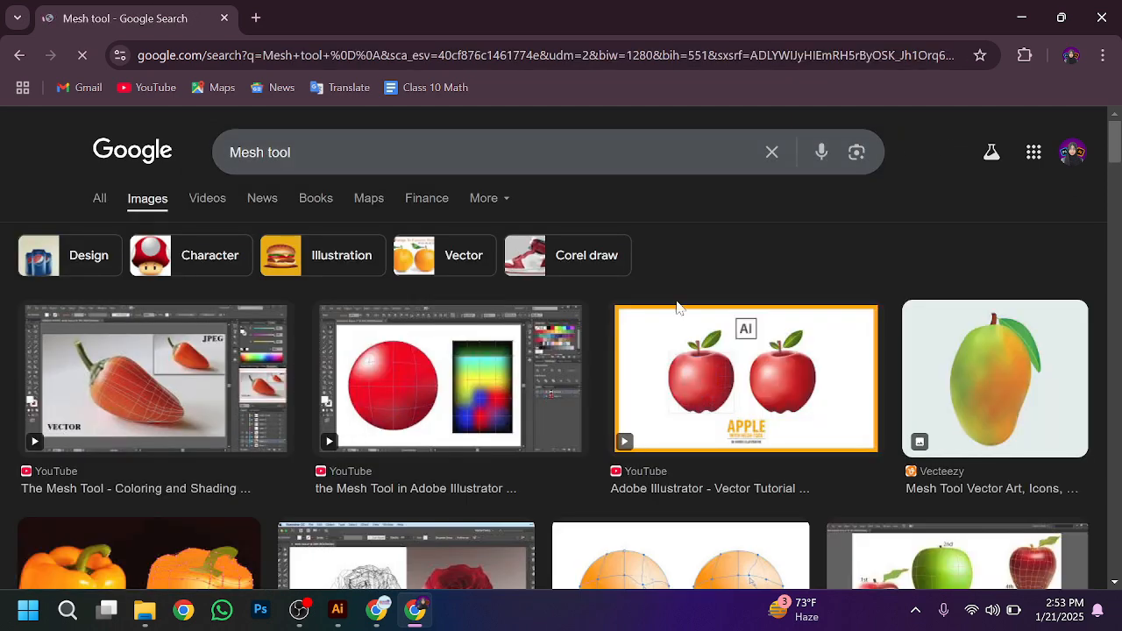
Copy the Adobe Help Center image of two orange mesh spheres and paste it into the Illustrator document
{"action": "scroll", "coordinate": [509, 408], "scroll_direction": "down", "scroll_amount": 3}
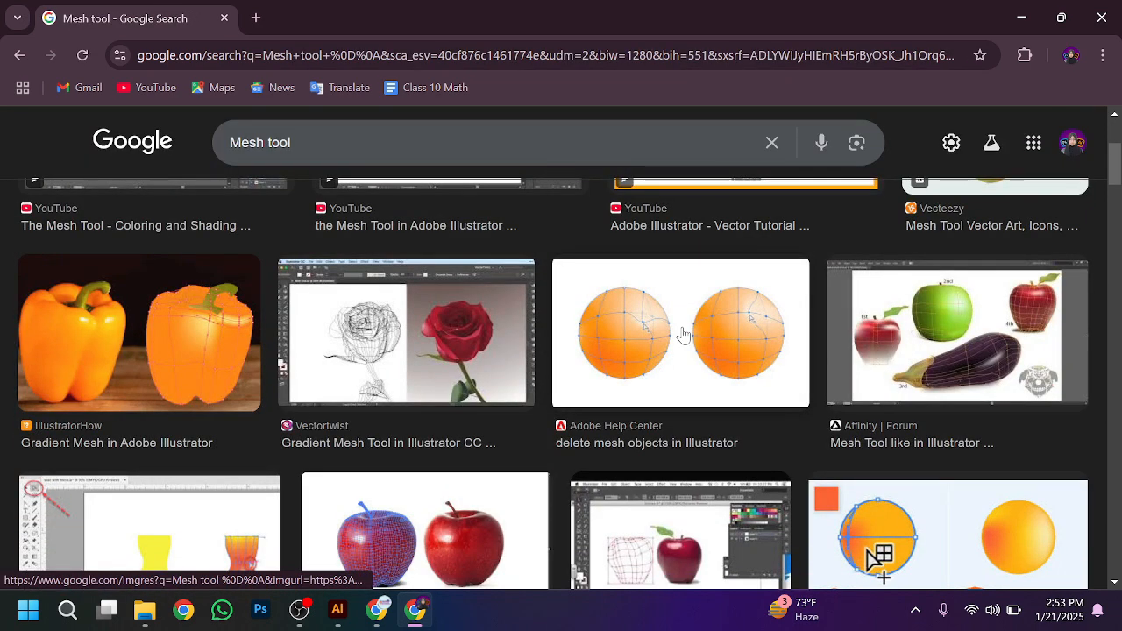
{"action": "left_click", "coordinate": [683, 336]}
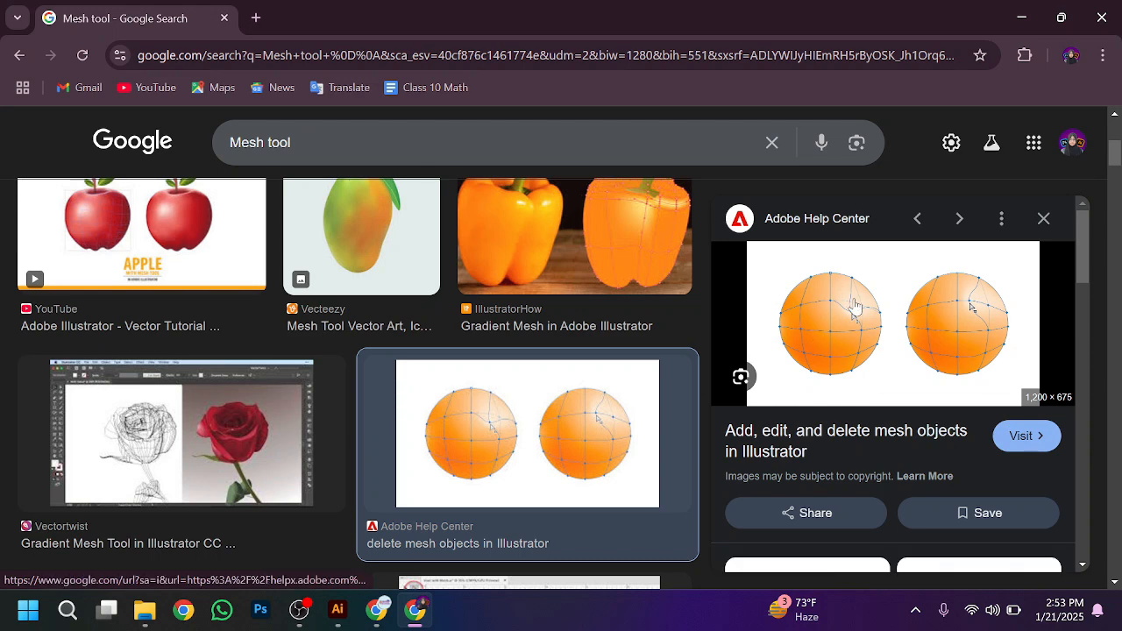
{"action": "right_click", "coordinate": [854, 307]}
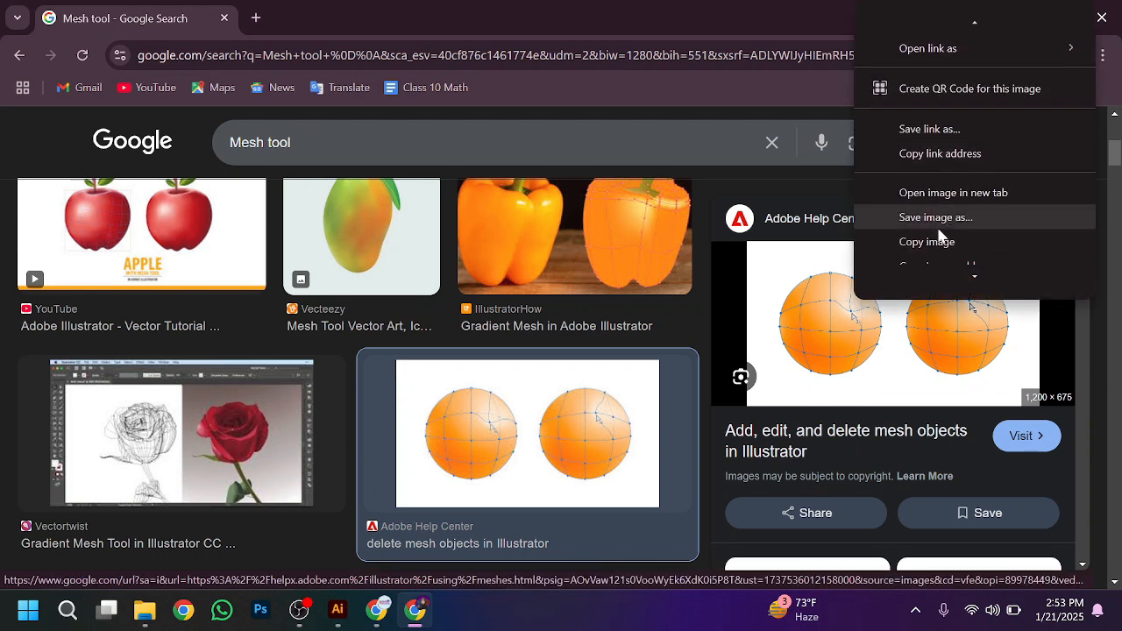
{"action": "left_click", "coordinate": [938, 241]}
{"action": "left_click", "coordinate": [340, 614]}
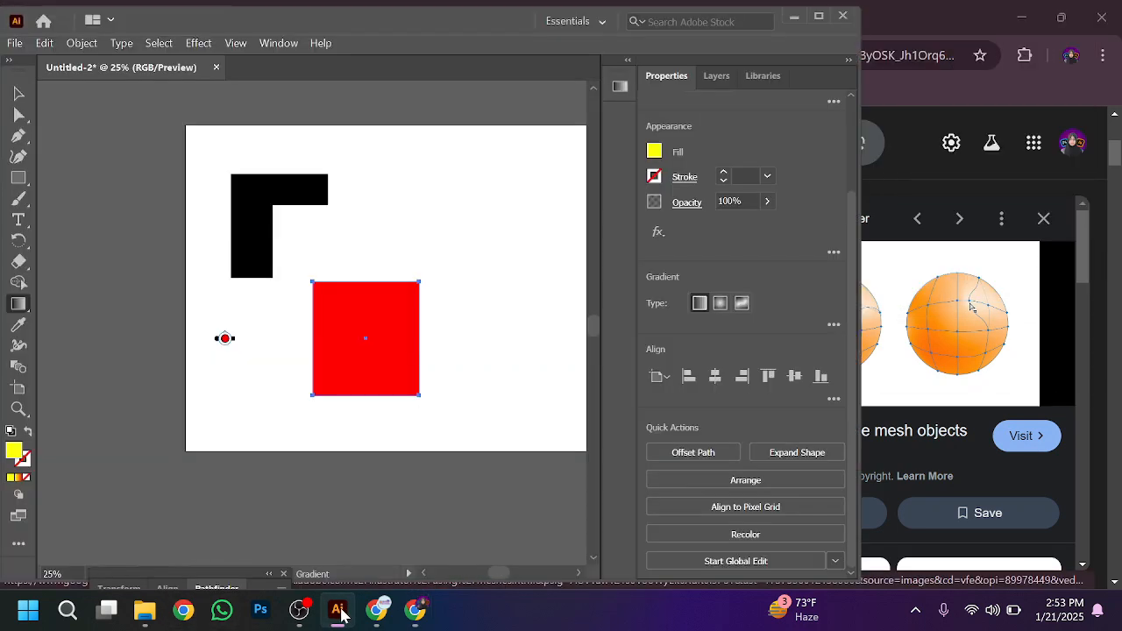
{"action": "key", "text": "ctrl+v"}
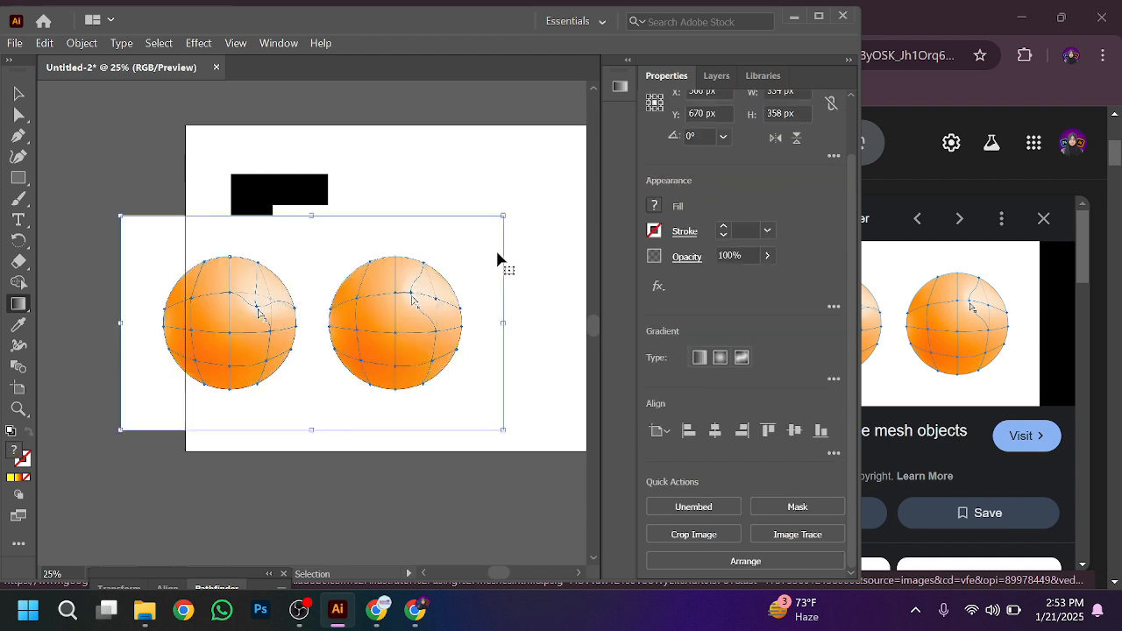
Move the pasted sphere image to the upper part of the artboard and delete the gradient-filled rectangle beneath it
{"action": "left_click", "coordinate": [28, 90]}
{"action": "left_click_drag", "start_coordinate": [341, 354], "coordinate": [381, 241]}
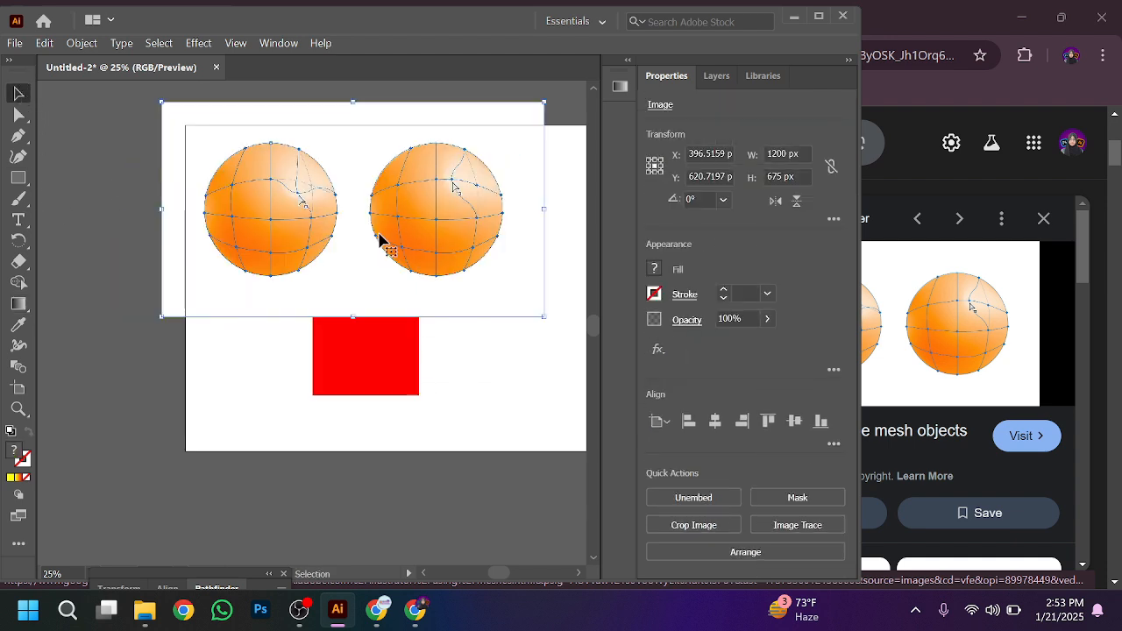
{"action": "left_click", "coordinate": [420, 369]}
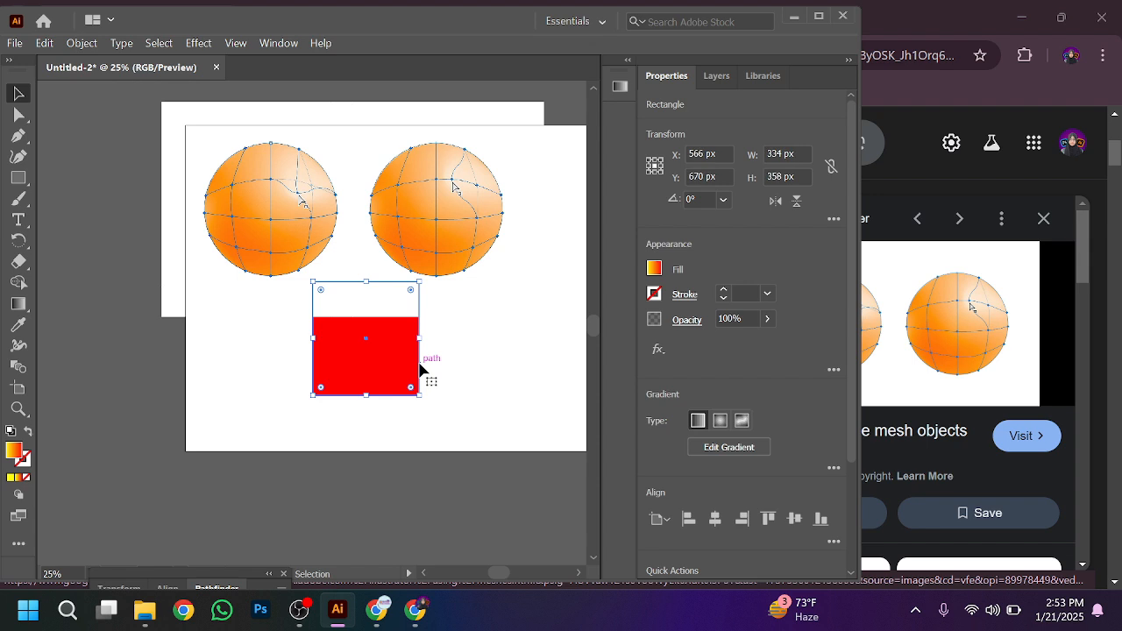
{"action": "key", "text": "Delete"}
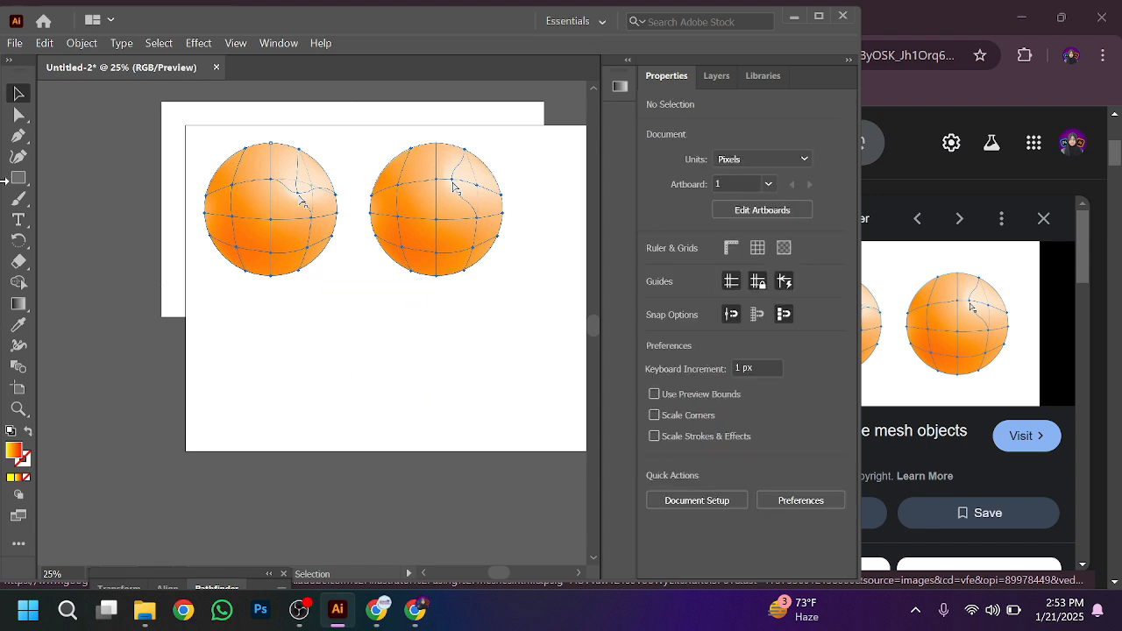
Draw an ellipse about 270 by 281 px in the empty area below the reference spheres
{"action": "left_click_drag", "start_coordinate": [19, 180], "coordinate": [79, 198]}
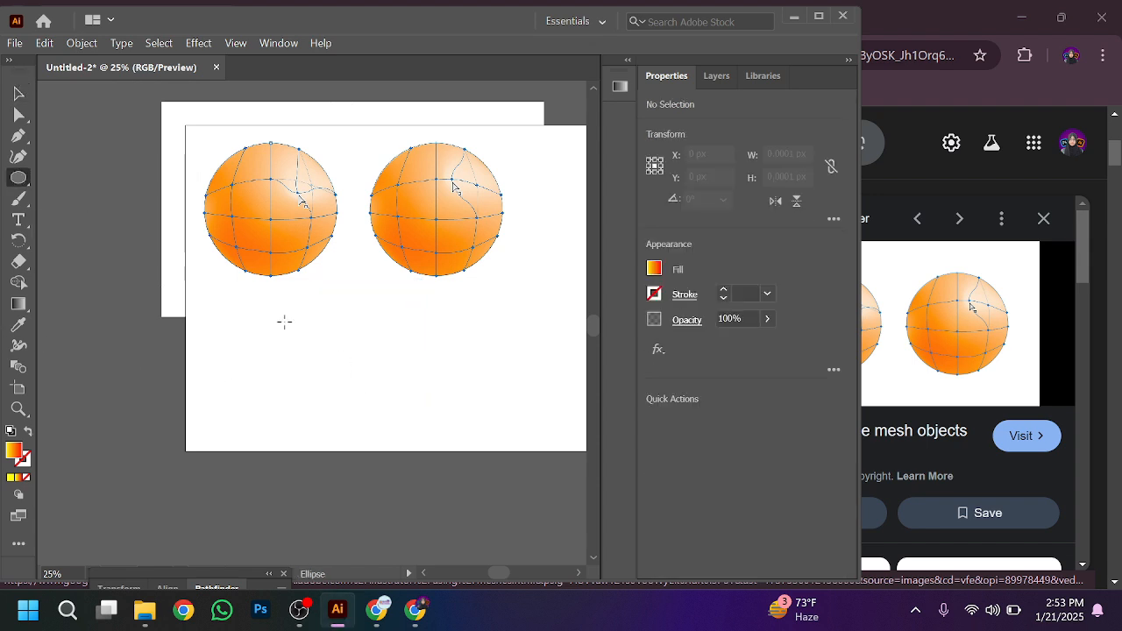
{"action": "left_click_drag", "start_coordinate": [306, 355], "coordinate": [392, 444]}
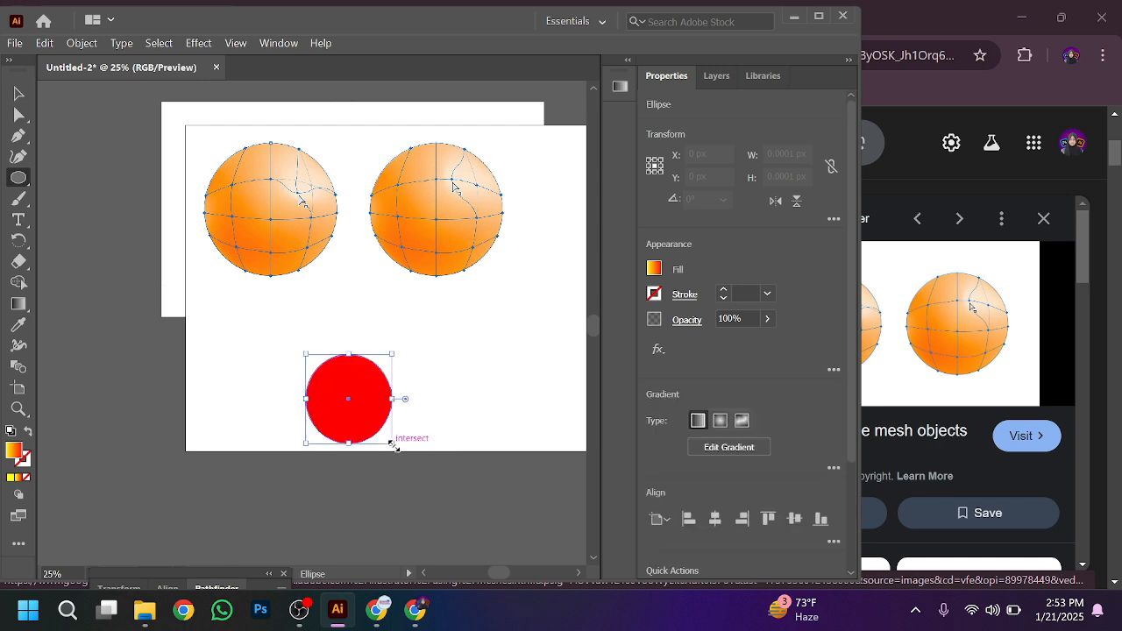
{"action": "left_click", "coordinate": [18, 93]}
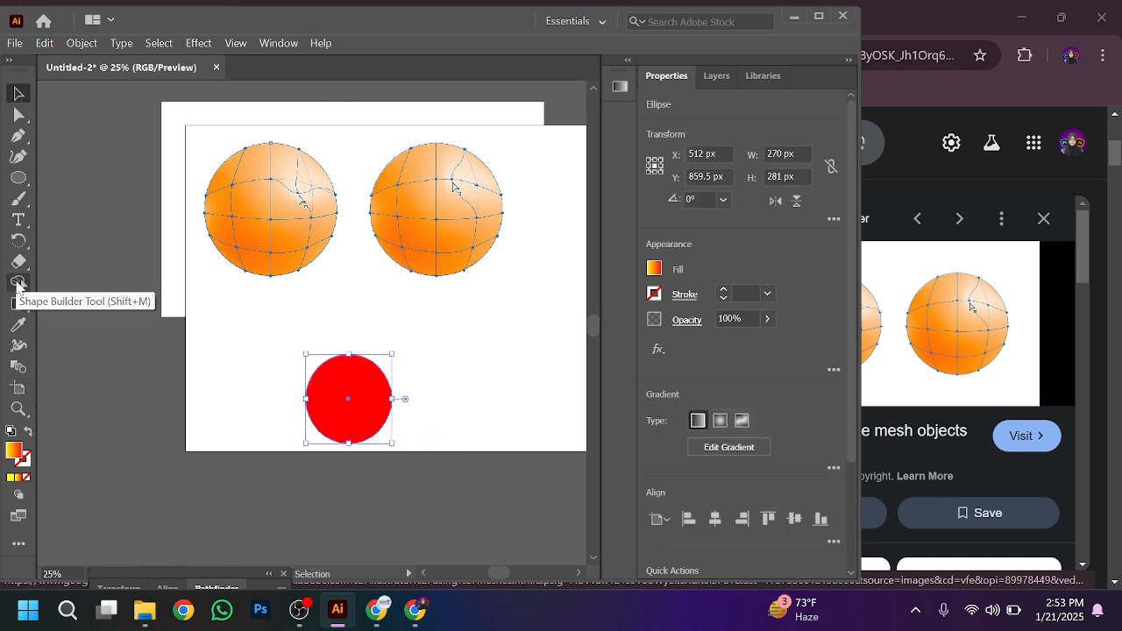
{"action": "left_click", "coordinate": [19, 263]}
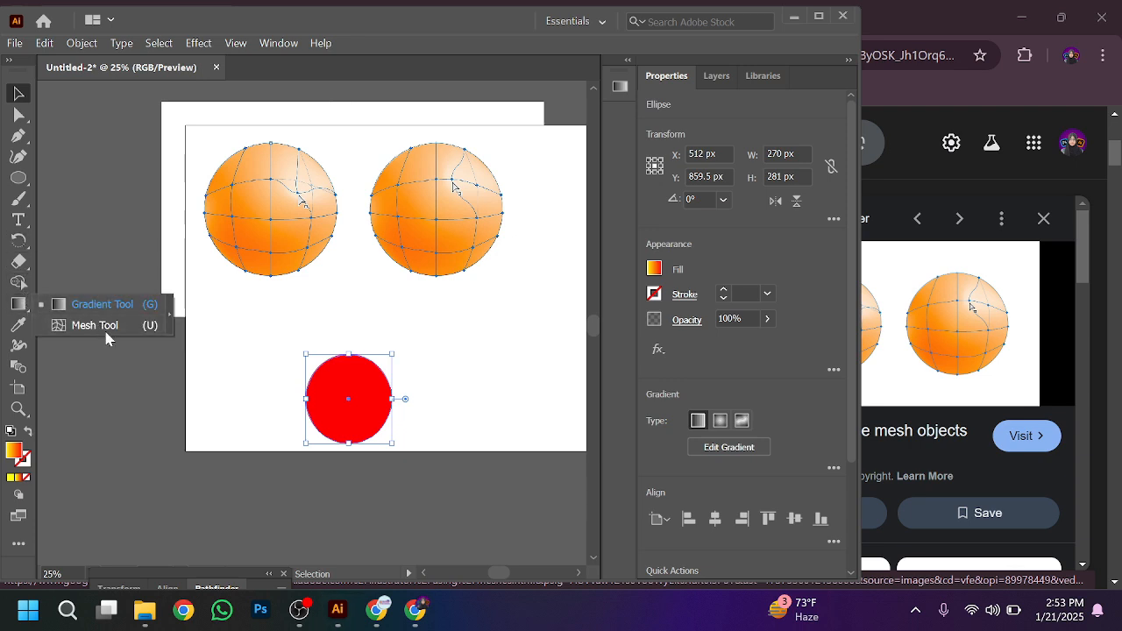
{"action": "key", "text": "u"}
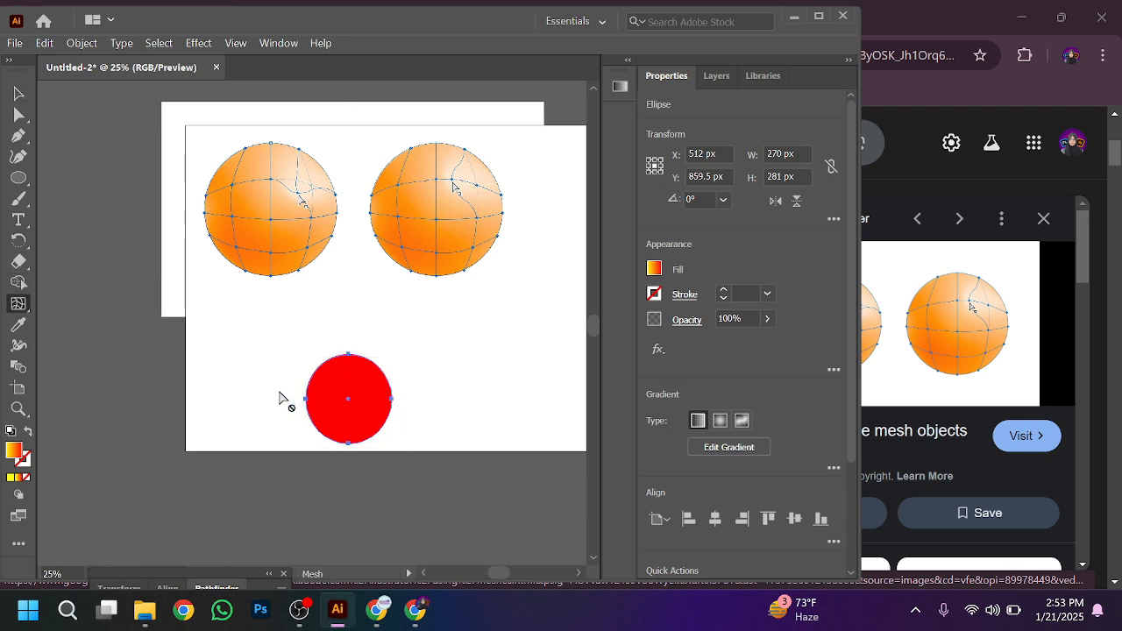
{"action": "left_click", "coordinate": [18, 93]}
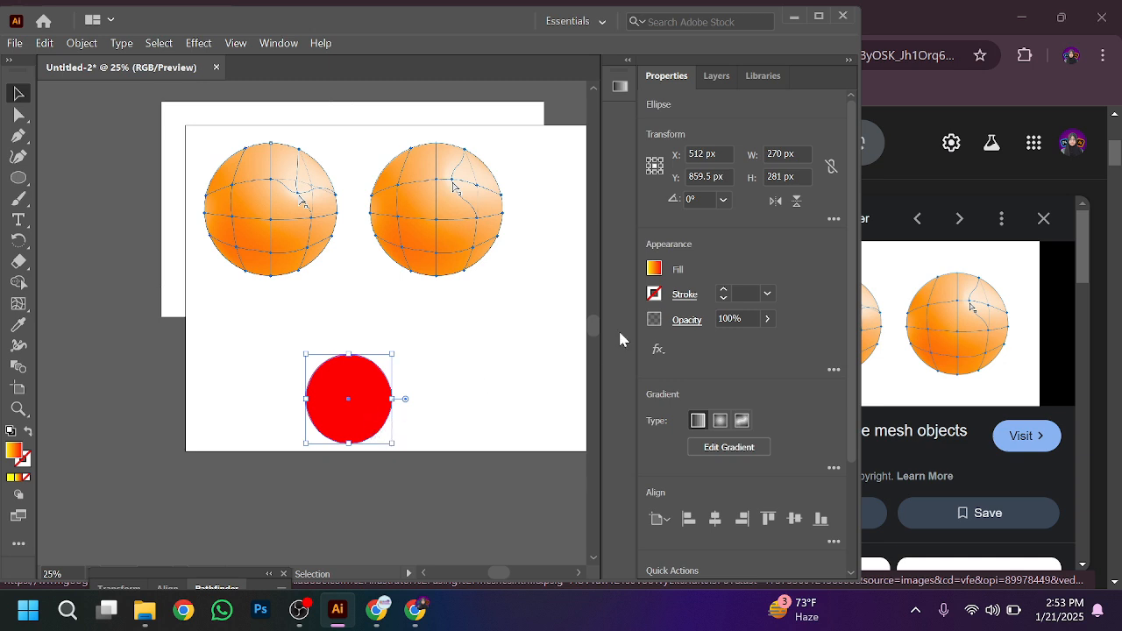
Give the ellipse a white fill and a black stroke
{"action": "left_click", "coordinate": [654, 269]}
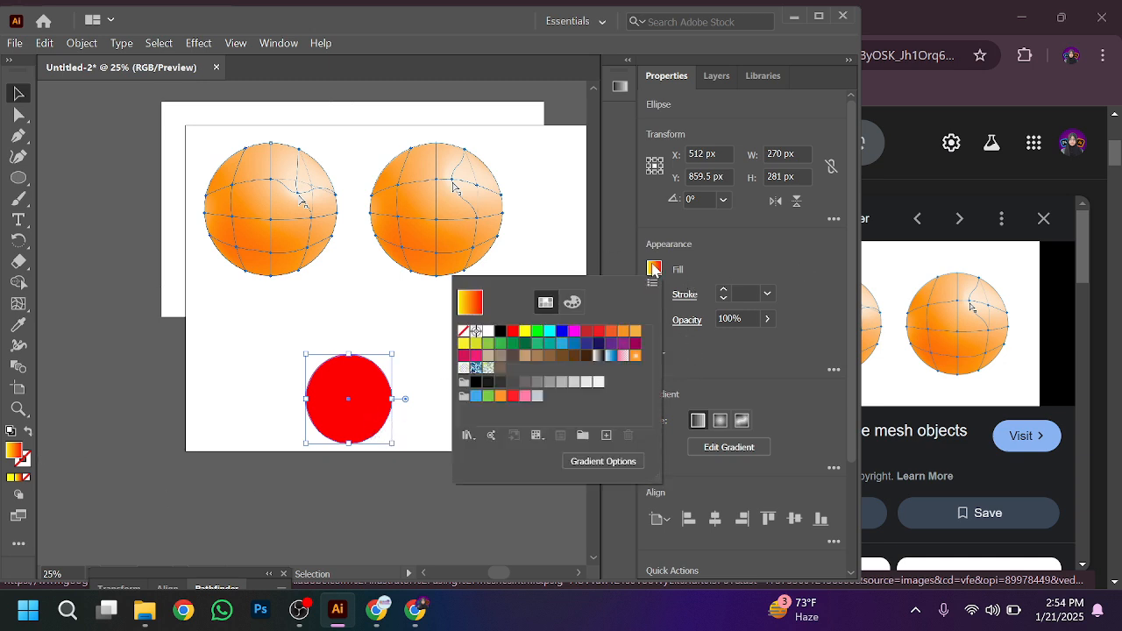
{"action": "left_click", "coordinate": [489, 333]}
{"action": "left_click", "coordinate": [261, 392]}
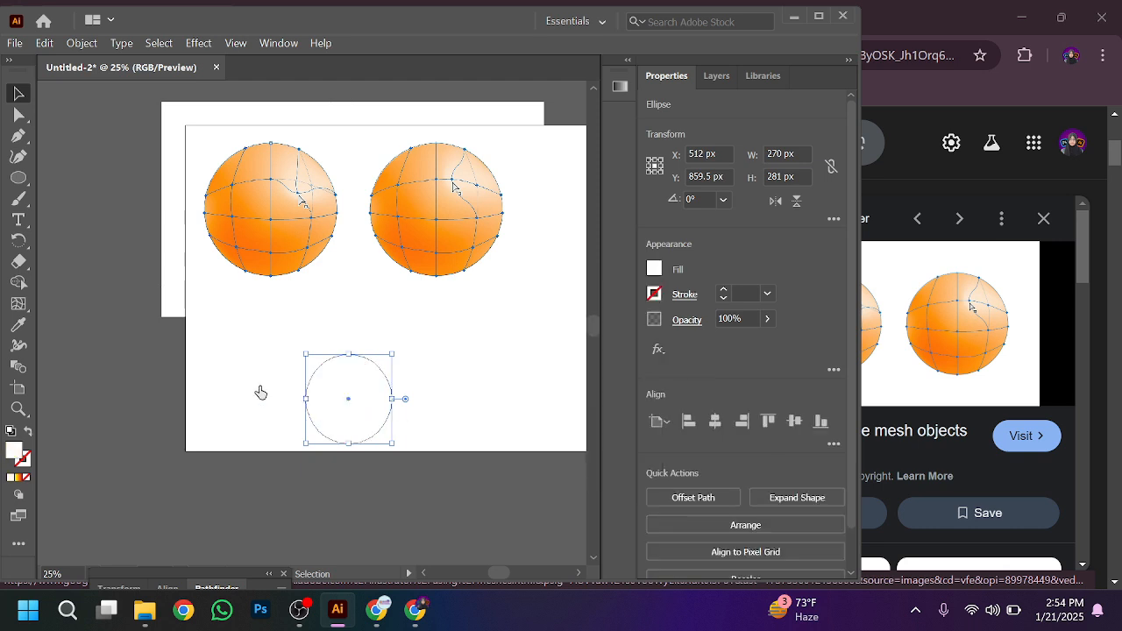
{"action": "left_click", "coordinate": [654, 294]}
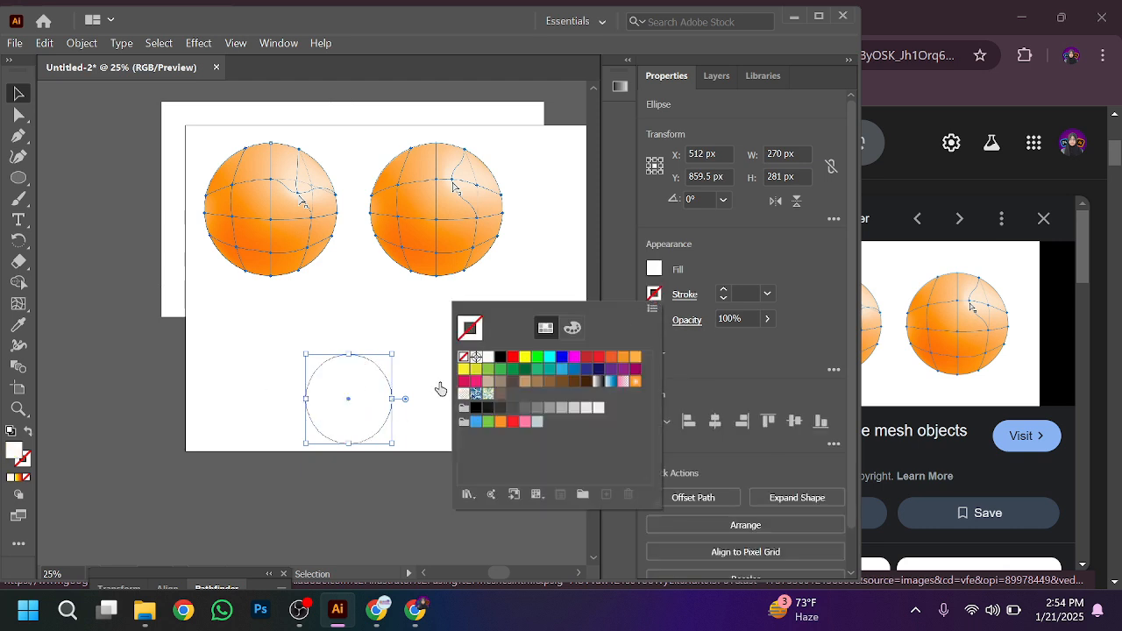
{"action": "left_click", "coordinate": [501, 357]}
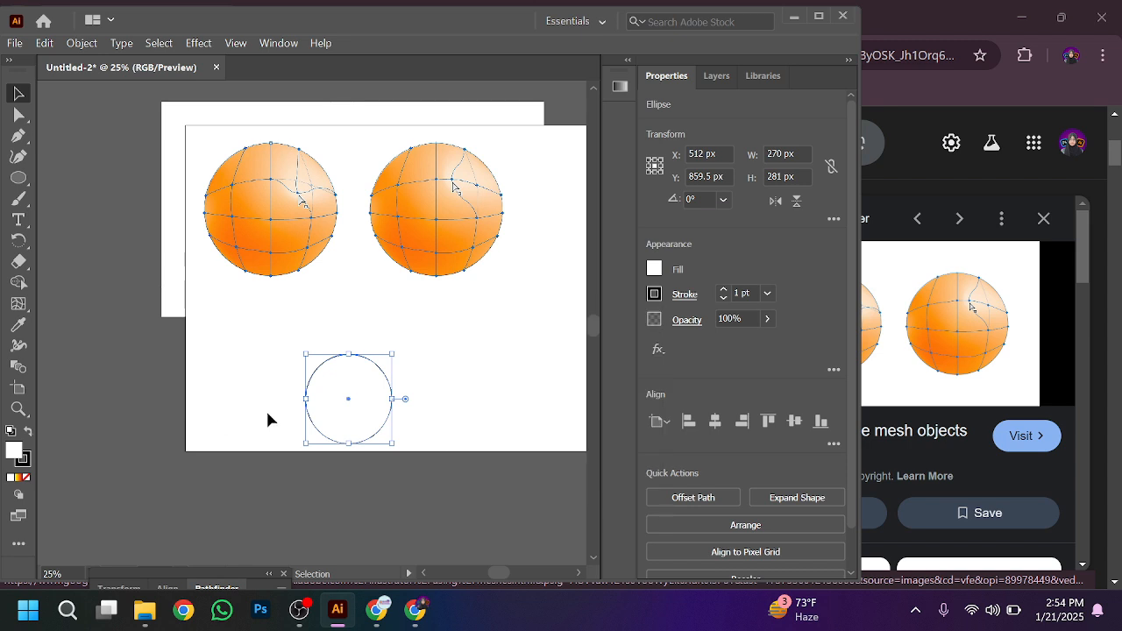
Move the ellipse up slightly and enlarge it to a circle about 359 px in diameter
{"action": "left_click", "coordinate": [17, 304]}
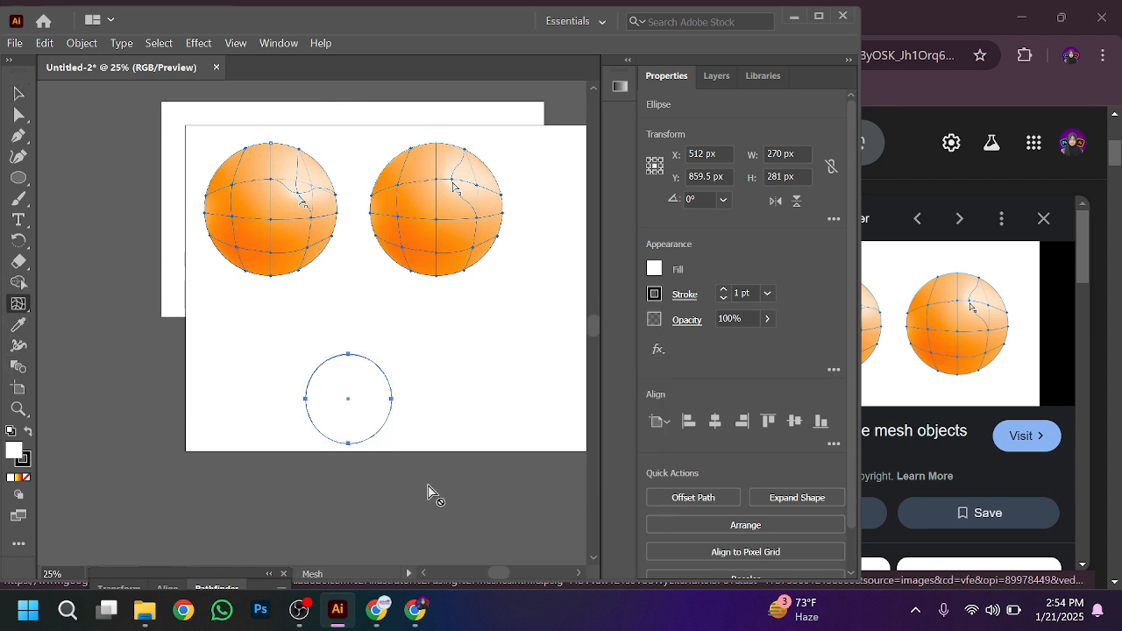
{"action": "scroll", "coordinate": [340, 414], "scroll_direction": "up", "scroll_amount": 2}
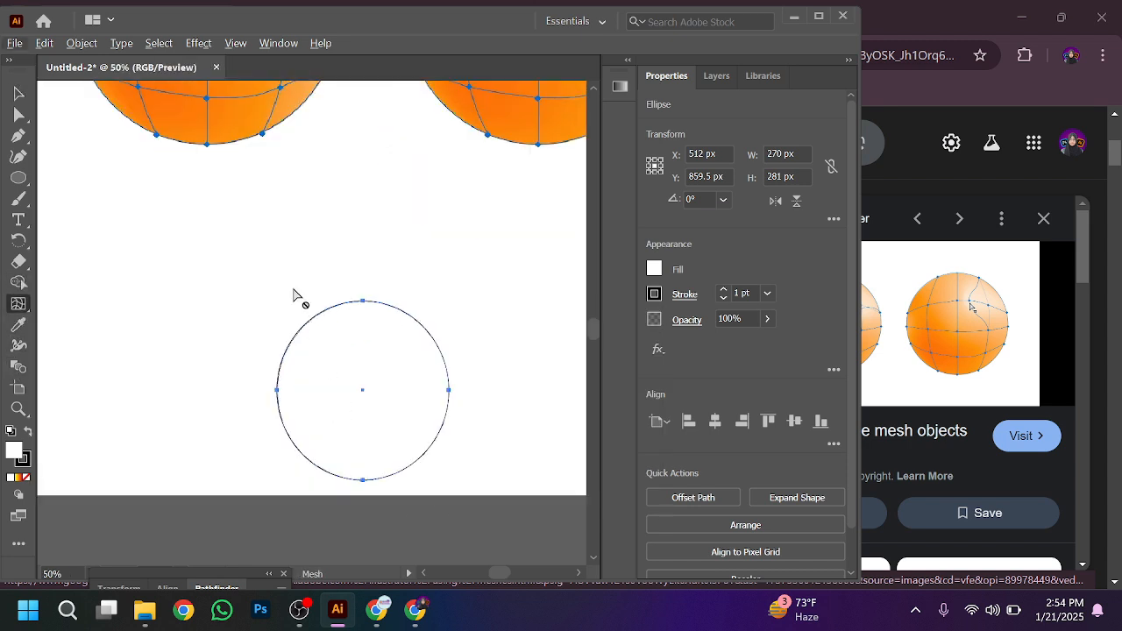
{"action": "scroll", "coordinate": [276, 288], "scroll_direction": "down", "scroll_amount": 1}
{"action": "left_click_drag", "start_coordinate": [326, 220], "coordinate": [310, 321]}
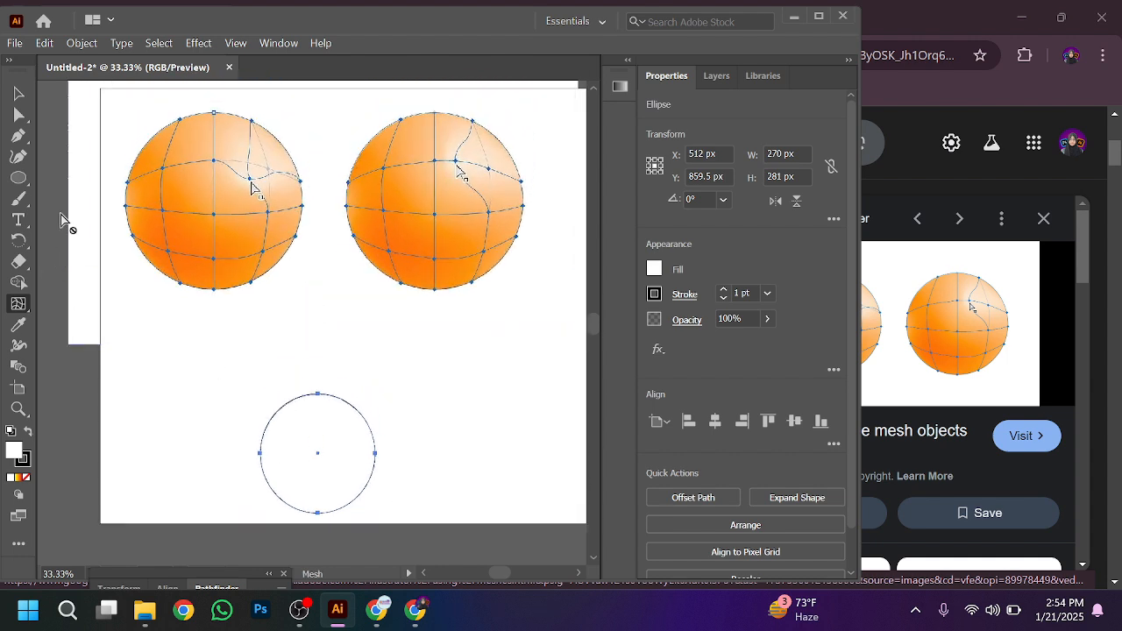
{"action": "left_click", "coordinate": [18, 93]}
{"action": "left_click_drag", "start_coordinate": [299, 476], "coordinate": [297, 447]}
{"action": "left_click_drag", "start_coordinate": [375, 473], "coordinate": [410, 503]}
Add two Mesh tool points inside the circle, one at the upper left and one at the lower right
{"action": "left_click", "coordinate": [16, 304]}
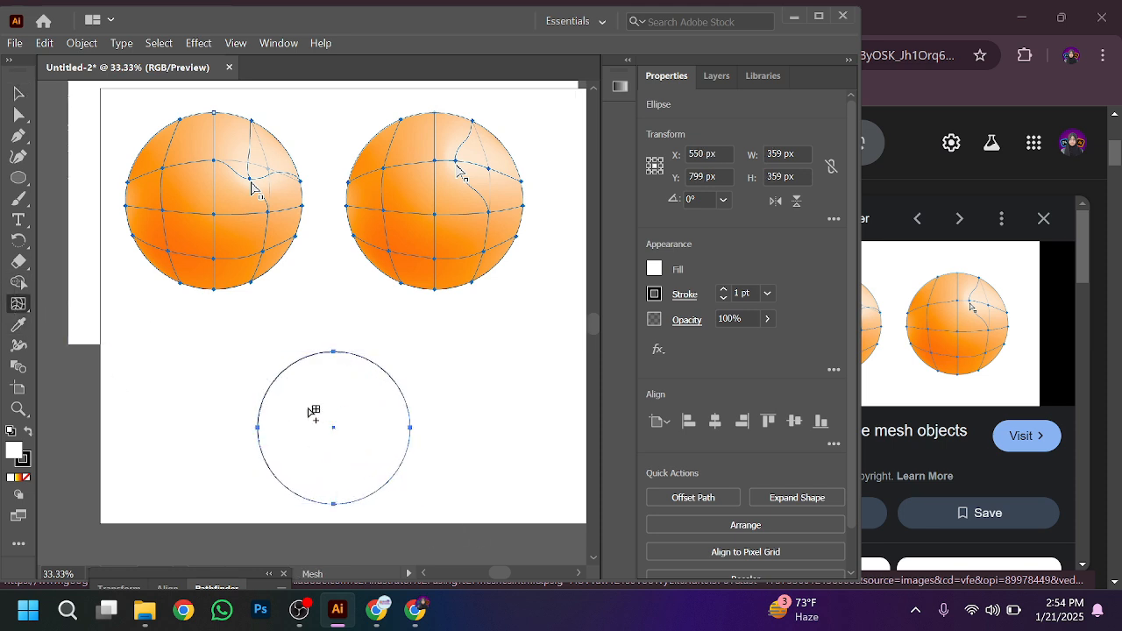
{"action": "left_click", "coordinate": [312, 407]}
{"action": "left_click", "coordinate": [359, 465]}
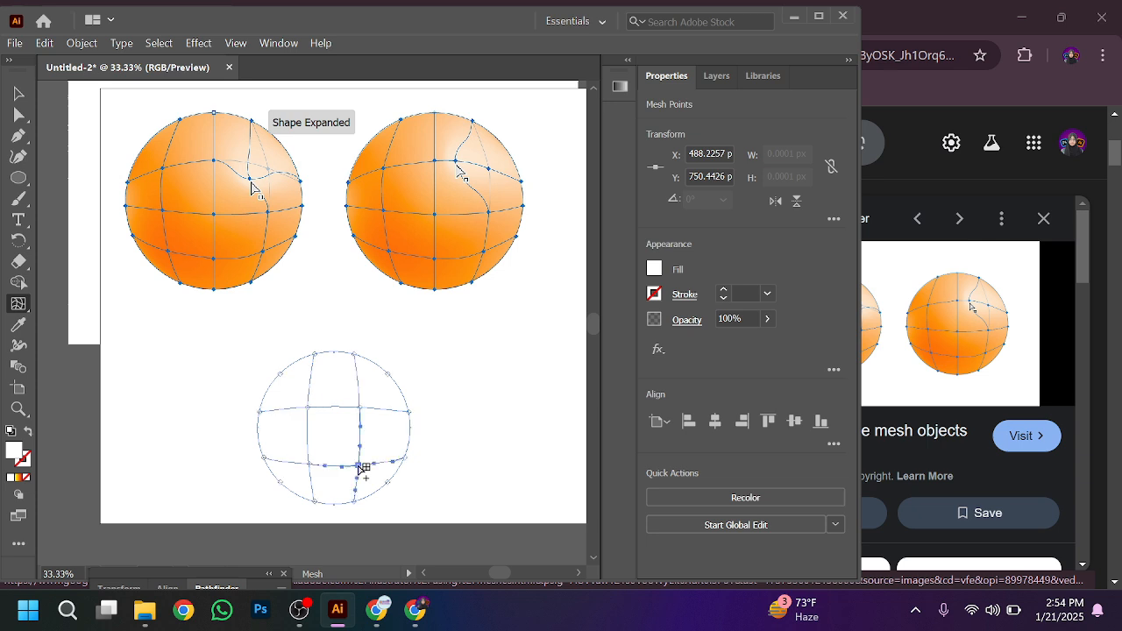
{"action": "left_click", "coordinate": [20, 93]}
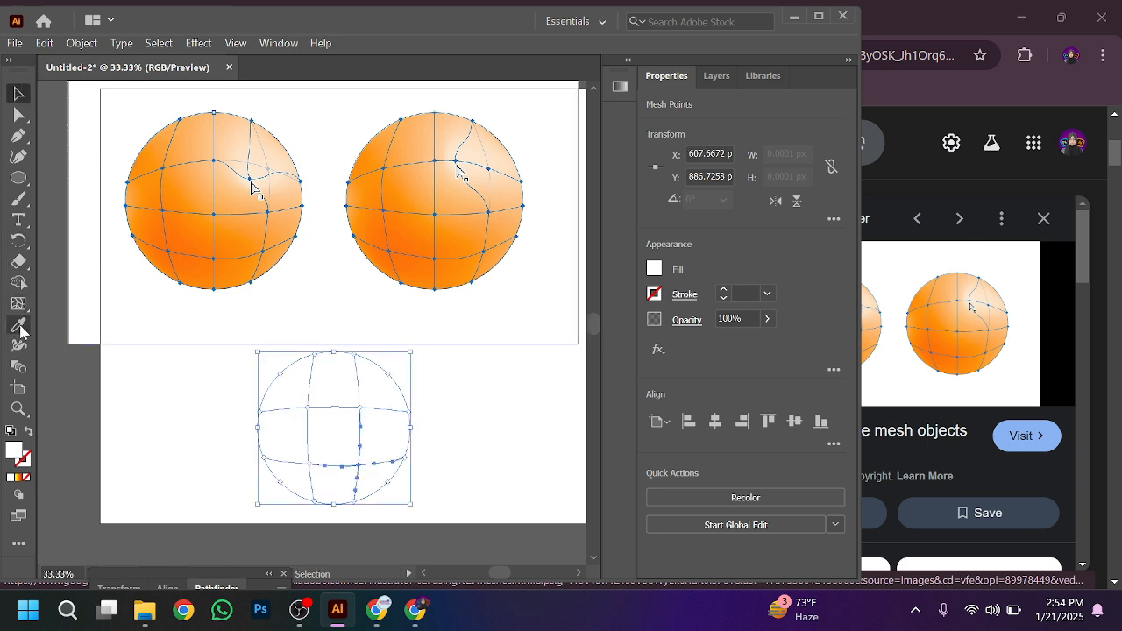
Colour the circle's upper-left inner mesh point with orange sampled from the first reference sphere
{"action": "left_click", "coordinate": [18, 303]}
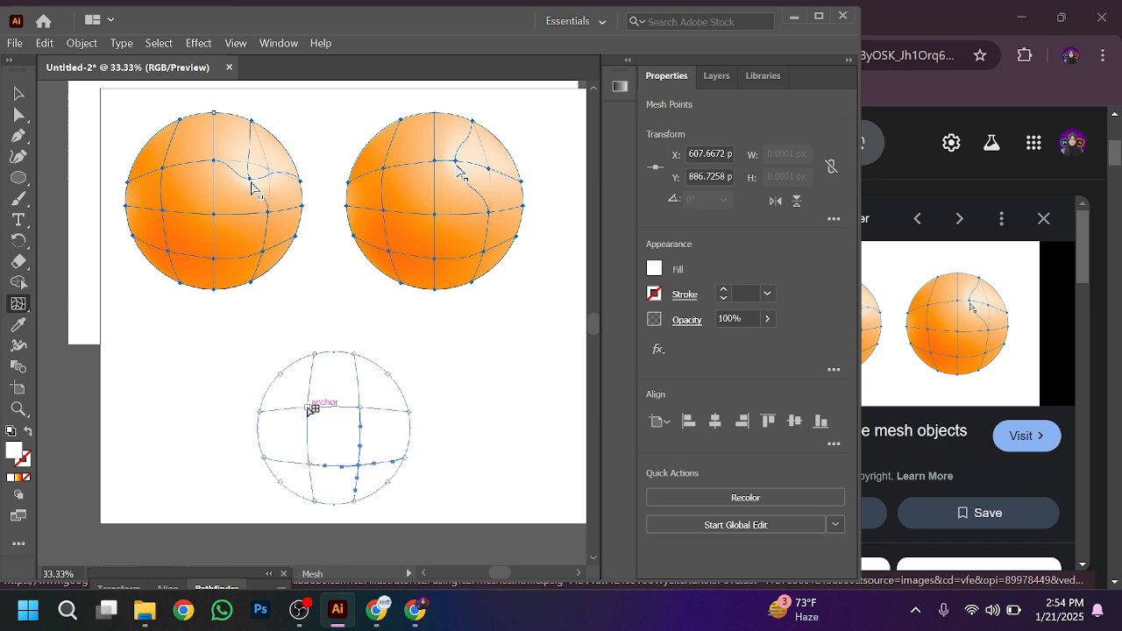
{"action": "left_click", "coordinate": [310, 409]}
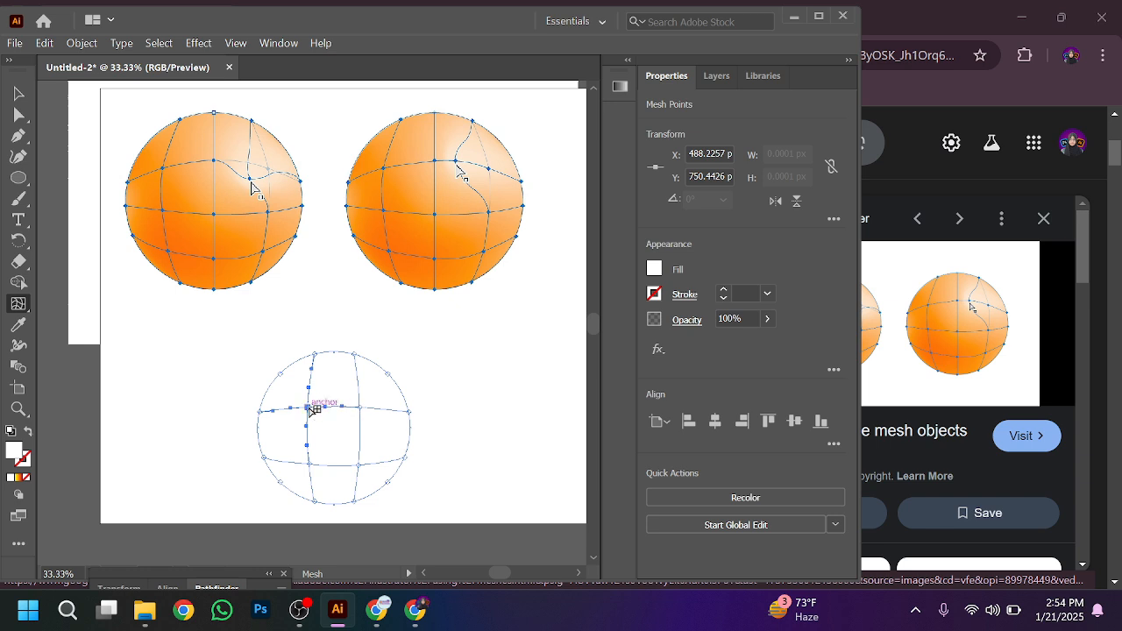
{"action": "left_click", "coordinate": [17, 325]}
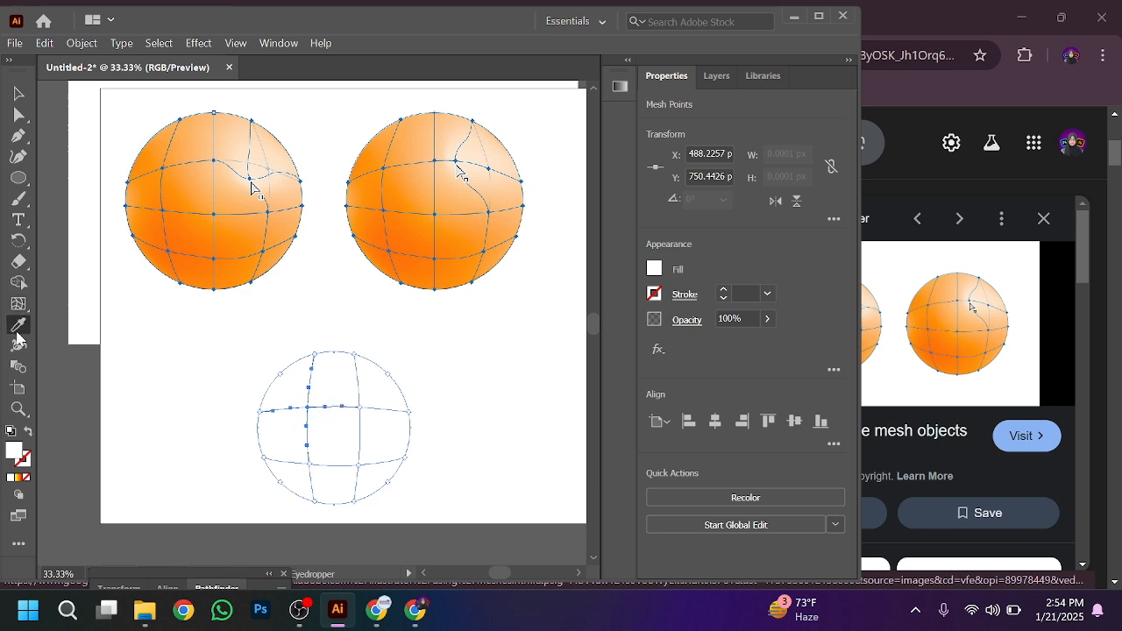
{"action": "left_click", "coordinate": [187, 171]}
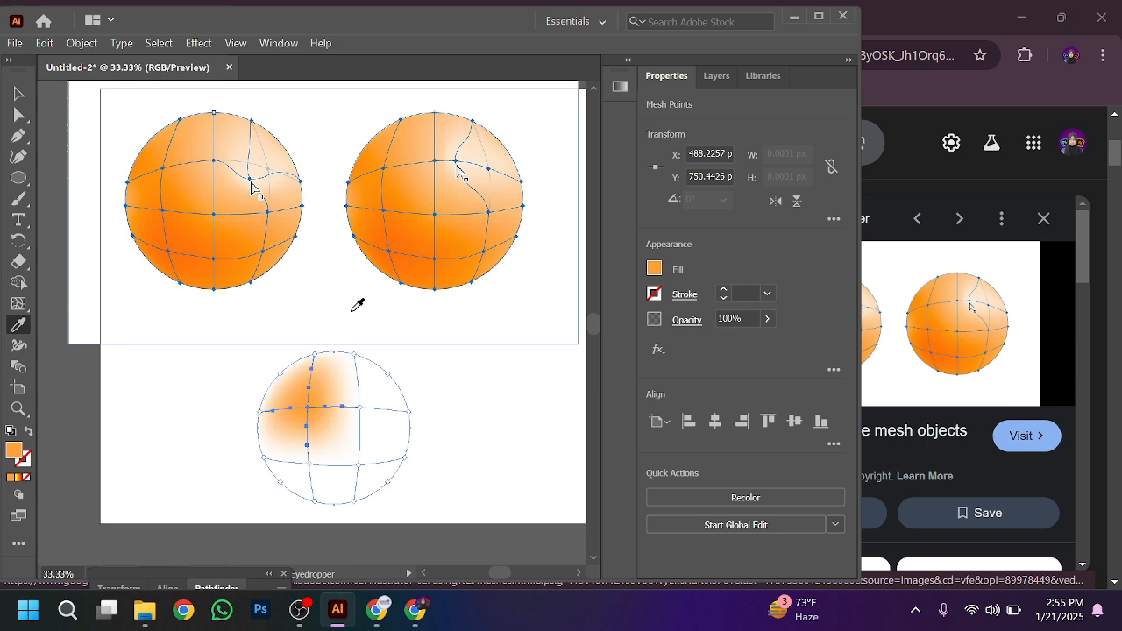
Colour the circle's upper-right inner mesh point and upper right-edge mesh point with light orange sampled from the second reference sphere
{"action": "key", "text": "u"}
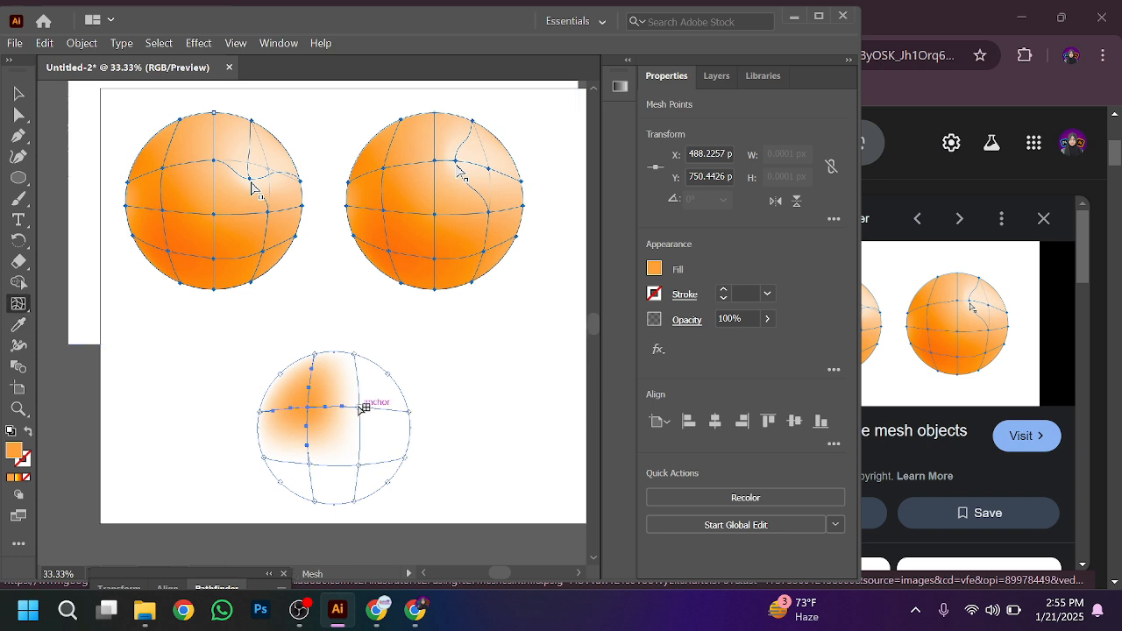
{"action": "left_click", "coordinate": [361, 408]}
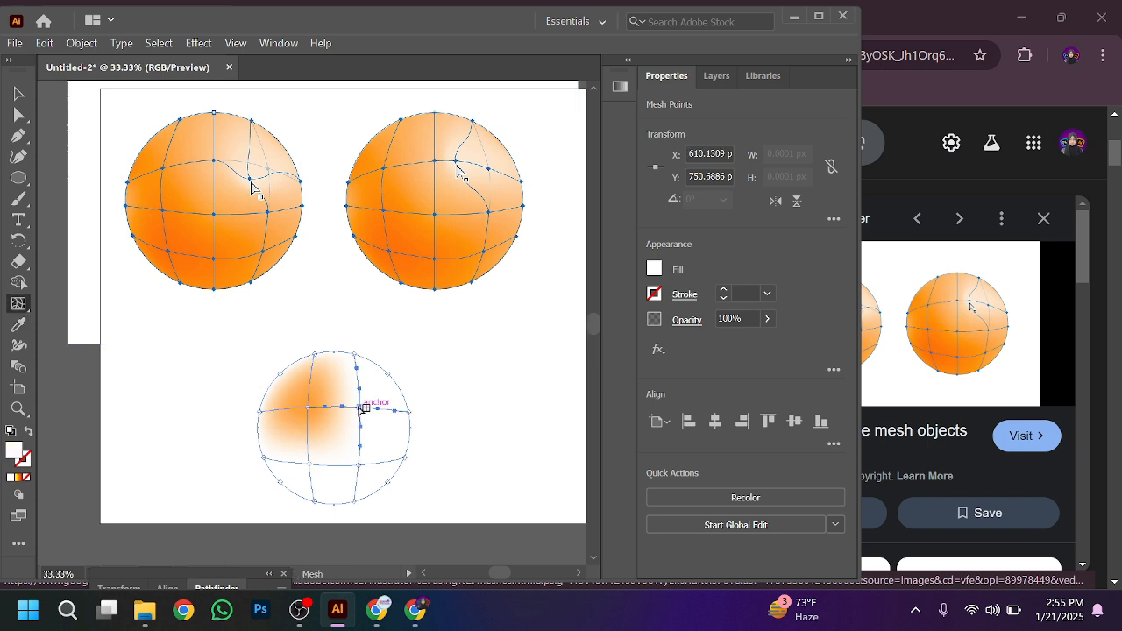
{"action": "key", "text": "i"}
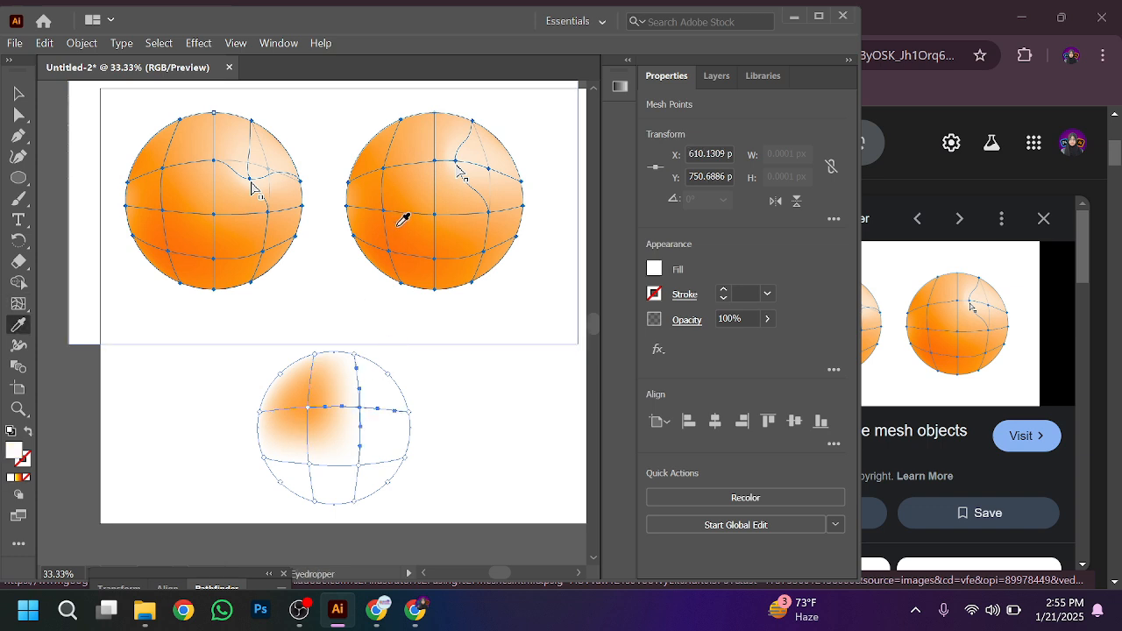
{"action": "left_click", "coordinate": [452, 185]}
{"action": "key", "text": "u"}
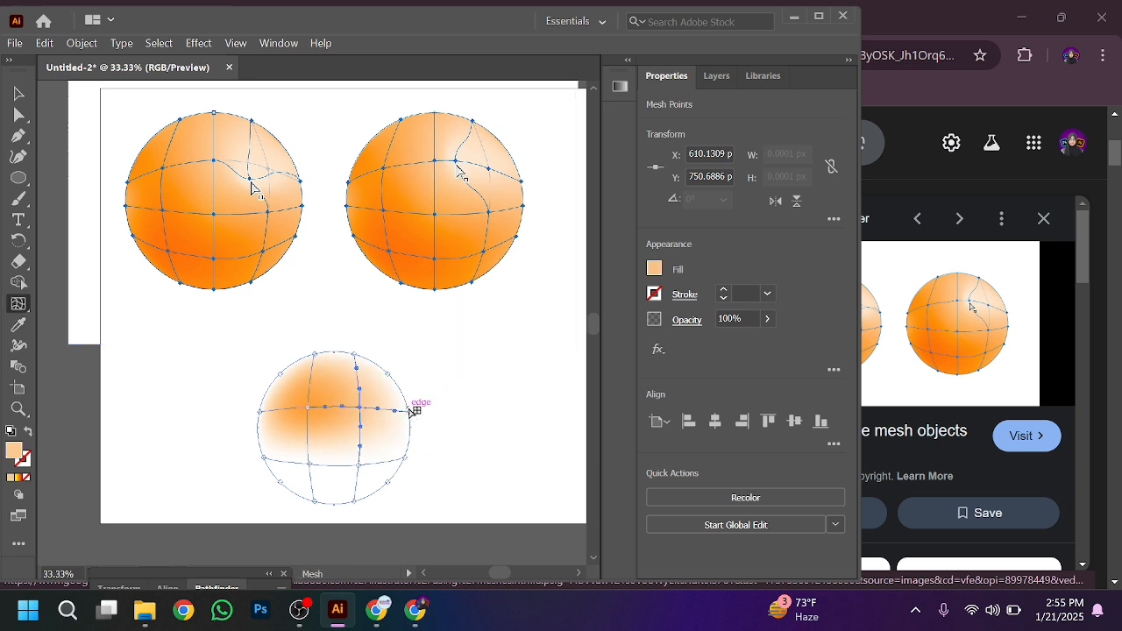
{"action": "left_click", "coordinate": [412, 412]}
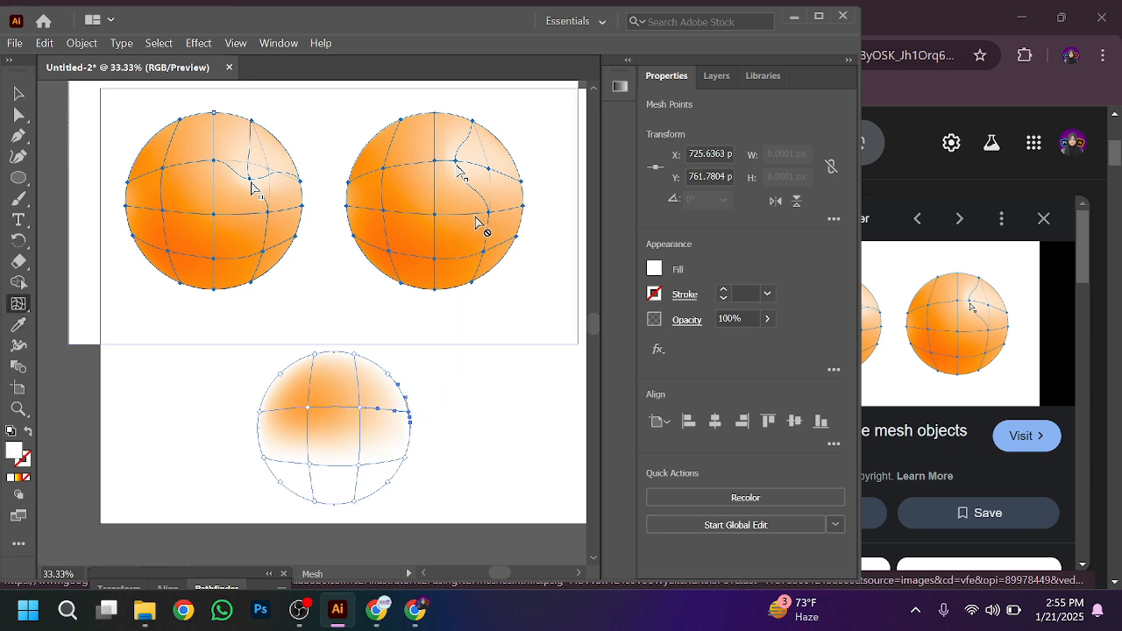
{"action": "key", "text": "i"}
{"action": "left_click", "coordinate": [491, 261]}
Colour the circle's left-edge mesh point and upper-left outline point with orange tones sampled from the second sphere's left side
{"action": "key", "text": "u"}
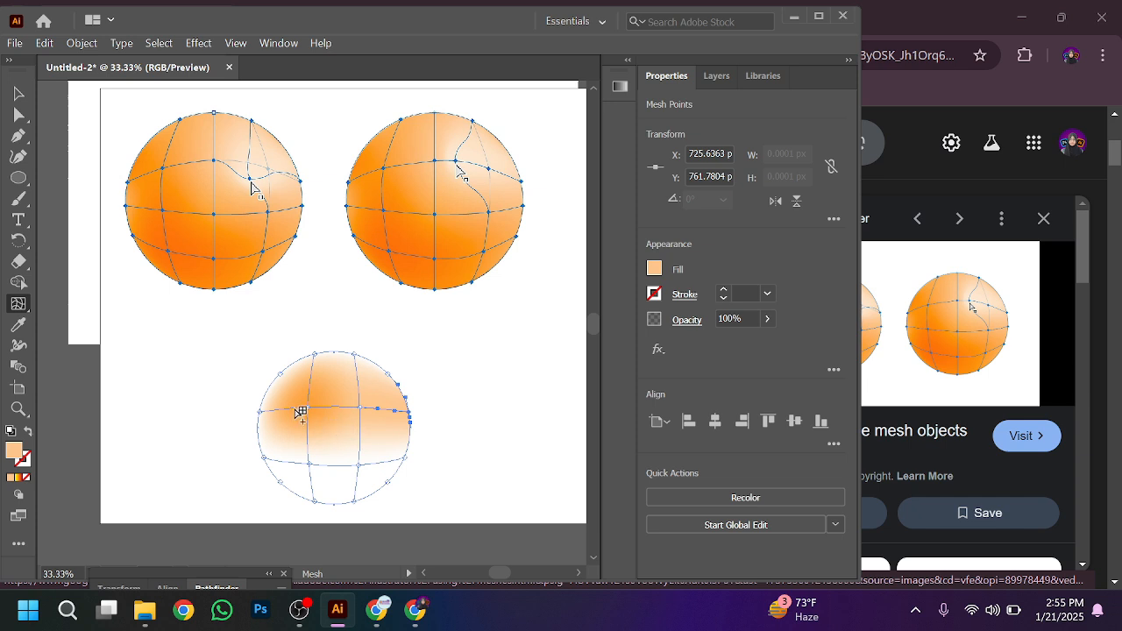
{"action": "key", "text": "i"}
{"action": "key", "text": "u"}
{"action": "left_click", "coordinate": [261, 411]}
{"action": "key", "text": "i"}
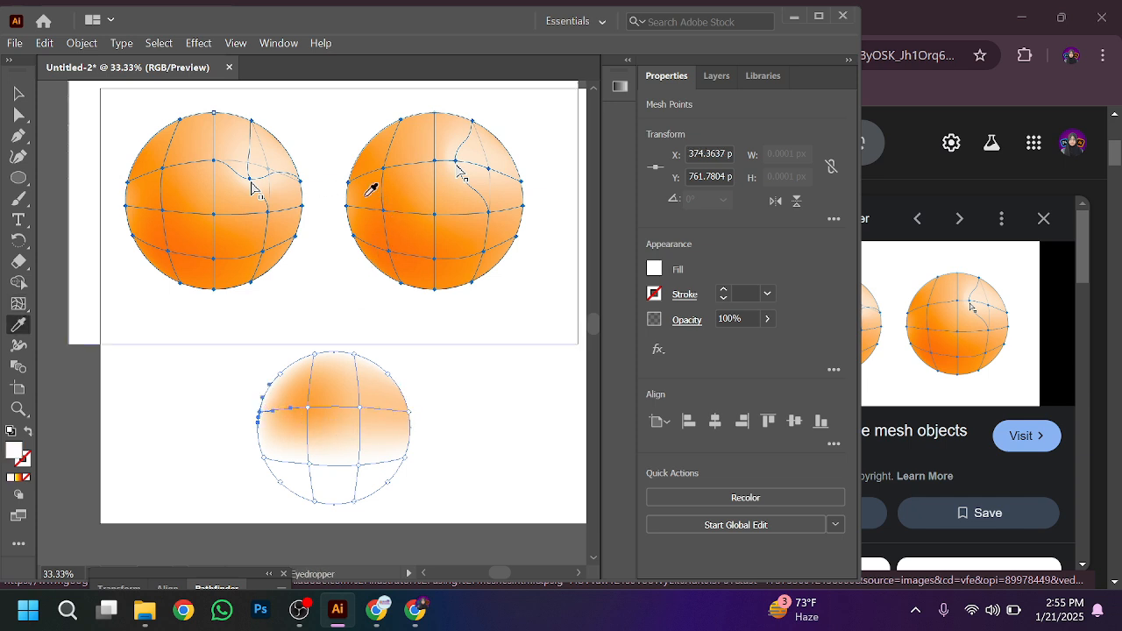
{"action": "left_click", "coordinate": [361, 192]}
{"action": "key", "text": "u"}
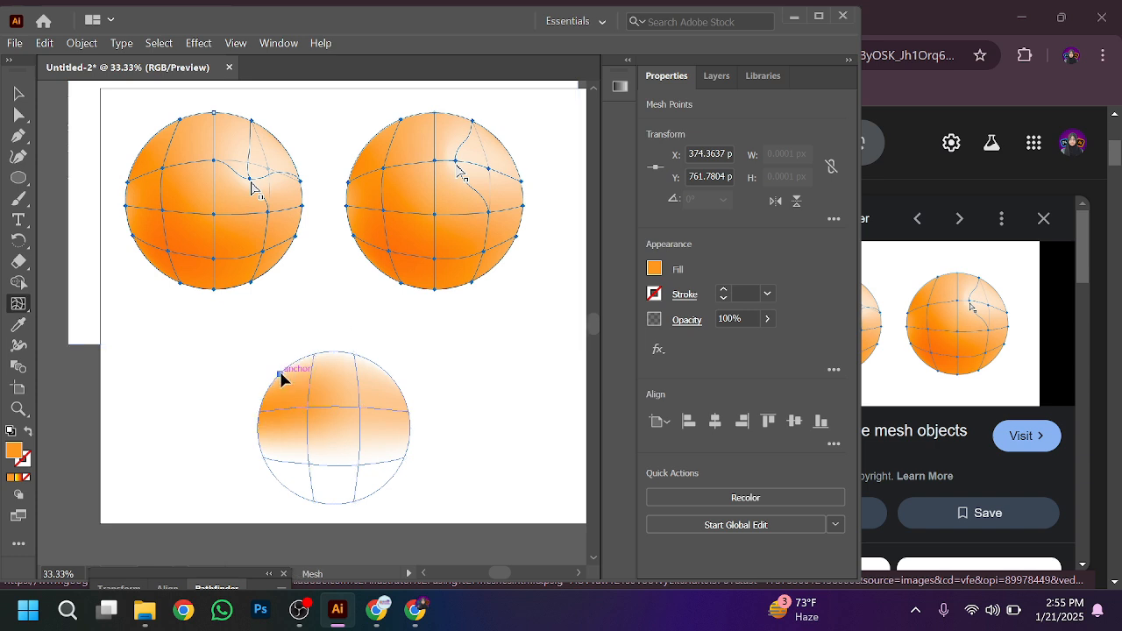
{"action": "left_click", "coordinate": [281, 374]}
{"action": "key", "text": "i"}
{"action": "left_click", "coordinate": [374, 147]}
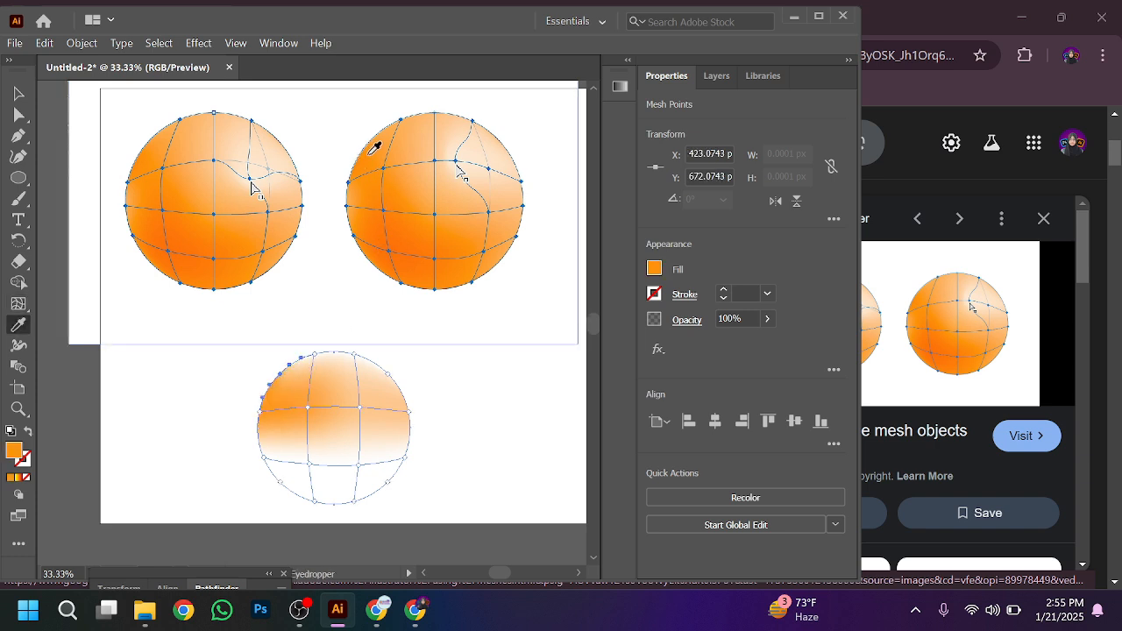
Colour the mesh point on the circle's top edge, left of centre, with light orange sampled near the second sphere's top
{"action": "key", "text": "u"}
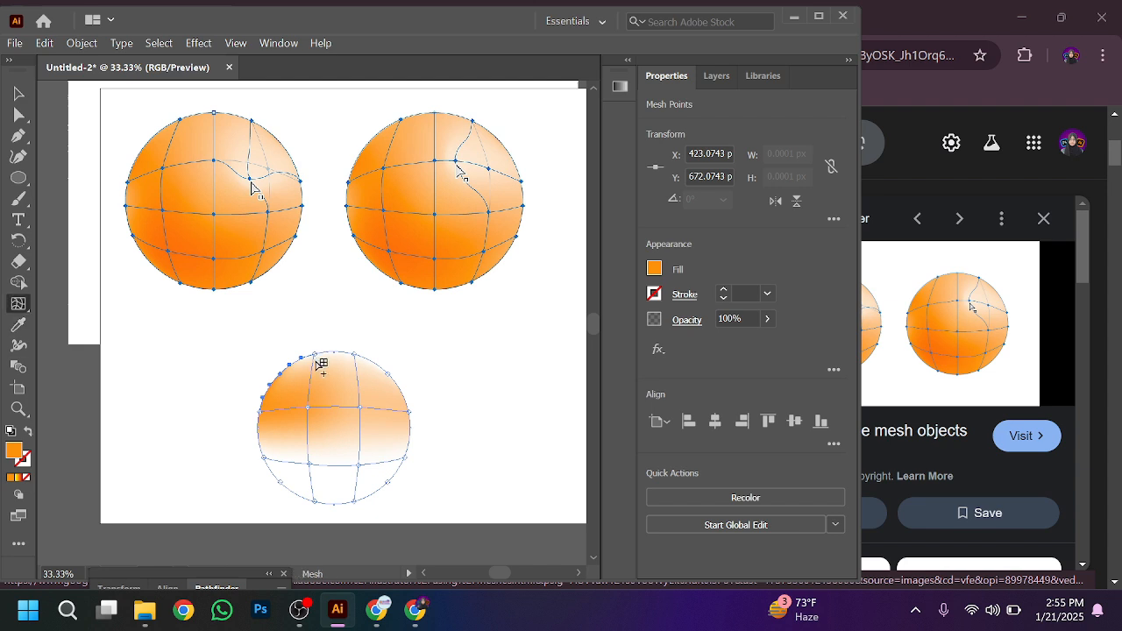
{"action": "left_click", "coordinate": [320, 355]}
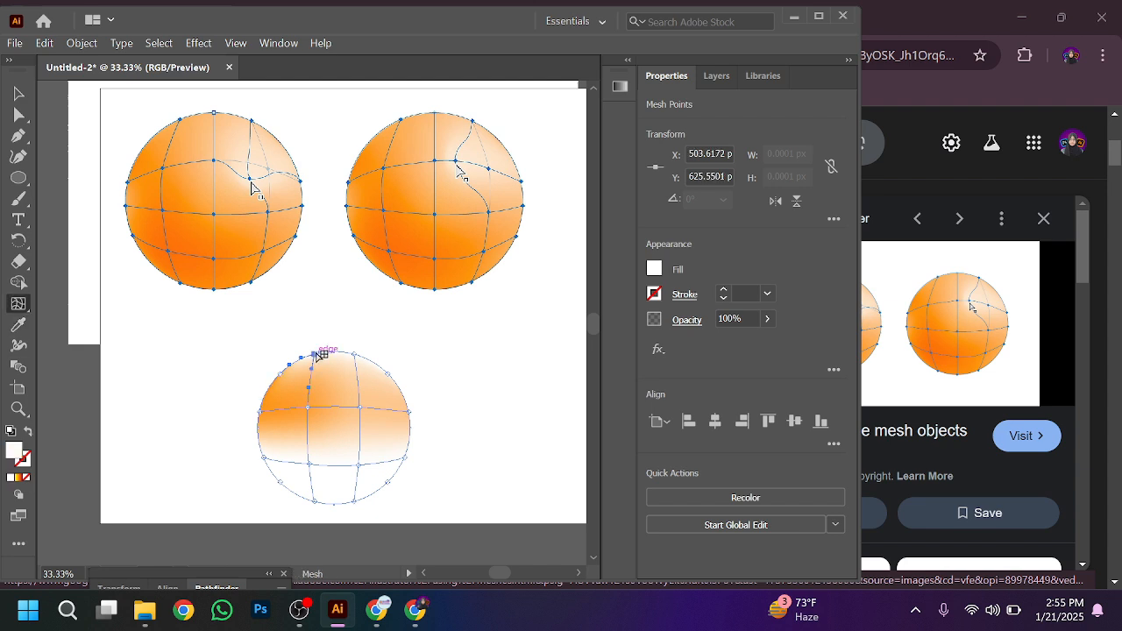
{"action": "key", "text": "i"}
{"action": "left_click", "coordinate": [425, 119]}
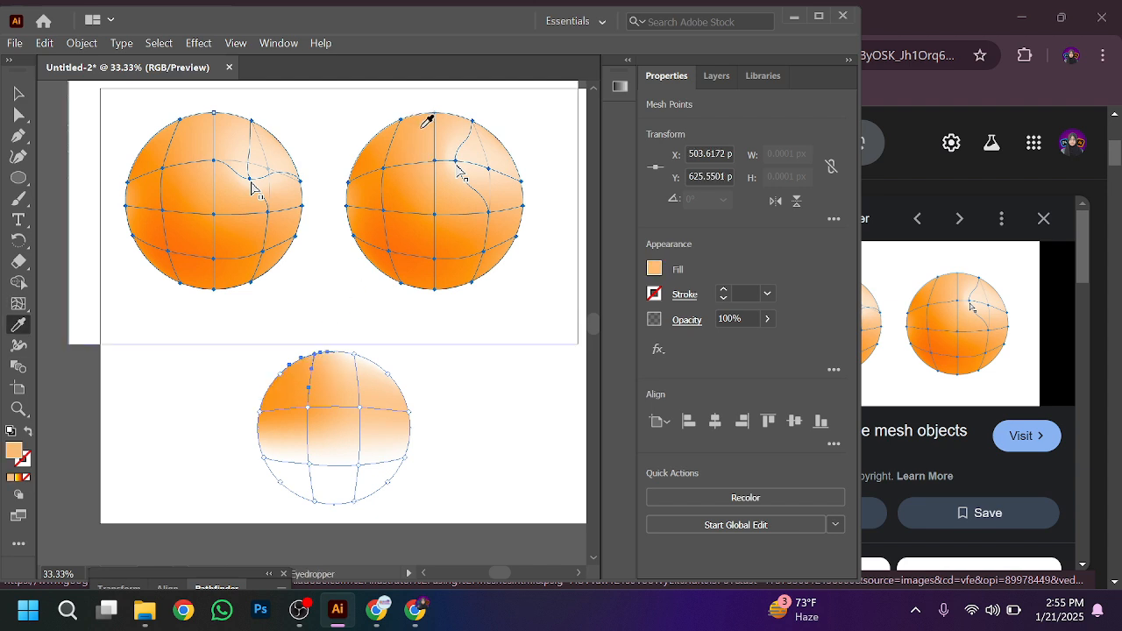
Colour the circle's top-edge mesh point right of centre and its upper-right outline point with pale orange tones sampled from the second reference sphere
{"action": "key", "text": "u"}
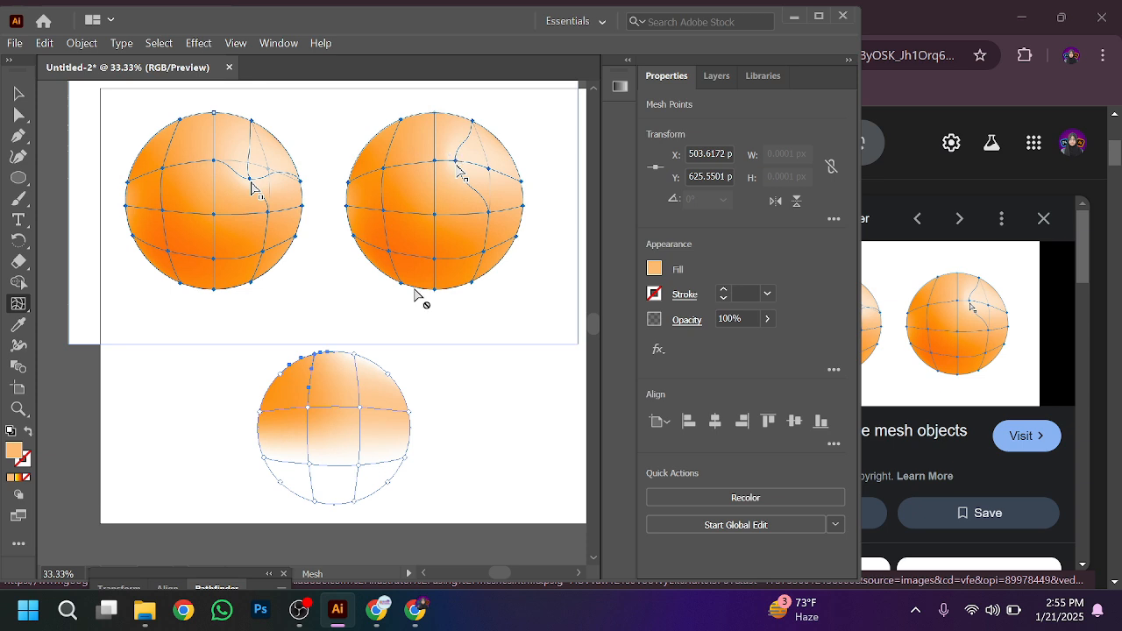
{"action": "left_click", "coordinate": [355, 356]}
{"action": "key", "text": "i"}
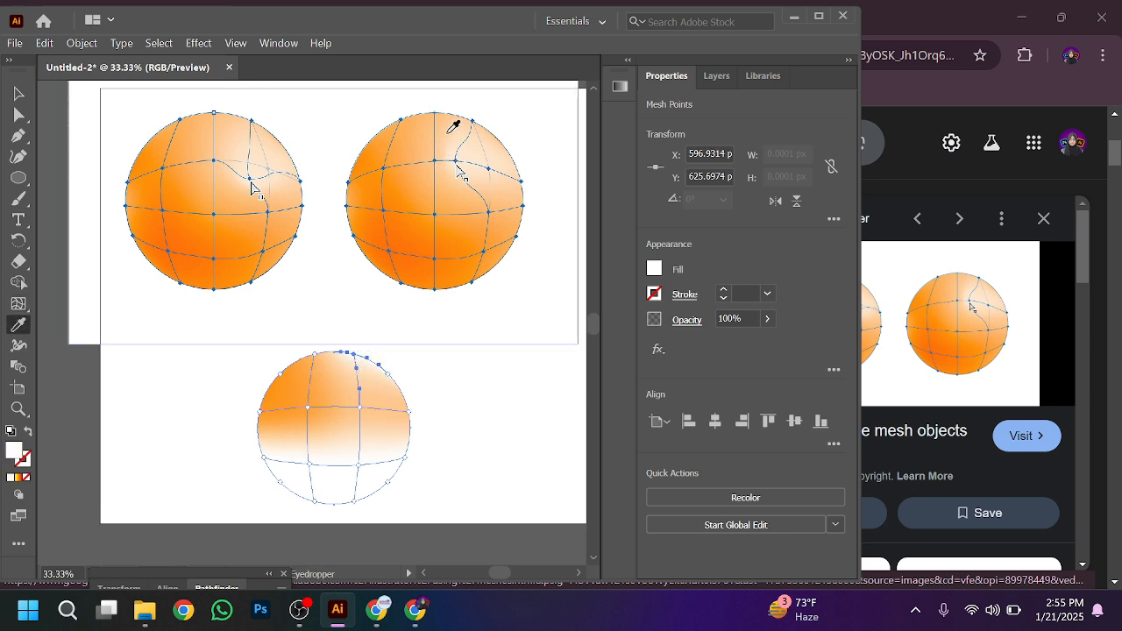
{"action": "left_click", "coordinate": [449, 129]}
{"action": "key", "text": "u"}
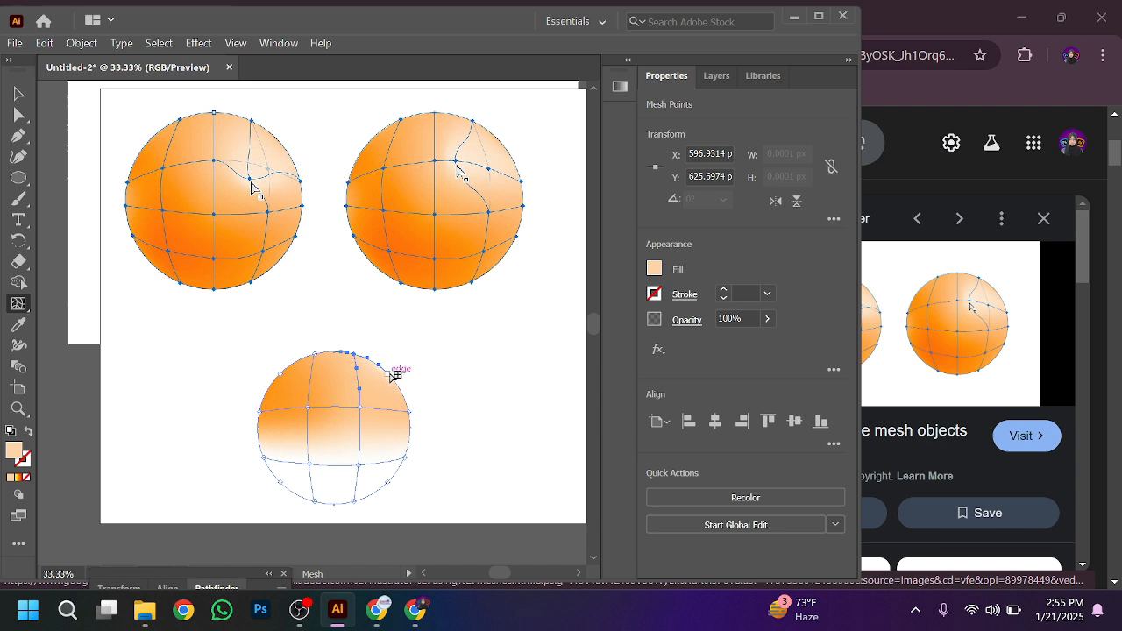
{"action": "left_click", "coordinate": [391, 386]}
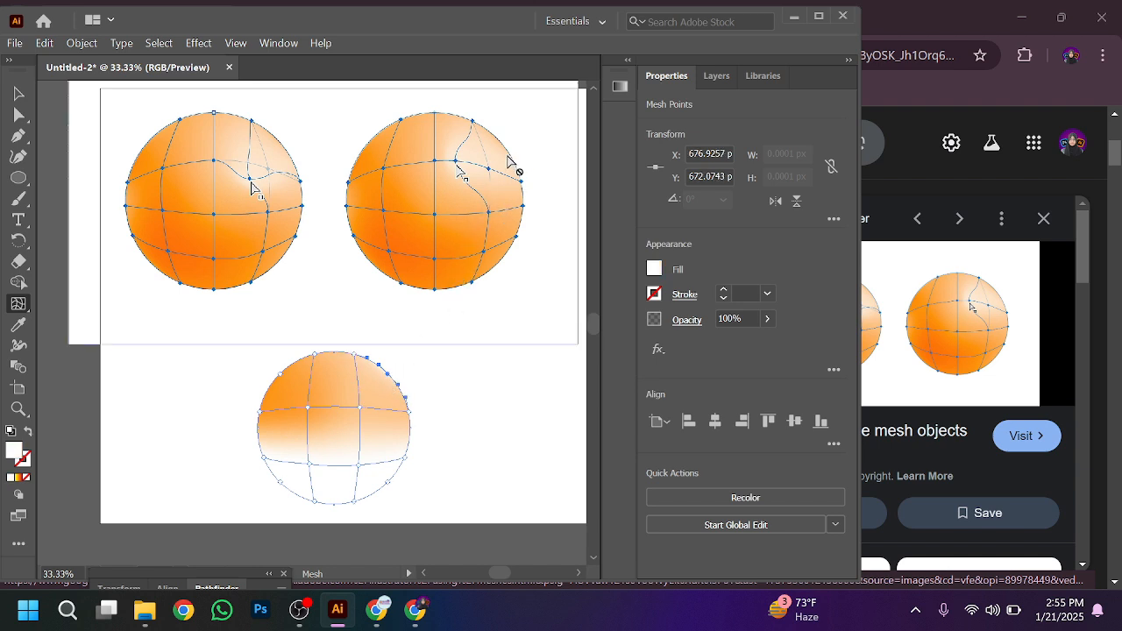
{"action": "key", "text": "i"}
{"action": "left_click", "coordinate": [499, 155]}
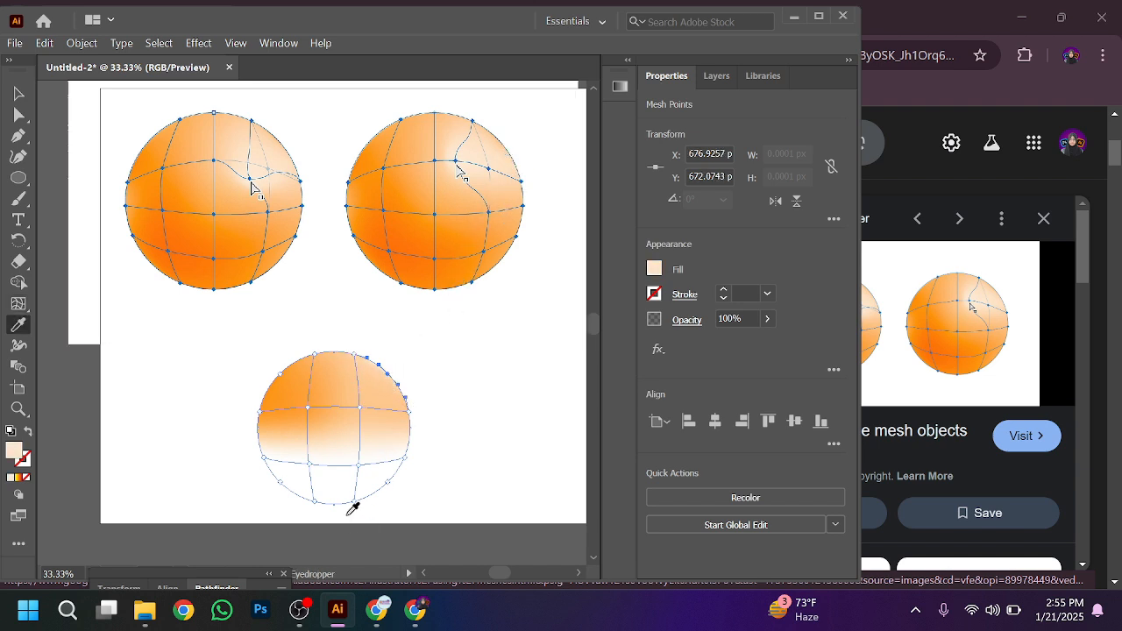
Colour the circle's lower-left and lower-right inner mesh points with deep orange tones sampled from the second reference sphere's lower half, and deselect the circle
{"action": "key", "text": "u"}
{"action": "left_click", "coordinate": [309, 464]}
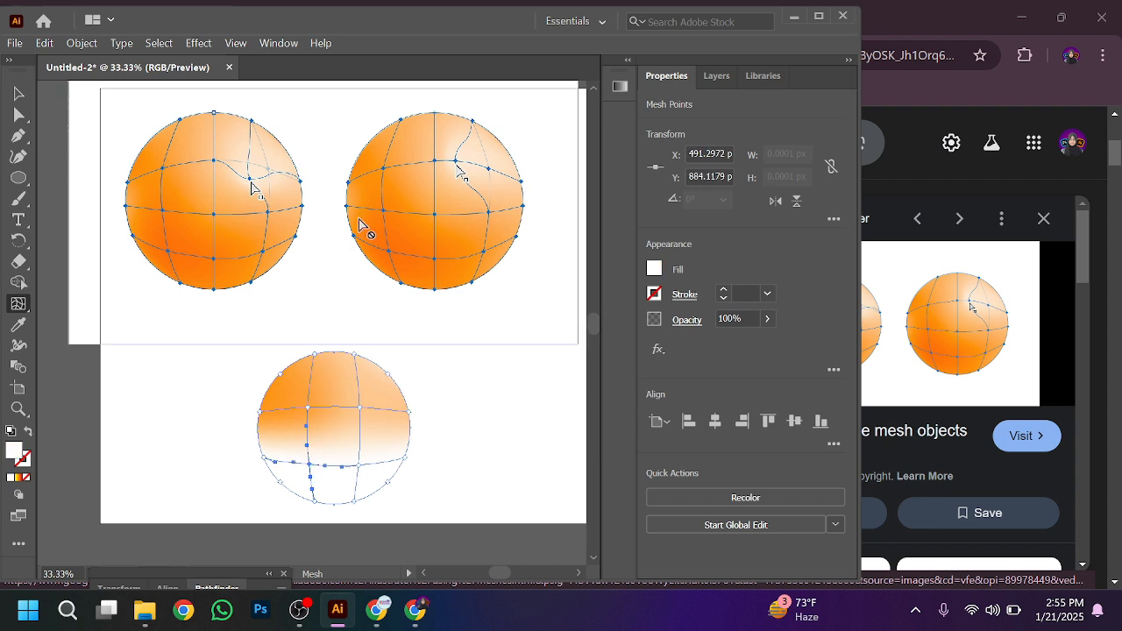
{"action": "key", "text": "i"}
{"action": "left_click", "coordinate": [417, 229]}
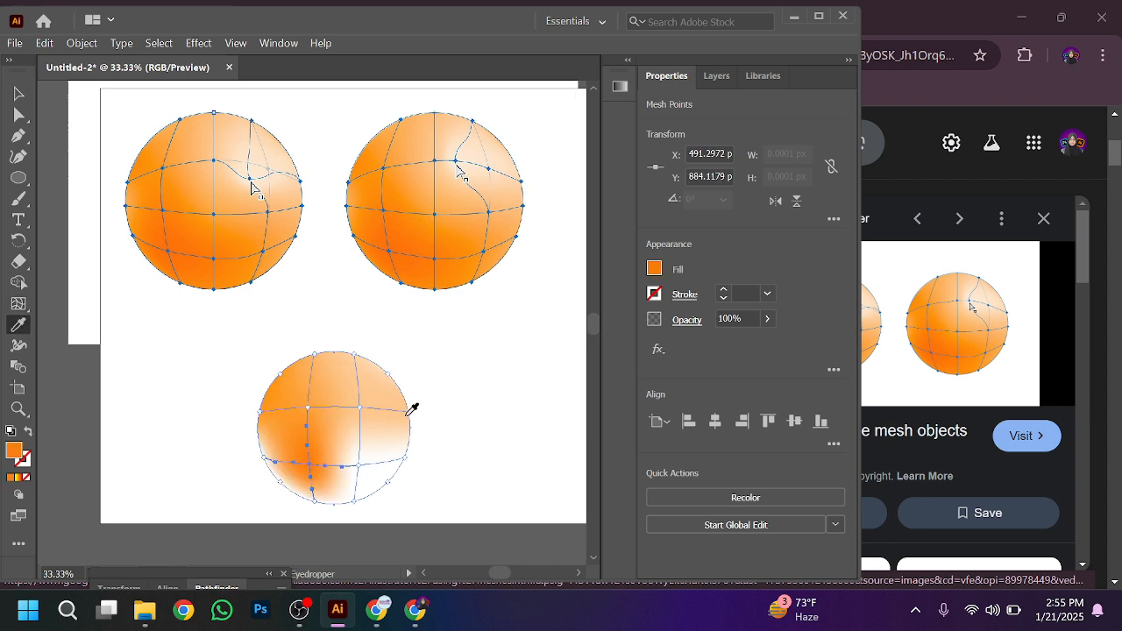
{"action": "key", "text": "u"}
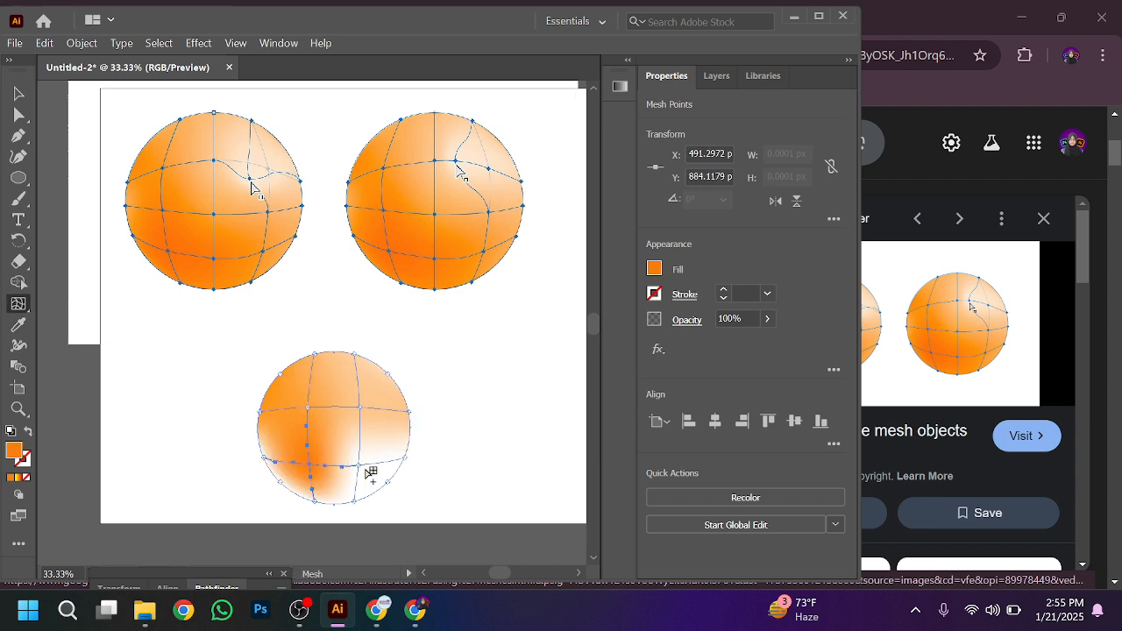
{"action": "left_click", "coordinate": [360, 465]}
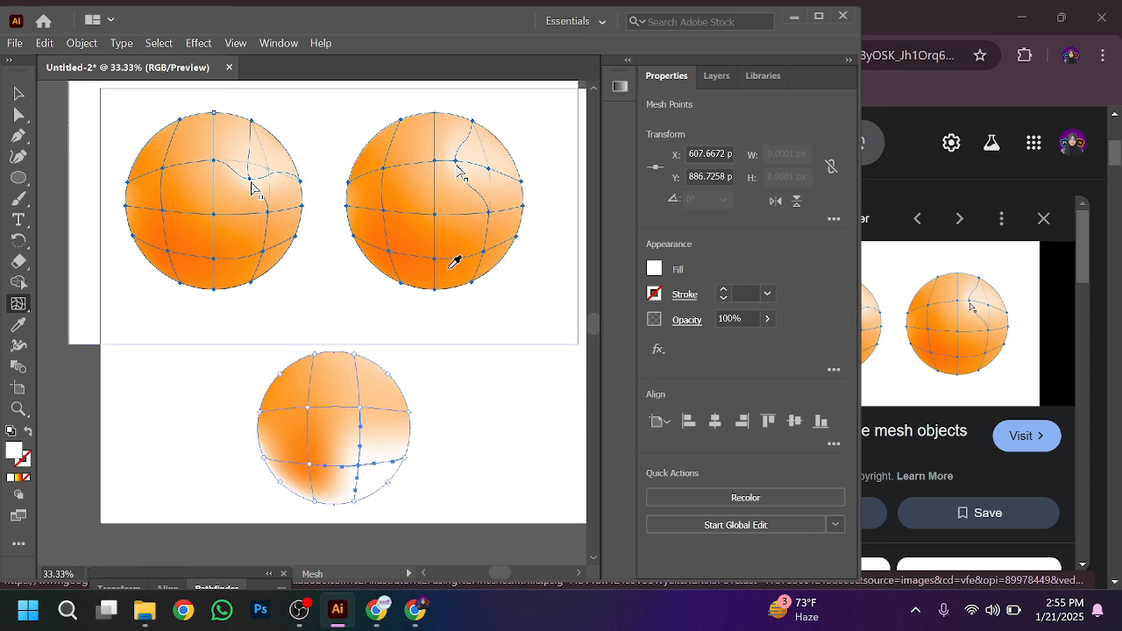
{"action": "key", "text": "i"}
{"action": "left_click", "coordinate": [461, 233]}
{"action": "key", "text": "u"}
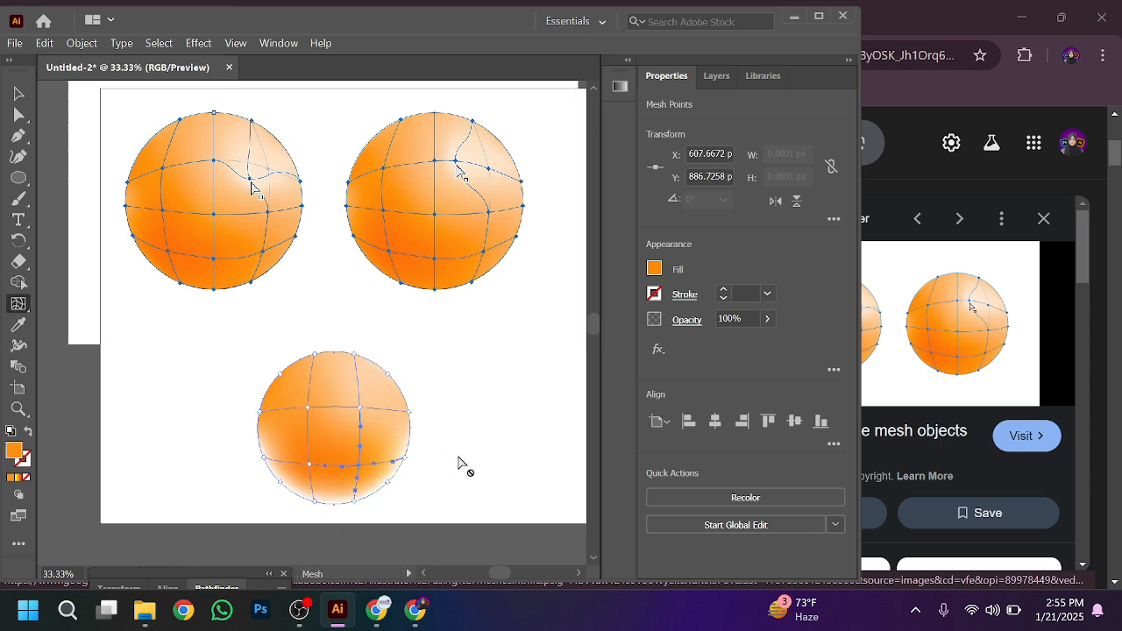
{"action": "left_click", "coordinate": [18, 94]}
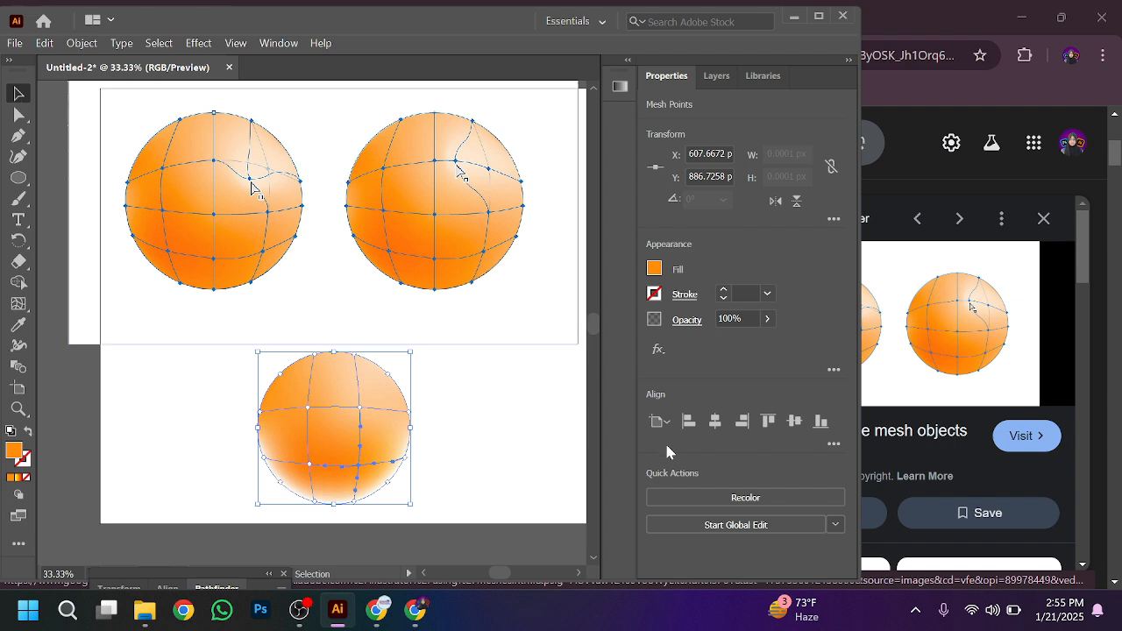
{"action": "left_click", "coordinate": [514, 452]}
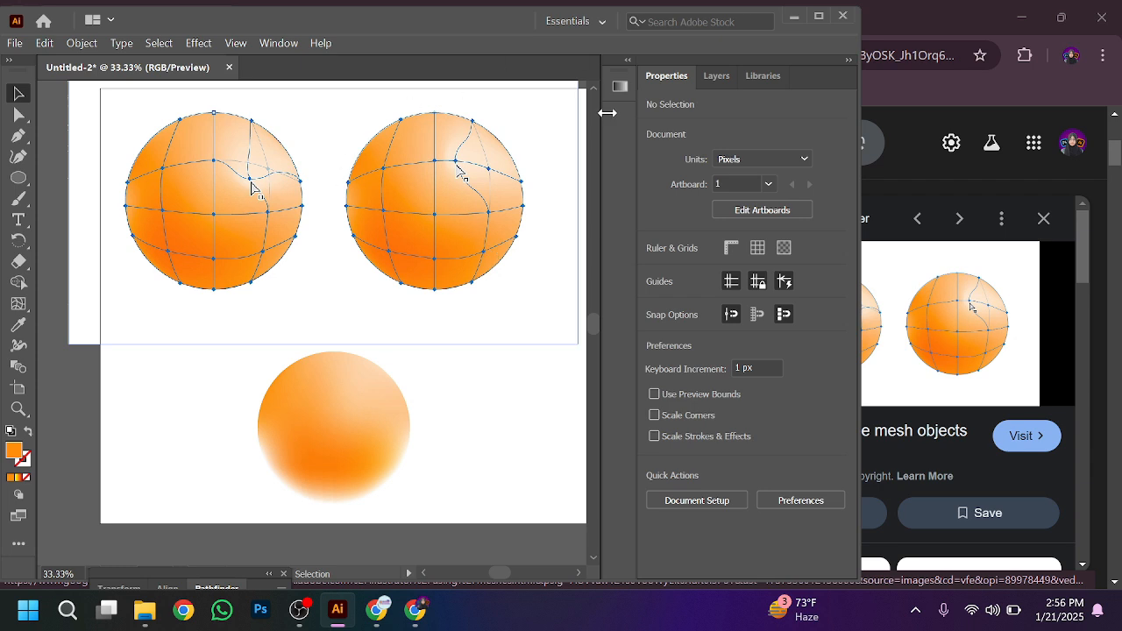
Clear the Mesh tool highlight in the Google Docs outline, and delete the reference image, black shape and orange sphere from the Illustrator artboard
{"action": "left_click", "coordinate": [377, 614]}
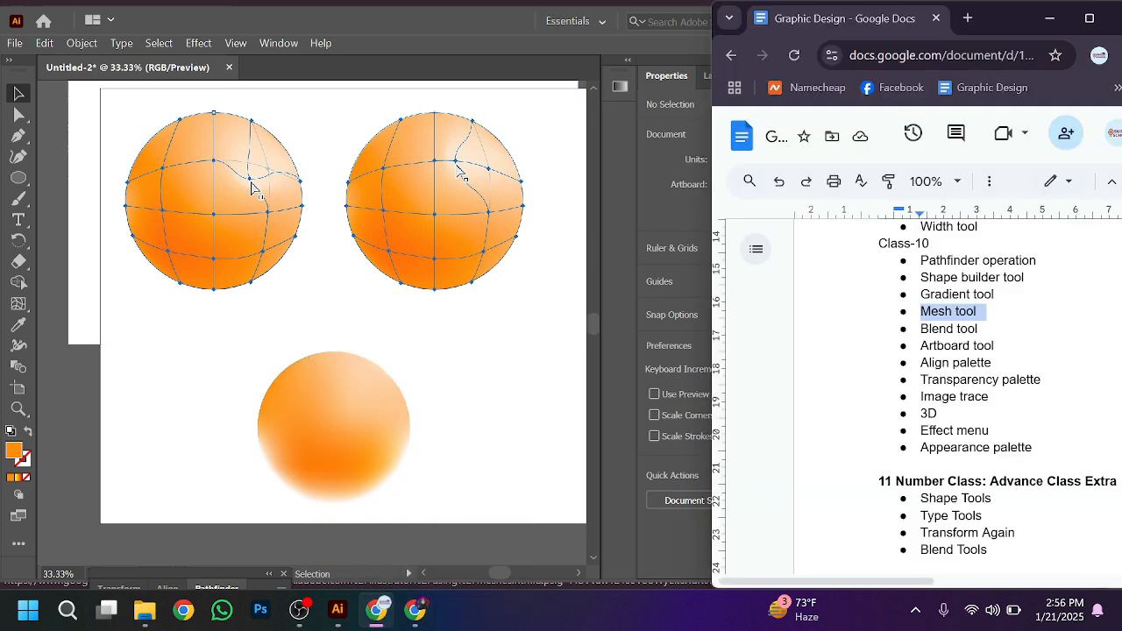
{"action": "key", "text": "Down"}
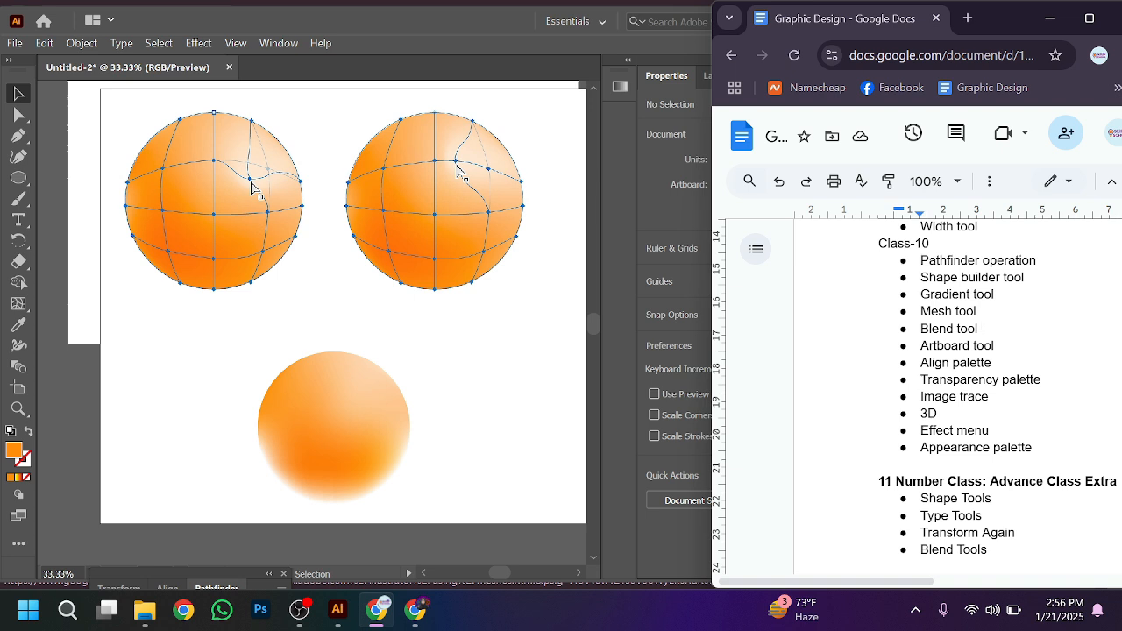
{"action": "left_click", "coordinate": [256, 314]}
{"action": "left_click", "coordinate": [293, 319]}
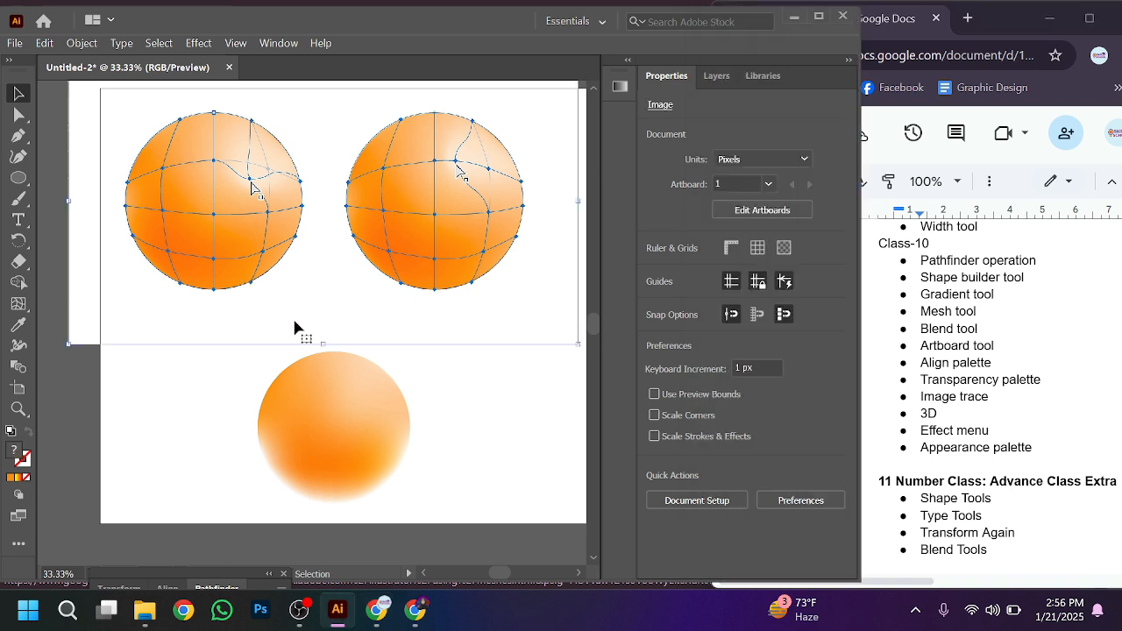
{"action": "key", "text": "Delete"}
{"action": "left_click", "coordinate": [207, 260]}
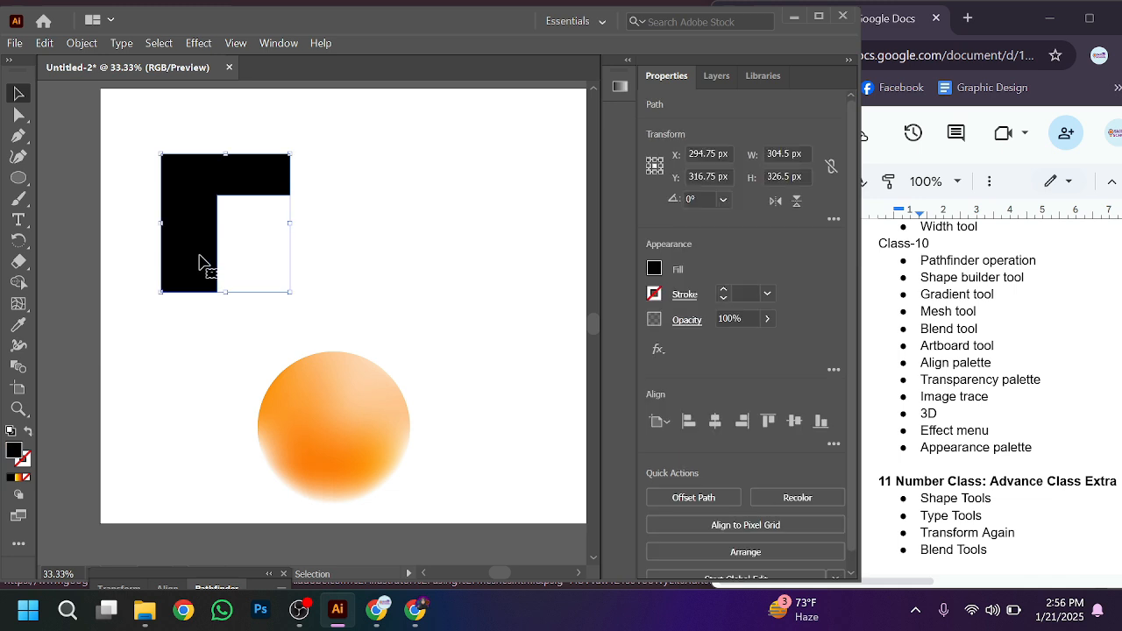
{"action": "key", "text": "Delete"}
{"action": "left_click", "coordinate": [322, 416]}
{"action": "key", "text": "Delete"}
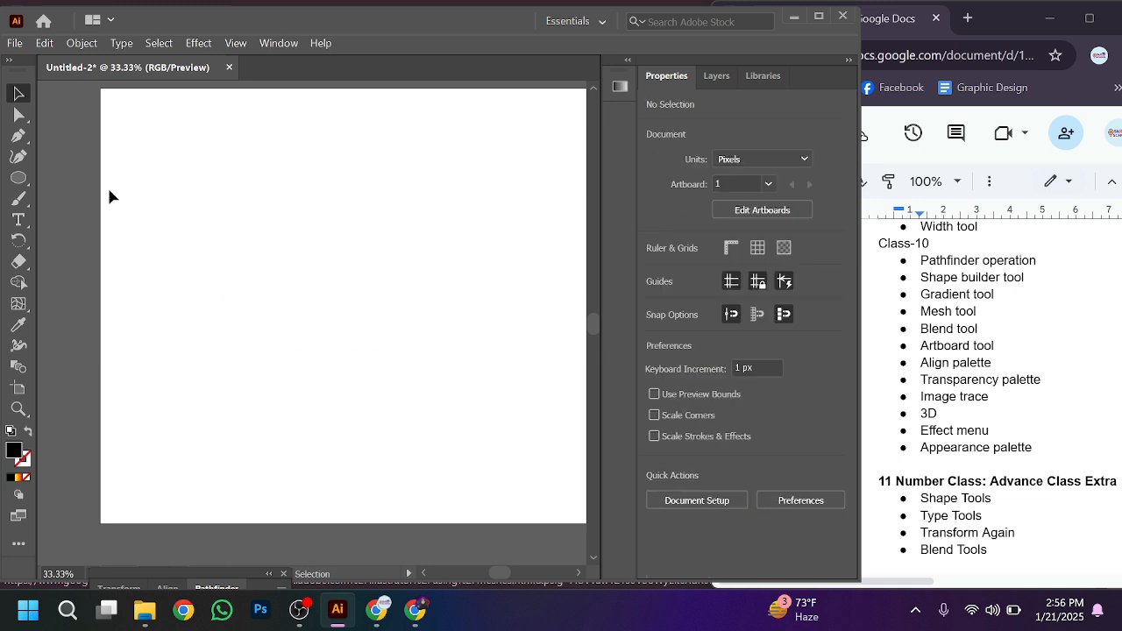
Draw a five-pointed star about 366 px wide and 348 px high, and move it to about X 409 px, Y 325 px
{"action": "left_click", "coordinate": [17, 177]}
{"action": "left_click", "coordinate": [85, 242]}
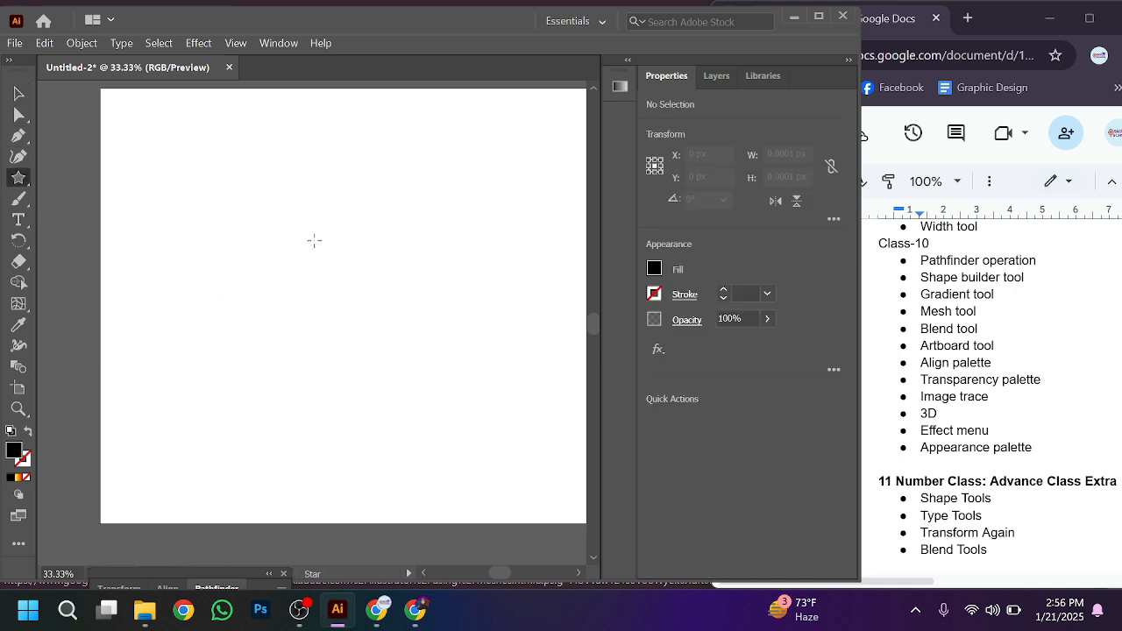
{"action": "left_click_drag", "start_coordinate": [213, 173], "coordinate": [258, 237]}
{"action": "left_click", "coordinate": [19, 93]}
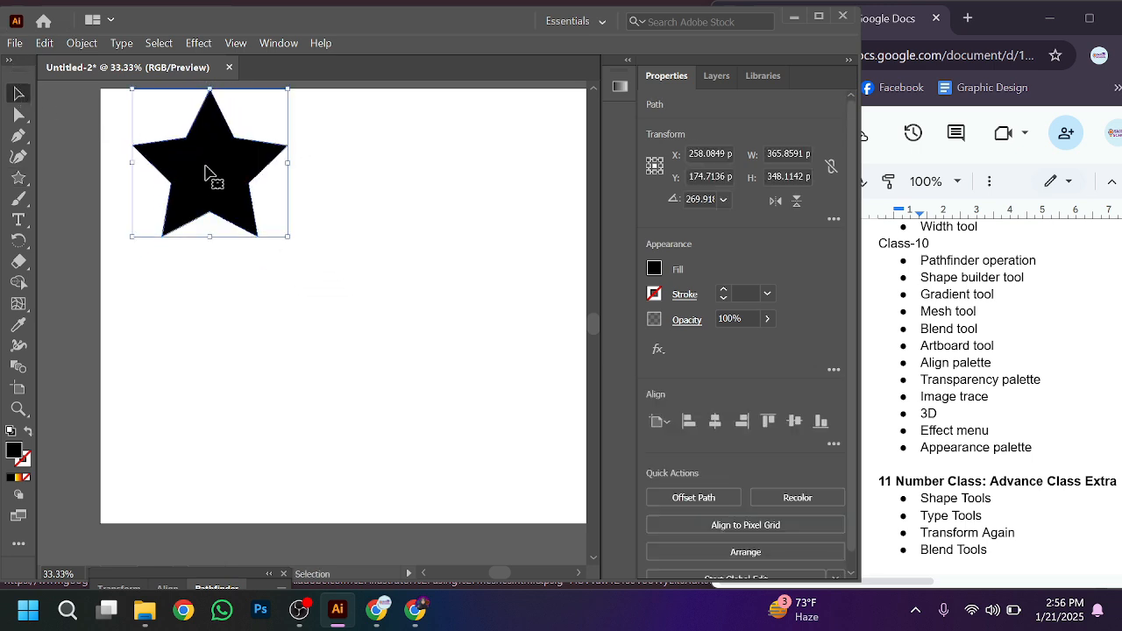
{"action": "left_click_drag", "start_coordinate": [210, 176], "coordinate": [275, 239]}
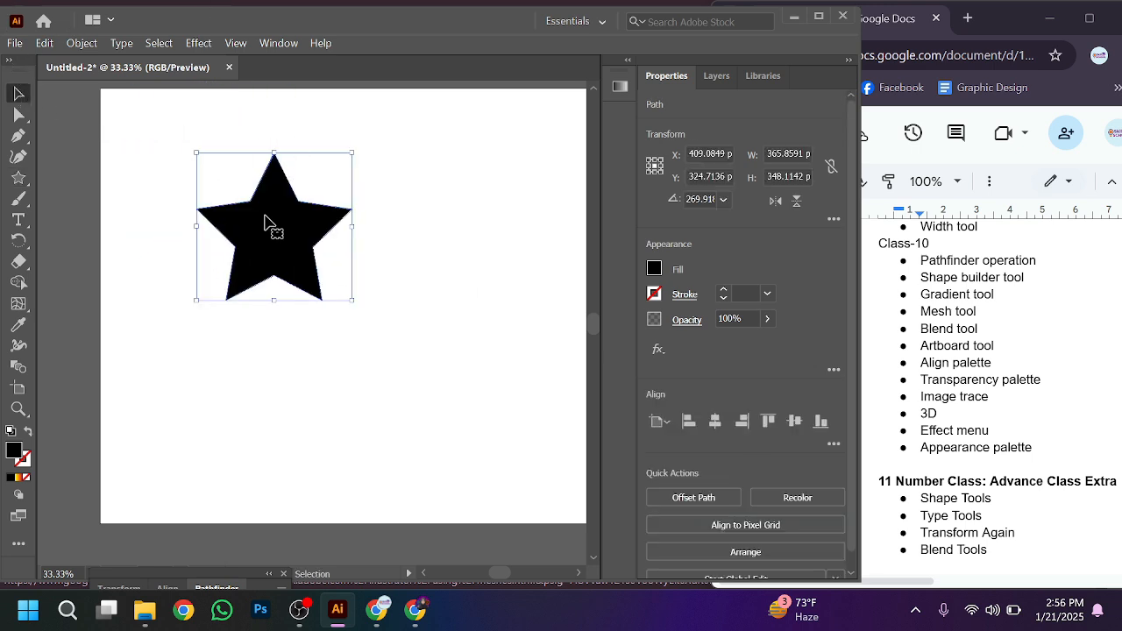
Fill the star with yellow
{"action": "left_click", "coordinate": [655, 269]}
{"action": "left_click", "coordinate": [525, 330]}
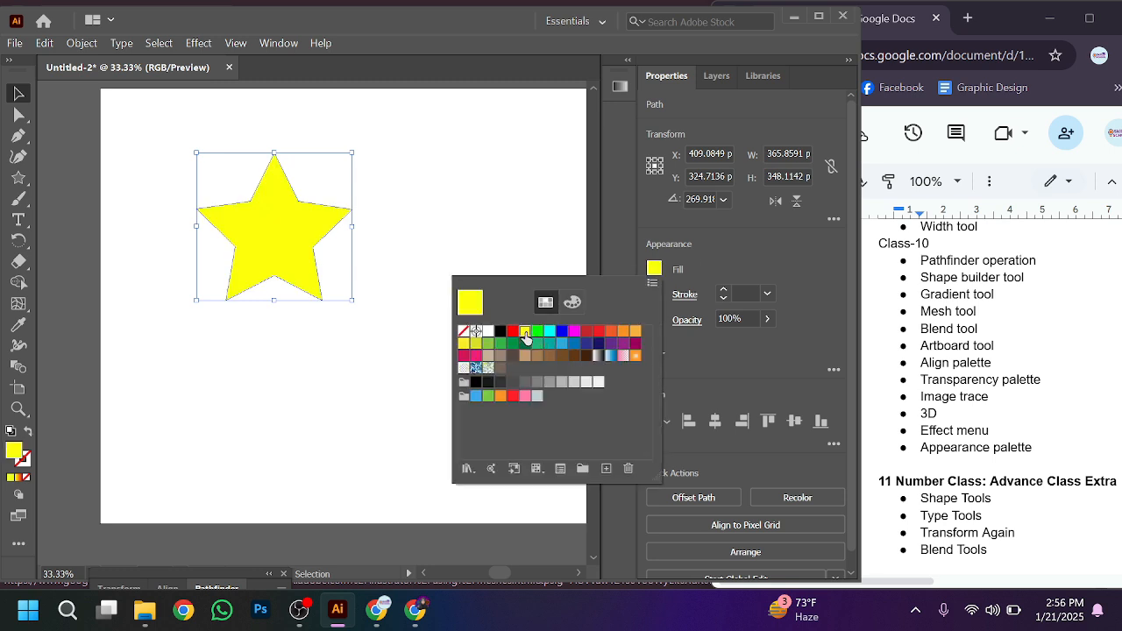
{"action": "left_click", "coordinate": [12, 95]}
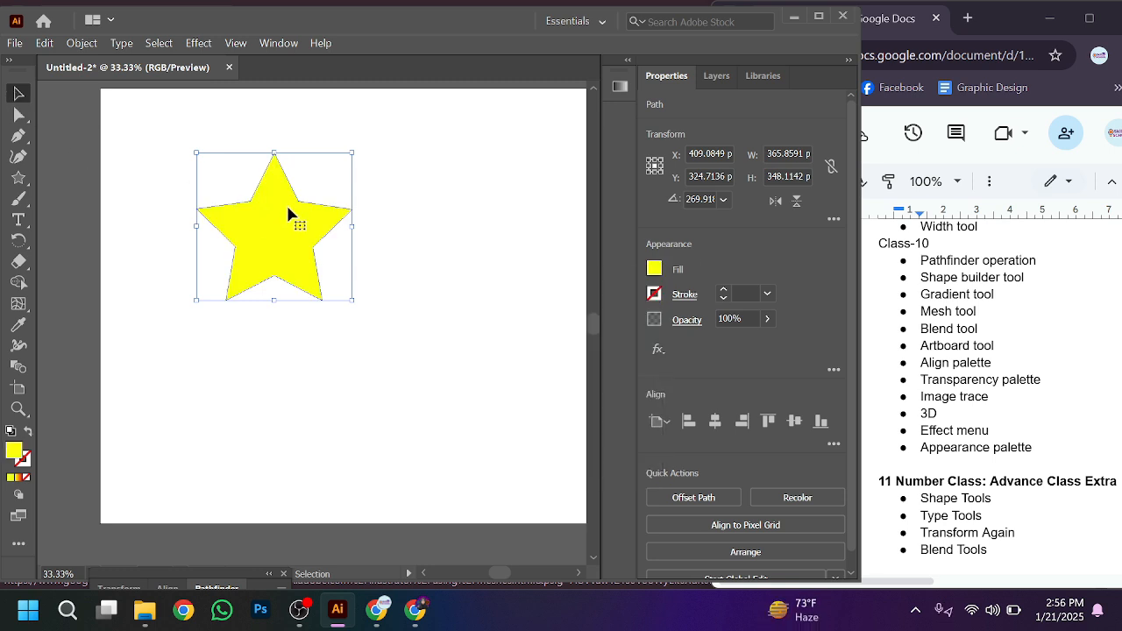
Place a copy of the star in front, scale it about its centre to about 146 px wide, and fill it with red
{"action": "key", "text": "a"}
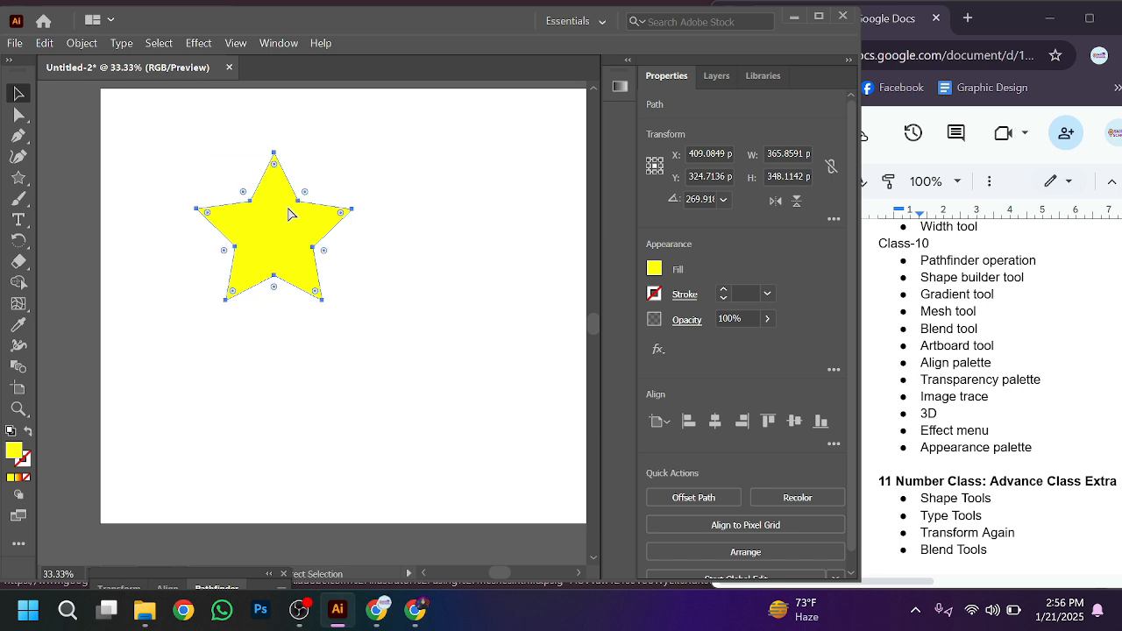
{"action": "key", "text": "v"}
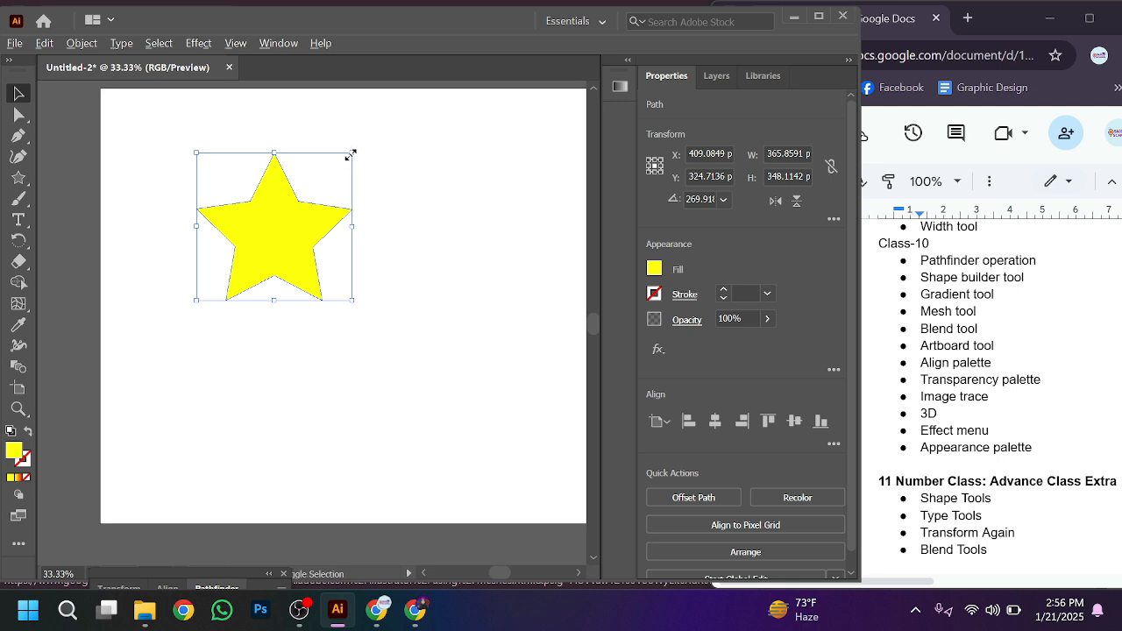
{"action": "left_click_drag", "start_coordinate": [351, 155], "coordinate": [305, 202]}
{"action": "left_click", "coordinate": [656, 270]}
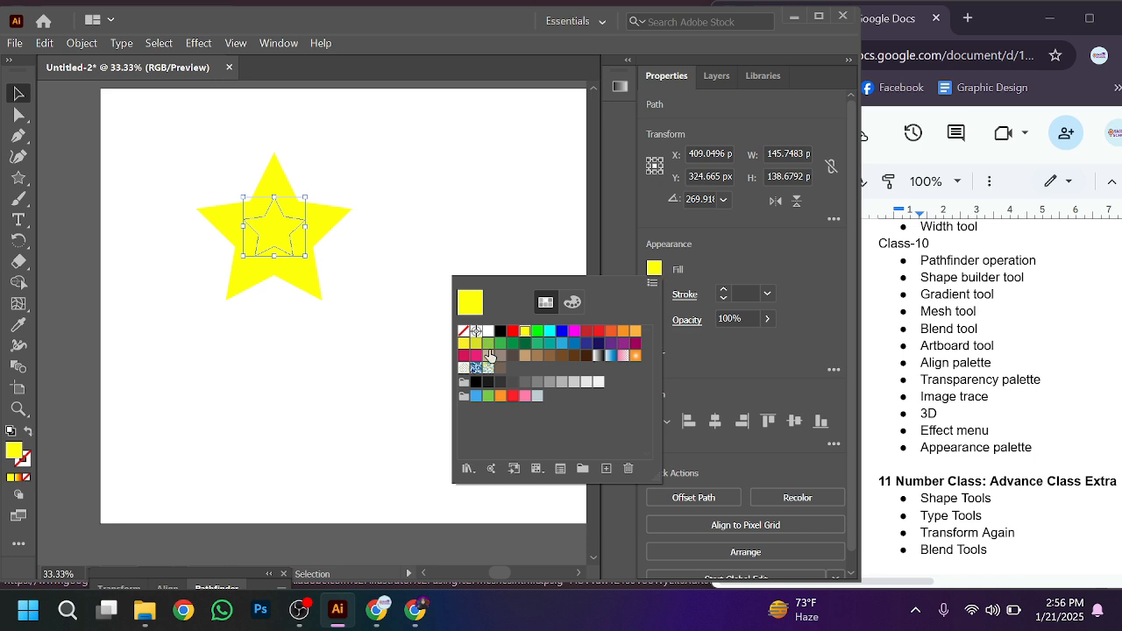
{"action": "left_click", "coordinate": [512, 332]}
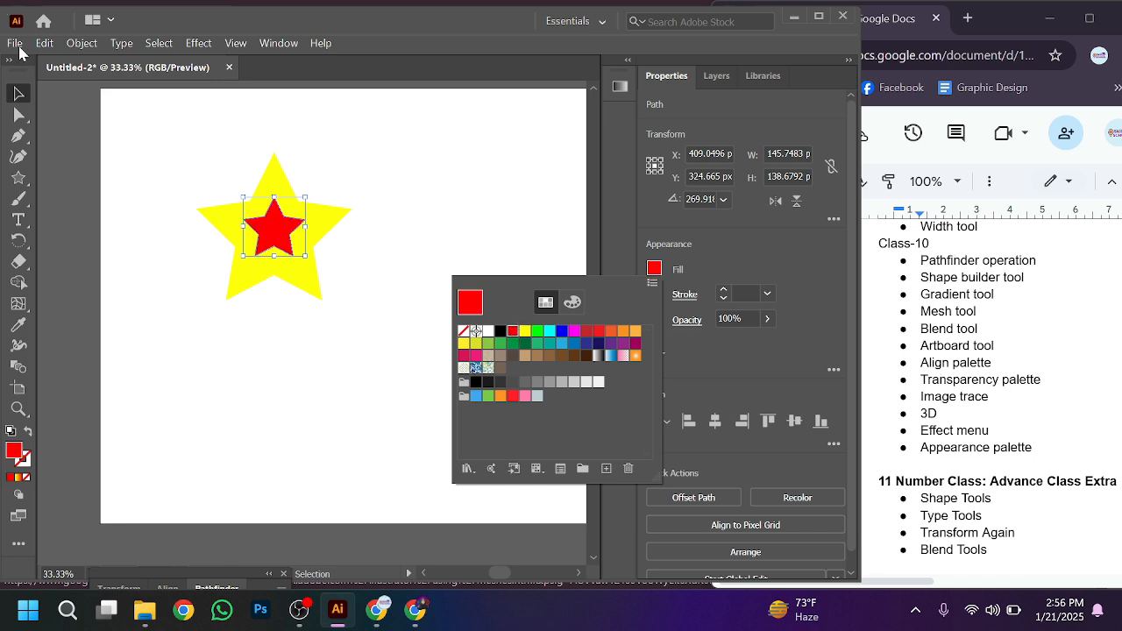
{"action": "left_click", "coordinate": [20, 93]}
{"action": "left_click", "coordinate": [277, 398]}
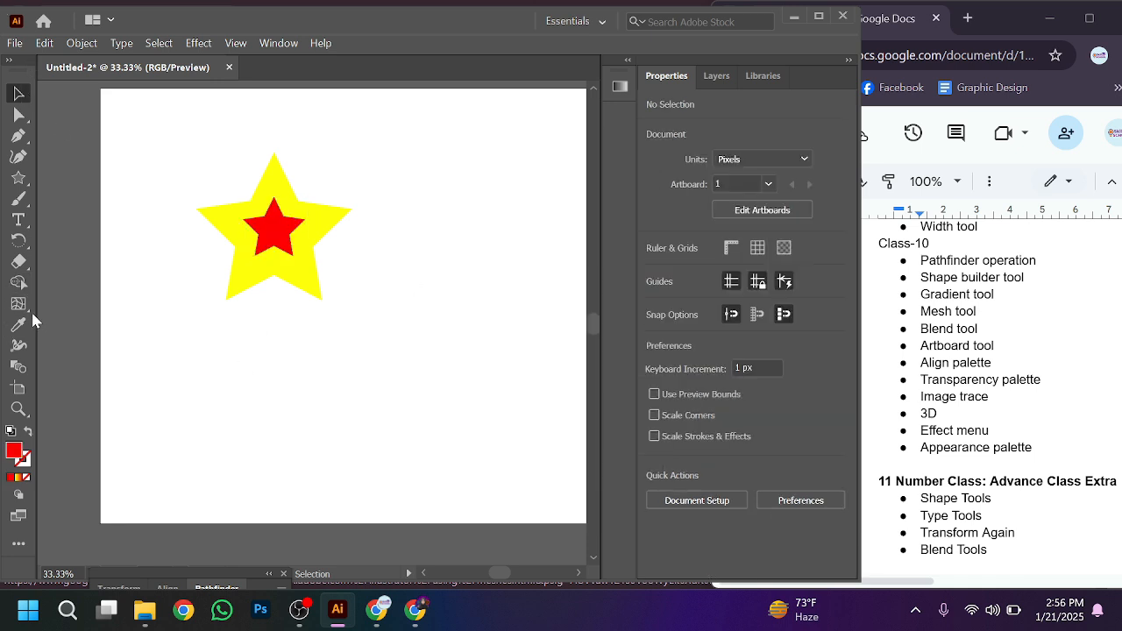
Select both stars and blend the yellow star into the red one with the Blend tool, matching their lower-left tips
{"action": "left_click", "coordinate": [24, 370]}
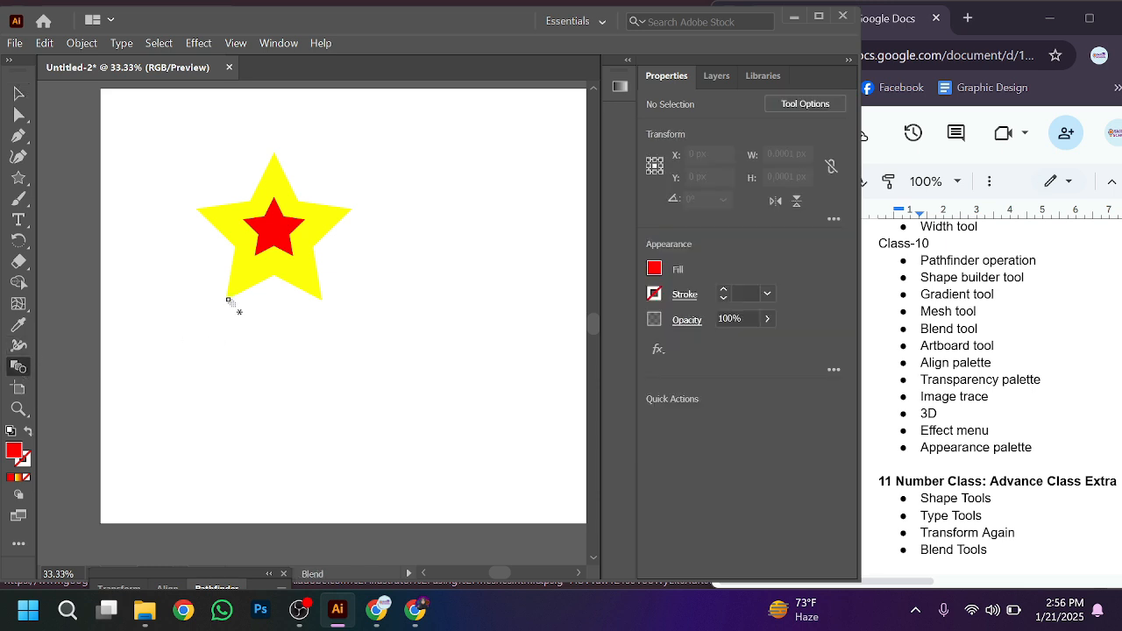
{"action": "left_click", "coordinate": [18, 94]}
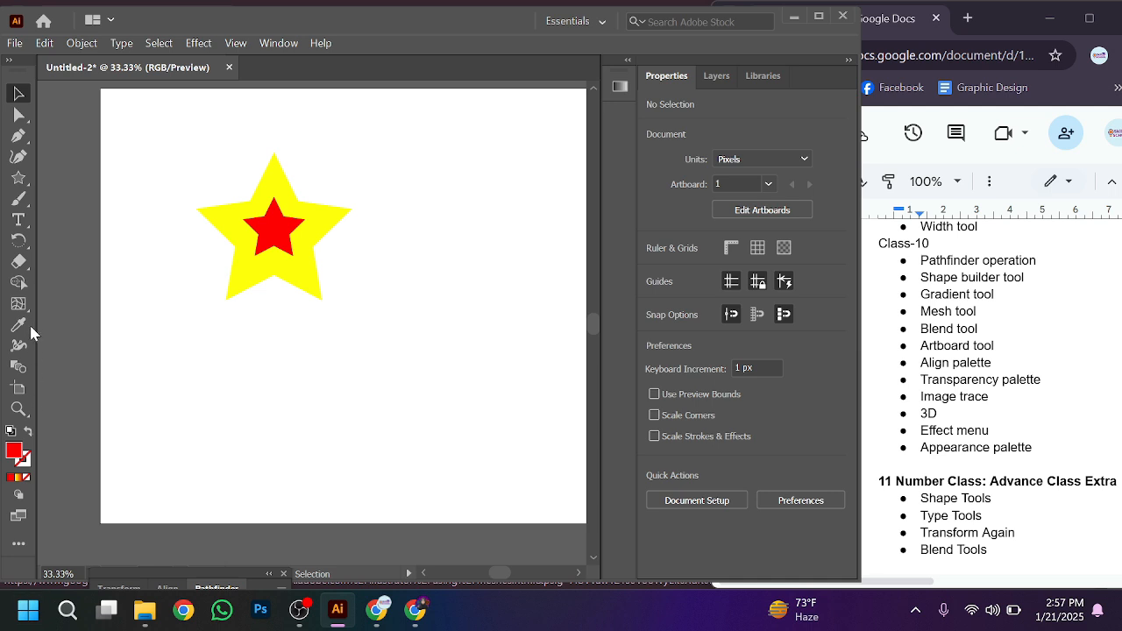
{"action": "left_click", "coordinate": [19, 366]}
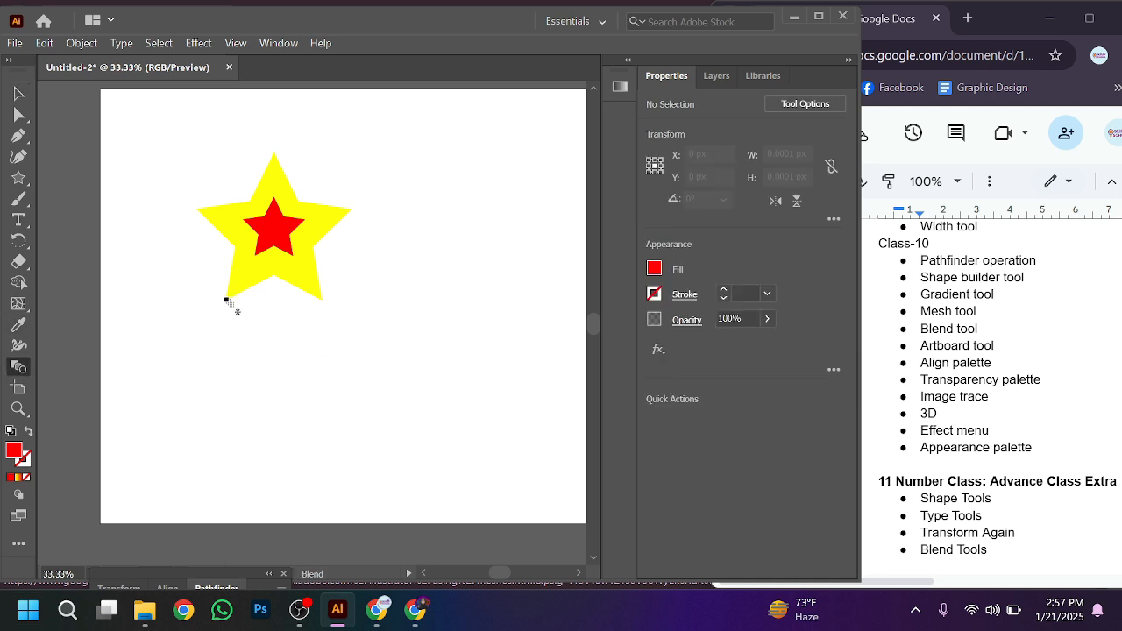
{"action": "left_click", "coordinate": [18, 94]}
{"action": "left_click_drag", "start_coordinate": [159, 162], "coordinate": [353, 331]}
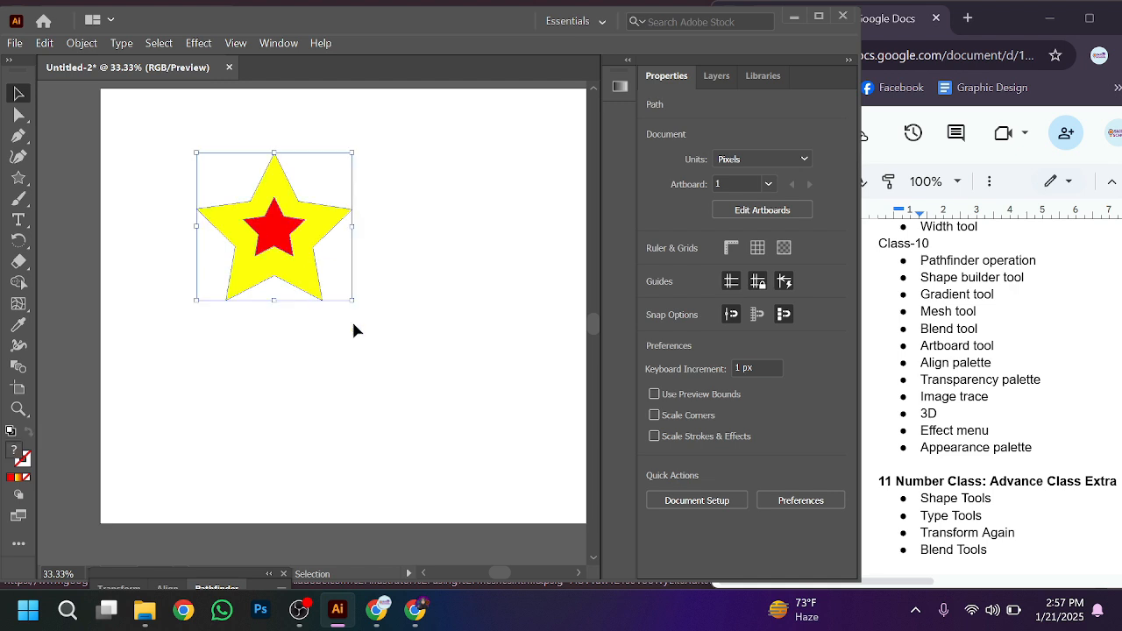
{"action": "left_click", "coordinate": [18, 367]}
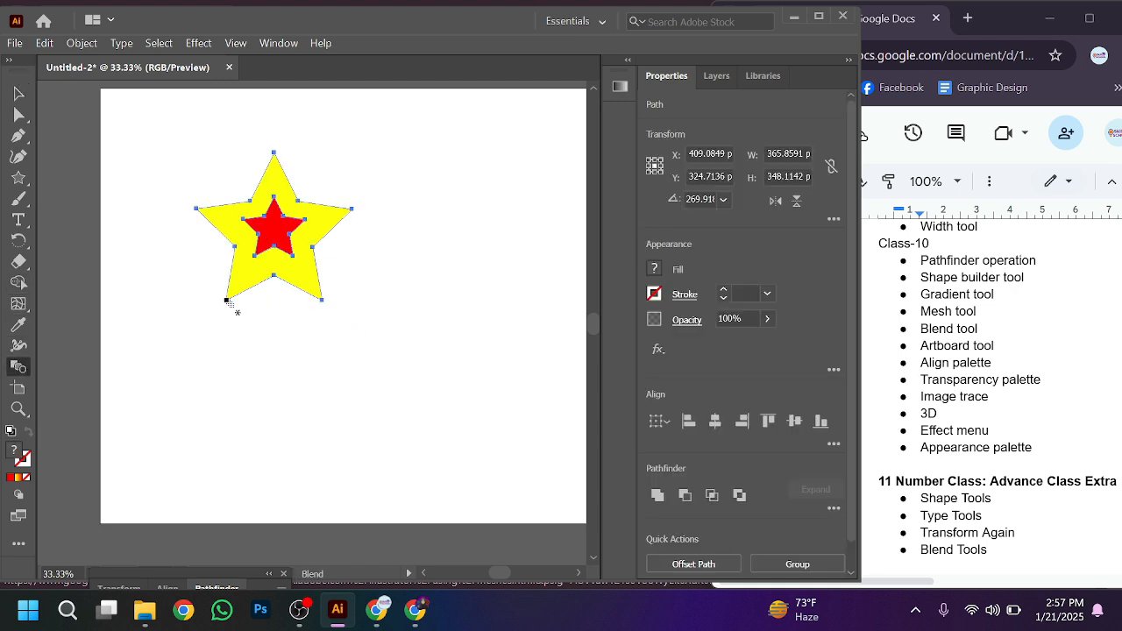
{"action": "left_click", "coordinate": [255, 257]}
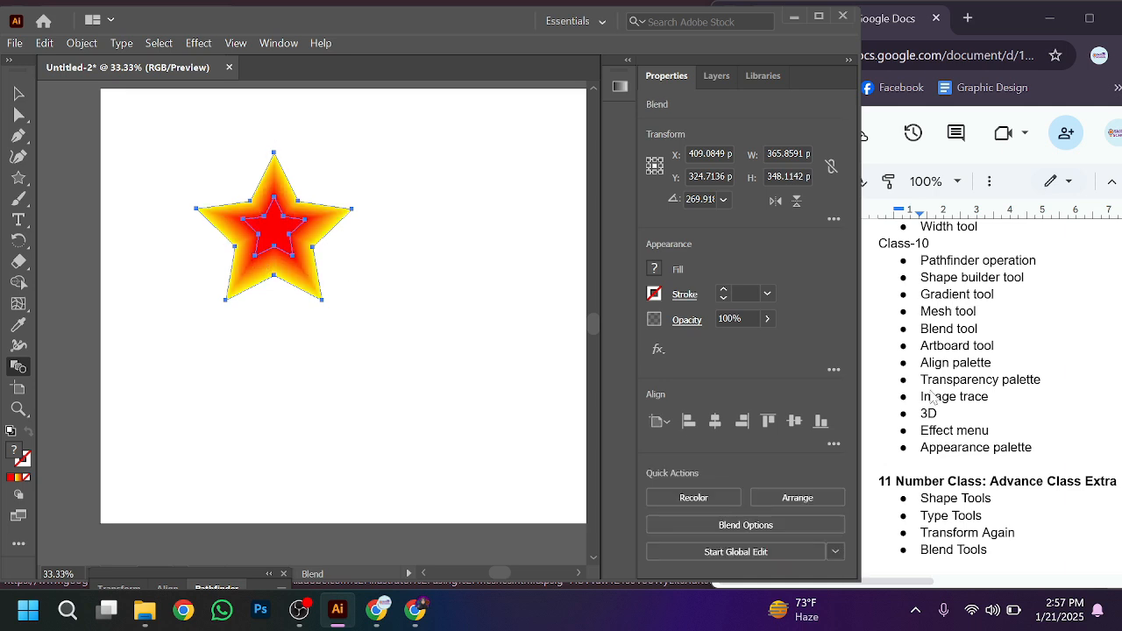
Set the star blend's spacing to Specified Steps with 3 steps, and turn on the preview
{"action": "left_click", "coordinate": [82, 43]}
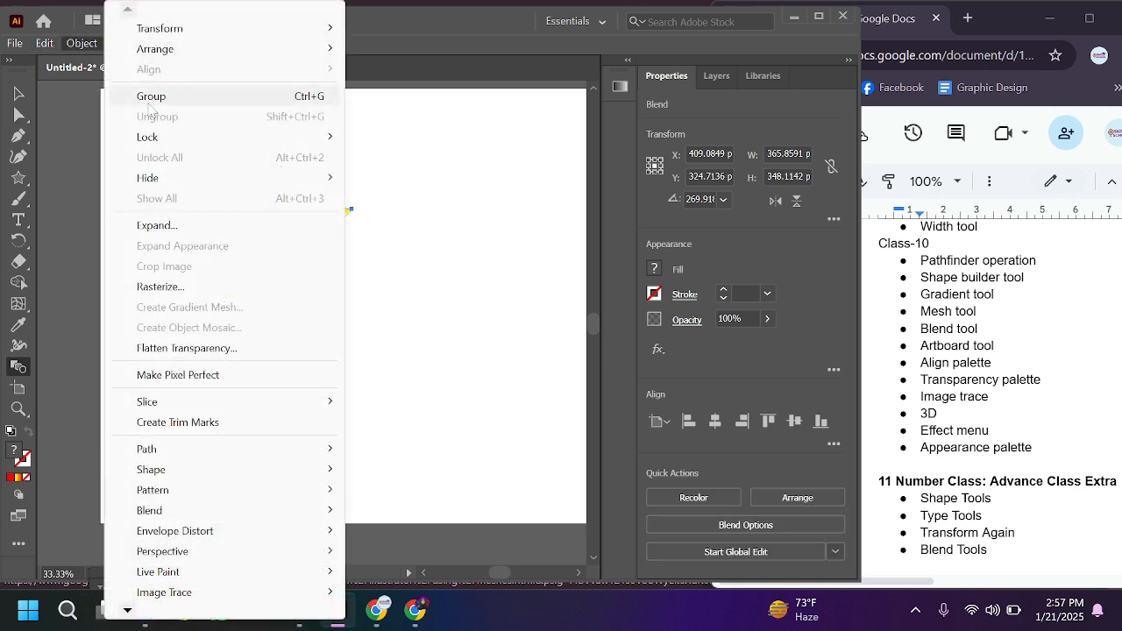
{"action": "mouse_move", "coordinate": [175, 512]}
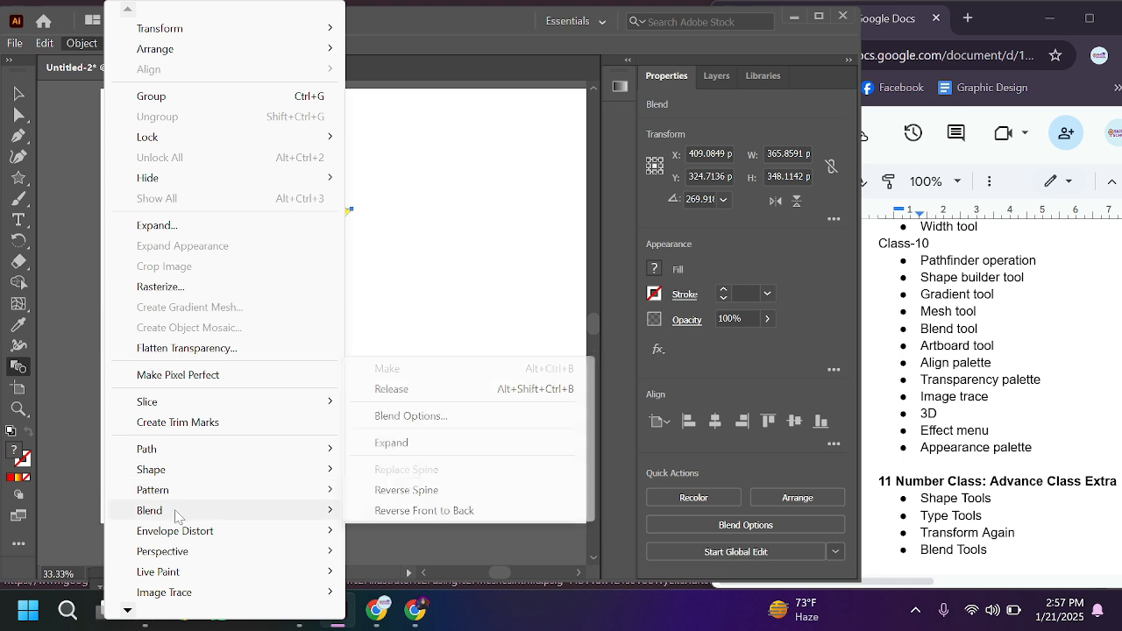
{"action": "left_click", "coordinate": [456, 417]}
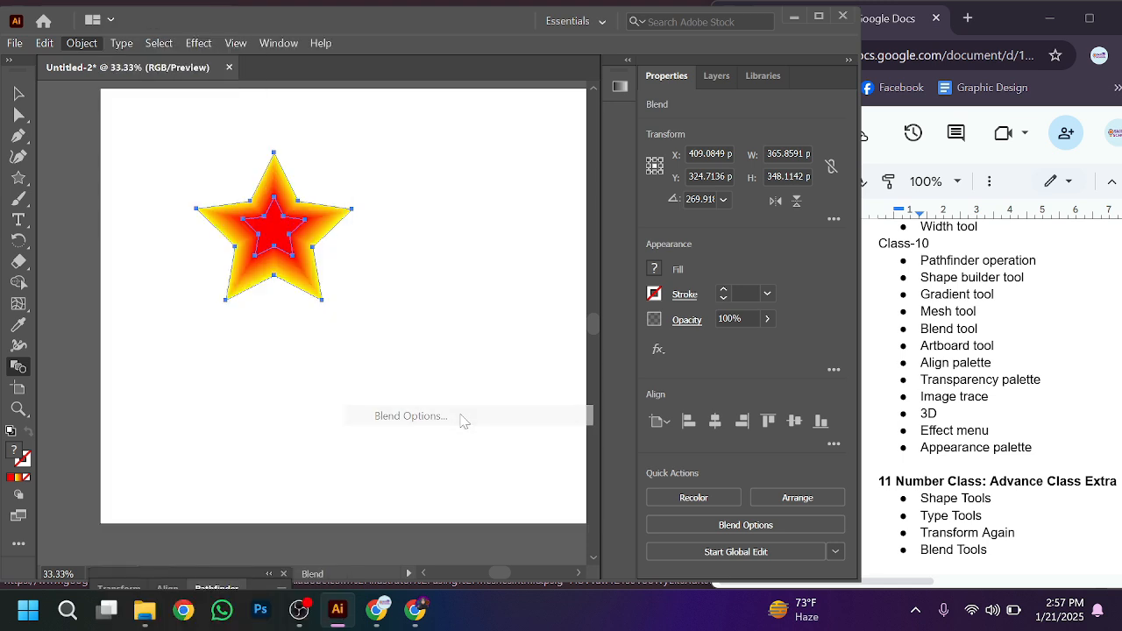
{"action": "left_click", "coordinate": [544, 262]}
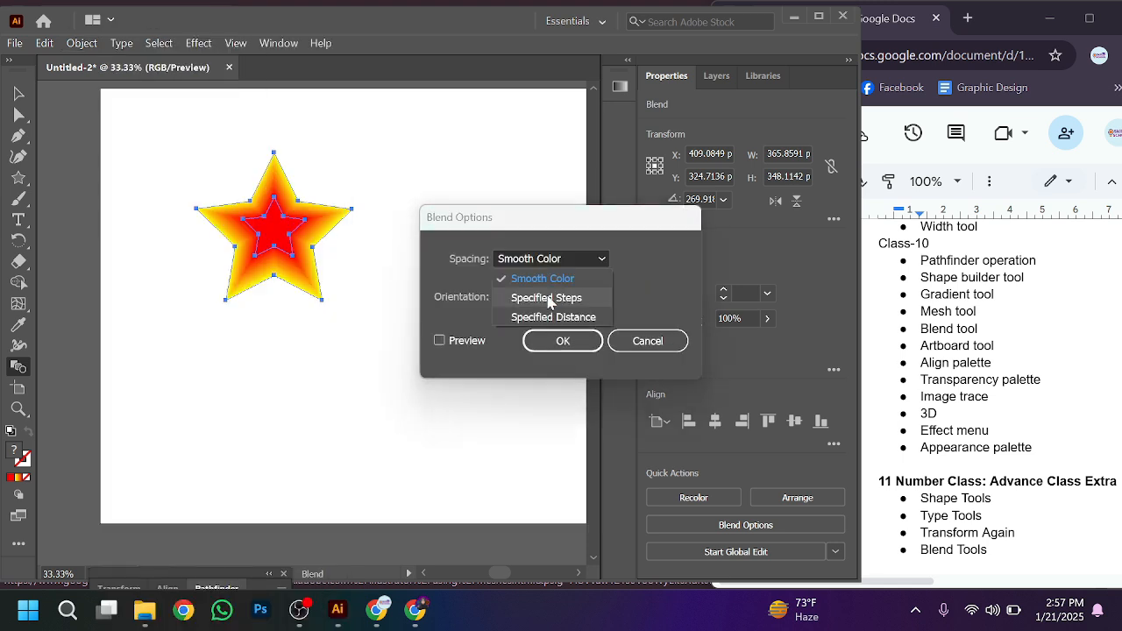
{"action": "left_click", "coordinate": [546, 298]}
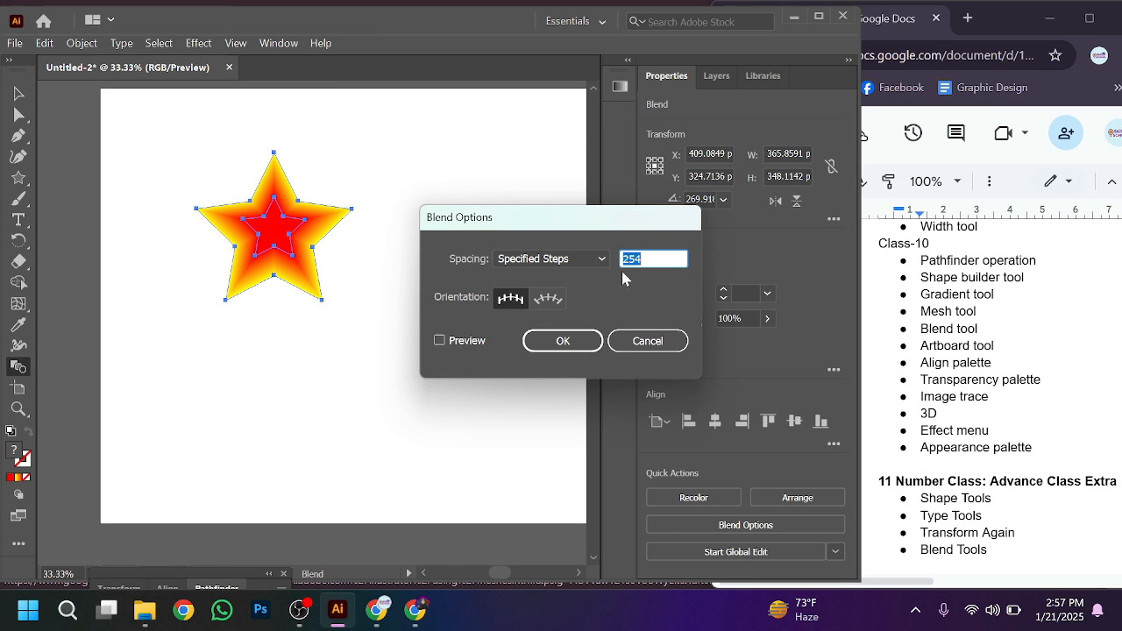
{"action": "key", "text": "BackSpace"}
{"action": "left_click", "coordinate": [451, 341]}
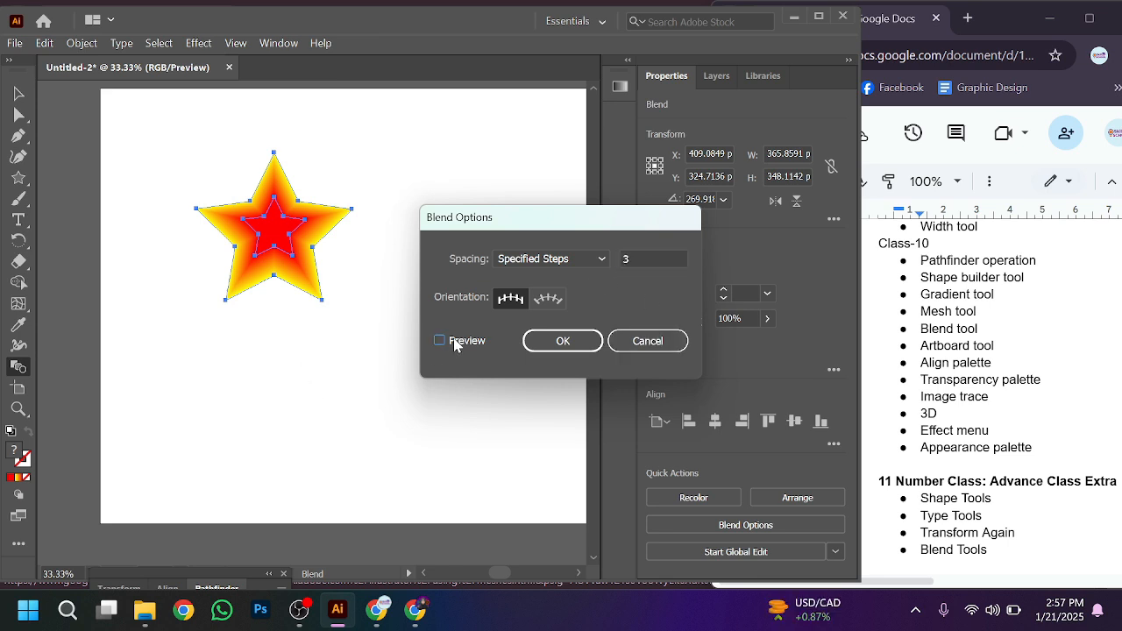
Try blend step counts of 1, 7 and 33 on the stars, and cancel the blend options
{"action": "double_click", "coordinate": [647, 257]}
{"action": "type", "text": "1"}
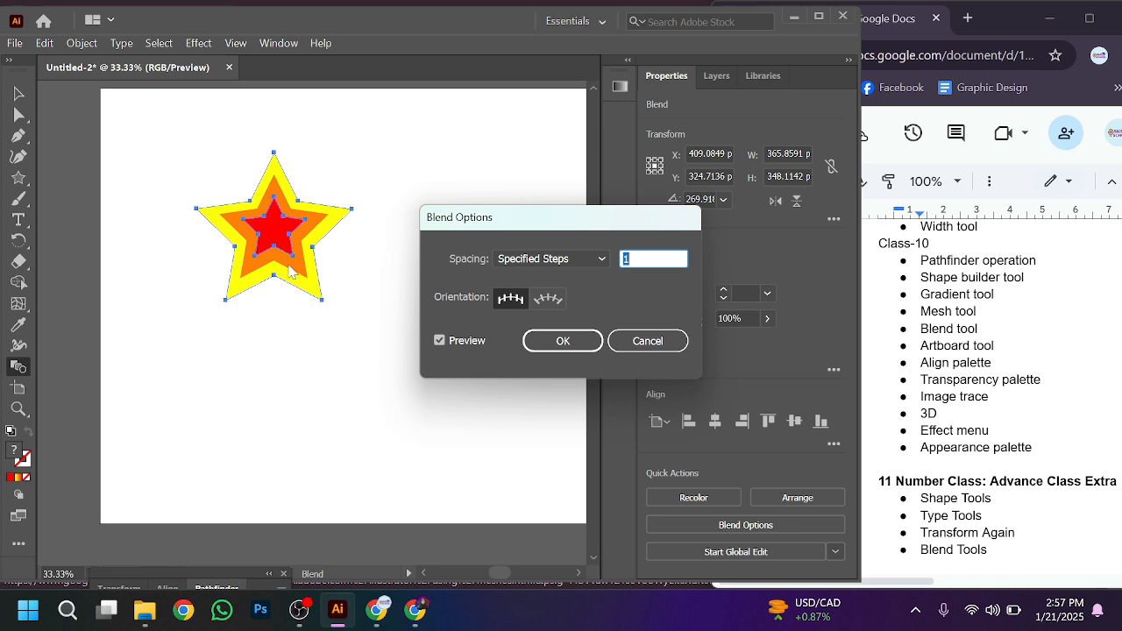
{"action": "type", "text": "7"}
{"action": "key", "text": "Tab"}
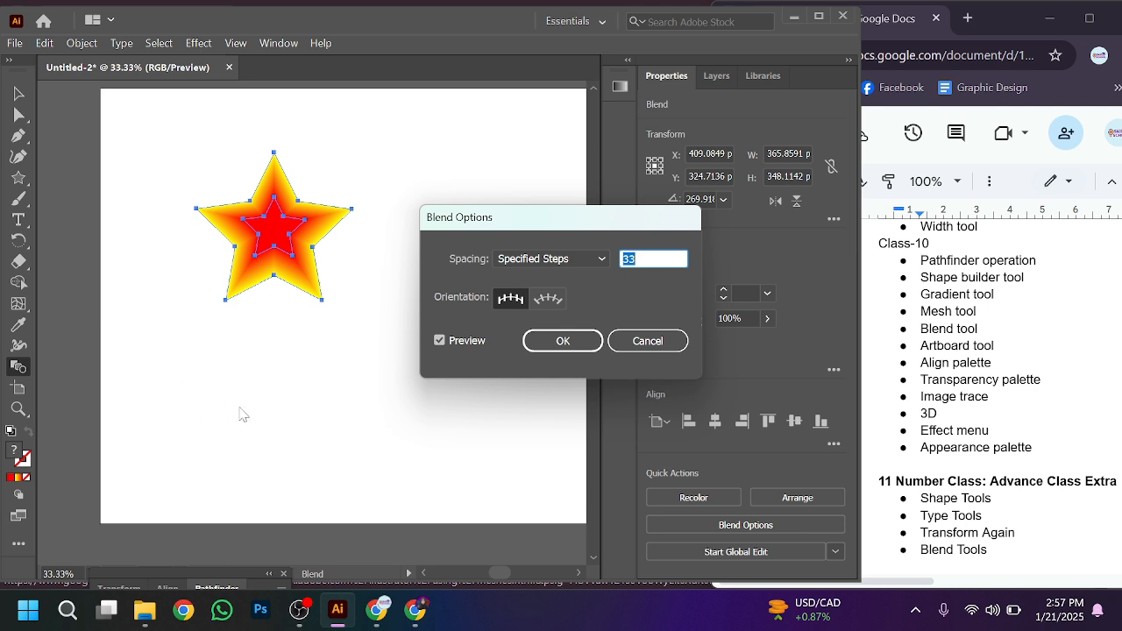
{"action": "left_click", "coordinate": [654, 342]}
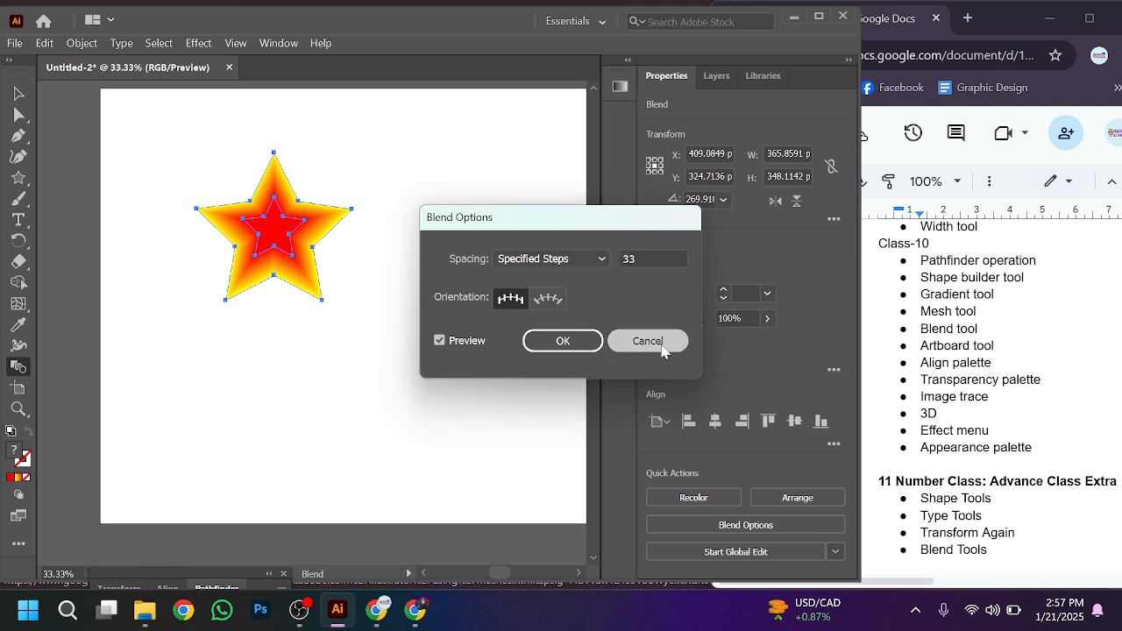
Move the artboard with its artwork to X 504 px, Y 536 px, and delete the blended star
{"action": "left_click", "coordinate": [18, 388]}
{"action": "mouse_move", "coordinate": [397, 394]}
{"action": "left_mouse_down"}
{"action": "mouse_move", "coordinate": [240, 426]}
{"action": "mouse_move", "coordinate": [318, 396]}
{"action": "mouse_move", "coordinate": [371, 401]}
{"action": "mouse_move", "coordinate": [378, 376]}
{"action": "mouse_move", "coordinate": [398, 384]}
{"action": "left_mouse_up"}
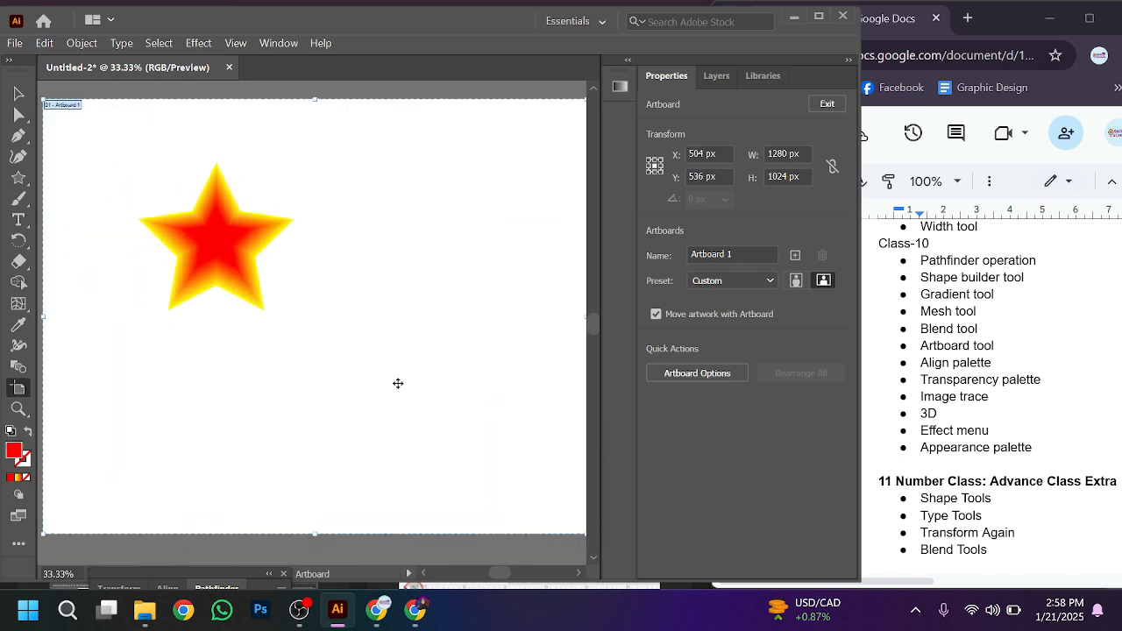
{"action": "left_click", "coordinate": [18, 93]}
{"action": "left_click", "coordinate": [245, 260]}
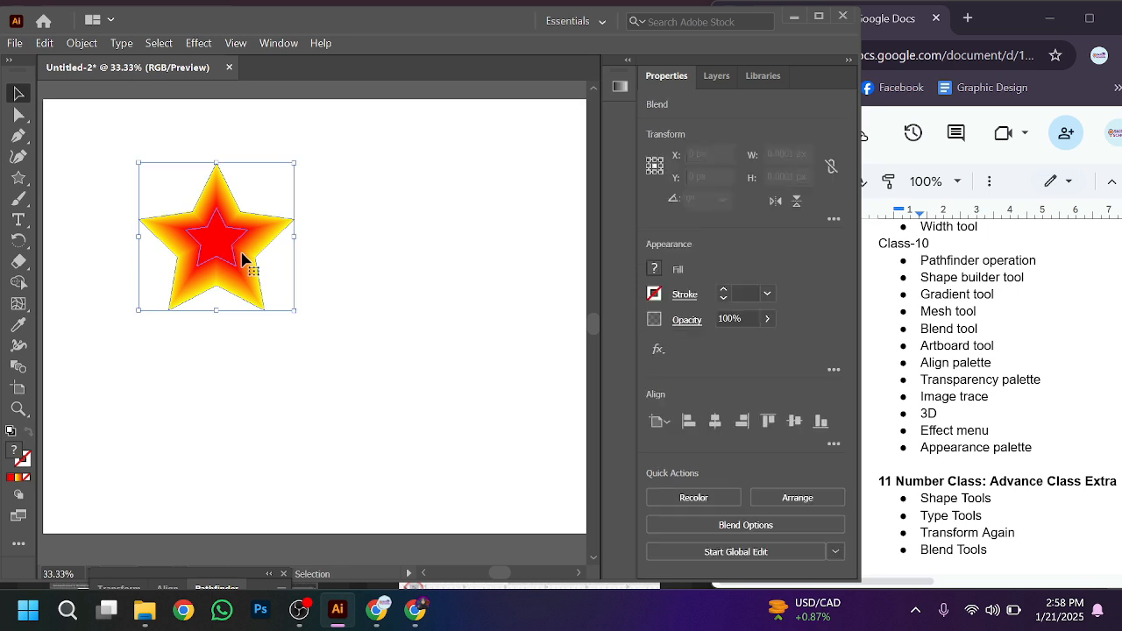
{"action": "key", "text": "Delete"}
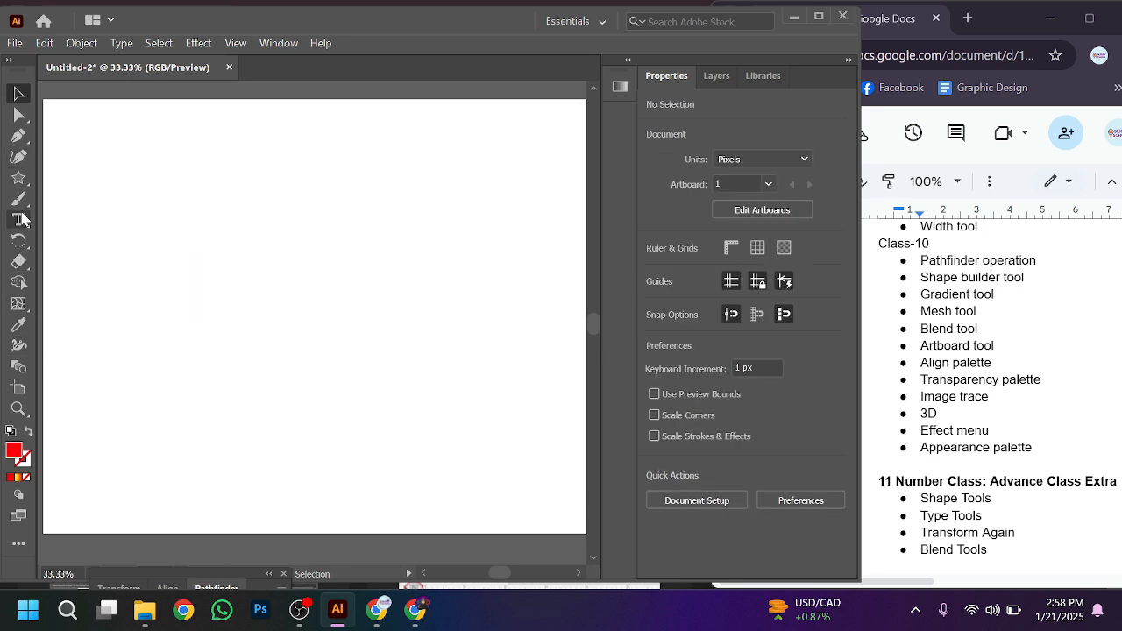
{"action": "left_click", "coordinate": [19, 180]}
{"action": "left_click", "coordinate": [88, 199]}
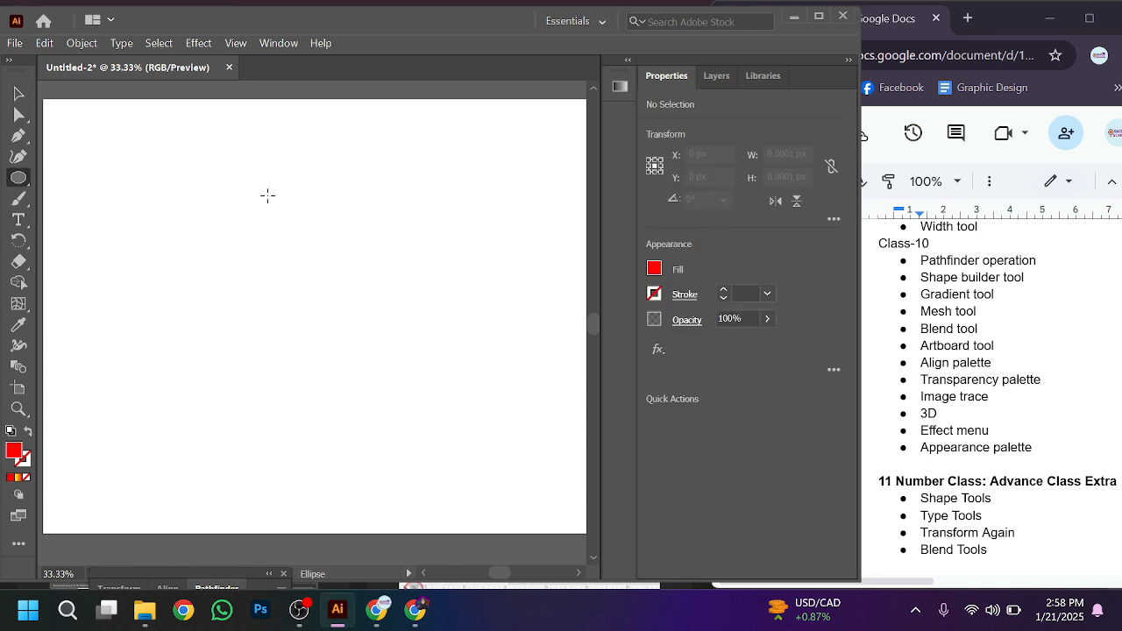
{"action": "left_click_drag", "start_coordinate": [243, 199], "coordinate": [293, 377]}
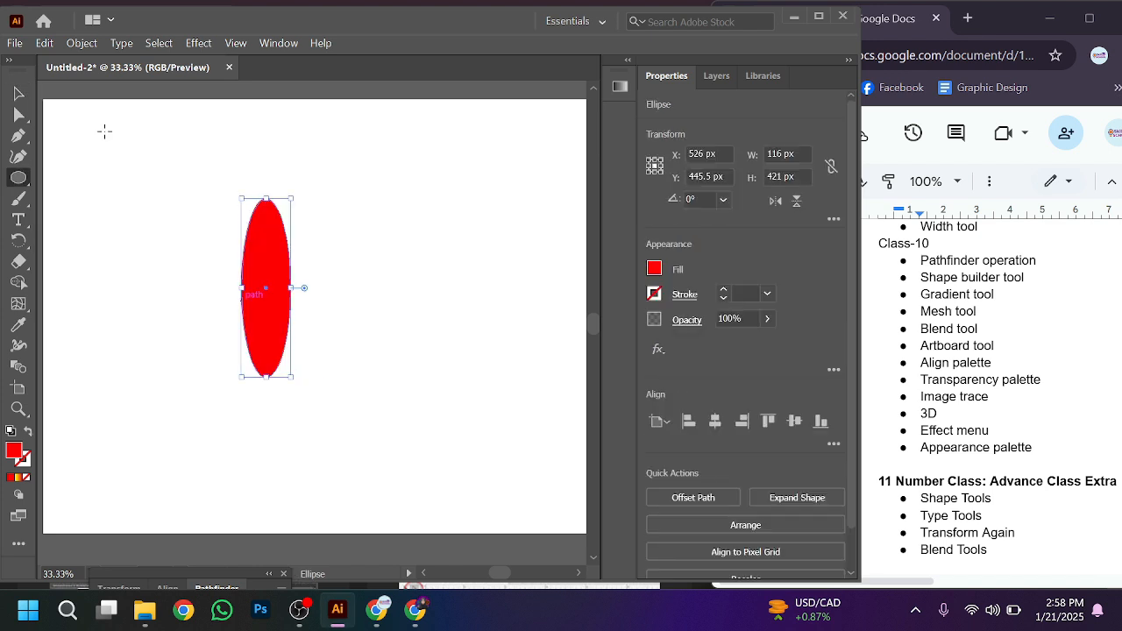
{"action": "left_click", "coordinate": [17, 96]}
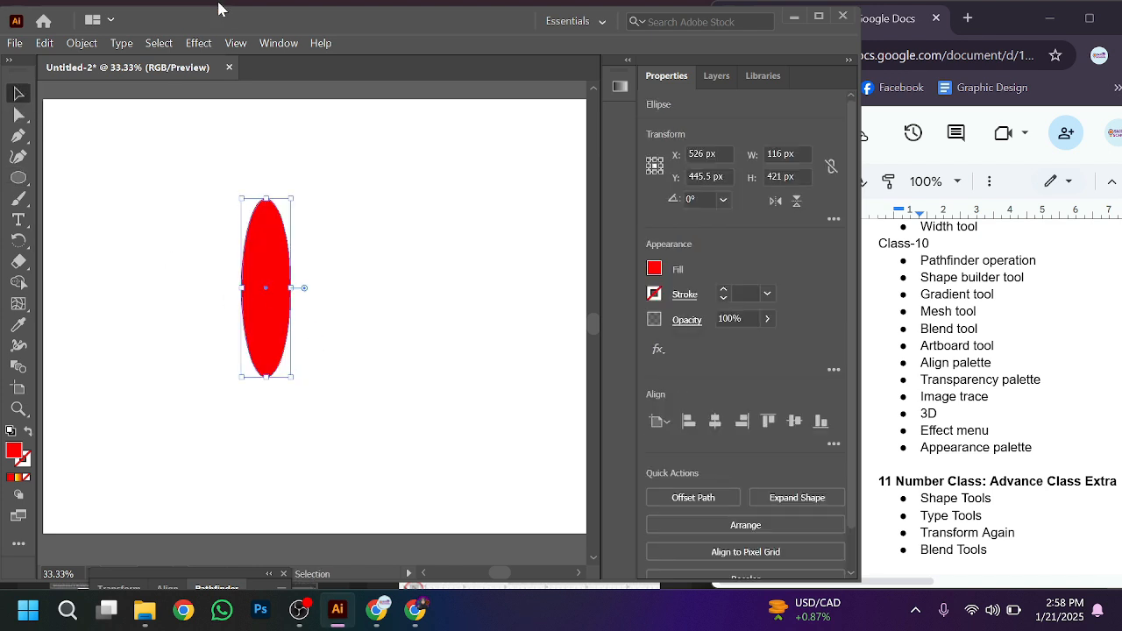
{"action": "left_click", "coordinate": [276, 44]}
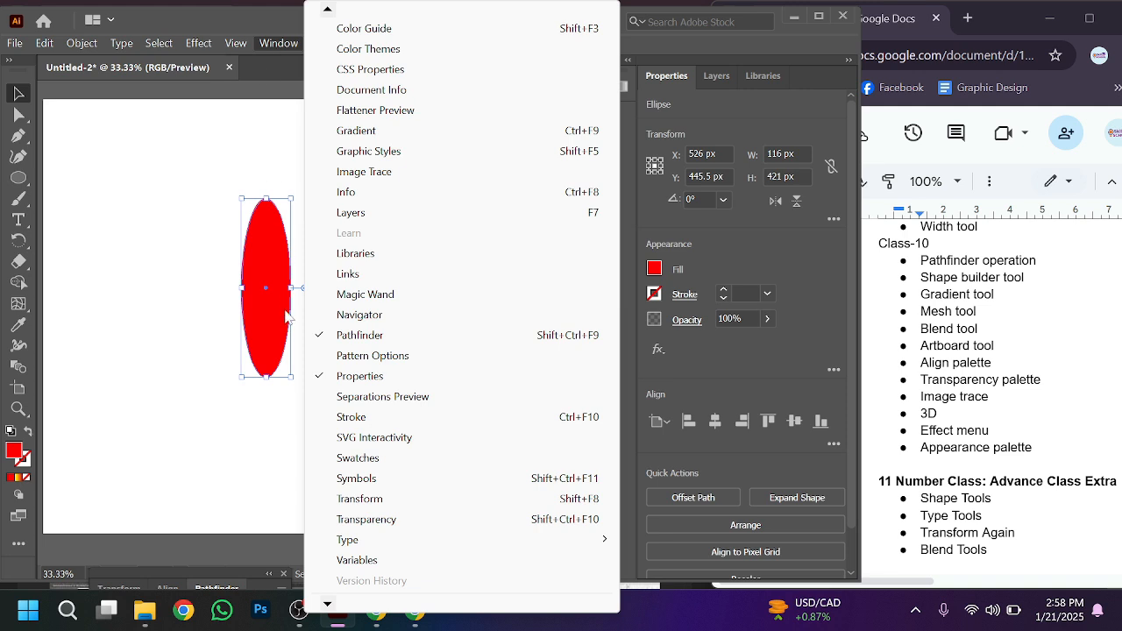
{"action": "left_click", "coordinate": [15, 88]}
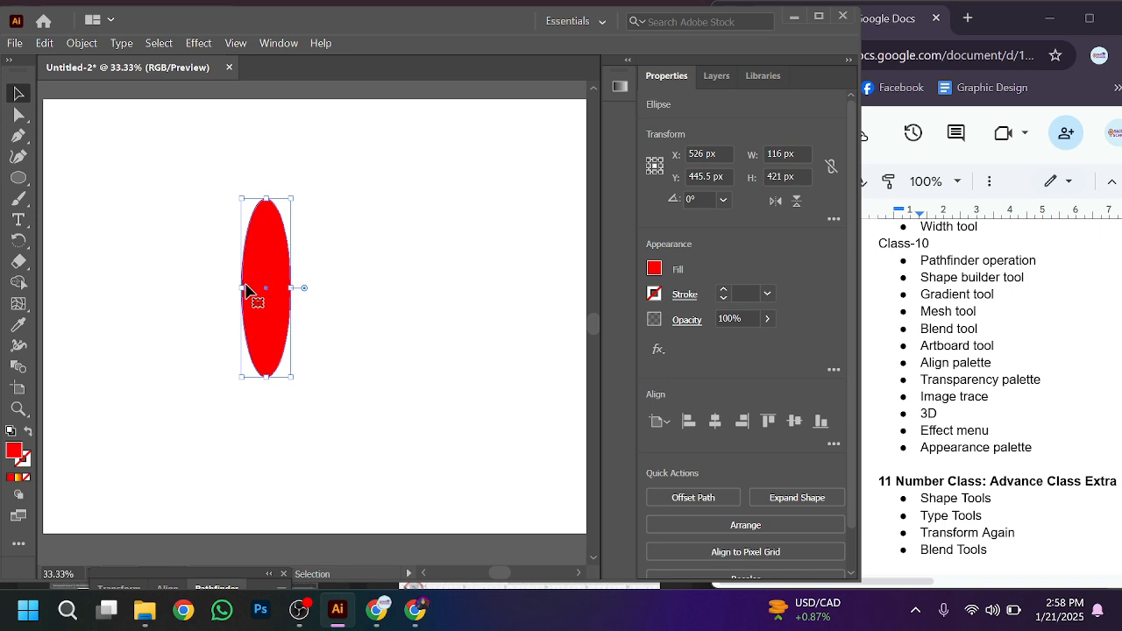
{"action": "key", "text": "Delete"}
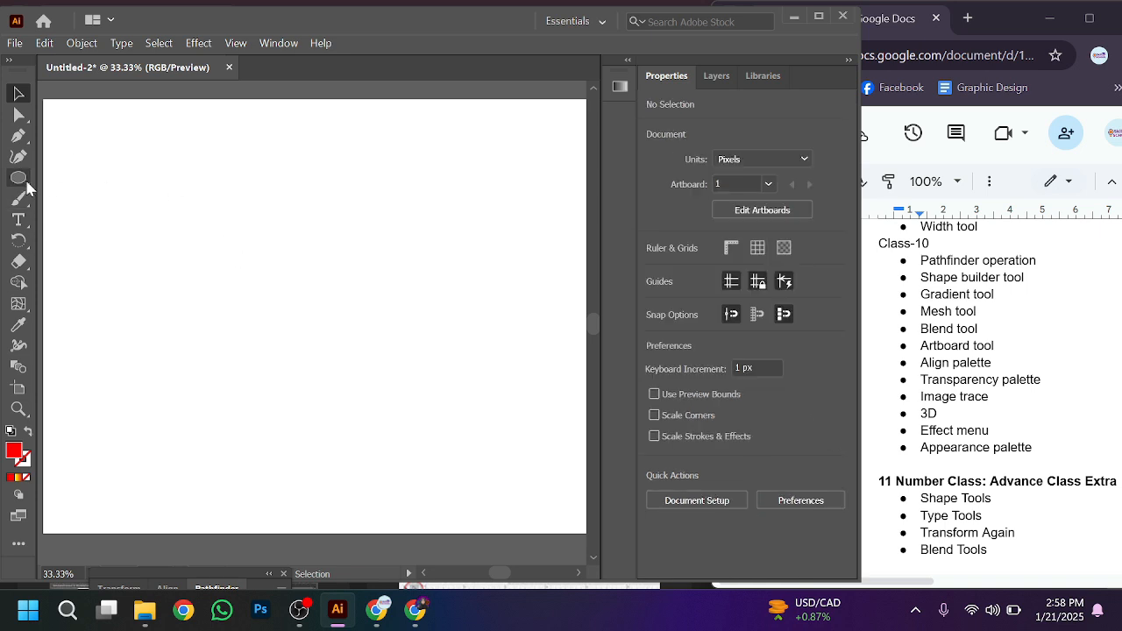
Draw a tall red ellipse about 155 px wide and 471 px high, and show the Transparency palette
{"action": "left_click", "coordinate": [19, 178]}
{"action": "left_click_drag", "start_coordinate": [246, 198], "coordinate": [314, 398]}
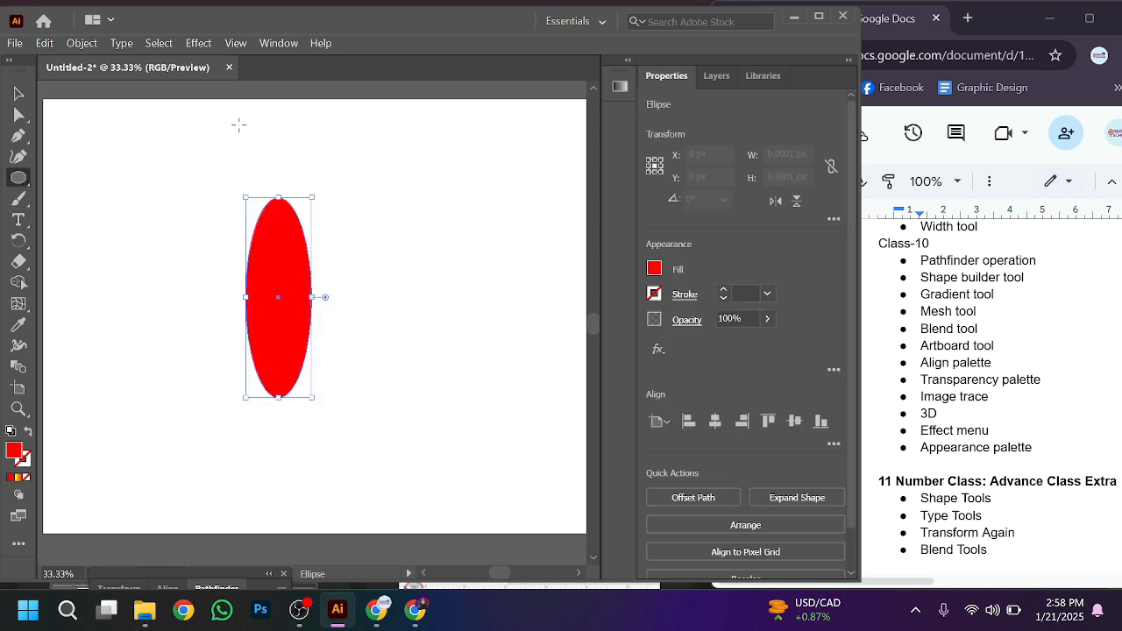
{"action": "left_click", "coordinate": [279, 43]}
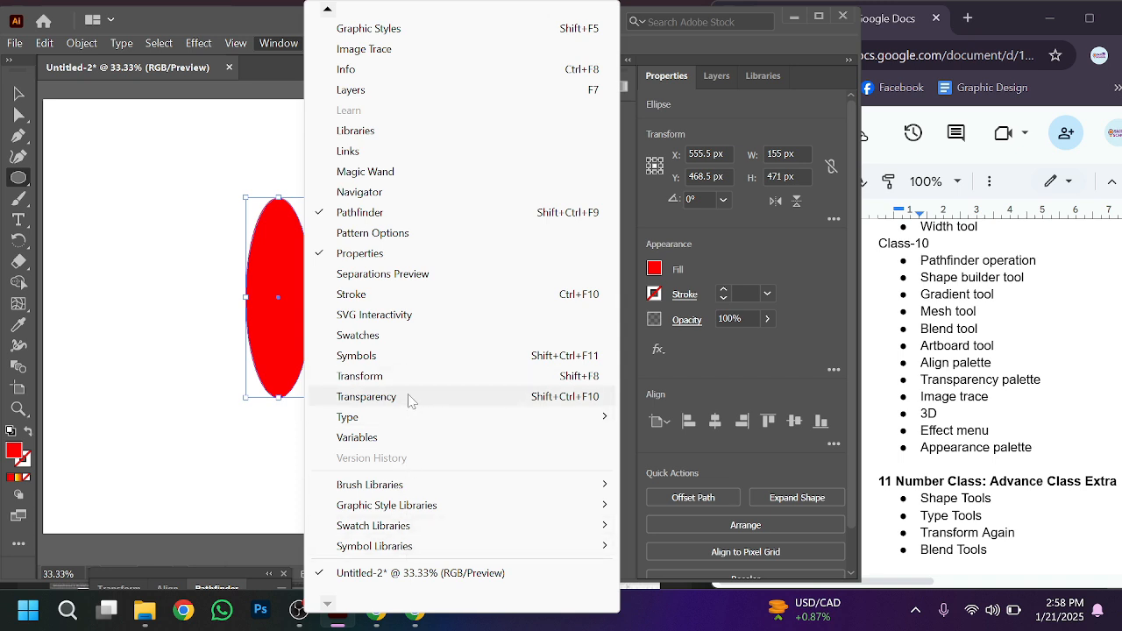
{"action": "left_click", "coordinate": [367, 396]}
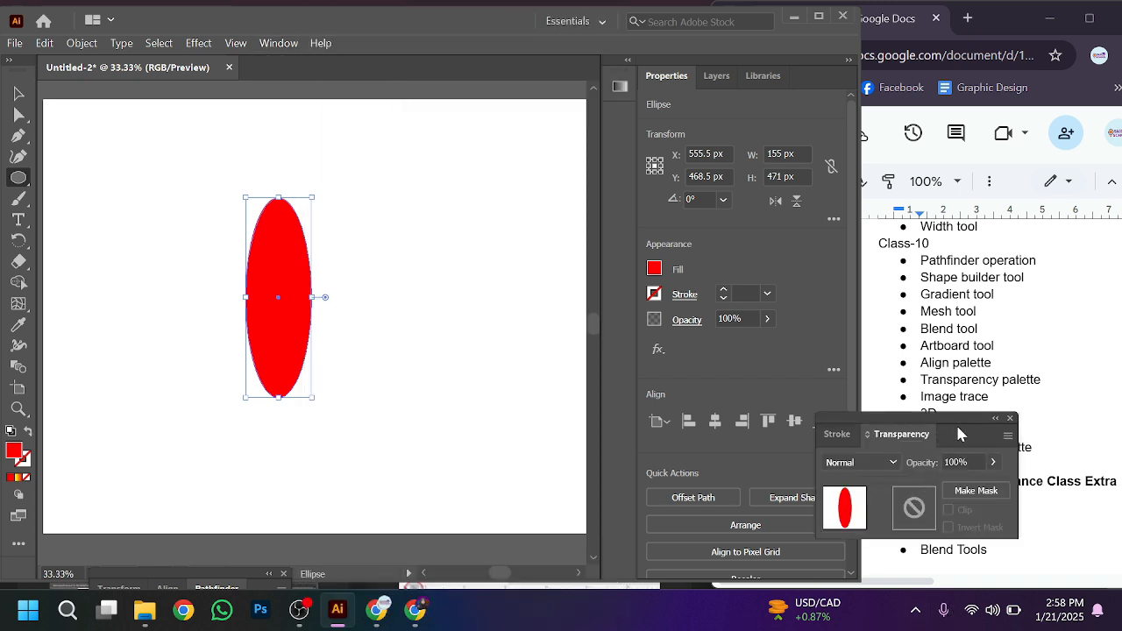
Dock the Transparency and Stroke palettes as collapsed icons together with the Gradient icon
{"action": "left_click_drag", "start_coordinate": [958, 434], "coordinate": [539, 180]}
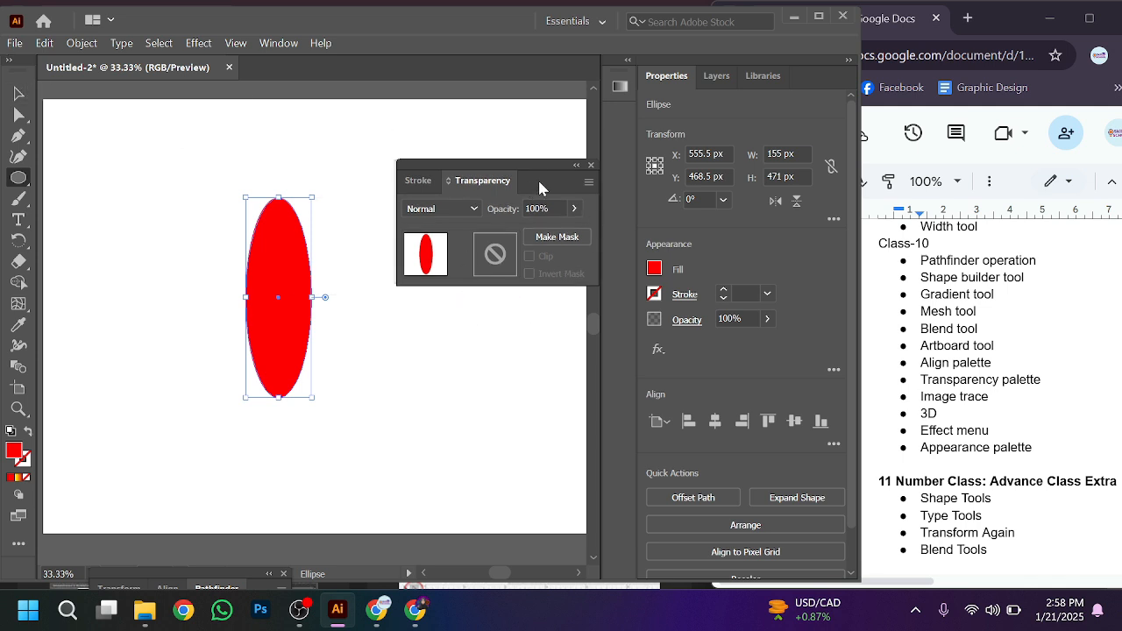
{"action": "left_click_drag", "start_coordinate": [529, 178], "coordinate": [595, 116]}
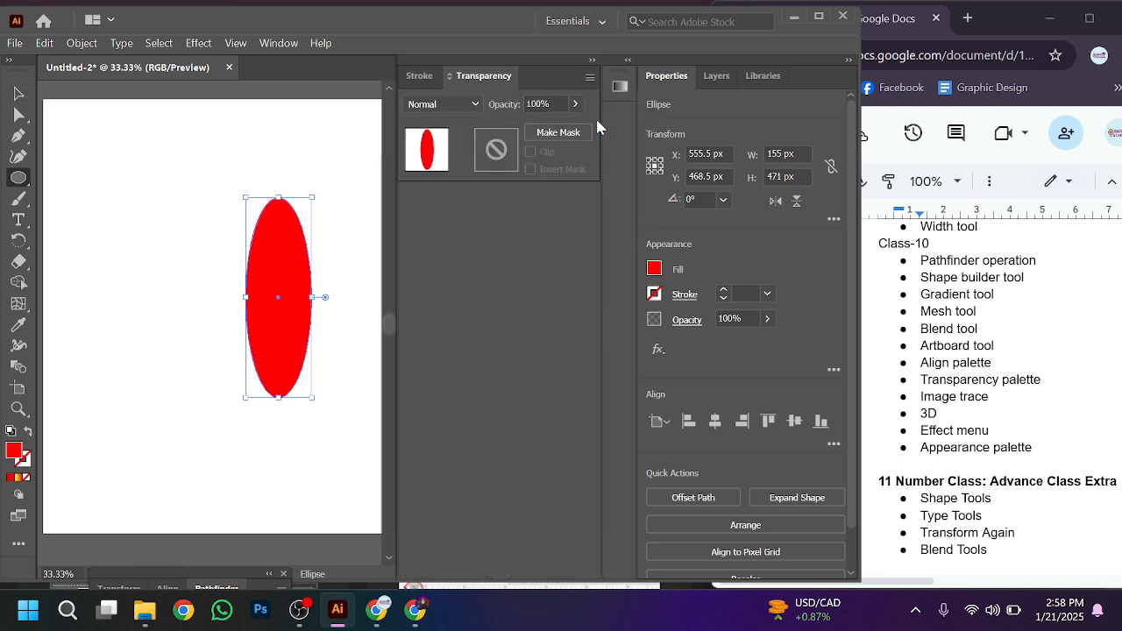
{"action": "left_click", "coordinate": [595, 60]}
{"action": "left_click_drag", "start_coordinate": [583, 113], "coordinate": [621, 124]}
{"action": "left_click", "coordinate": [436, 175]}
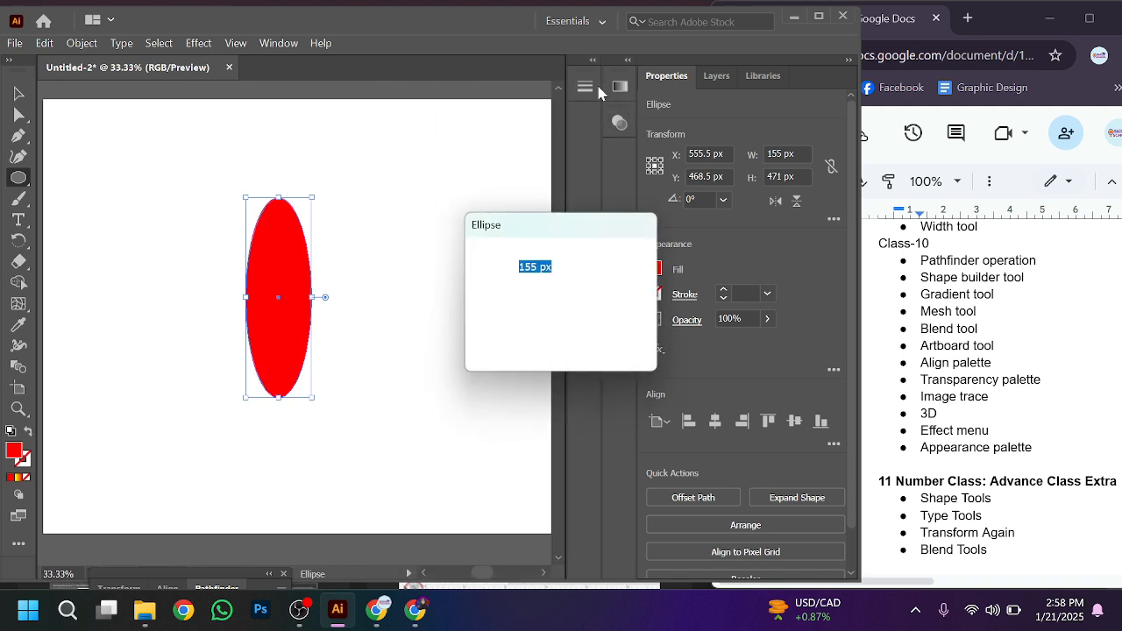
{"action": "left_click", "coordinate": [604, 334]}
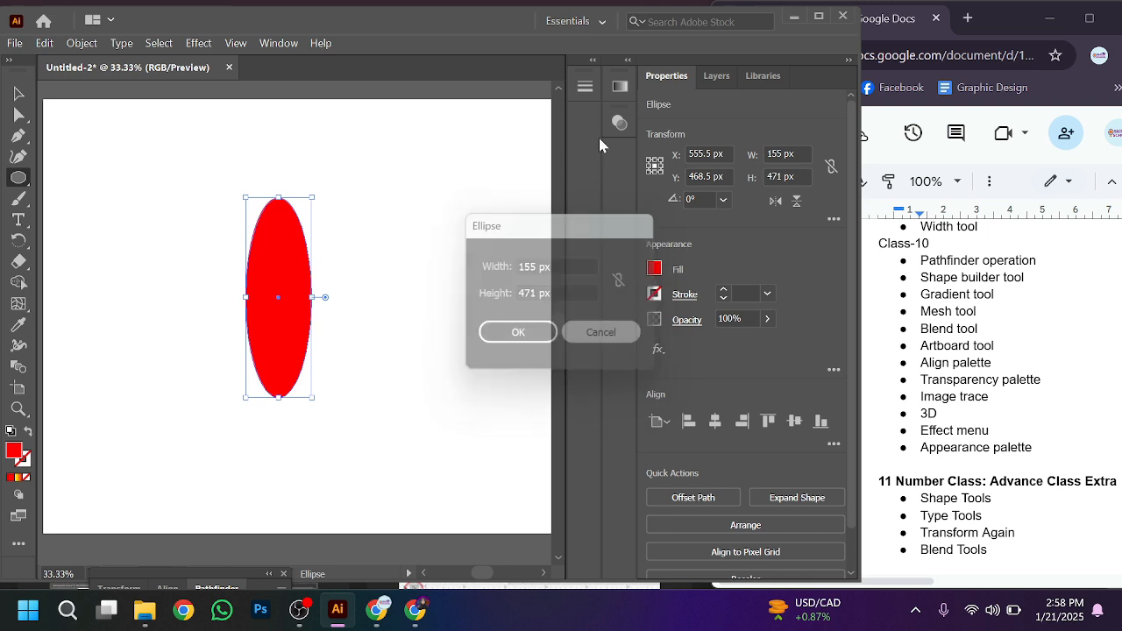
{"action": "left_click_drag", "start_coordinate": [587, 93], "coordinate": [626, 165]}
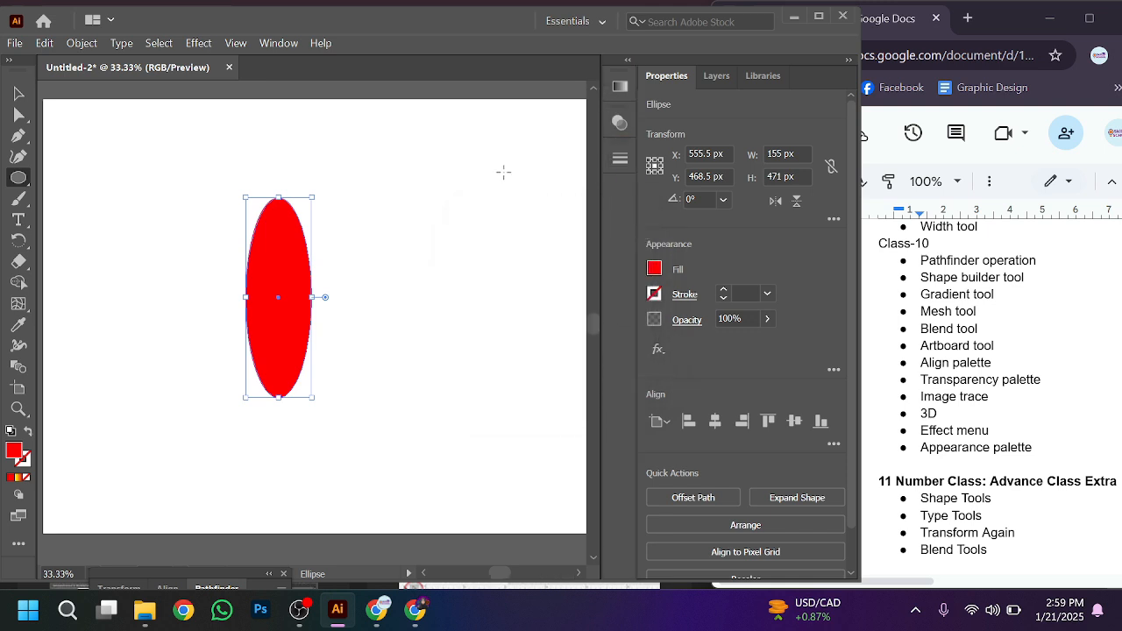
{"action": "left_click", "coordinate": [183, 250]}
{"action": "left_click", "coordinate": [601, 334]}
Copy the red ellipse twice and overlap the copies in a row, at about X 655, Y 475 px and X 768, Y 469 px
{"action": "left_click", "coordinate": [19, 94]}
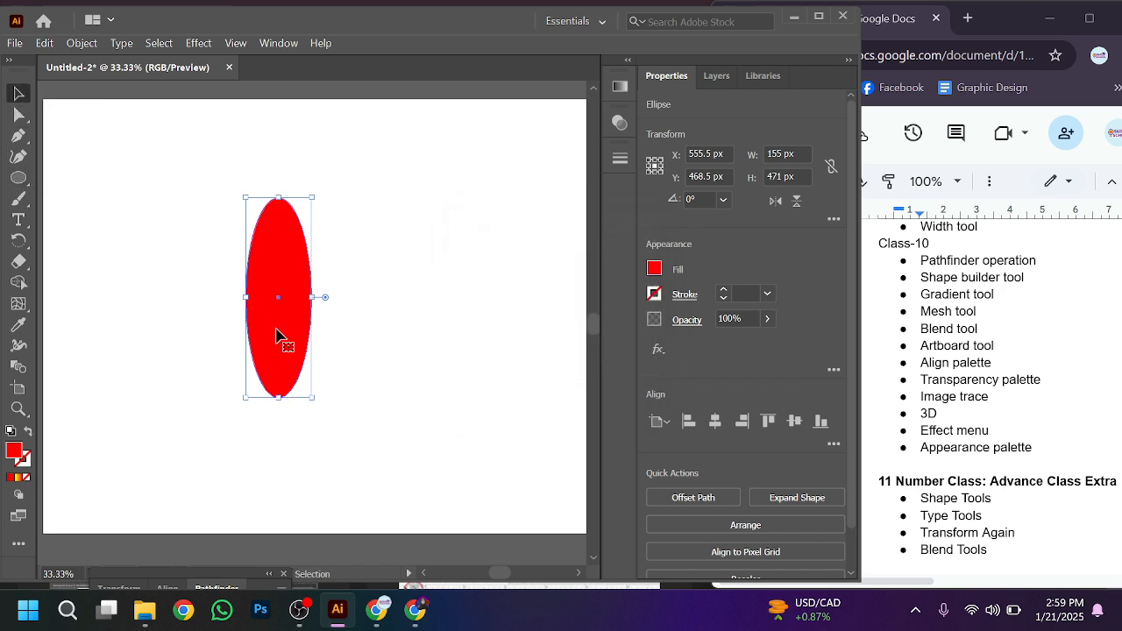
{"action": "key", "text": "a"}
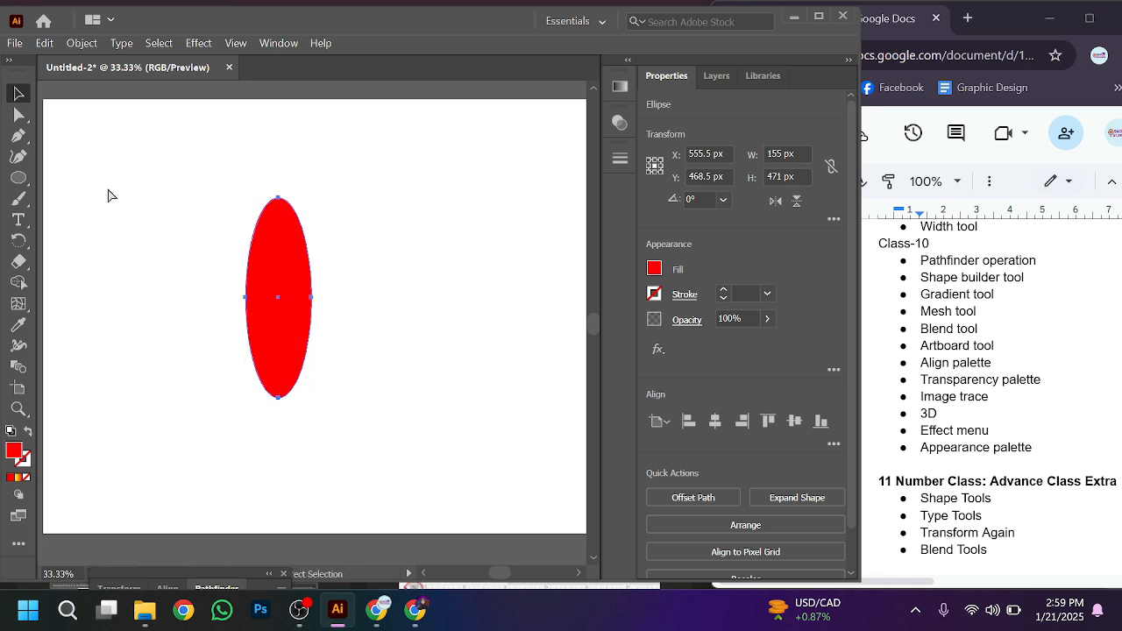
{"action": "left_click", "coordinate": [21, 93]}
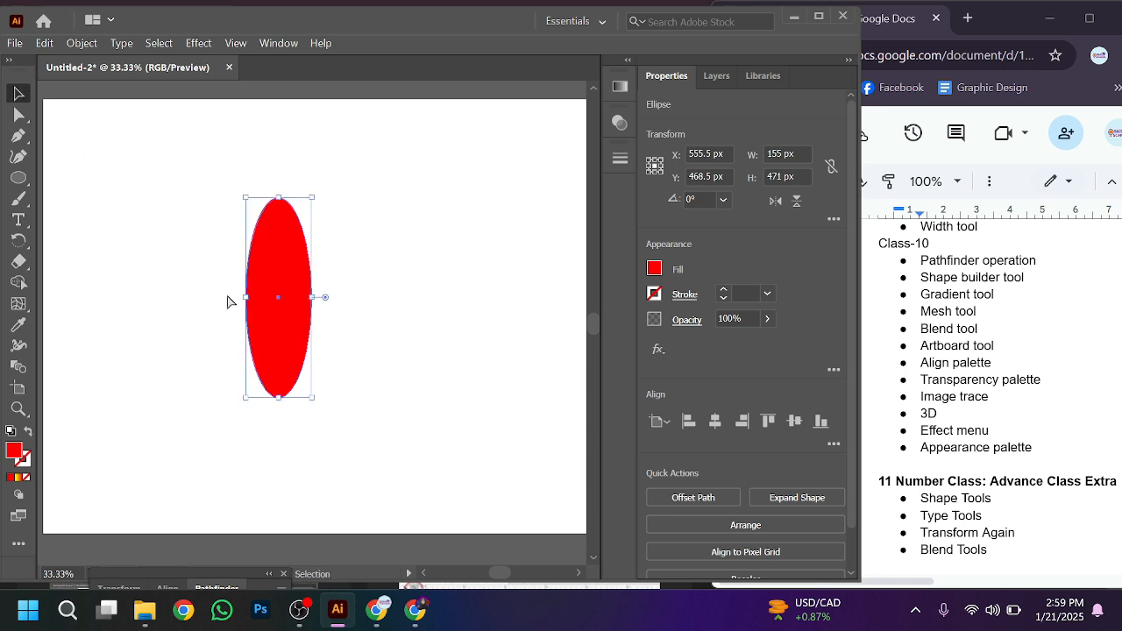
{"action": "key", "text": "a"}
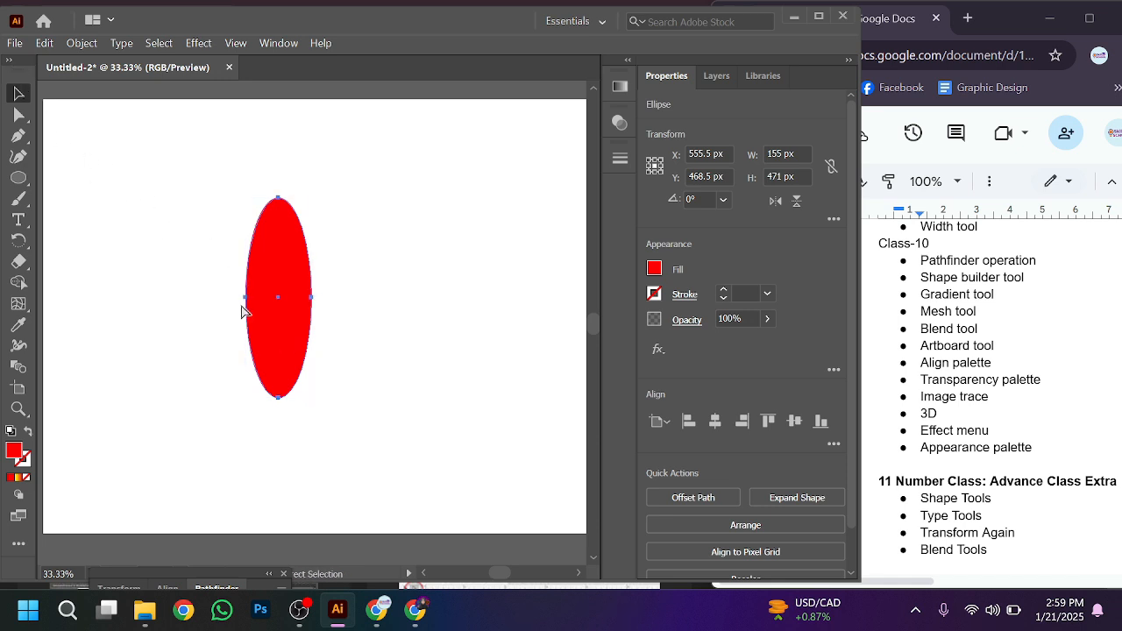
{"action": "left_click", "coordinate": [19, 94]}
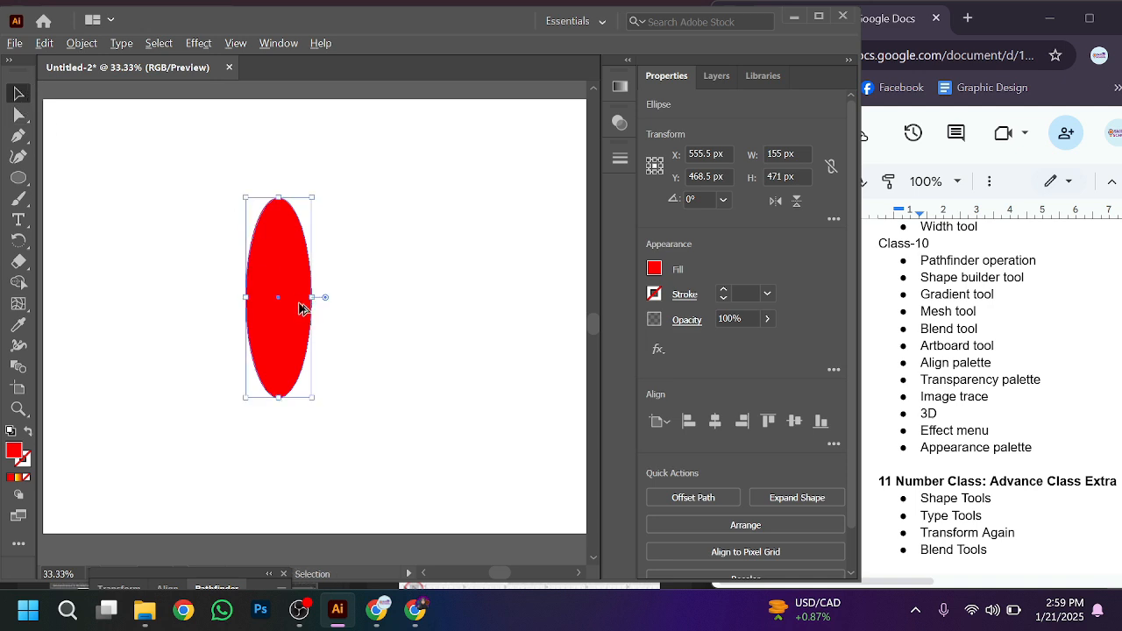
{"action": "left_click_drag", "start_coordinate": [299, 308], "coordinate": [401, 320]}
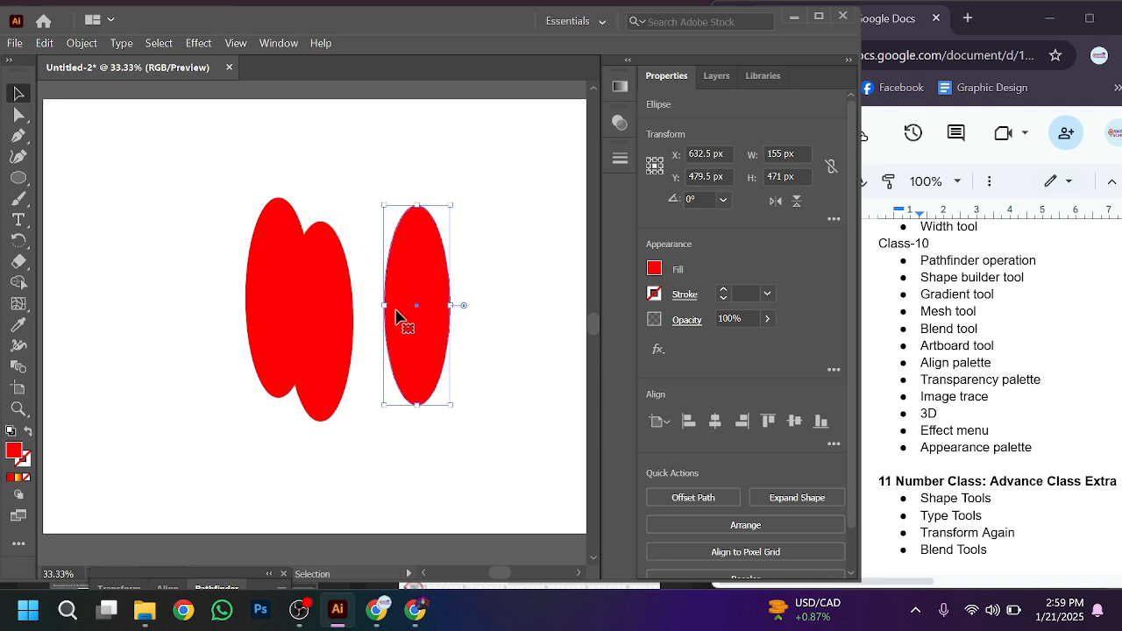
{"action": "mouse_move", "coordinate": [320, 315]}
{"action": "left_mouse_down"}
{"action": "mouse_move", "coordinate": [333, 301]}
{"action": "mouse_move", "coordinate": [321, 294]}
{"action": "left_mouse_up"}
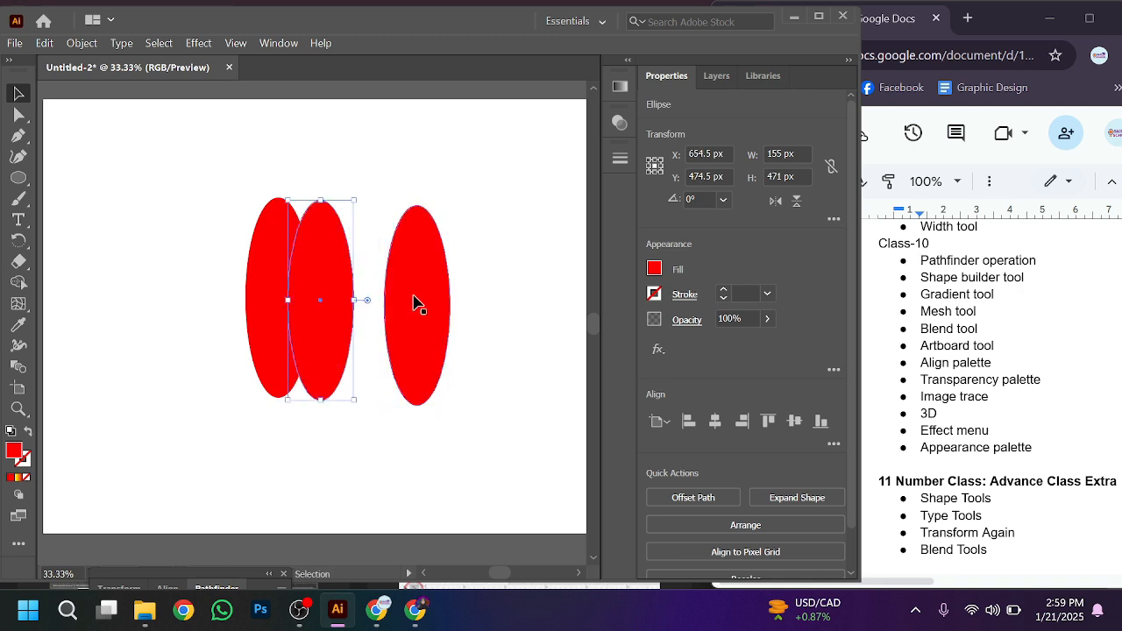
{"action": "left_click_drag", "start_coordinate": [416, 304], "coordinate": [369, 298]}
Fill the middle ellipse with yellow
{"action": "left_click", "coordinate": [320, 286]}
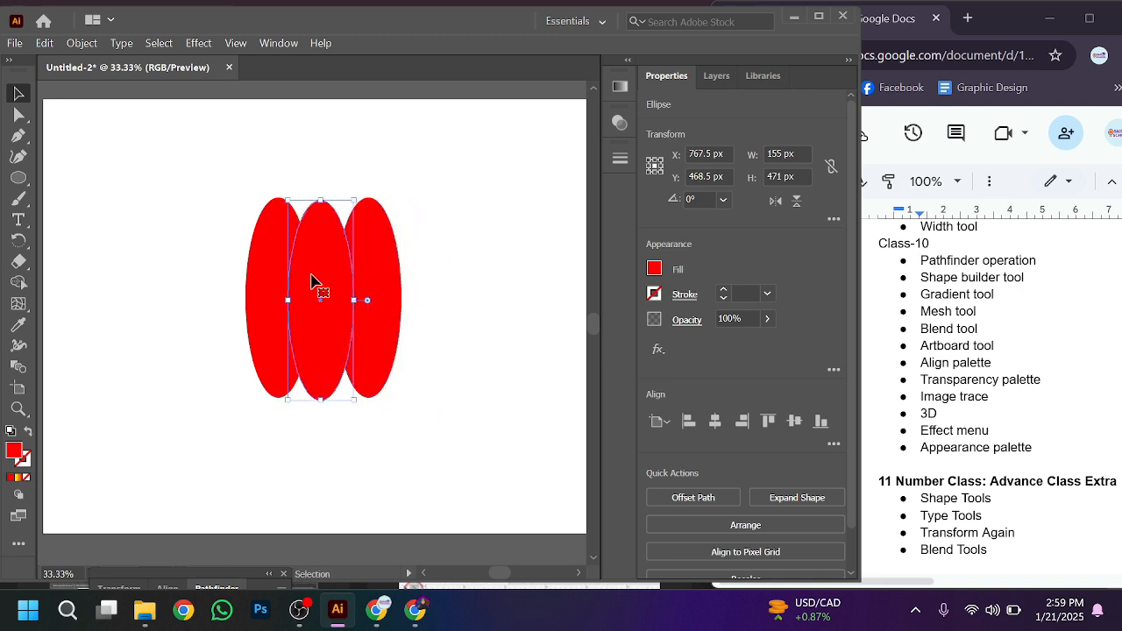
{"action": "left_click", "coordinate": [654, 267]}
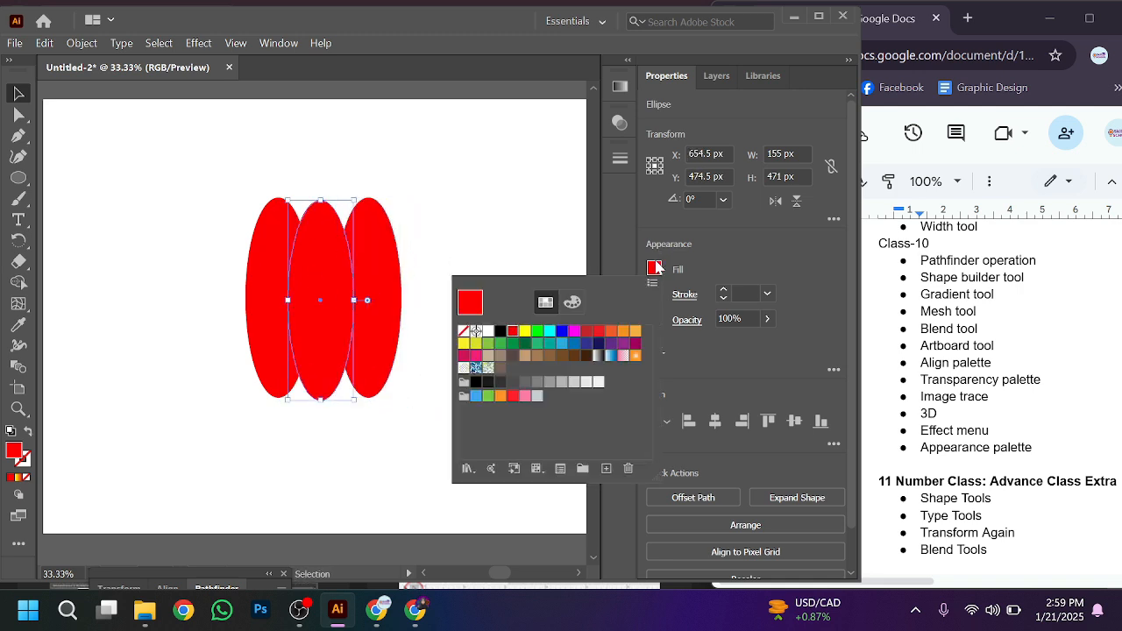
{"action": "left_click", "coordinate": [524, 332]}
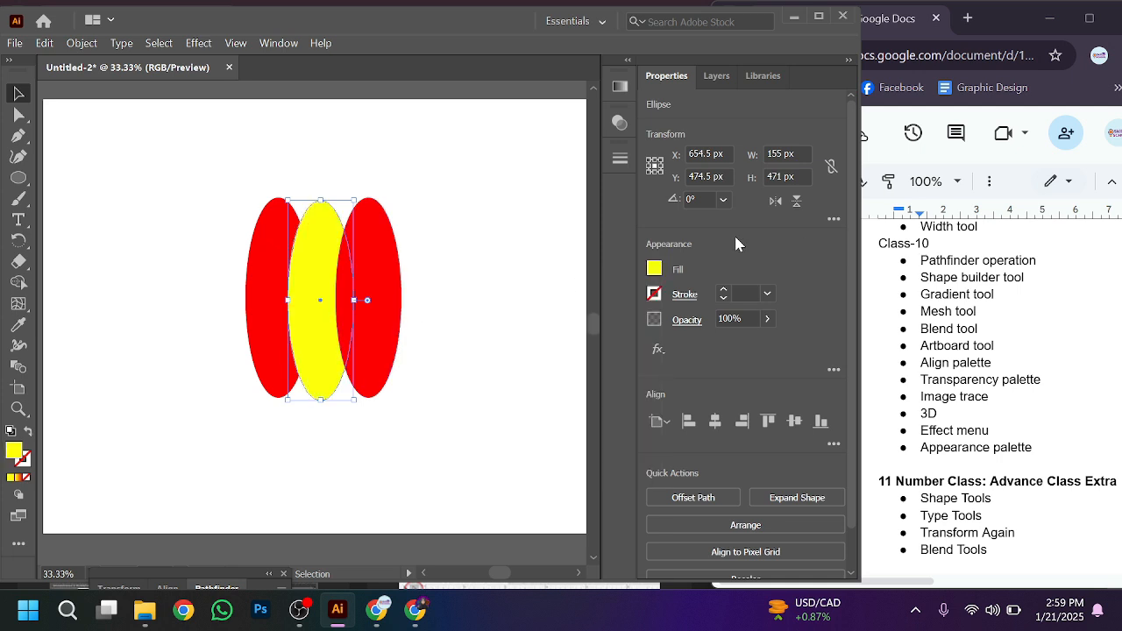
Set all three ellipses to 67% opacity with the Lighten blend mode, and collapse the Transparency palette
{"action": "left_click_drag", "start_coordinate": [202, 191], "coordinate": [414, 340]}
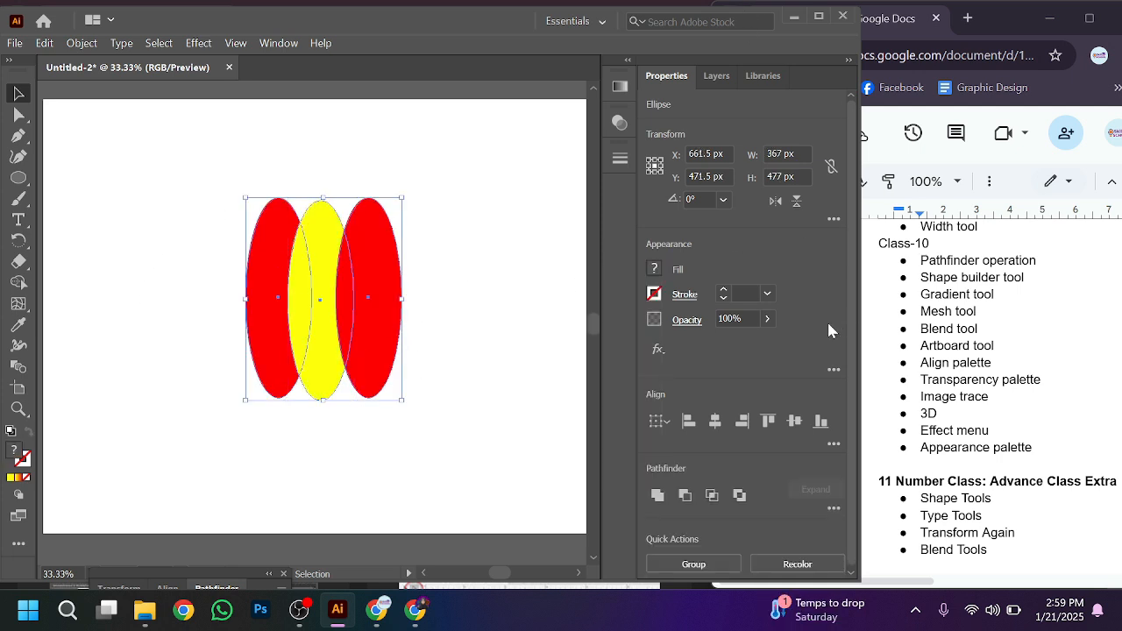
{"action": "left_click", "coordinate": [619, 125]}
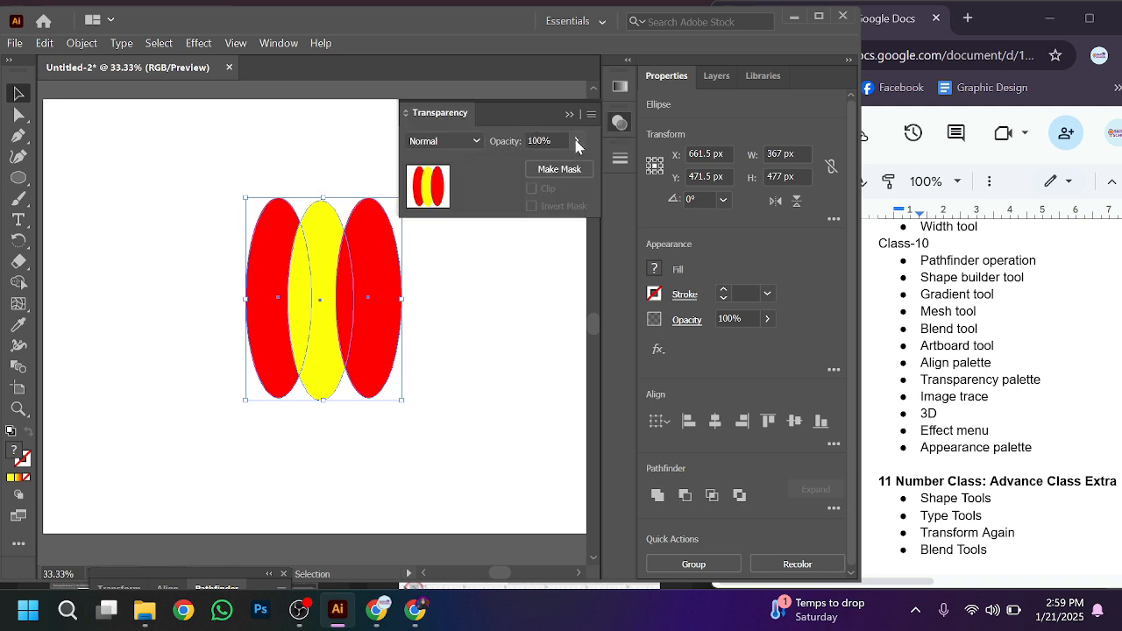
{"action": "left_click", "coordinate": [576, 141]}
{"action": "left_click", "coordinate": [576, 143]}
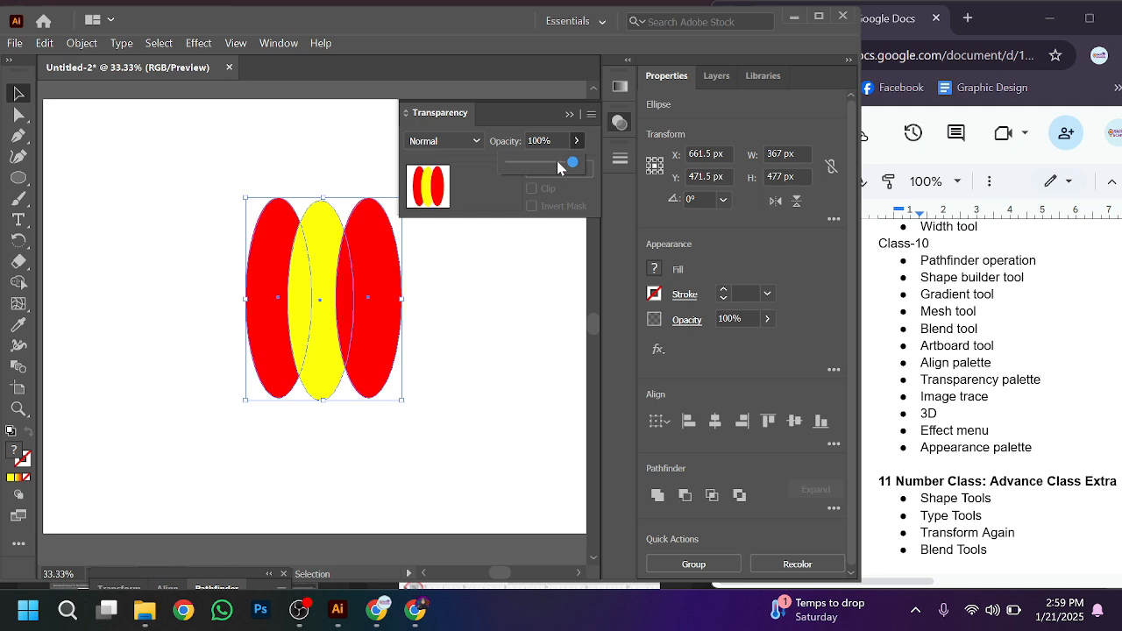
{"action": "left_click_drag", "start_coordinate": [558, 167], "coordinate": [552, 168]}
{"action": "left_click", "coordinate": [470, 140]}
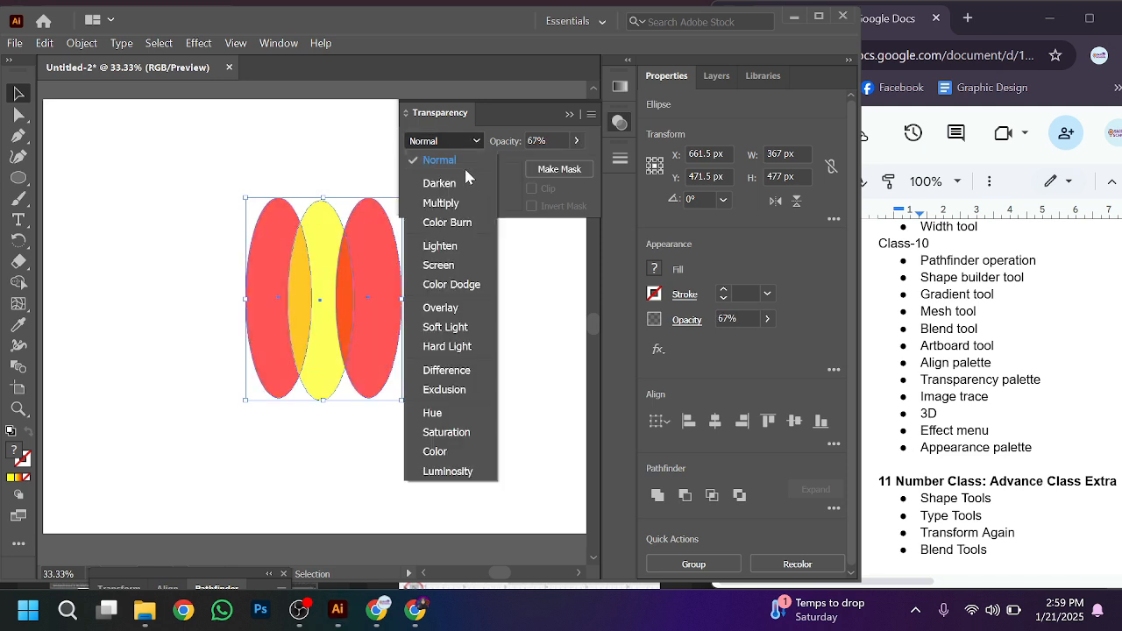
{"action": "left_click", "coordinate": [441, 246]}
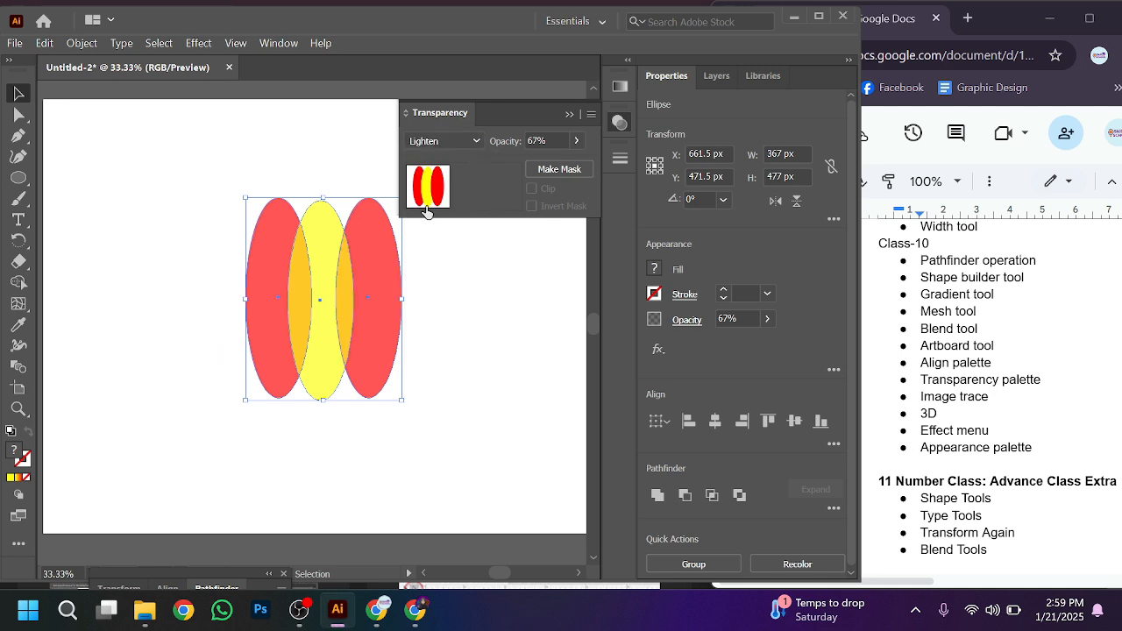
{"action": "left_click", "coordinate": [210, 270]}
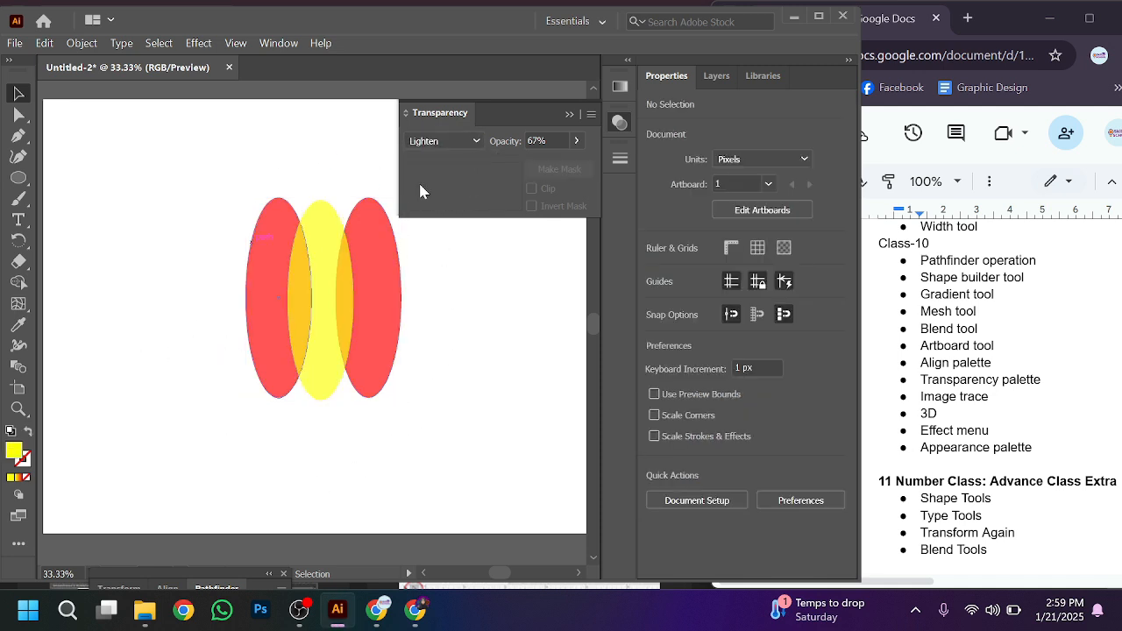
{"action": "left_click", "coordinate": [570, 114]}
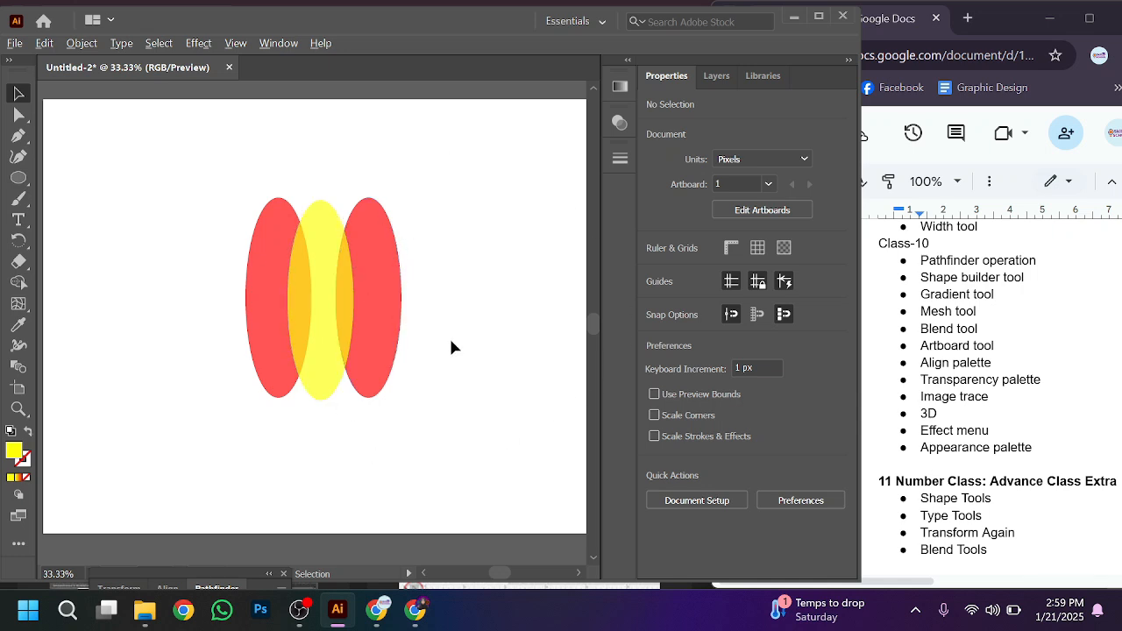
{"action": "scroll", "coordinate": [451, 347], "scroll_direction": "down", "scroll_amount": 2}
{"action": "scroll", "coordinate": [451, 348], "scroll_direction": "up", "scroll_amount": 2}
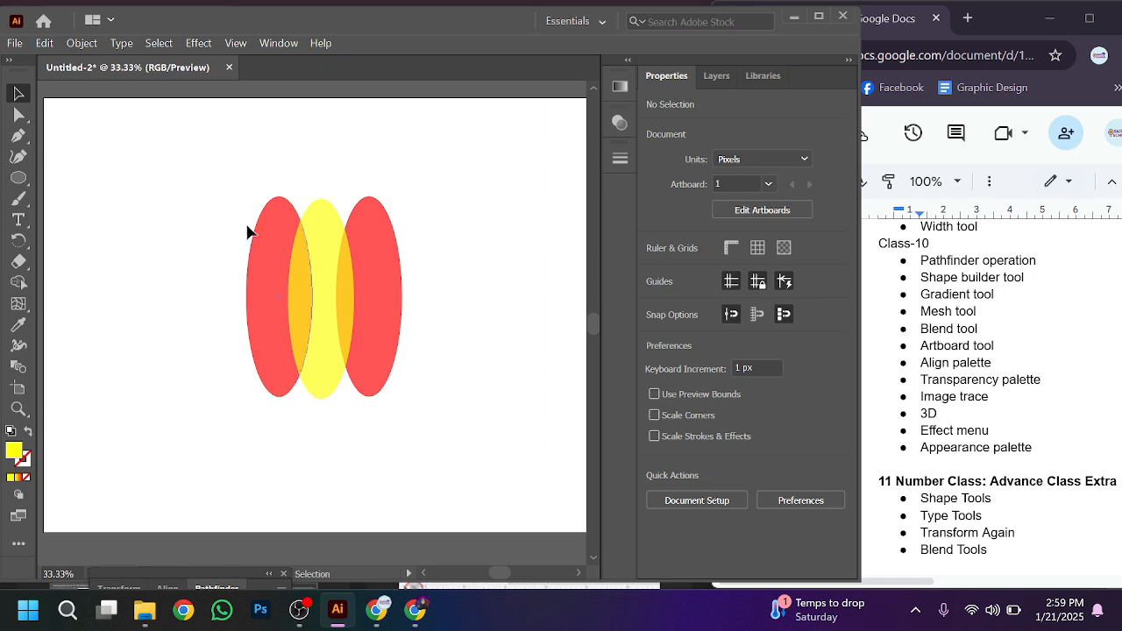
{"action": "left_click_drag", "start_coordinate": [277, 226], "coordinate": [442, 407]}
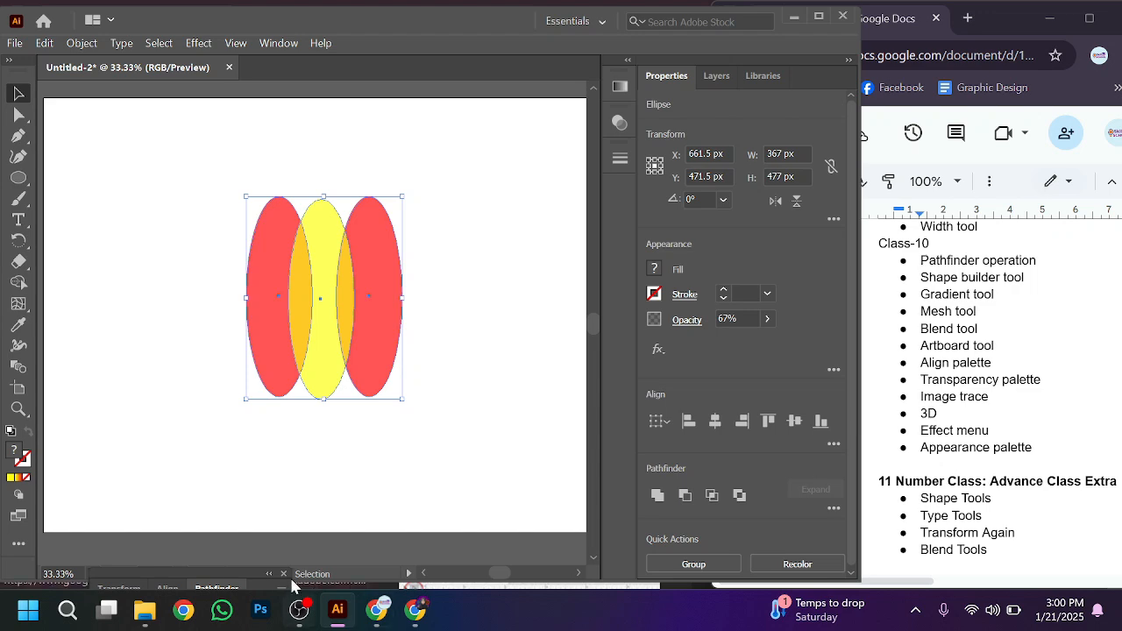
Switch to Chrome, search for "vector magic" in a new tab, and browse the image results
{"action": "left_click", "coordinate": [378, 611]}
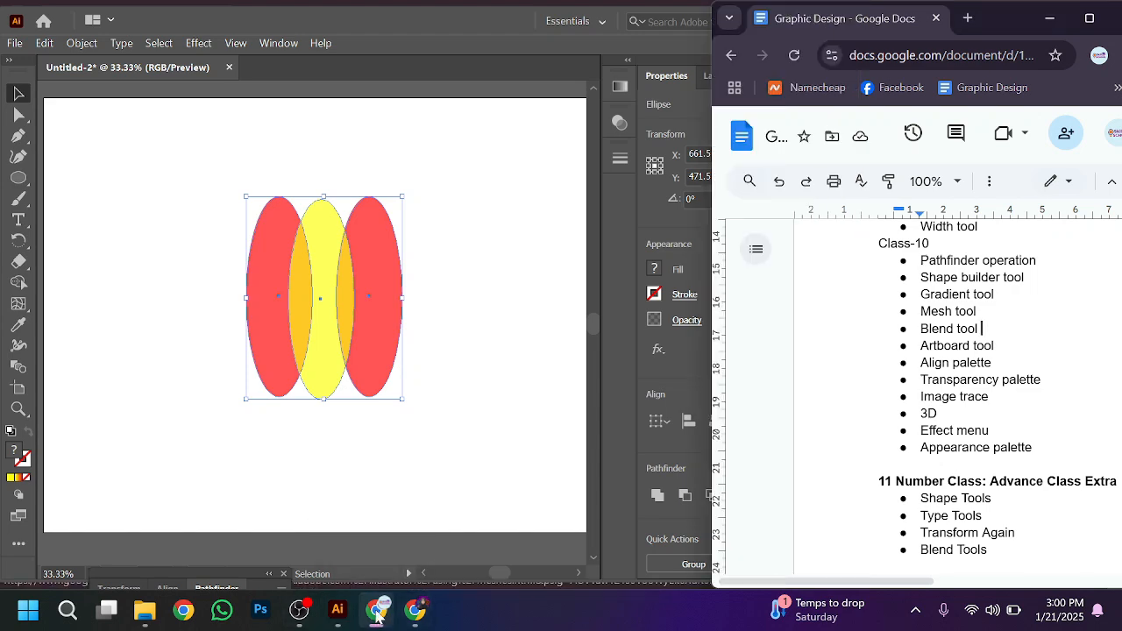
{"action": "left_click", "coordinate": [415, 614]}
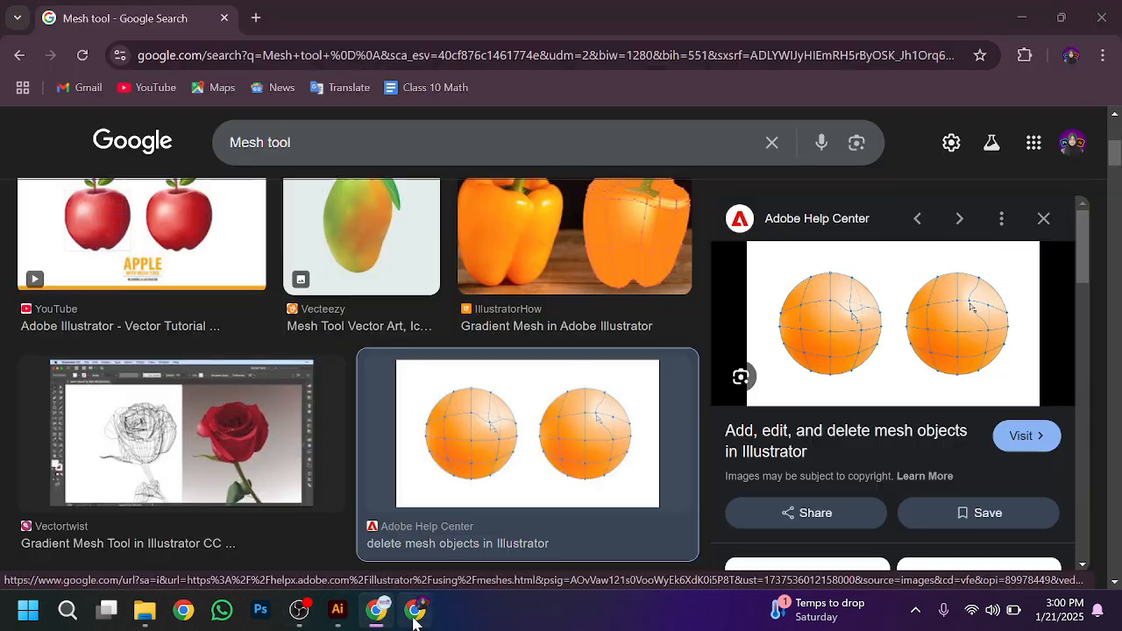
{"action": "left_click", "coordinate": [254, 19]}
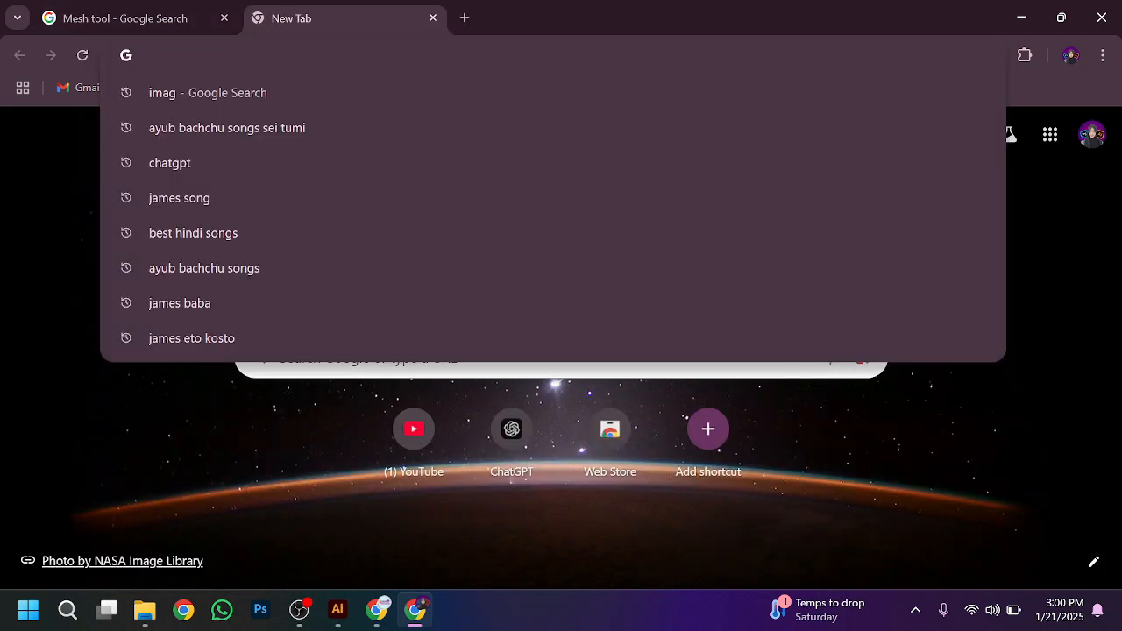
{"action": "type", "text": "vac"}
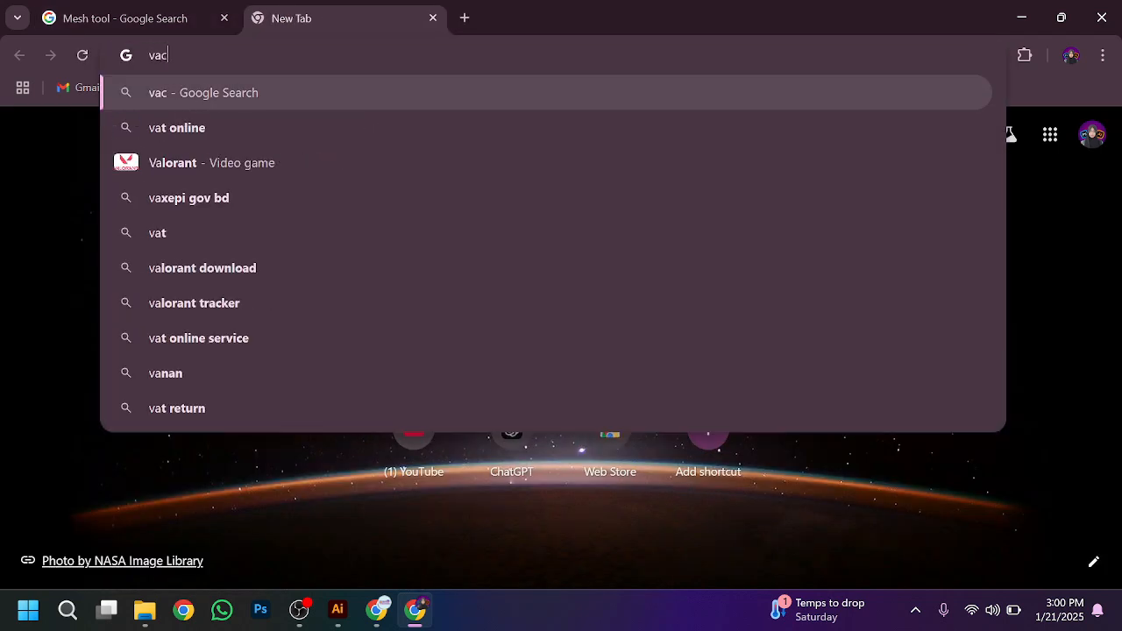
{"action": "type", "text": "tor"}
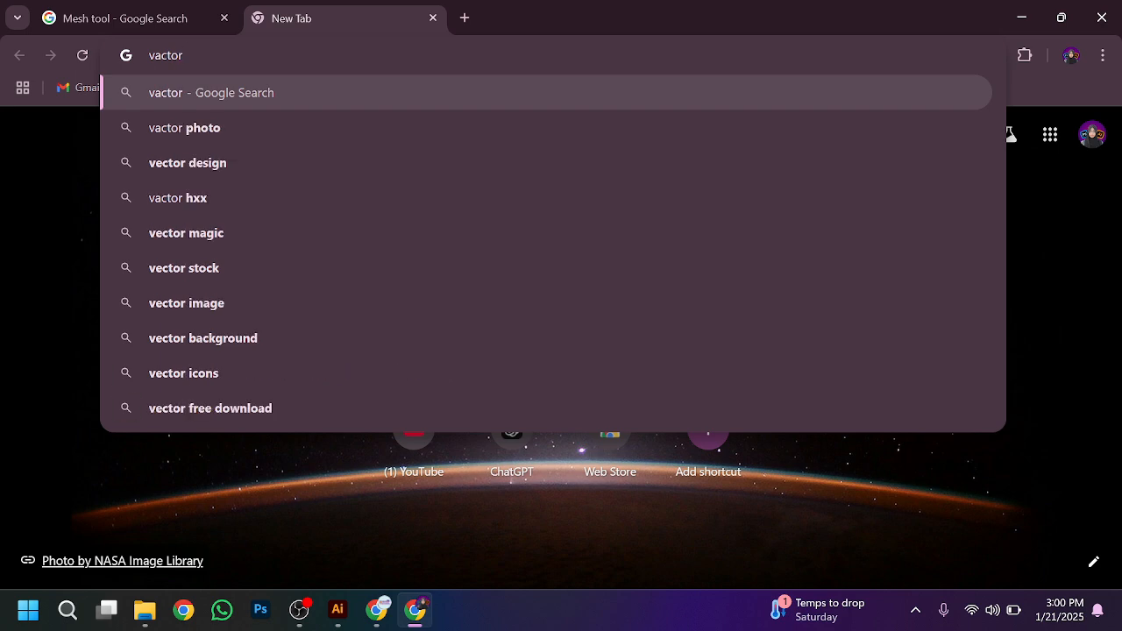
{"action": "left_click", "coordinate": [273, 235]}
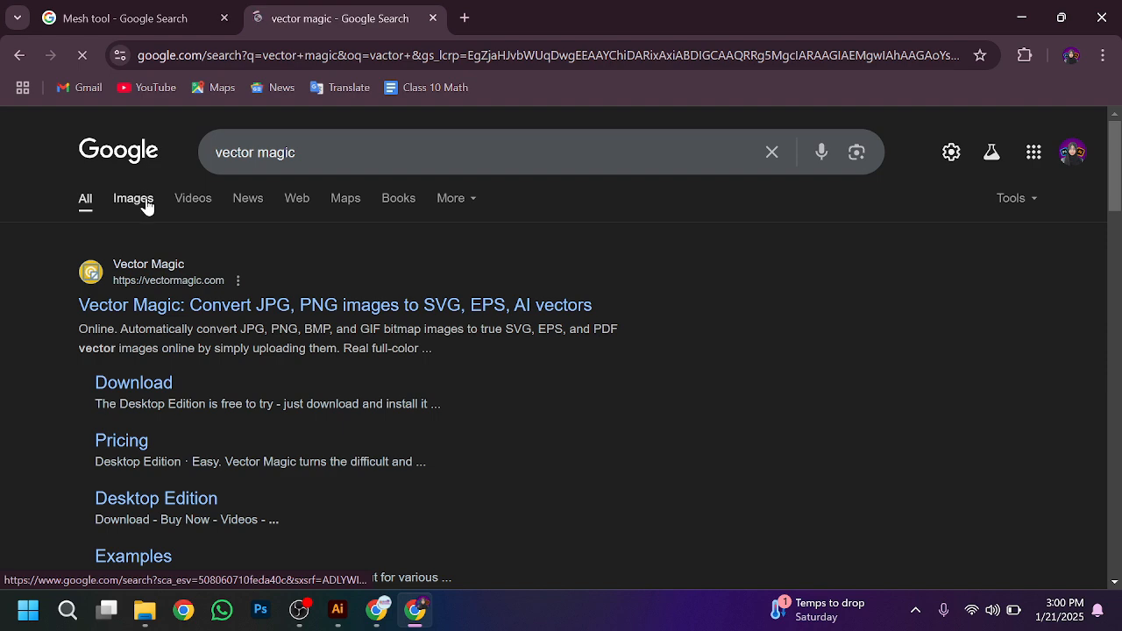
{"action": "left_click", "coordinate": [145, 200]}
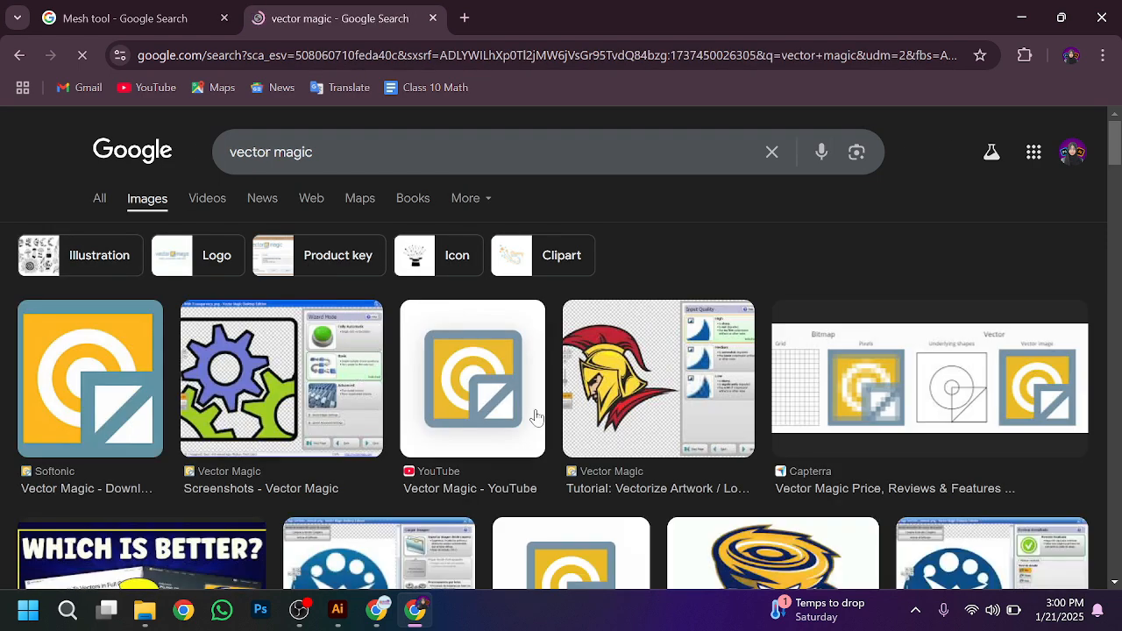
{"action": "scroll", "coordinate": [563, 377], "scroll_direction": "down", "scroll_amount": 1}
{"action": "left_click", "coordinate": [606, 310]}
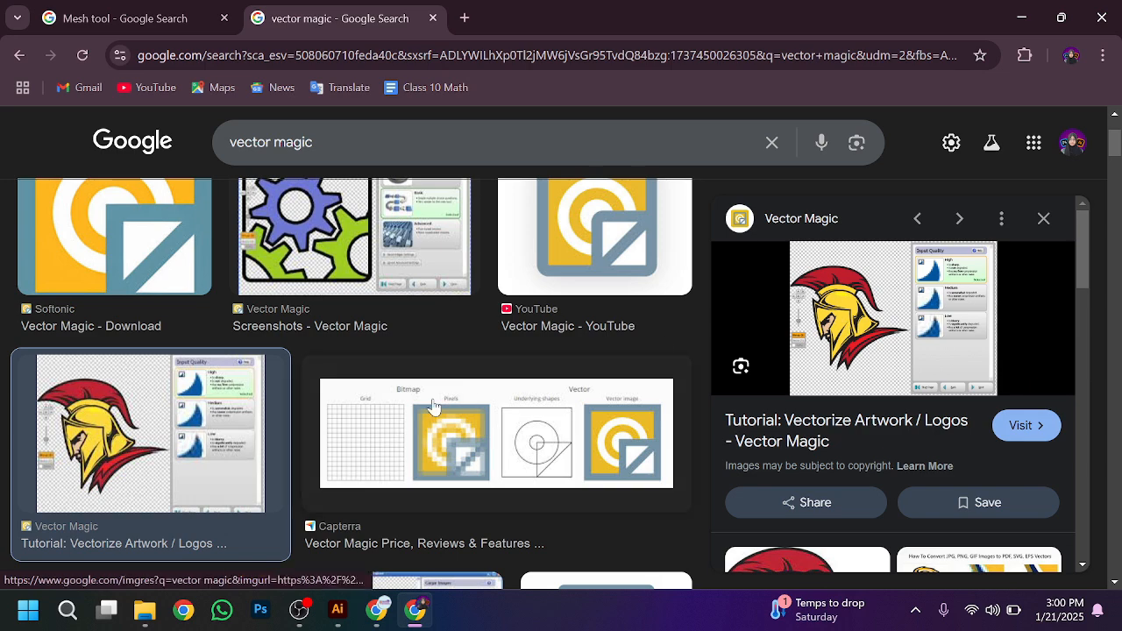
{"action": "scroll", "coordinate": [434, 408], "scroll_direction": "down", "scroll_amount": 8}
{"action": "scroll", "coordinate": [434, 408], "scroll_direction": "up", "scroll_amount": 5}
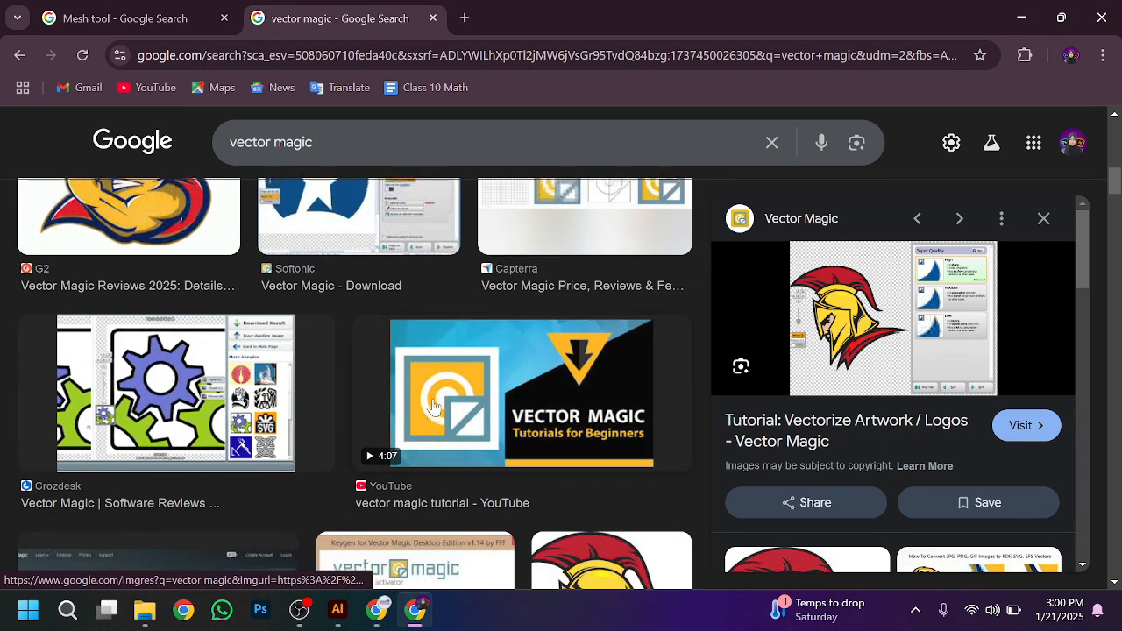
Refine the image search to "vector magic cartoon"
{"action": "left_click", "coordinate": [313, 143]}
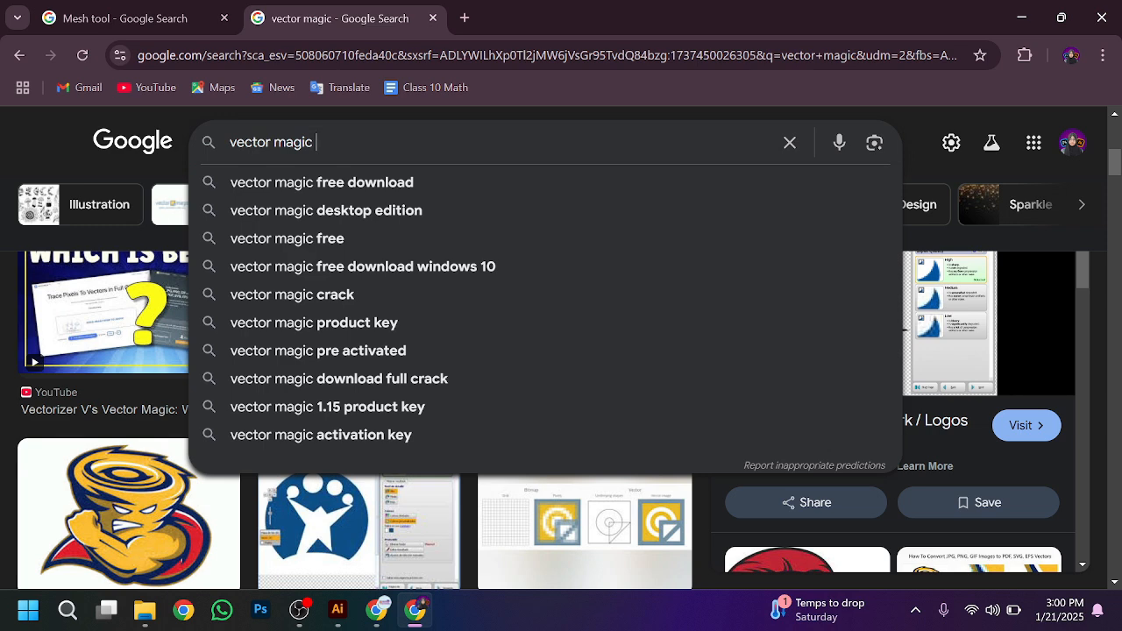
{"action": "type", "text": "cart"}
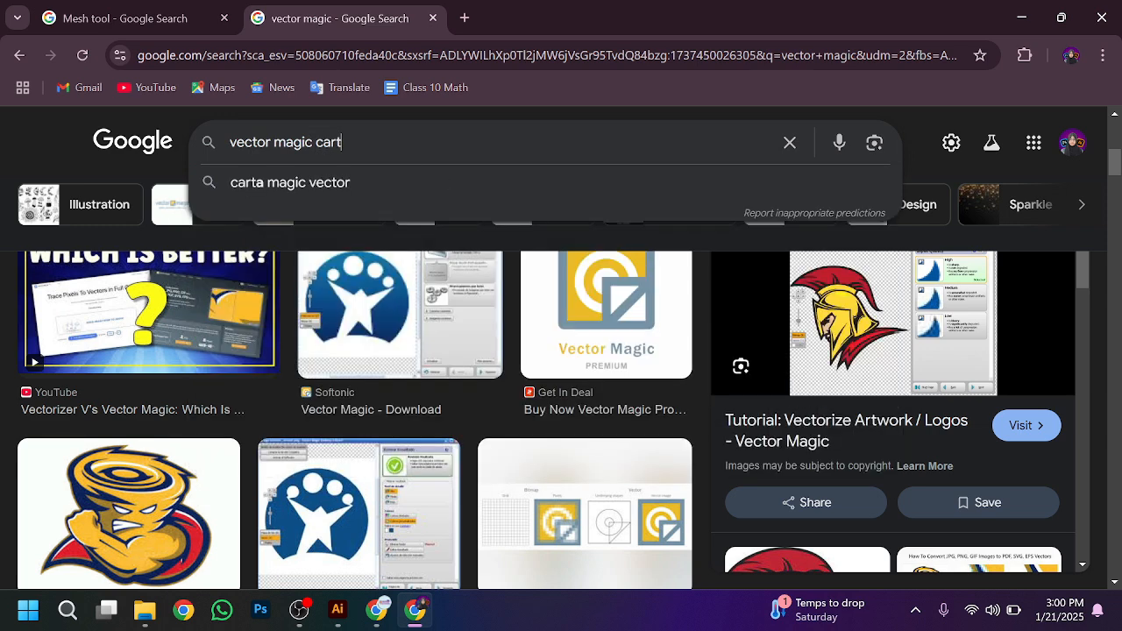
{"action": "type", "text": "oon"}
{"action": "key", "text": "Return"}
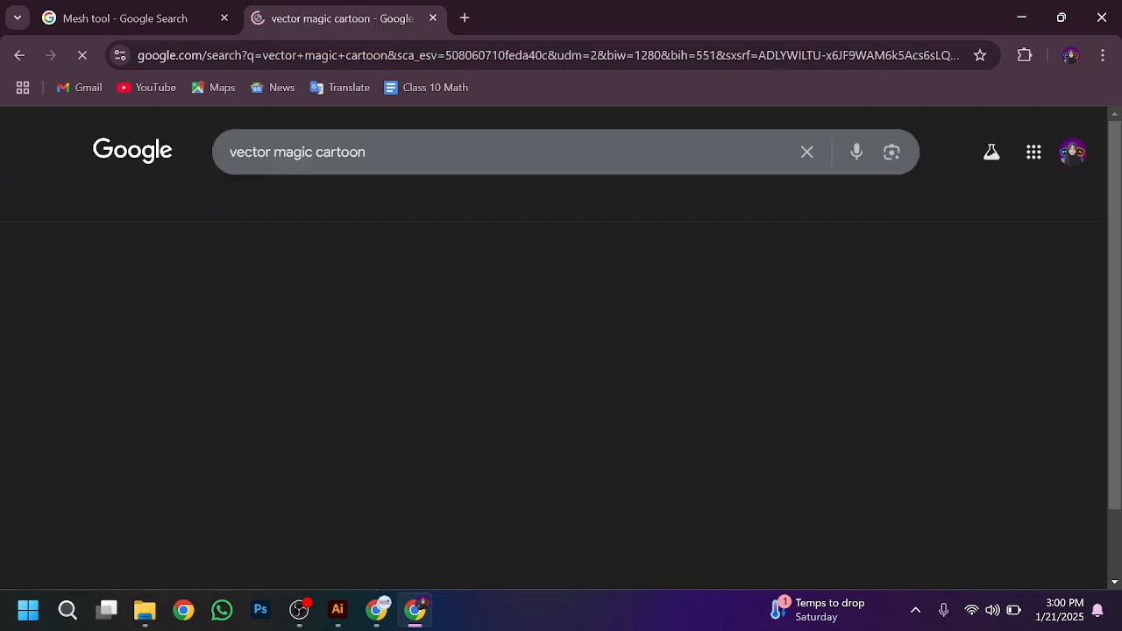
Open the preview of the Shutterstock magic wand with yellow stars and copy the image
{"action": "scroll", "coordinate": [360, 431], "scroll_direction": "down", "scroll_amount": 4}
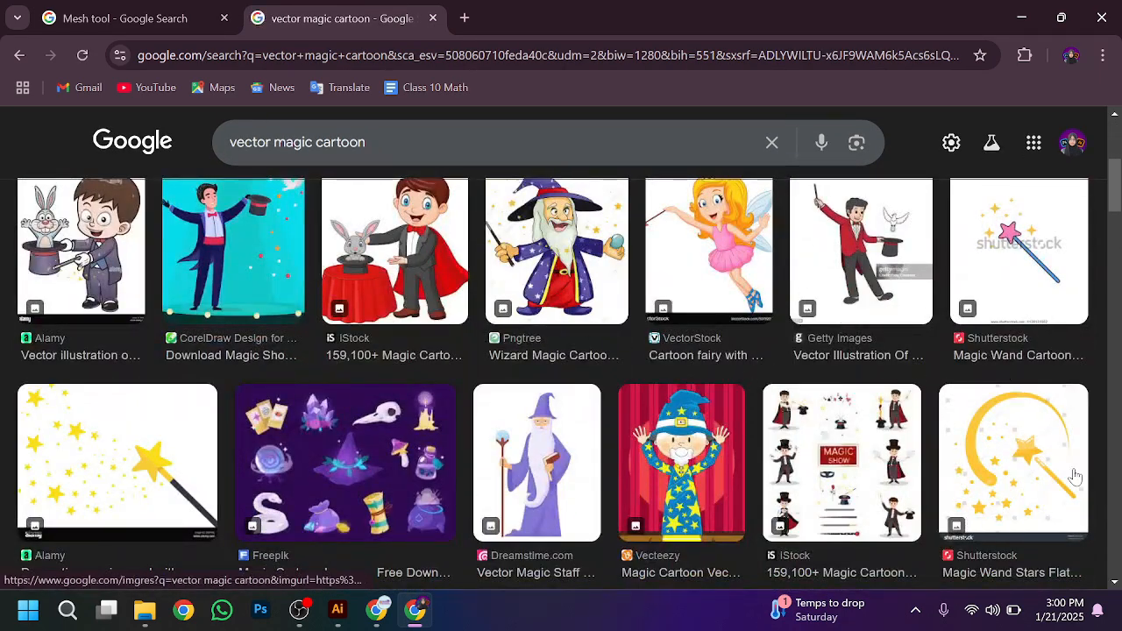
{"action": "scroll", "coordinate": [1034, 341], "scroll_direction": "down", "scroll_amount": 2}
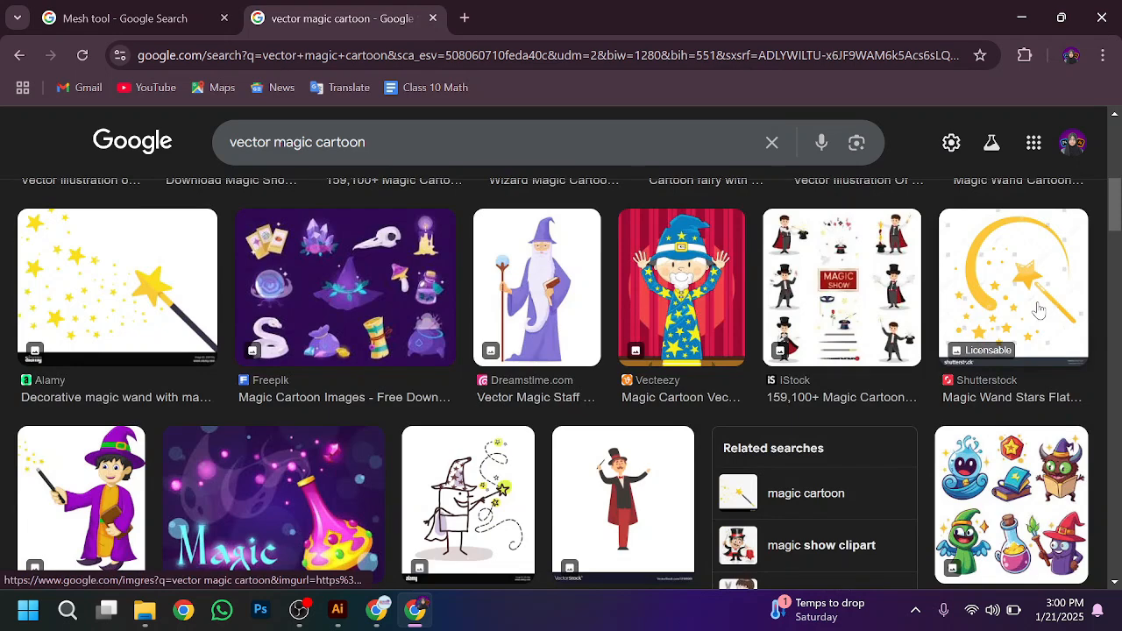
{"action": "left_click", "coordinate": [980, 282]}
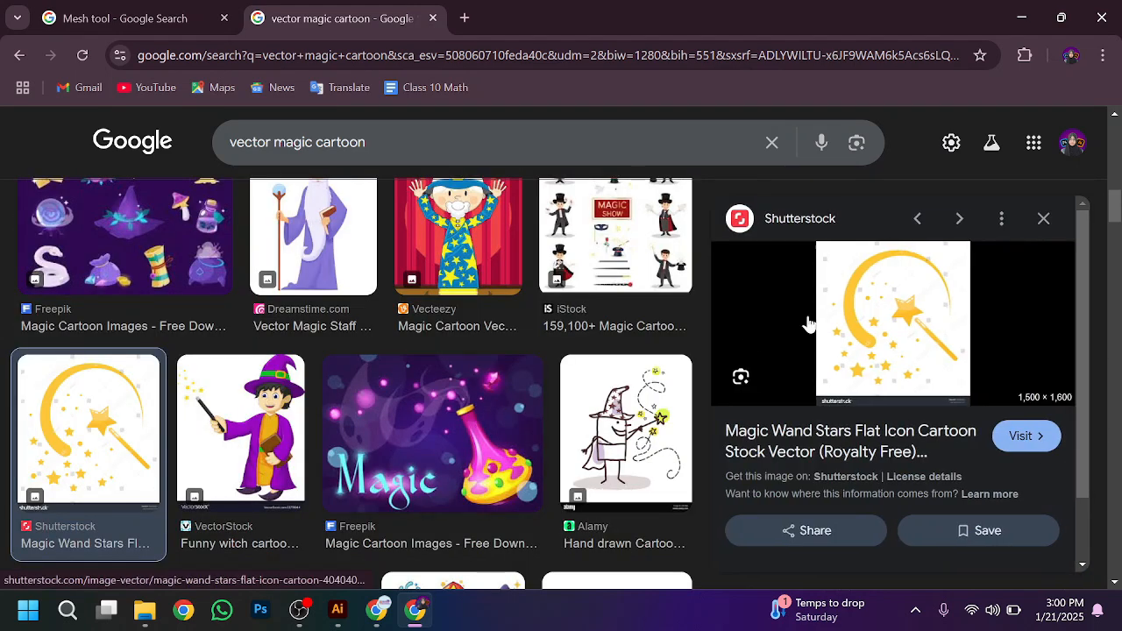
{"action": "right_click", "coordinate": [906, 298]}
{"action": "scroll", "coordinate": [768, 232], "scroll_direction": "down", "scroll_amount": 2}
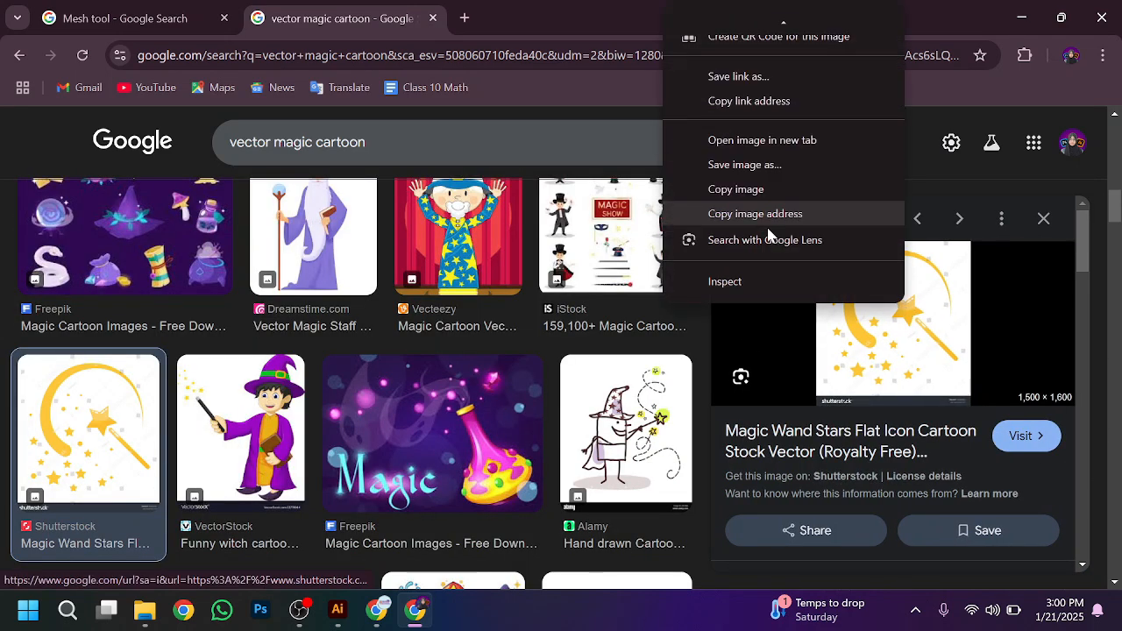
{"action": "left_click", "coordinate": [759, 189]}
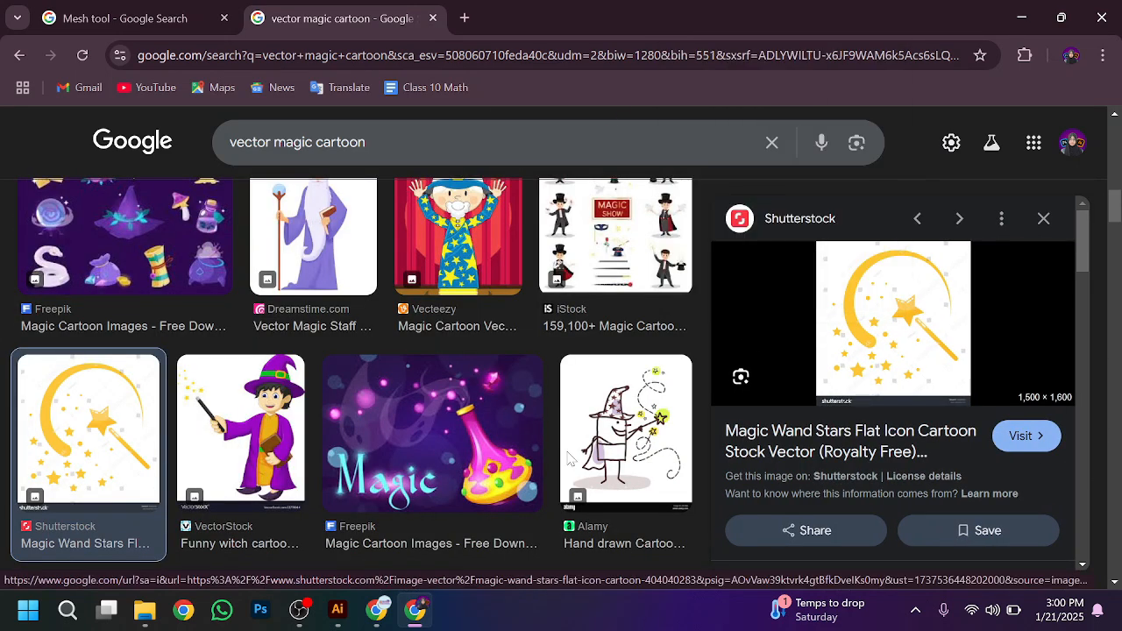
Switch back to Illustrator and move the three ellipses one by one to the artboard's left edge
{"action": "left_click", "coordinate": [339, 611]}
{"action": "left_click", "coordinate": [470, 373]}
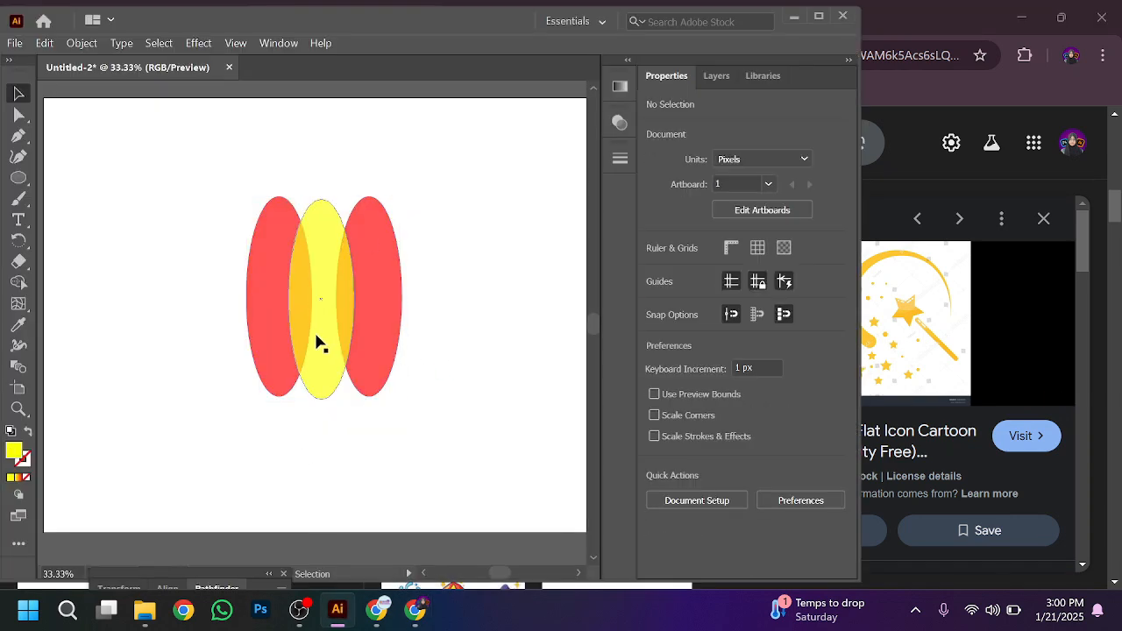
{"action": "left_click_drag", "start_coordinate": [321, 333], "coordinate": [68, 313]}
{"action": "left_click_drag", "start_coordinate": [289, 346], "coordinate": [99, 293]}
{"action": "left_click_drag", "start_coordinate": [364, 318], "coordinate": [106, 282]}
{"action": "left_click", "coordinate": [345, 334]}
Paste the magic wand image and scale it down to about 718 by 711 px, centred near X 536, Y 527 px
{"action": "key", "text": "ctrl+v"}
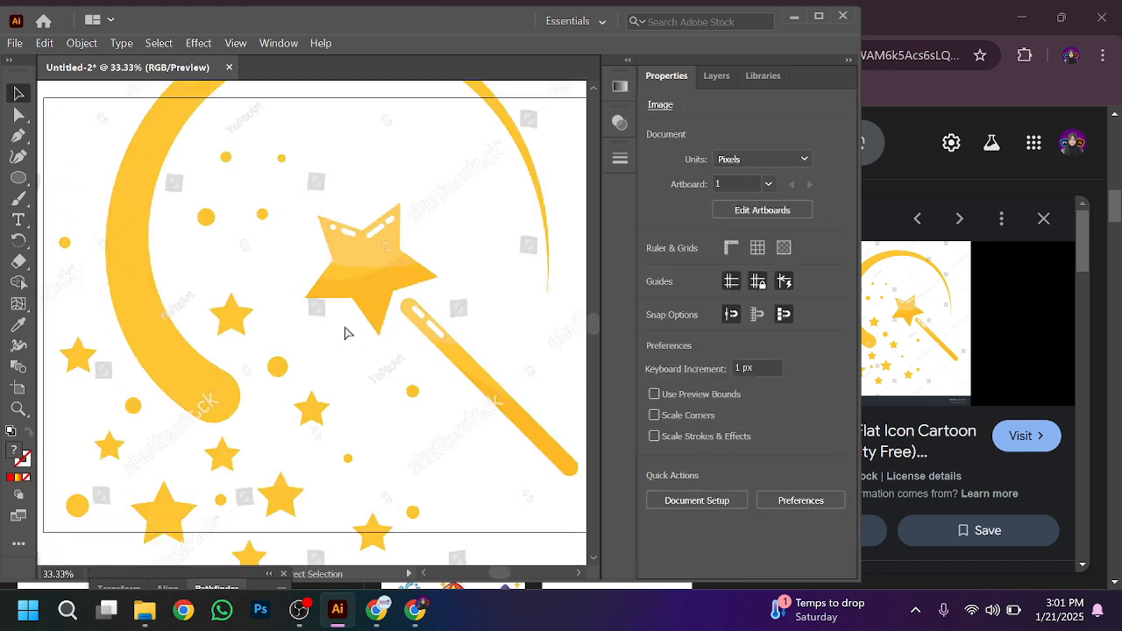
{"action": "scroll", "coordinate": [349, 307], "scroll_direction": "down", "scroll_amount": 3}
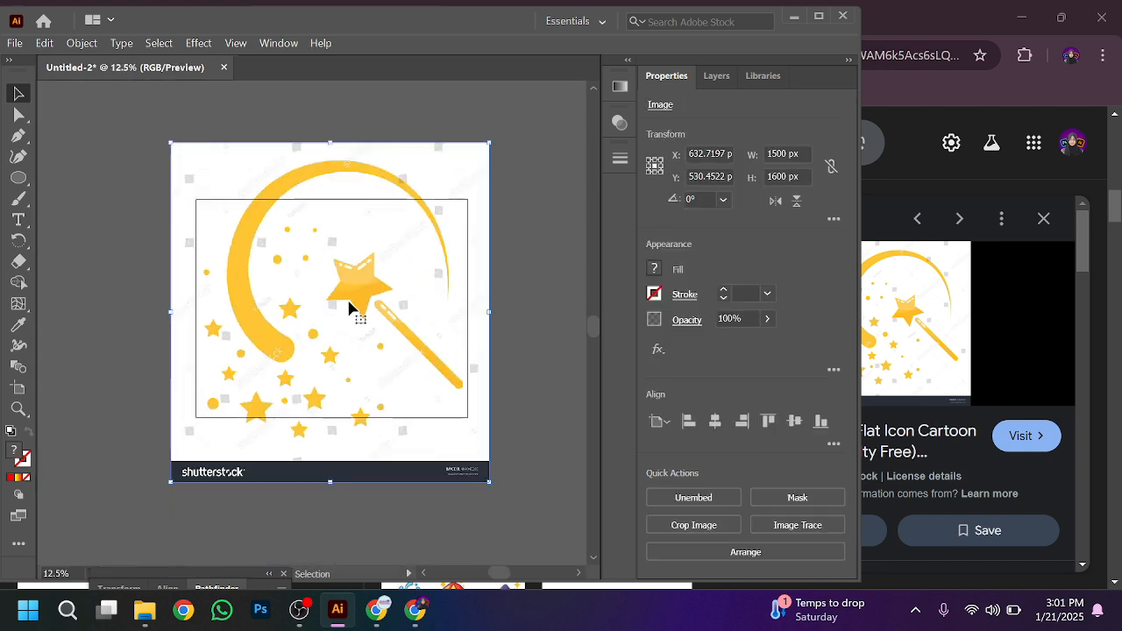
{"action": "left_click_drag", "start_coordinate": [457, 183], "coordinate": [349, 283]}
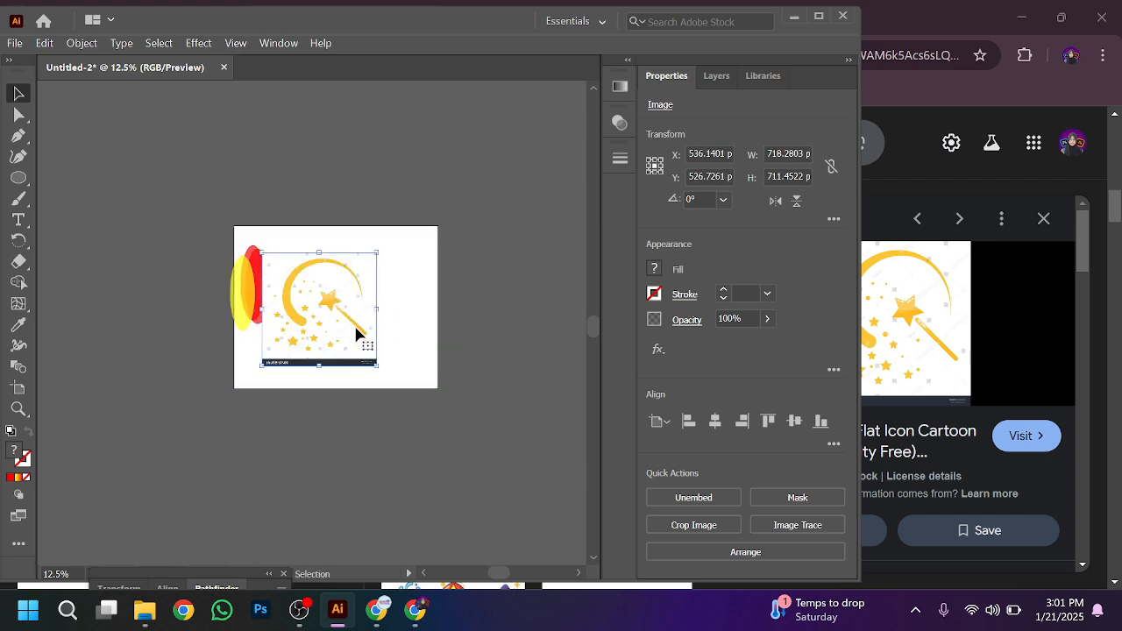
{"action": "scroll", "coordinate": [356, 333], "scroll_direction": "up", "scroll_amount": 7}
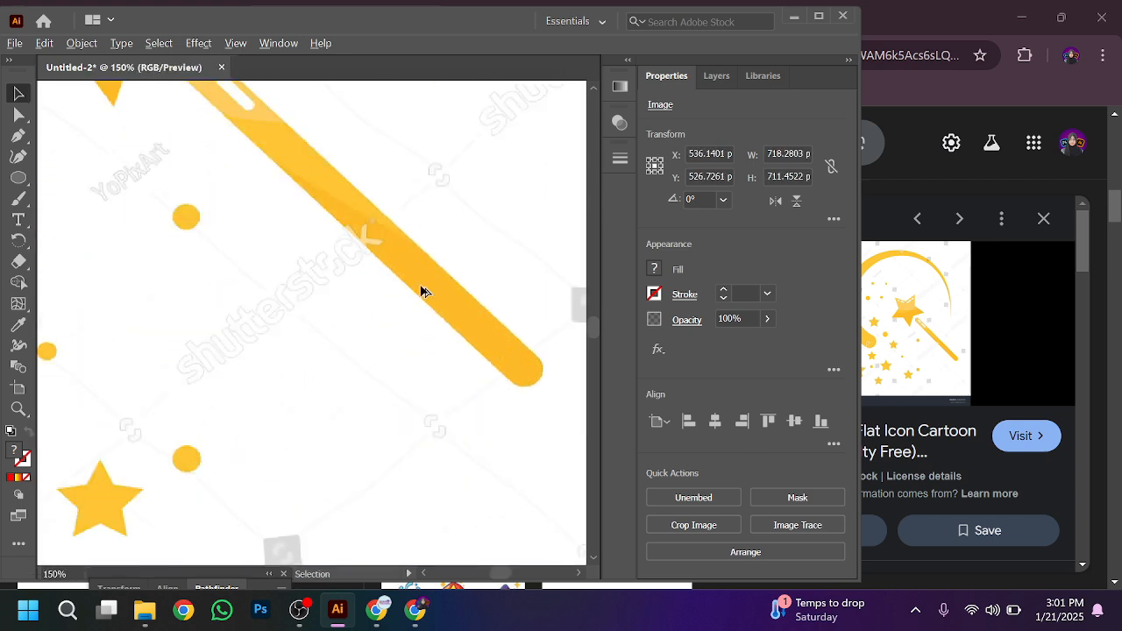
{"action": "scroll", "coordinate": [443, 275], "scroll_direction": "up", "scroll_amount": 3}
{"action": "scroll", "coordinate": [444, 275], "scroll_direction": "down", "scroll_amount": 5}
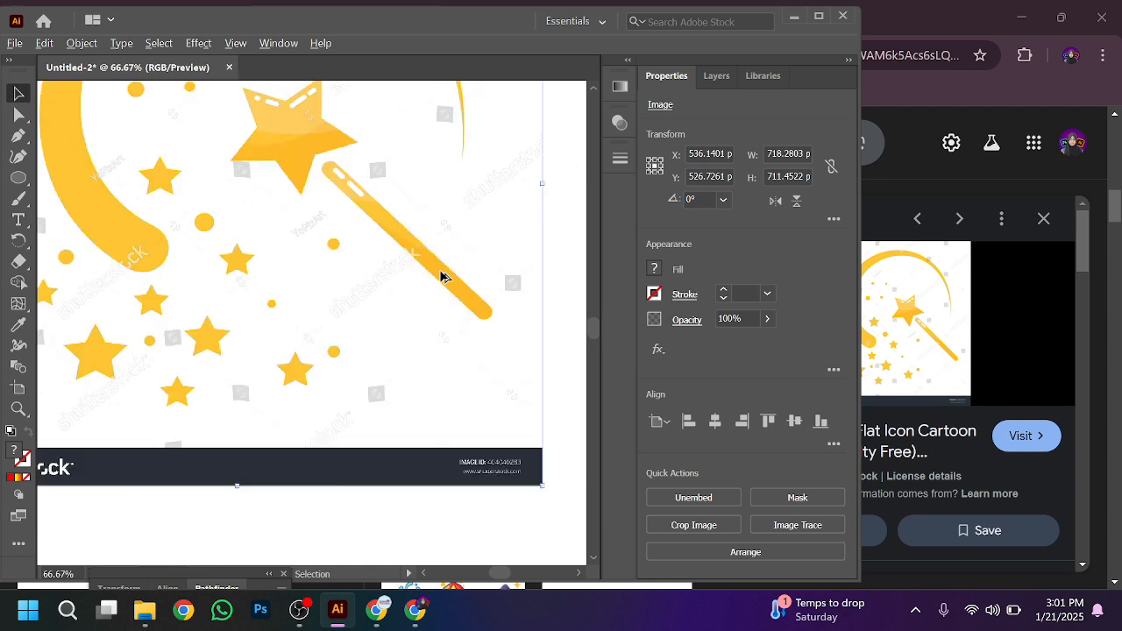
Move the magic wand image across to about X 640 px and open the Image Trace settings beside it
{"action": "scroll", "coordinate": [443, 275], "scroll_direction": "down", "scroll_amount": 2}
{"action": "left_click_drag", "start_coordinate": [388, 281], "coordinate": [439, 341]}
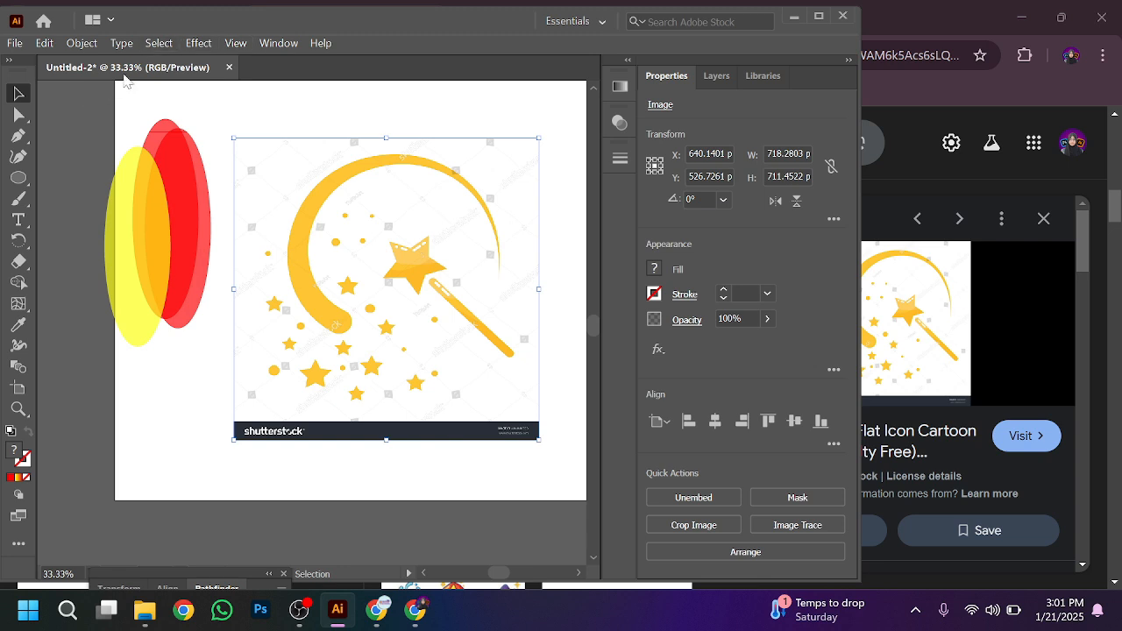
{"action": "left_click", "coordinate": [277, 44]}
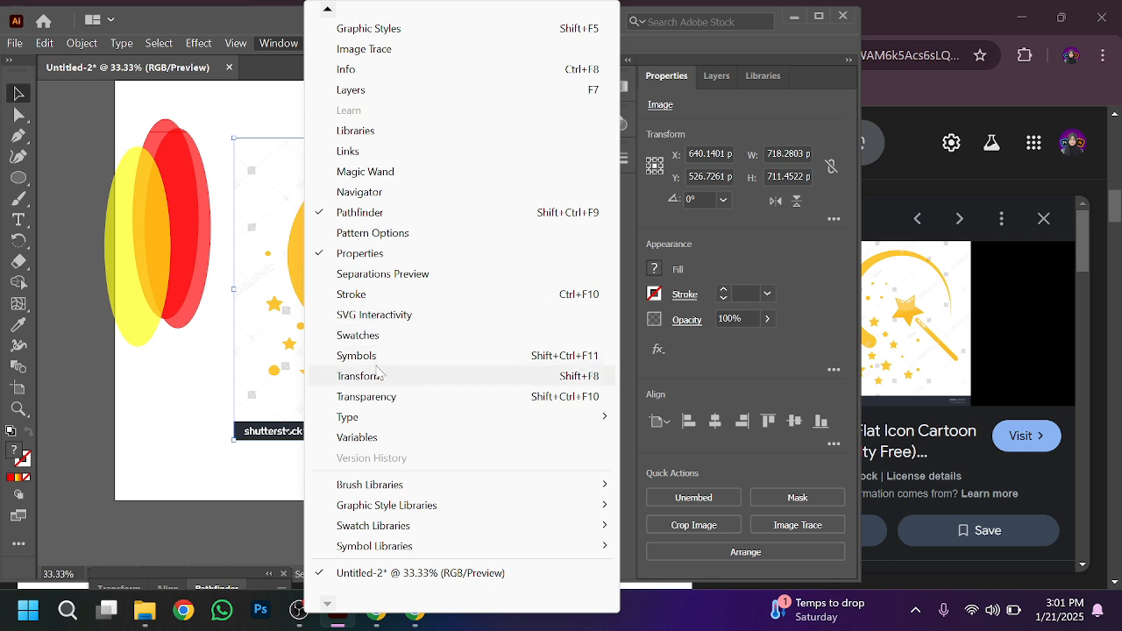
{"action": "left_click", "coordinate": [394, 50]}
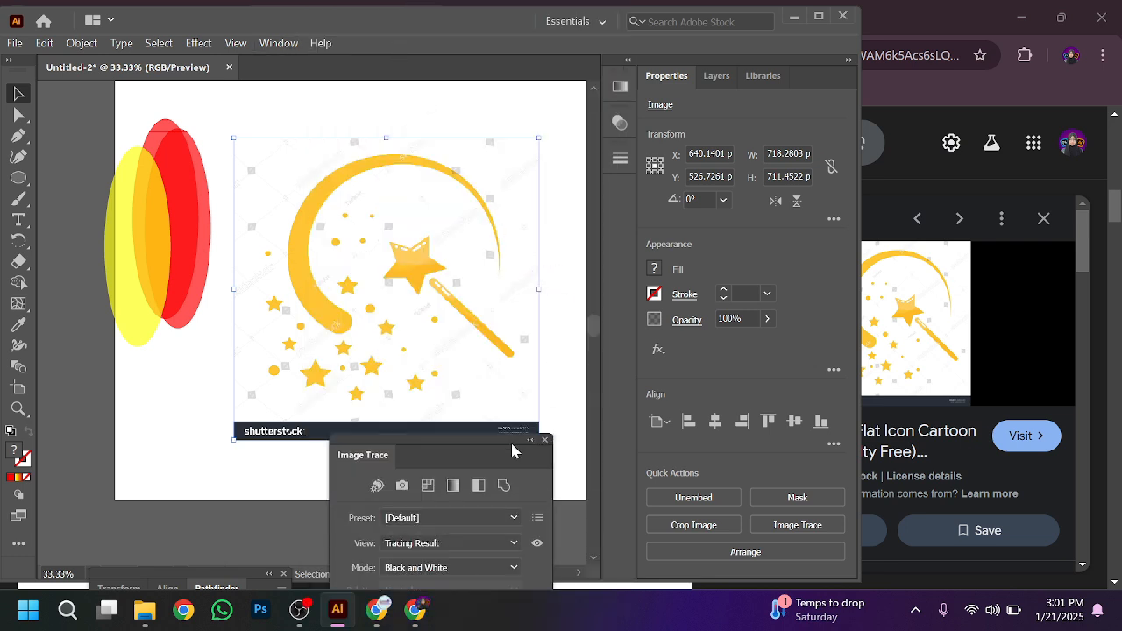
{"action": "mouse_move", "coordinate": [510, 440]}
{"action": "left_mouse_down"}
{"action": "mouse_move", "coordinate": [602, 156]}
{"action": "mouse_move", "coordinate": [672, 77]}
{"action": "mouse_move", "coordinate": [707, 77]}
{"action": "mouse_move", "coordinate": [551, 81]}
{"action": "left_mouse_up"}
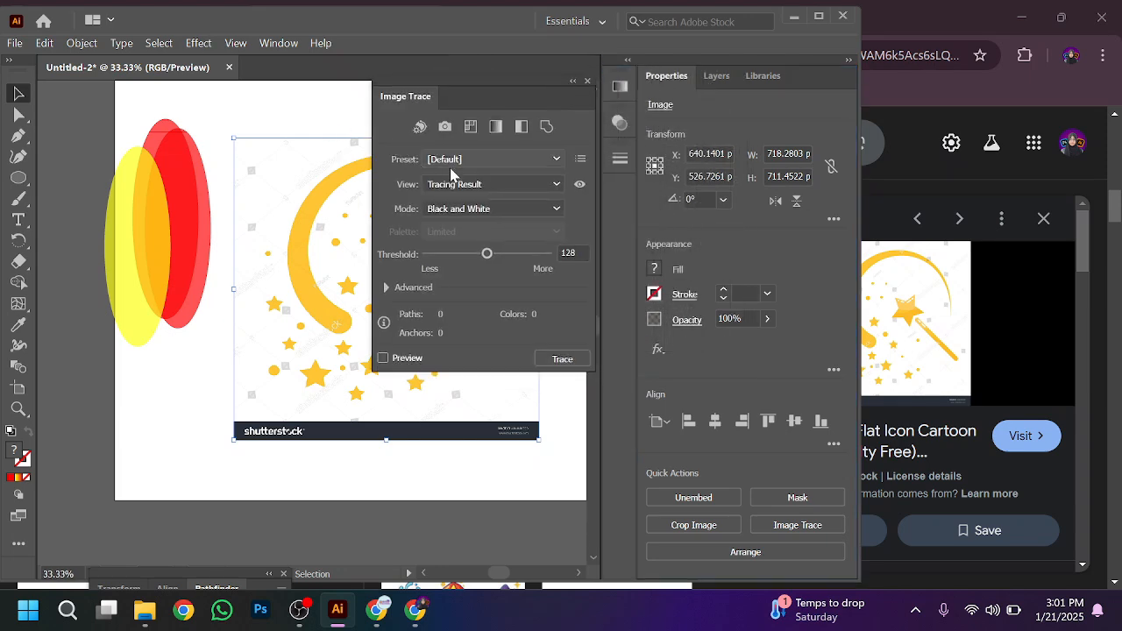
Trace the magic wand image in Color mode with a Limited palette of at most 4 colors, with the preview enabled
{"action": "left_click", "coordinate": [500, 208]}
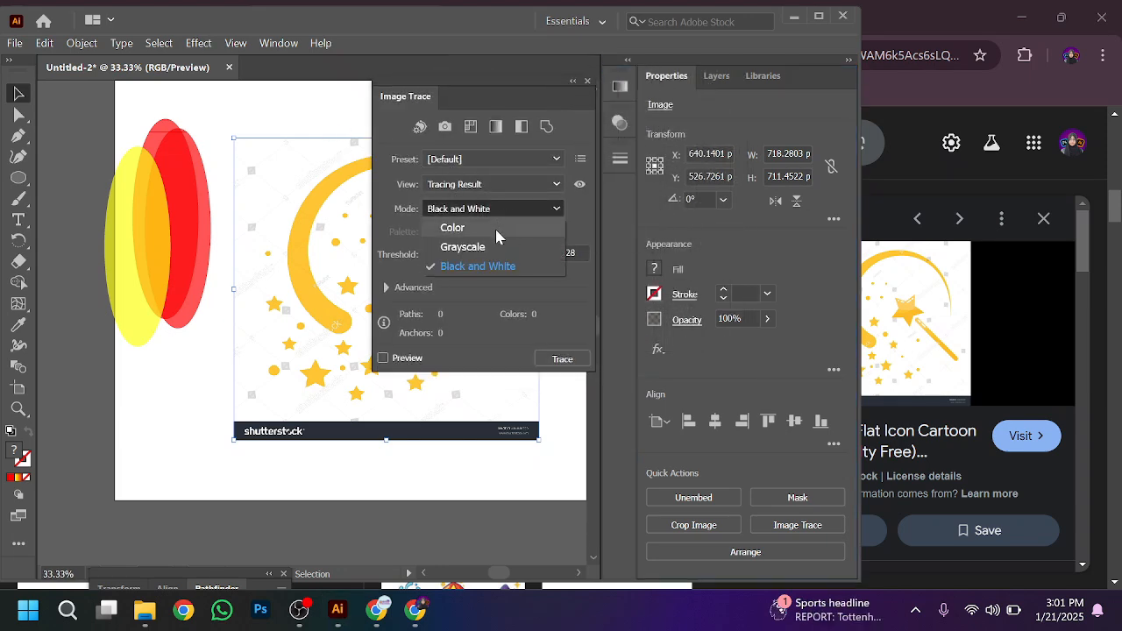
{"action": "left_click", "coordinate": [496, 229]}
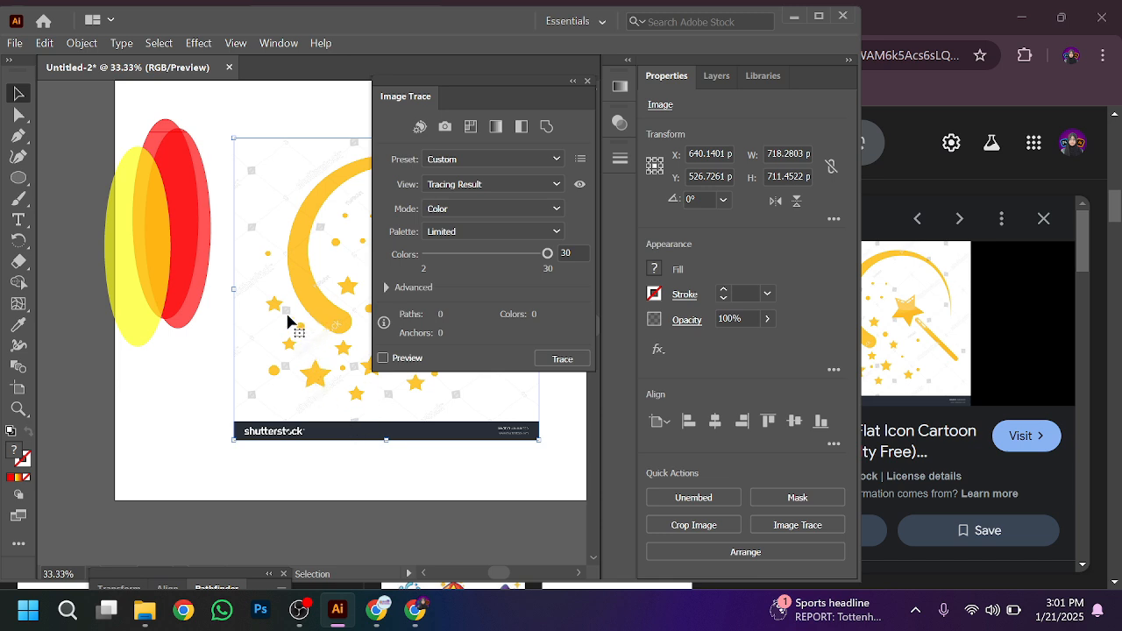
{"action": "left_click", "coordinate": [579, 248]}
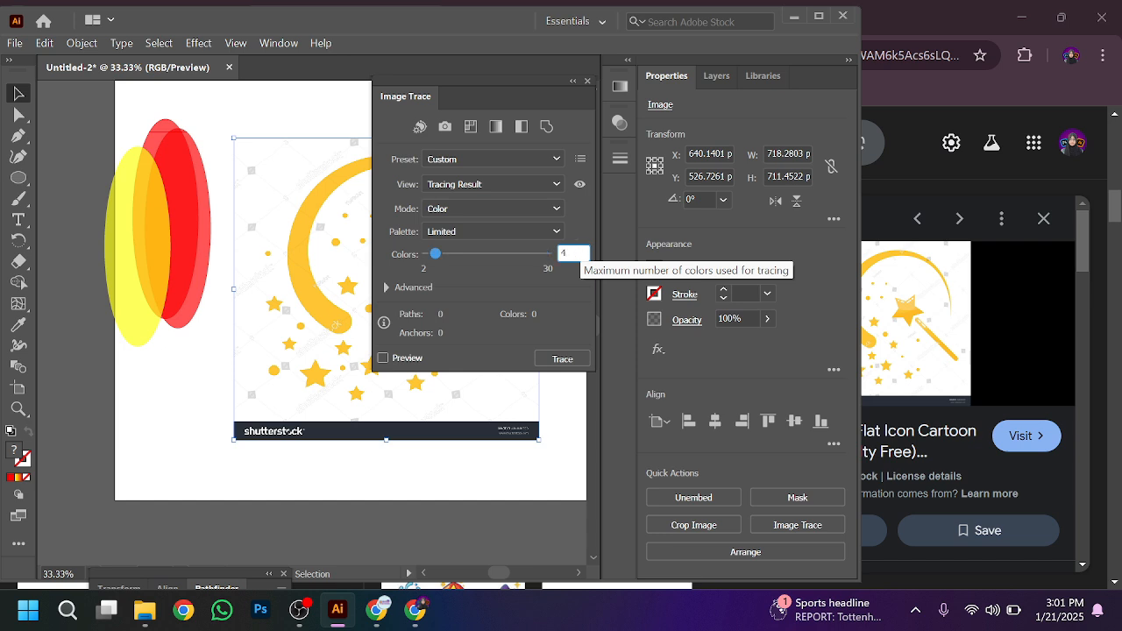
{"action": "left_click", "coordinate": [392, 352]}
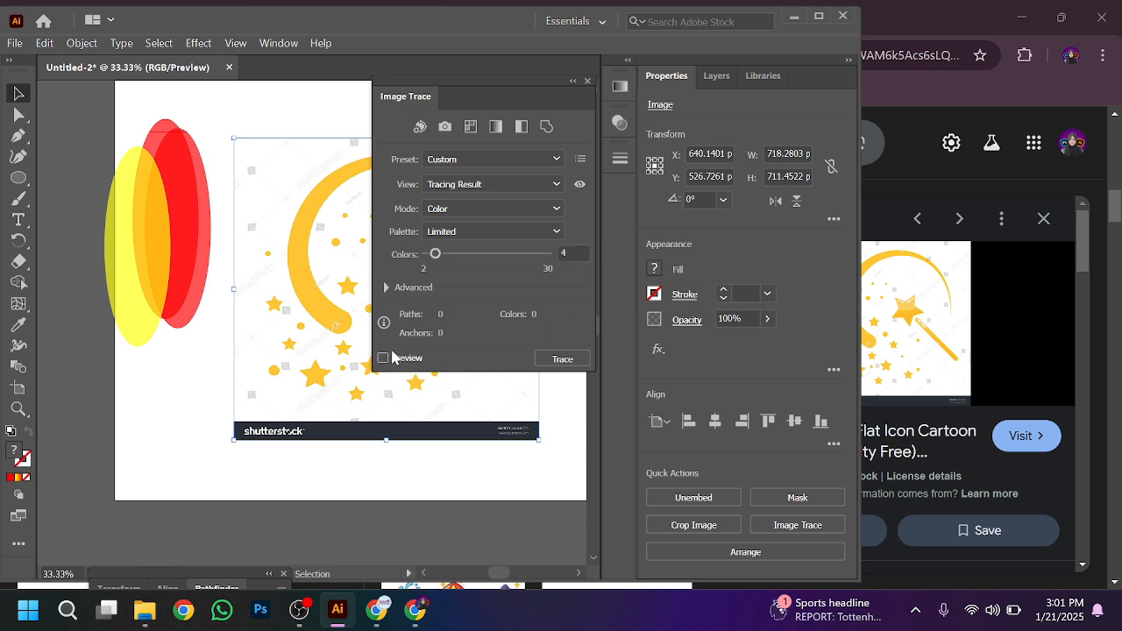
{"action": "left_click", "coordinate": [393, 362]}
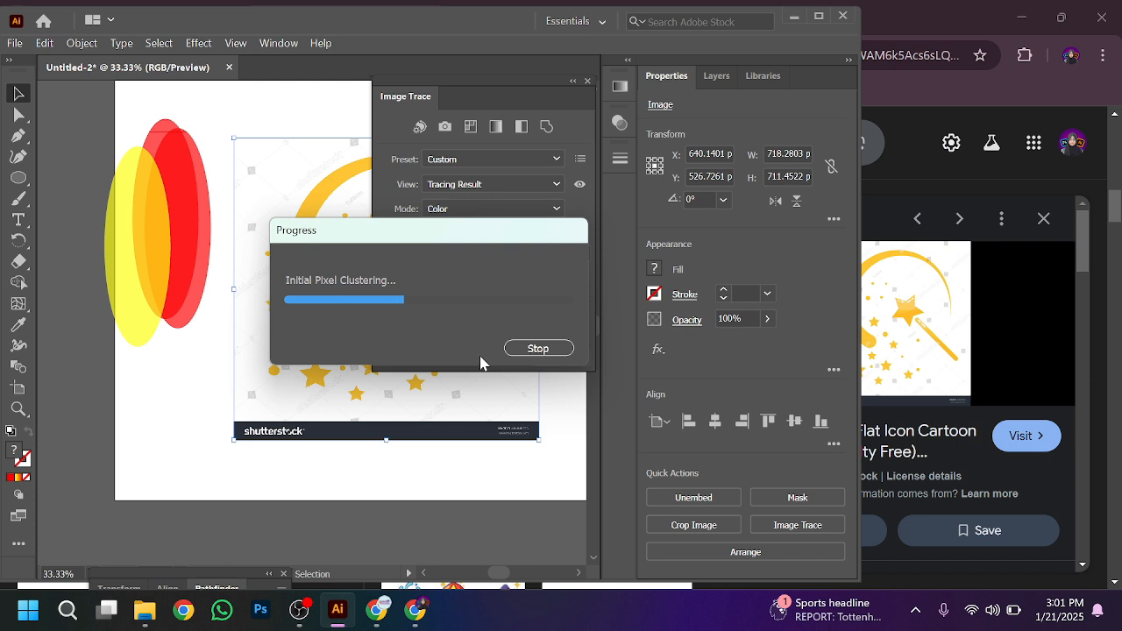
{"action": "left_click", "coordinate": [377, 616]}
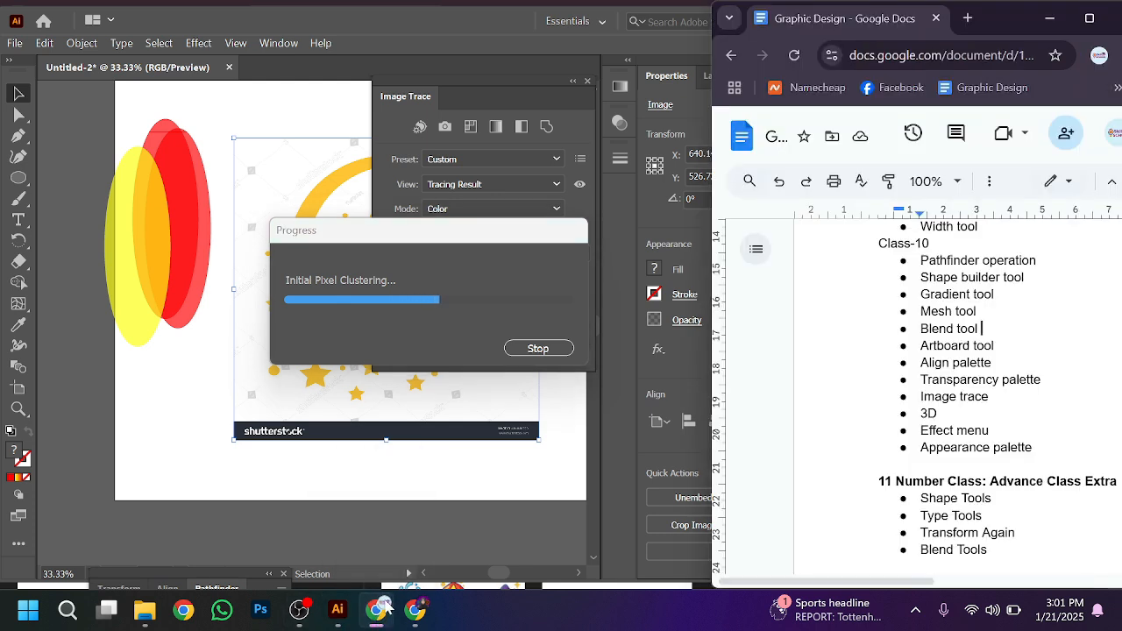
{"action": "left_click", "coordinate": [424, 480]}
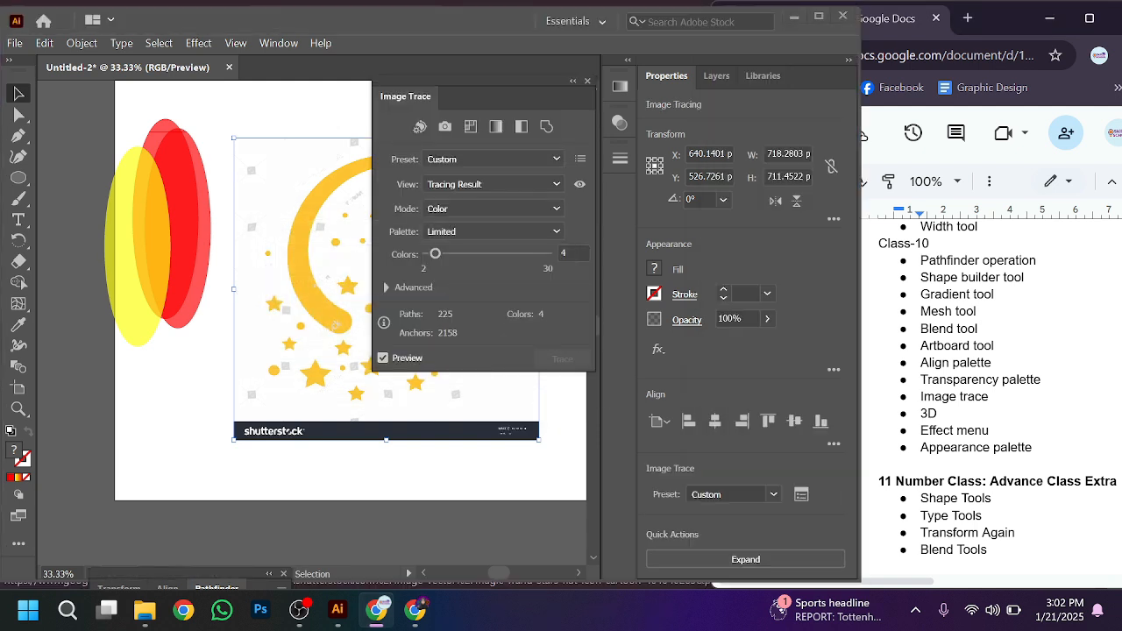
{"action": "left_click", "coordinate": [289, 487]}
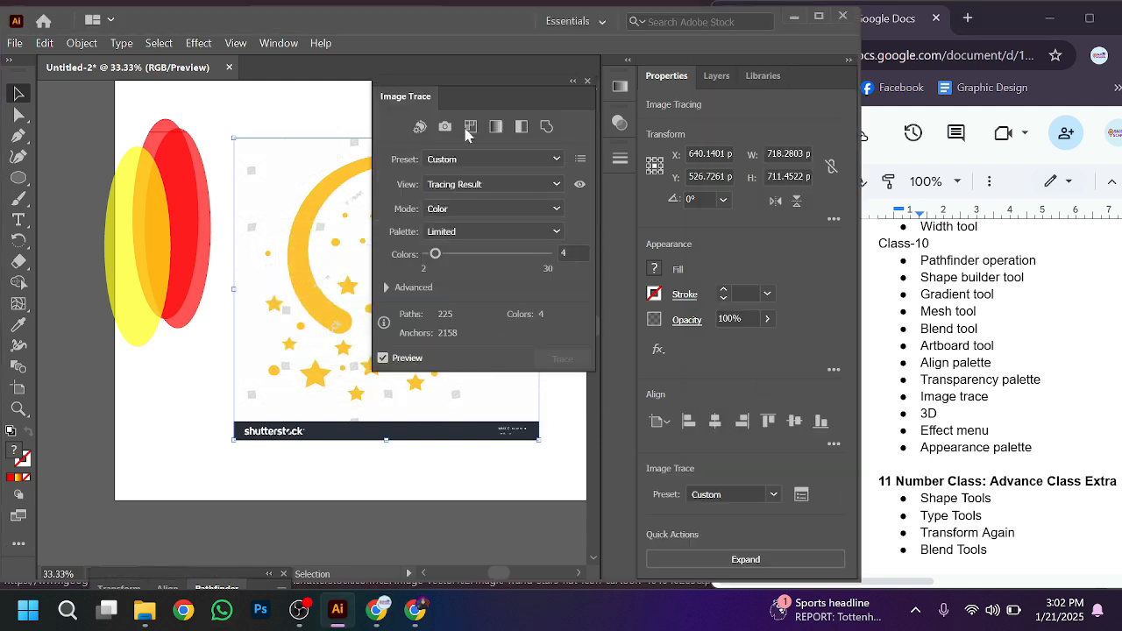
Close the Image Trace settings and examine the edges of the traced star and wand up close
{"action": "left_click", "coordinate": [587, 81]}
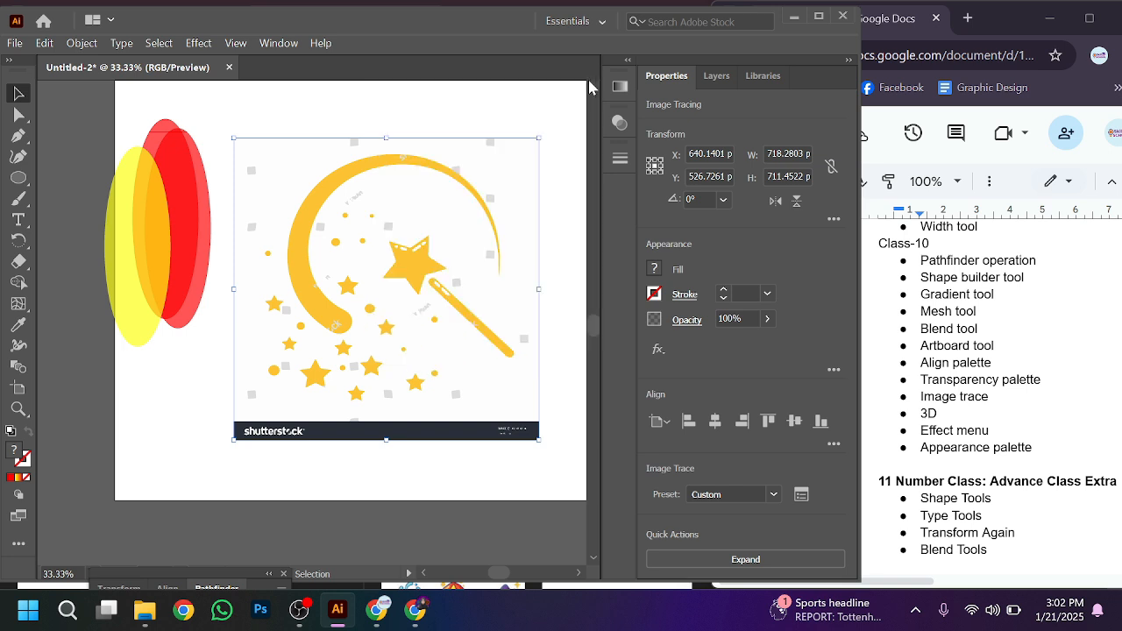
{"action": "scroll", "coordinate": [445, 239], "scroll_direction": "up", "scroll_amount": 4}
{"action": "scroll", "coordinate": [445, 238], "scroll_direction": "up", "scroll_amount": 3}
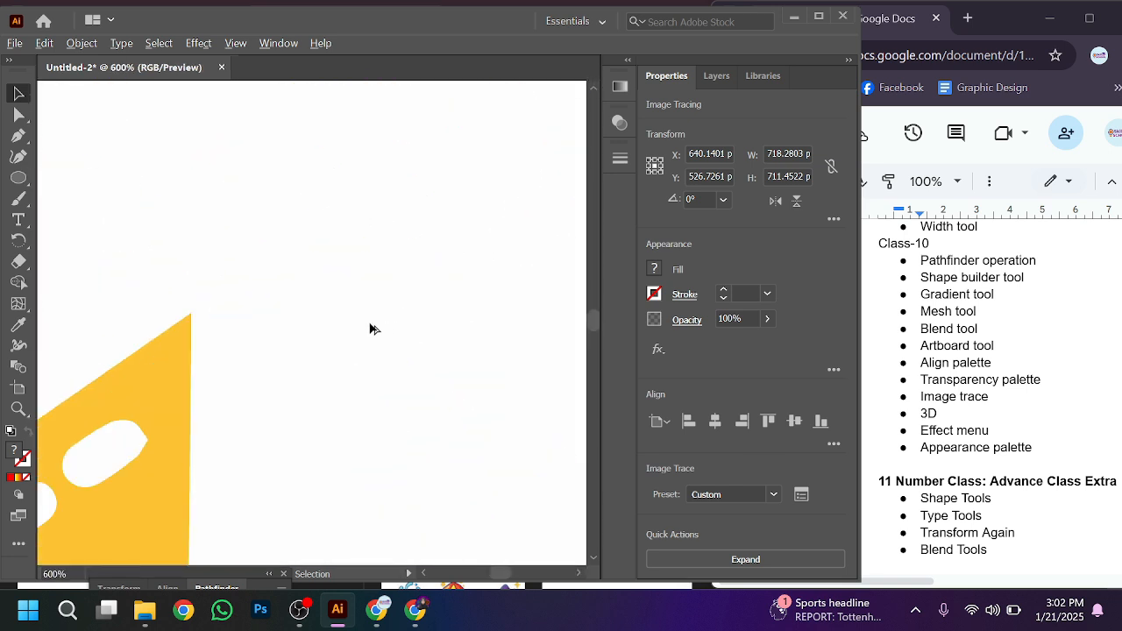
{"action": "scroll", "coordinate": [134, 413], "scroll_direction": "up", "scroll_amount": 2}
{"action": "scroll", "coordinate": [133, 414], "scroll_direction": "down", "scroll_amount": 8}
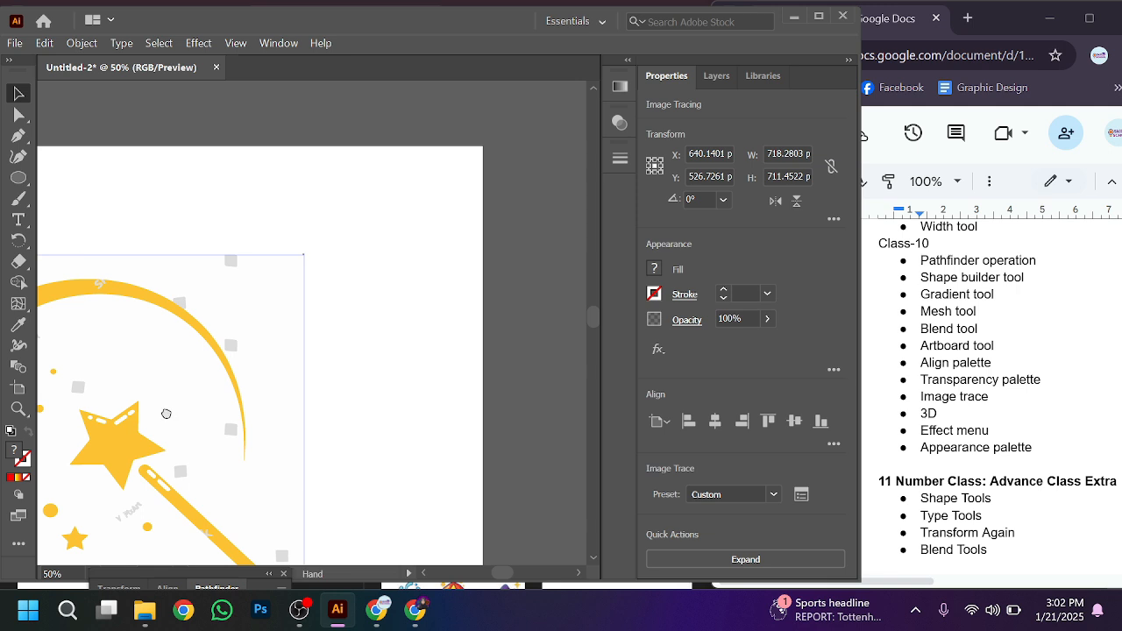
{"action": "scroll", "coordinate": [375, 321], "scroll_direction": "down", "scroll_amount": 2}
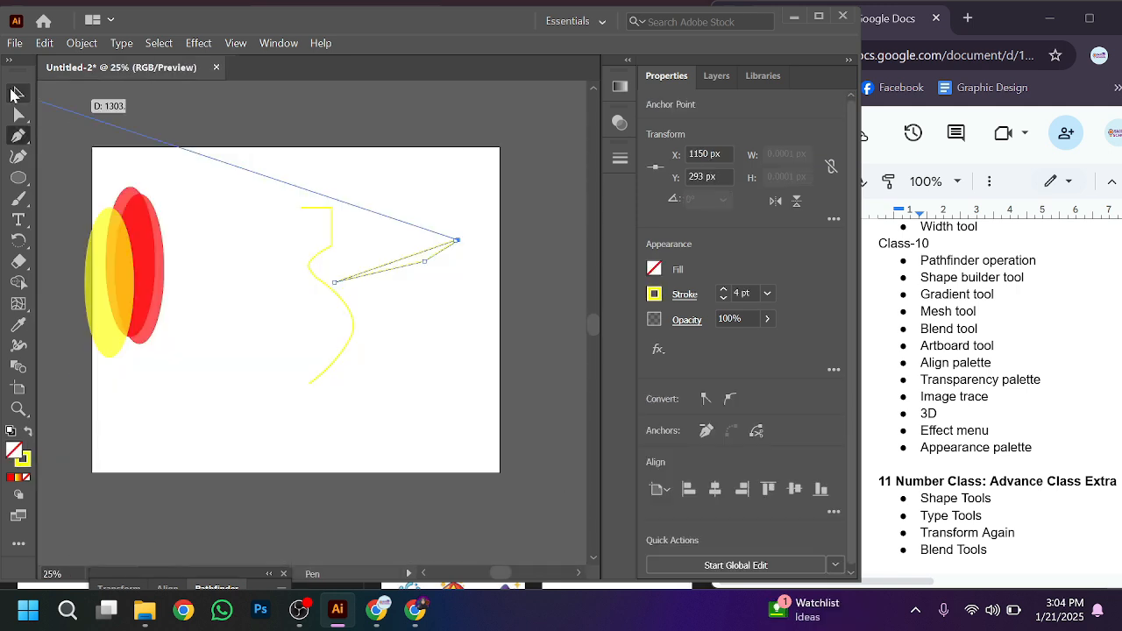
Leave the Pen tool, mark "Effect menu" in the class outline and look through the available Illustrator and Photoshop effects
{"action": "left_click", "coordinate": [19, 93]}
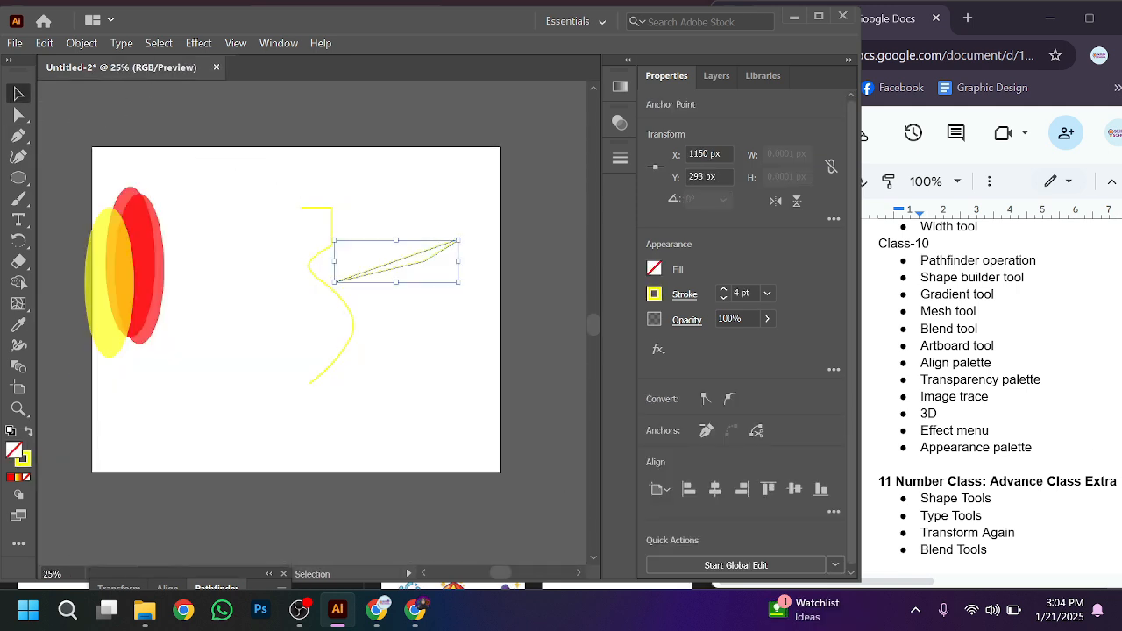
{"action": "left_click", "coordinate": [991, 431]}
{"action": "left_click", "coordinate": [200, 43]}
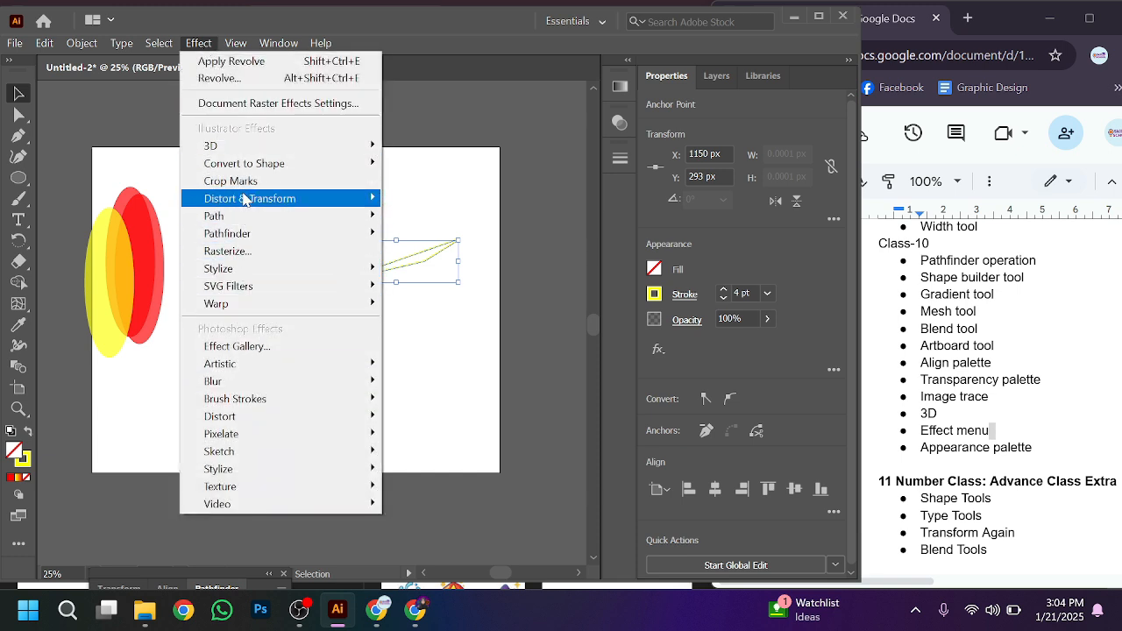
{"action": "mouse_move", "coordinate": [254, 276]}
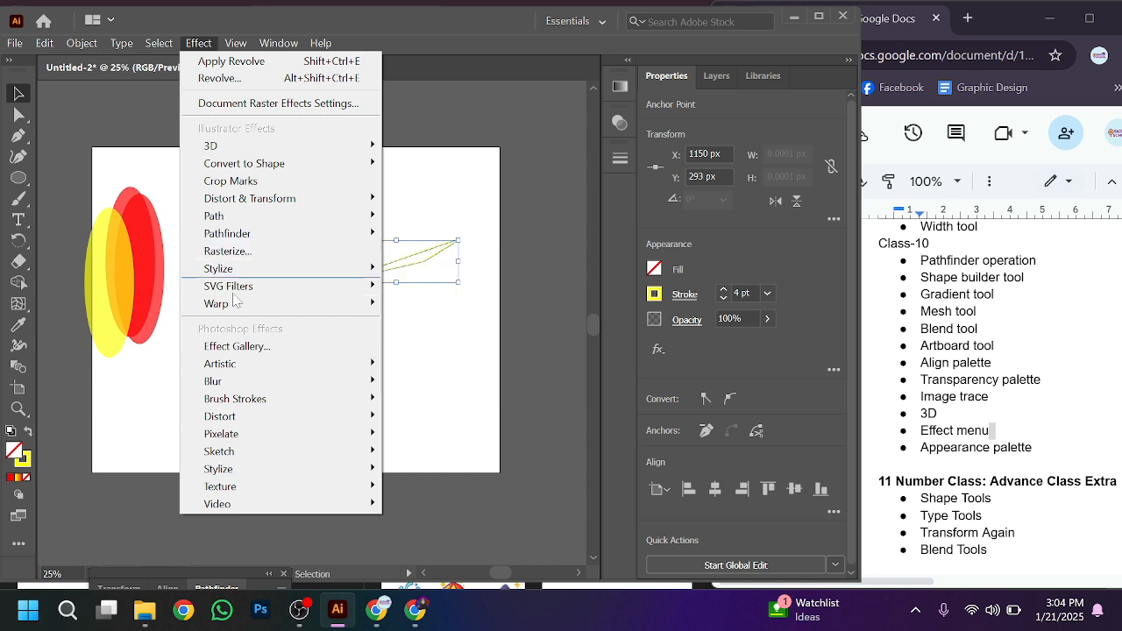
{"action": "left_click", "coordinate": [147, 380]}
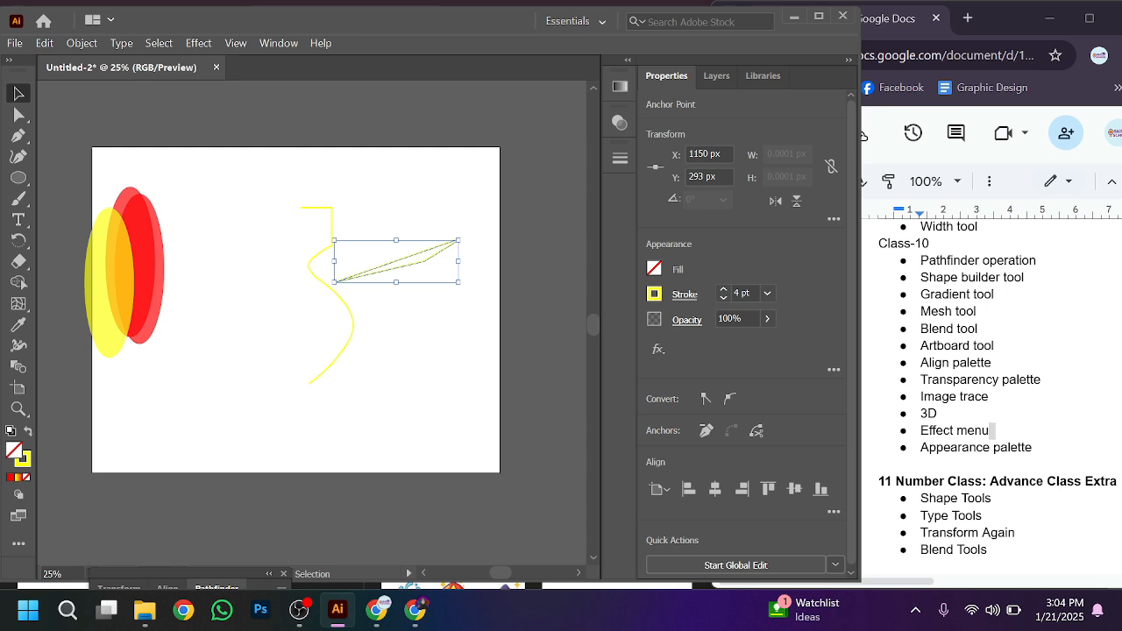
Mark "Appearance palette" in the class outline and move the three ellipses together to about X 373, Y 436 px
{"action": "double_click", "coordinate": [1034, 447]}
{"action": "left_click", "coordinate": [248, 248]}
{"action": "left_click", "coordinate": [117, 261]}
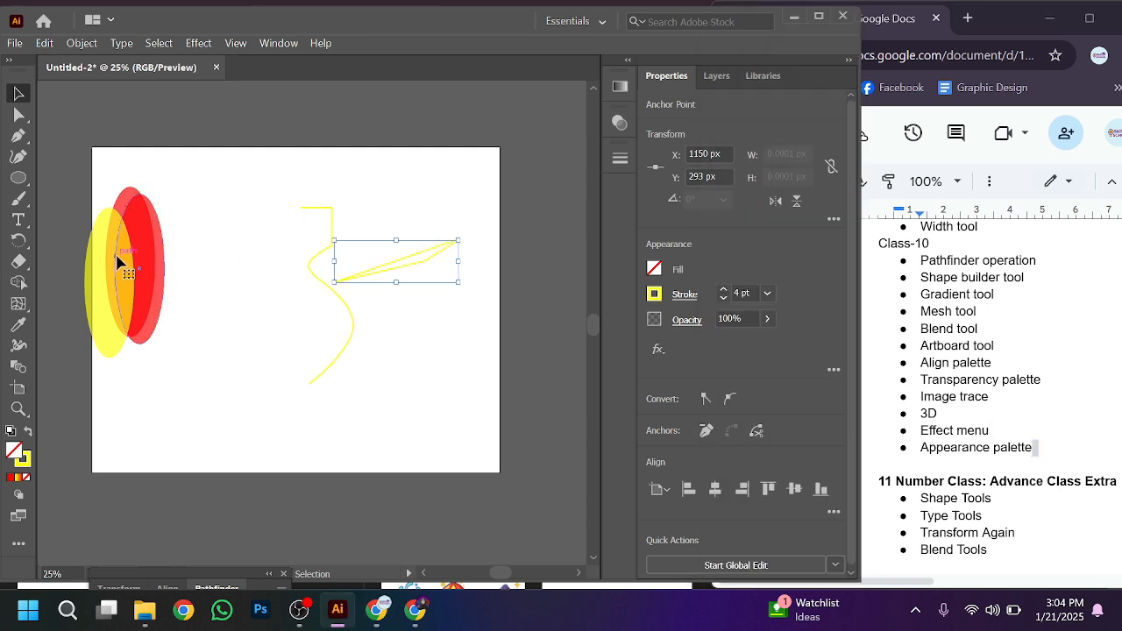
{"action": "left_click", "coordinate": [280, 44]}
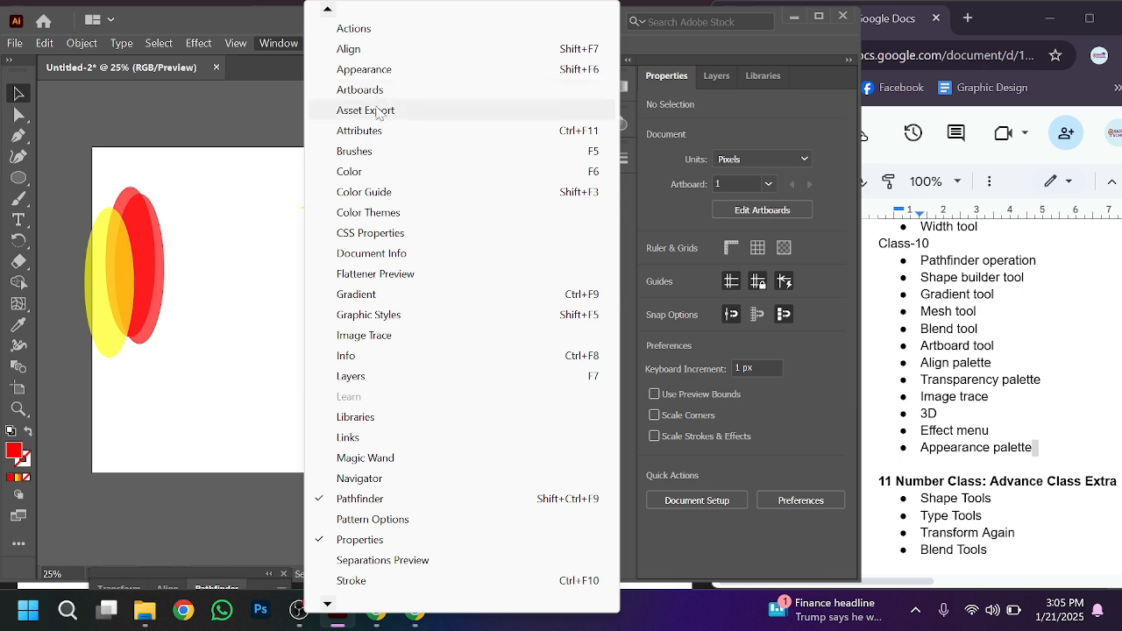
{"action": "left_click", "coordinate": [130, 175]}
{"action": "left_click_drag", "start_coordinate": [125, 175], "coordinate": [176, 338]}
{"action": "left_click_drag", "start_coordinate": [123, 261], "coordinate": [208, 275]}
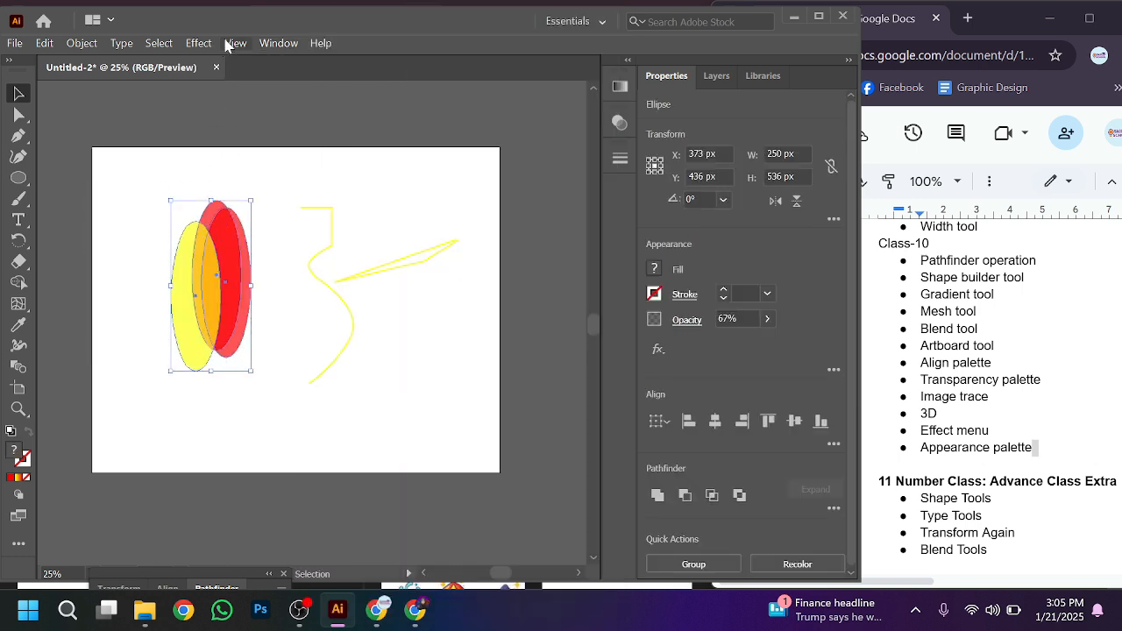
Open the Appearance palette for the selected ellipses and place it next to them over the artboard
{"action": "left_click", "coordinate": [276, 44]}
{"action": "left_click", "coordinate": [367, 67]}
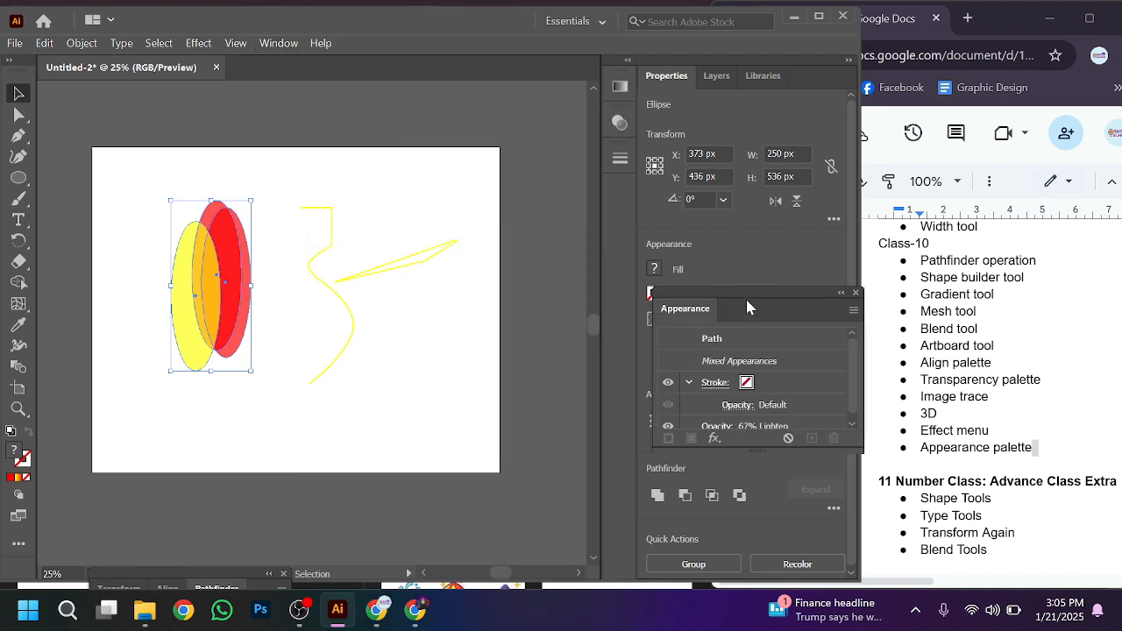
{"action": "mouse_move", "coordinate": [748, 307]}
{"action": "left_mouse_down"}
{"action": "mouse_move", "coordinate": [559, 254]}
{"action": "mouse_move", "coordinate": [396, 149]}
{"action": "left_mouse_up"}
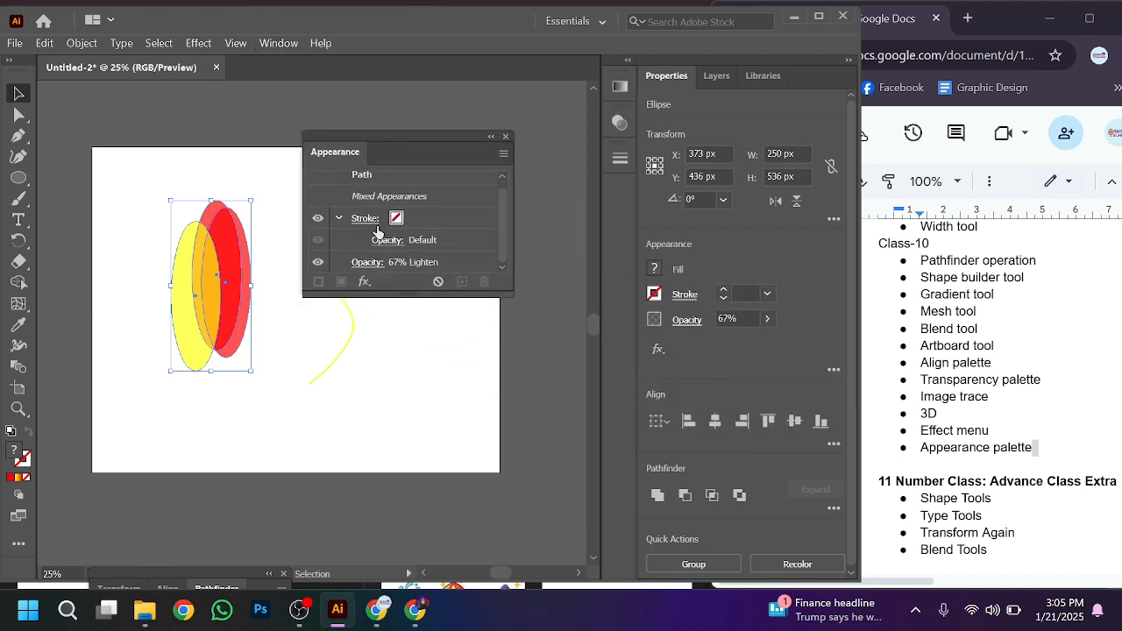
Demonstrate appearance visibility by switching the ellipses' 67% Lighten opacity off and back on, and select the stroke's opacity entry
{"action": "left_click", "coordinate": [319, 221]}
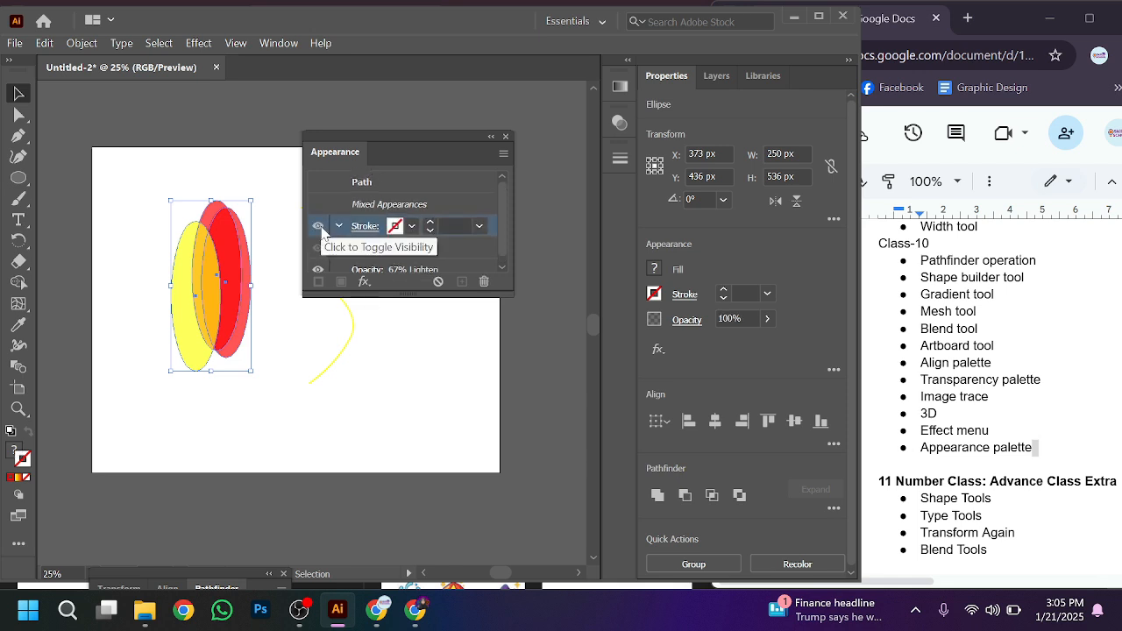
{"action": "left_click", "coordinate": [318, 266]}
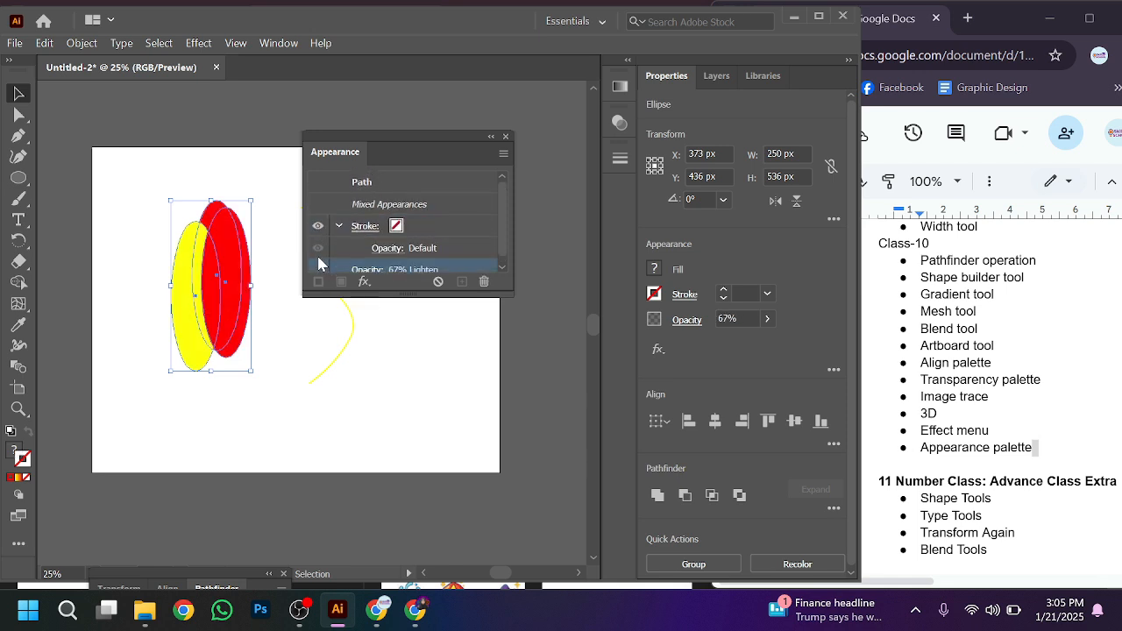
{"action": "scroll", "coordinate": [321, 270], "scroll_direction": "down", "scroll_amount": 1}
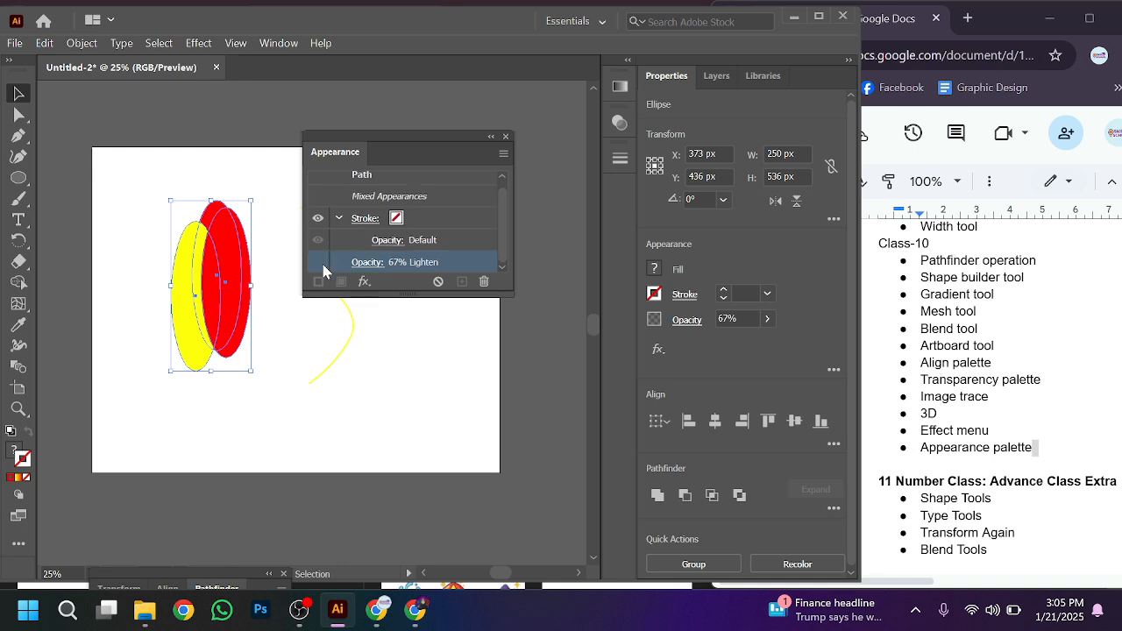
{"action": "left_click", "coordinate": [312, 259]}
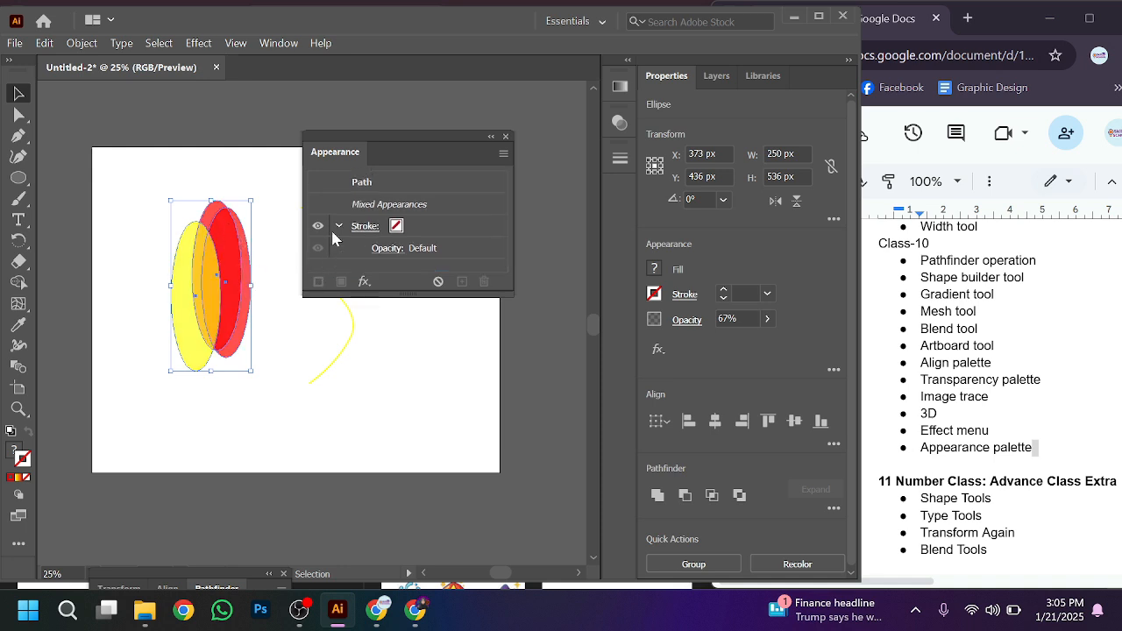
{"action": "left_click", "coordinate": [321, 249]}
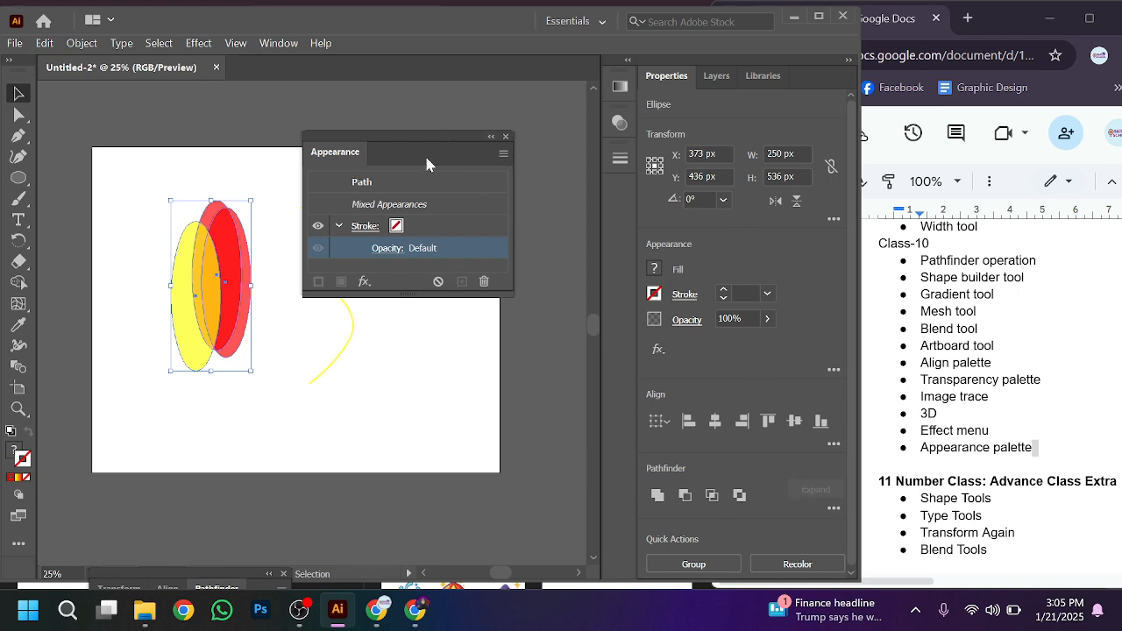
Close the Appearance palette and exit Illustrator without saving the changes to Untitled-2
{"action": "left_click_drag", "start_coordinate": [396, 139], "coordinate": [450, 97]}
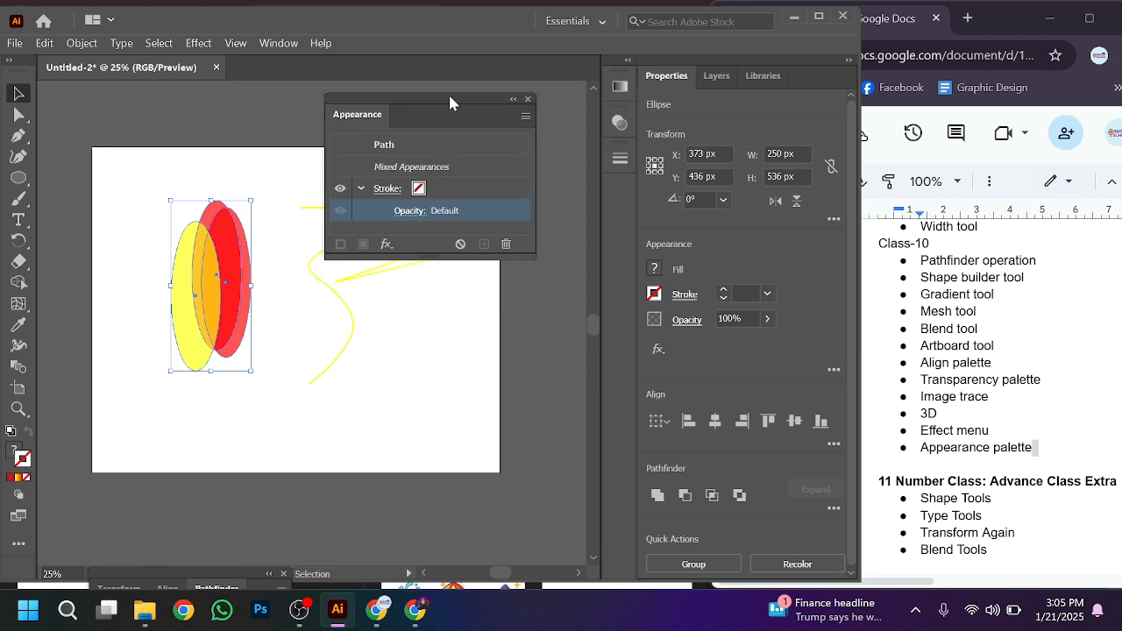
{"action": "left_click", "coordinate": [529, 98]}
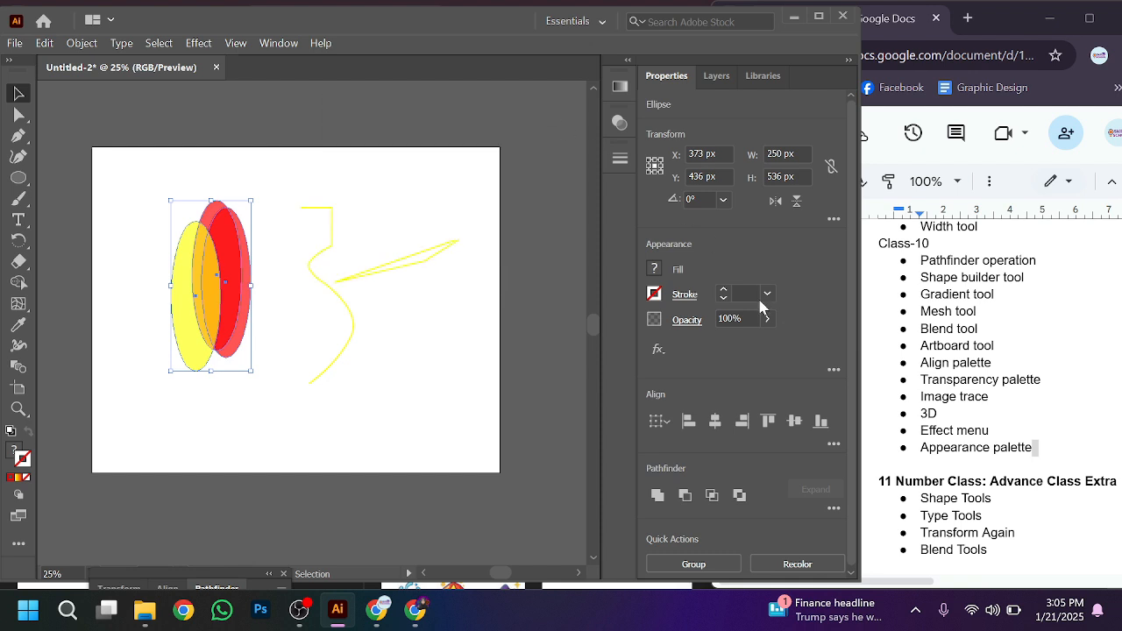
{"action": "left_click", "coordinate": [844, 14]}
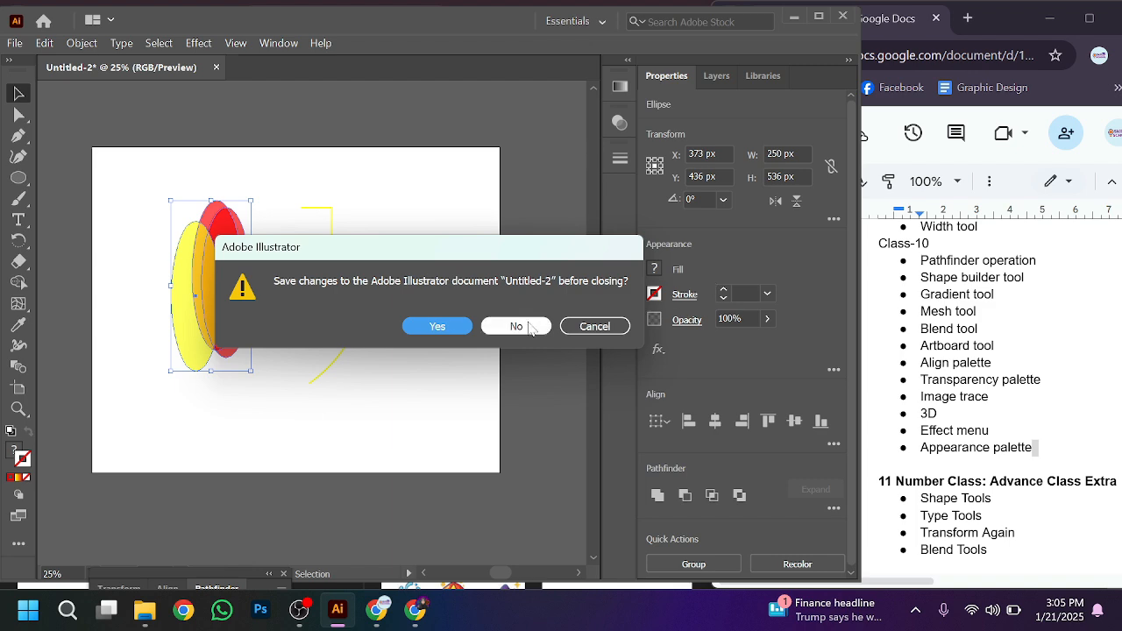
{"action": "left_click", "coordinate": [517, 326]}
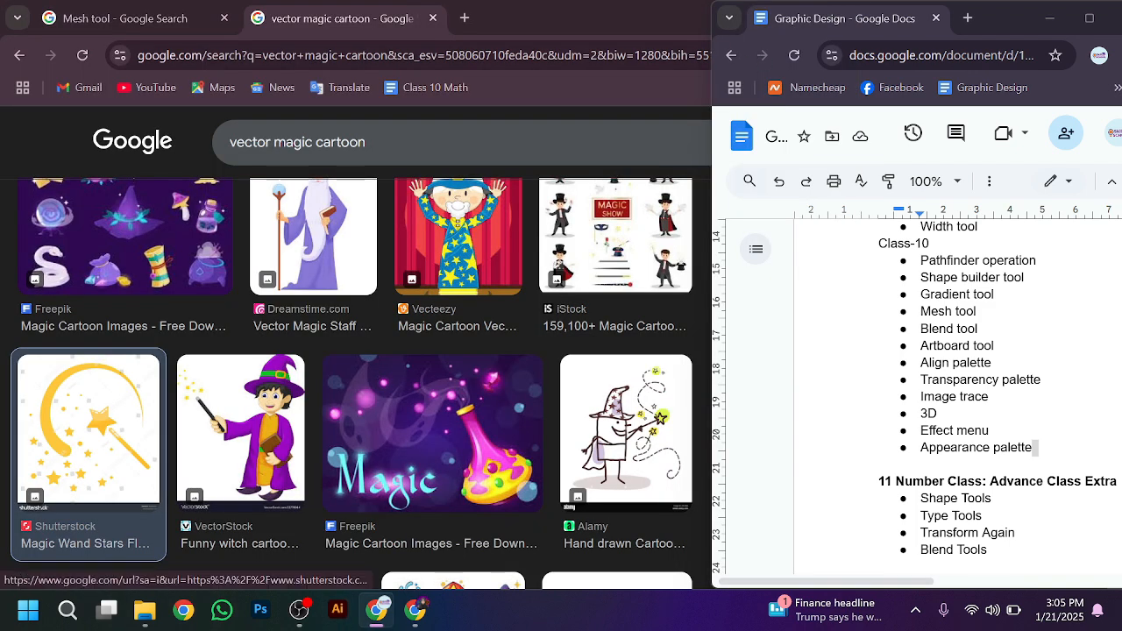